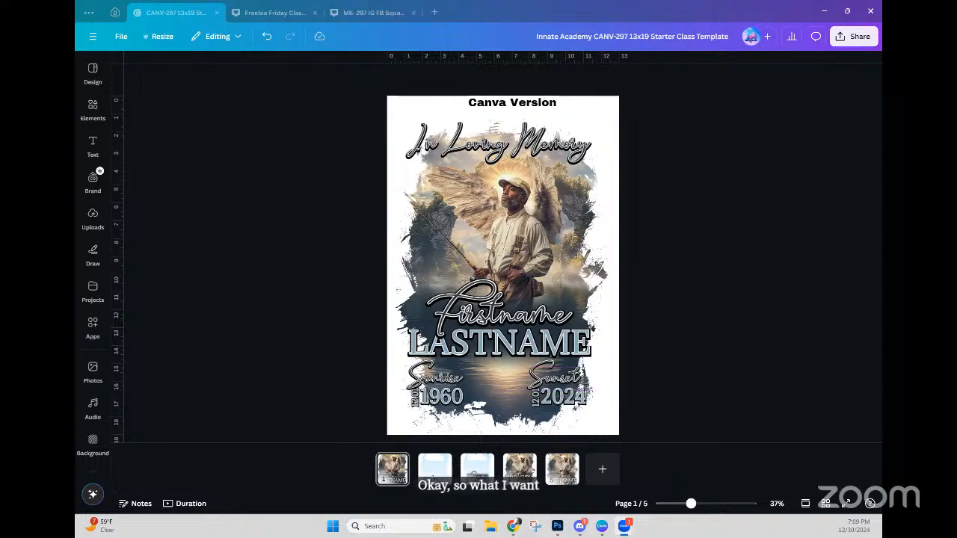
Step: Glance at the memorial poster on page 1, ending on page 2's sky-and-grass cloud frame
left_click(434, 468)
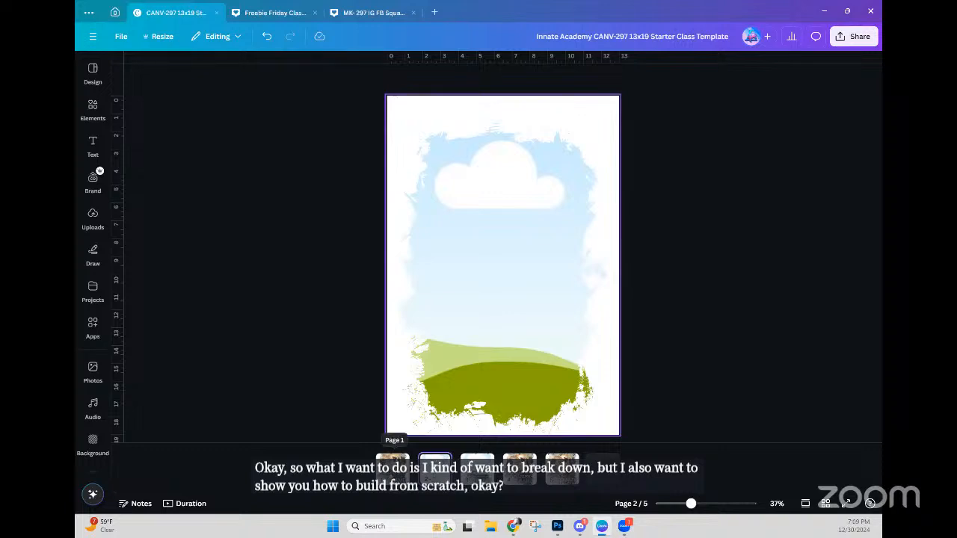
left_click(392, 467)
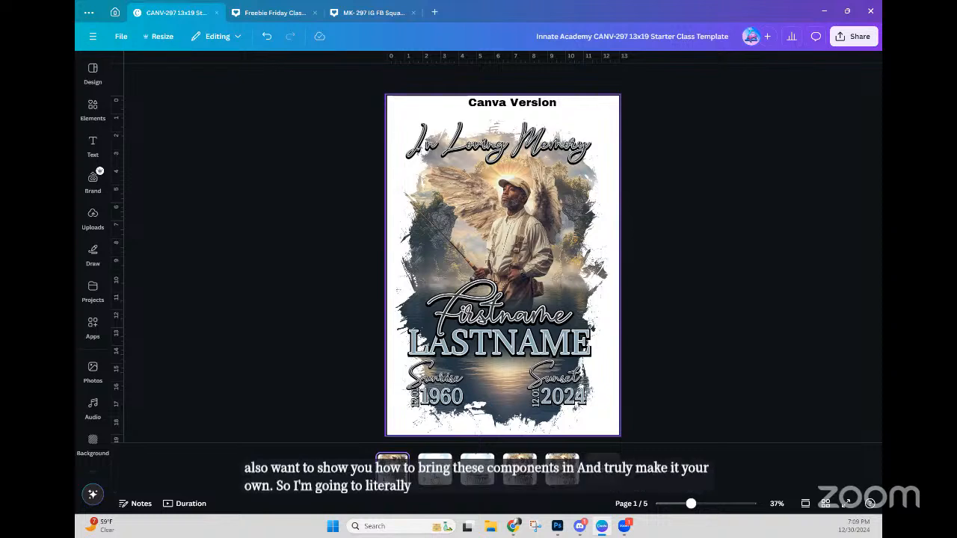
left_click(435, 471)
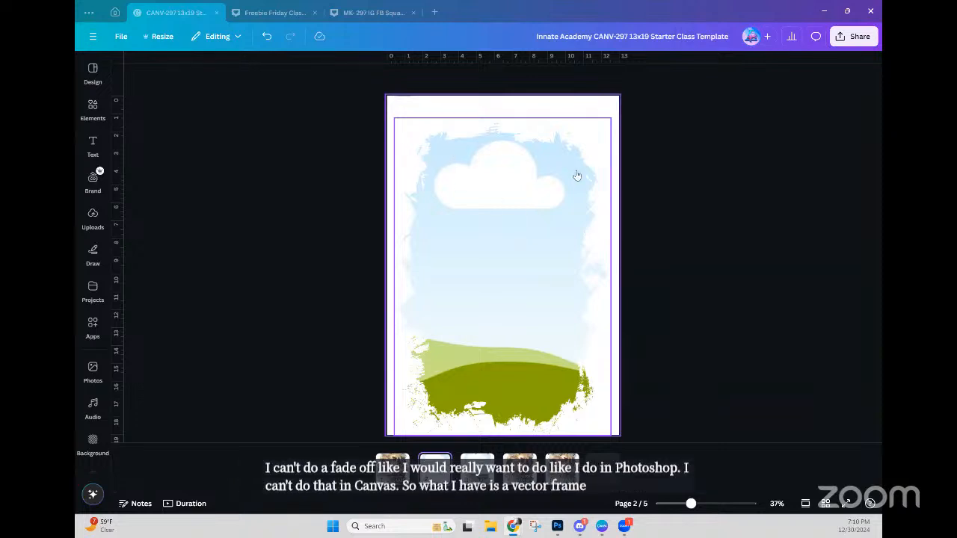
Step: Review the Photoshop Version and Canva + Text Maker App pages, then return to page 2's File menu
left_click(559, 466)
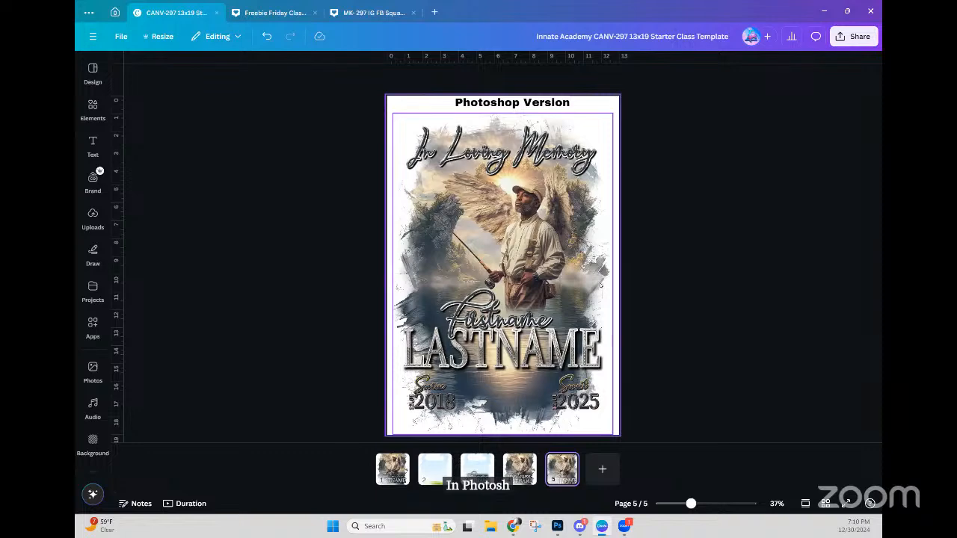
left_click(520, 470)
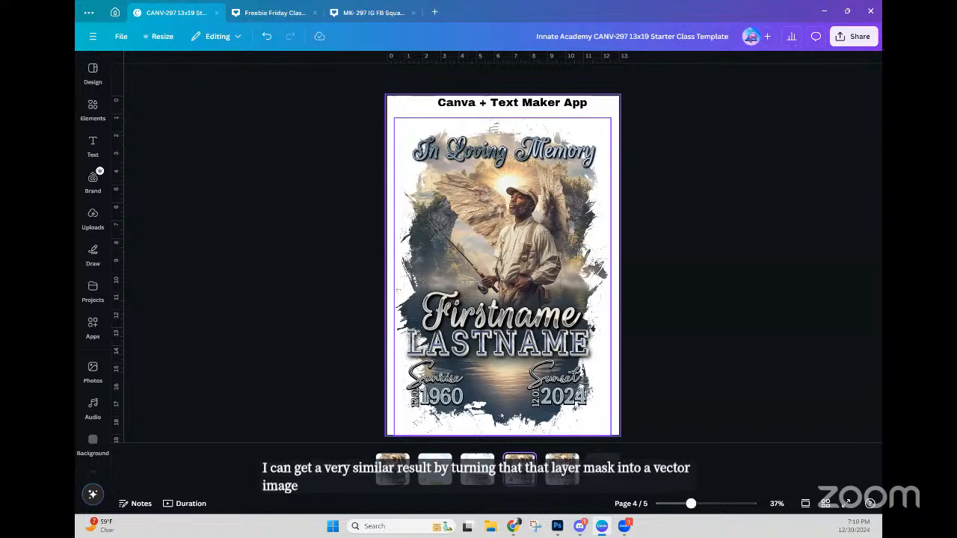
left_click(435, 469)
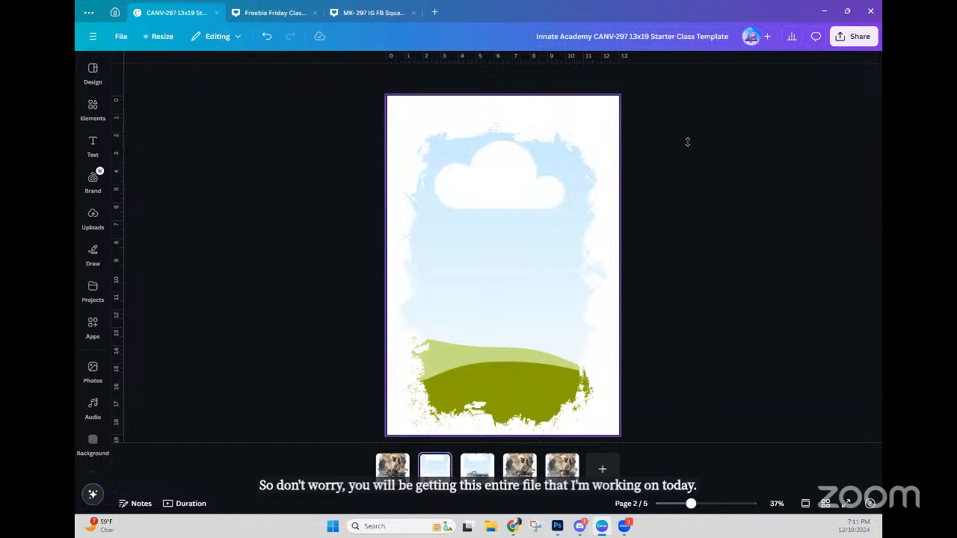
left_click(122, 37)
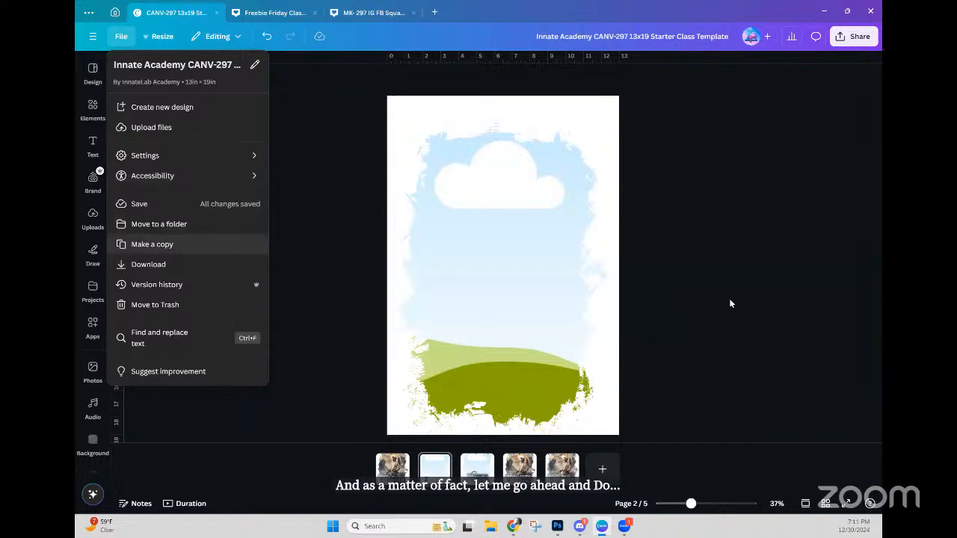
Step: Dismiss the File menu by clicking on empty canvas space
left_click(485, 456)
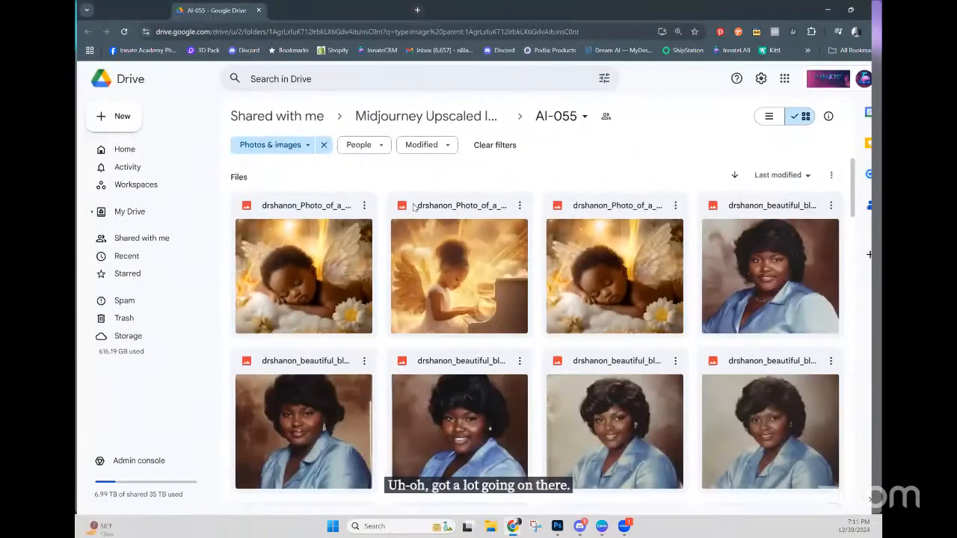
scroll(422, 369, "down", 15)
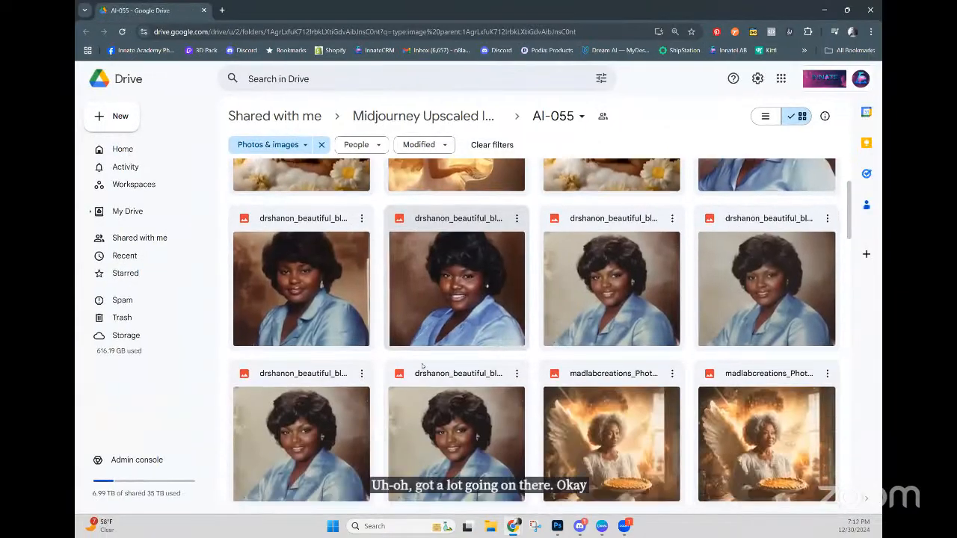
scroll(422, 369, "down", 8)
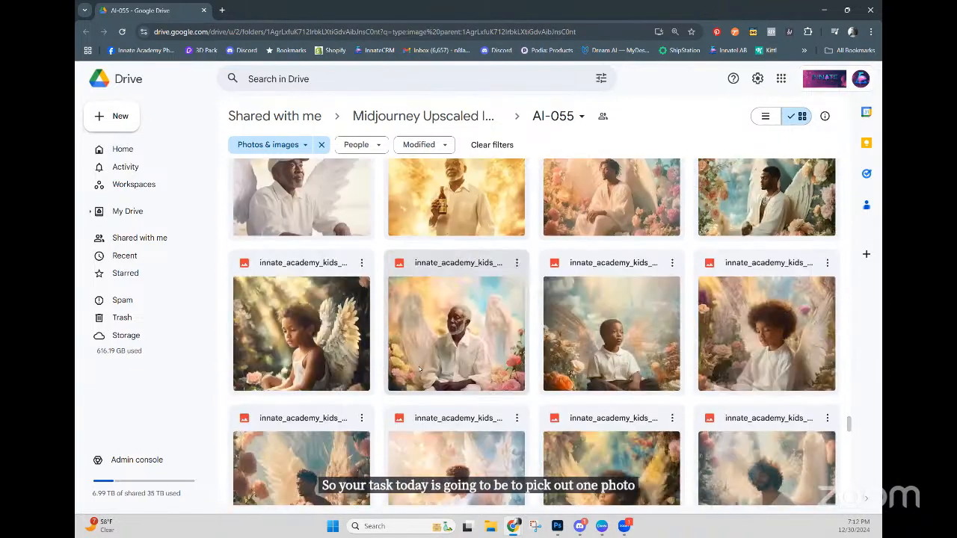
scroll(416, 374, "down", 10)
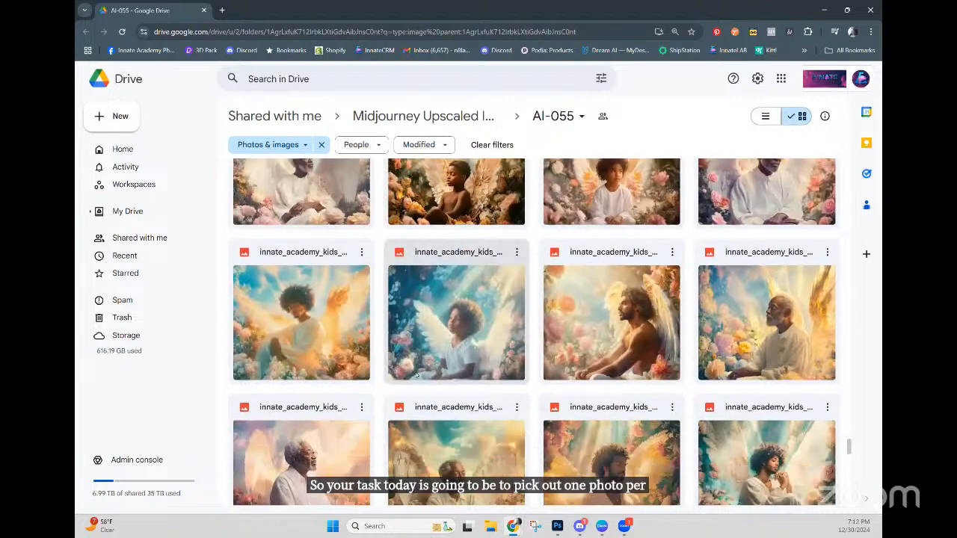
scroll(418, 372, "up", 5)
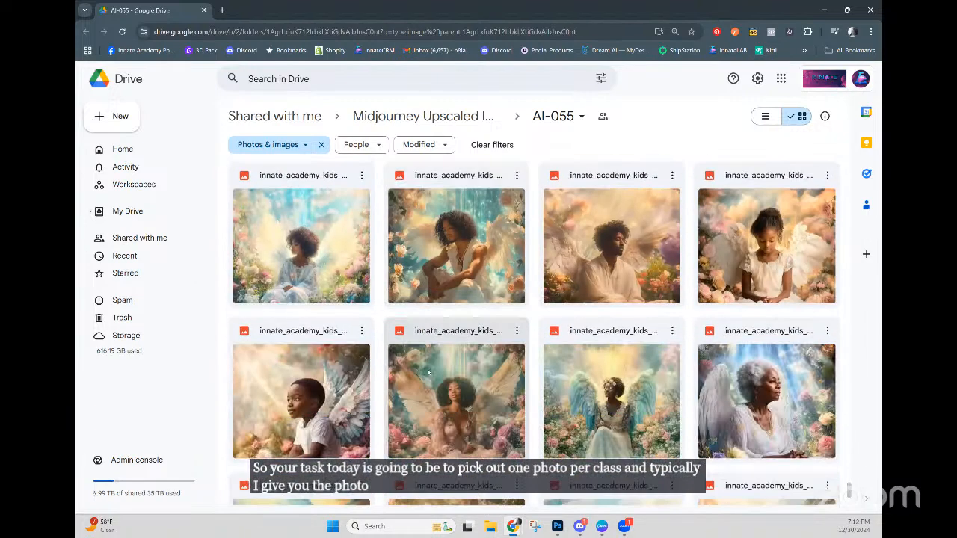
scroll(548, 420, "down", 5)
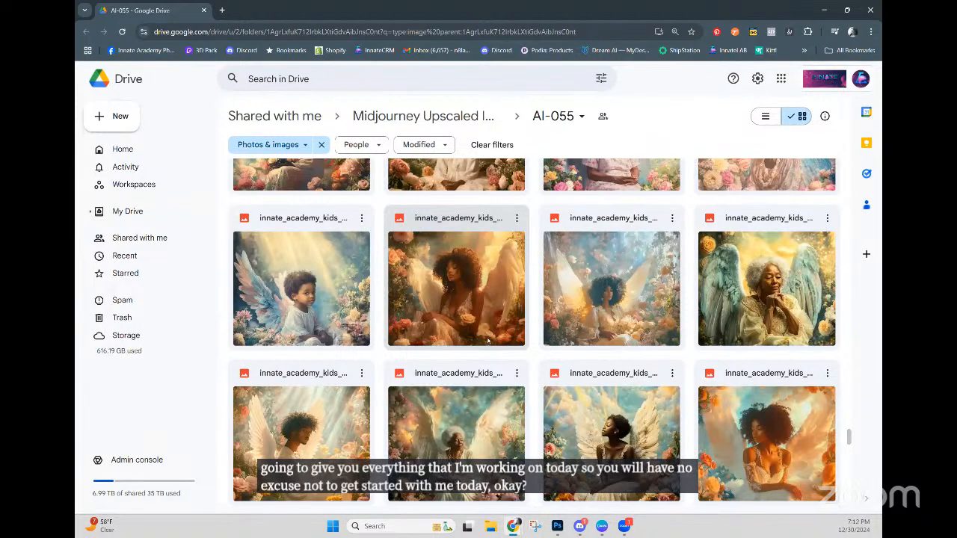
scroll(482, 331, "down", 2)
scroll(487, 343, "down", 10)
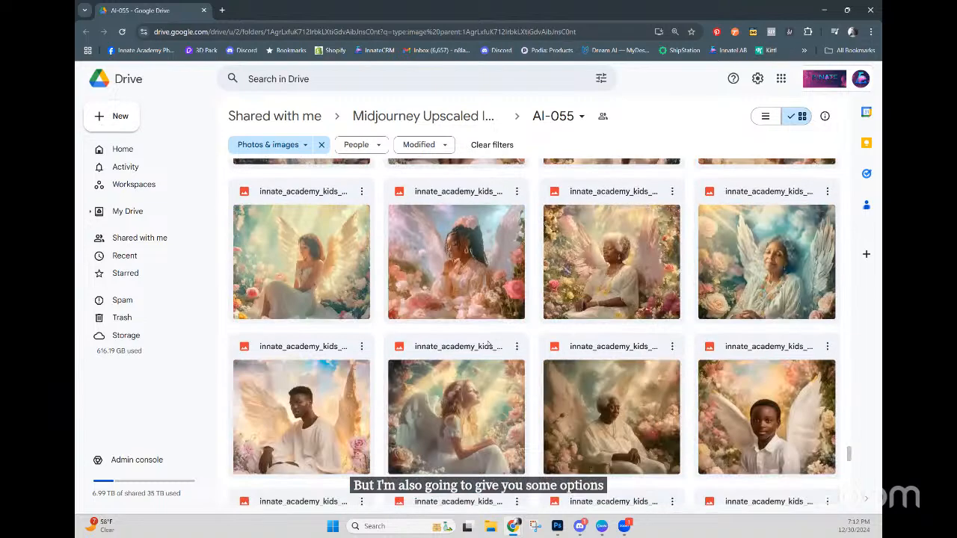
scroll(487, 343, "down", 1)
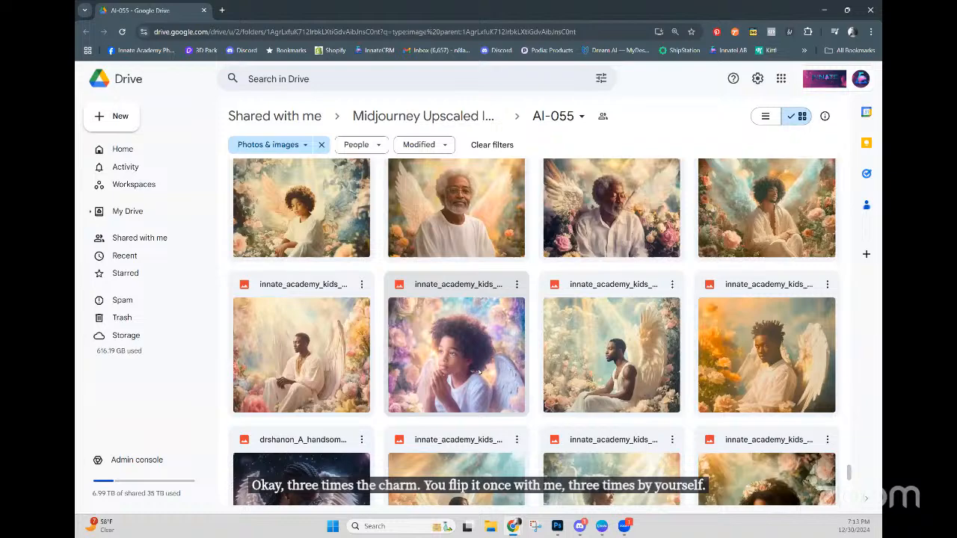
scroll(479, 372, "down", 3)
scroll(479, 372, "down", 1)
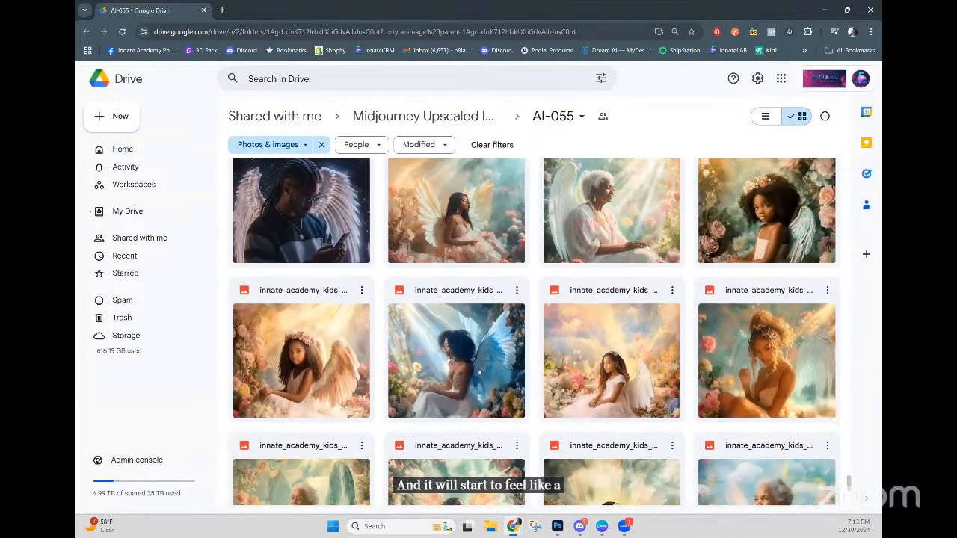
scroll(479, 374, "down", 5)
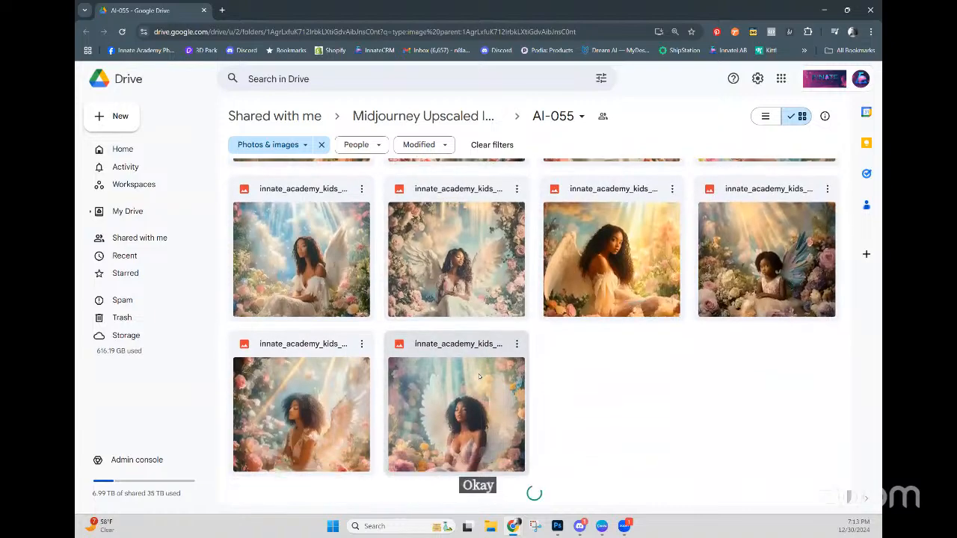
scroll(479, 378, "down", 3)
scroll(479, 376, "down", 5)
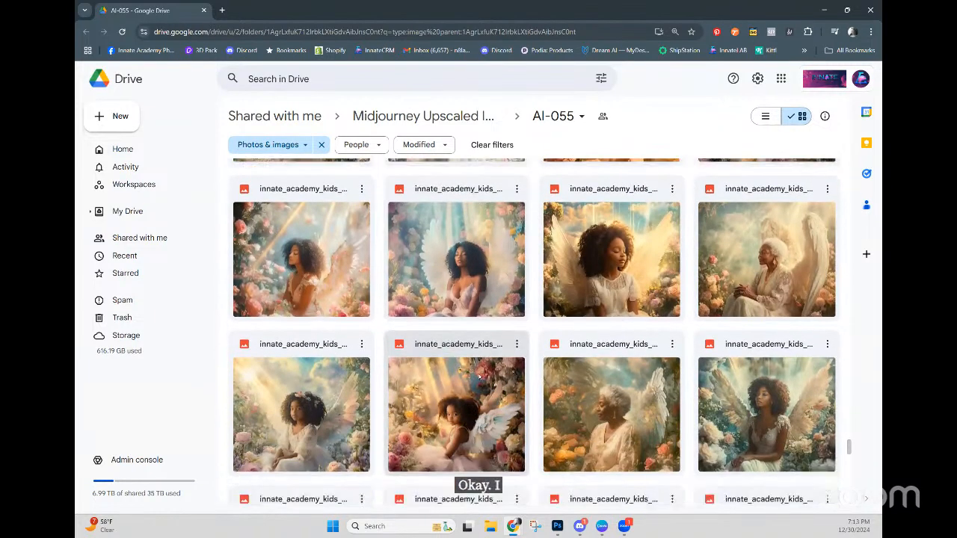
scroll(478, 378, "down", 3)
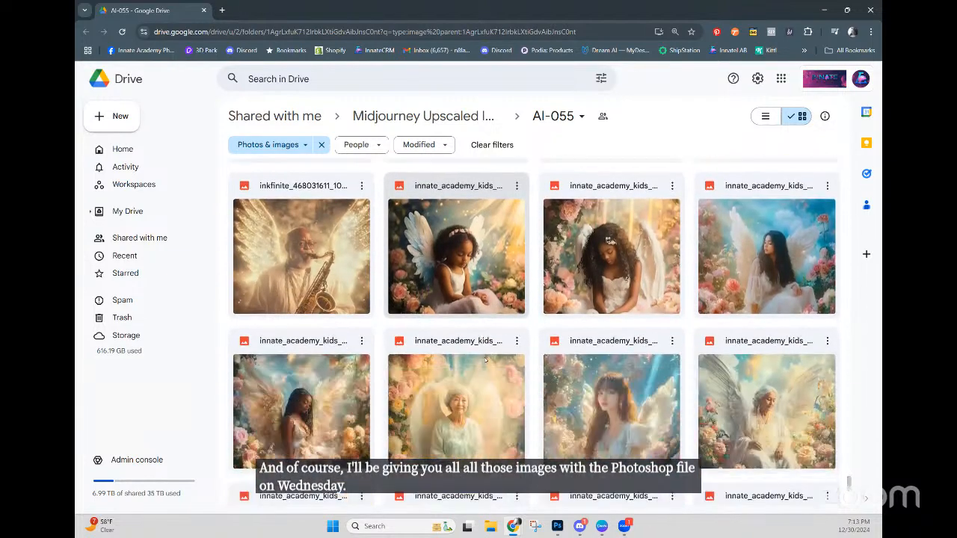
scroll(485, 360, "down", 10)
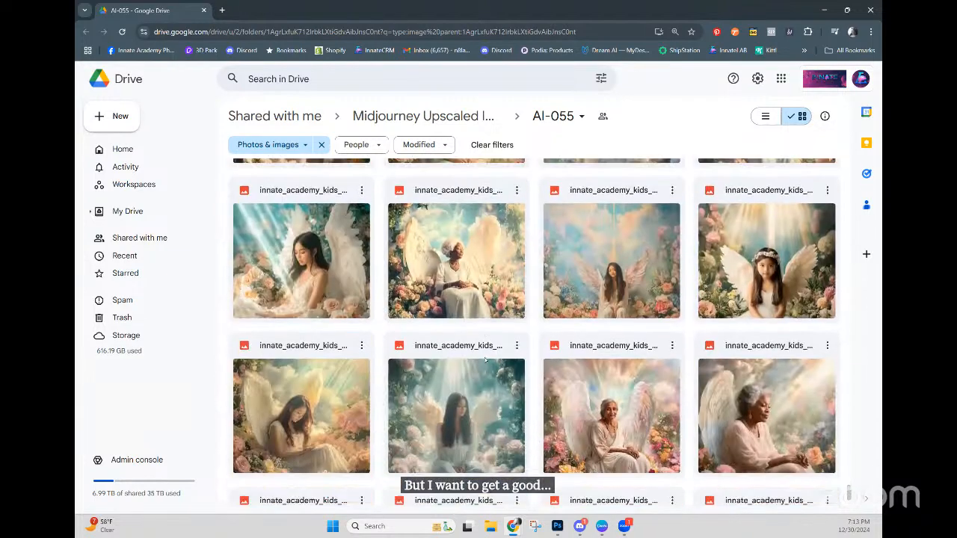
scroll(485, 360, "down", 10)
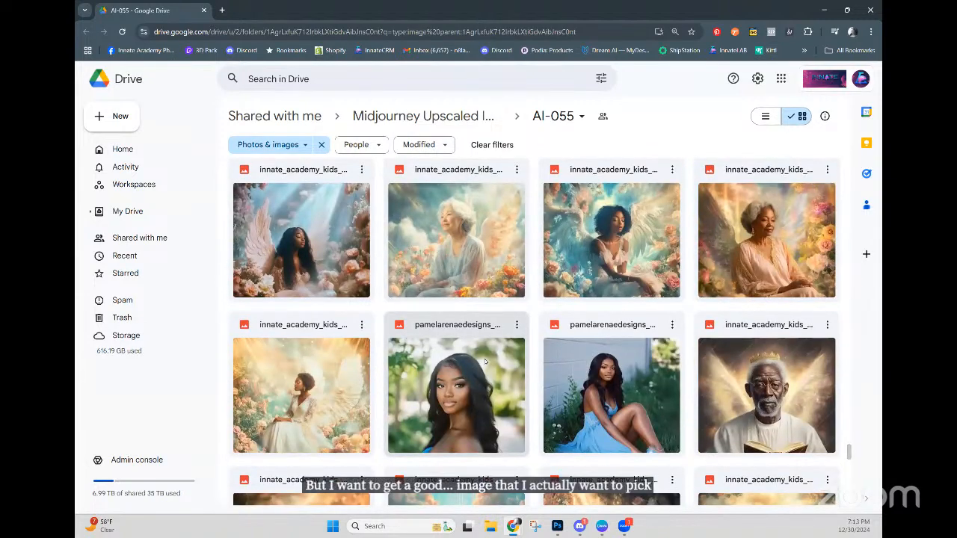
scroll(485, 362, "down", 3)
scroll(484, 362, "down", 2)
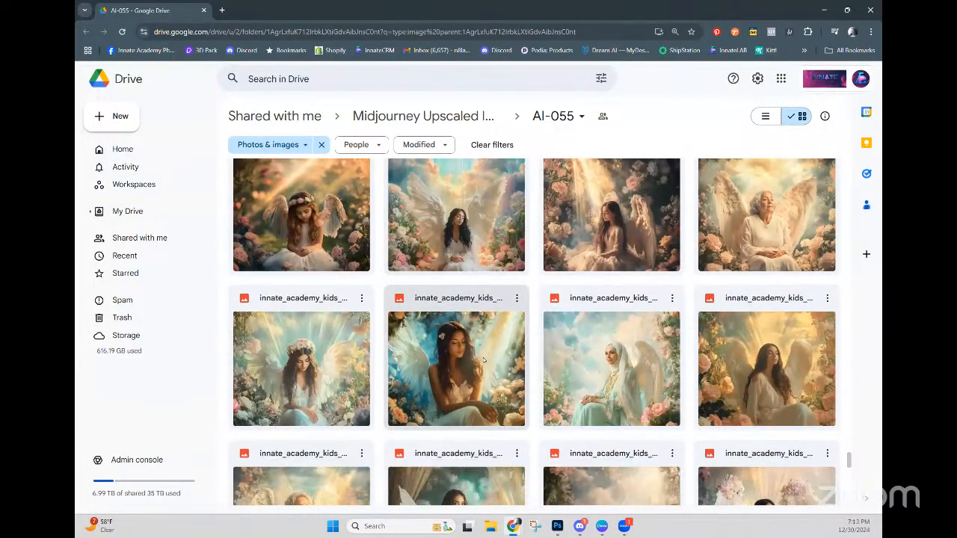
scroll(483, 362, "down", 5)
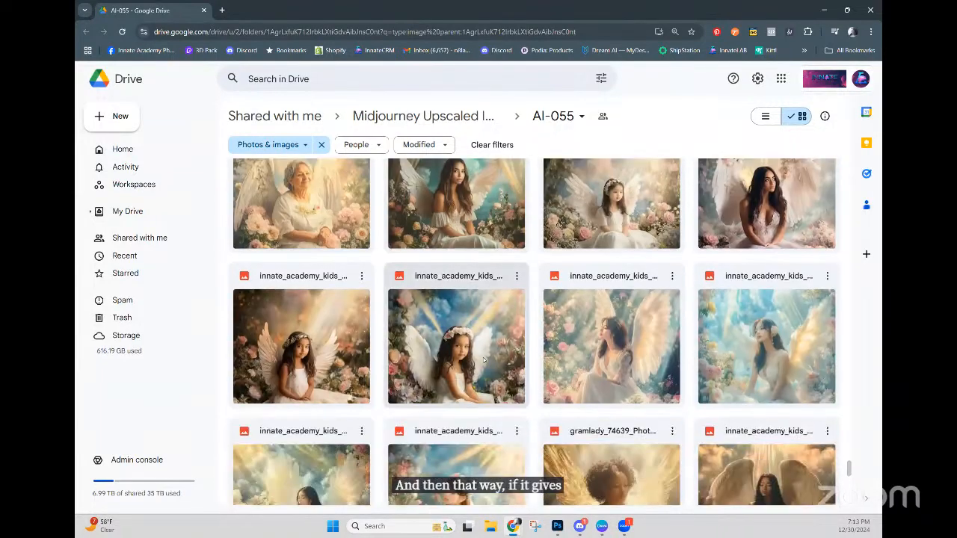
scroll(484, 362, "down", 2)
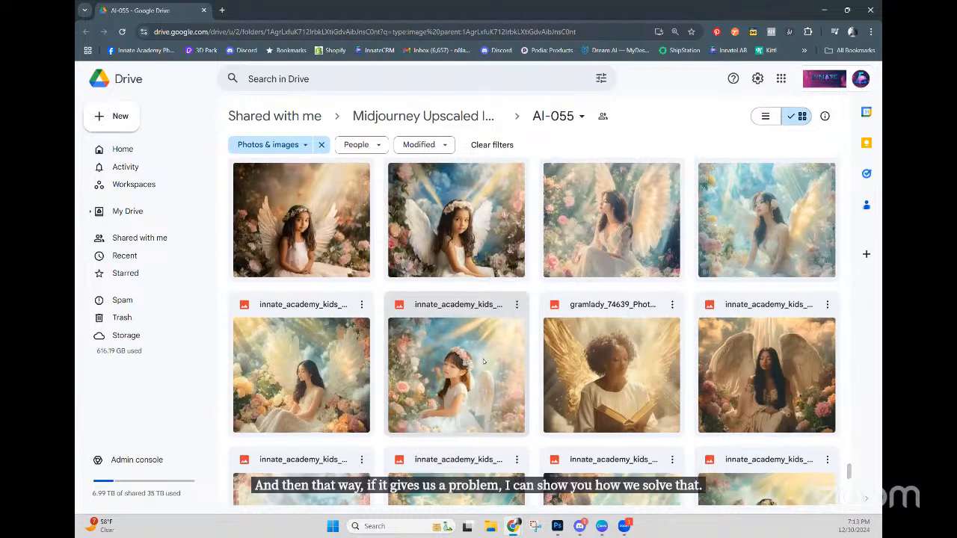
scroll(484, 361, "down", 1)
scroll(483, 361, "down", 1)
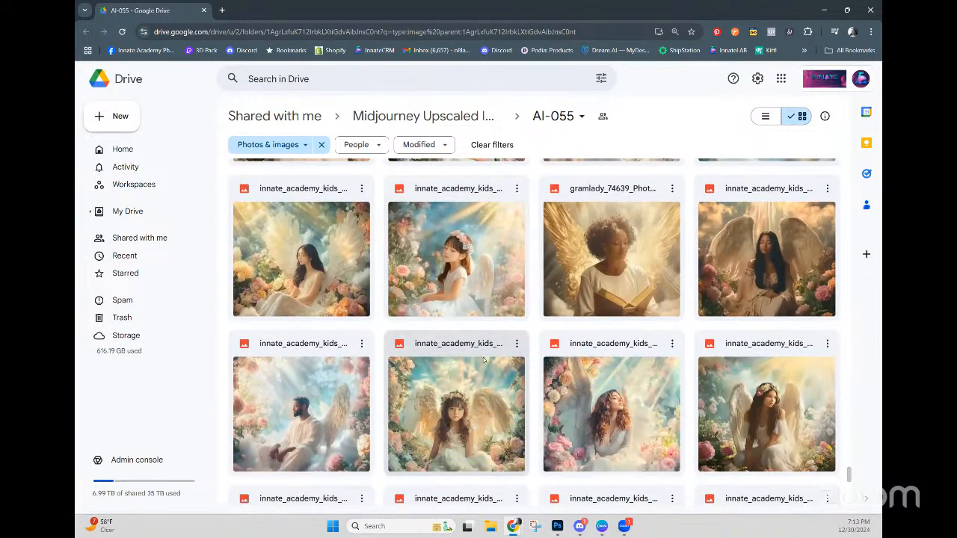
Step: Scroll the AI-055 folder and download the elderly winged woman portrait in the white hat
left_click(629, 291)
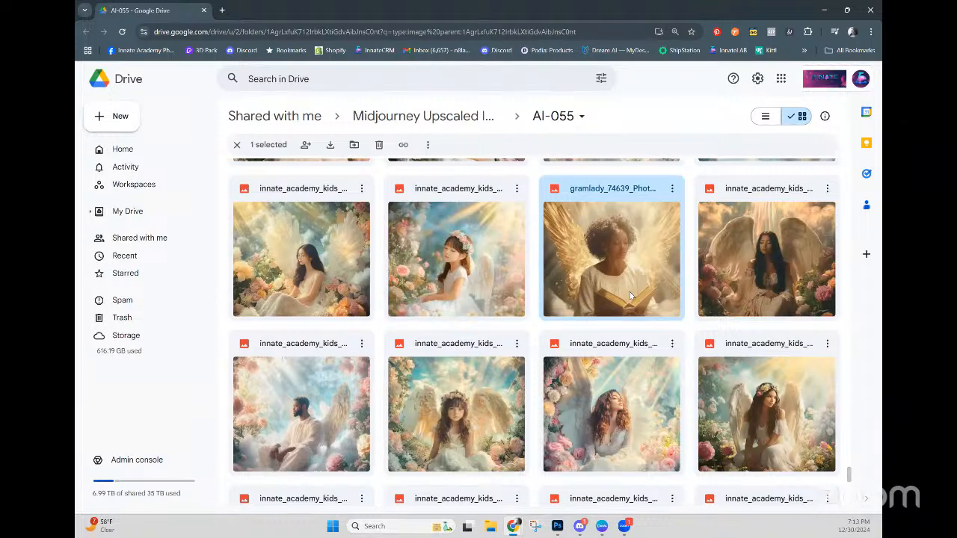
scroll(613, 307, "down", 3)
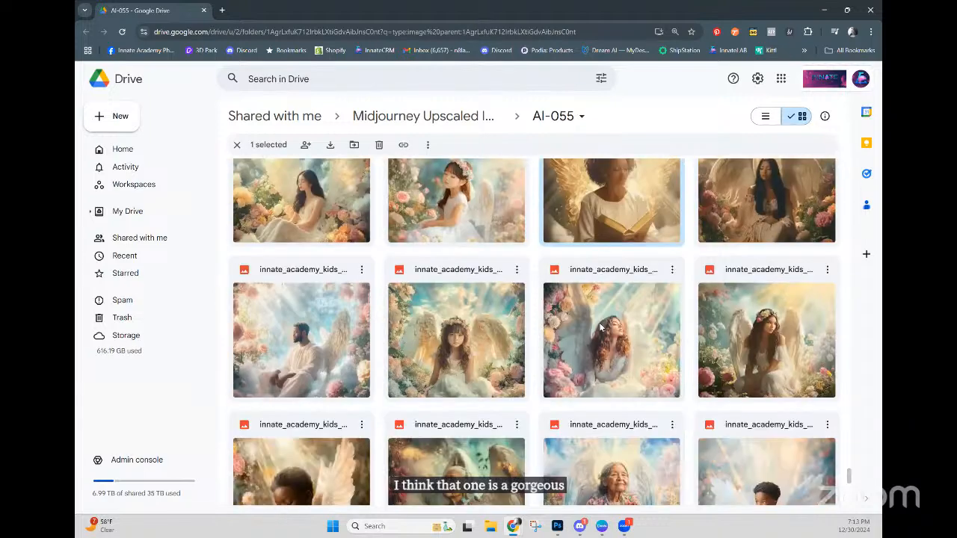
scroll(600, 326, "down", 5)
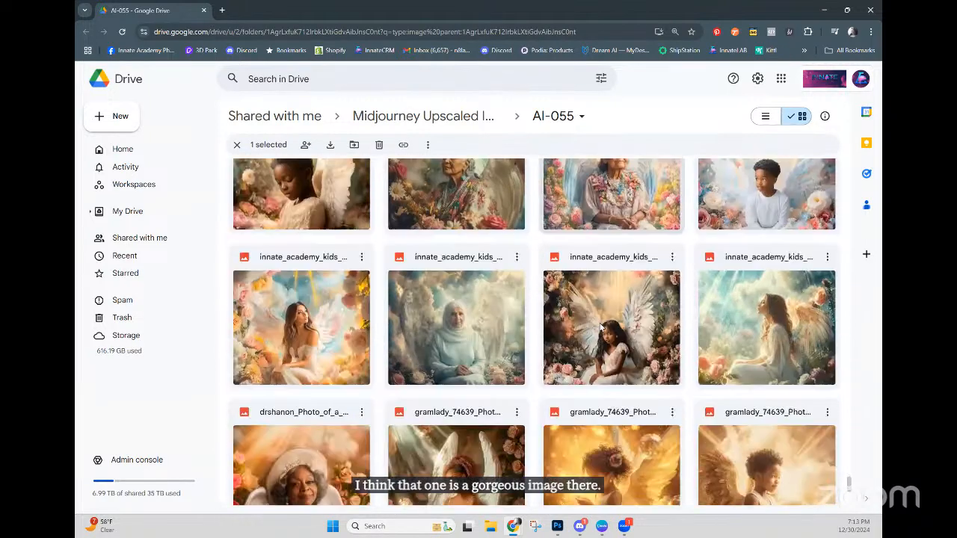
scroll(599, 323, "down", 1)
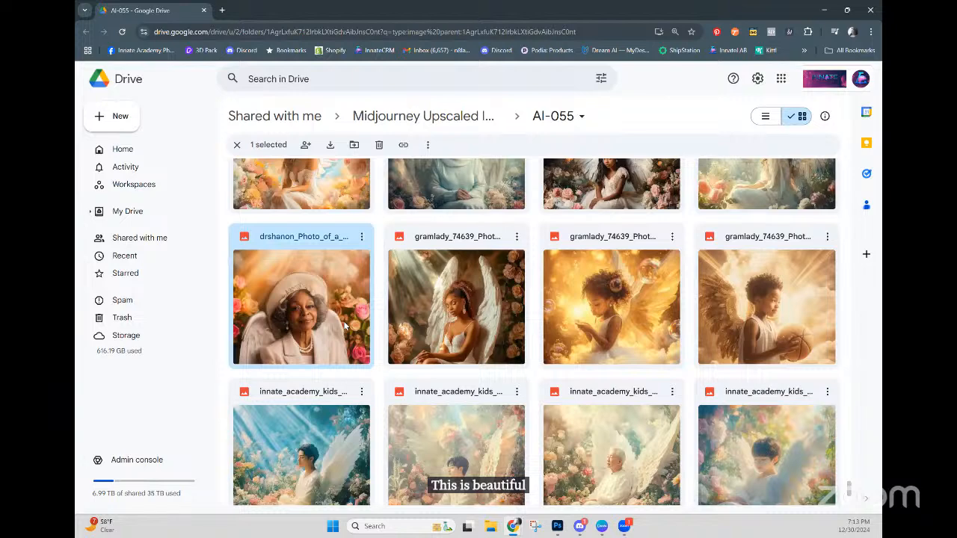
scroll(346, 322, "down", 1)
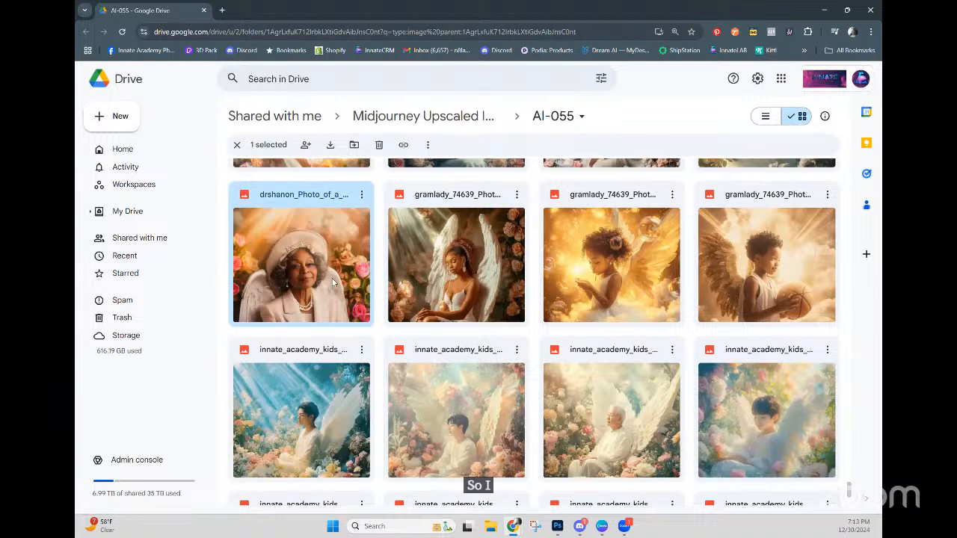
right_click(332, 278)
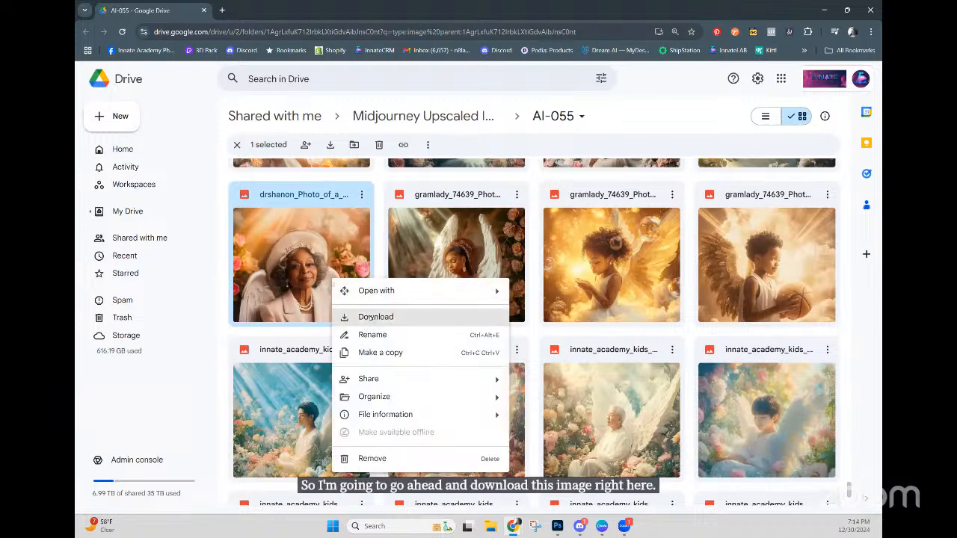
left_click(366, 318)
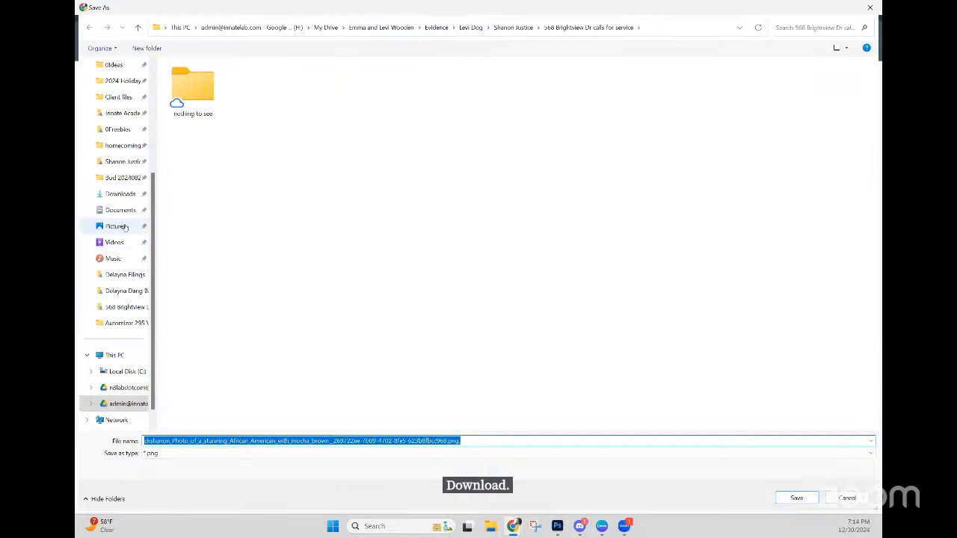
Step: Create a '297 Memorial Challenge' folder inside Downloads and open it
left_click(124, 195)
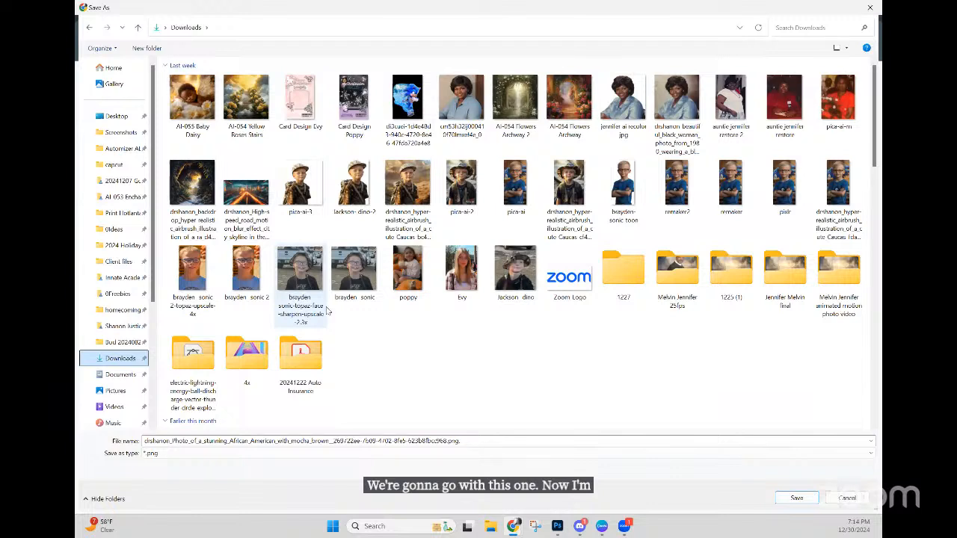
left_click(483, 441)
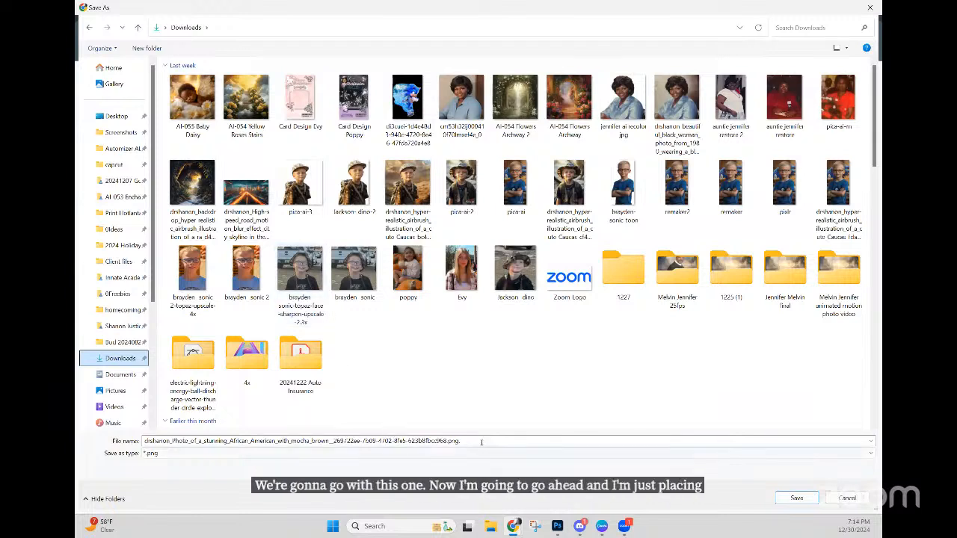
right_click(406, 325)
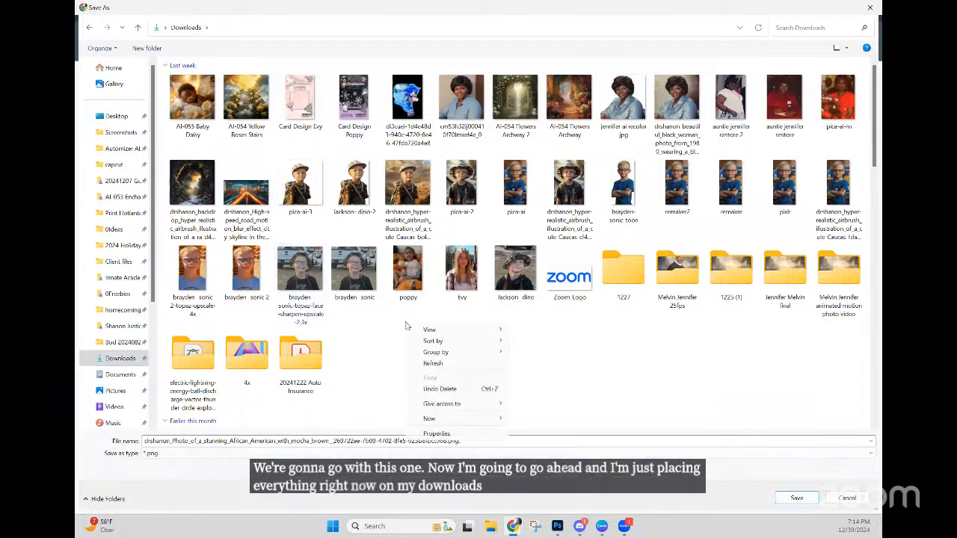
mouse_move(437, 418)
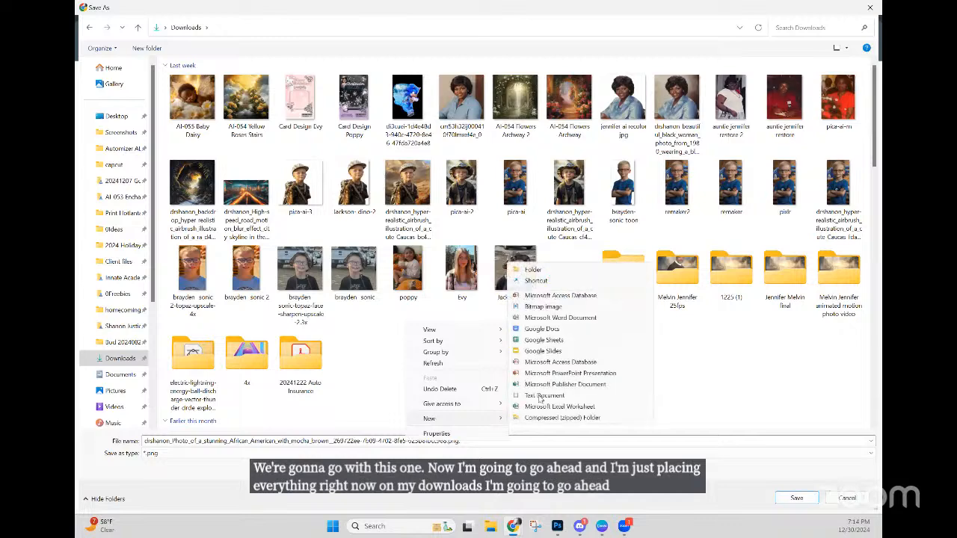
left_click(545, 272)
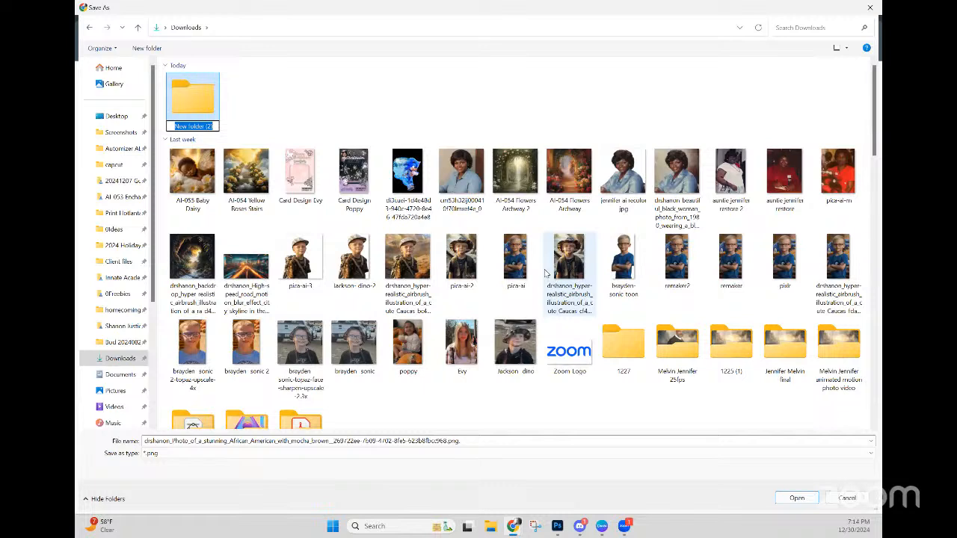
type("297 Mc")
type("morial Challenge")
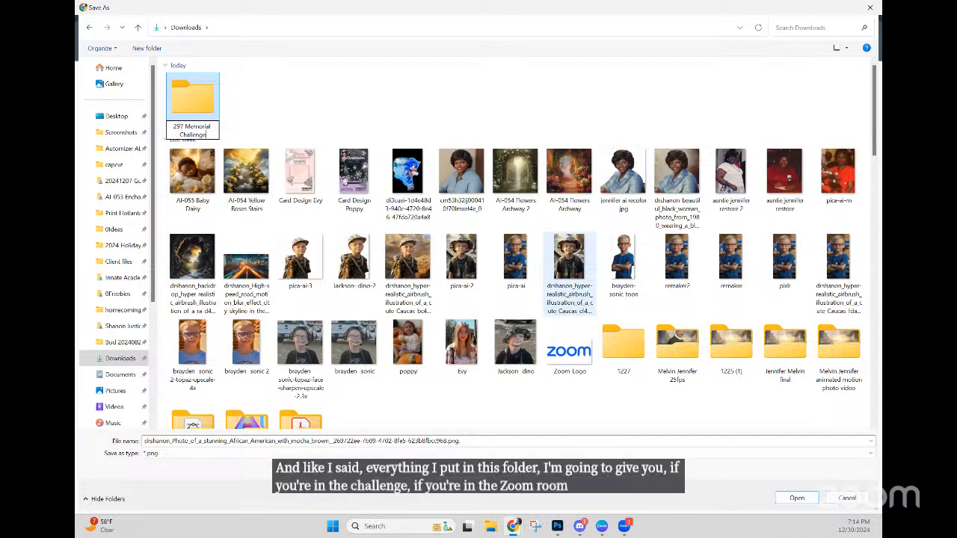
double_click(202, 97)
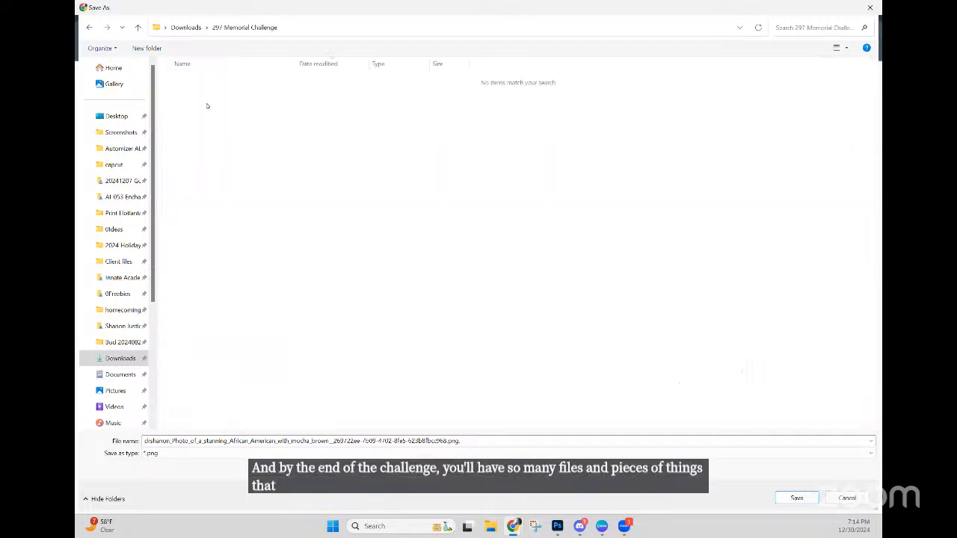
Step: Save the image there as 'AI-055 Woman in Hat'
left_click(483, 440)
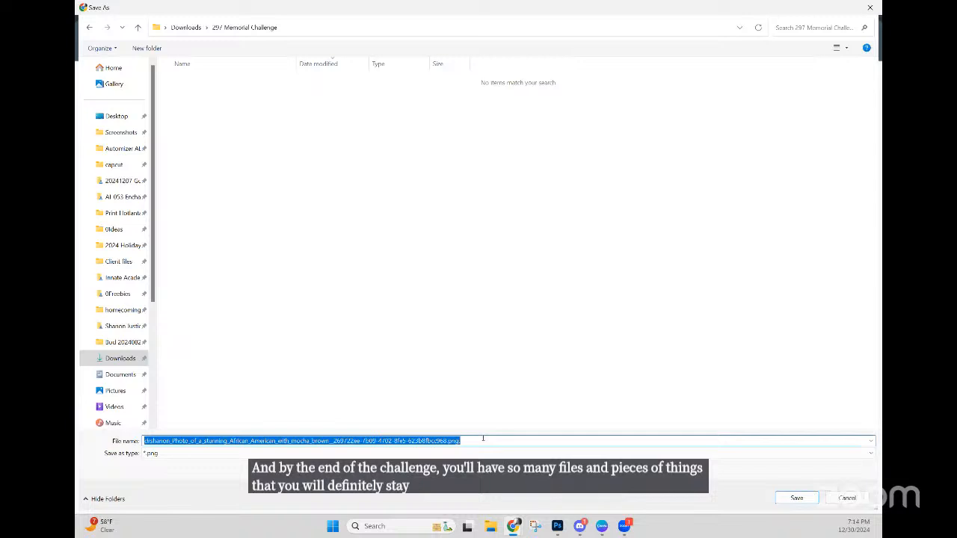
type("AI")
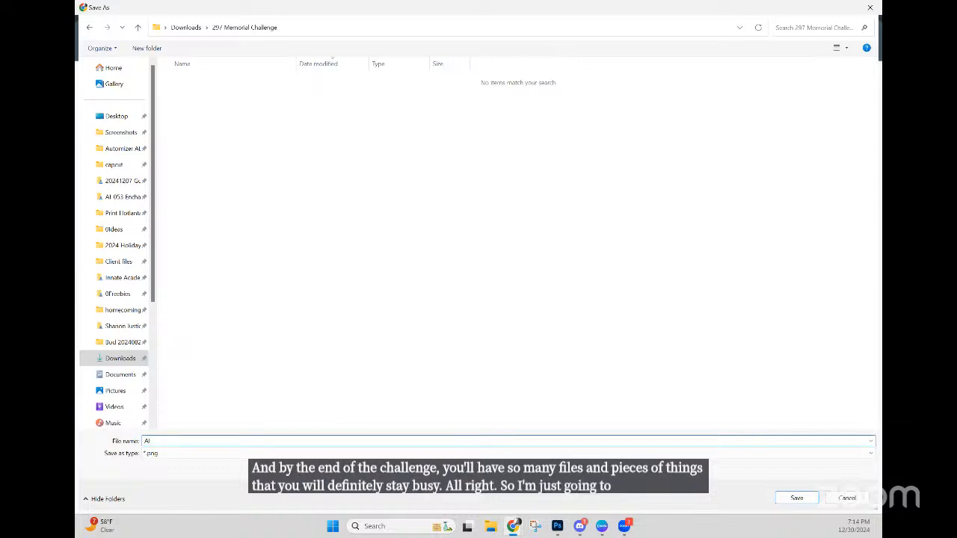
type("-0")
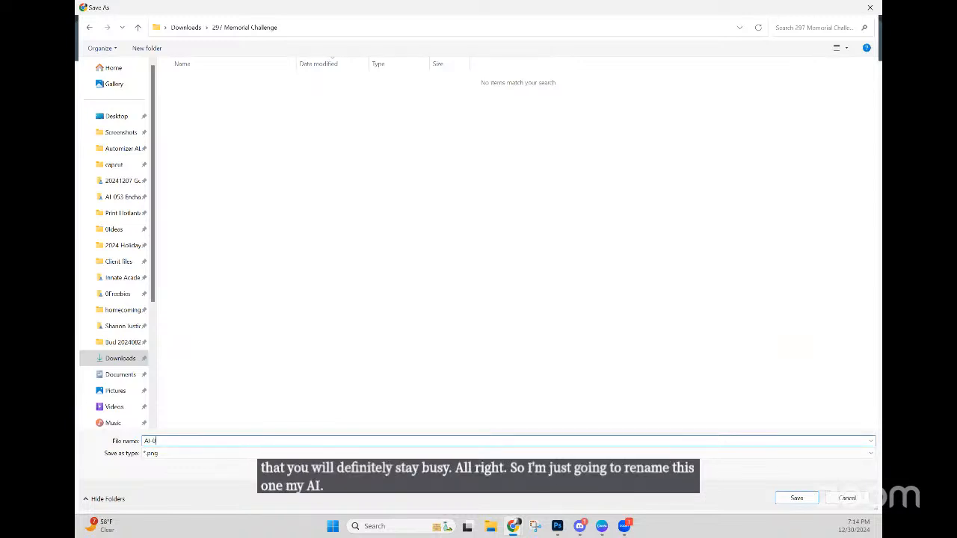
type("55")
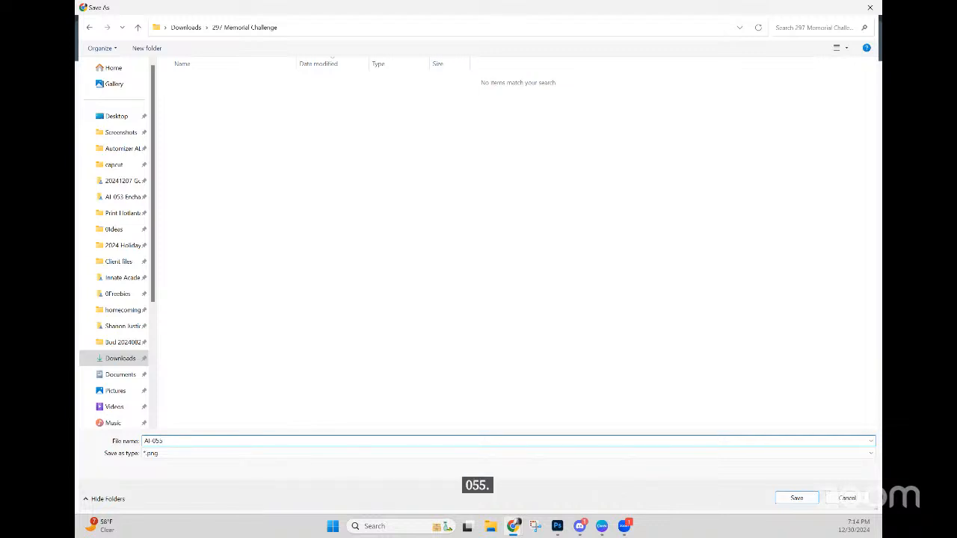
type(" Woman")
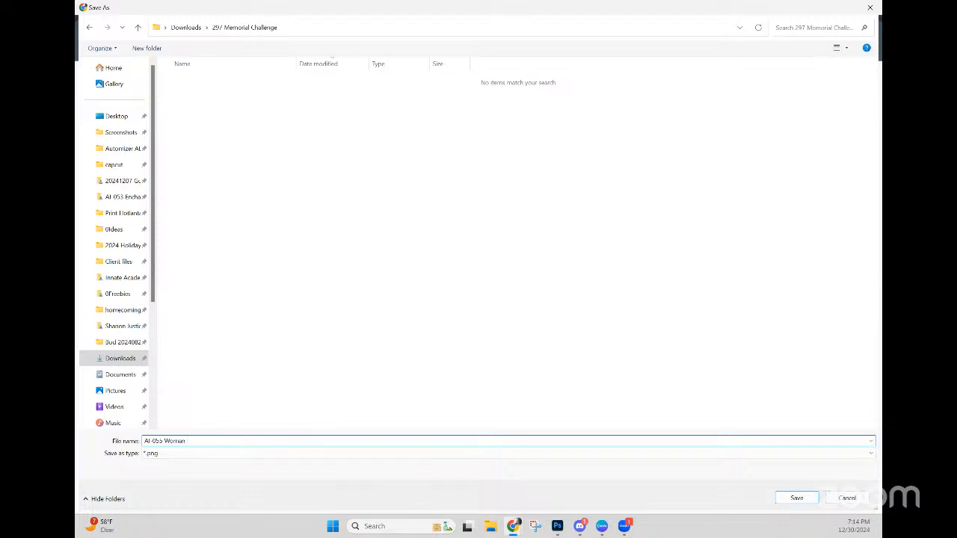
type(" in Hat")
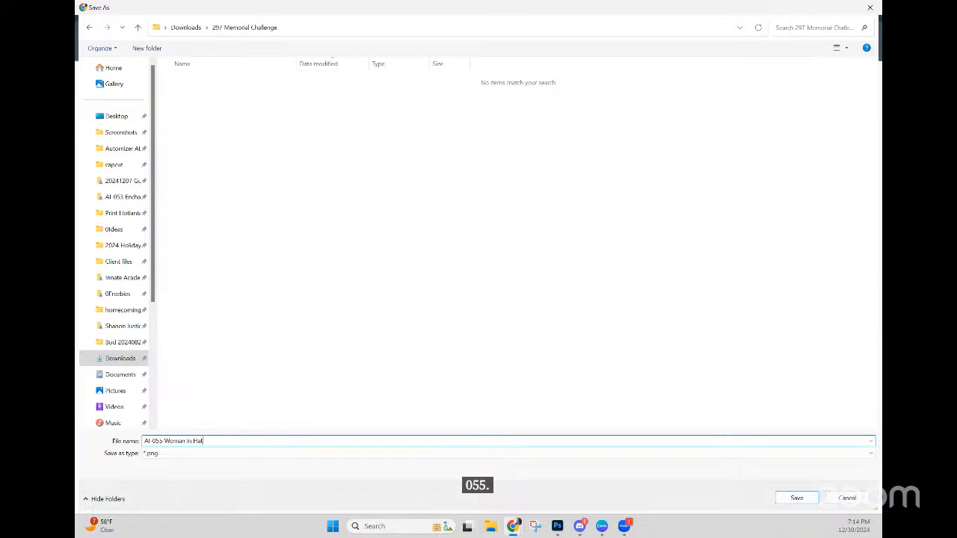
left_click(797, 497)
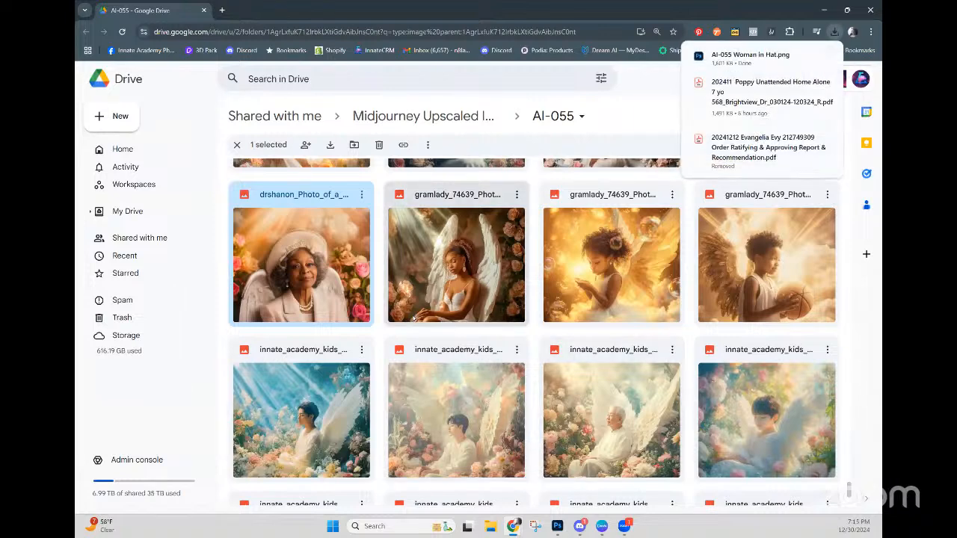
scroll(327, 315, "down", 3)
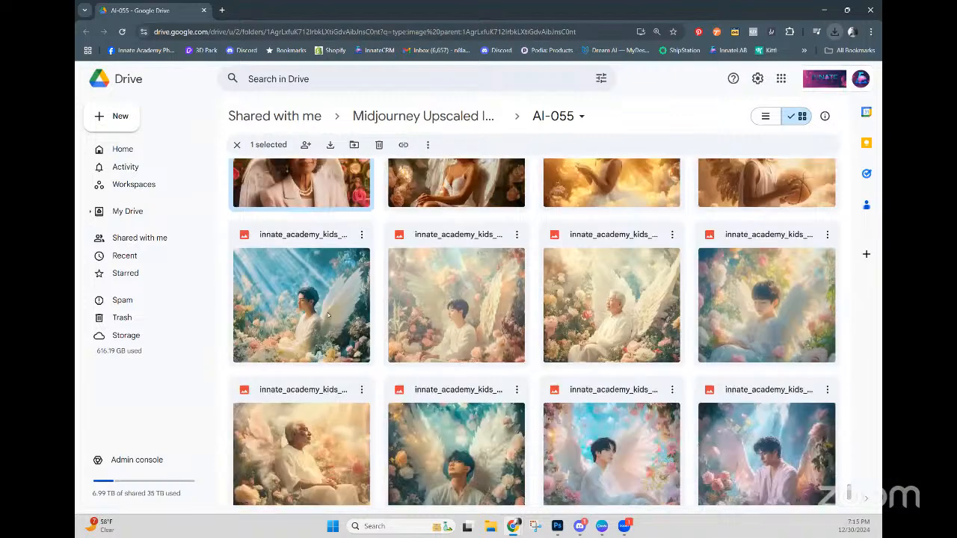
scroll(330, 328, "up", 2)
scroll(331, 329, "up", 2)
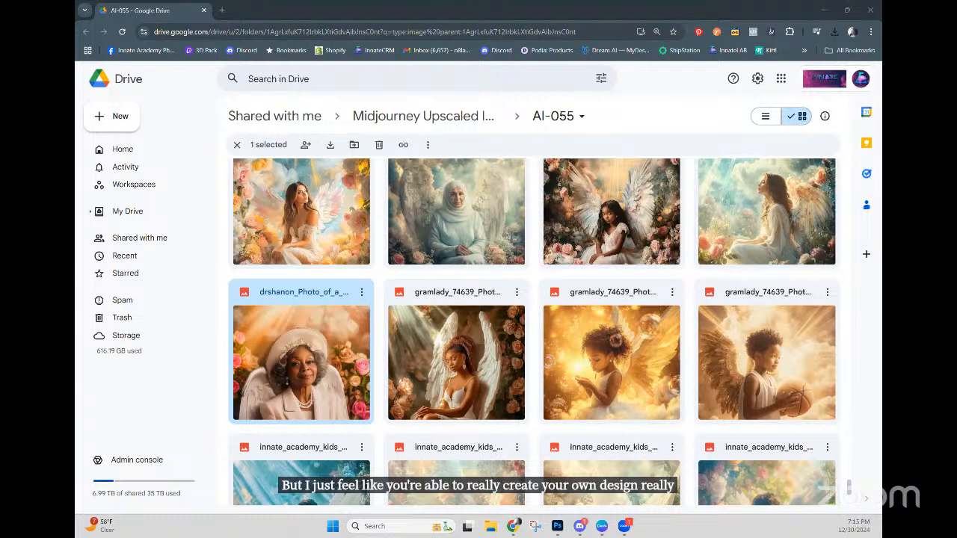
scroll(583, 319, "down", 3)
scroll(582, 320, "down", 1)
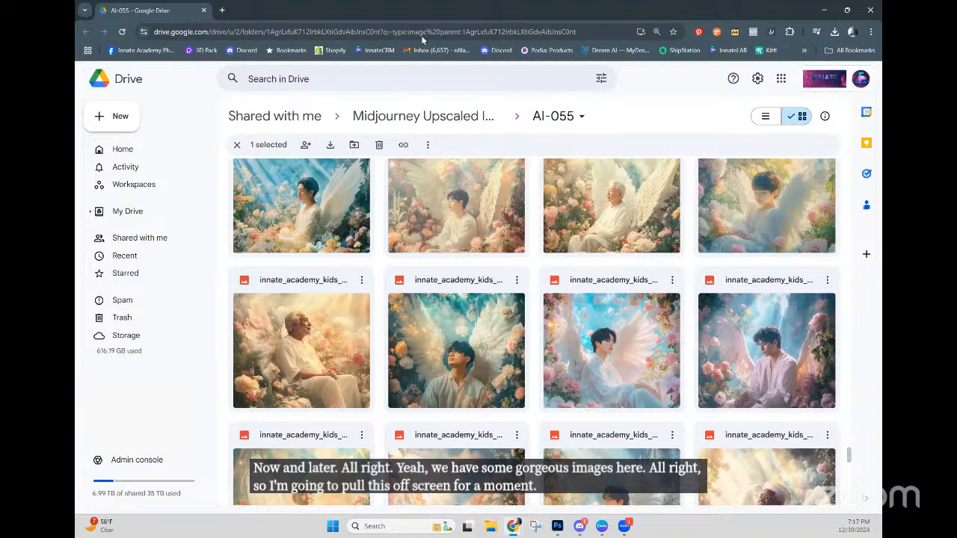
Step: Move the Drive window aside and add a blank sixth page after page 5
left_click_drag(421, 11, 421, 0)
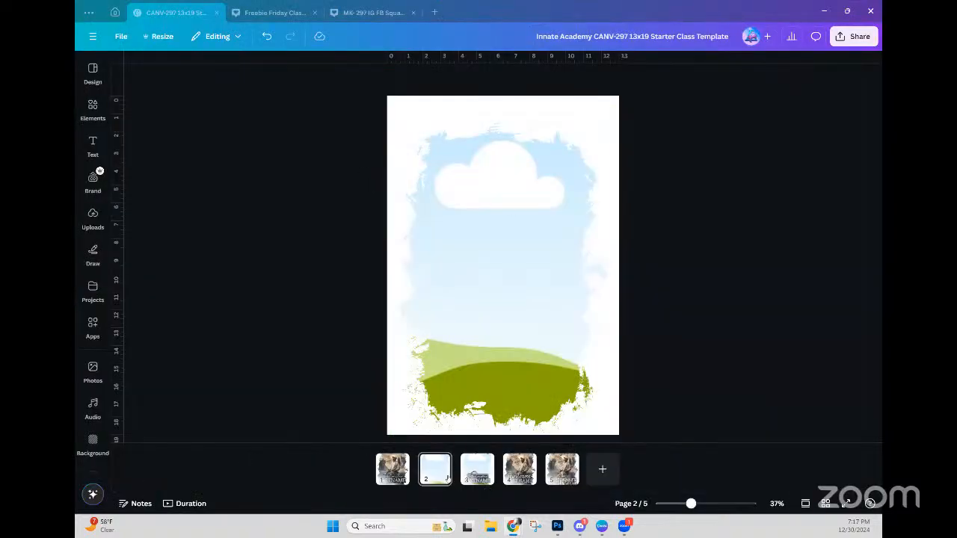
left_click(602, 469)
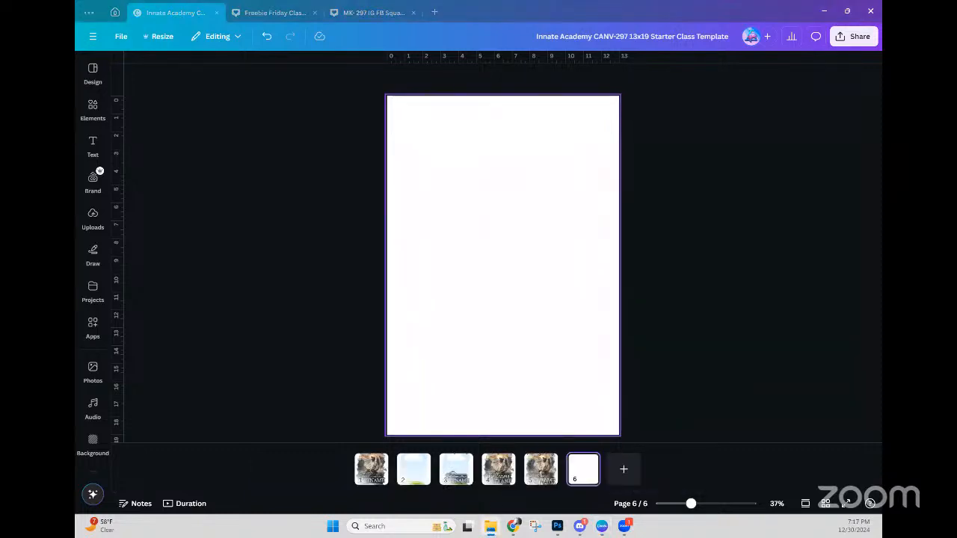
left_click(88, 81)
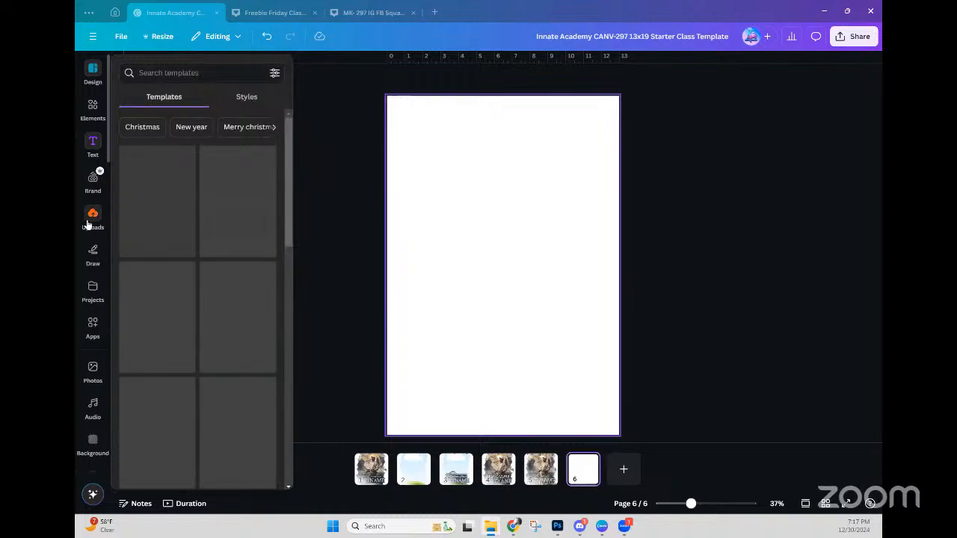
left_click(91, 218)
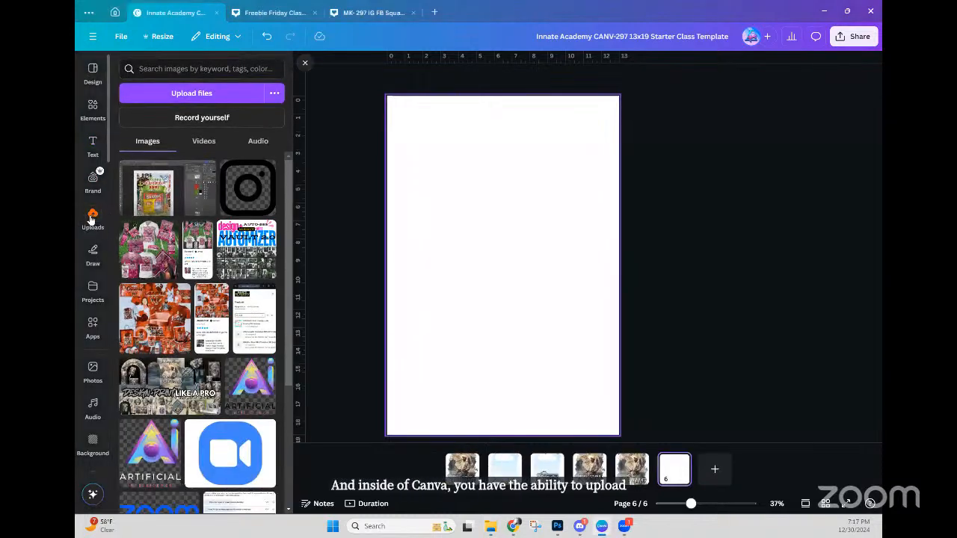
left_click(91, 218)
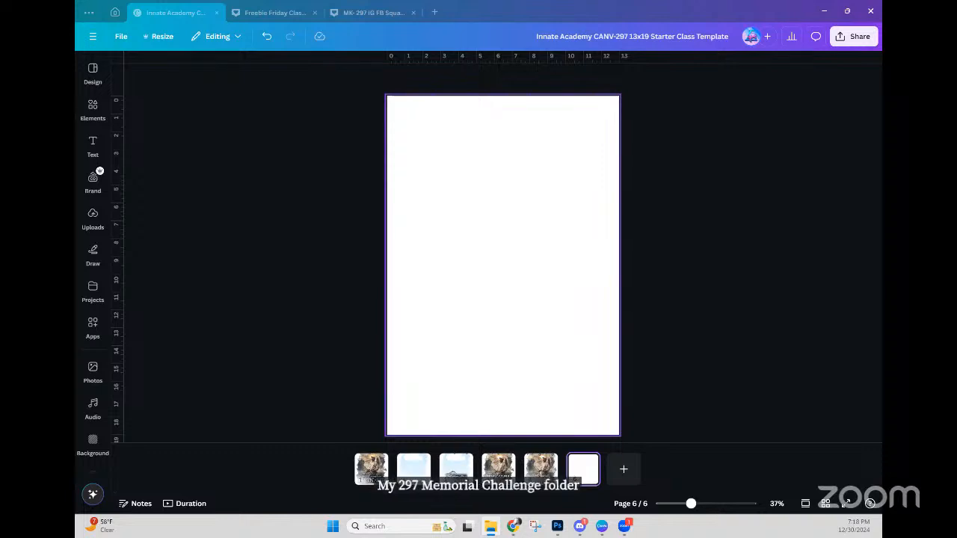
Step: Drop AI-055 Woman in Hat.png from File Explorer onto the centre of page 6
left_click_drag(838, 193, 521, 157)
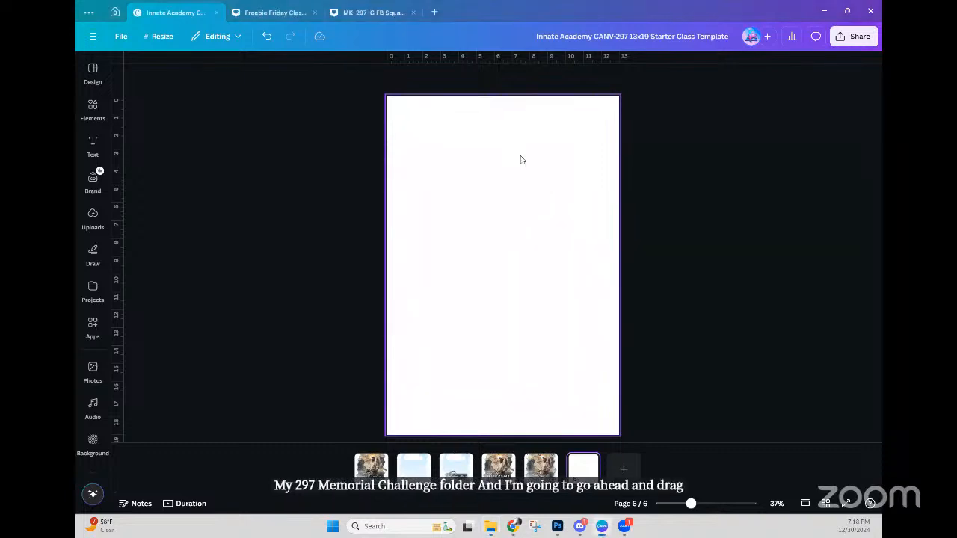
left_click(92, 220)
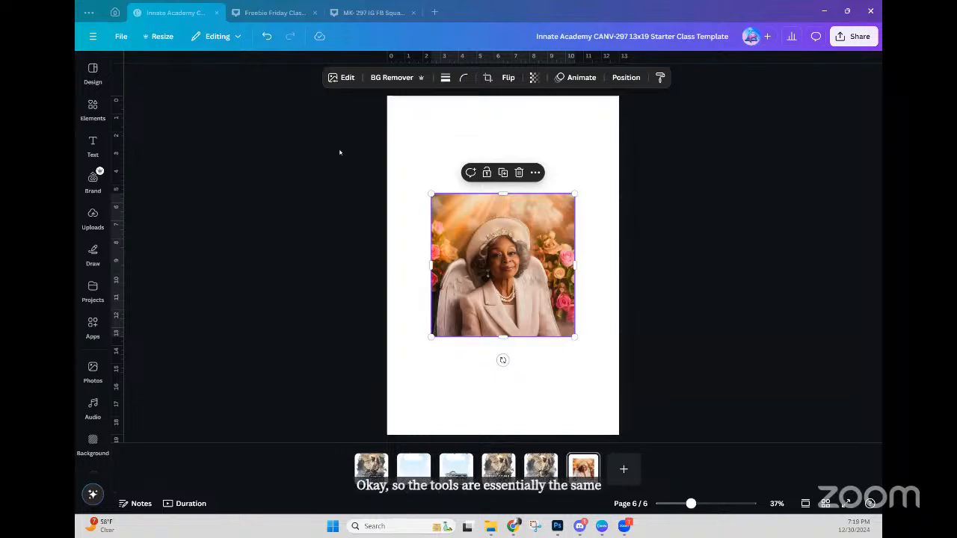
left_click(92, 181)
left_click(93, 325)
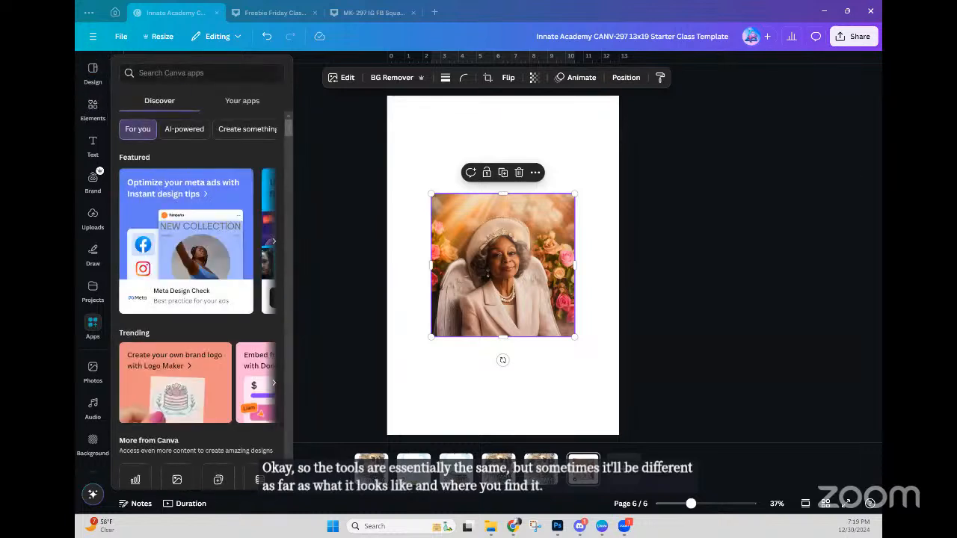
left_click(93, 326)
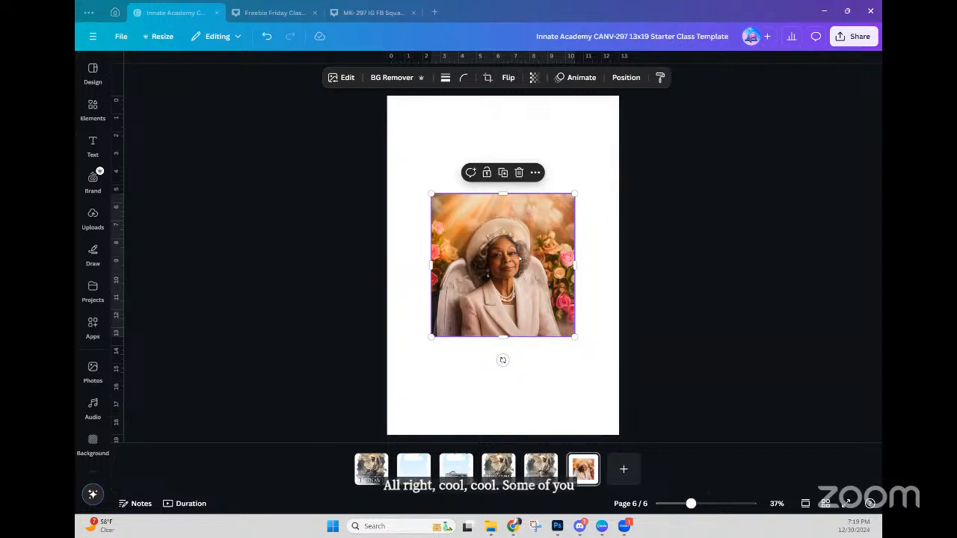
Step: Shift the portrait toward the upper left, enlarge it, and open its Edit image panel
left_click_drag(517, 255, 487, 201)
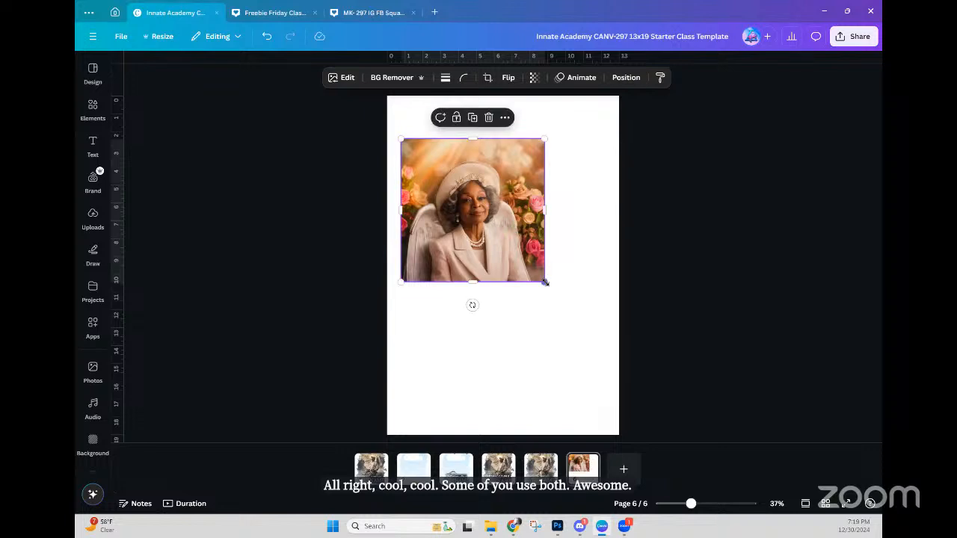
left_click_drag(545, 281, 531, 261)
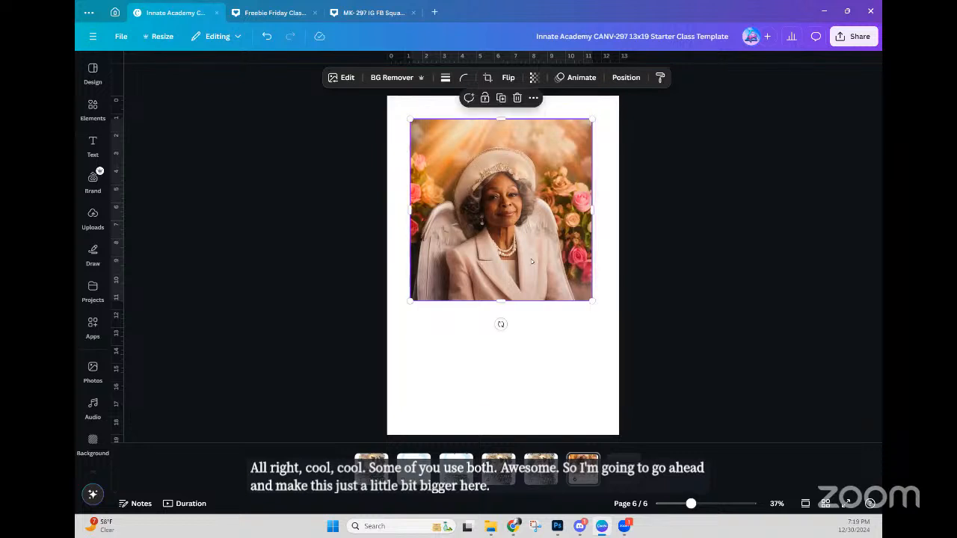
left_click(343, 78)
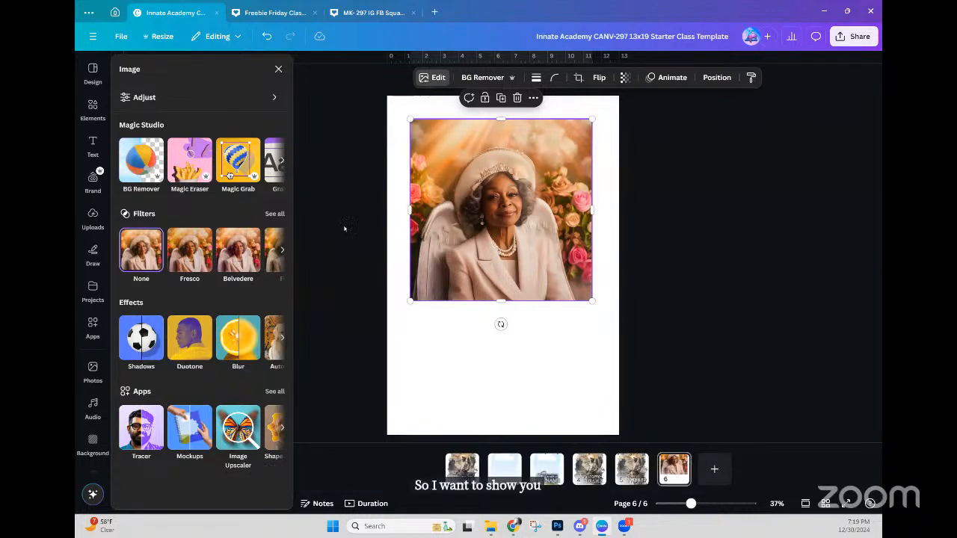
Step: Scroll the Magic Studio tools and pick Magic Expand for the portrait
left_click(281, 162)
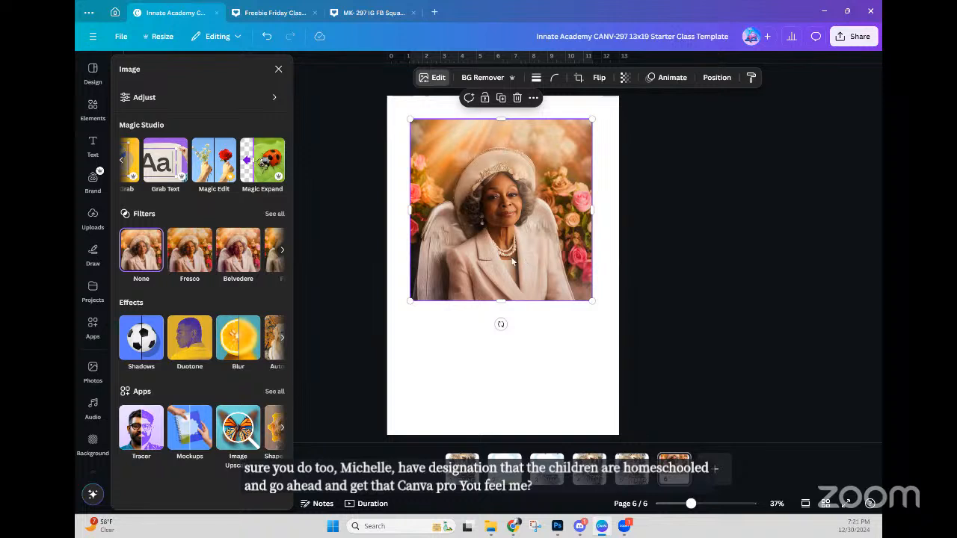
left_click(262, 165)
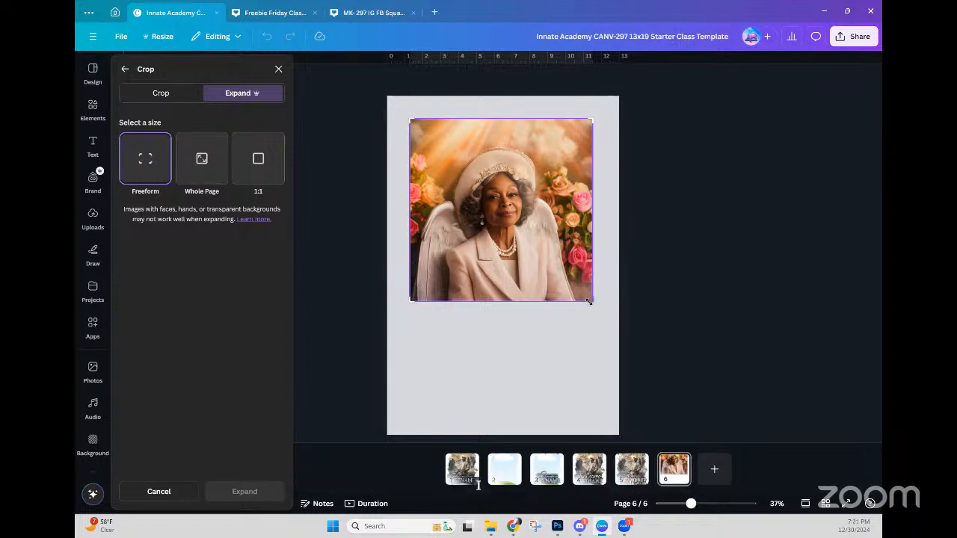
Step: Stretch the portrait frame down toward the page bottom and generate the expanded fill
left_click_drag(590, 307, 587, 374)
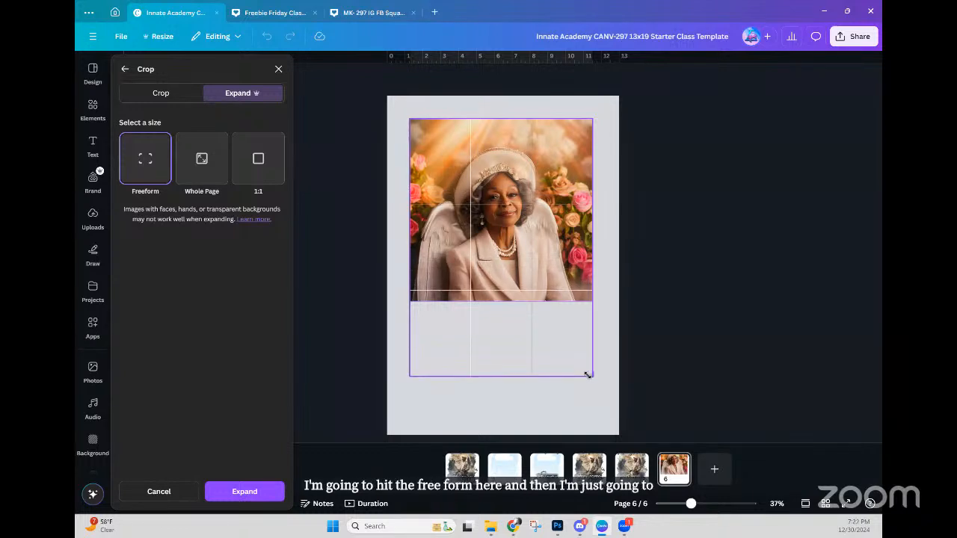
left_click_drag(587, 374, 588, 372)
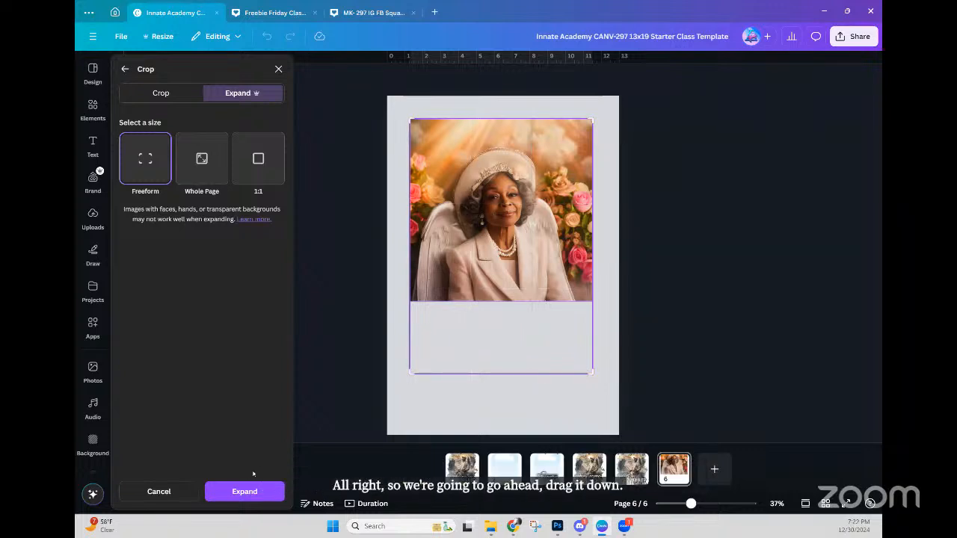
left_click(236, 492)
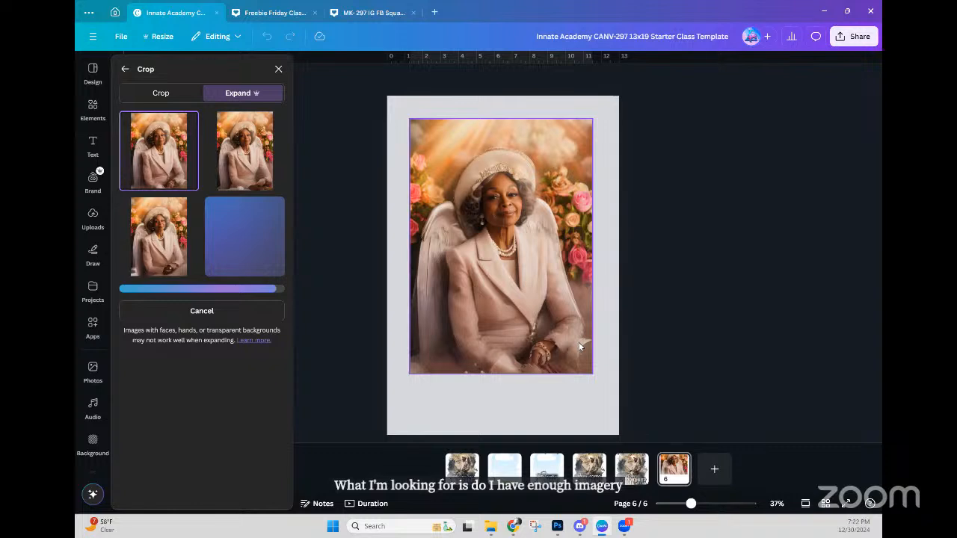
Step: Preview the second, third and fourth Magic Expand results, then go back to the first
left_click(261, 170)
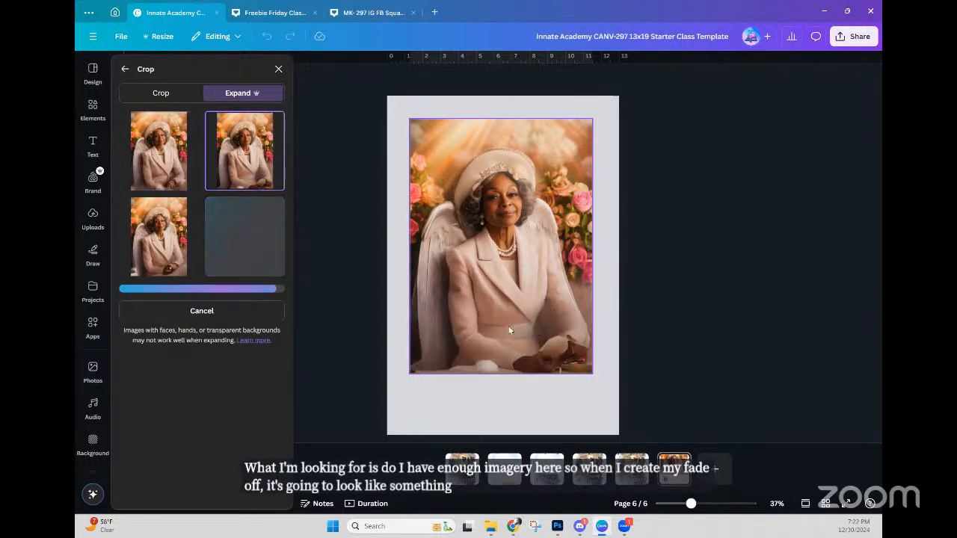
left_click(162, 248)
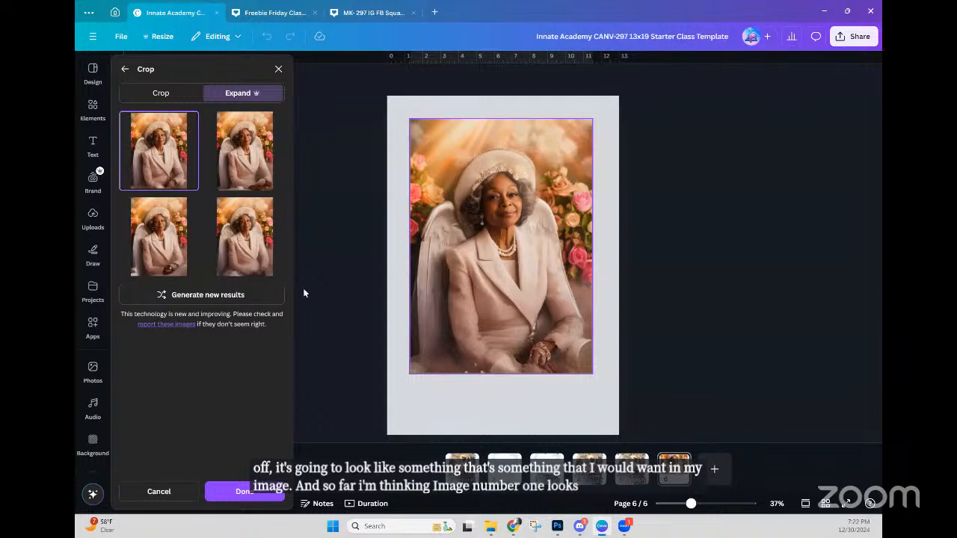
left_click(262, 258)
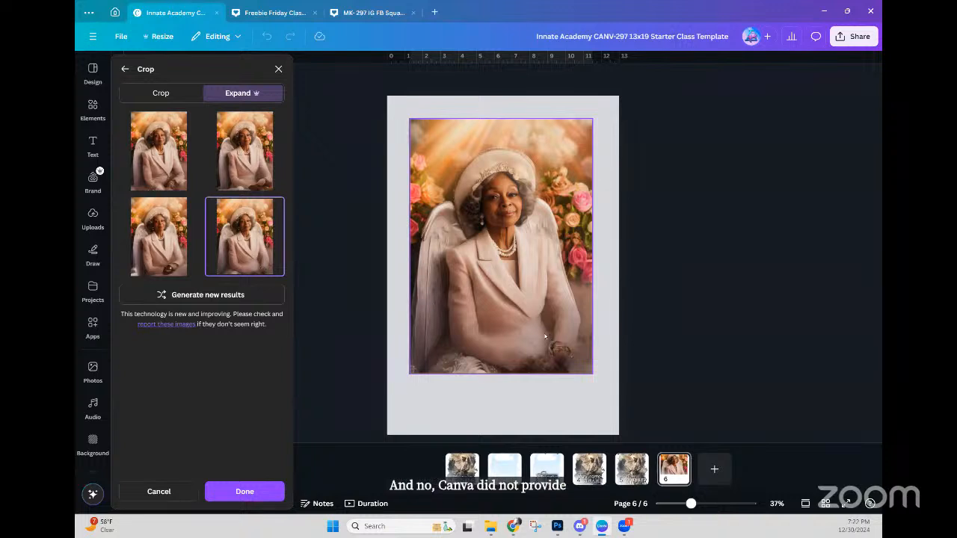
left_click(150, 163)
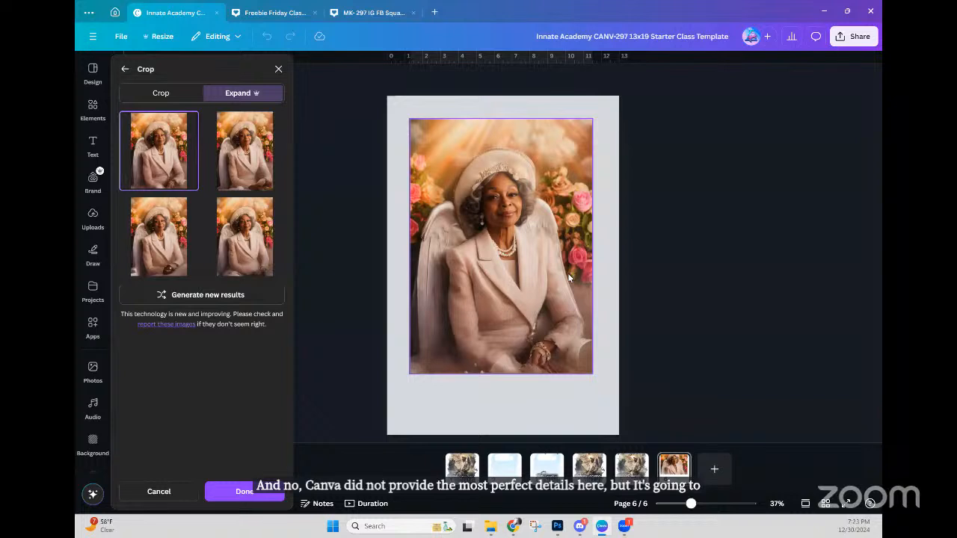
Step: Apply the first expansion, move it to the top-left corner, and enlarge it to fill page 6
left_click(249, 493)
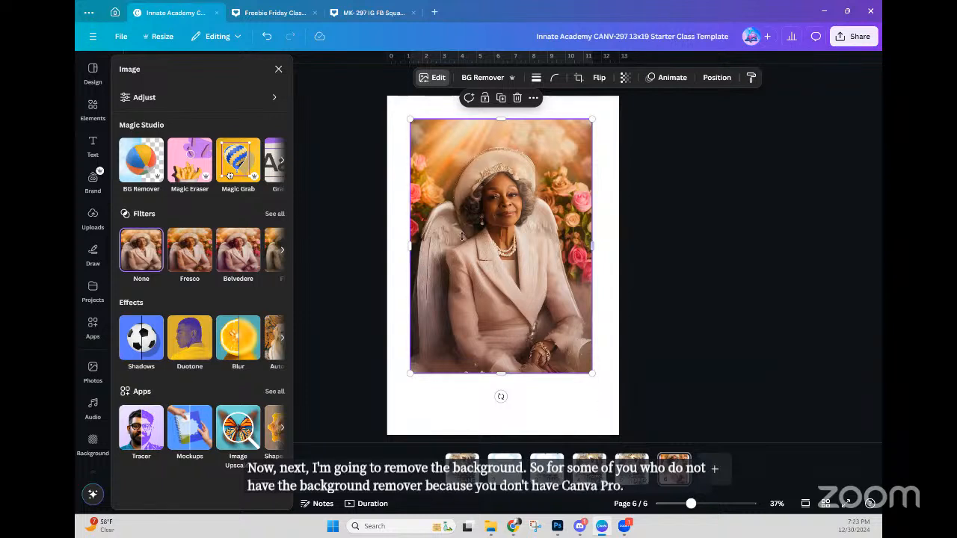
left_click_drag(503, 242, 499, 228)
left_click_drag(566, 348, 594, 412)
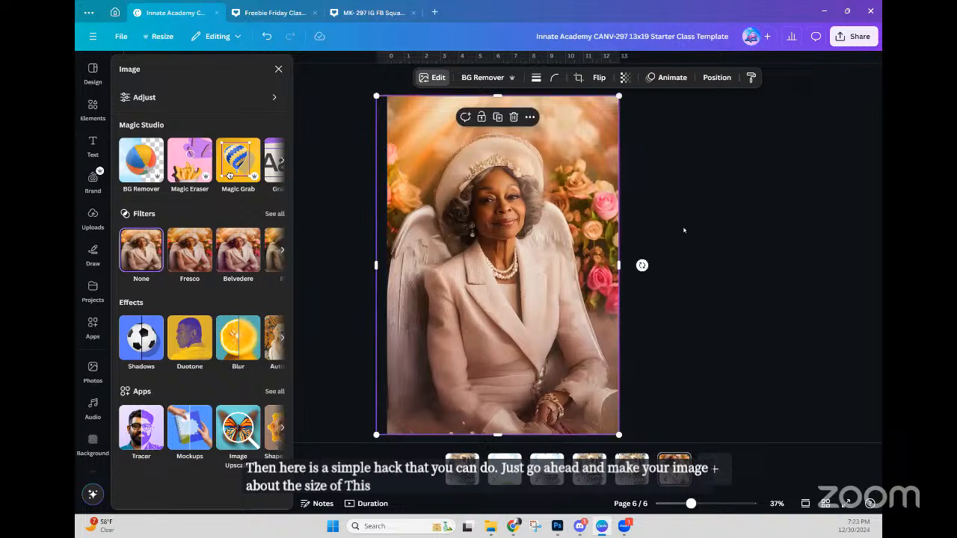
Step: Open Download and limit the selected pages to the current page 6
left_click(840, 40)
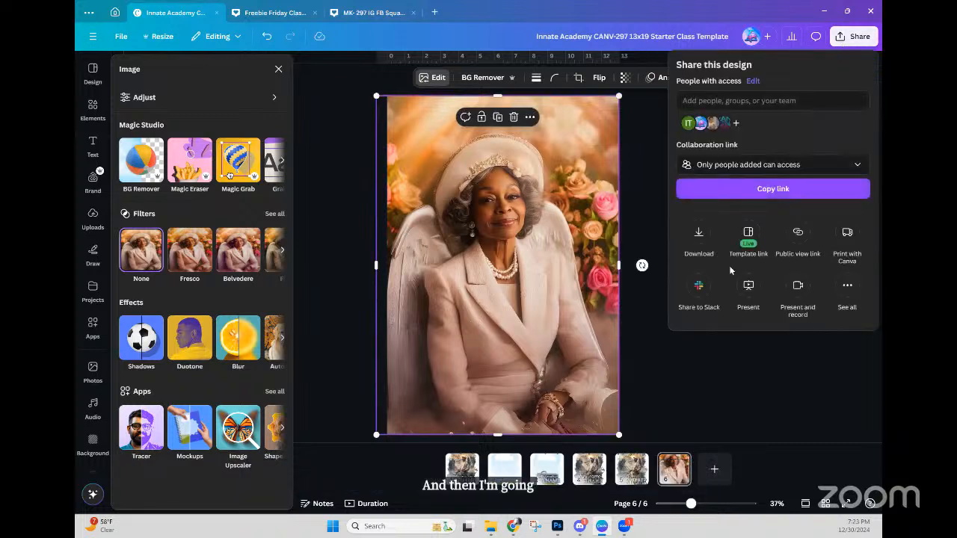
left_click(701, 237)
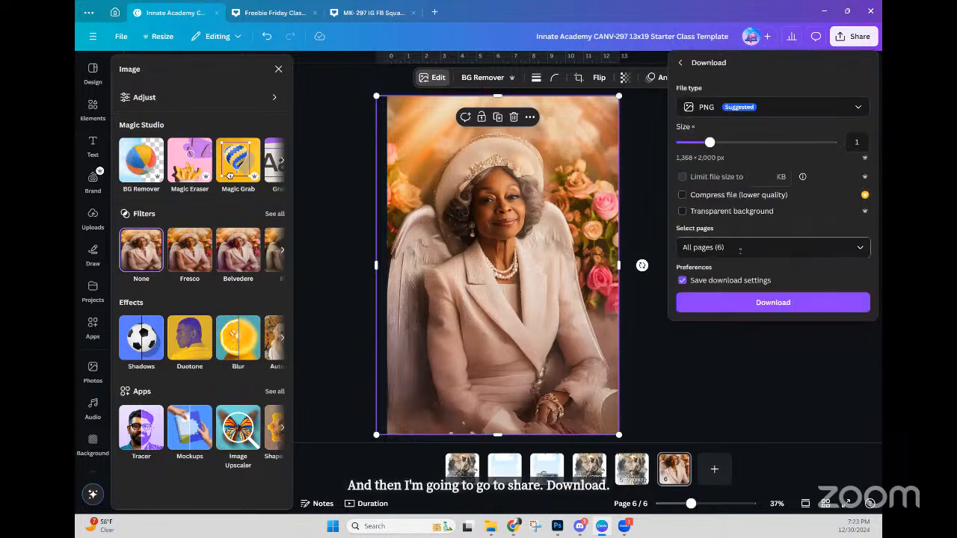
left_click(744, 249)
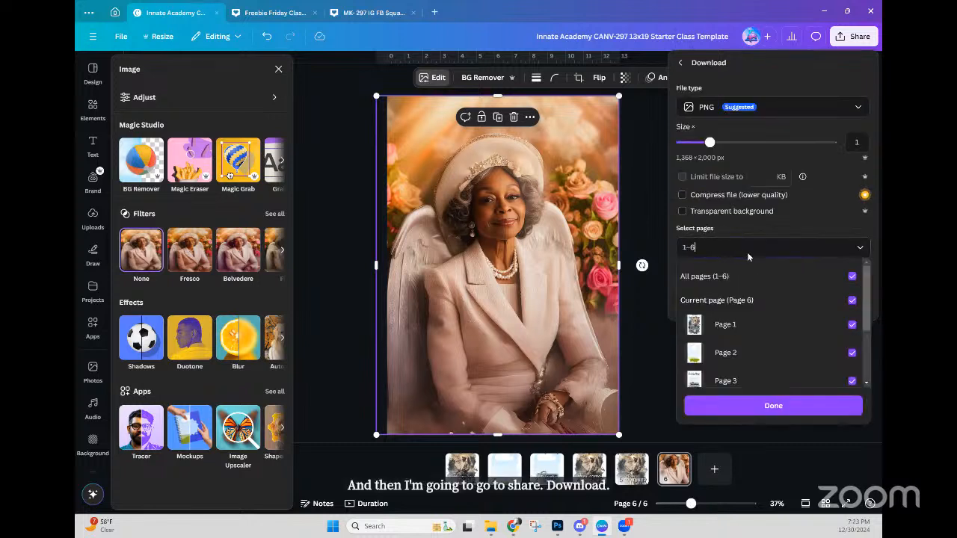
left_click(852, 278)
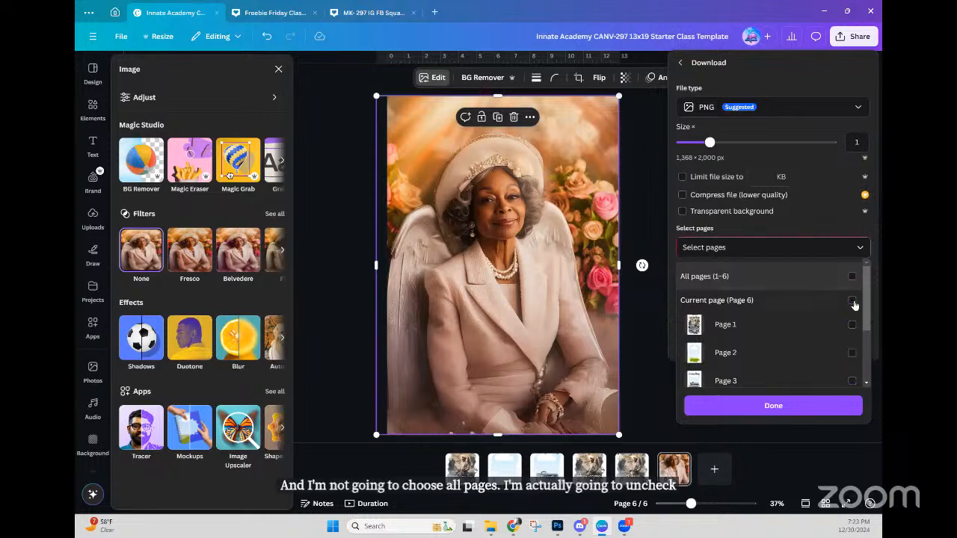
left_click(852, 301)
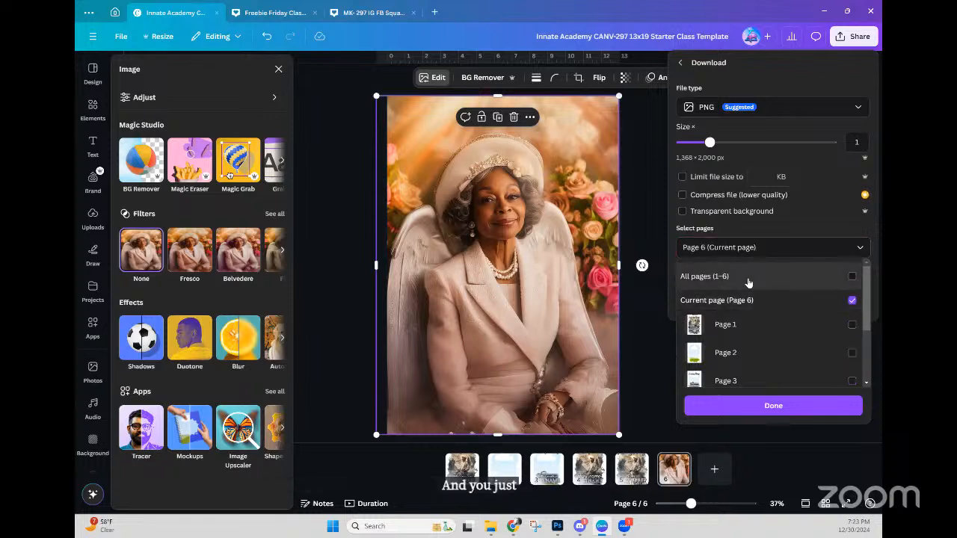
scroll(742, 321, "down", 3)
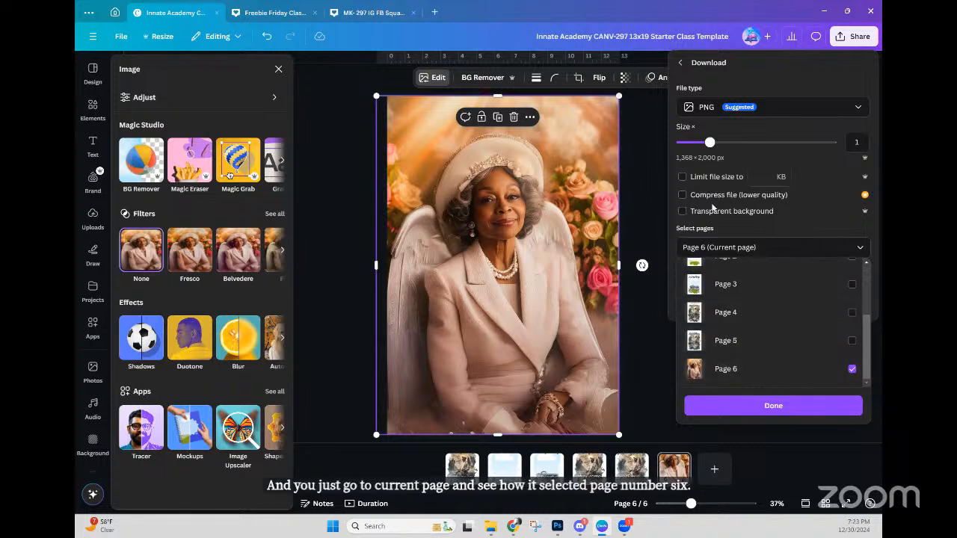
left_click(679, 208)
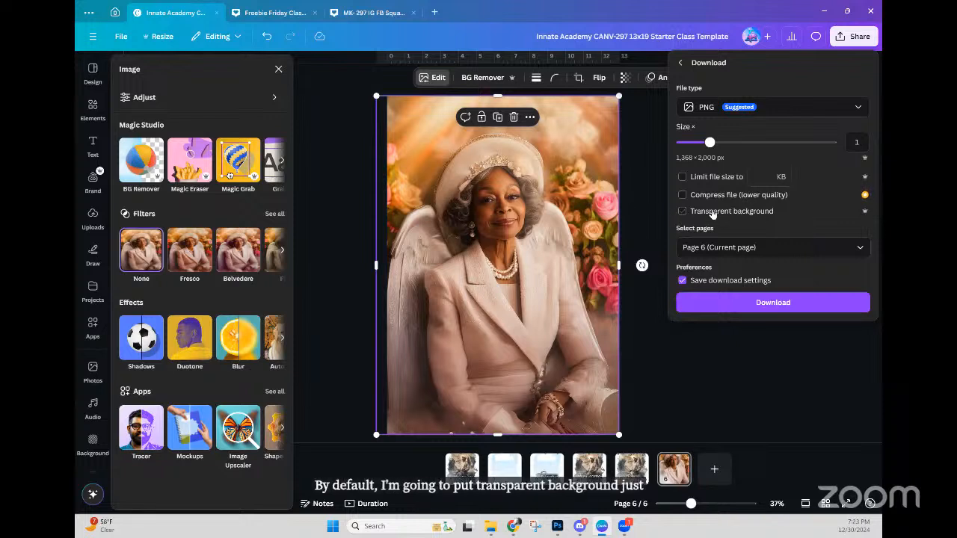
Step: Turn on transparent background and set the PNG export size to 1
left_click(682, 211)
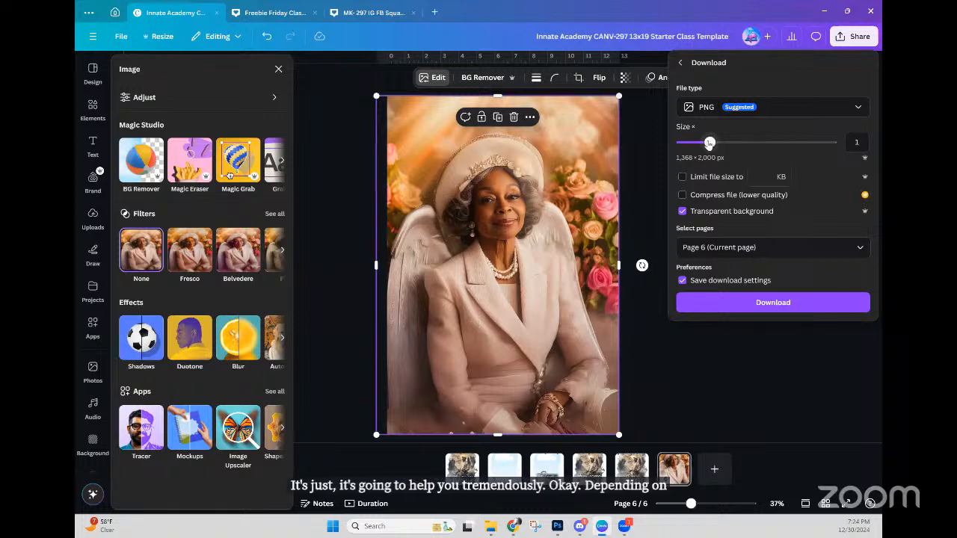
left_click_drag(709, 143, 831, 142)
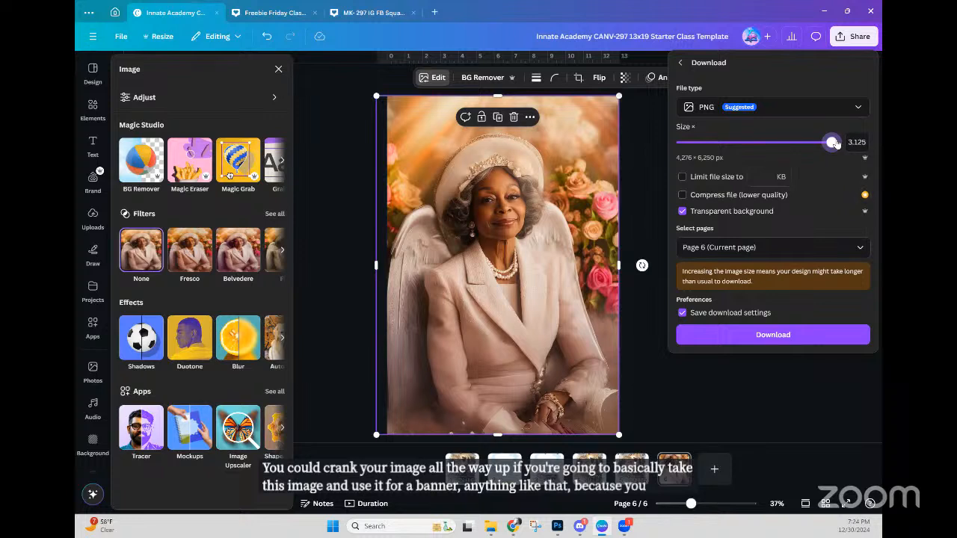
left_click_drag(808, 144, 716, 142)
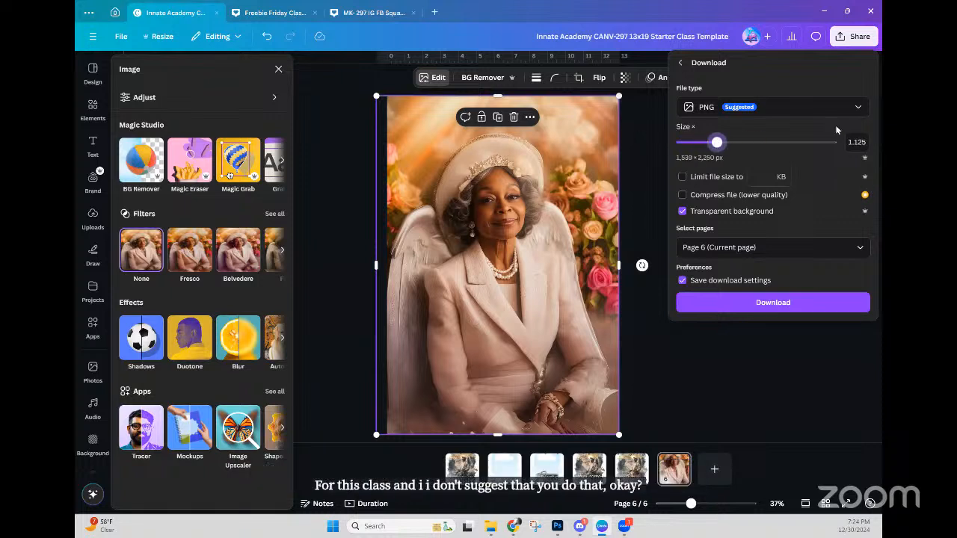
left_click(856, 142)
type("1")
left_click(819, 135)
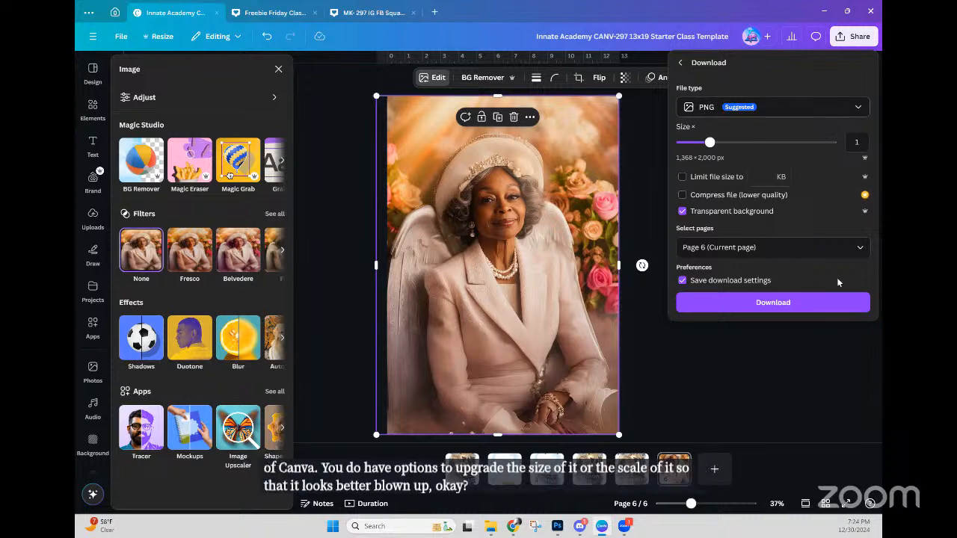
Step: Start the PNG download and open the 297 Memorial Challenge folder in Save As
left_click(790, 302)
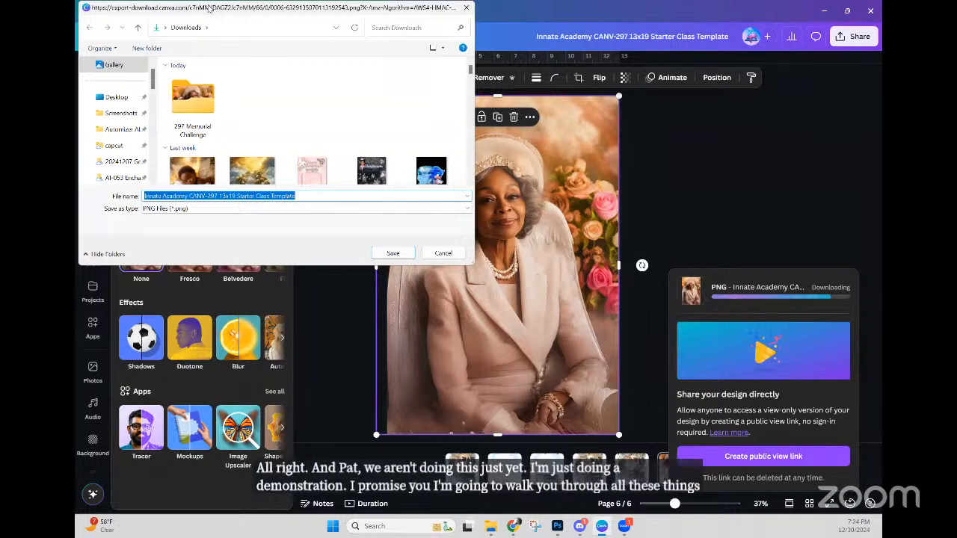
left_click_drag(209, 8, 496, 148)
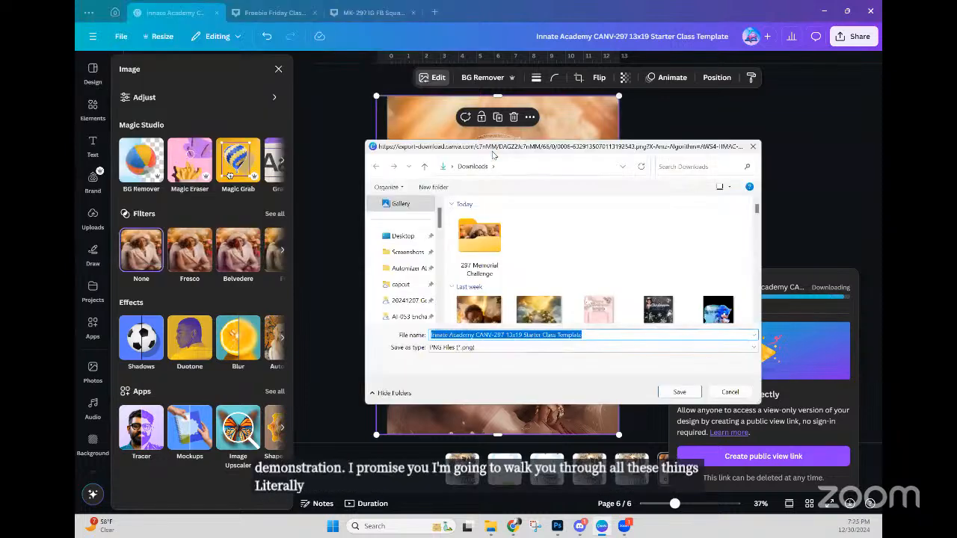
double_click(479, 246)
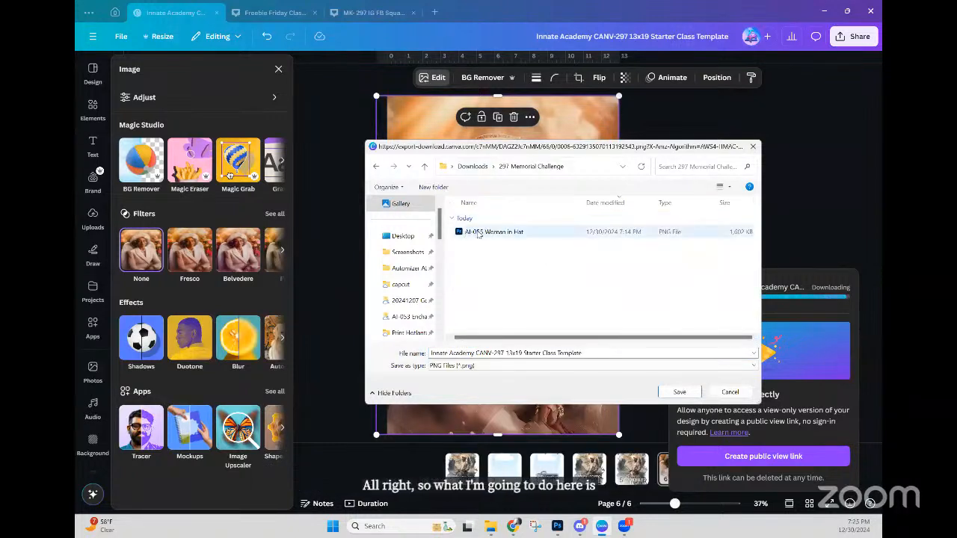
Step: Name the file 'AI-055 Woman in Hat AI Extended', save, and list files as large icons
left_click(478, 234)
left_click(506, 351)
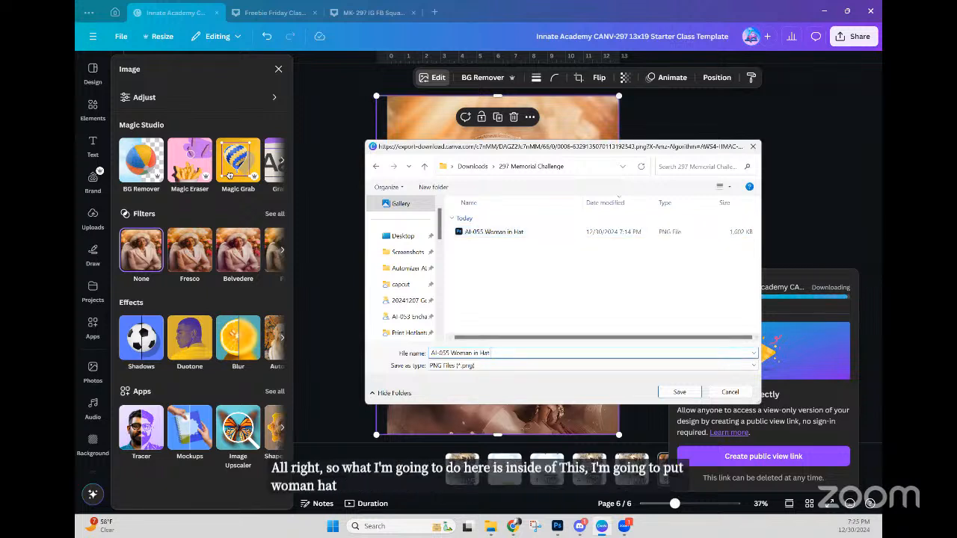
type("AI Extended")
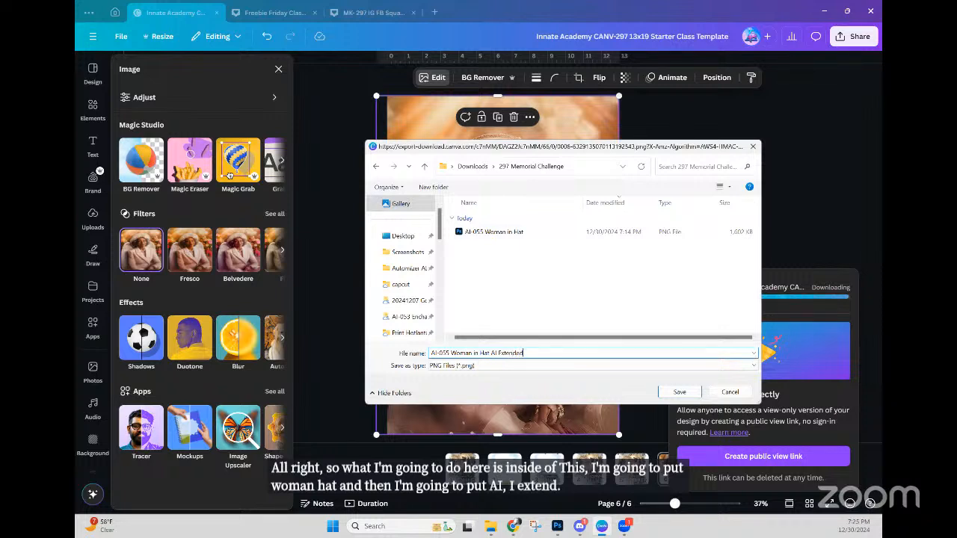
left_click(678, 393)
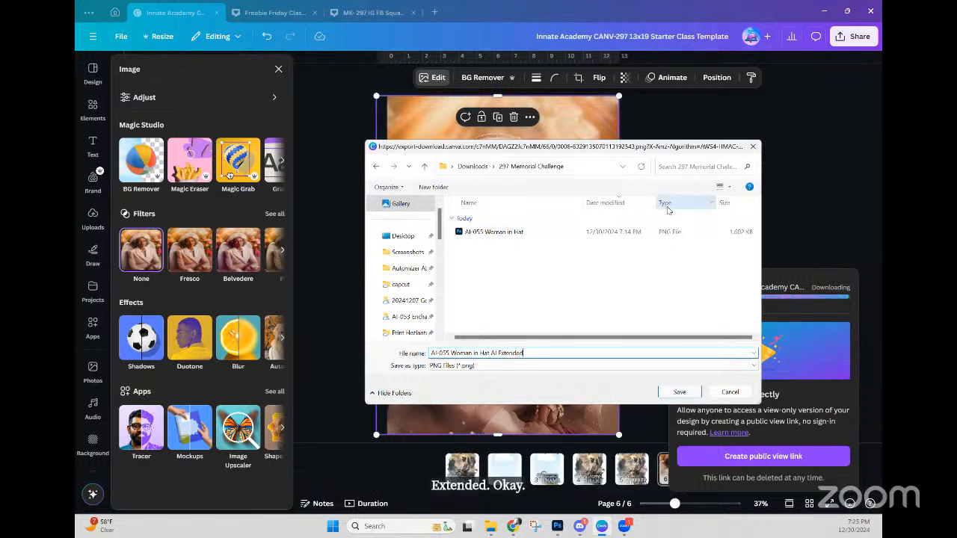
left_click(728, 188)
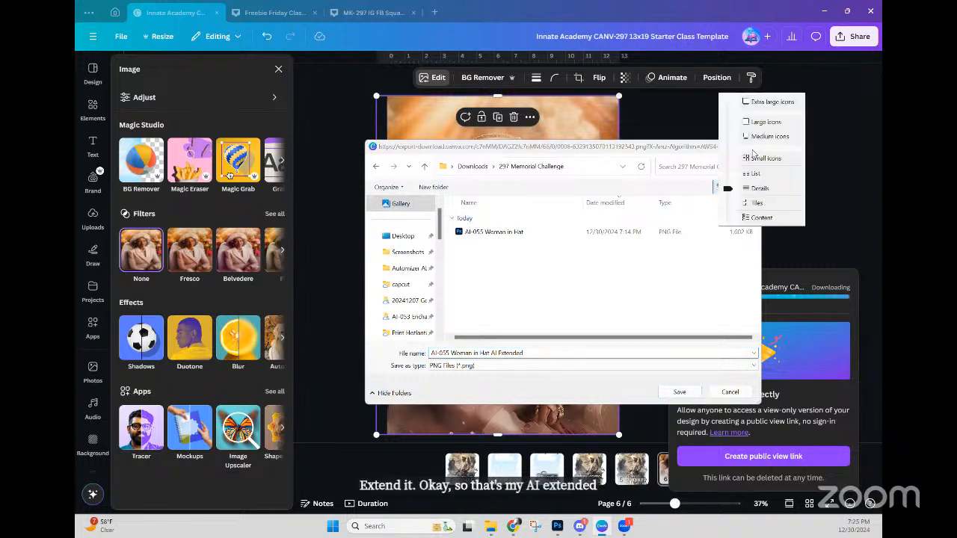
left_click(764, 123)
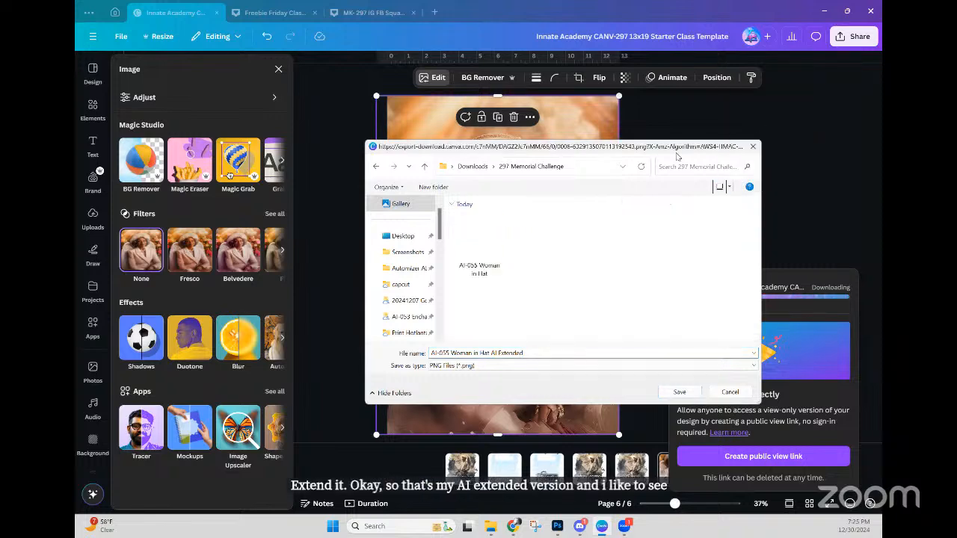
Step: Save the PNG, shrink and reposition the portrait on page 6, and run BG Remover
left_click(677, 392)
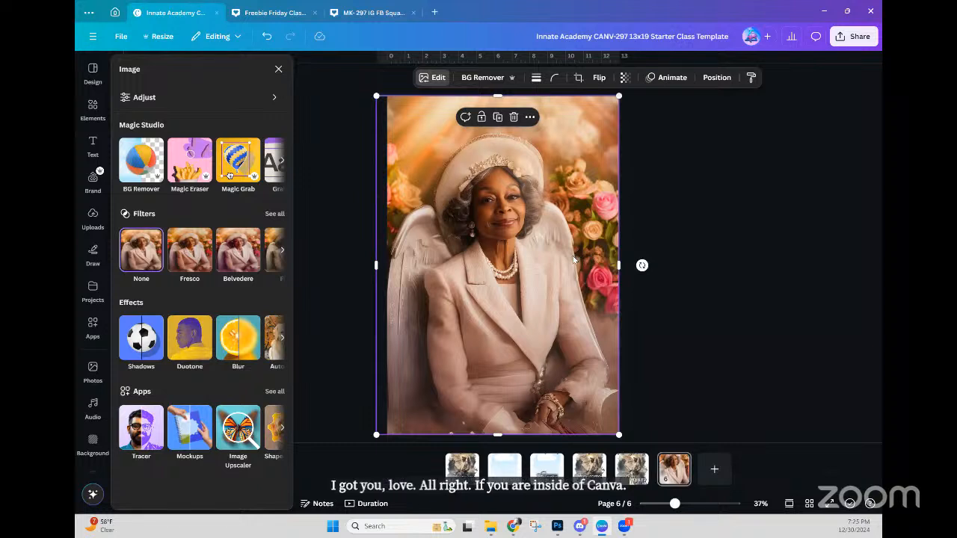
left_click_drag(376, 96, 408, 122)
left_click_drag(517, 170, 510, 155)
left_click(482, 78)
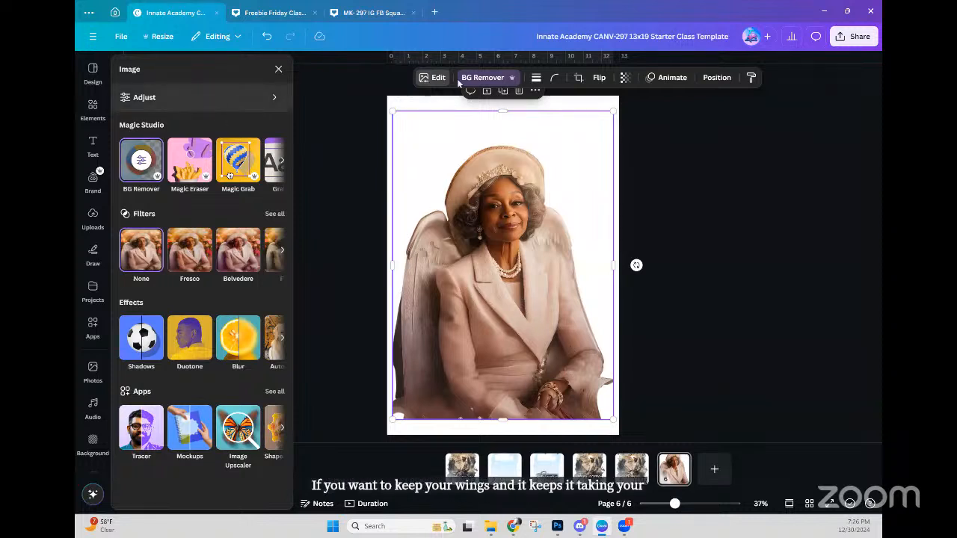
left_click(432, 81)
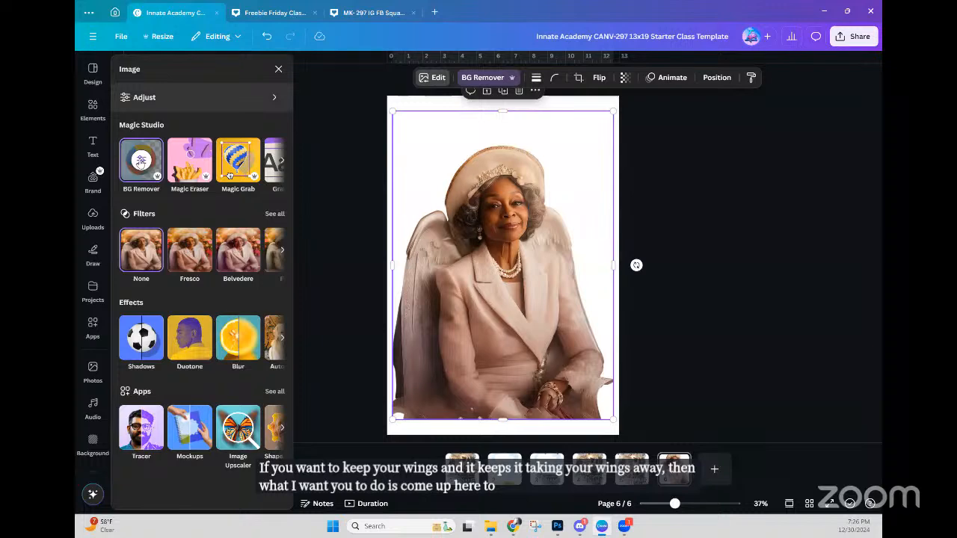
Step: Open the BG Remover brushes, set Erase brush size to 11, and show the original image
left_click(142, 161)
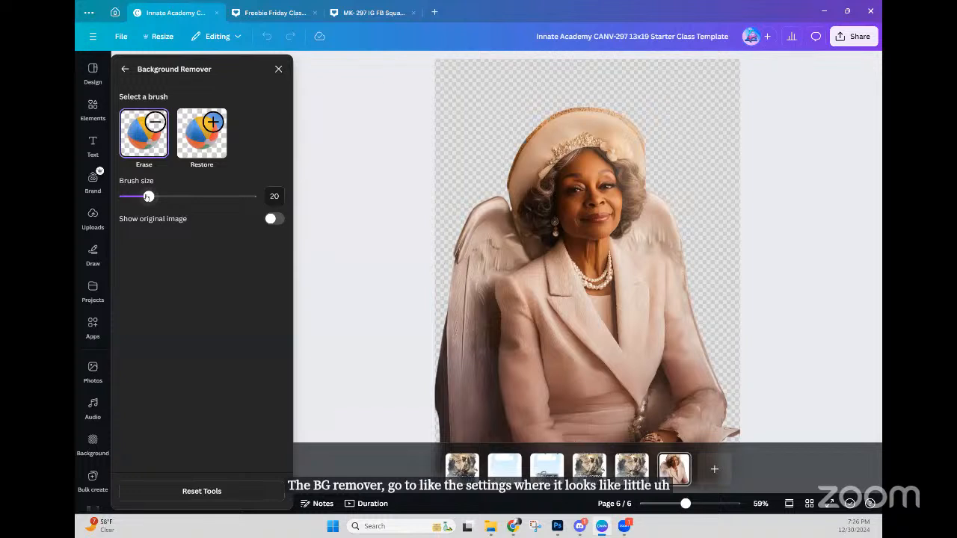
left_click_drag(149, 196, 144, 196)
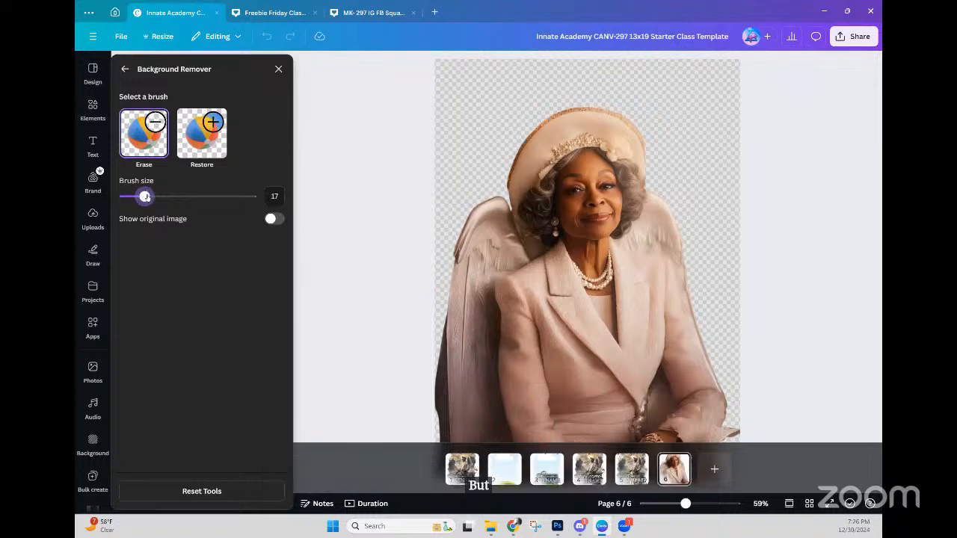
left_click_drag(144, 196, 172, 198)
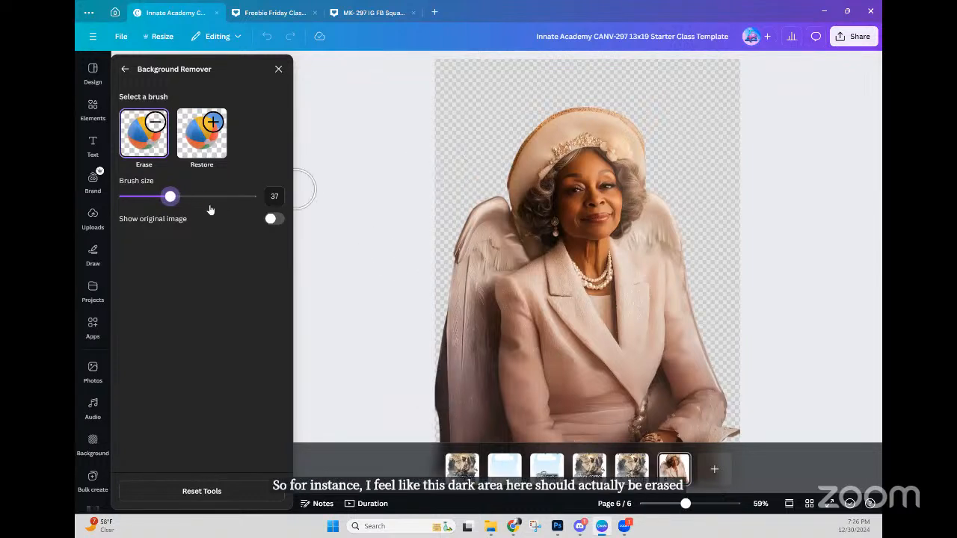
left_click_drag(160, 200, 136, 198)
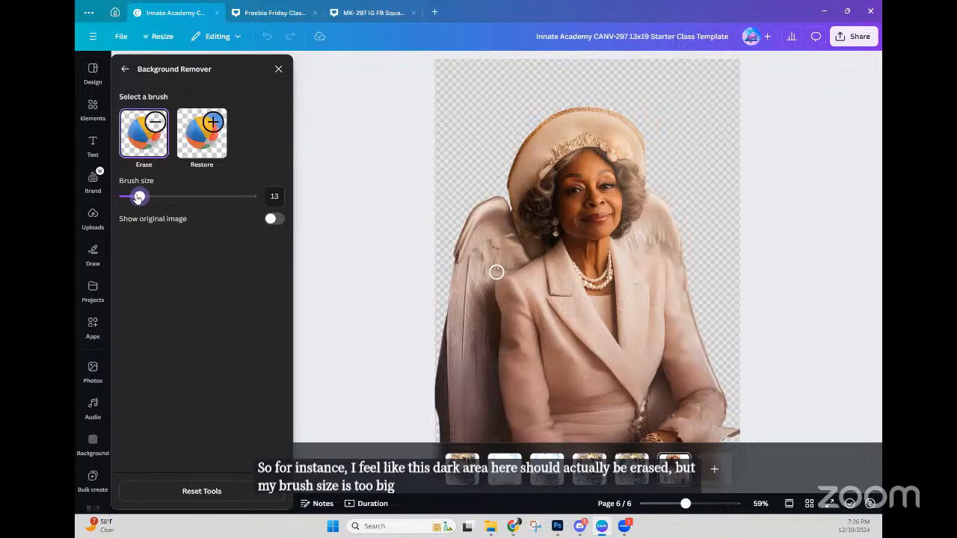
left_click(274, 219)
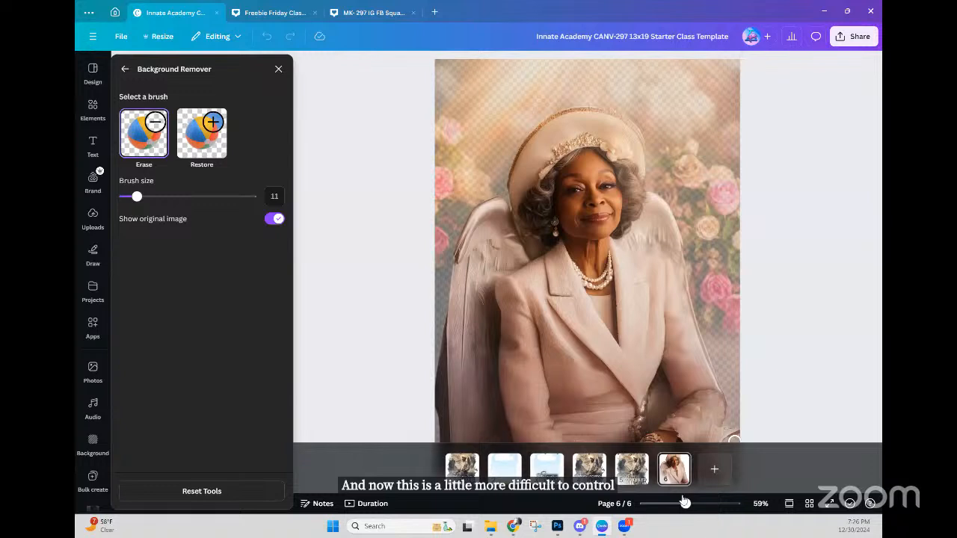
Step: Zoom out, erase the dark strip along the cut-out's left edge, then pick the Restore brush
left_click_drag(684, 505, 678, 502)
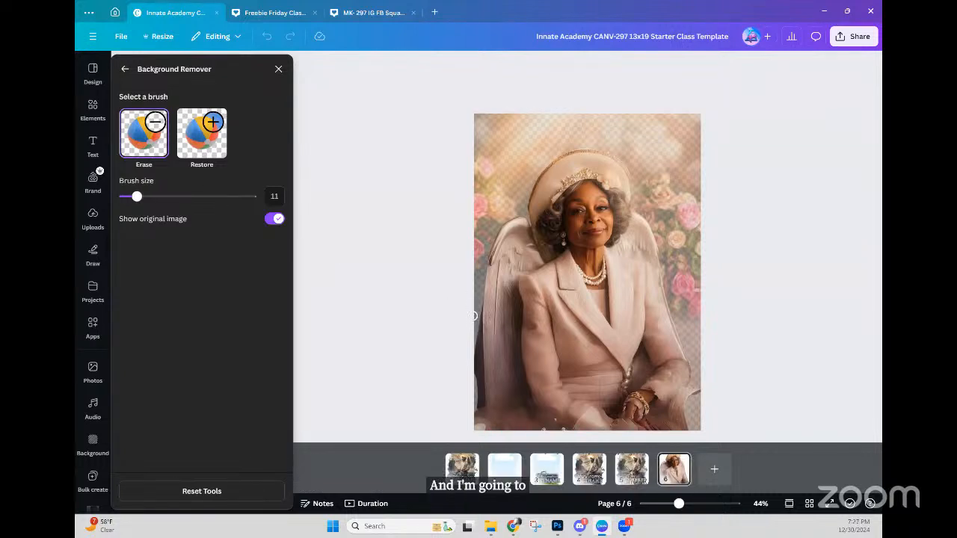
left_click_drag(473, 335, 476, 434)
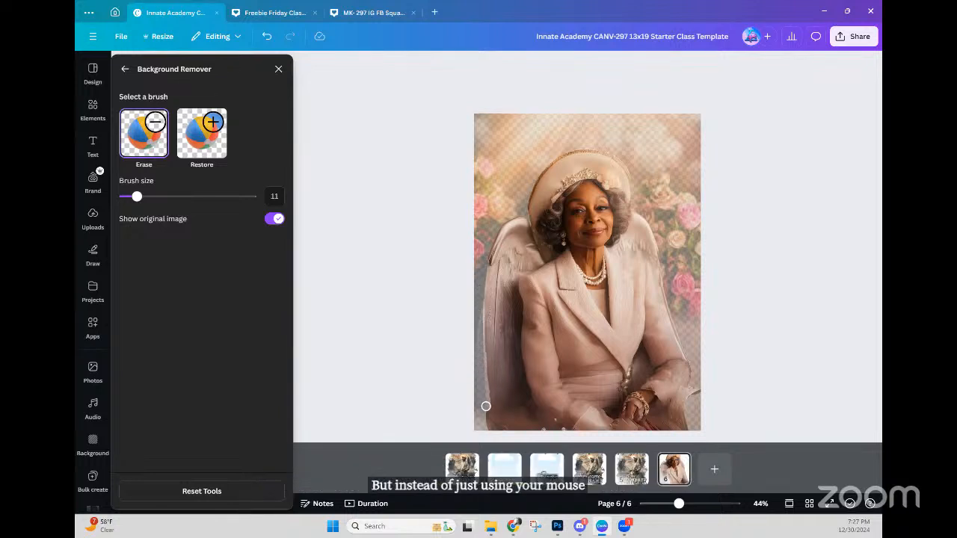
left_click(202, 133)
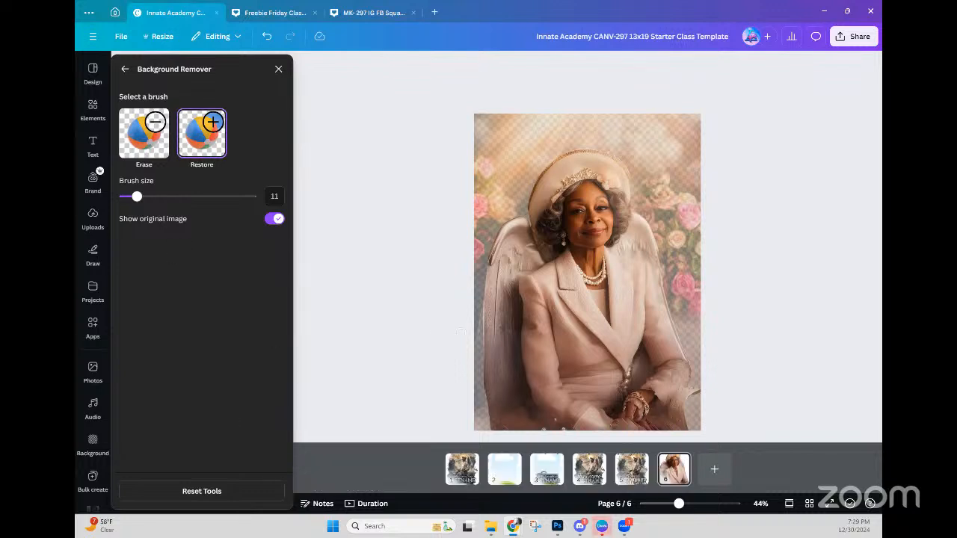
Step: Hide the original image, restore beside the right sleeve, then erase the stray right-edge patch
left_click(274, 219)
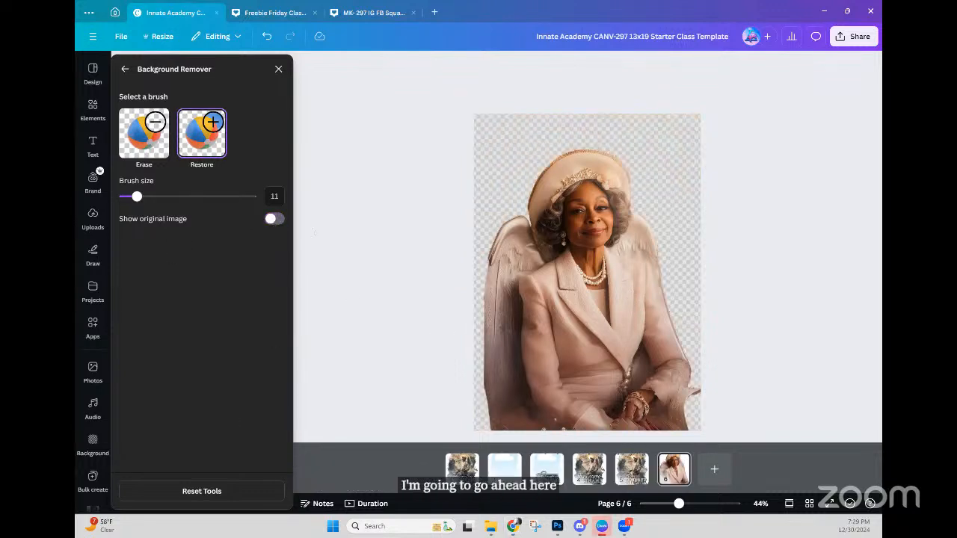
left_click_drag(697, 389, 695, 385)
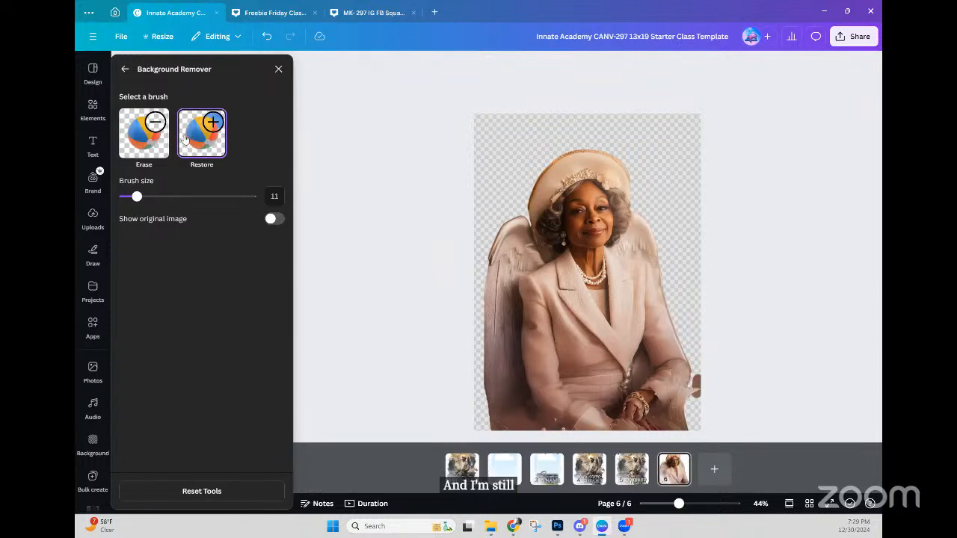
left_click(164, 142)
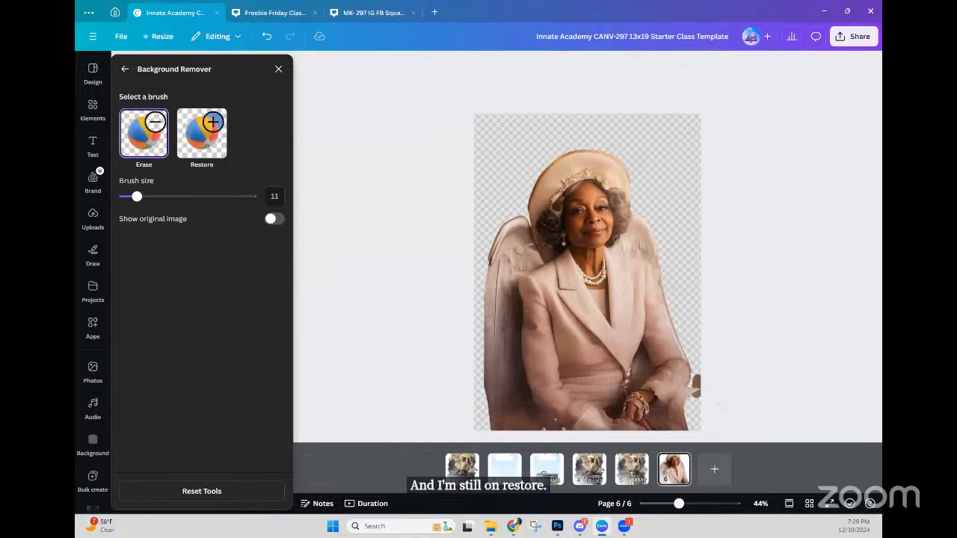
mouse_move(700, 375)
left_mouse_down()
mouse_move(697, 402)
mouse_move(697, 373)
mouse_move(695, 426)
left_mouse_up()
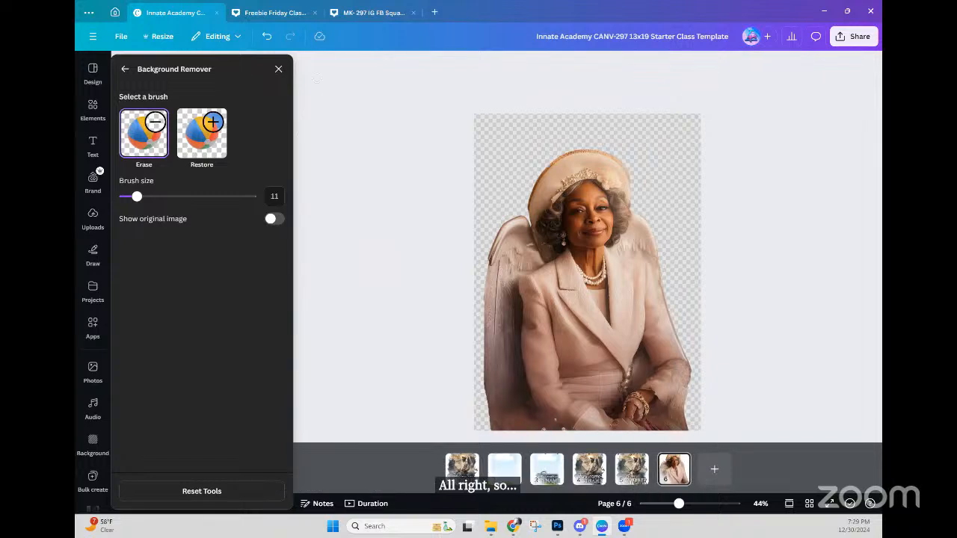
Step: Close Background Remover and deselect, reselect, then deselect the finished angel cut-out on page 6
left_click(278, 69)
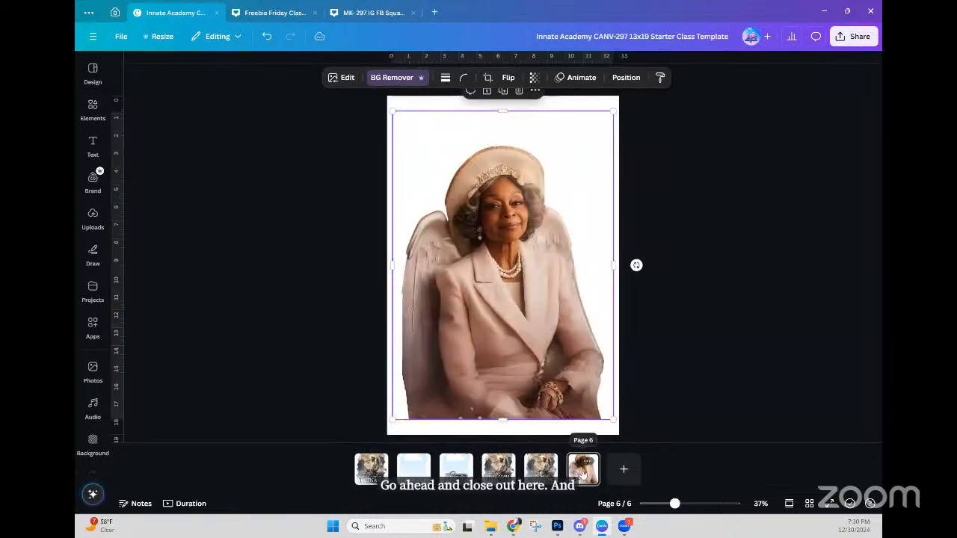
left_click(561, 432)
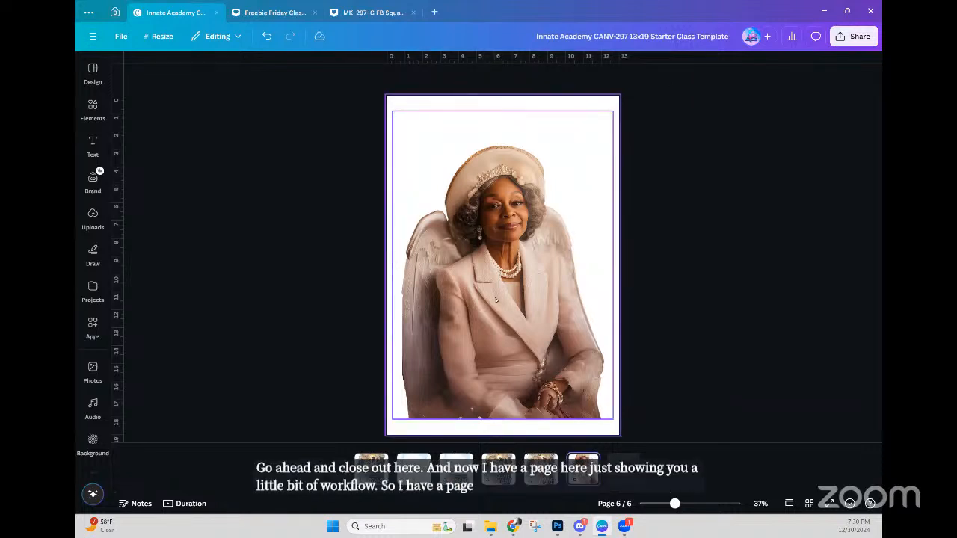
left_click(493, 302)
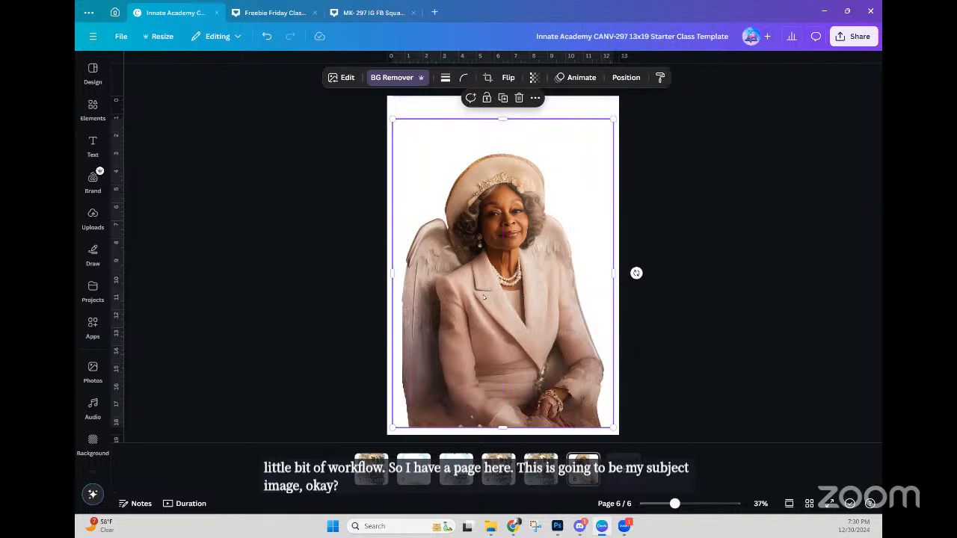
left_click(696, 272)
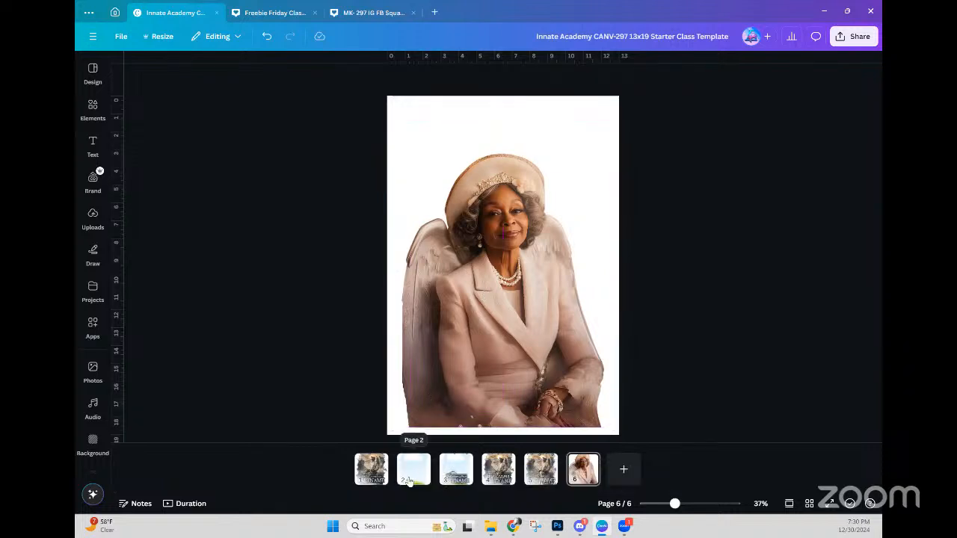
Step: Move the portrait page to position 3, check pages 2 and 3, then switch to the AI-054 Drive folder
left_click_drag(583, 468, 445, 474)
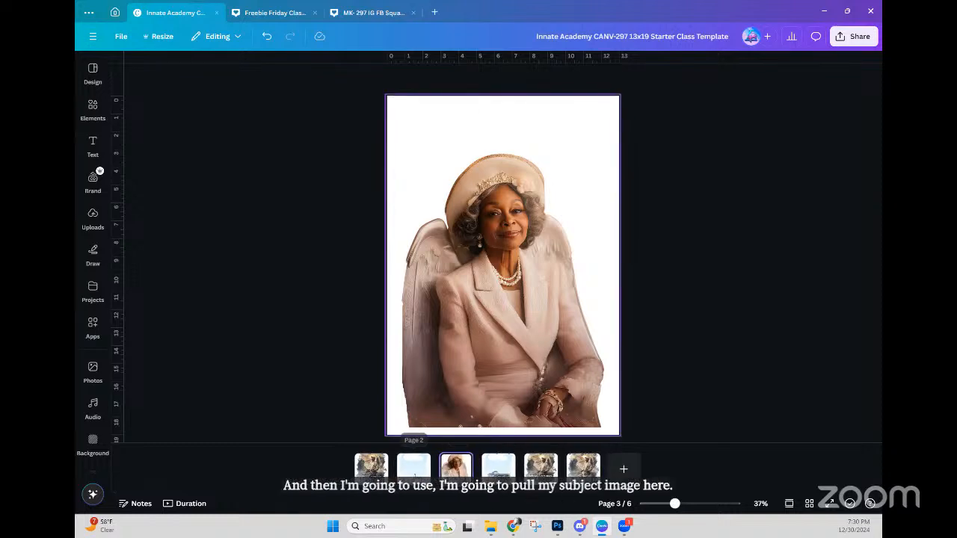
left_click(415, 465)
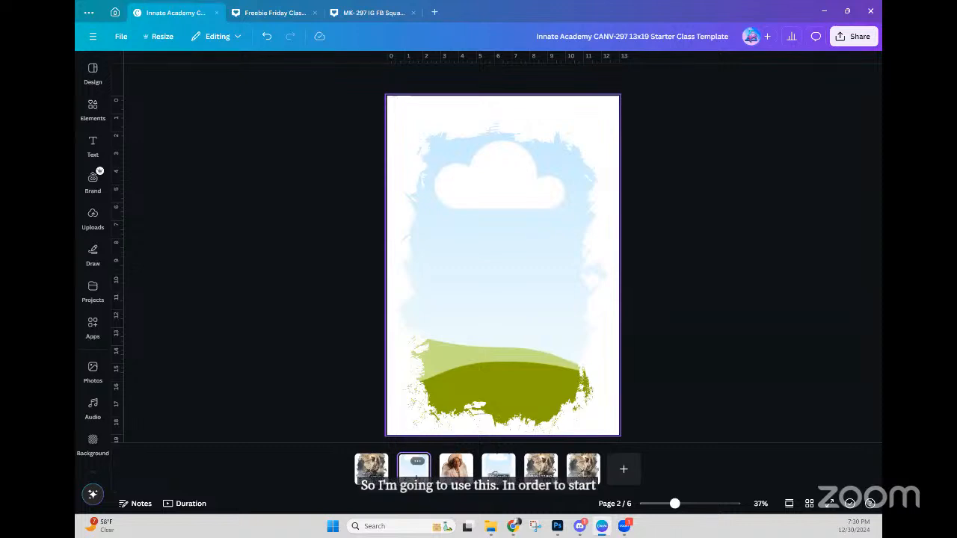
left_click(447, 464)
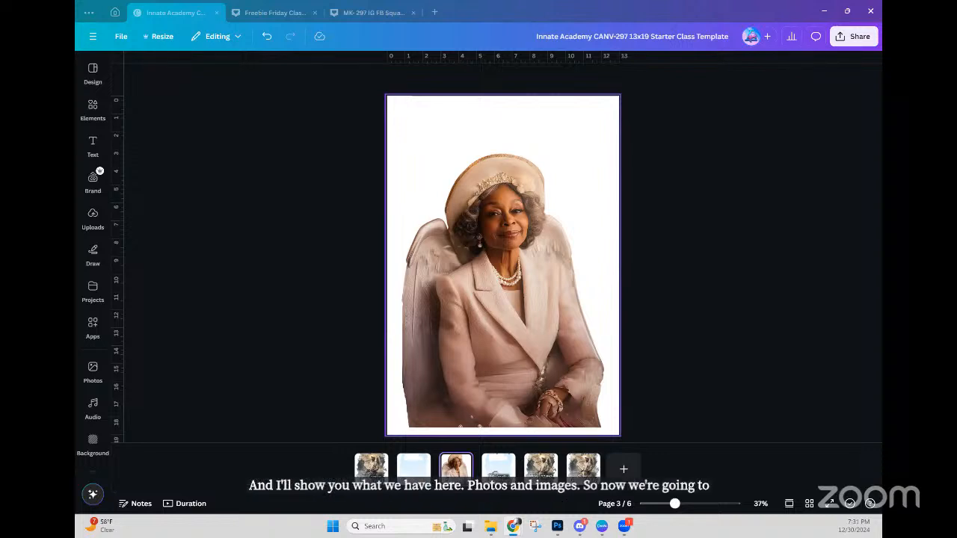
key("alt+Tab")
scroll(639, 179, "down", 3)
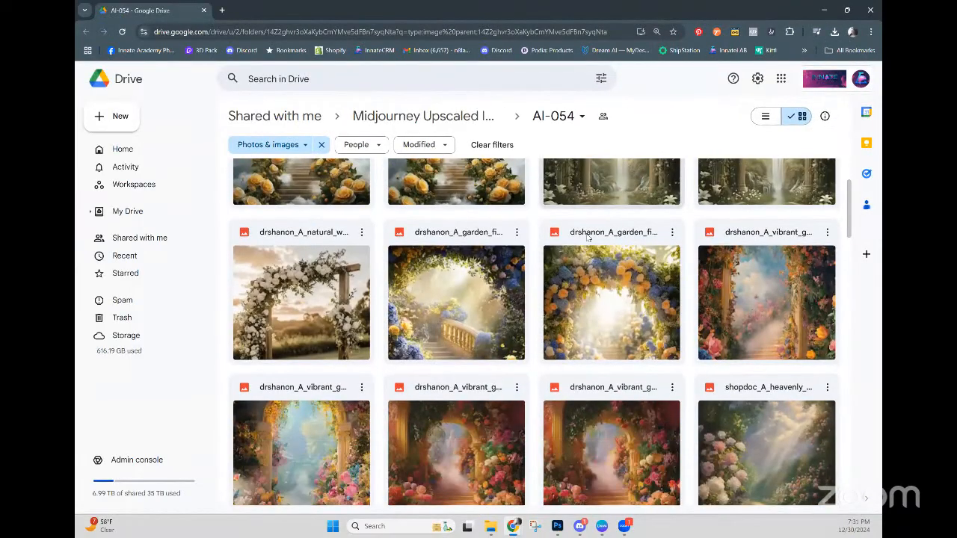
scroll(337, 243, "up", 2)
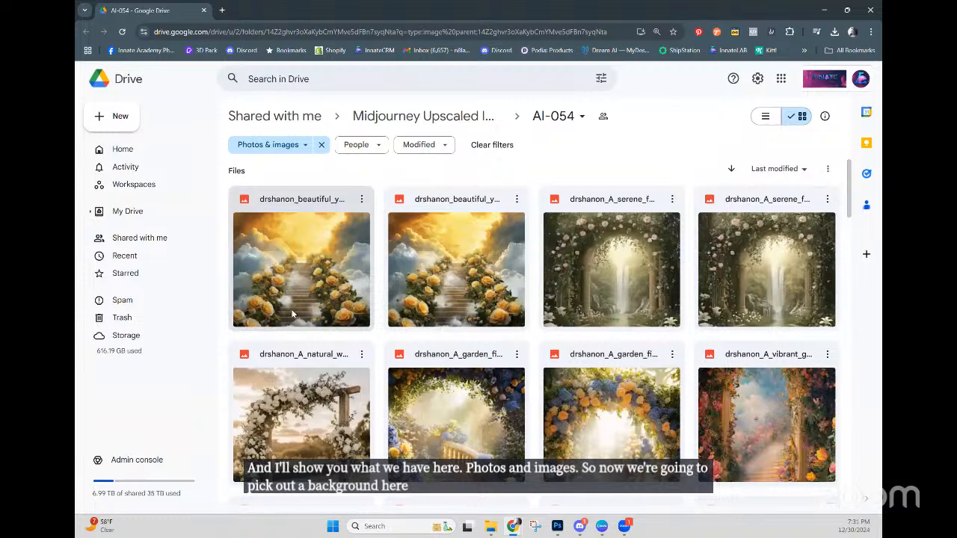
scroll(316, 301, "down", 4)
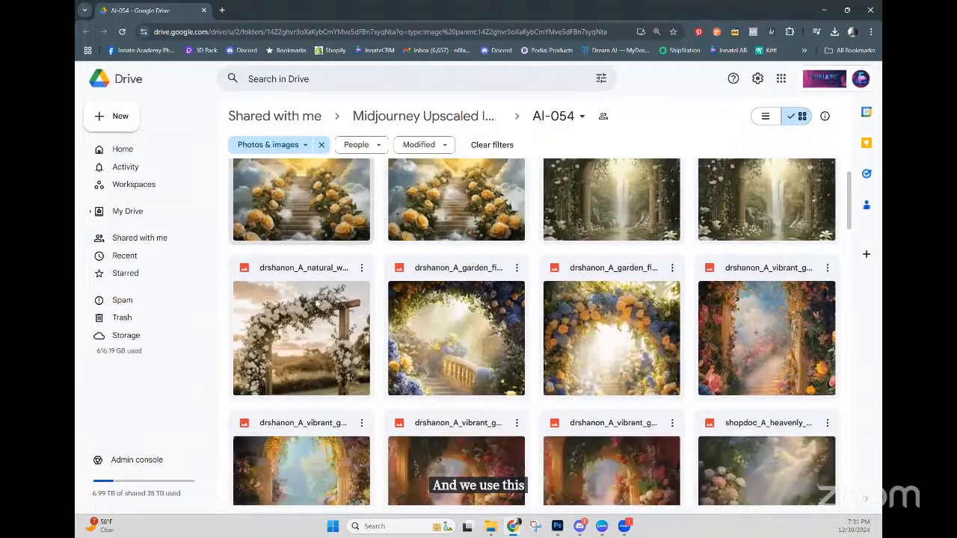
scroll(315, 305, "down", 5)
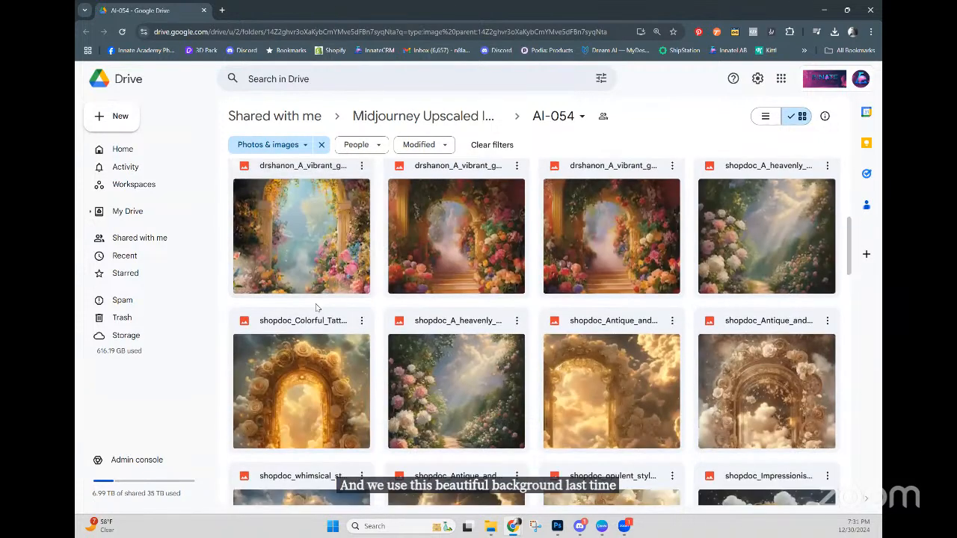
scroll(317, 308, "down", 4)
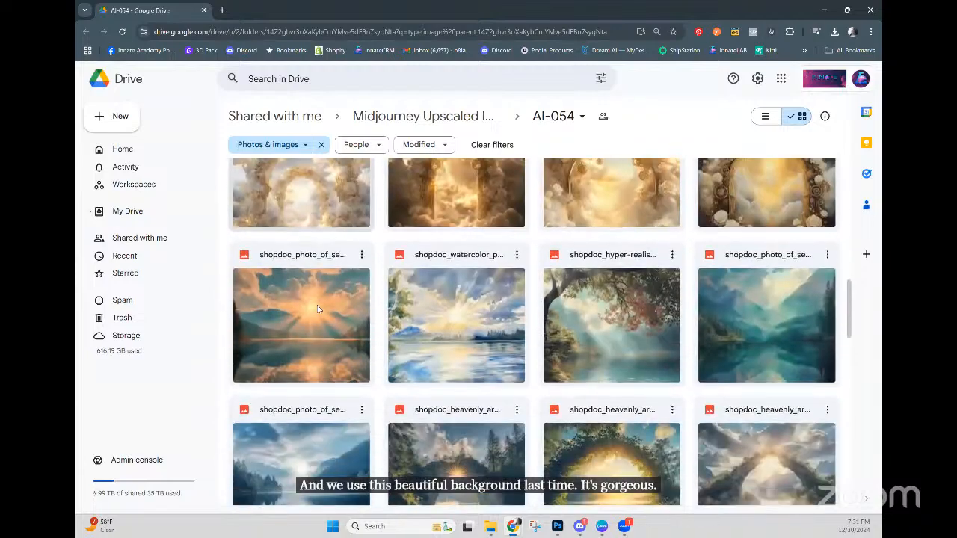
scroll(319, 307, "down", 2)
scroll(318, 306, "down", 8)
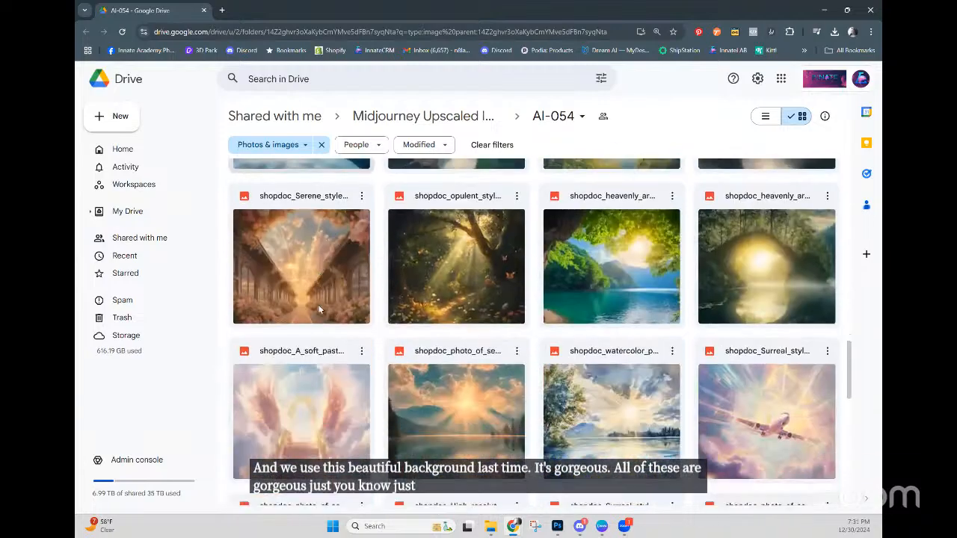
scroll(320, 307, "down", 5)
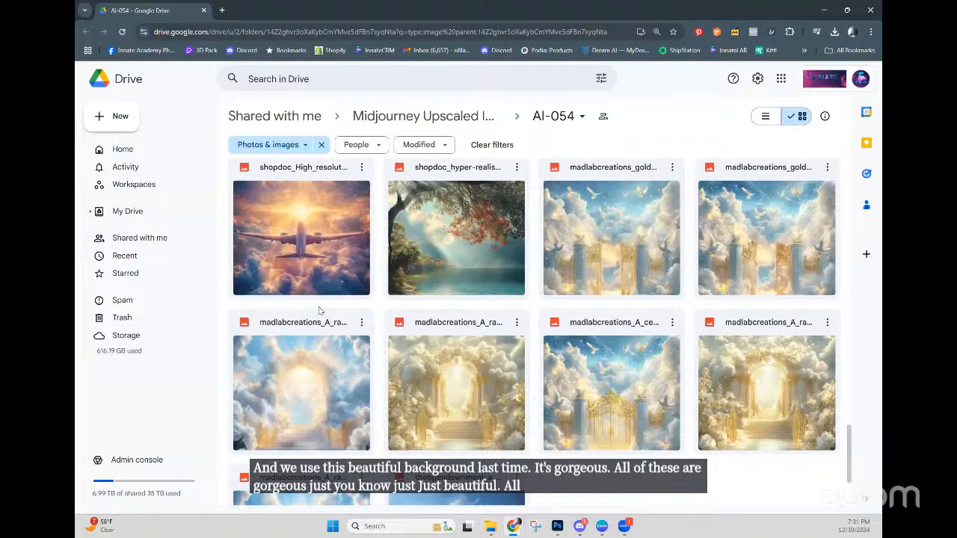
scroll(321, 310, "down", 8)
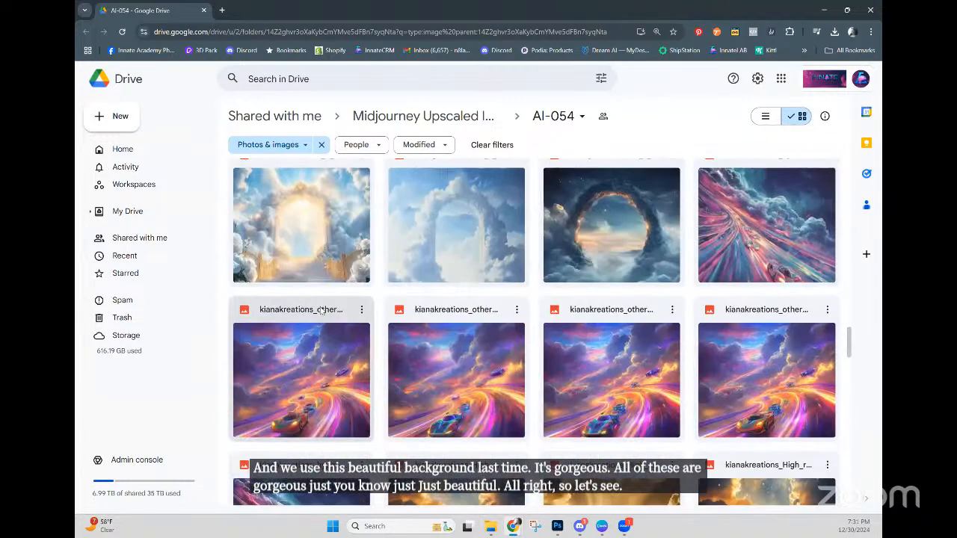
scroll(318, 314, "down", 5)
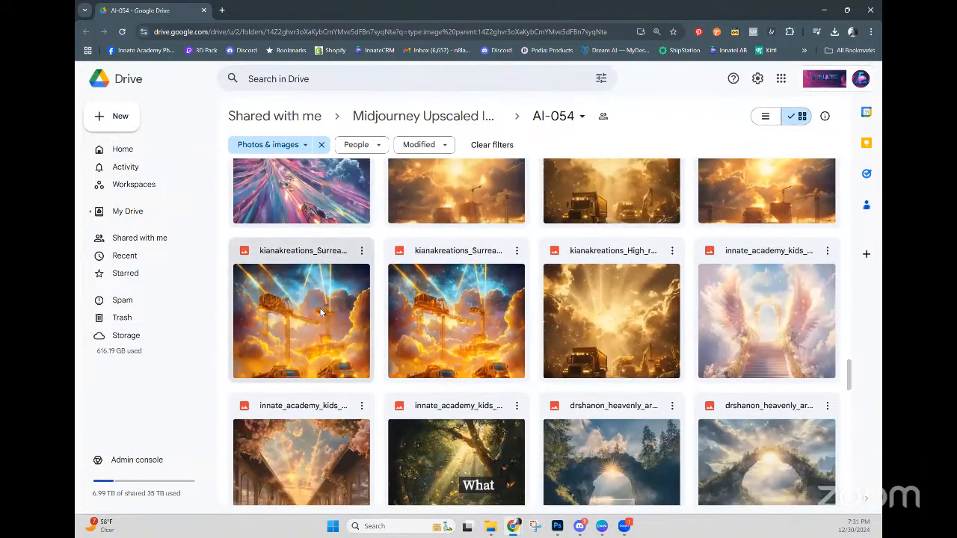
scroll(319, 314, "down", 6)
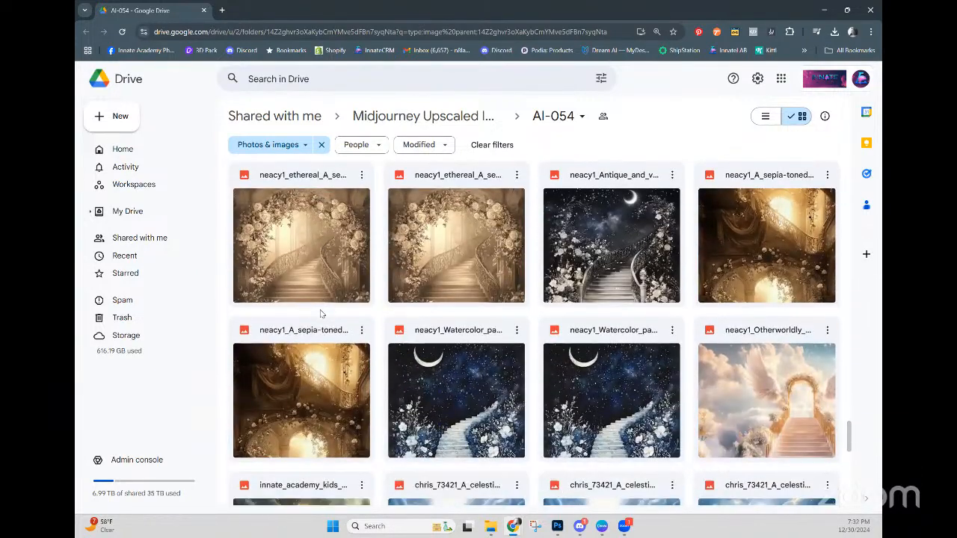
scroll(322, 314, "down", 5)
scroll(323, 314, "down", 3)
scroll(389, 330, "down", 6)
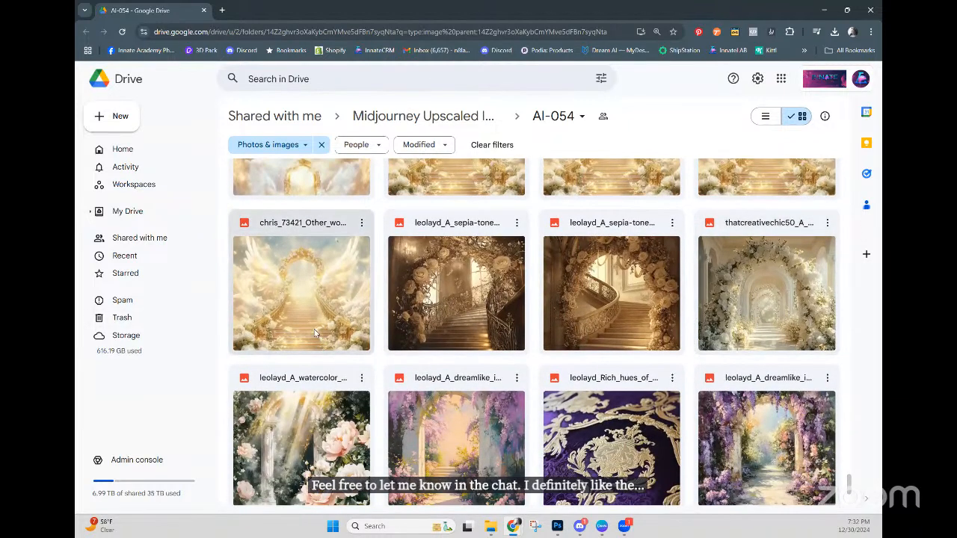
scroll(317, 331, "down", 3)
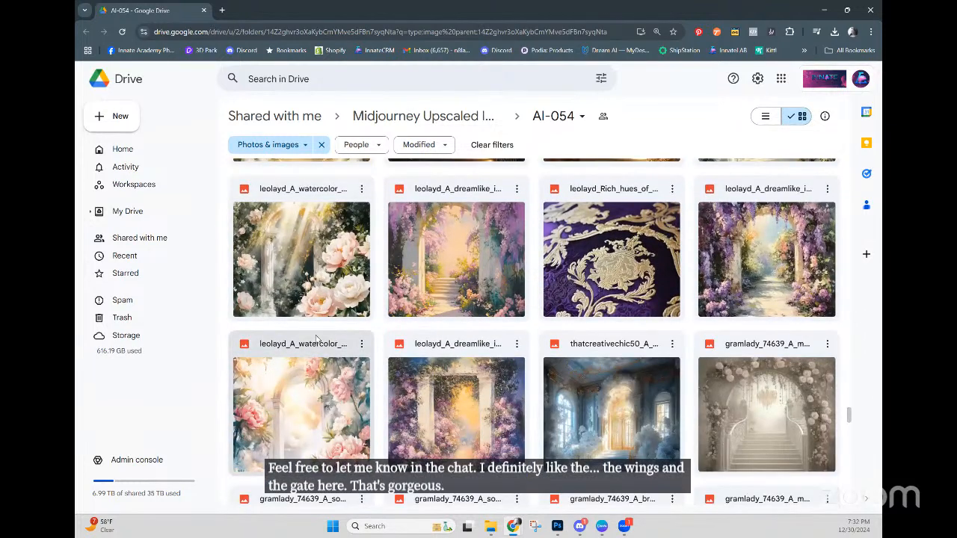
scroll(334, 340, "down", 2)
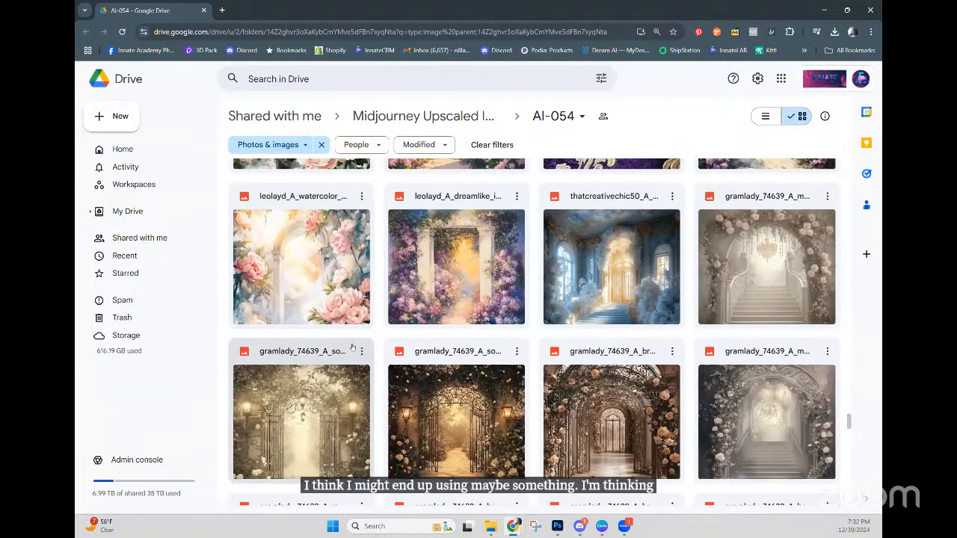
scroll(332, 352, "down", 2)
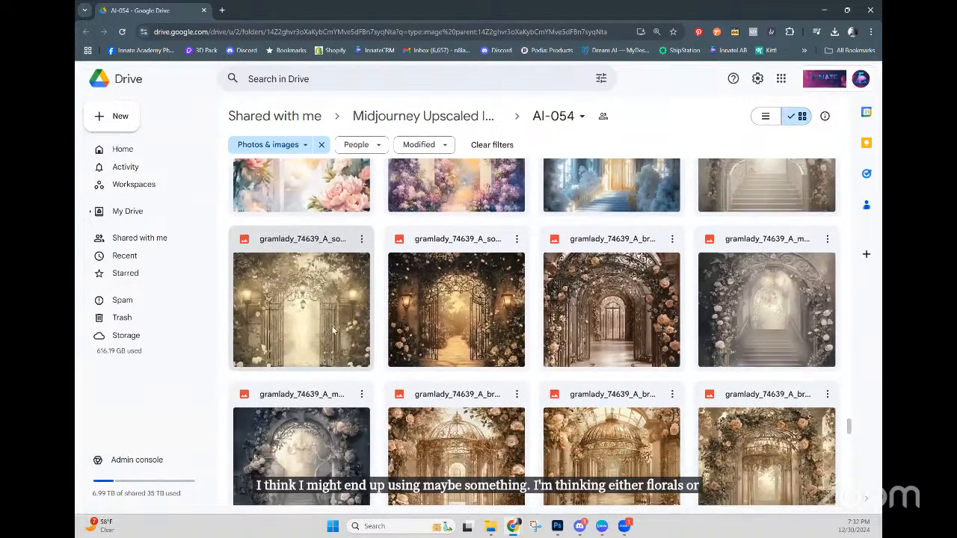
scroll(329, 329, "down", 2)
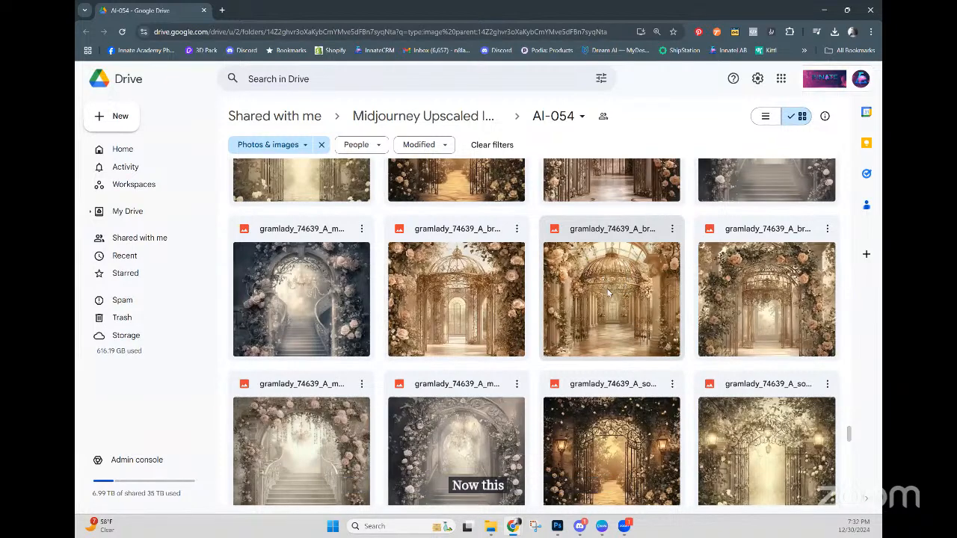
scroll(606, 293, "down", 1)
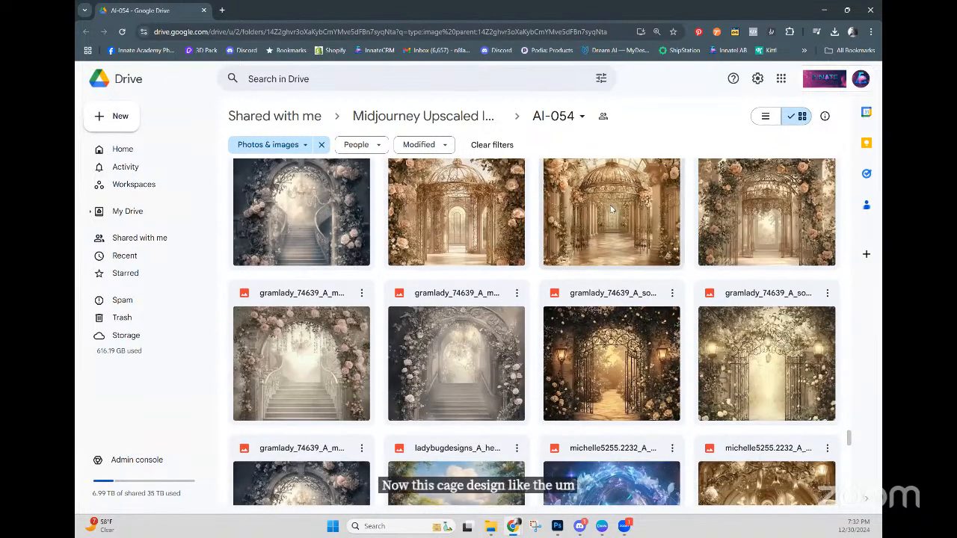
scroll(615, 237, "down", 1)
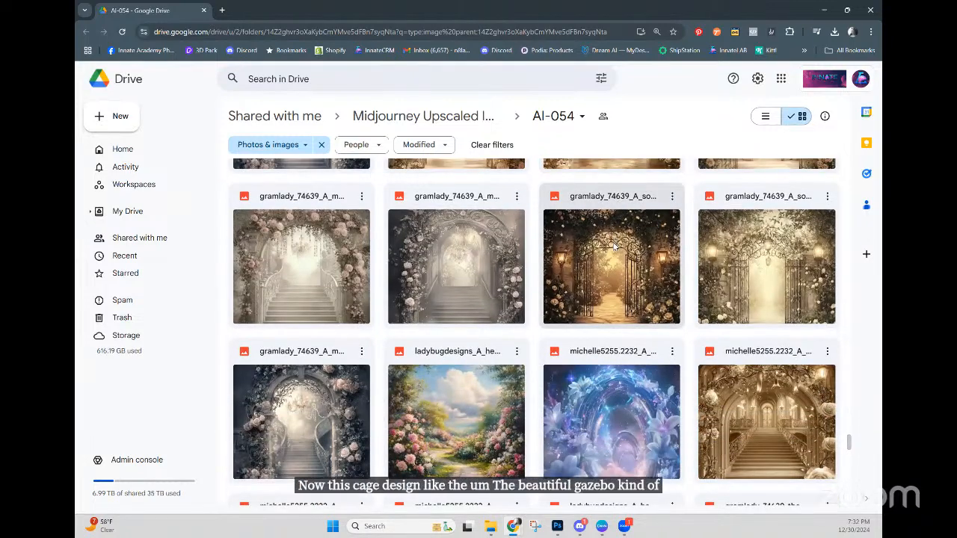
scroll(613, 237, "down", 1)
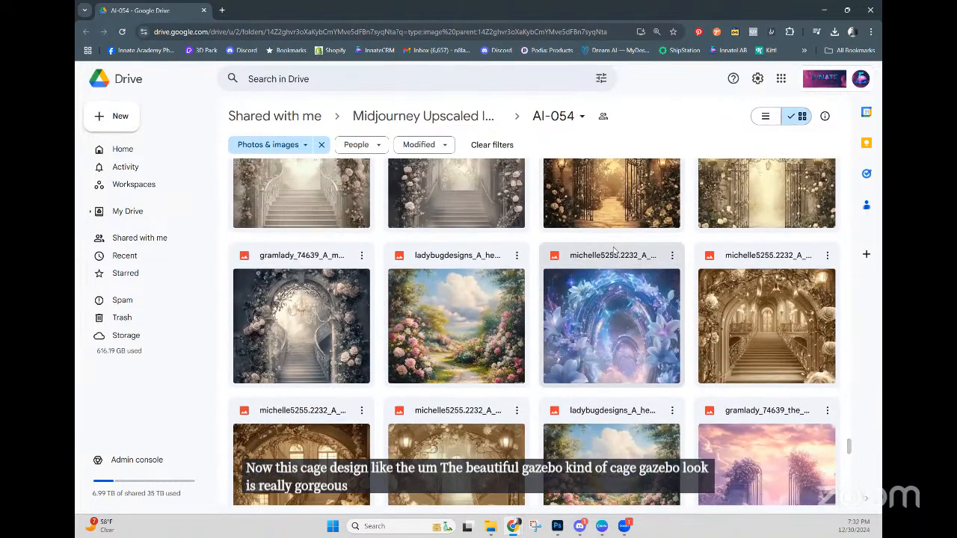
scroll(613, 250, "down", 3)
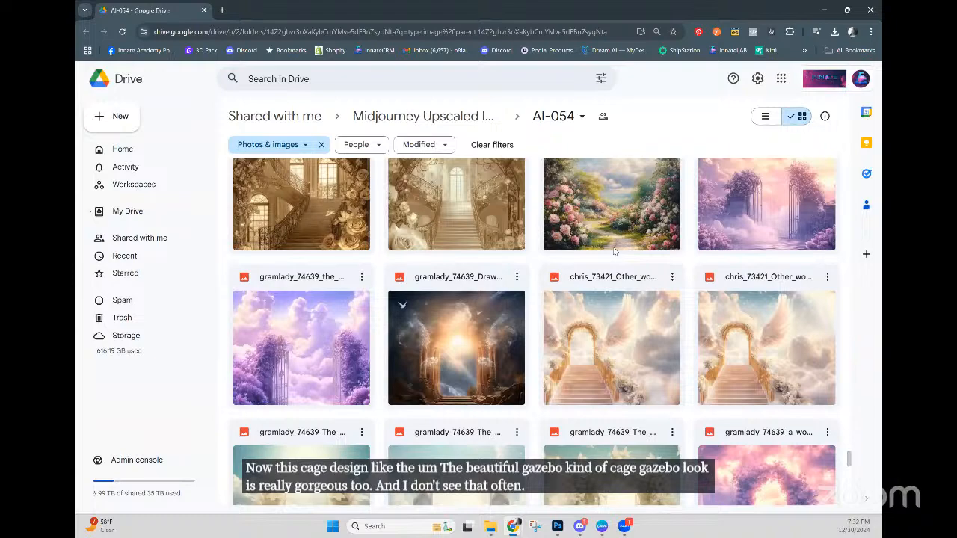
scroll(613, 250, "down", 1)
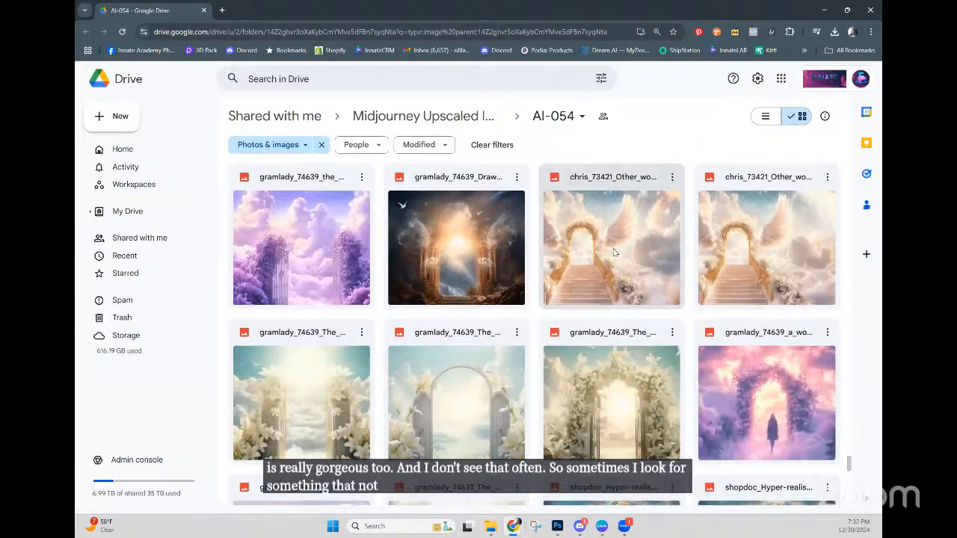
scroll(611, 257, "down", 2)
scroll(610, 257, "down", 2)
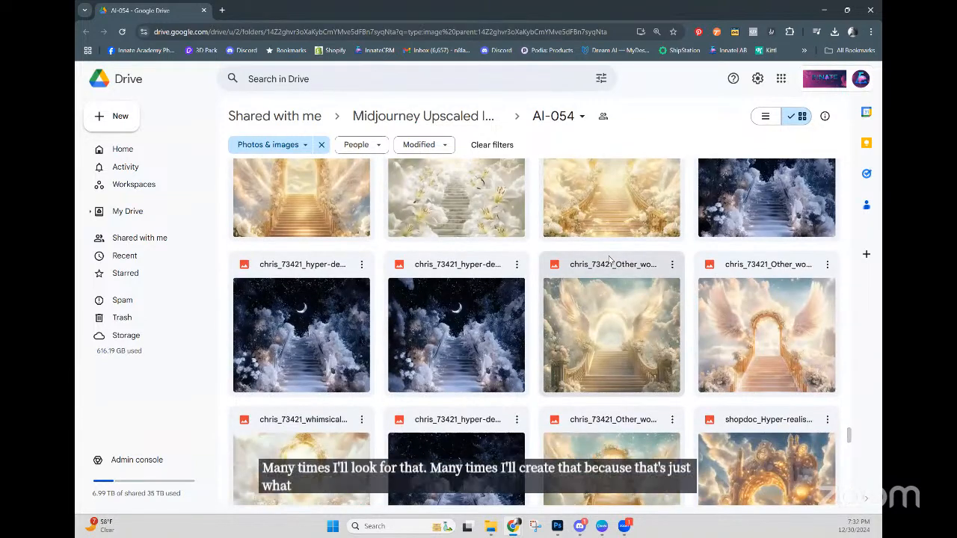
scroll(609, 259, "down", 10)
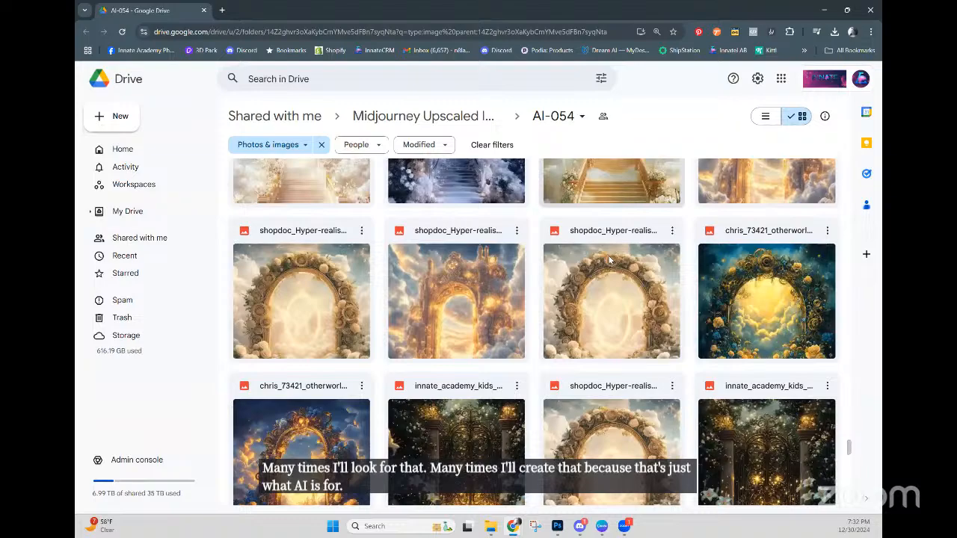
scroll(609, 260, "down", 2)
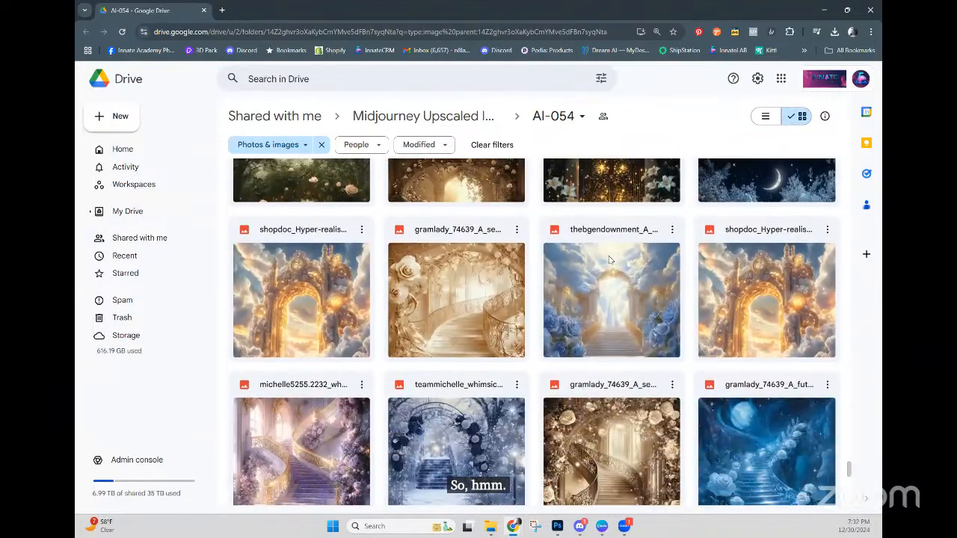
scroll(609, 260, "up", 5)
scroll(609, 259, "up", 10)
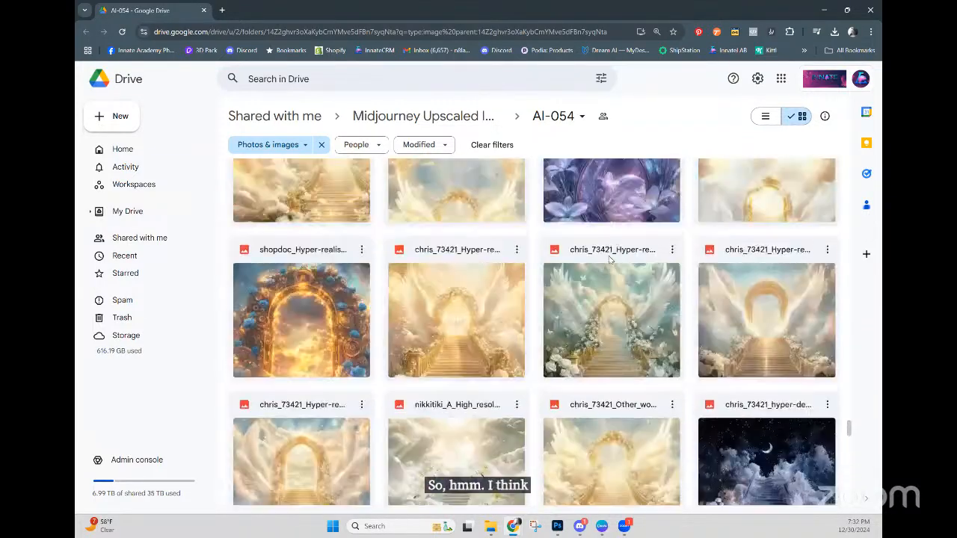
scroll(609, 260, "up", 3)
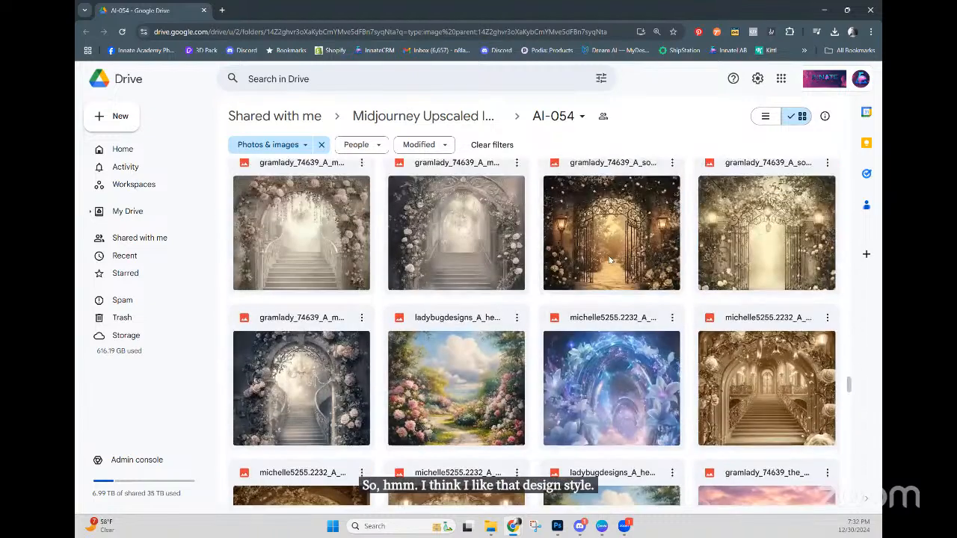
scroll(609, 259, "up", 4)
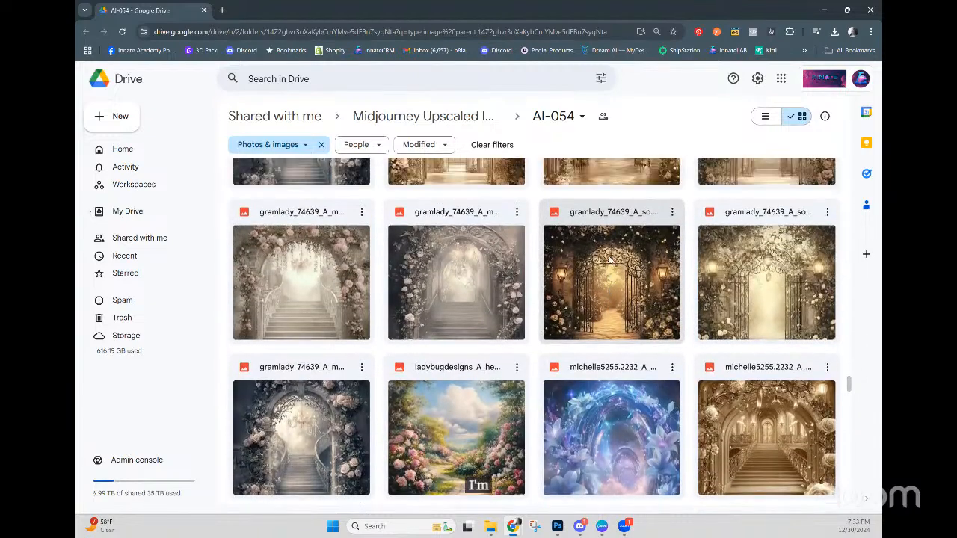
scroll(609, 260, "up", 5)
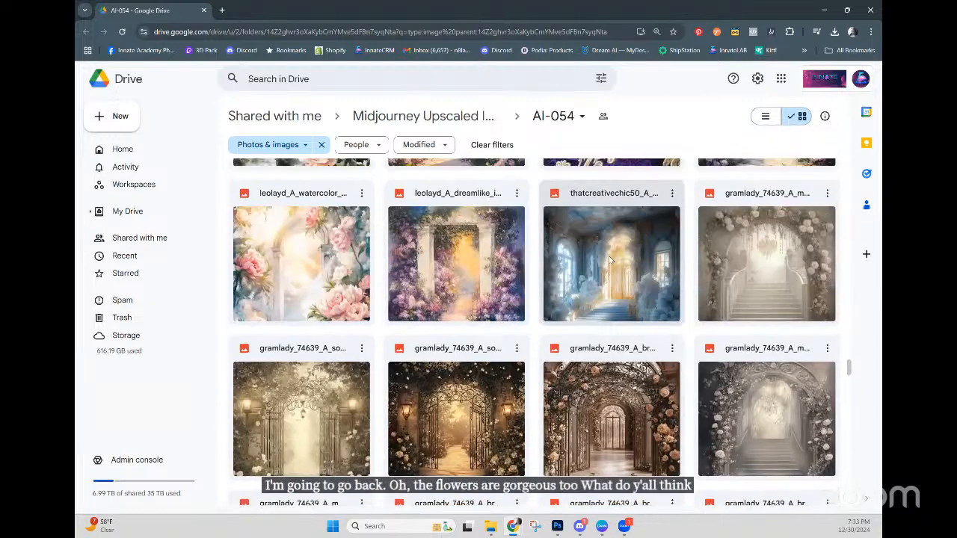
scroll(609, 260, "up", 3)
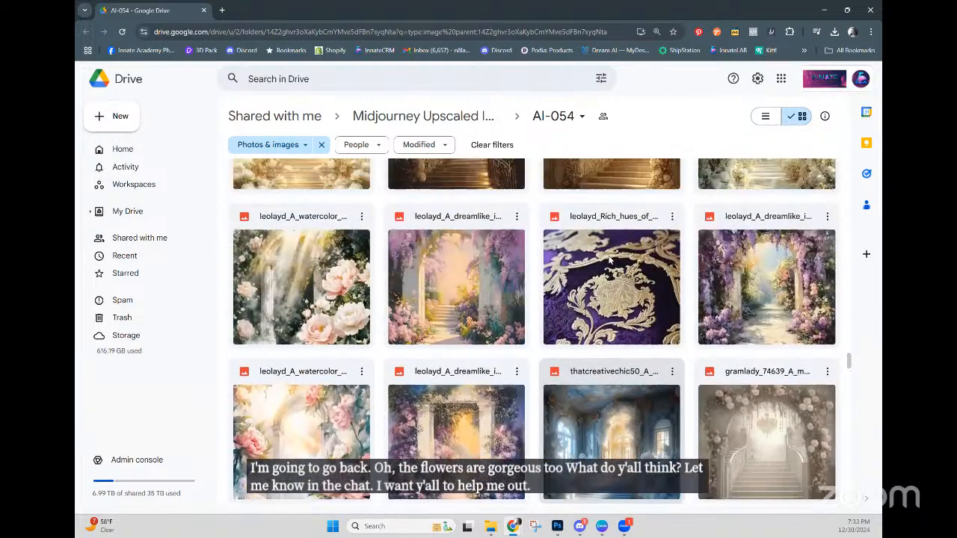
scroll(609, 259, "up", 2)
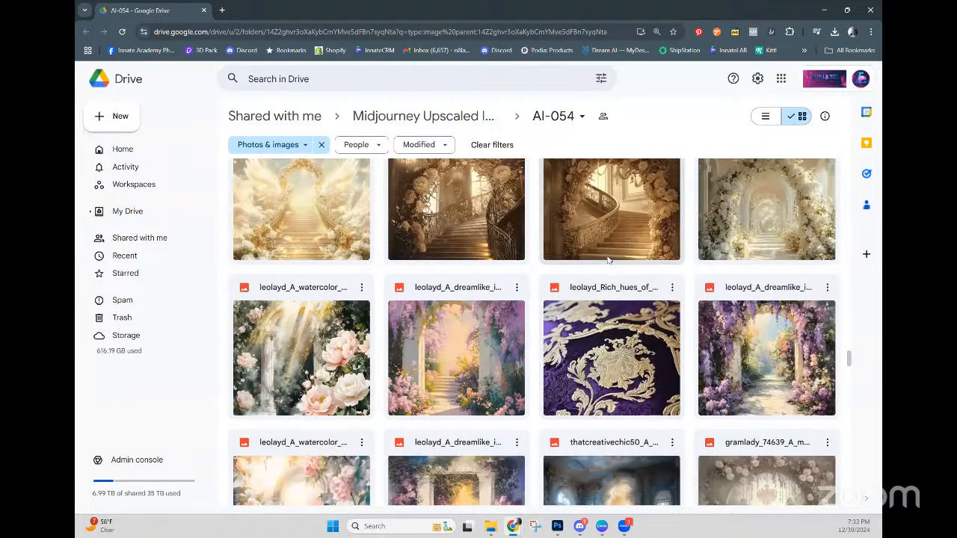
scroll(609, 259, "up", 1)
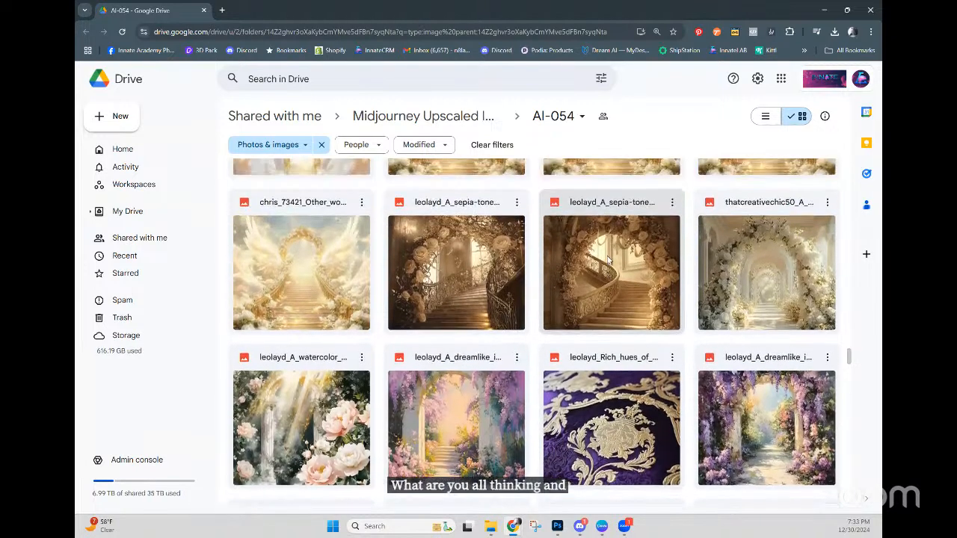
scroll(608, 260, "up", 1)
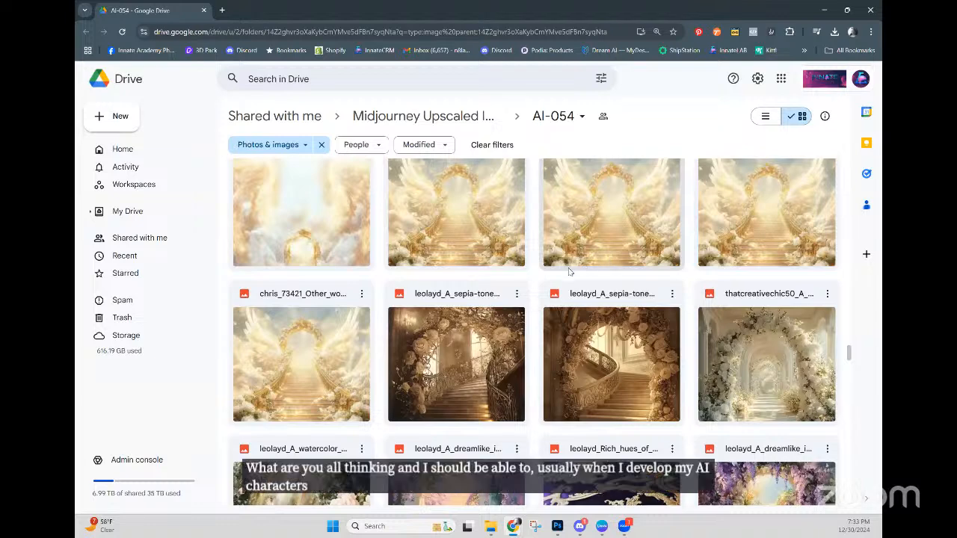
scroll(581, 271, "up", 1)
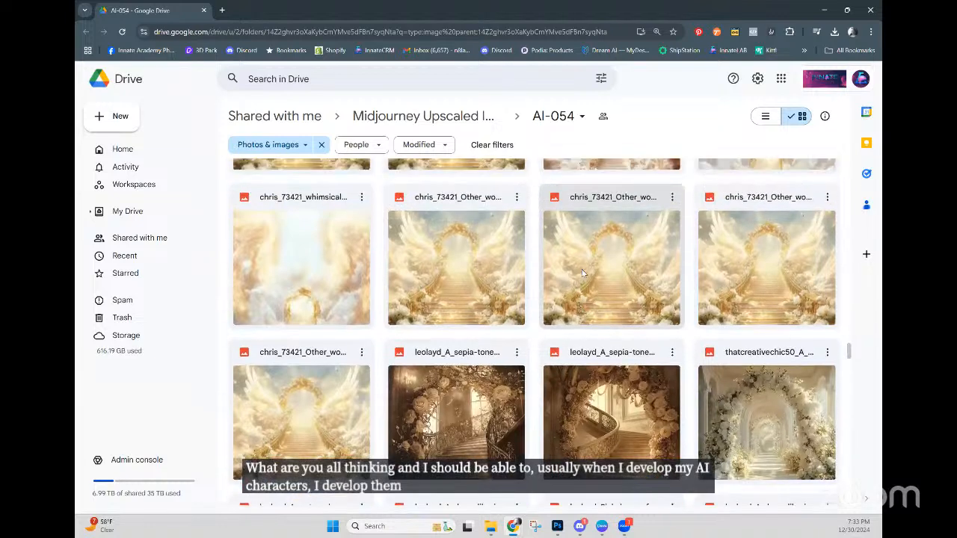
scroll(582, 272, "up", 2)
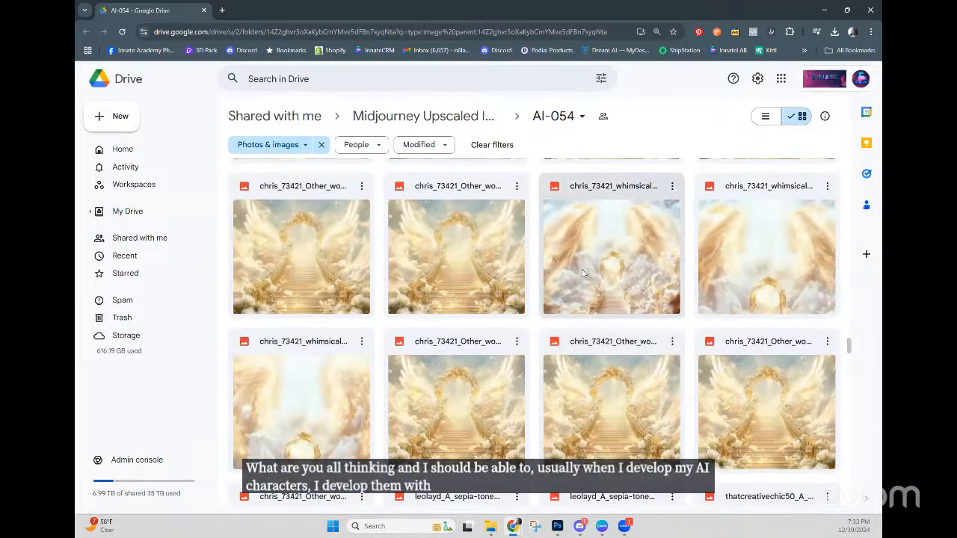
scroll(582, 273, "up", 1)
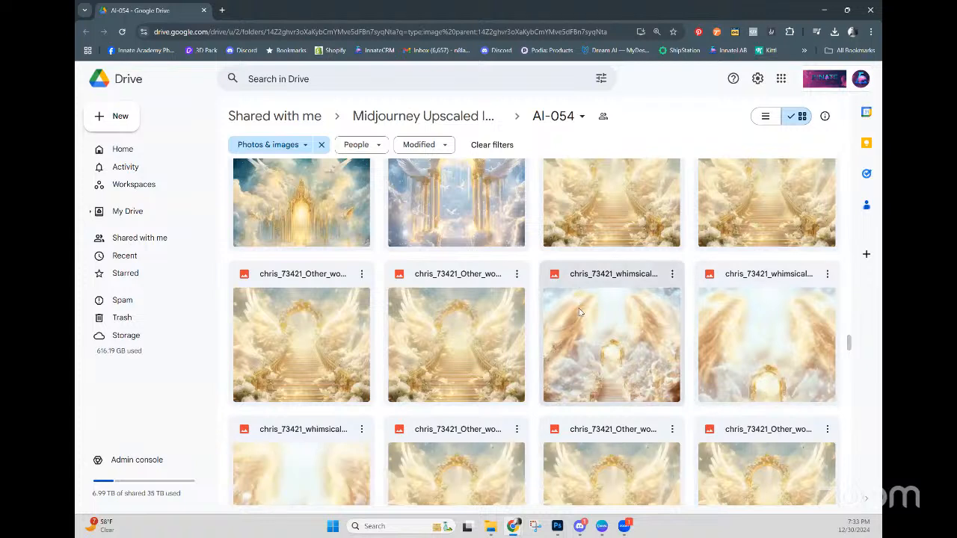
scroll(579, 313, "down", 1)
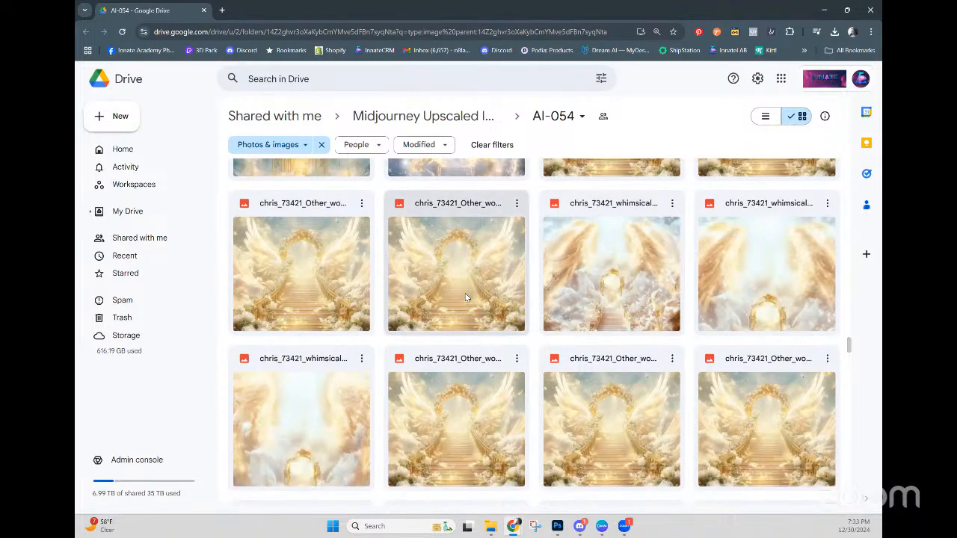
scroll(465, 293, "up", 3)
scroll(333, 279, "up", 2)
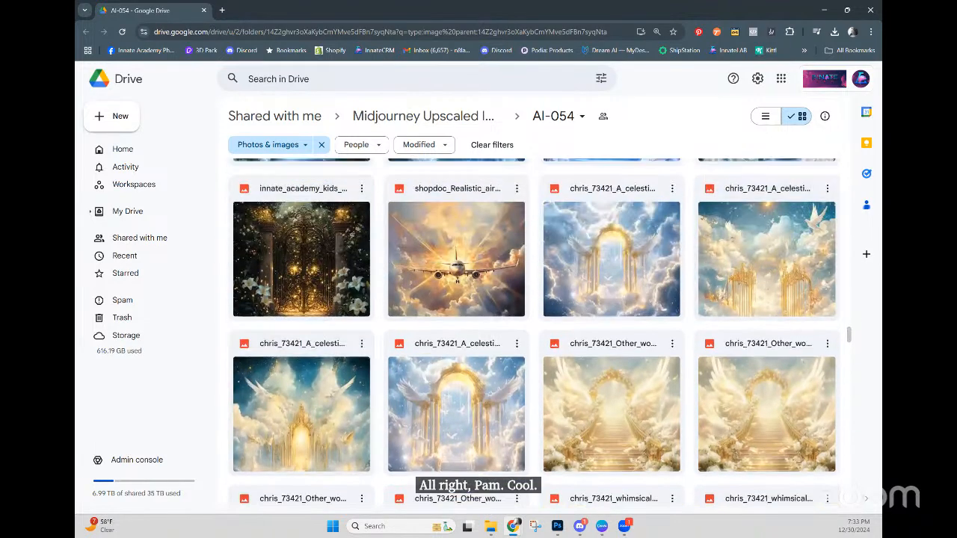
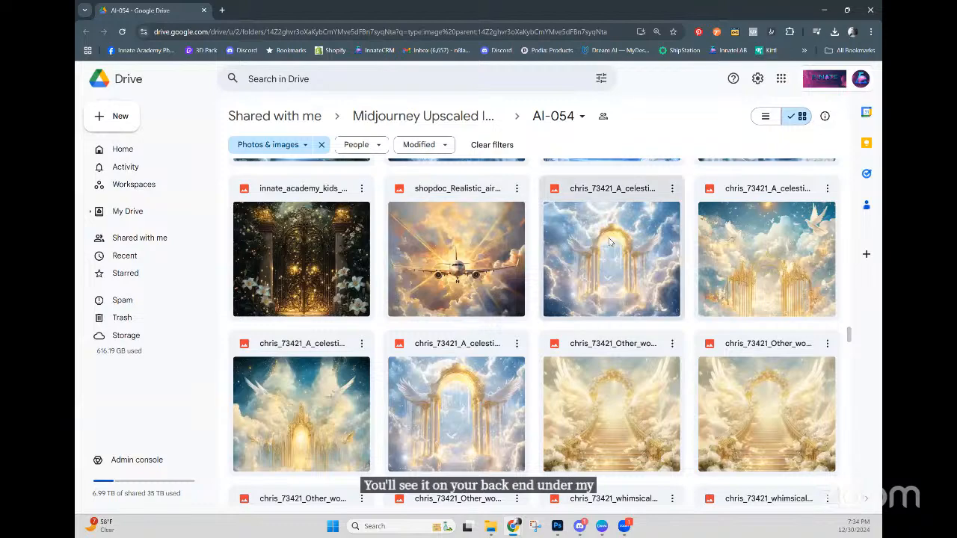
Step: Scroll the AI-054 folder's image grid to the gramlady rose-covered birdcage thumbnails
scroll(608, 257, "down", 3)
scroll(608, 258, "up", 5)
scroll(608, 258, "up", 3)
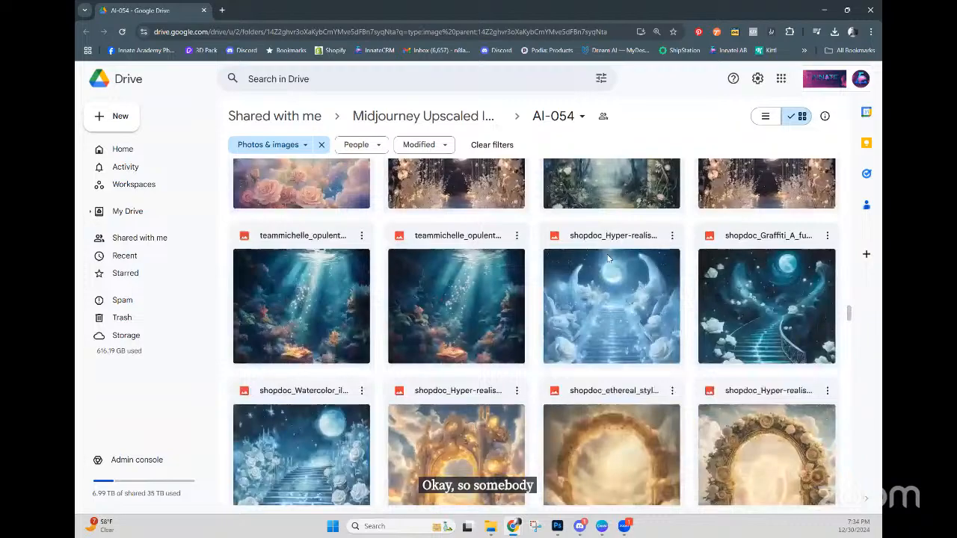
scroll(607, 258, "up", 5)
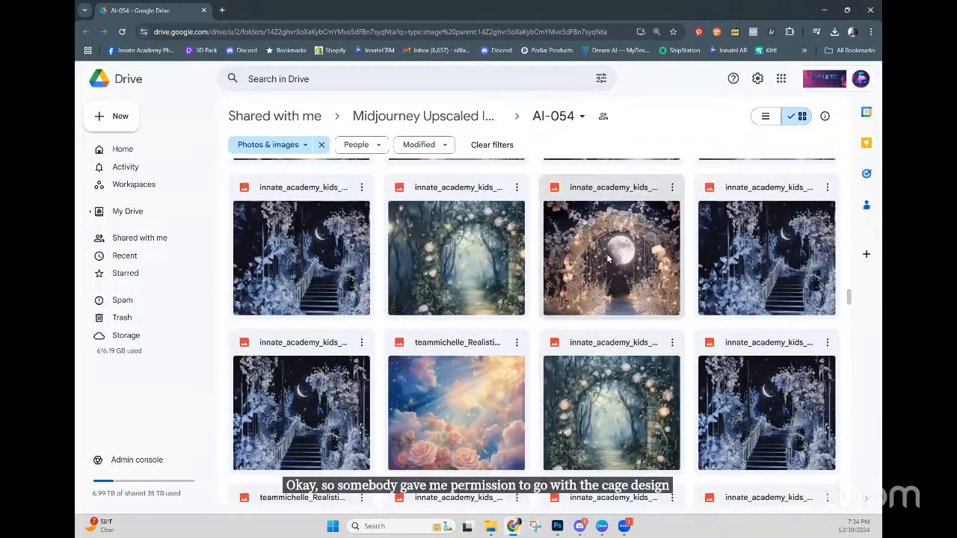
scroll(607, 258, "up", 10)
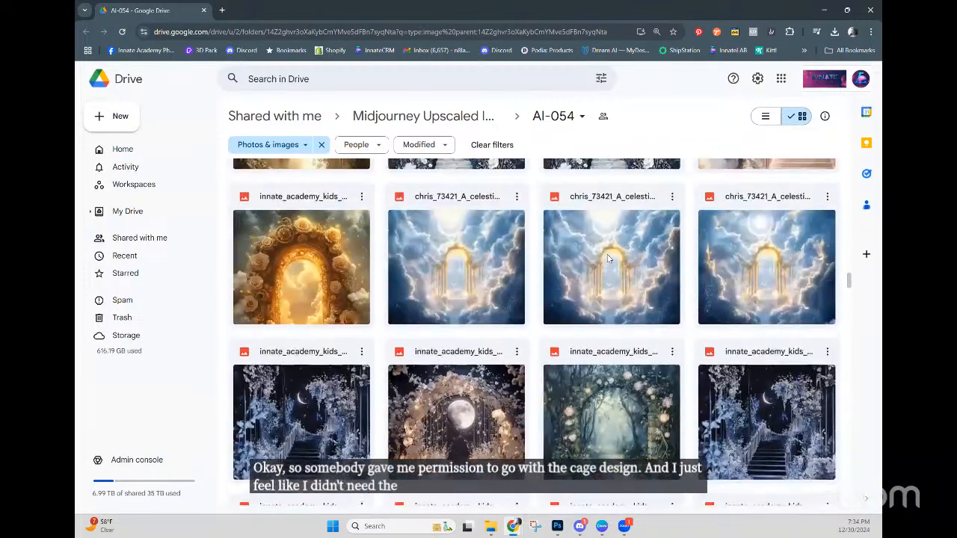
scroll(608, 258, "up", 10)
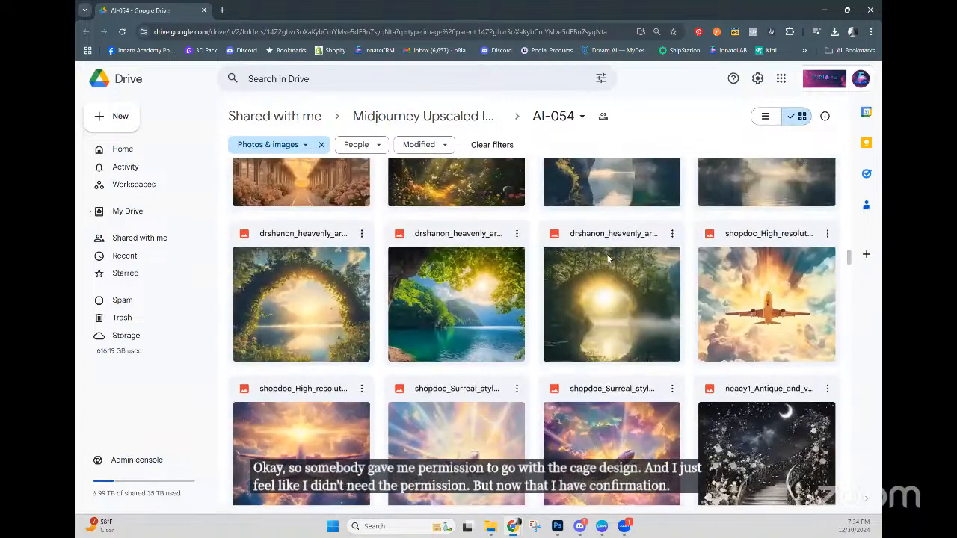
scroll(608, 258, "up", 10)
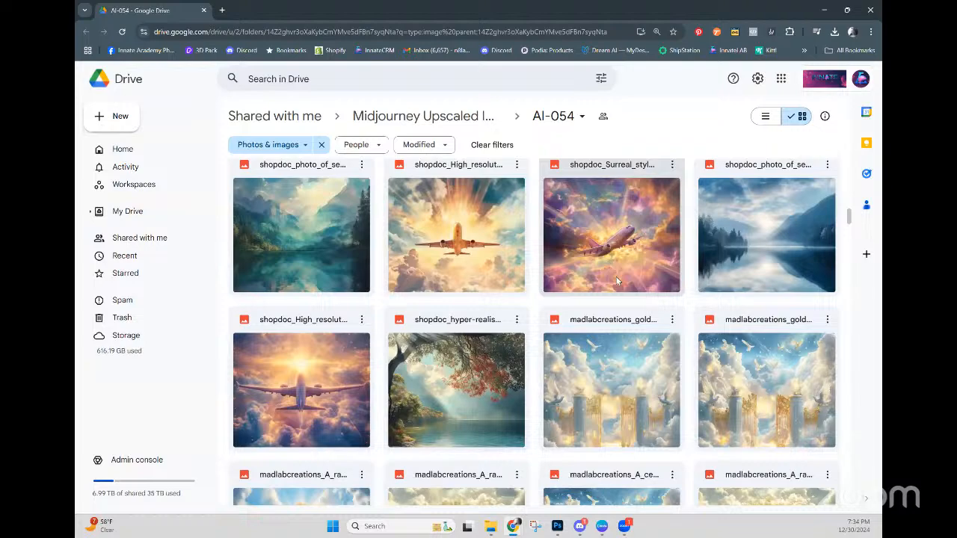
scroll(616, 277, "down", 1)
scroll(622, 297, "up", 10)
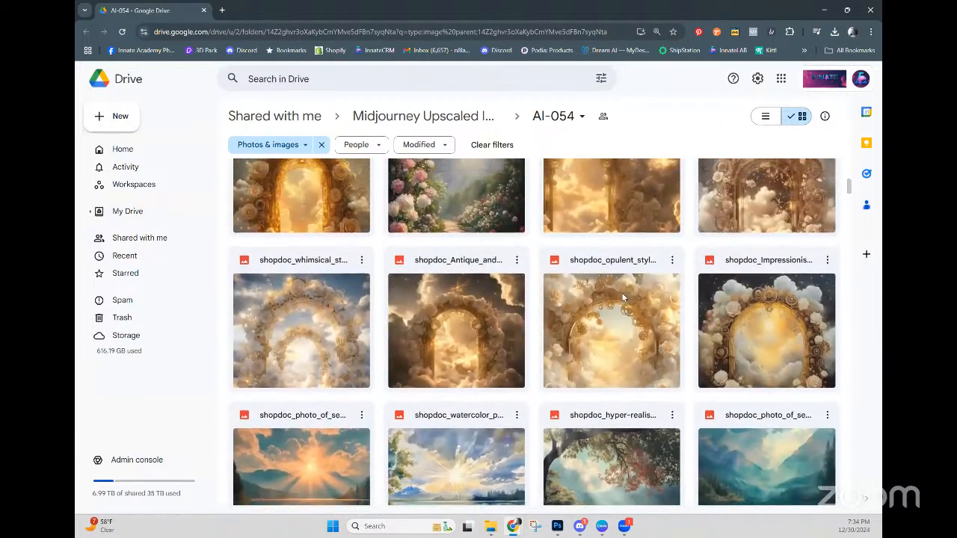
scroll(482, 396, "down", 3)
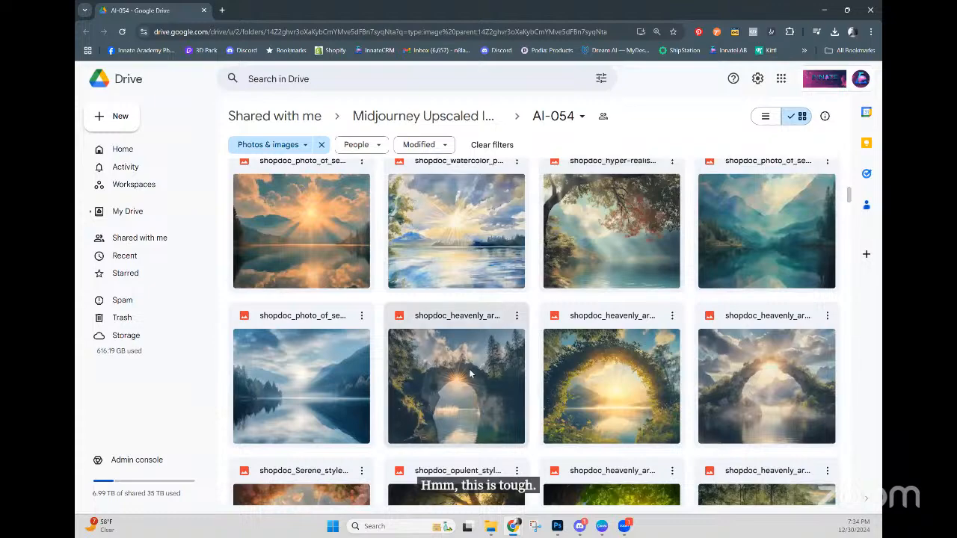
scroll(729, 424, "up", 4)
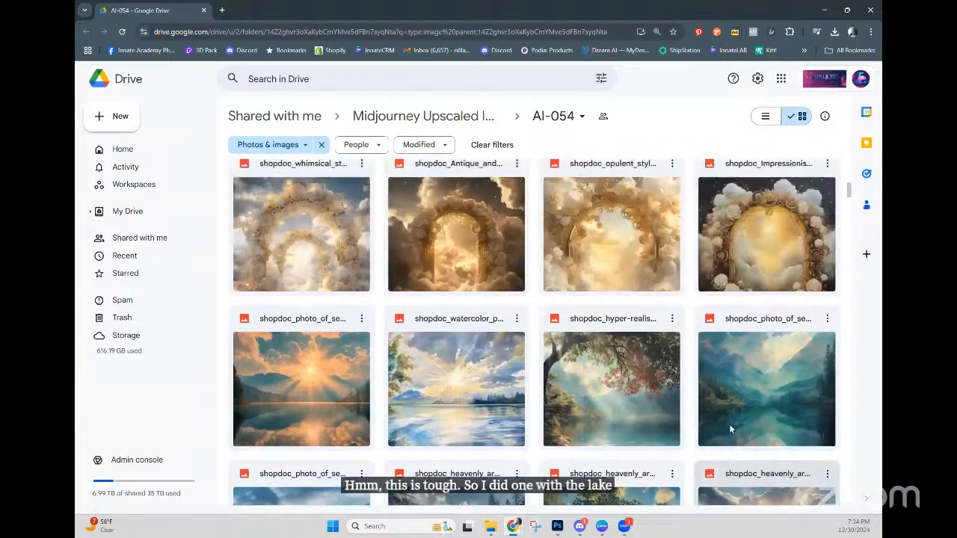
scroll(729, 423, "up", 10)
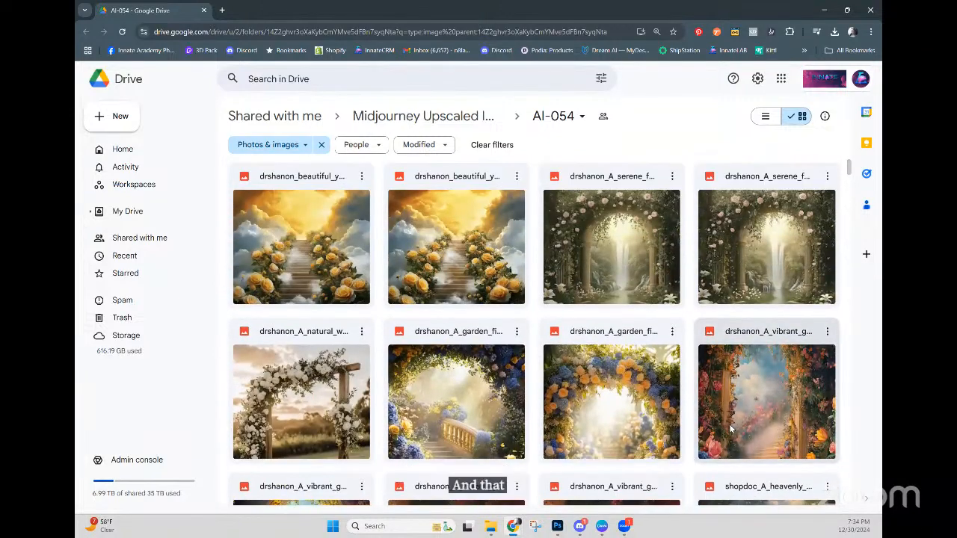
scroll(730, 428, "up", 1)
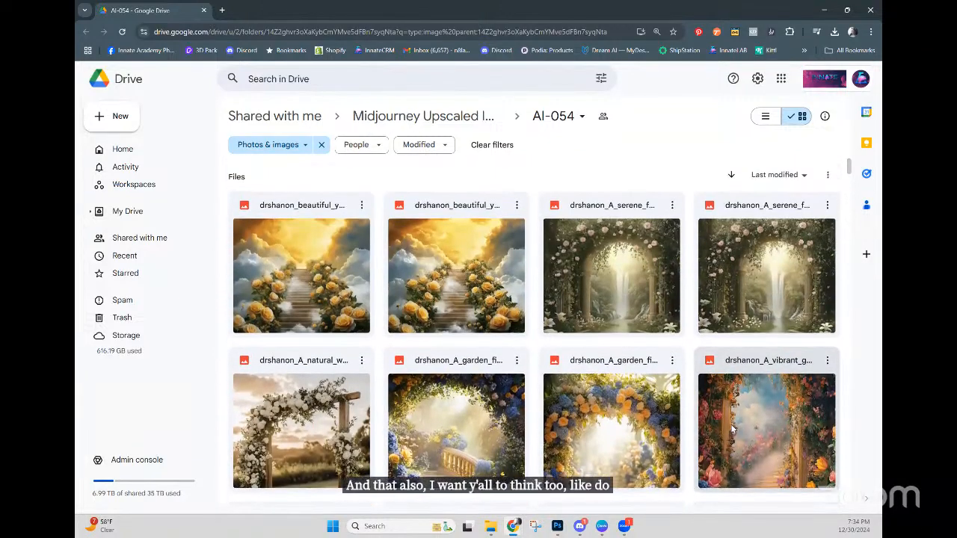
scroll(730, 428, "down", 10)
scroll(731, 435, "down", 15)
scroll(729, 435, "down", 10)
scroll(730, 435, "down", 15)
scroll(731, 436, "down", 2)
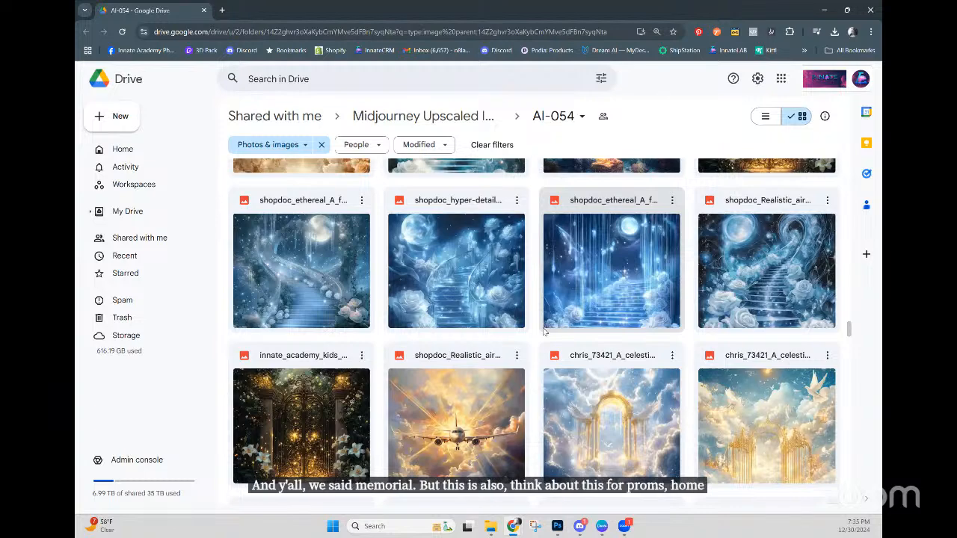
scroll(525, 342, "down", 1)
scroll(525, 341, "down", 3)
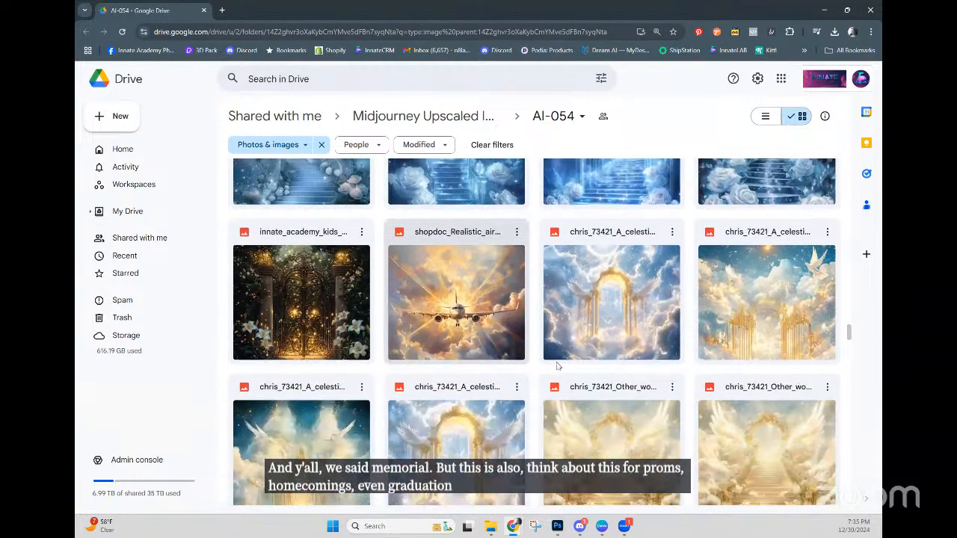
scroll(468, 327, "down", 5)
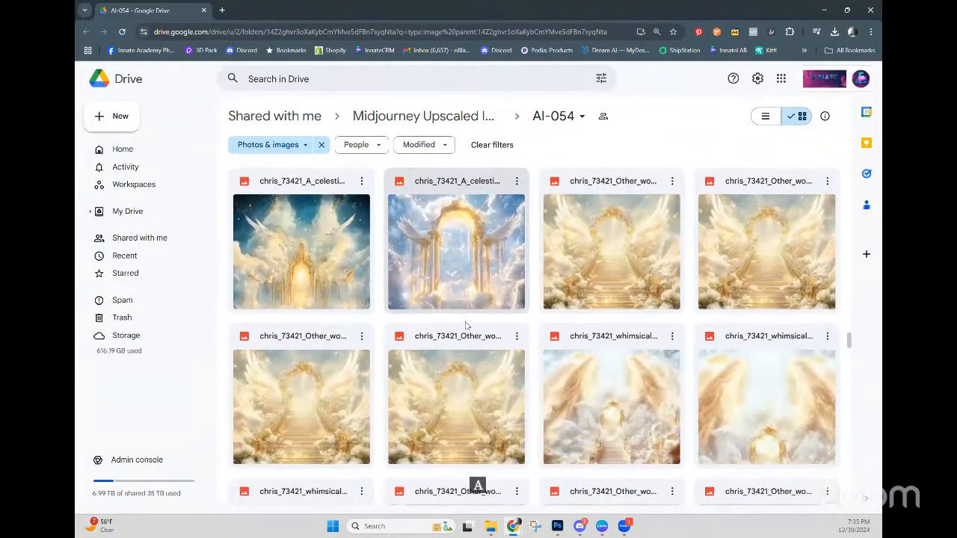
scroll(461, 326, "down", 7)
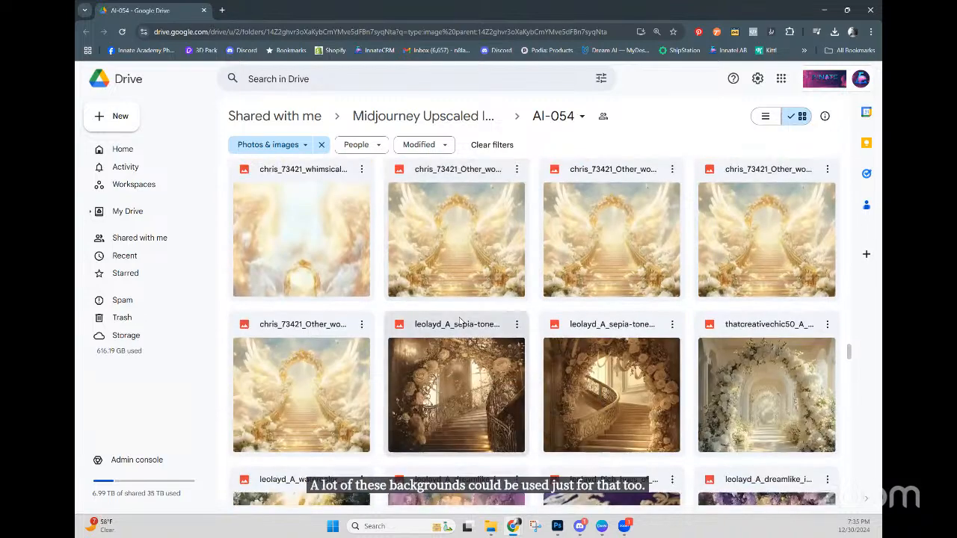
scroll(460, 321, "down", 4)
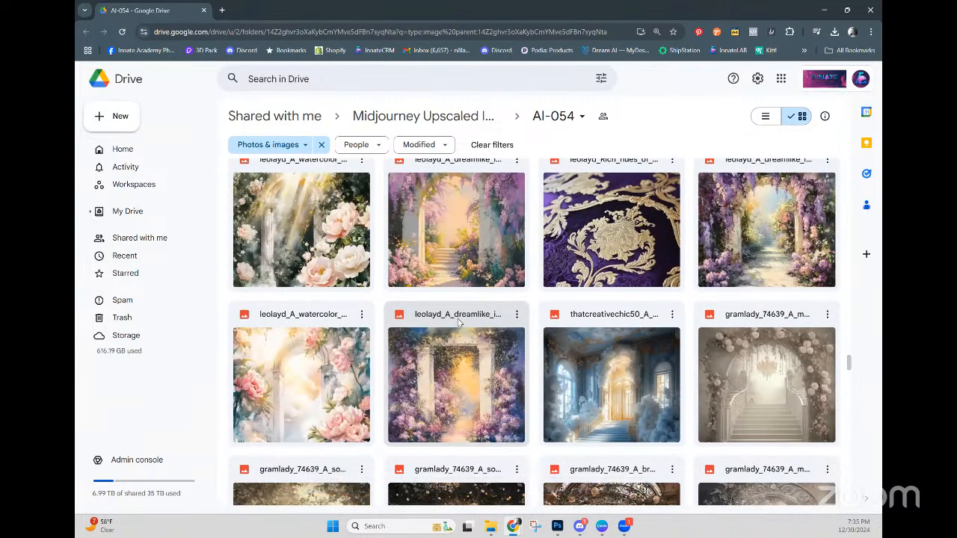
scroll(459, 327, "down", 2)
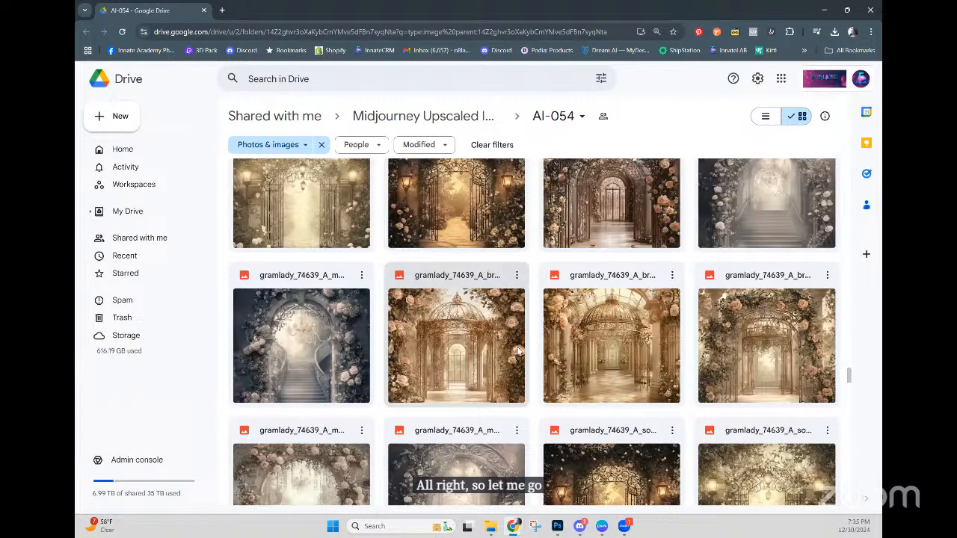
Step: Open a bronze gazebo image full size and step forward to the peach-rose birdcage arch
left_click(754, 387)
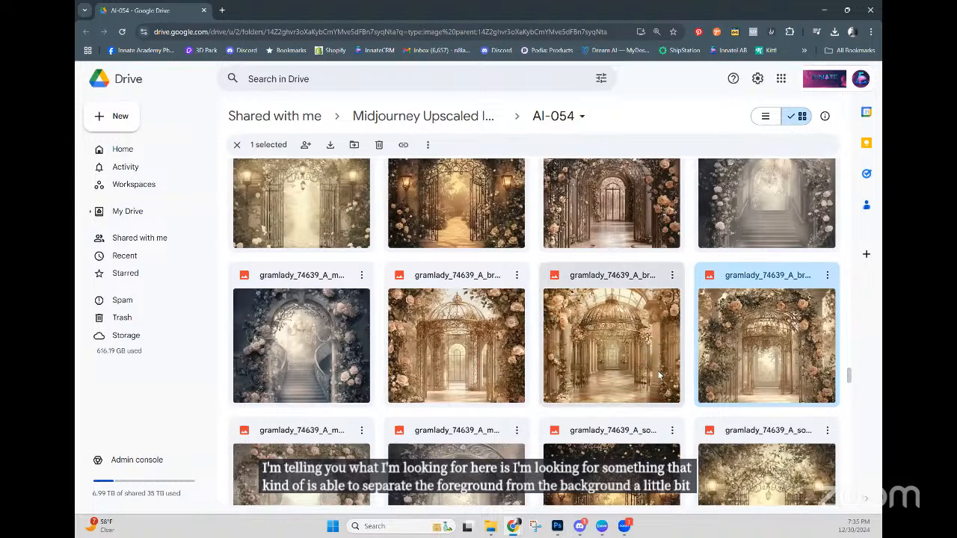
scroll(555, 397, "down", 2)
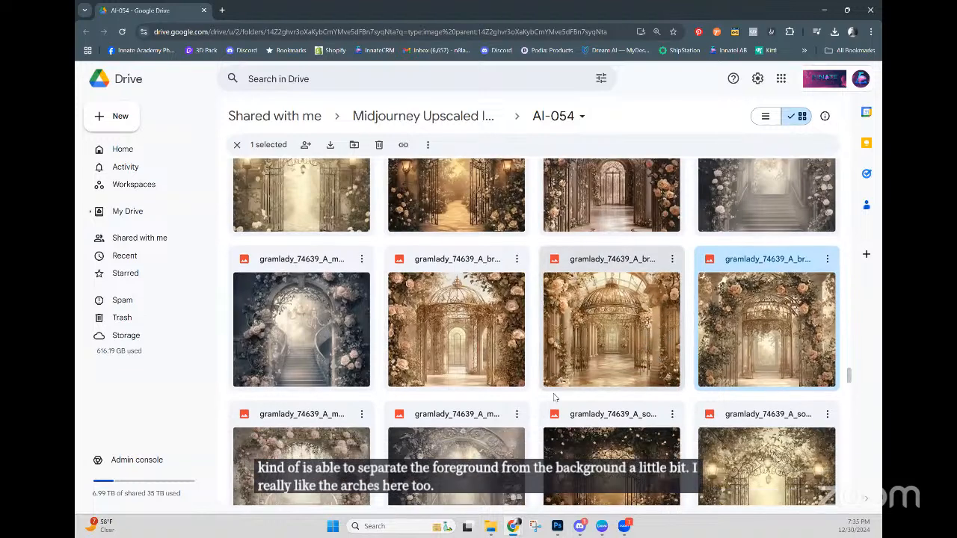
left_click(441, 261)
double_click(441, 261)
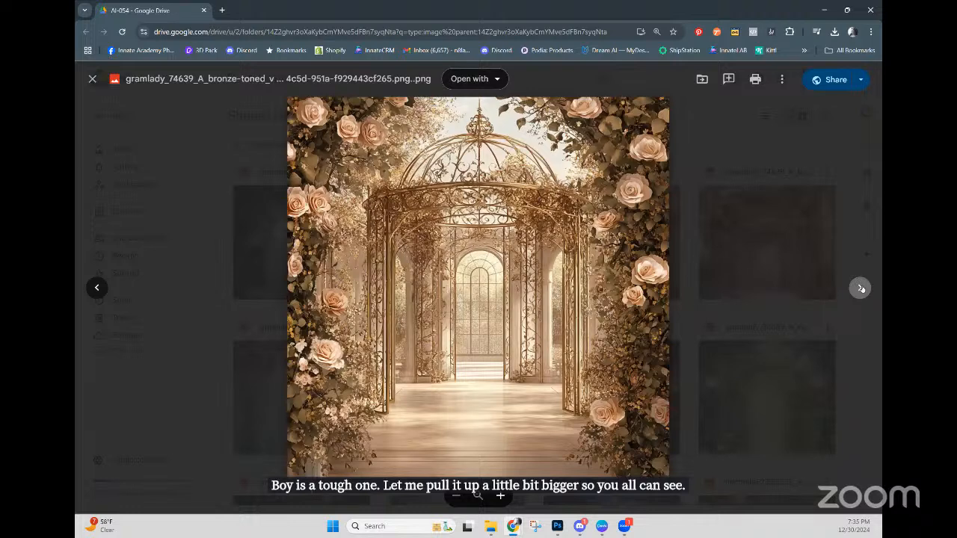
left_click(860, 288)
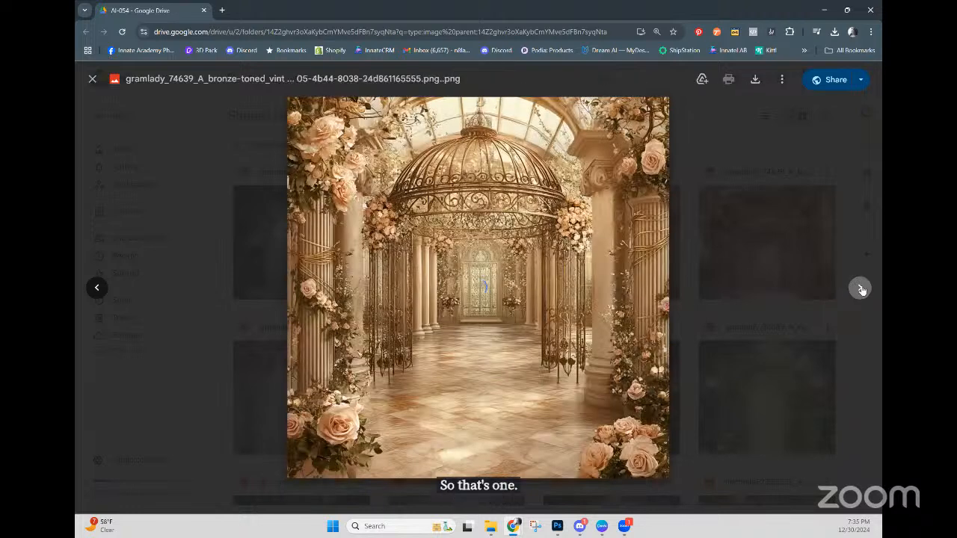
left_click(860, 287)
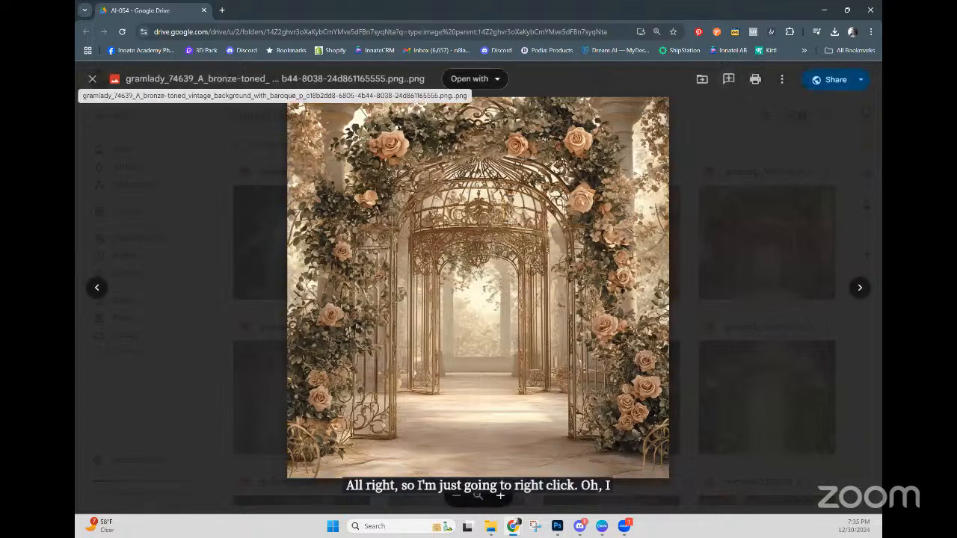
Step: Download the birdcage arch image, saving it as 'AI-054 Birdcage Floral BG'
left_click(781, 78)
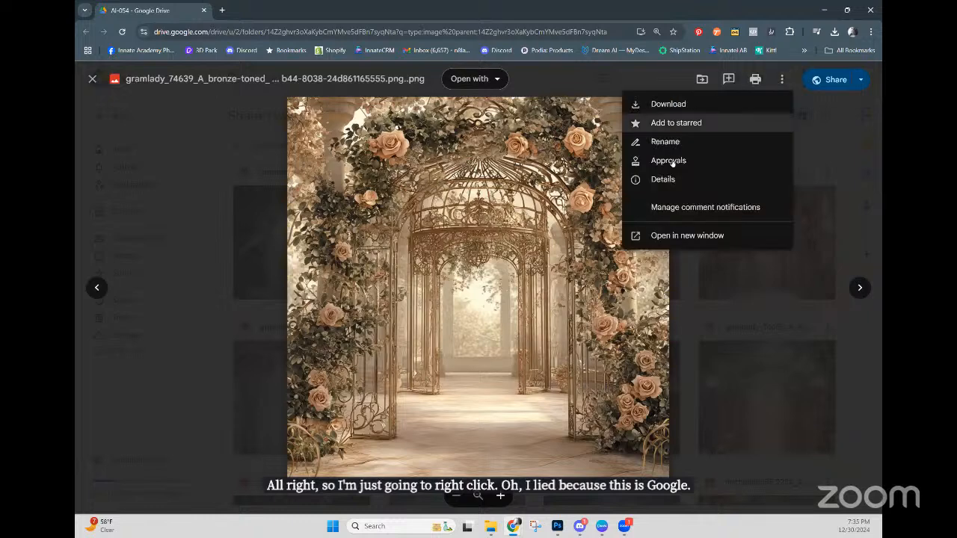
left_click(672, 106)
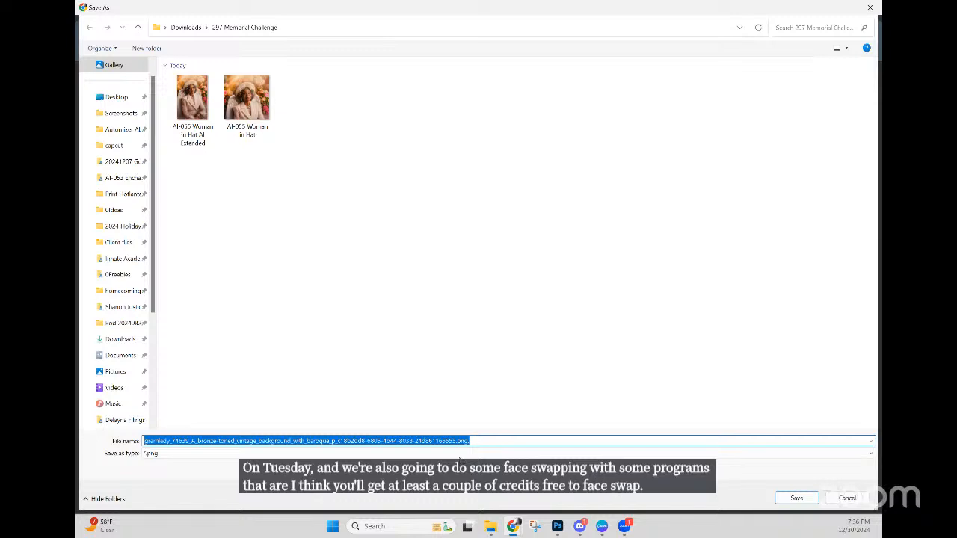
left_click_drag(668, 441, 140, 440)
type("A")
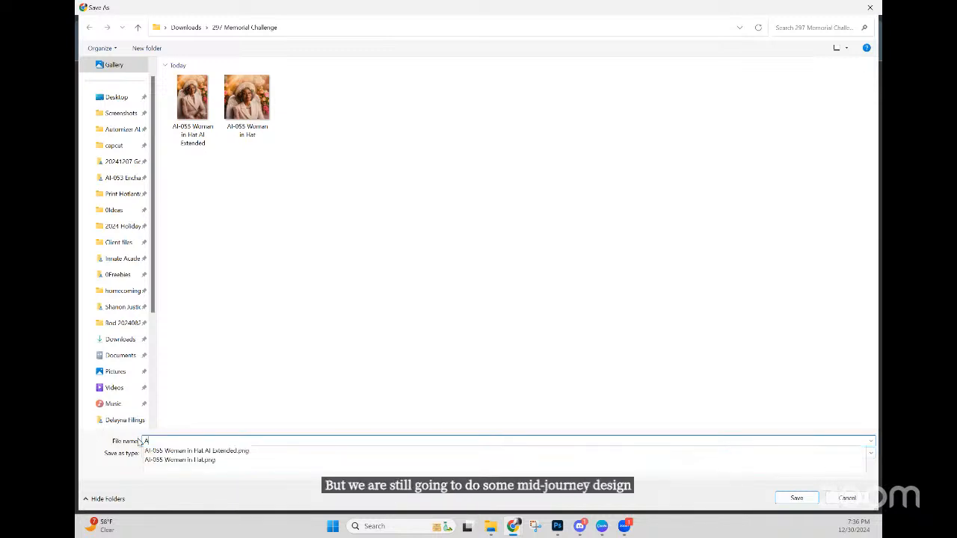
type("I")
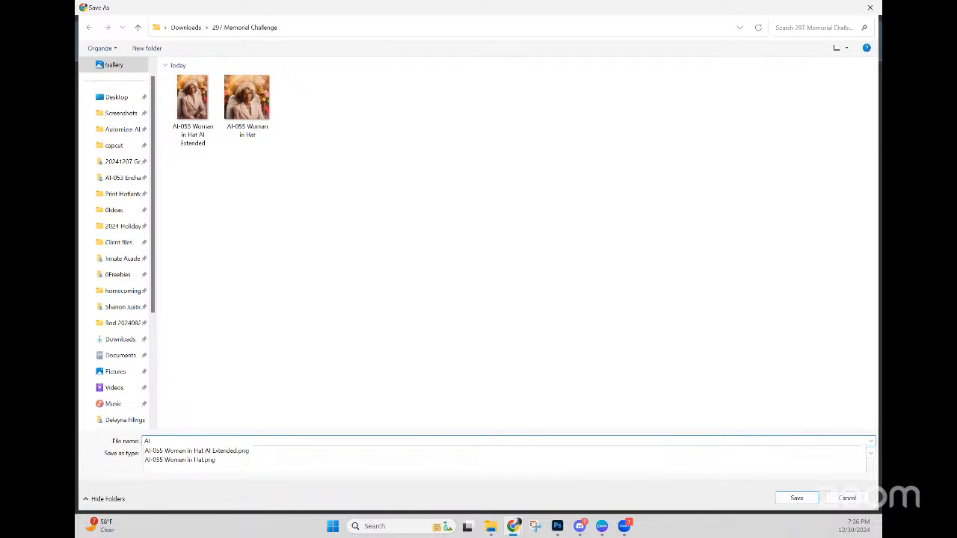
type("-054")
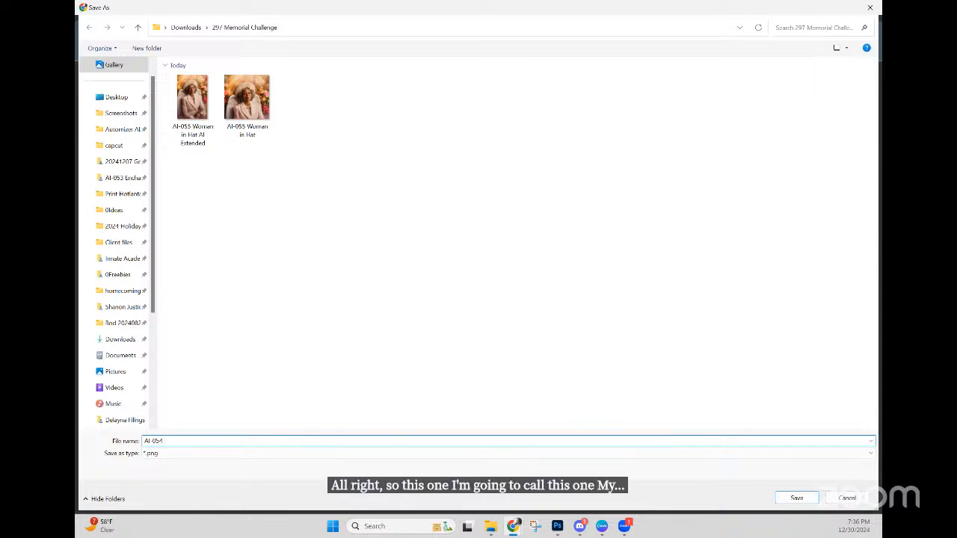
type("ag")
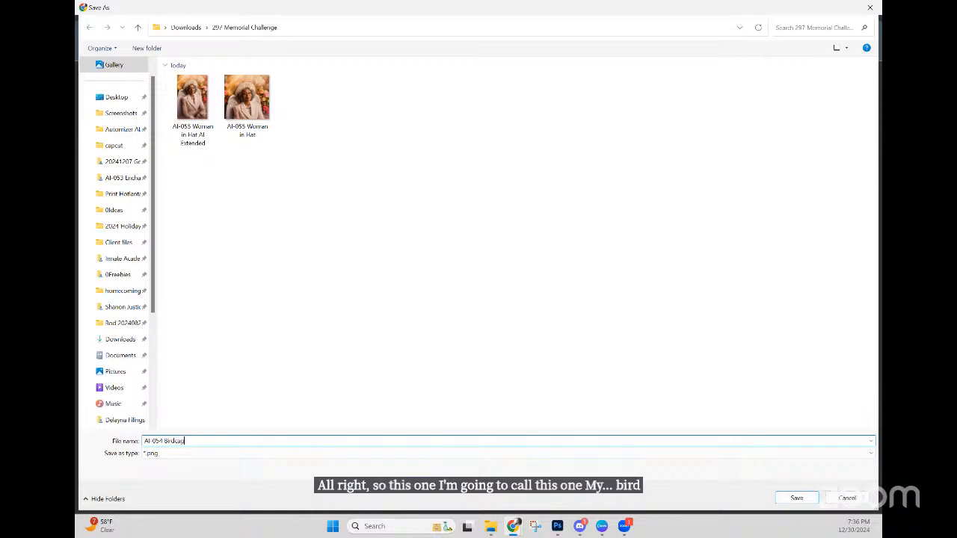
type("e H")
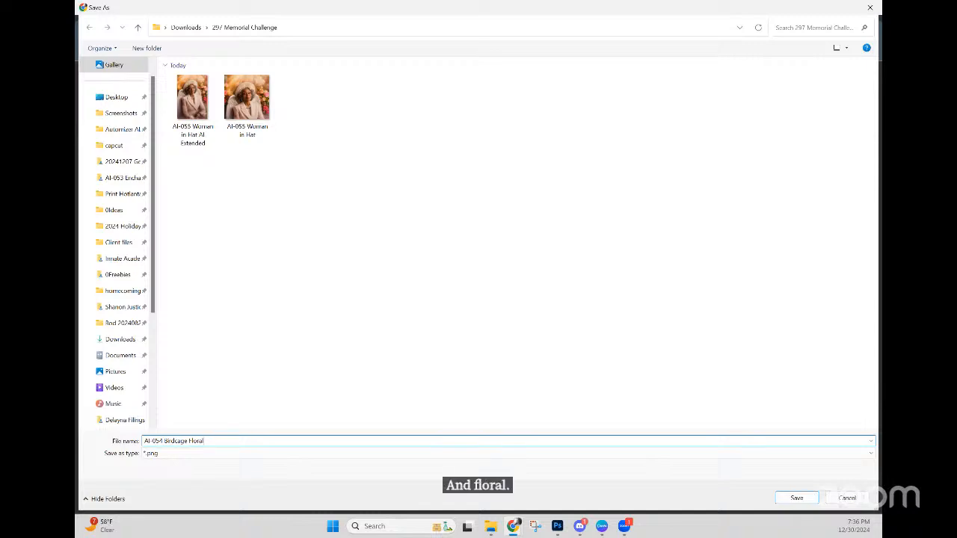
type("BG")
key("Return")
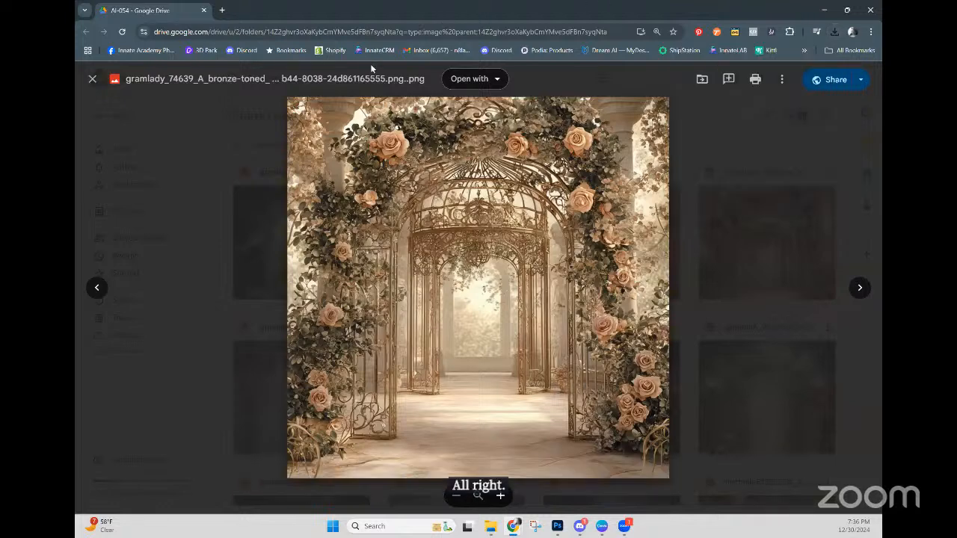
Step: Switch from the Drive preview back to the Canva poster design
key("alt+Tab")
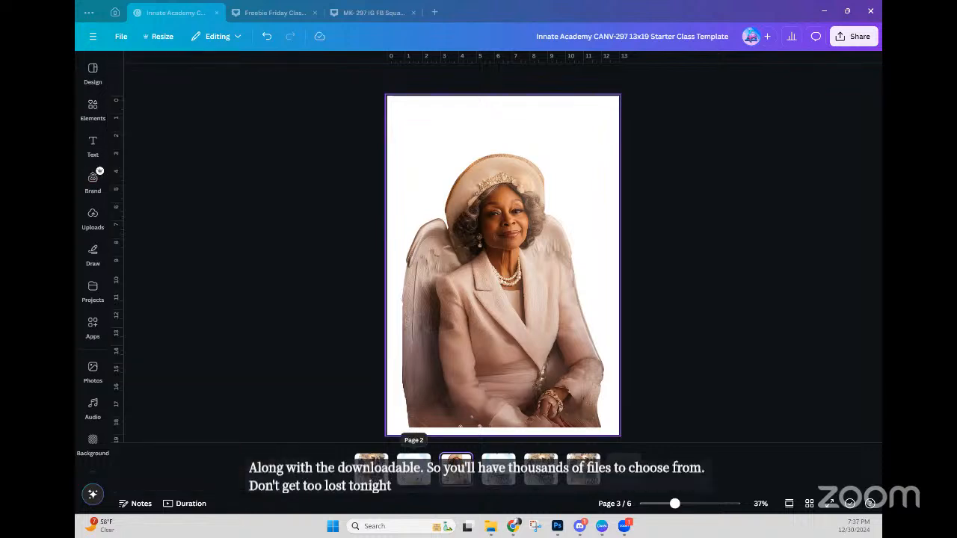
Step: Upload AI-054 Birdcage Floral BG to Canva's Uploads, then go to page 2
left_click(96, 110)
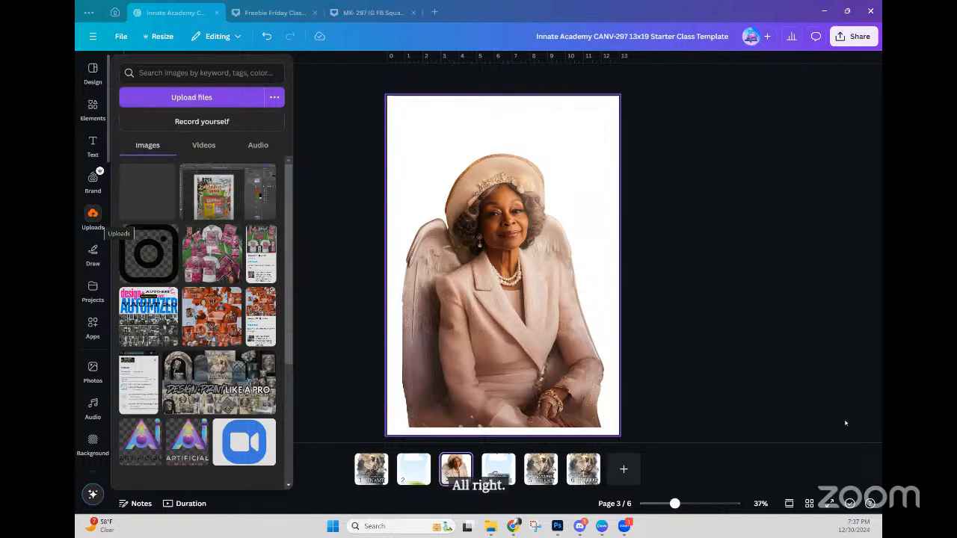
left_click(94, 217)
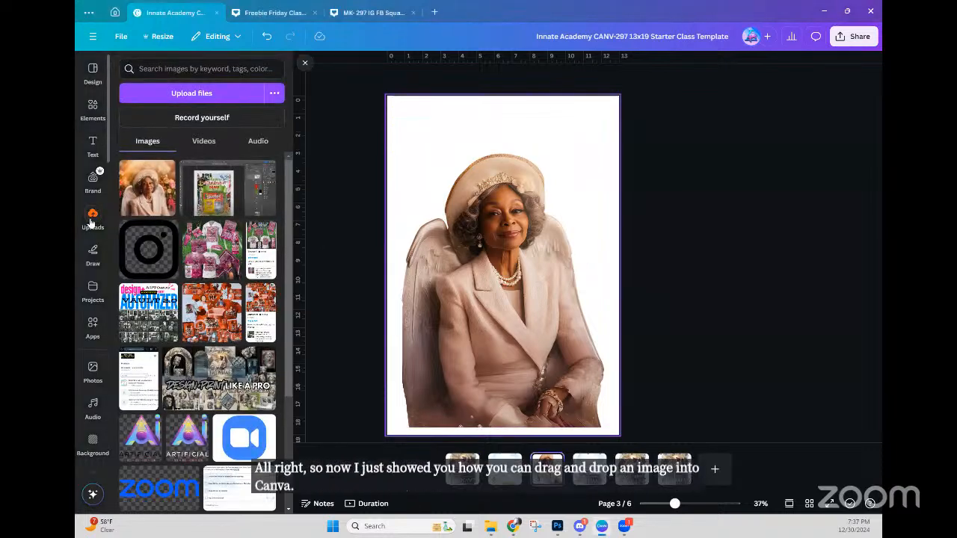
left_click(170, 95)
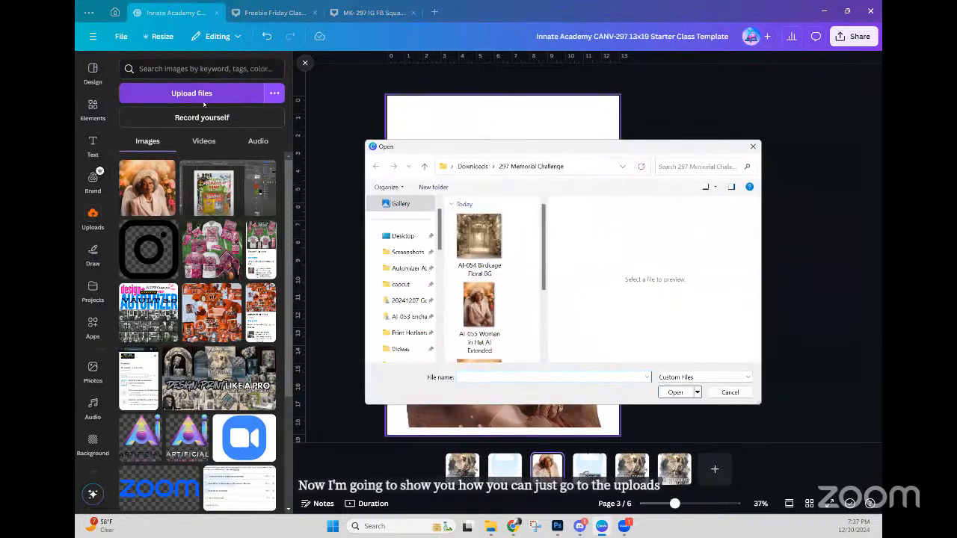
left_click(478, 238)
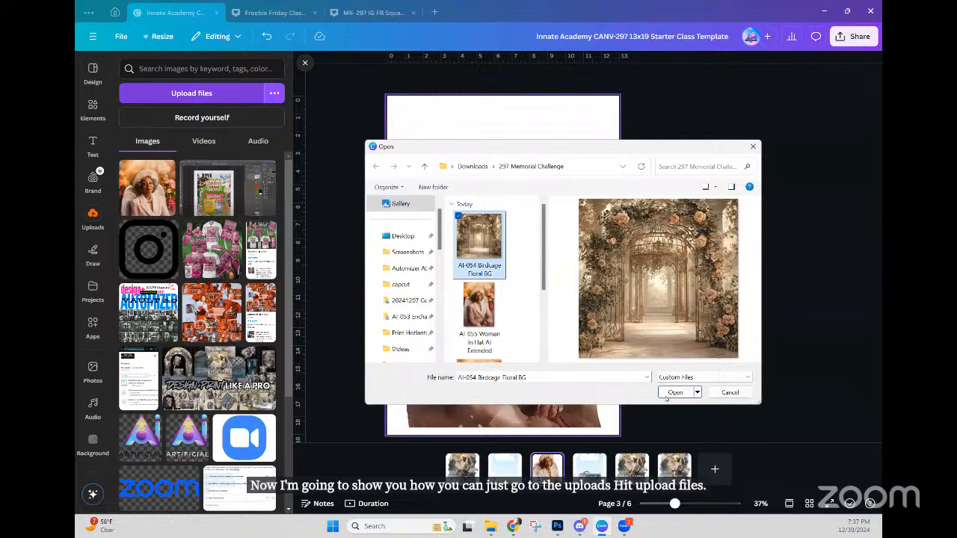
left_click(669, 394)
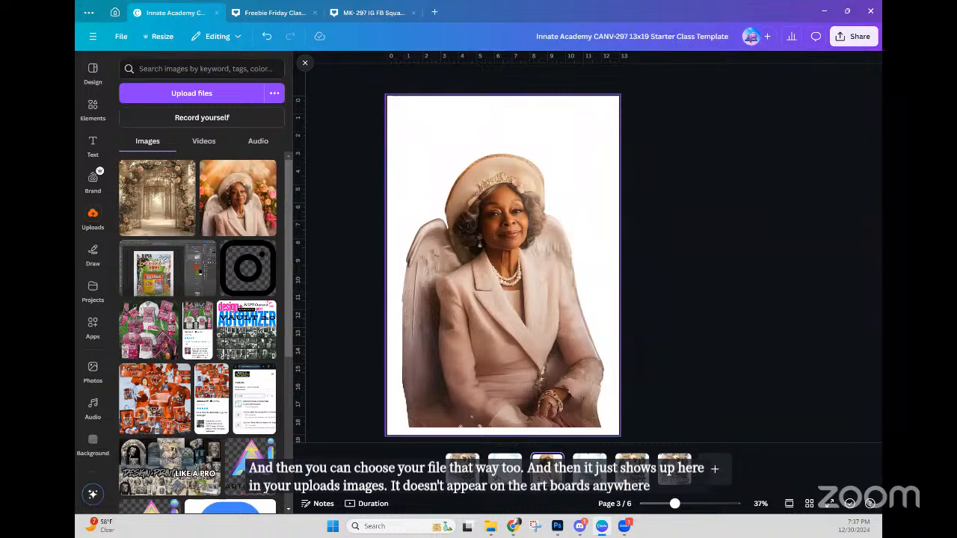
left_click(505, 468)
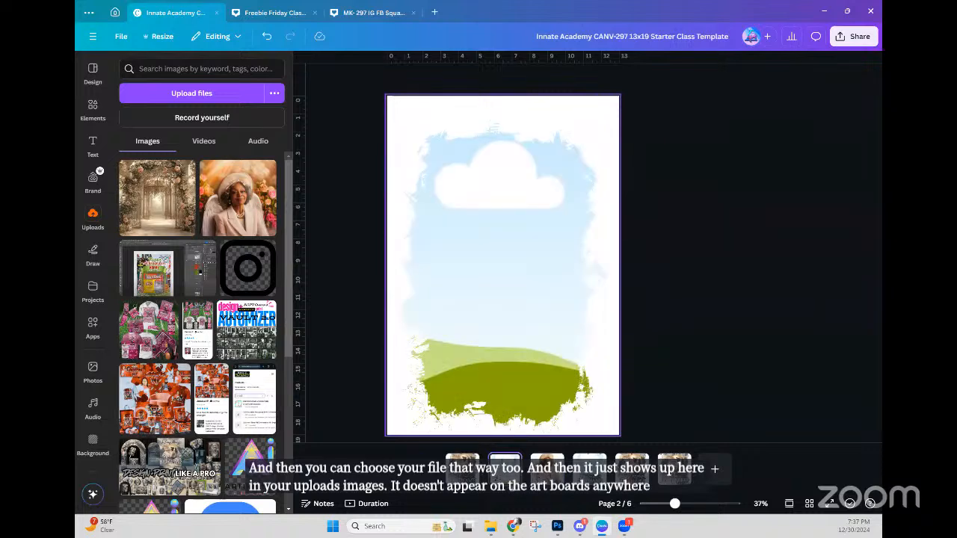
Step: Duplicate page 2 and drop the birdcage arch image into page 3's torn-edge frame
right_click(505, 466)
left_click(566, 296)
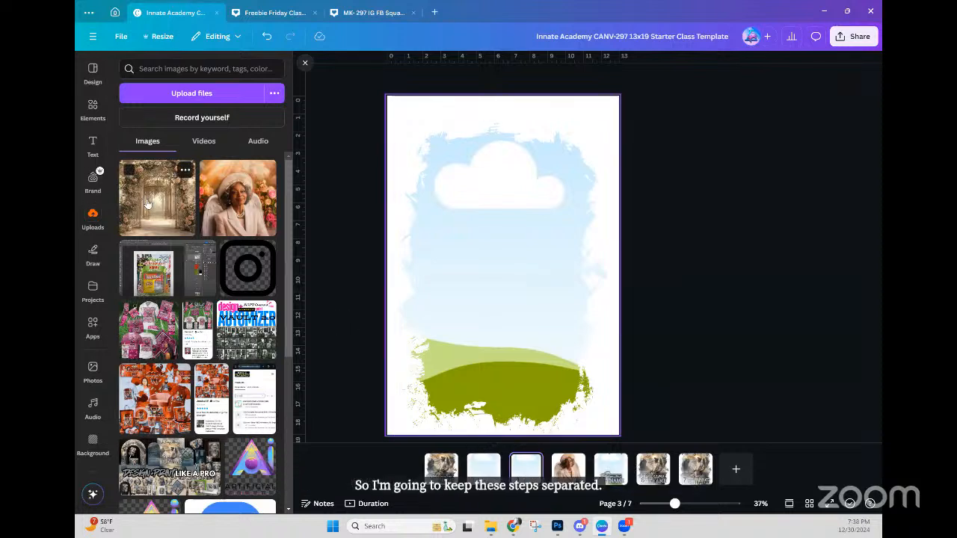
left_click_drag(156, 207, 451, 267)
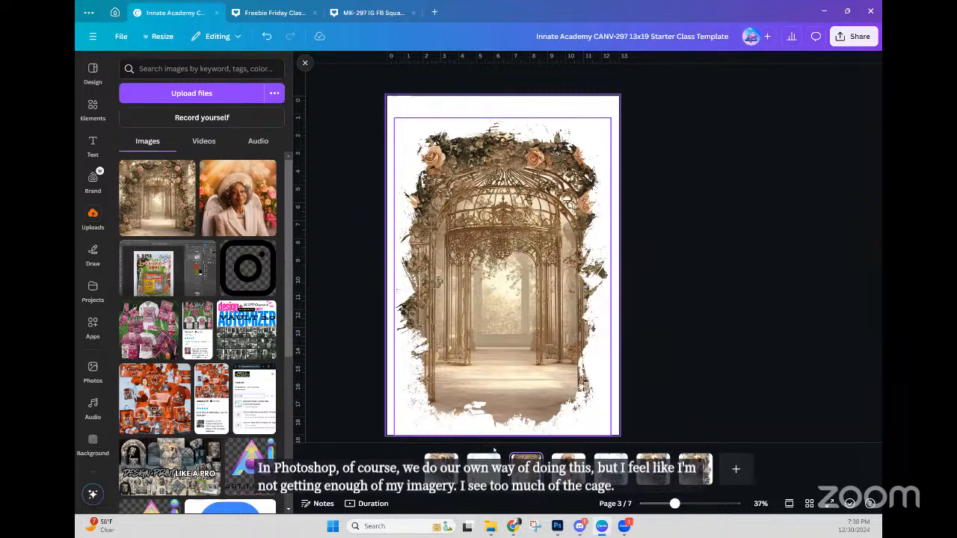
Step: Add a blank page 8 with the birdcage arch image placed, slightly enlarged, and its Edit options open
left_click(734, 472)
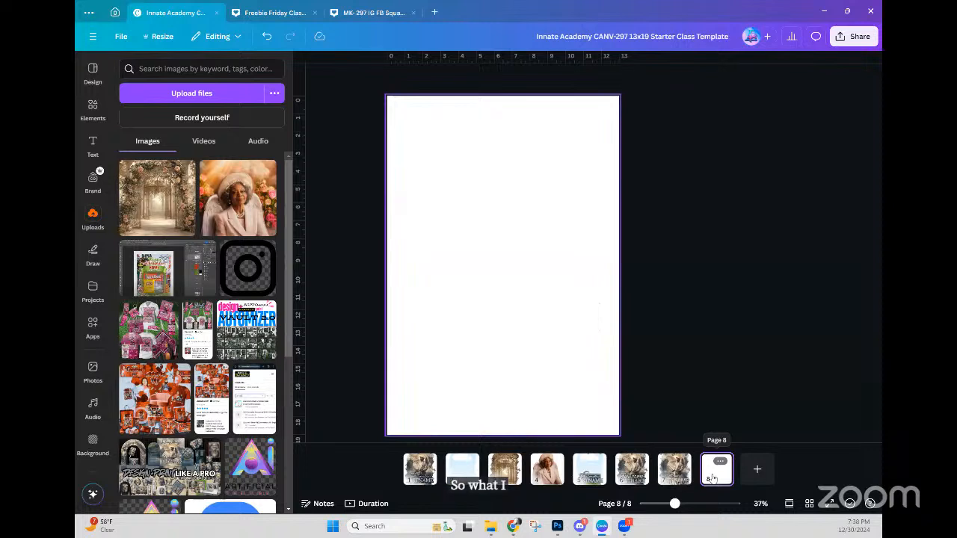
left_click(160, 203)
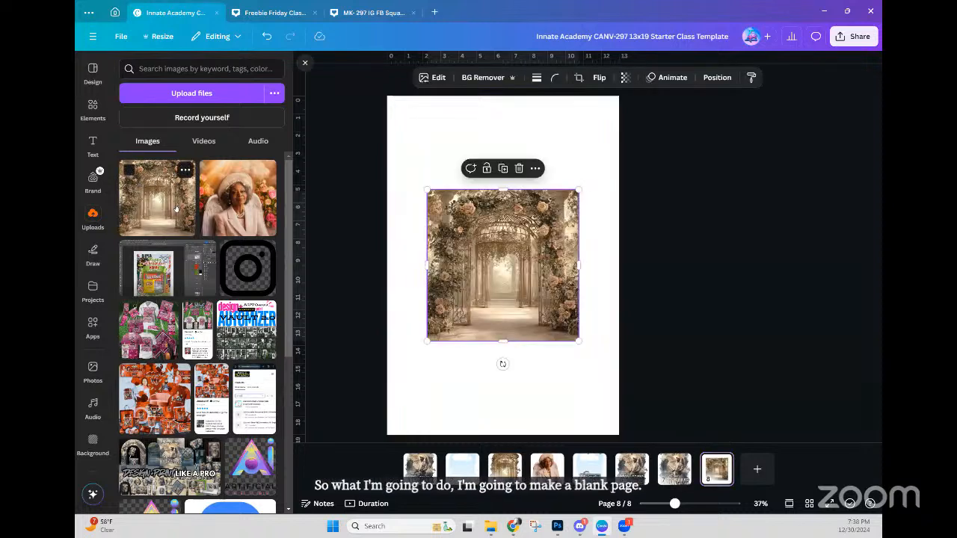
left_click_drag(494, 259, 495, 203)
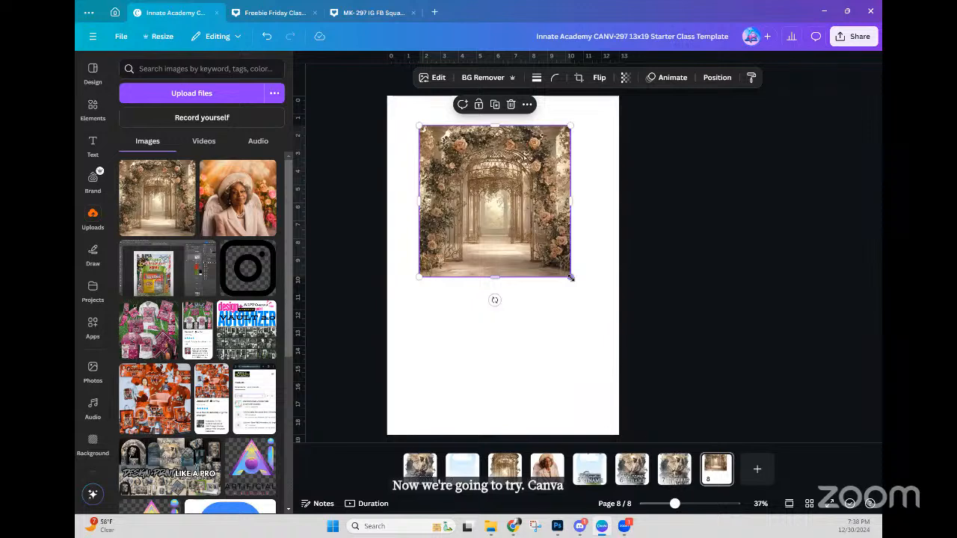
left_click_drag(570, 277, 585, 291)
left_click_drag(510, 211, 508, 247)
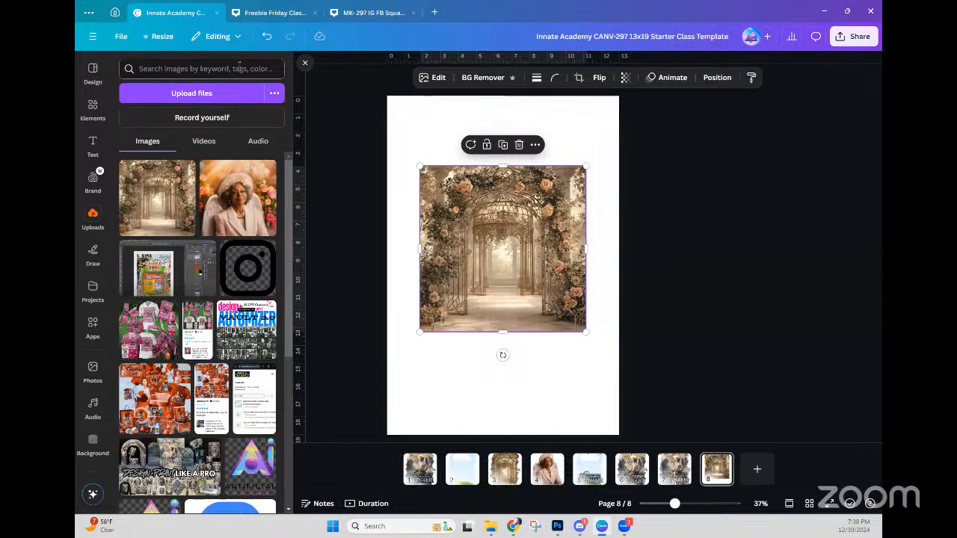
left_click(427, 80)
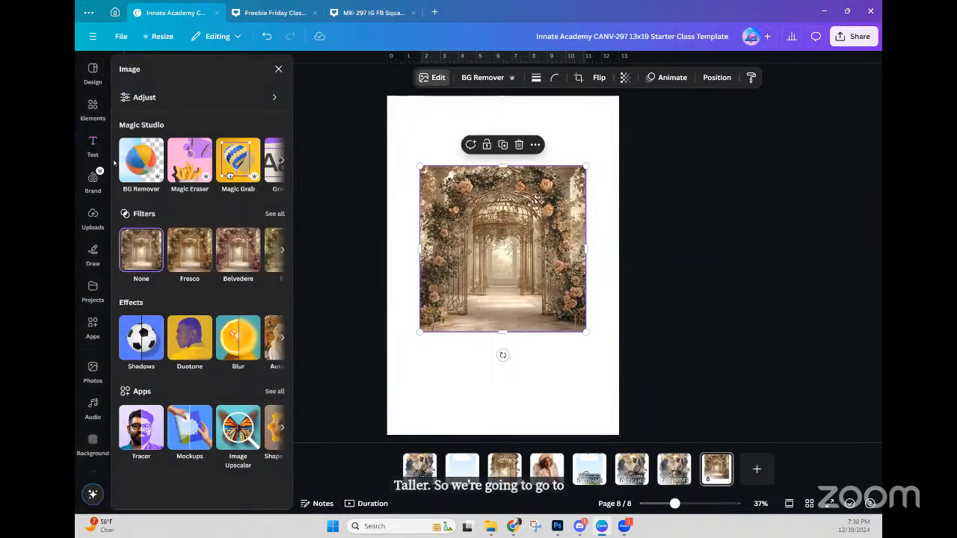
left_click(283, 162)
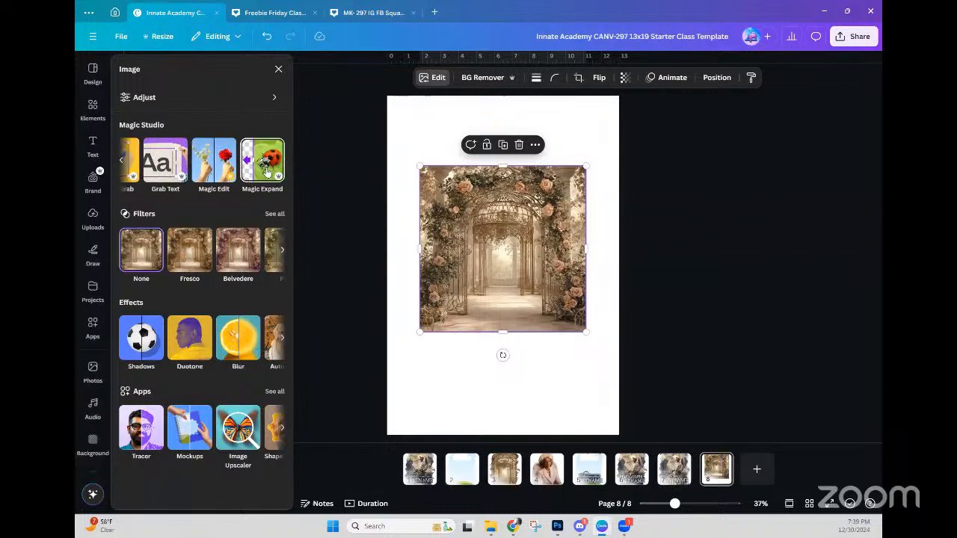
left_click(266, 172)
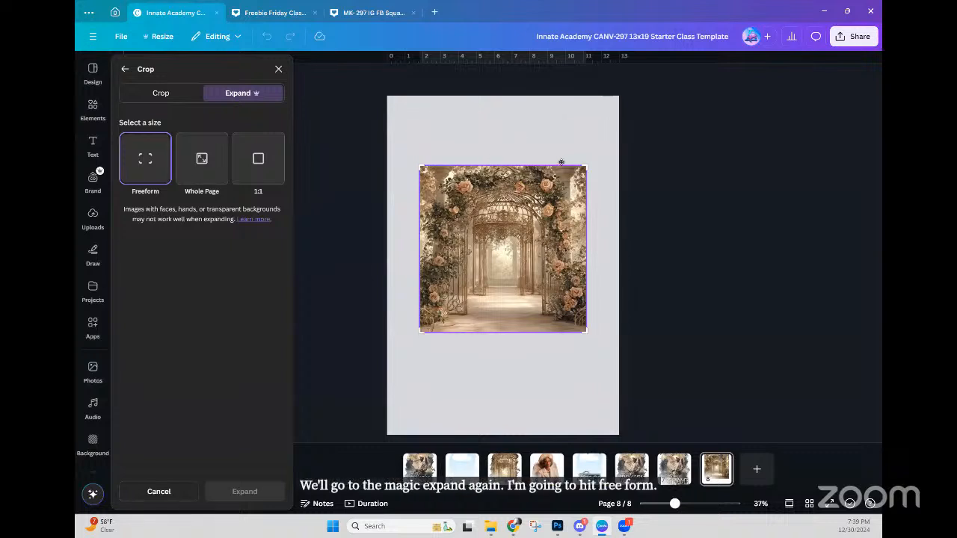
left_click_drag(581, 164, 585, 126)
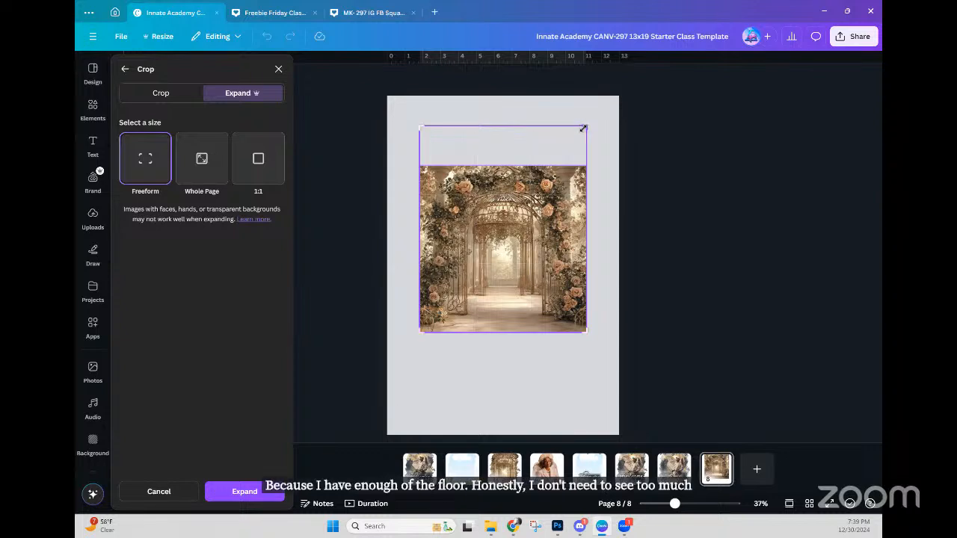
left_click(249, 492)
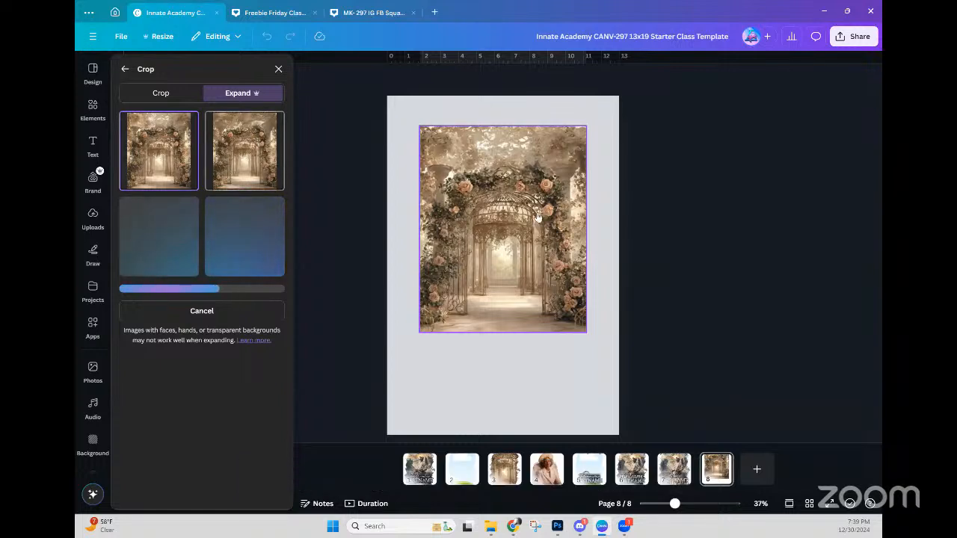
left_click(252, 169)
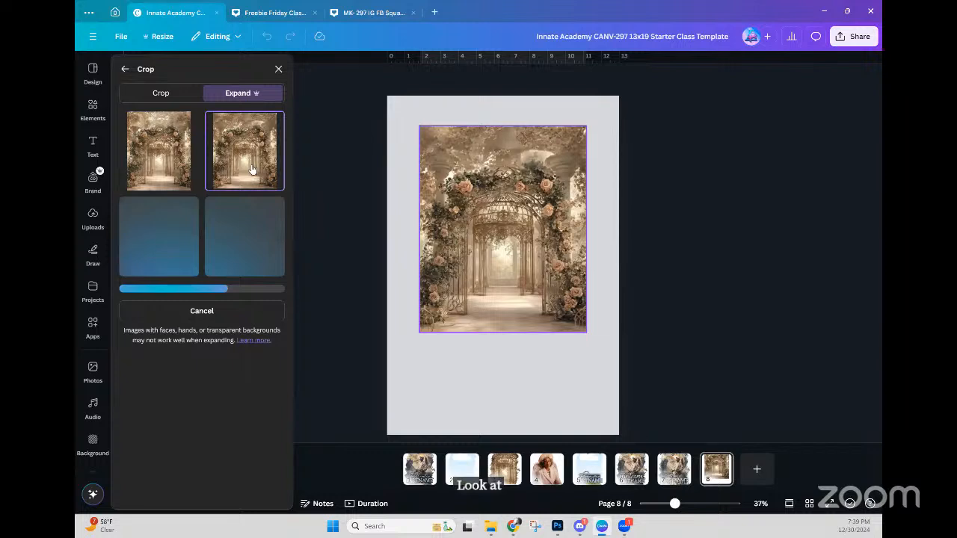
left_click(171, 168)
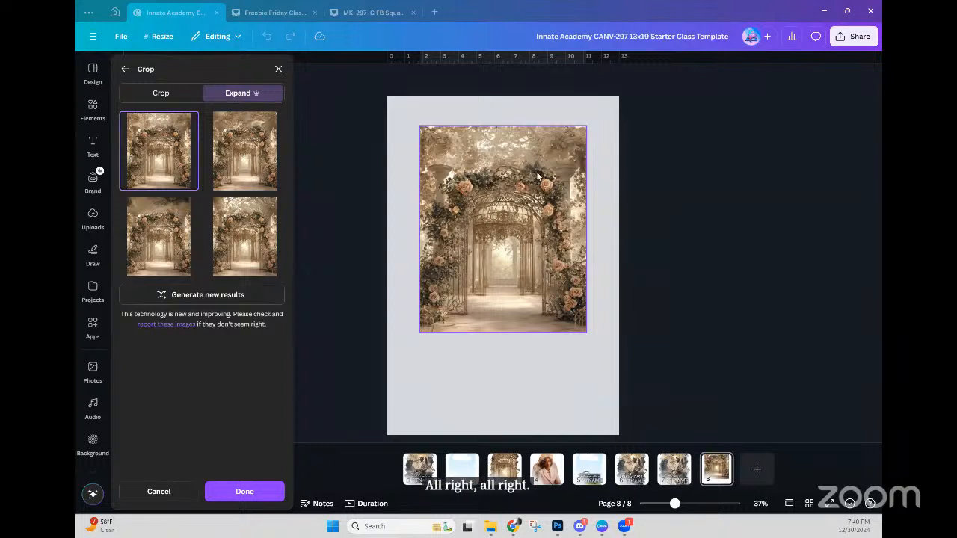
left_click(246, 228)
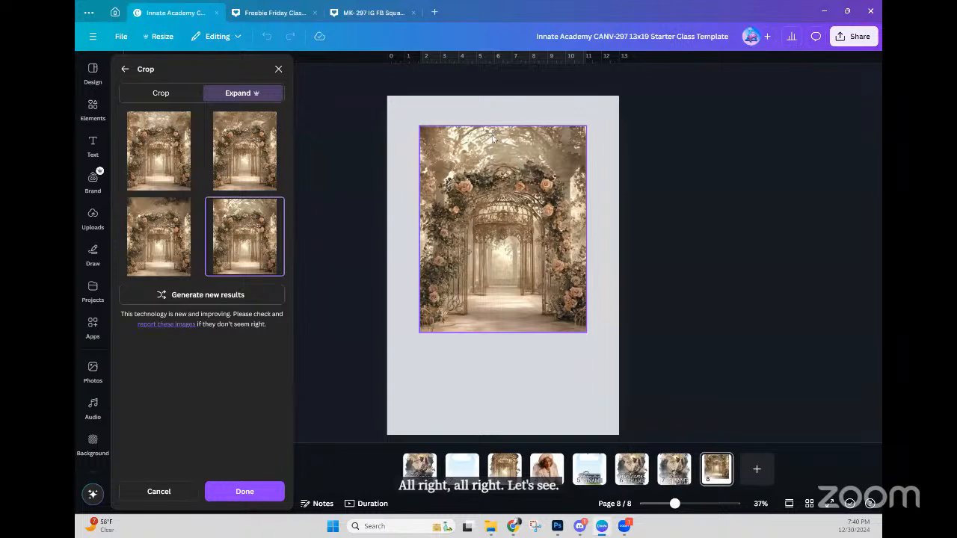
left_click(169, 243)
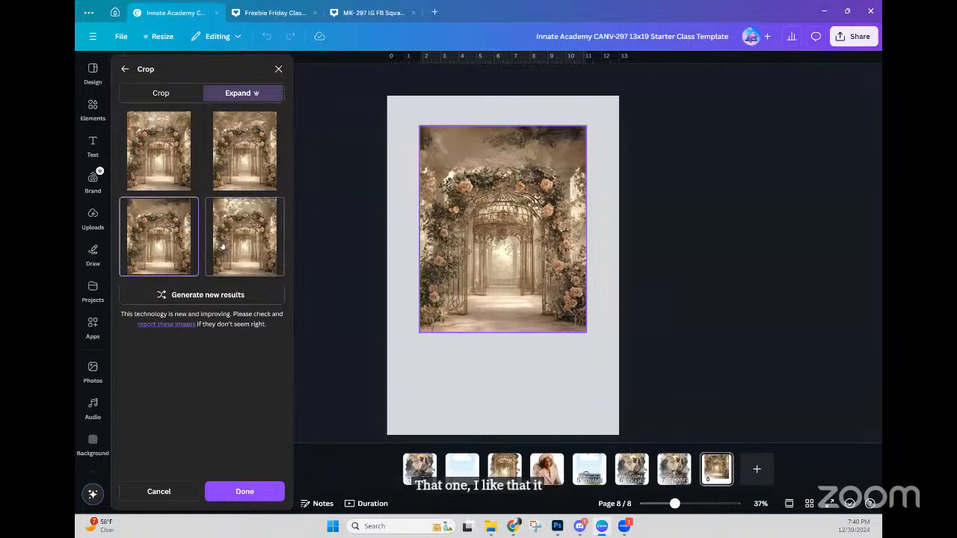
left_click(238, 239)
left_click(161, 246)
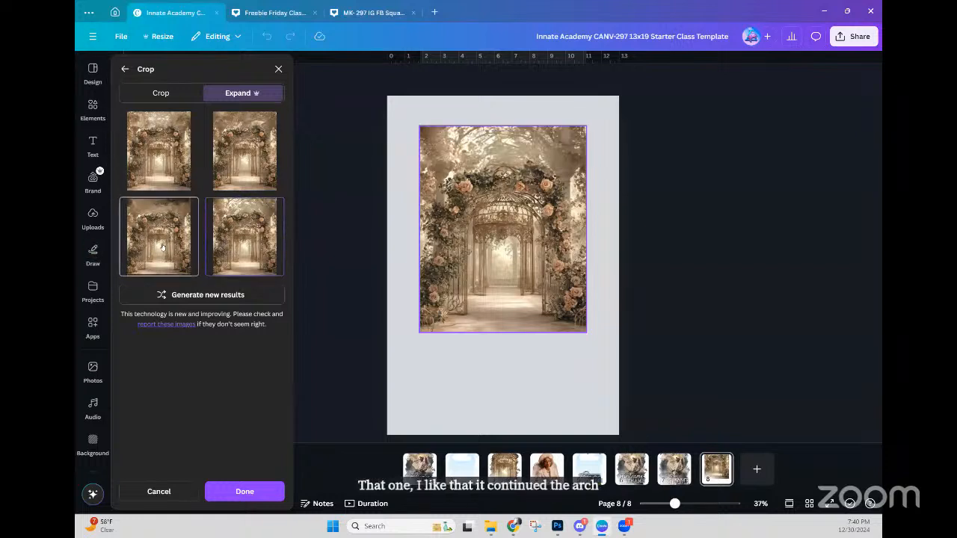
left_click(180, 173)
left_click(224, 167)
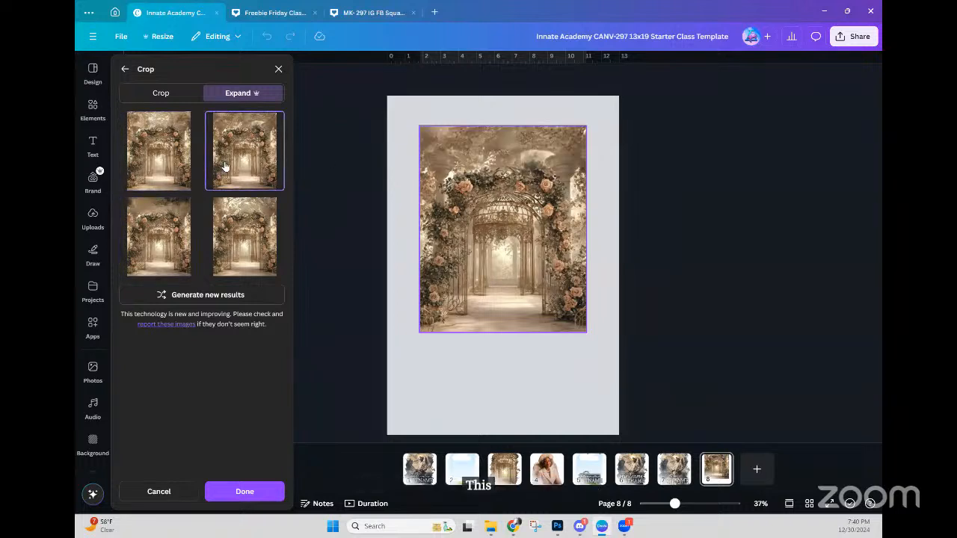
left_click(213, 245)
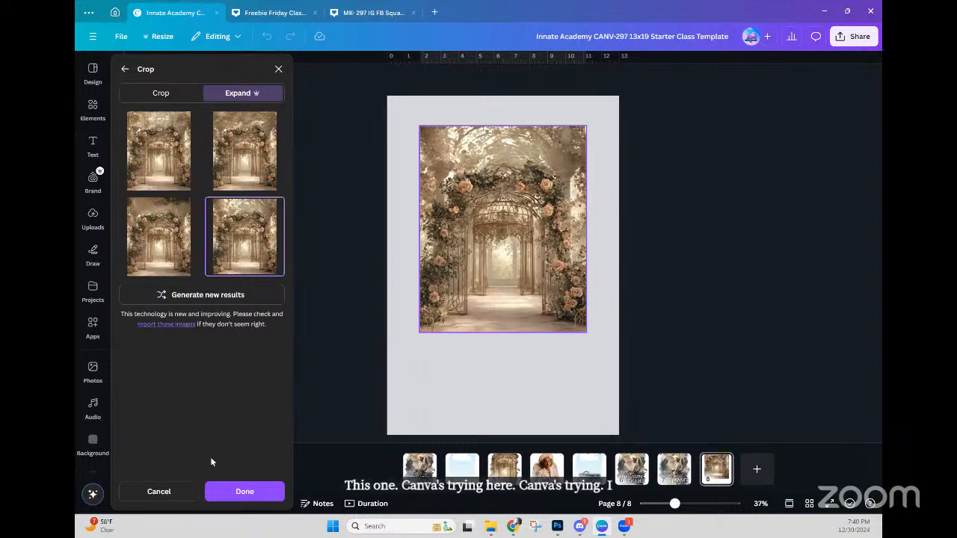
left_click(160, 491)
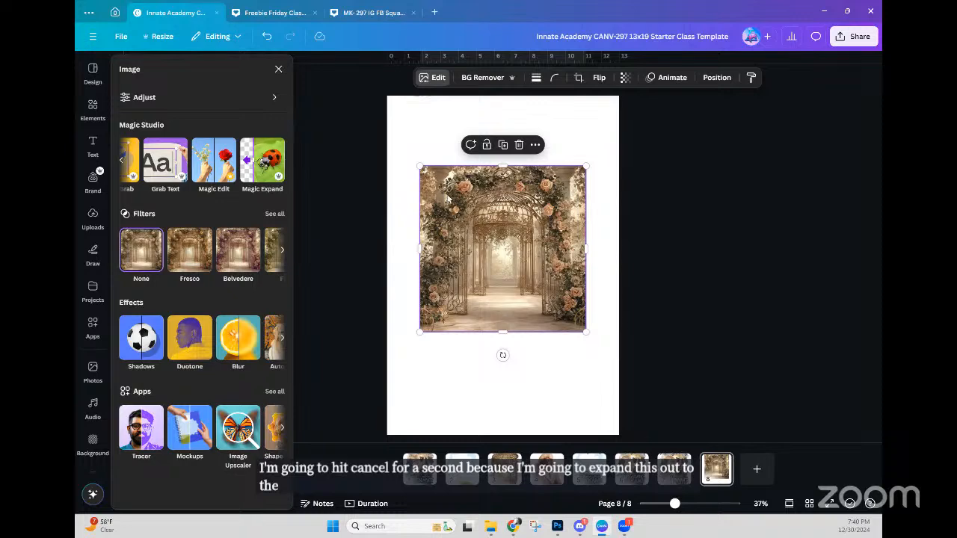
Step: Stretch the Expand area out on all sides of the arch image and generate expanded versions
left_click(438, 78)
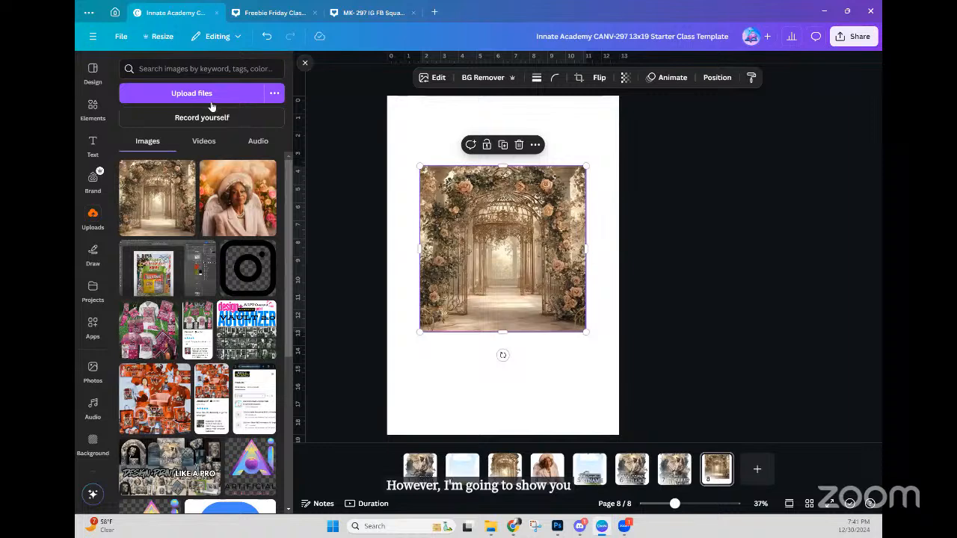
left_click(438, 81)
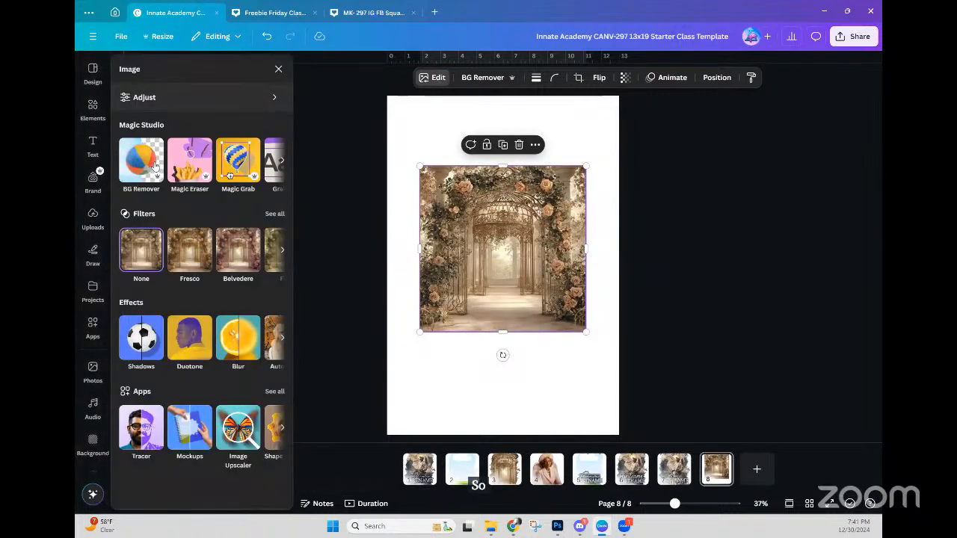
left_click(283, 164)
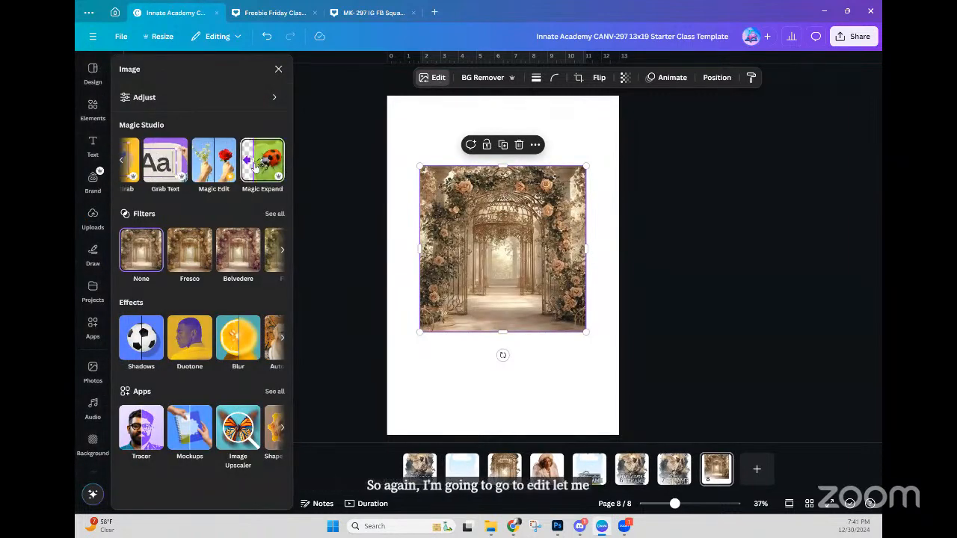
left_click(257, 166)
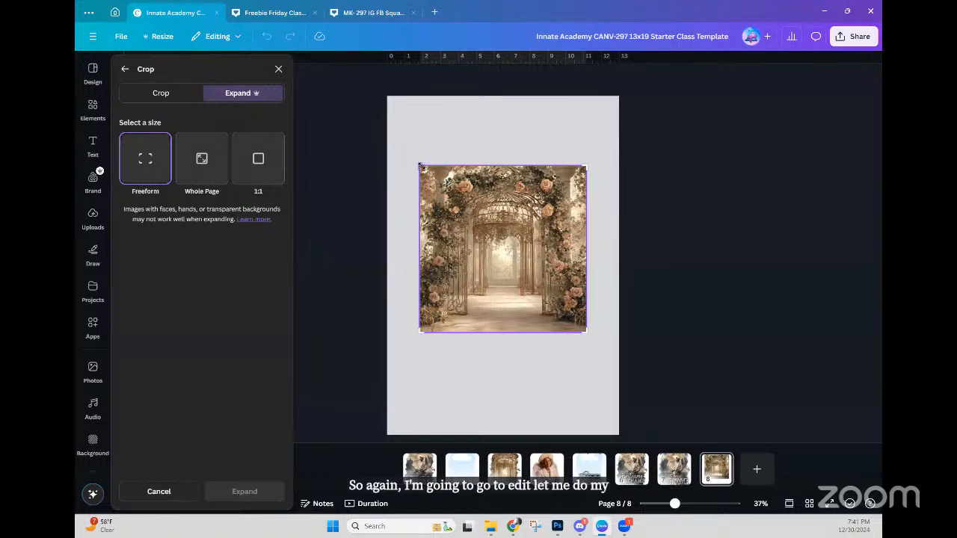
left_click_drag(417, 165, 416, 114)
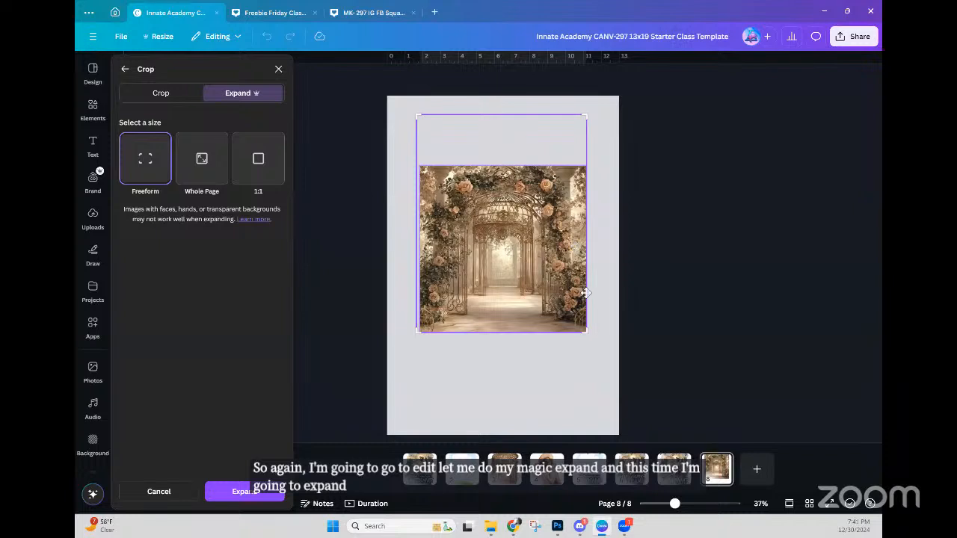
left_click_drag(586, 333, 606, 335)
left_click_drag(418, 334, 401, 363)
left_click(233, 488)
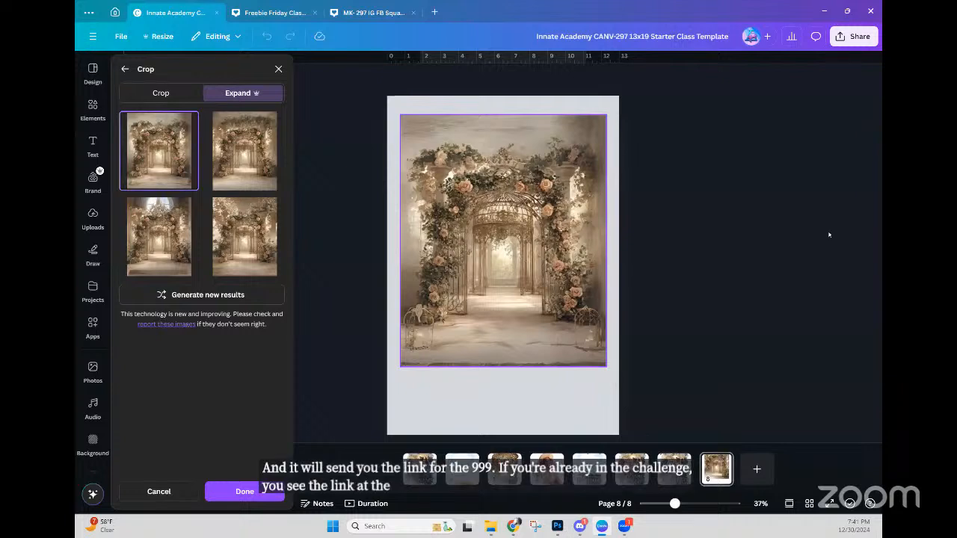
Step: Compare the expanded variants and apply the bottom-right one with extra foliage at the top
left_click(237, 163)
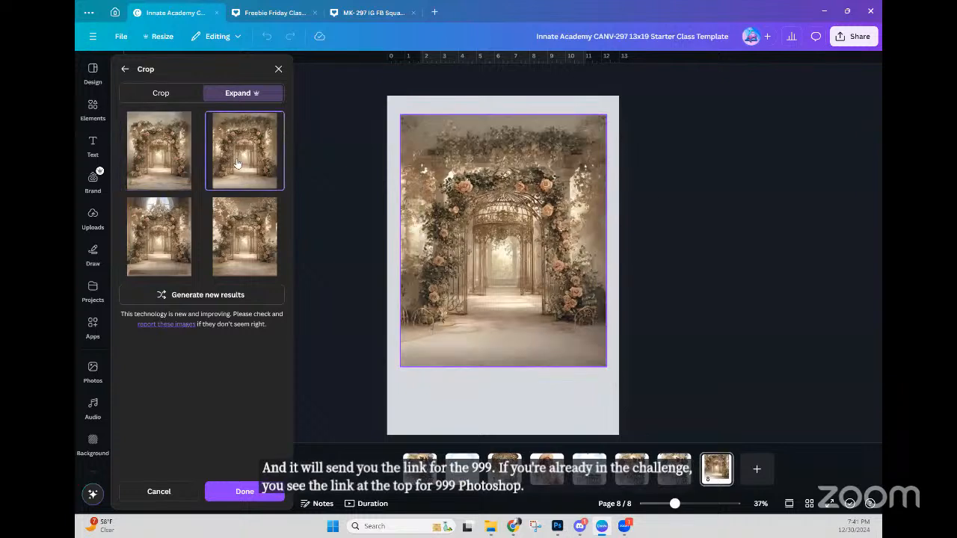
left_click(170, 255)
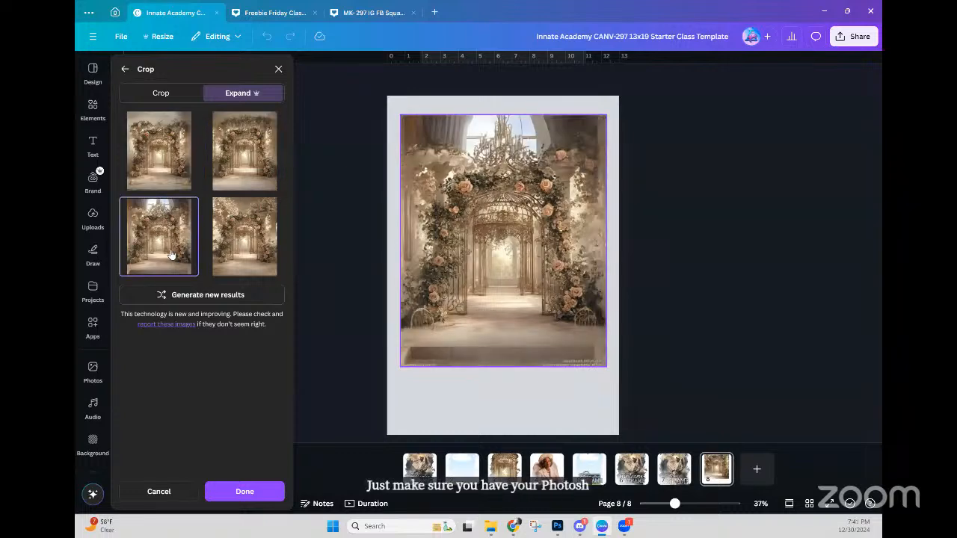
left_click(234, 259)
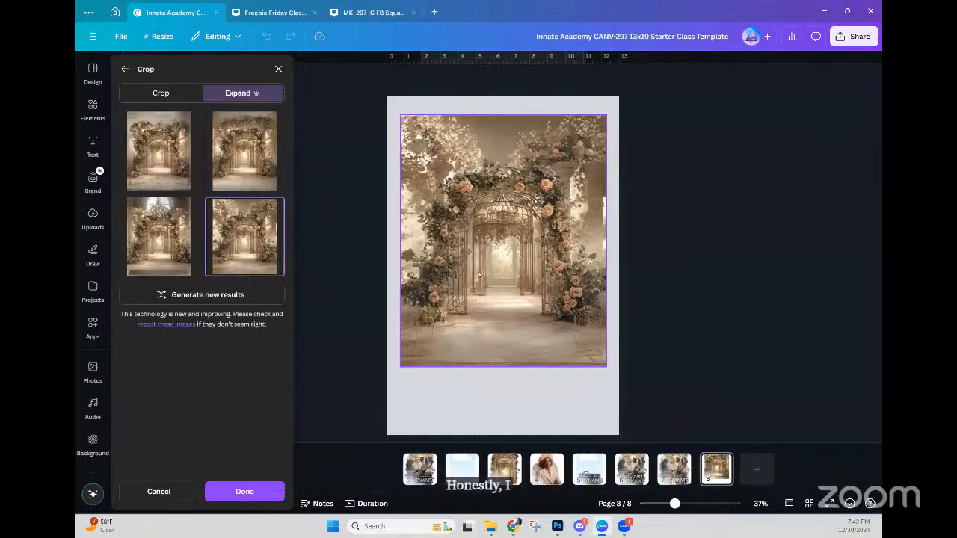
left_click(138, 173)
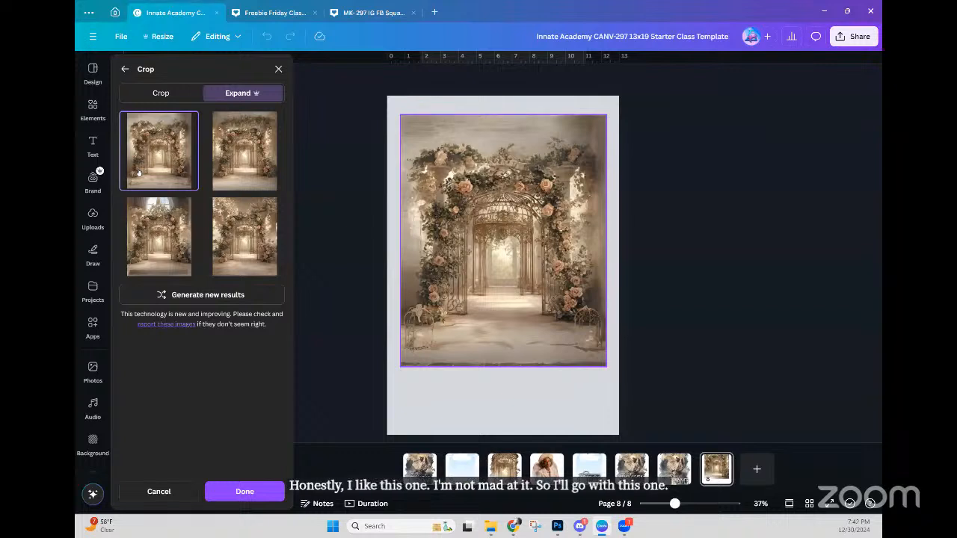
left_click(270, 254)
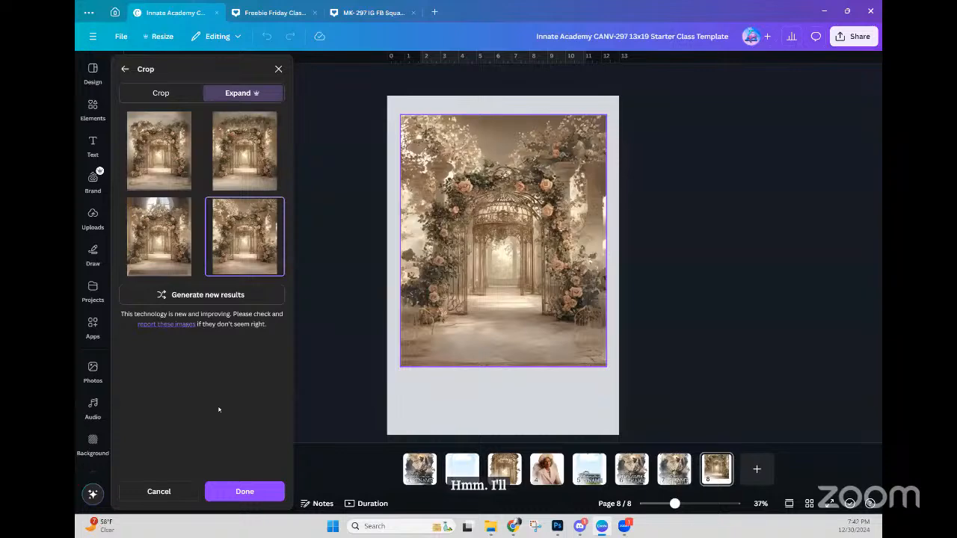
left_click(245, 495)
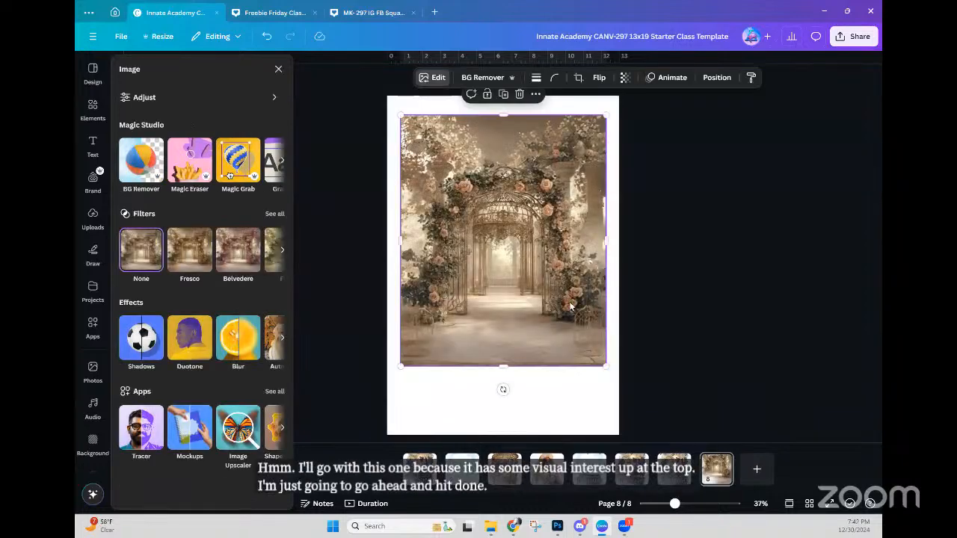
left_click(506, 314)
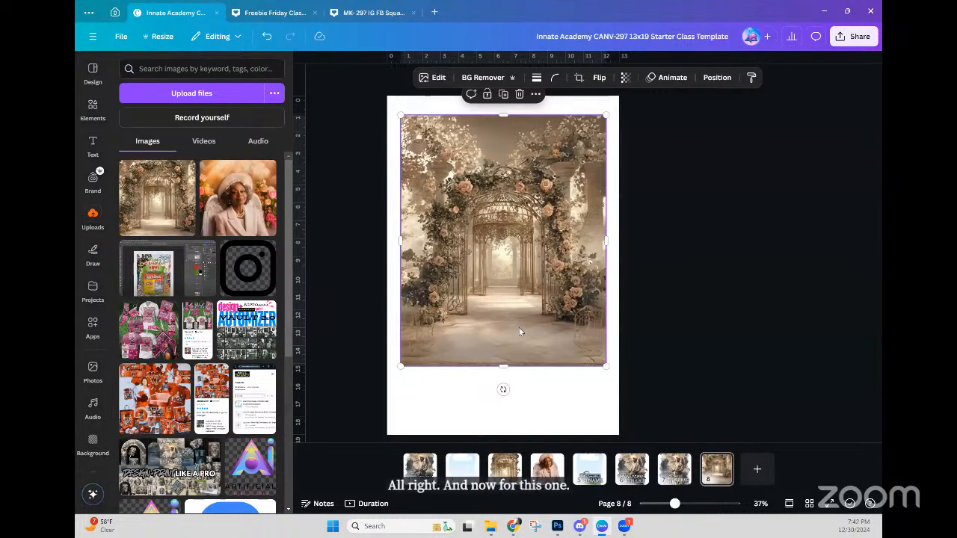
Step: Duplicate the expanded arch image and shift the copy down and left
right_click(520, 331)
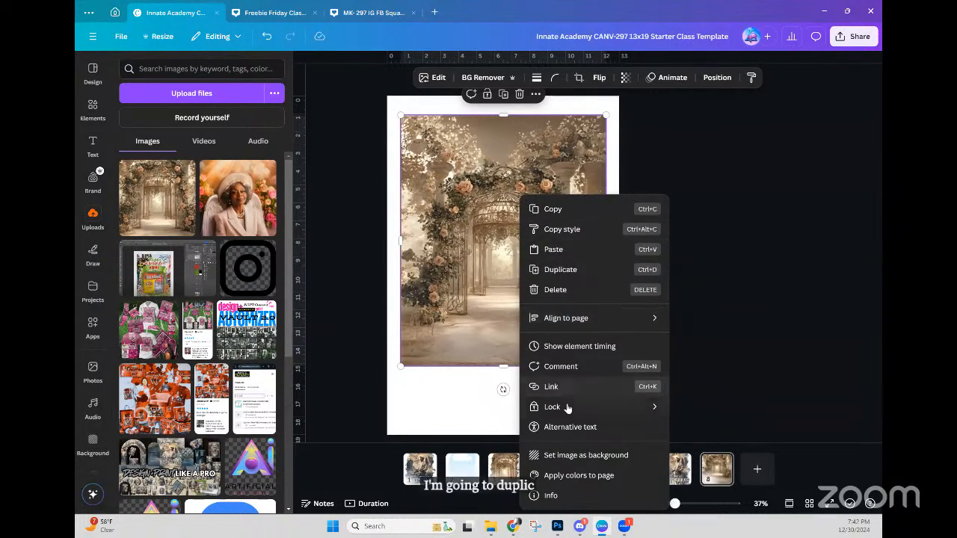
left_click(560, 269)
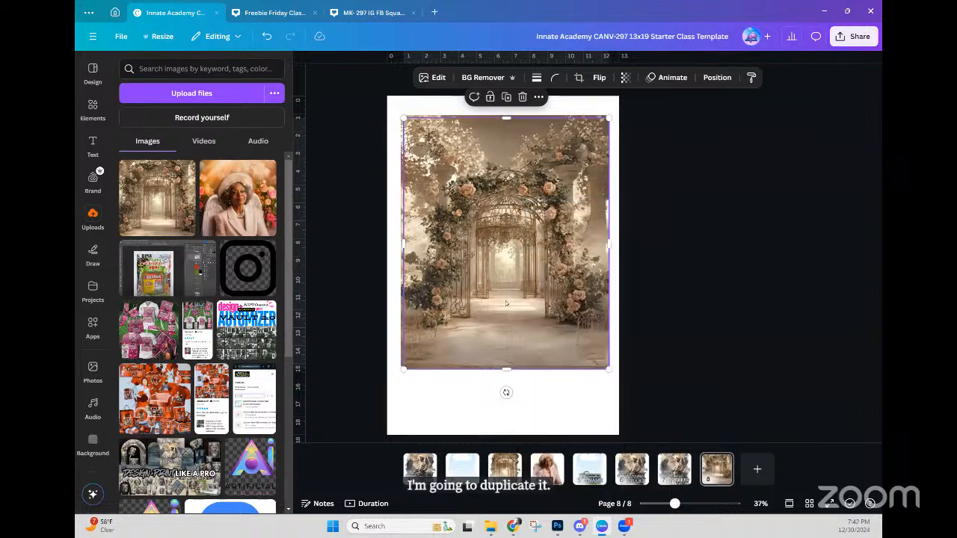
left_click_drag(499, 352, 530, 325)
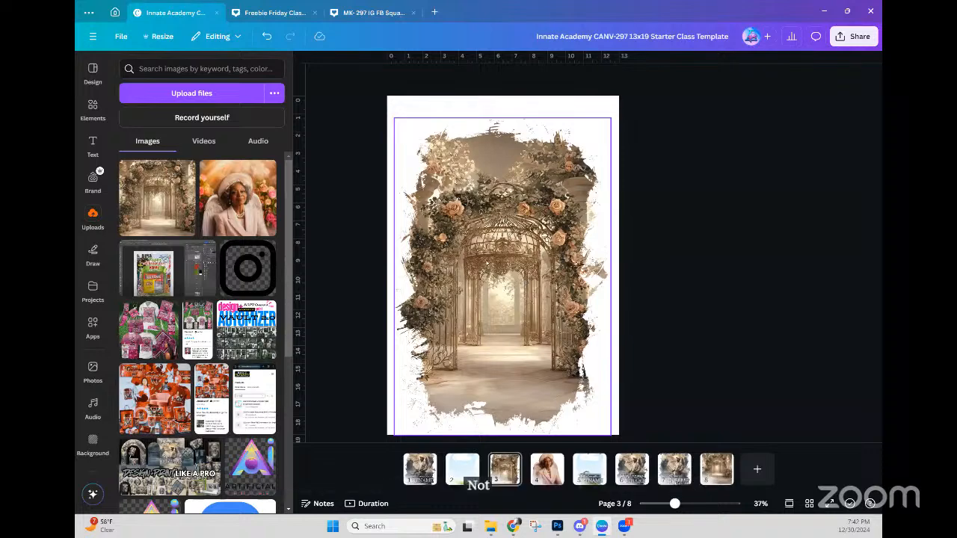
Step: Enlarge the arch photo inside page 3's torn-paper frame and nudge it slightly left
left_click(492, 307)
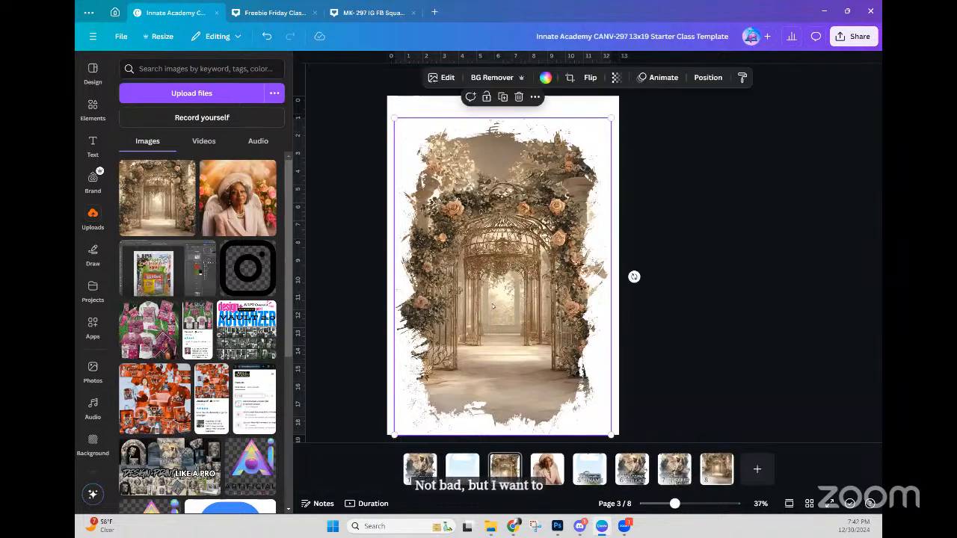
double_click(492, 307)
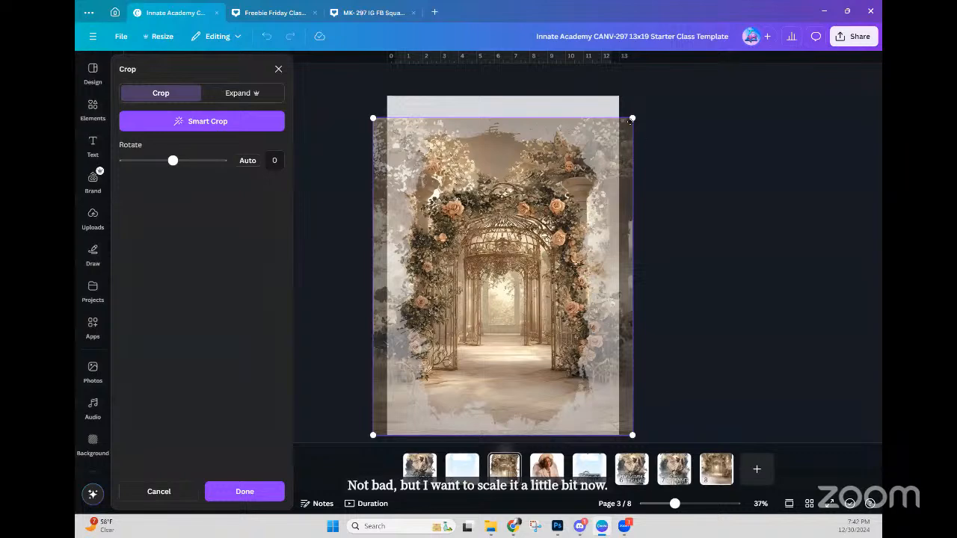
left_click_drag(632, 118, 651, 96)
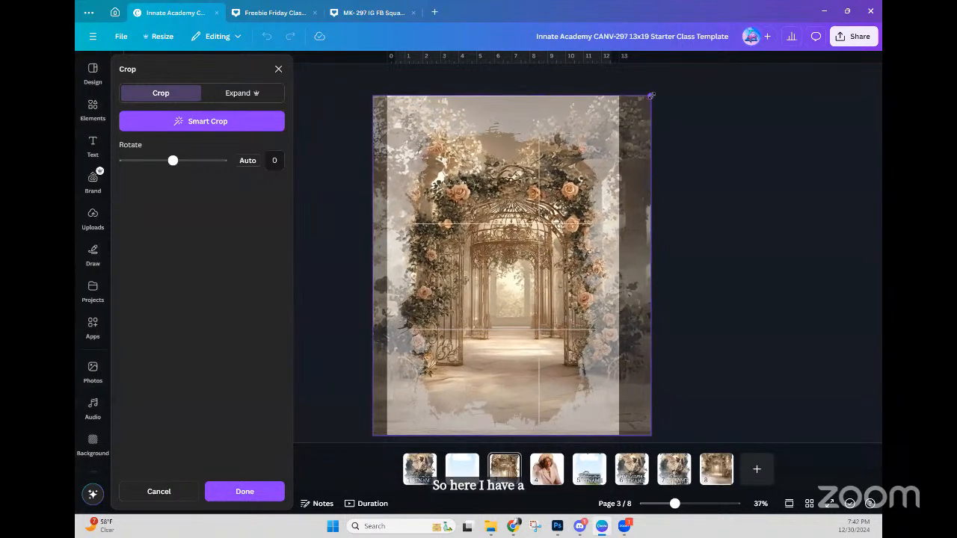
left_click_drag(519, 181, 511, 180)
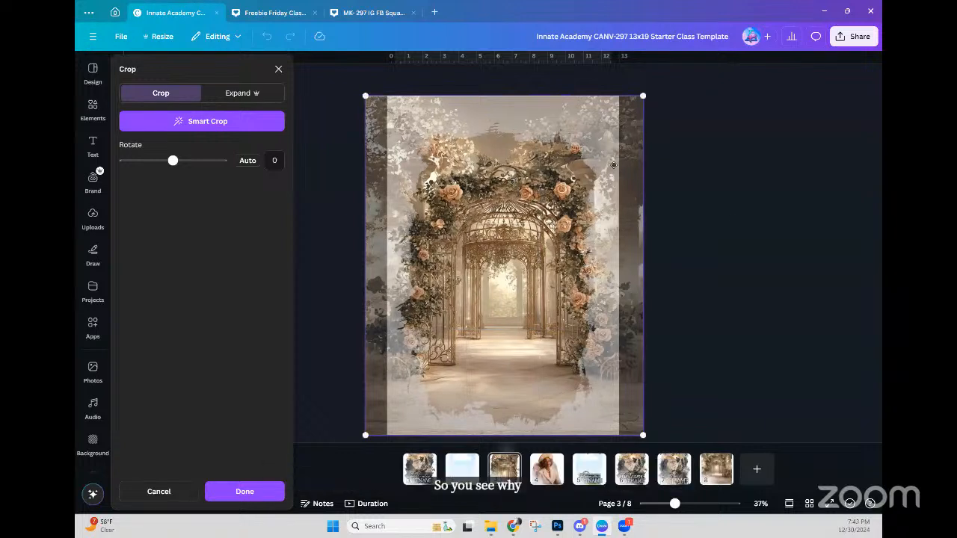
left_click(719, 406)
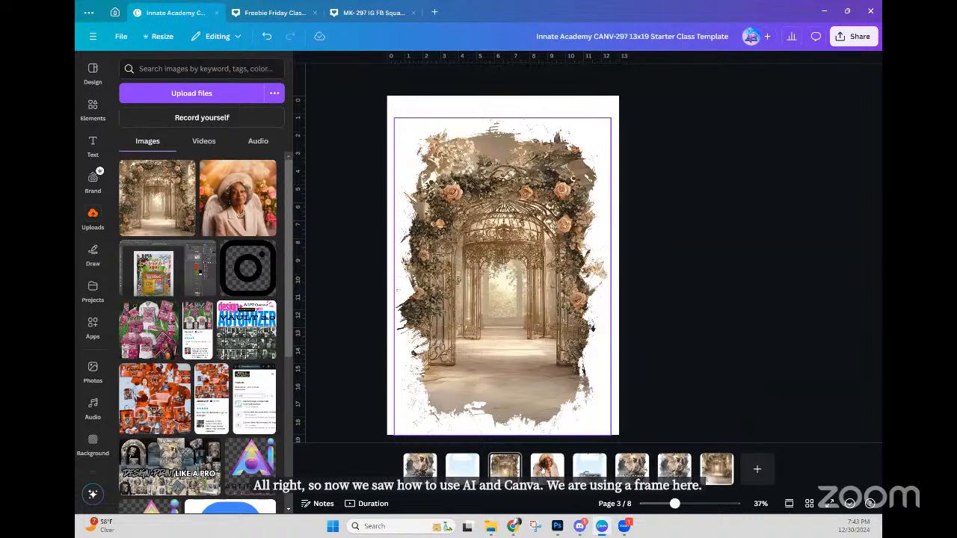
Step: Copy the angel portrait from page 4
left_click(546, 469)
left_click(512, 313)
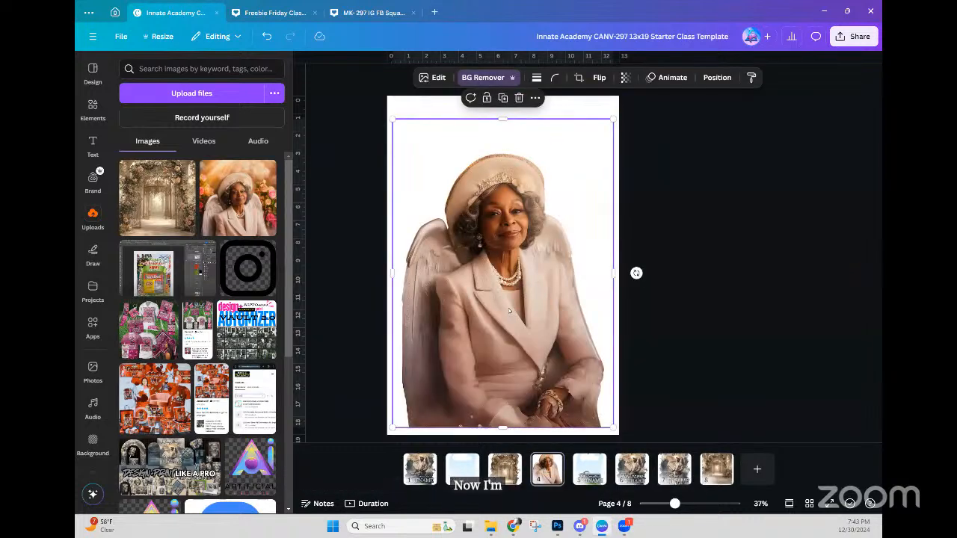
right_click(509, 197)
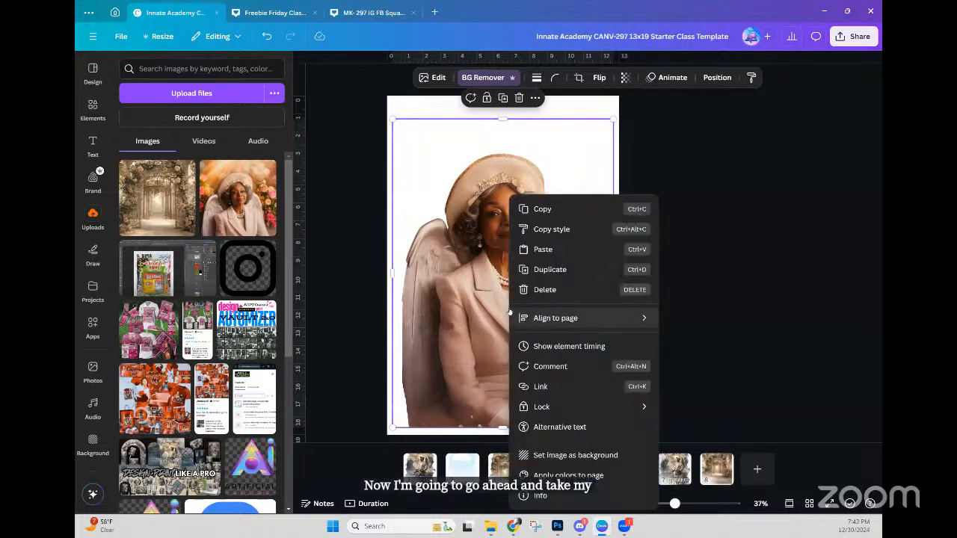
left_click(540, 209)
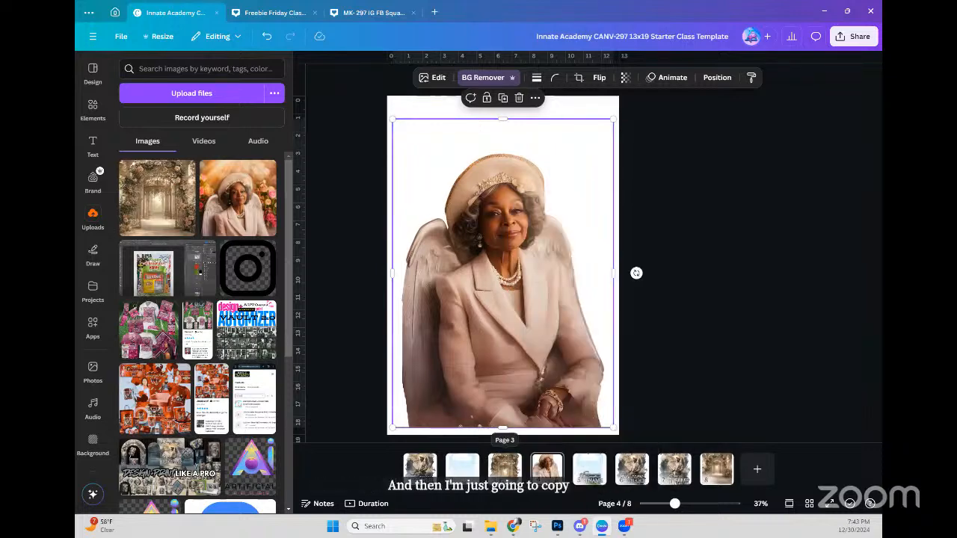
Step: Paste the angel portrait onto page 3, shrink it, and position it over the arch frame
left_click(505, 469)
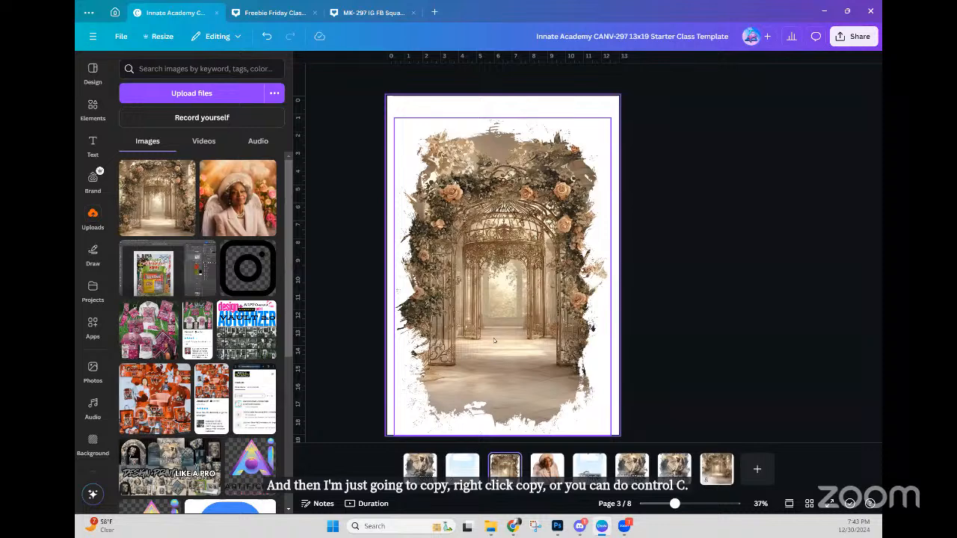
right_click(494, 341)
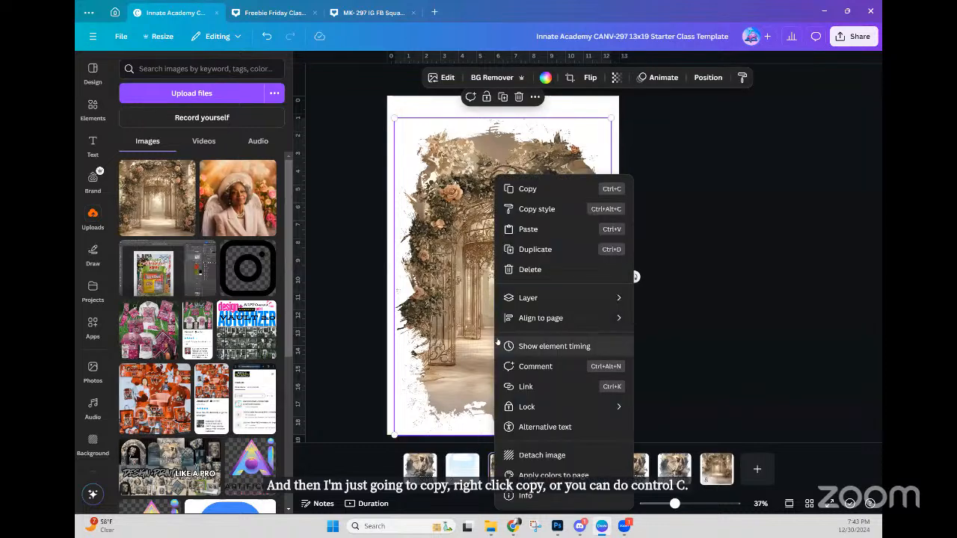
left_click(535, 232)
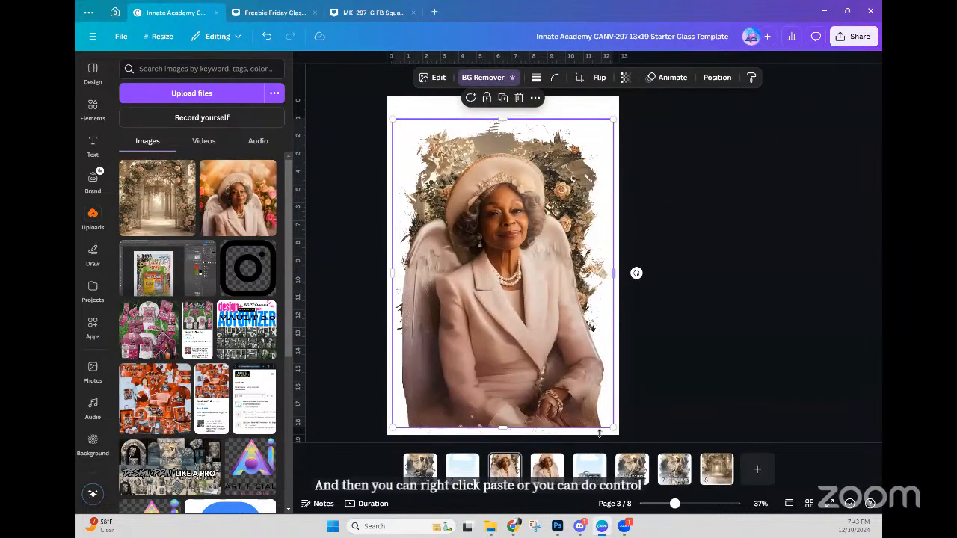
left_click_drag(617, 431, 553, 373)
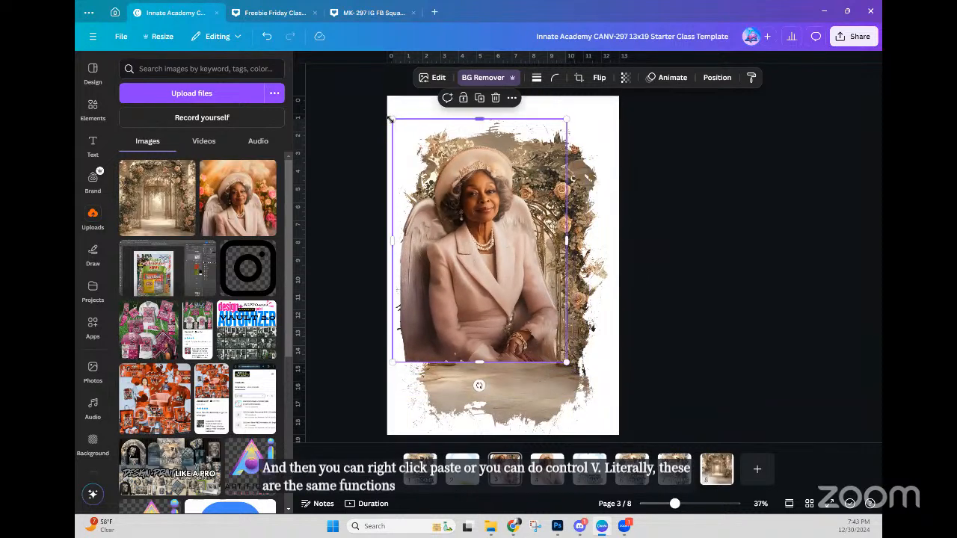
left_click_drag(410, 133, 434, 159)
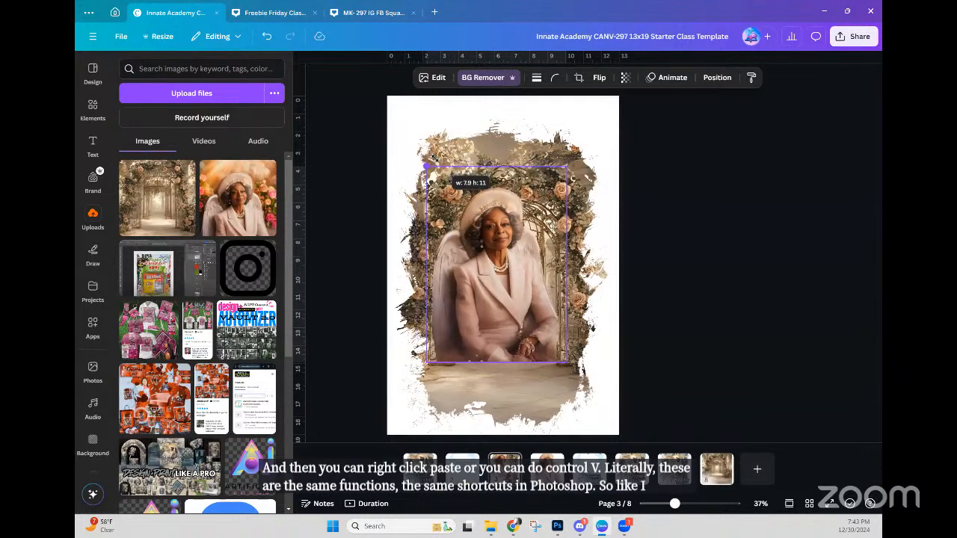
left_click_drag(523, 306, 522, 329)
left_click_drag(514, 283, 526, 330)
Step: Enlarge the arch photo inside the torn-paper frame and shift it slightly left
left_click(535, 299)
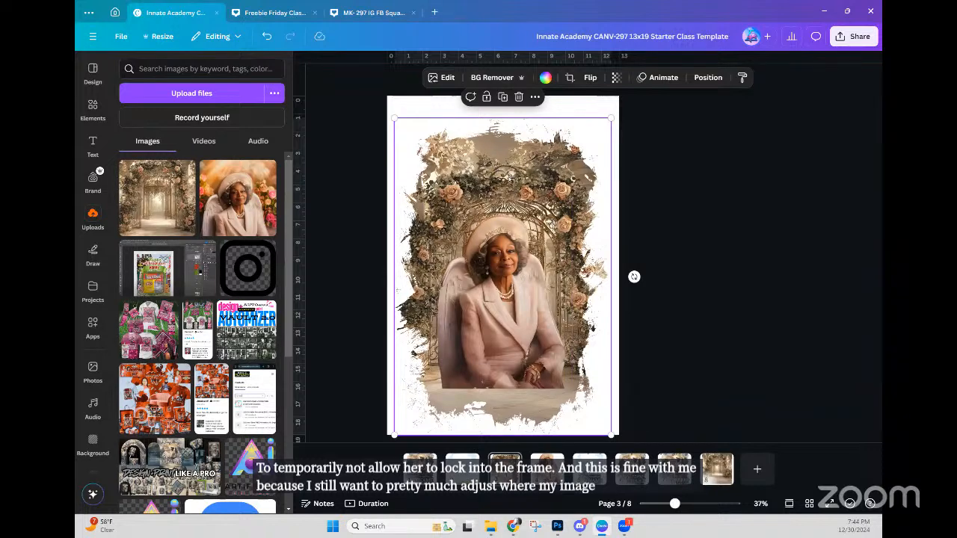
double_click(510, 177)
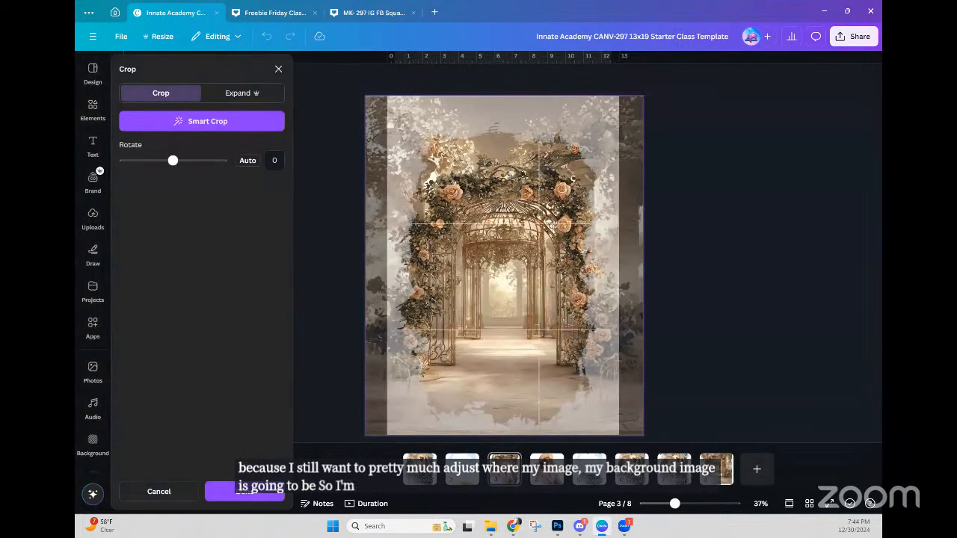
left_click_drag(643, 95, 656, 78)
left_click_drag(504, 146, 493, 147)
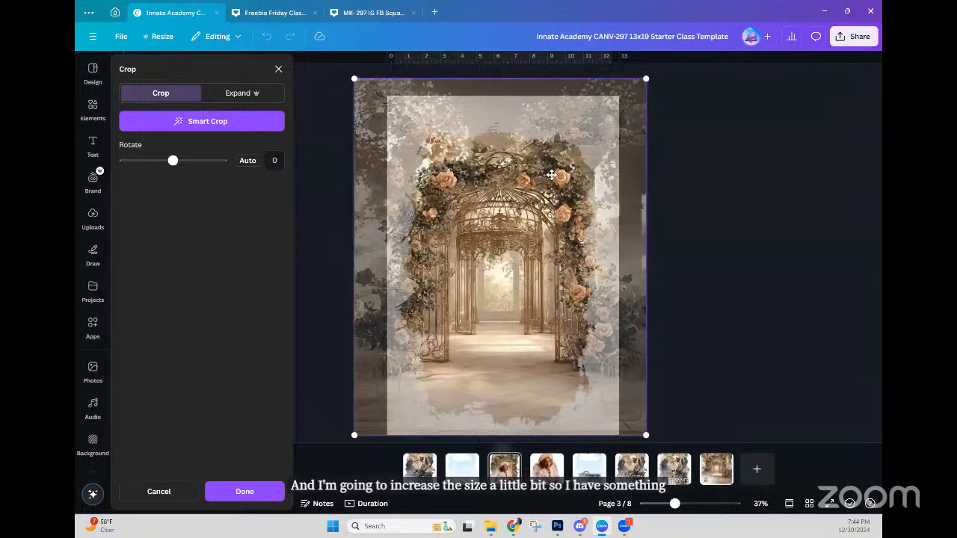
left_click(715, 246)
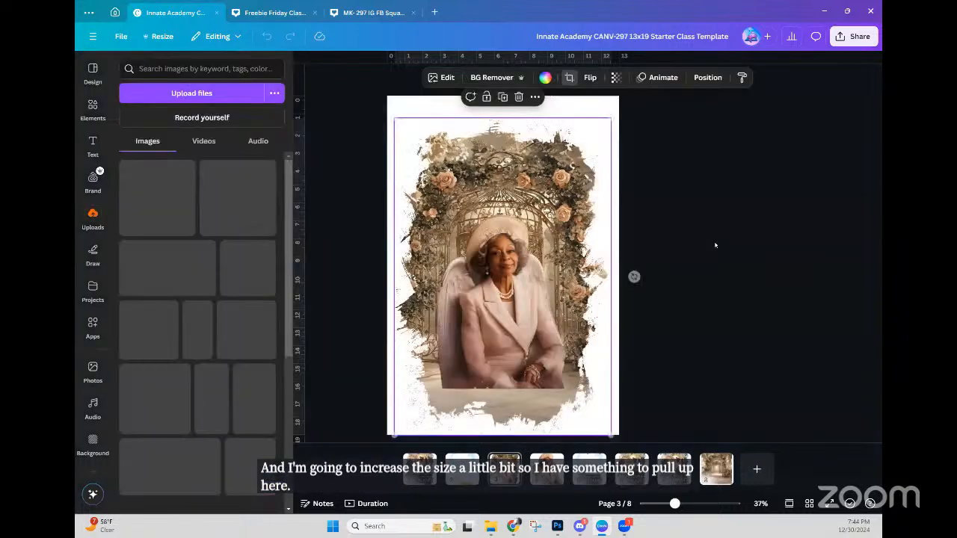
left_click(715, 243)
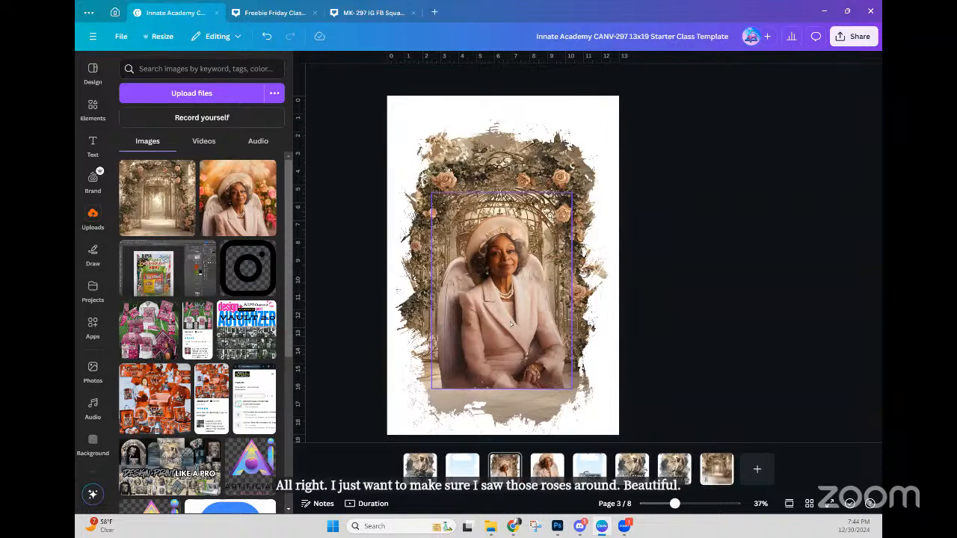
Step: Move the angel portrait out to the right edge of the frame
left_click(511, 191)
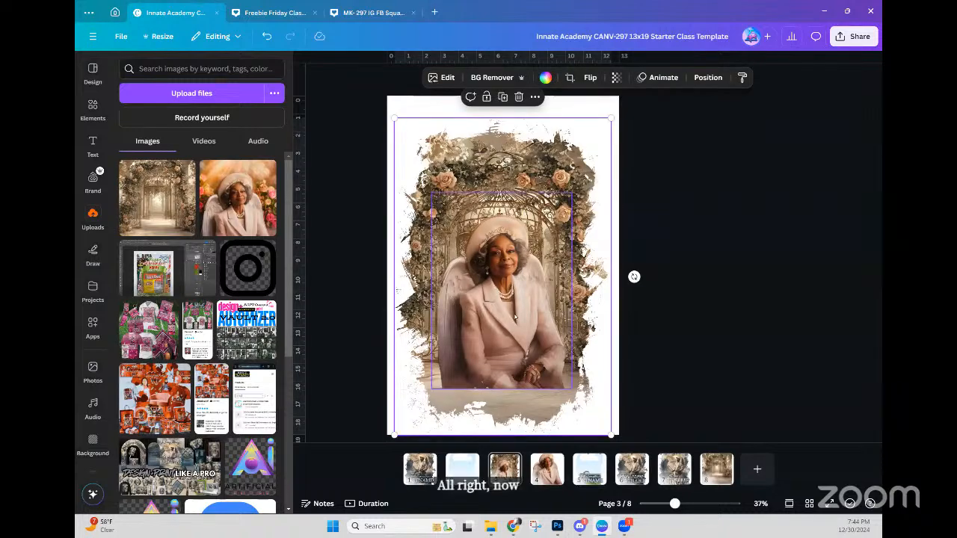
left_click(521, 237)
left_click_drag(521, 237, 647, 311)
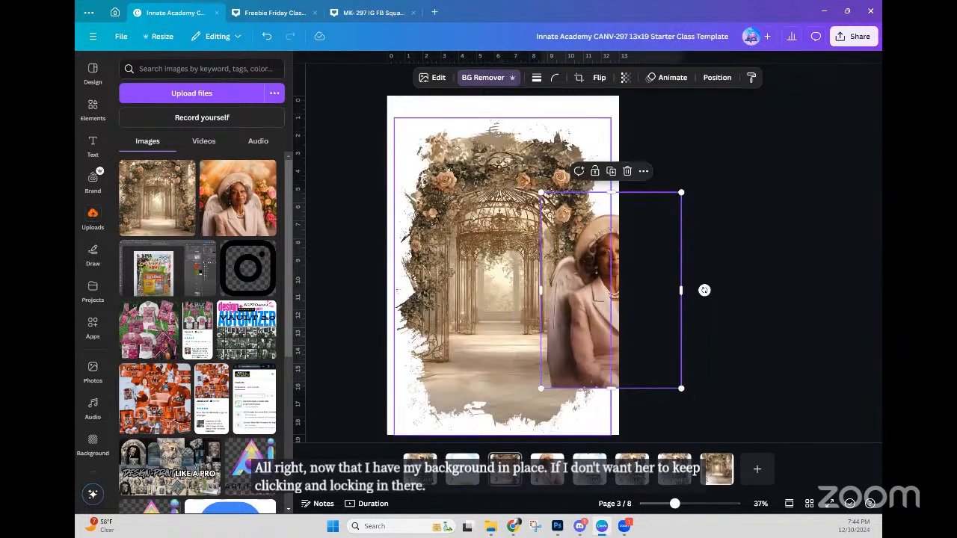
Step: Lock the rose birdcage arch image layer on page 3 so it can't be moved
left_click(489, 213)
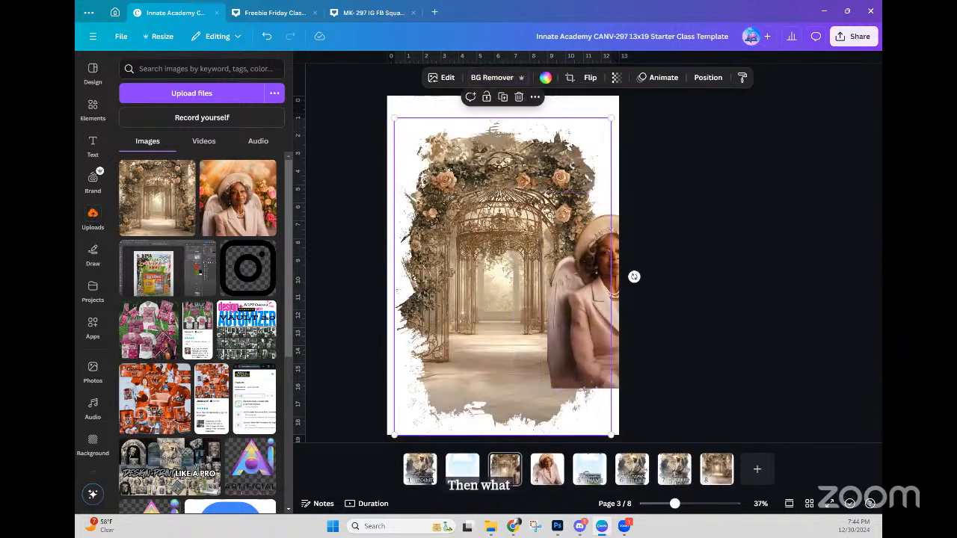
left_click(707, 77)
left_click(246, 95)
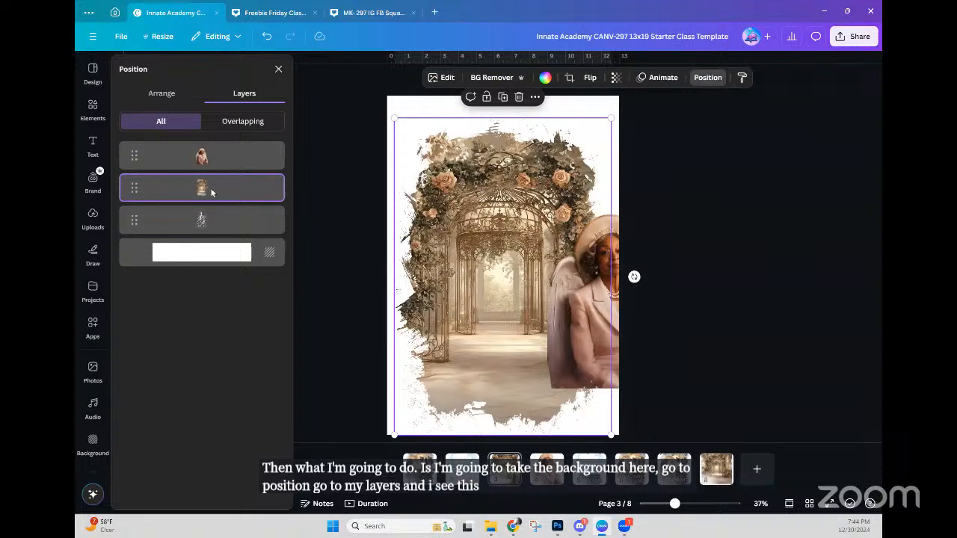
right_click(232, 192)
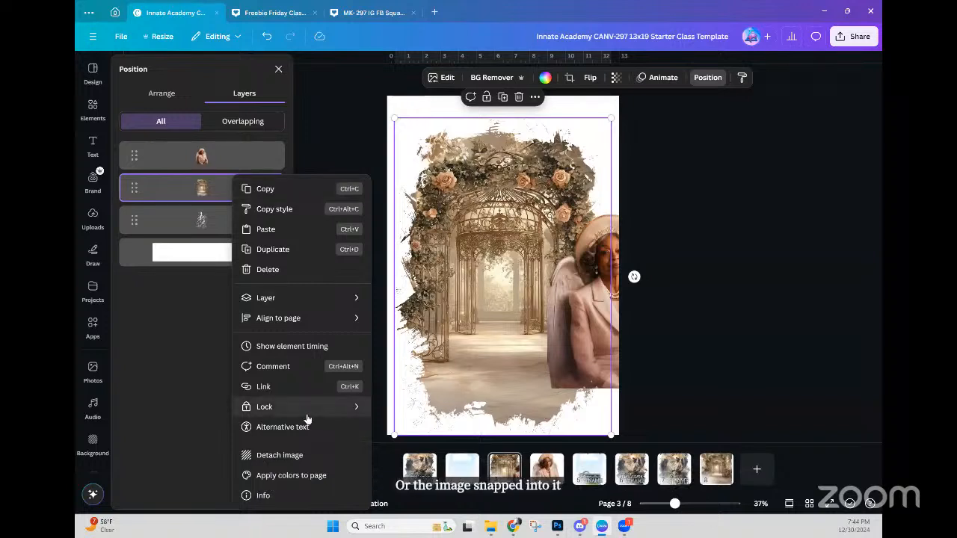
mouse_move(305, 413)
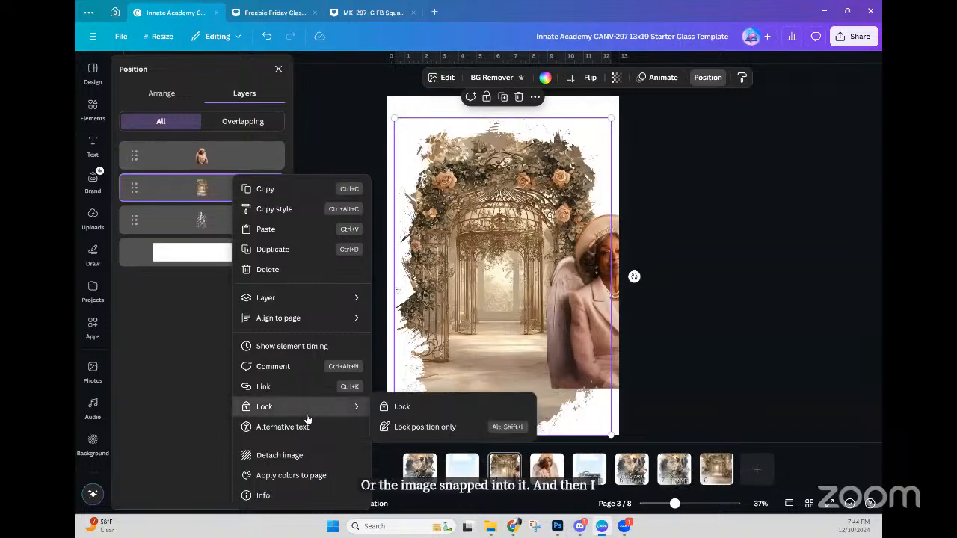
left_click(400, 410)
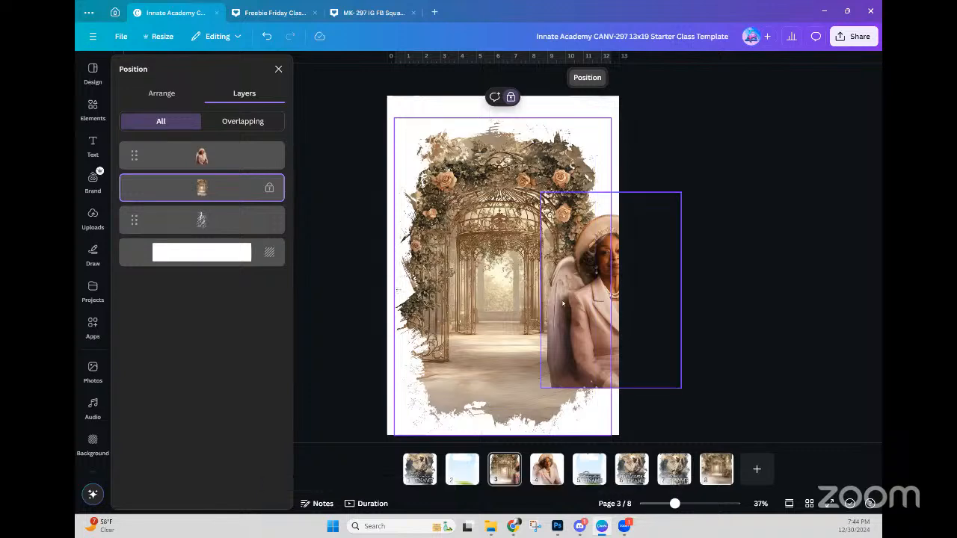
left_click(700, 284)
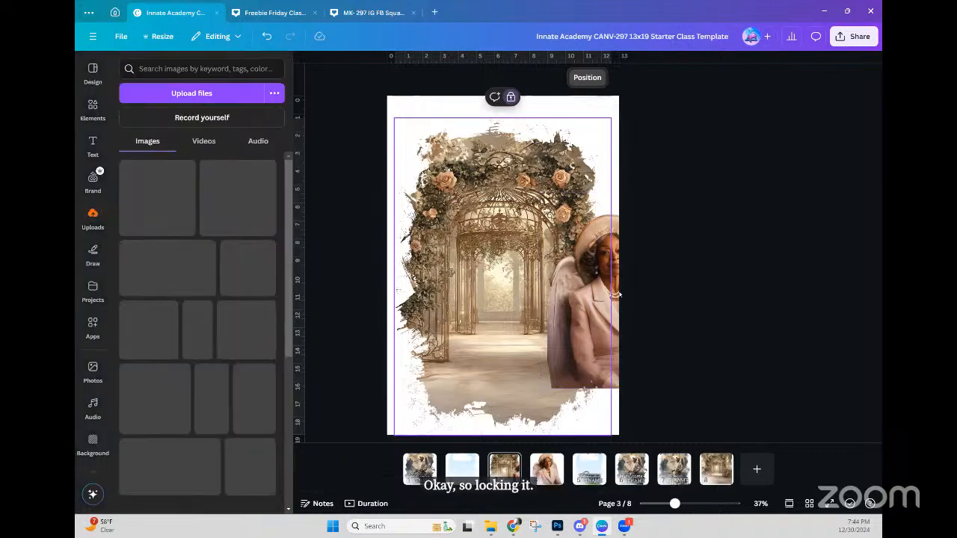
Step: Drag the angel portrait from the page's right edge into the centre of the arch
left_click_drag(591, 319, 485, 326)
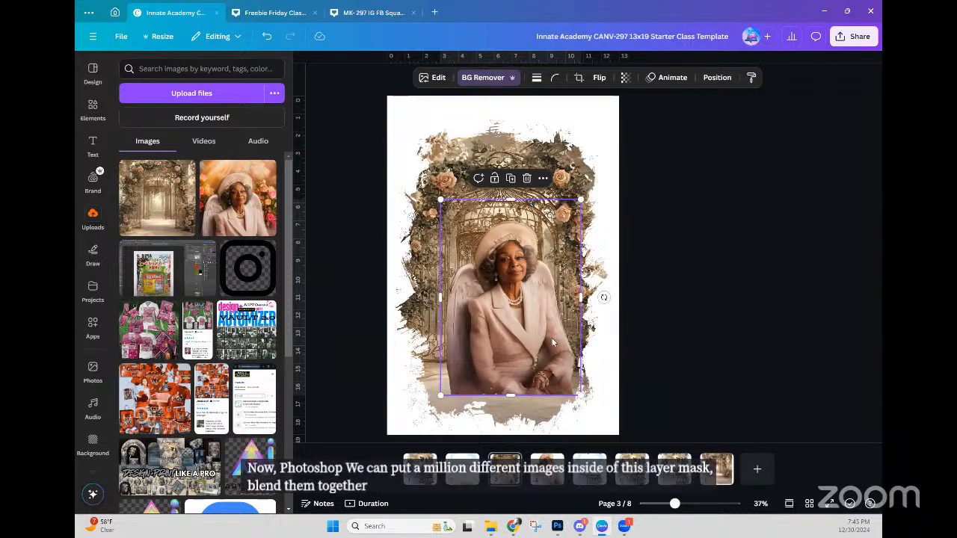
mouse_move(529, 335)
left_mouse_down()
mouse_move(512, 318)
mouse_move(520, 324)
left_mouse_up()
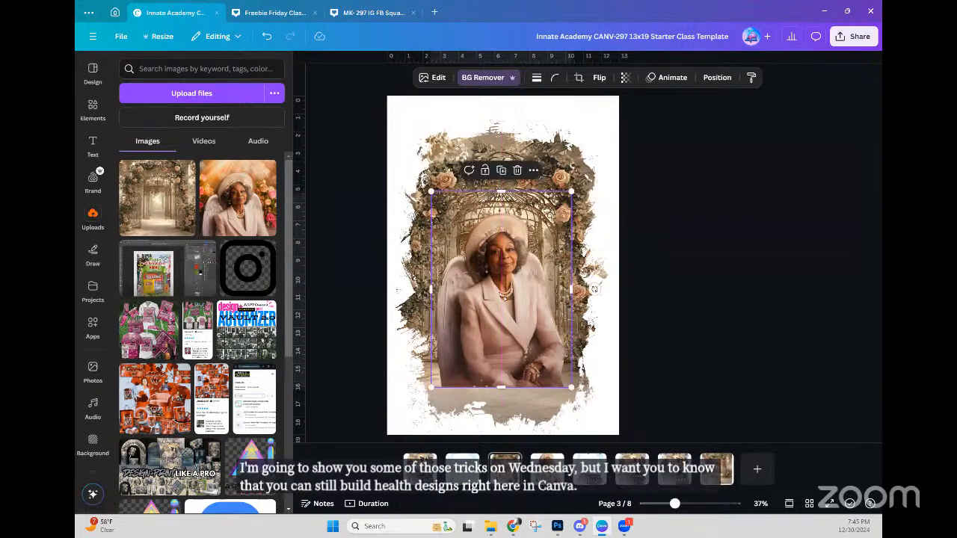
left_click(697, 289)
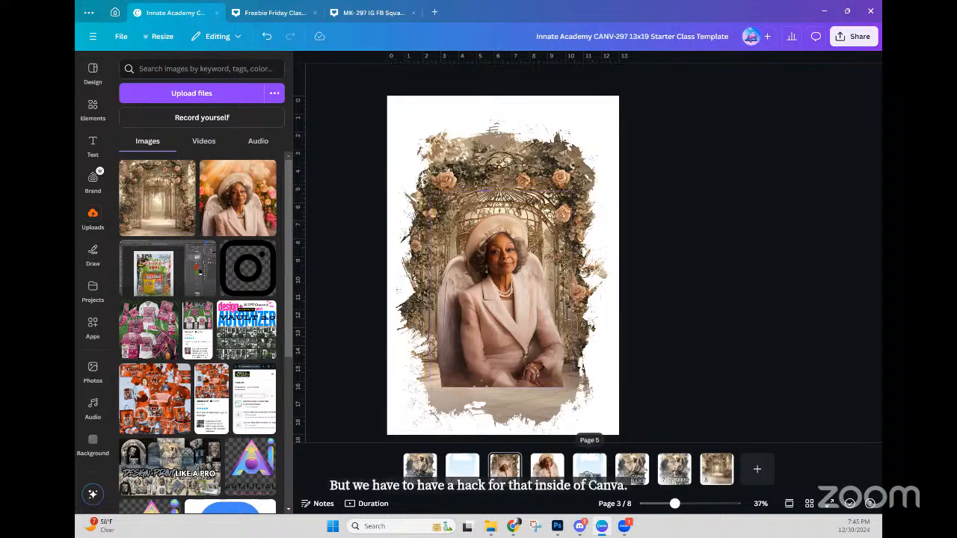
Step: On page 5, bring the blurred dark fade layer to the top and move it up
left_click(589, 468)
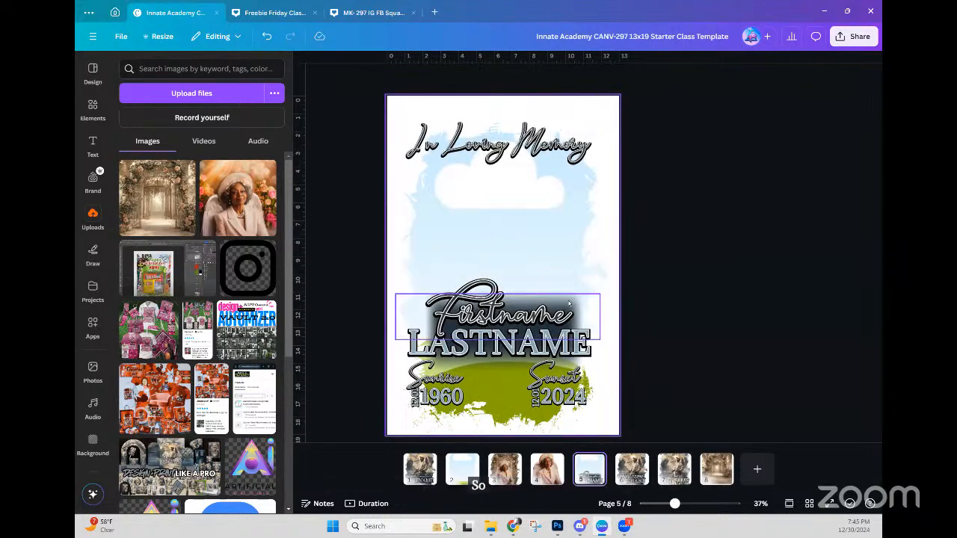
left_click(571, 302)
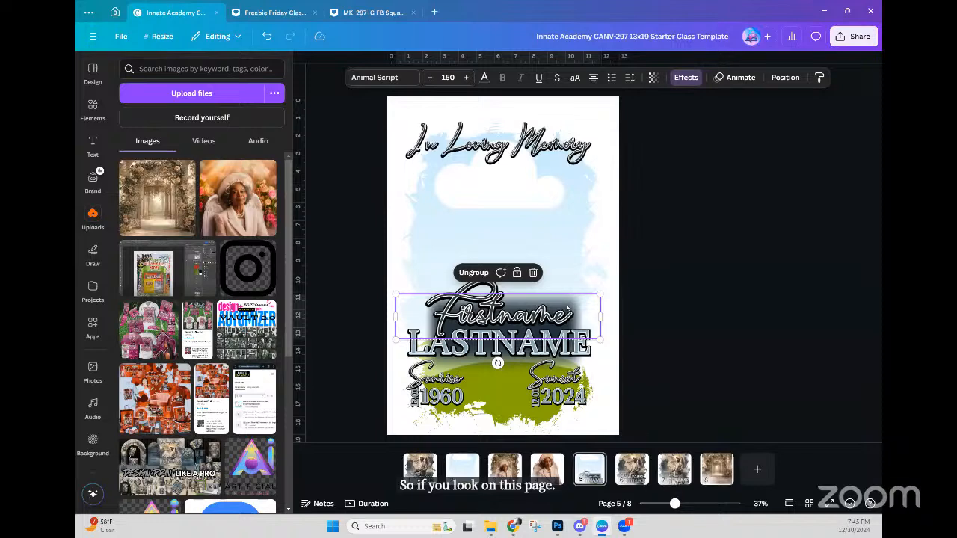
left_click(785, 78)
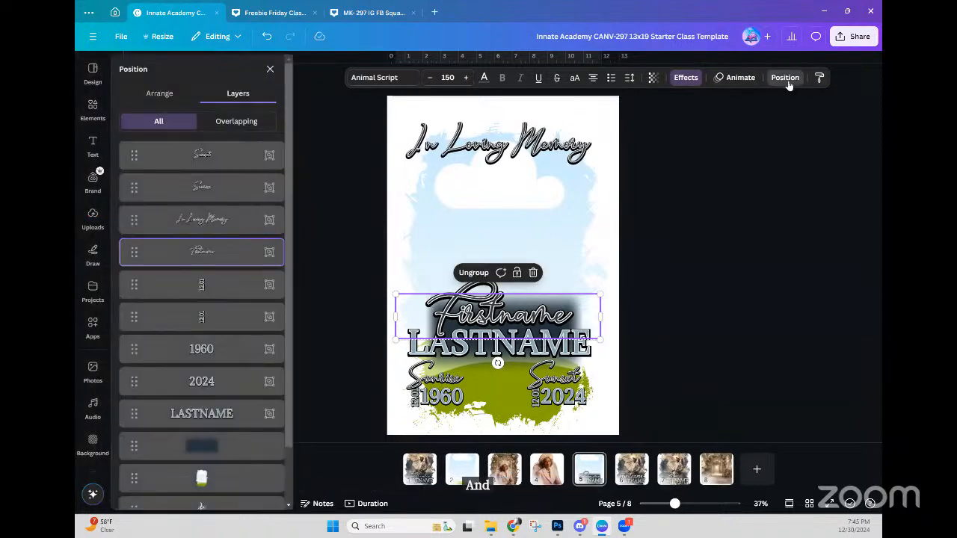
left_click(233, 445)
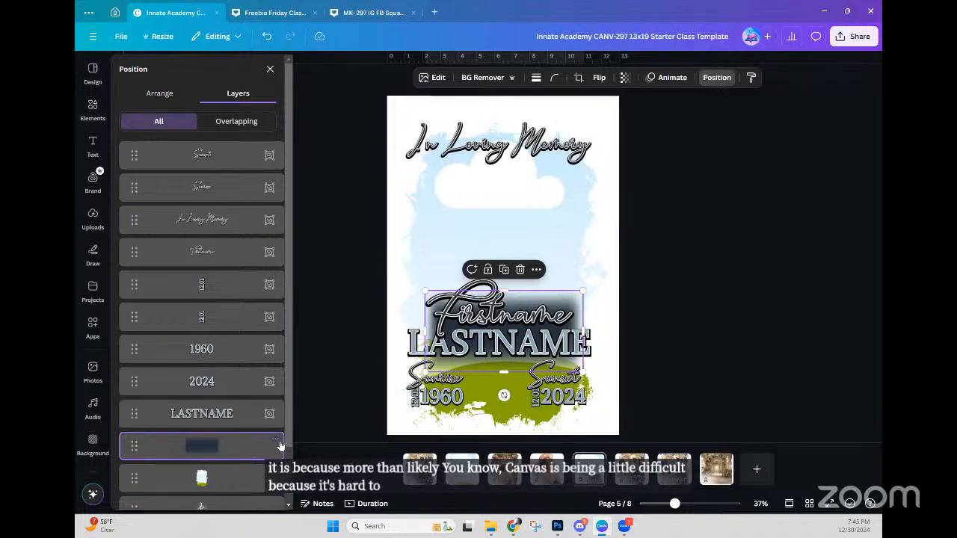
left_click_drag(253, 446, 254, 149)
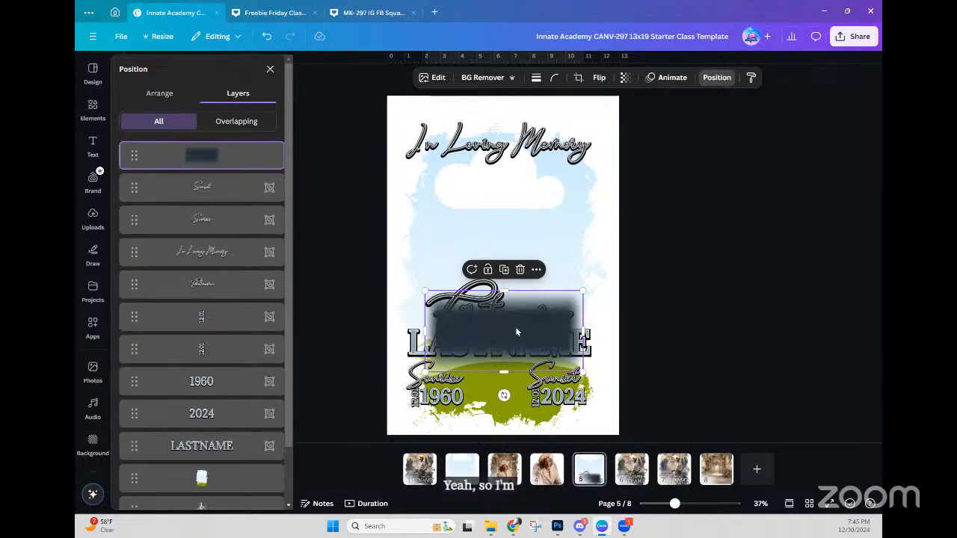
left_click_drag(515, 327, 510, 228)
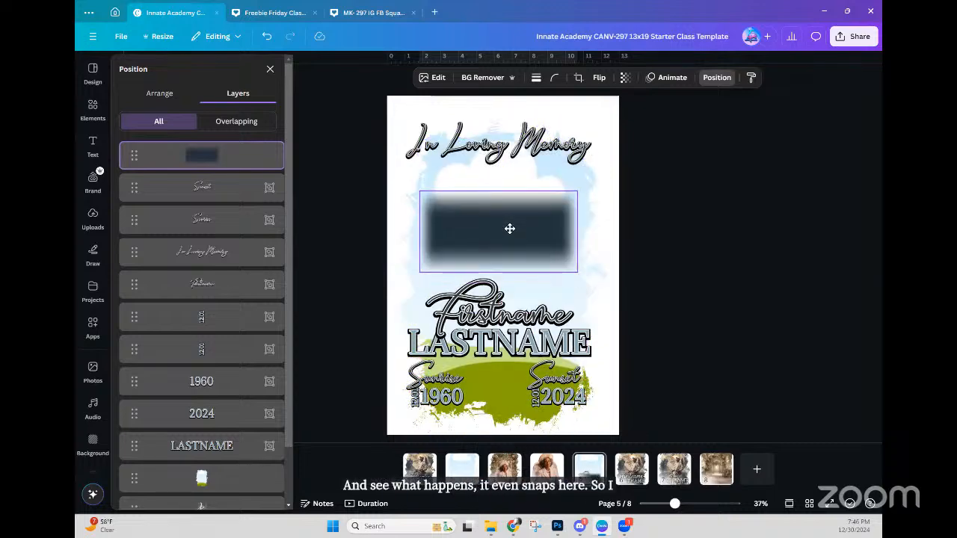
left_click(719, 277)
Step: Copy the dark blurred fade block and go back to page 3
left_click(459, 256)
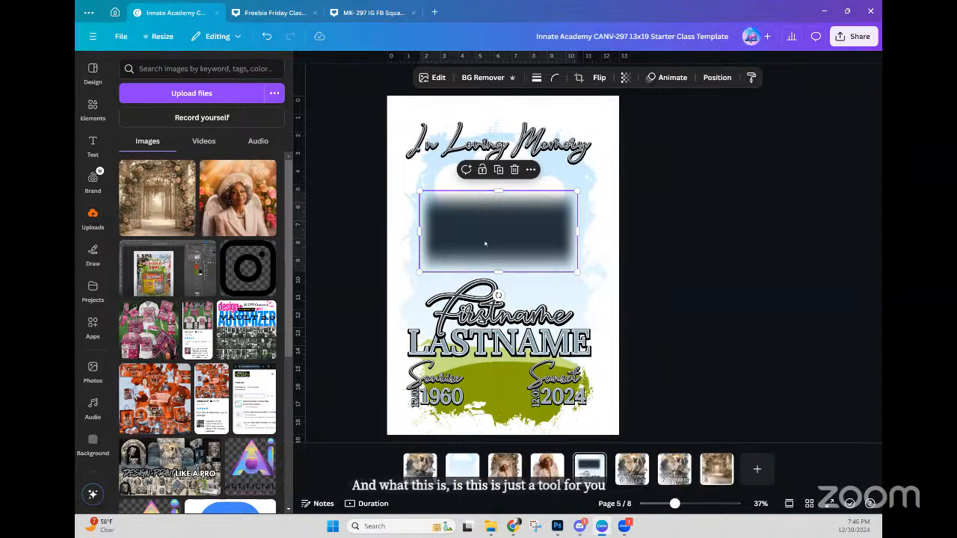
right_click(484, 244)
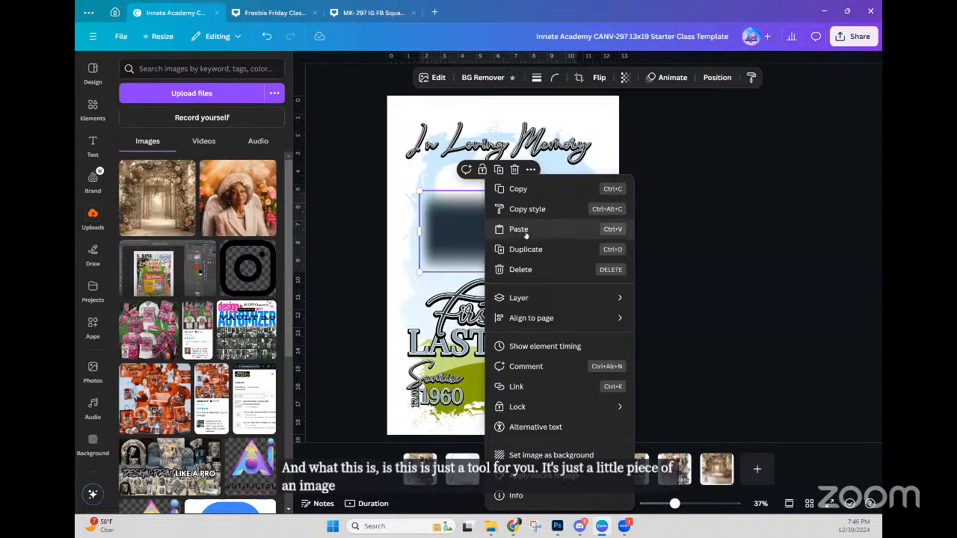
left_click(518, 189)
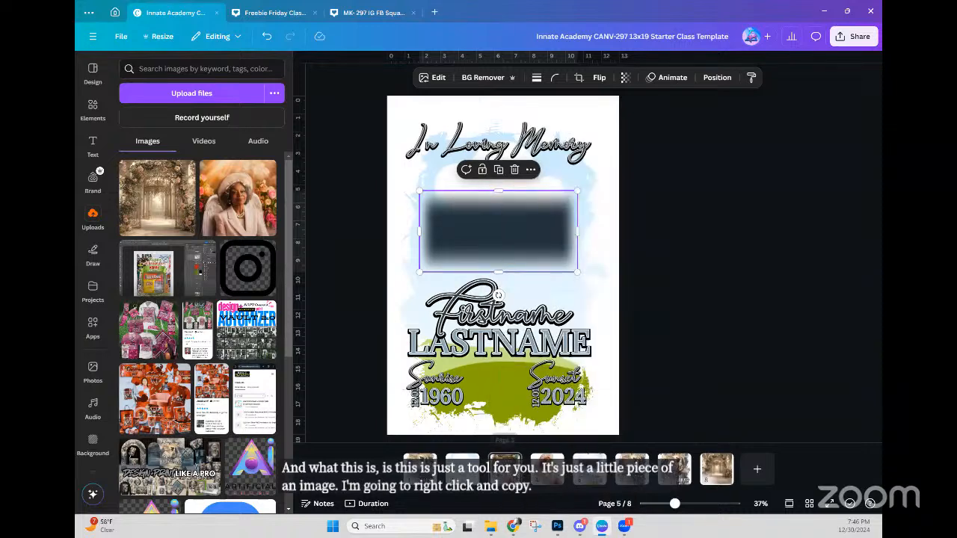
left_click(505, 469)
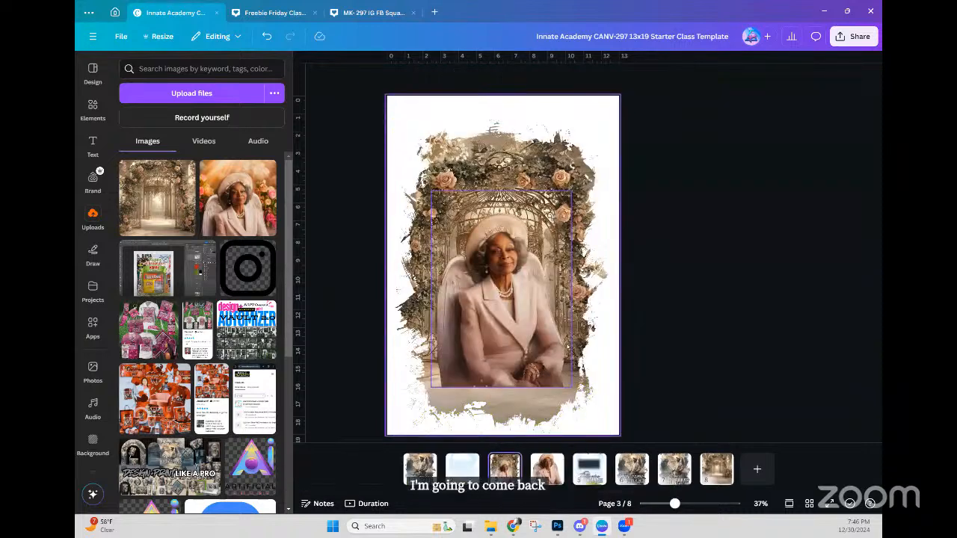
Step: Paste the dark fade onto page 3 and drag it over the portrait's lower half
right_click(597, 328)
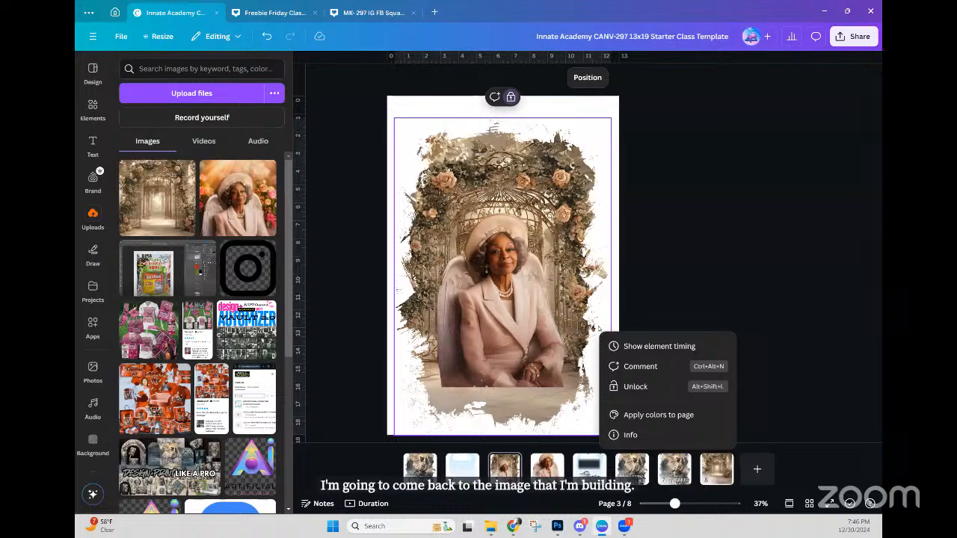
right_click(527, 334)
left_click(521, 290)
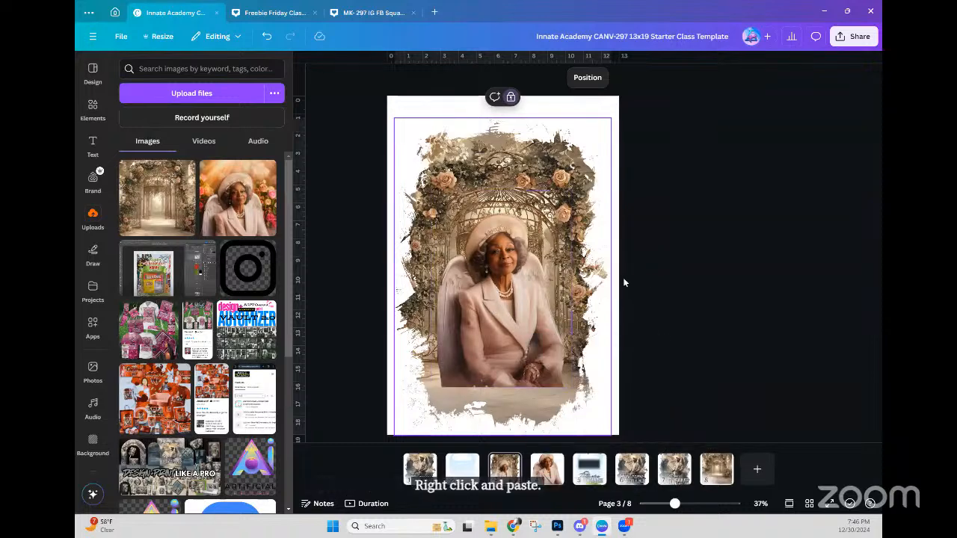
left_click(509, 295)
right_click(503, 175)
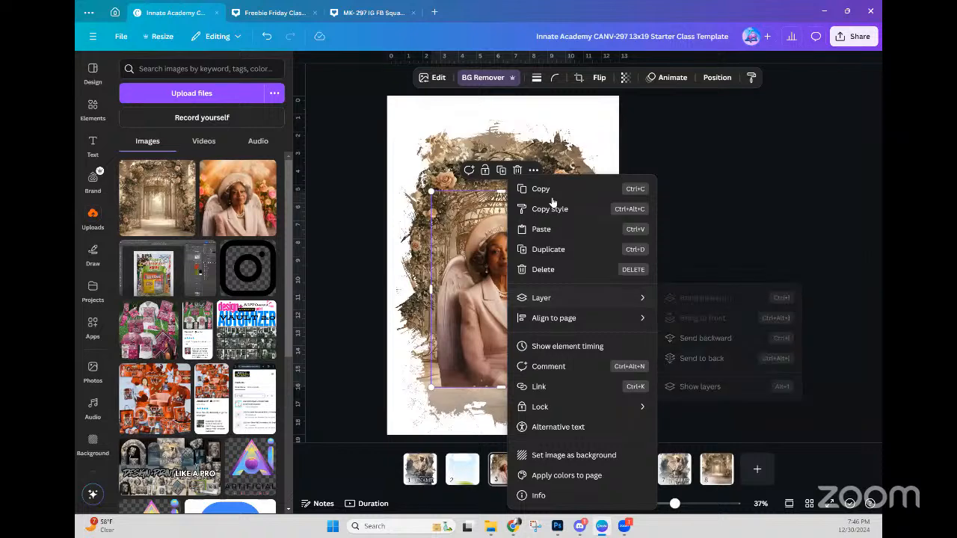
left_click(542, 229)
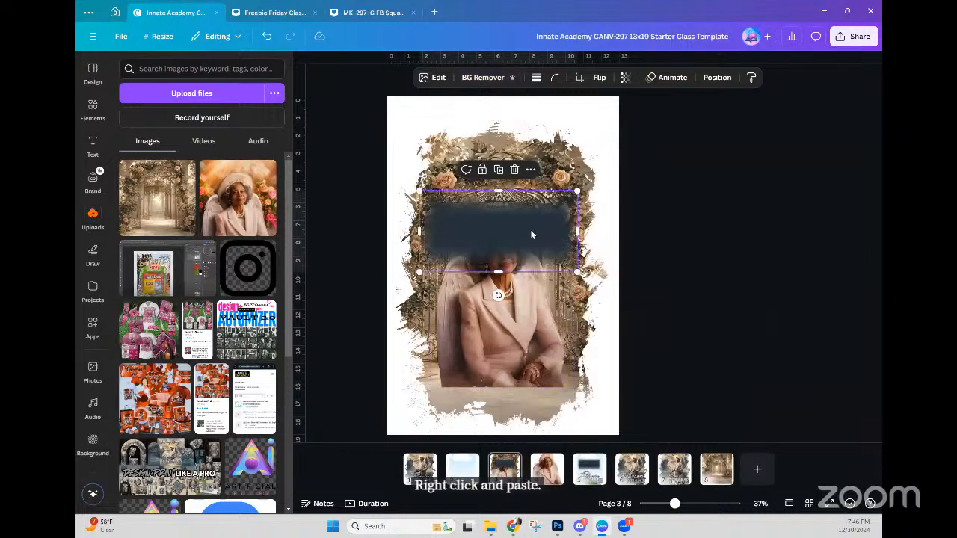
left_click_drag(528, 233, 535, 362)
Step: Trim the fade's left and right sides to the portrait's width and nudge it lower
left_click_drag(582, 320, 577, 323)
left_click_drag(423, 323, 426, 325)
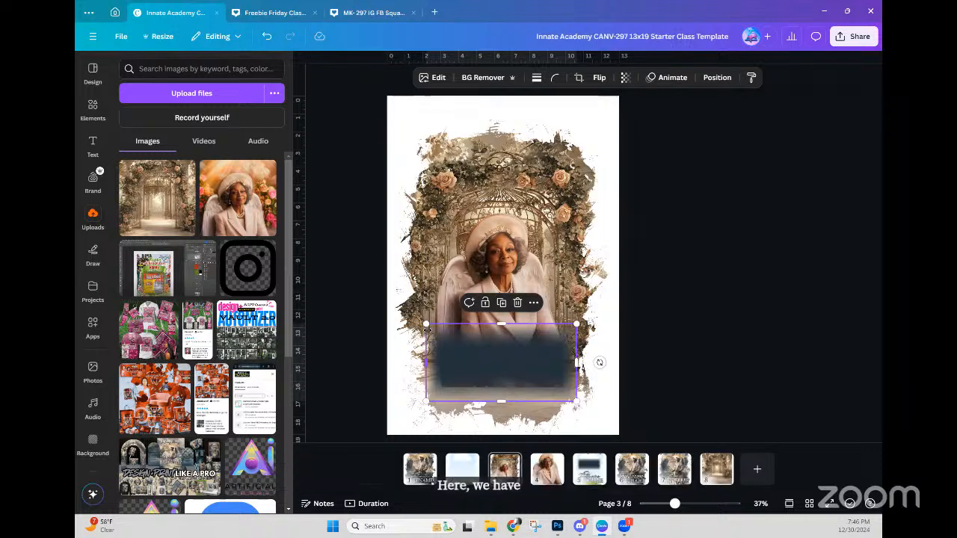
left_click_drag(507, 361, 507, 369)
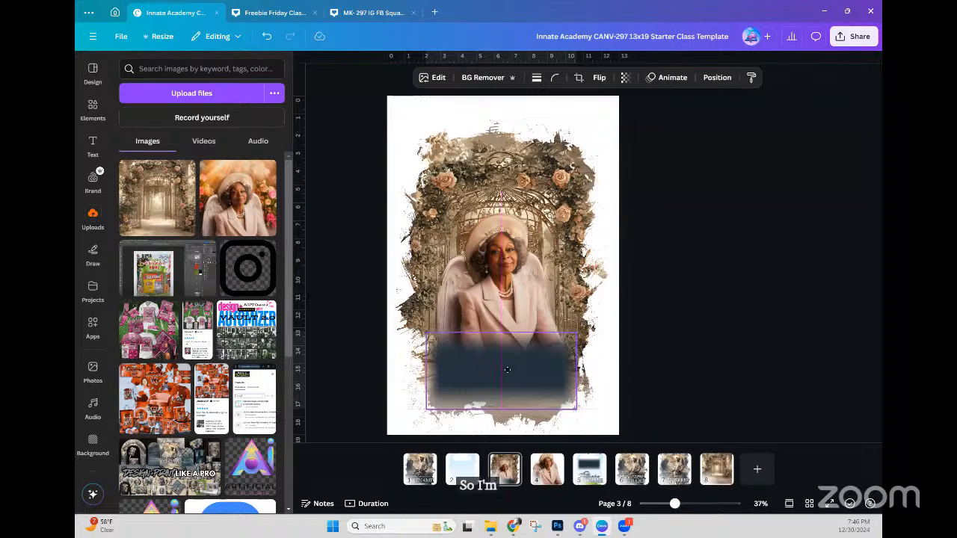
left_click_drag(508, 372, 508, 373)
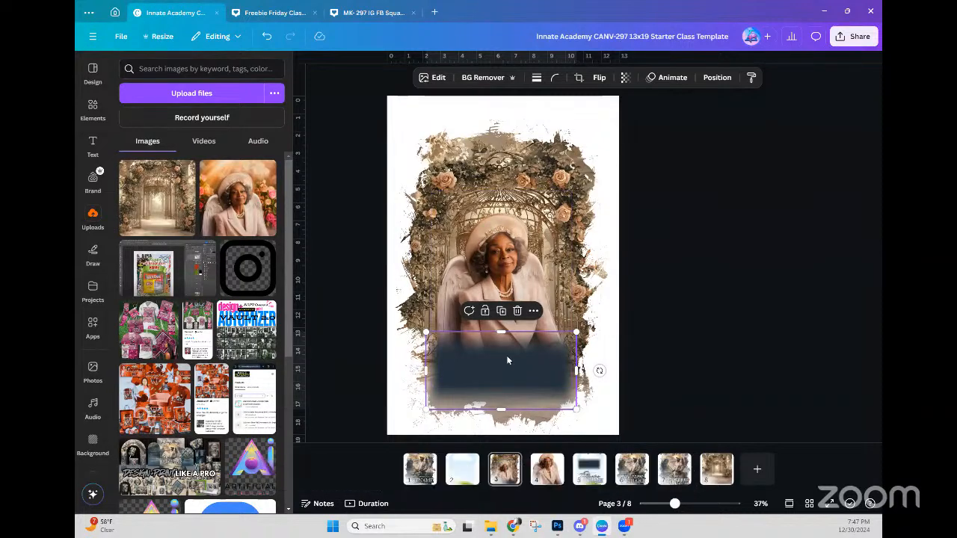
Step: Select the angel portrait at 75% zoom and show its Adjust colour and light settings
left_click(514, 276)
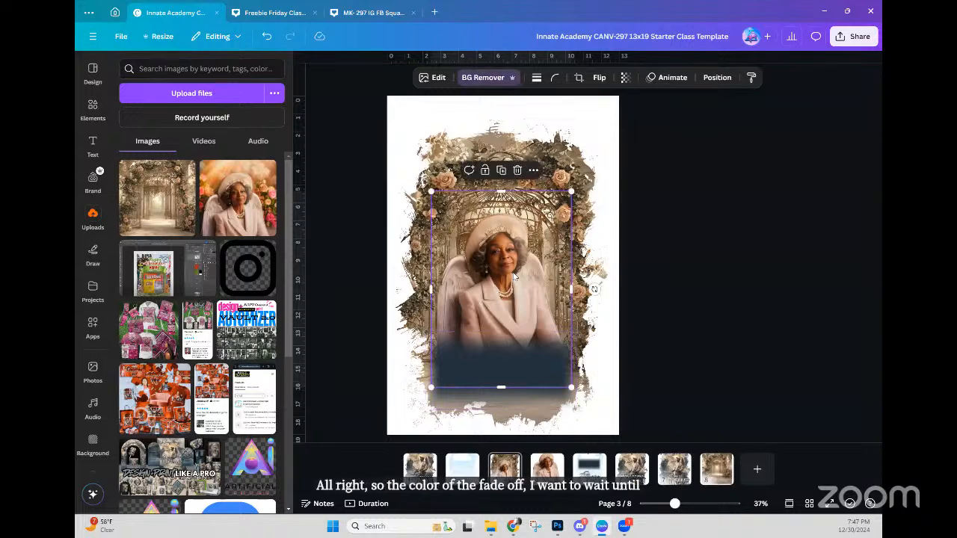
scroll(513, 276, "up", 5)
scroll(511, 303, "up", 3)
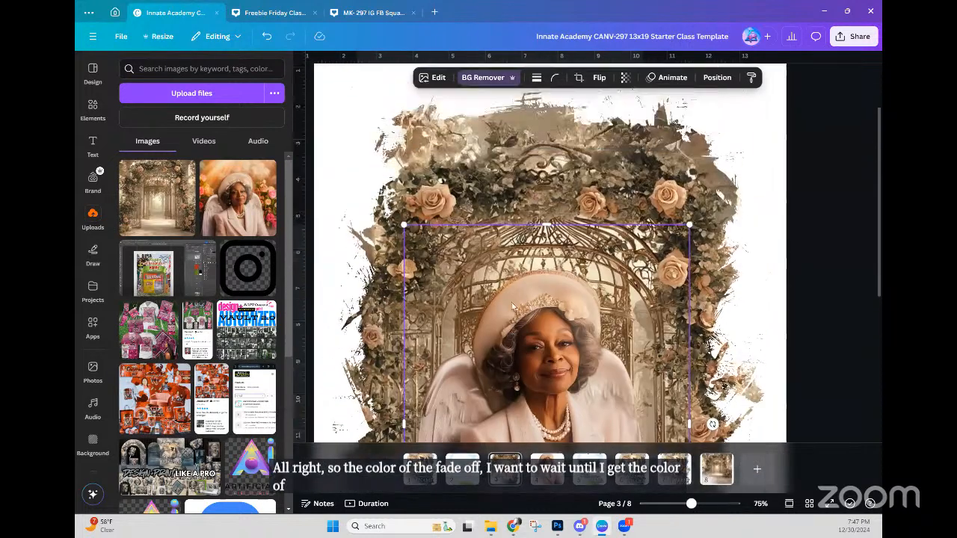
scroll(511, 304, "down", 2)
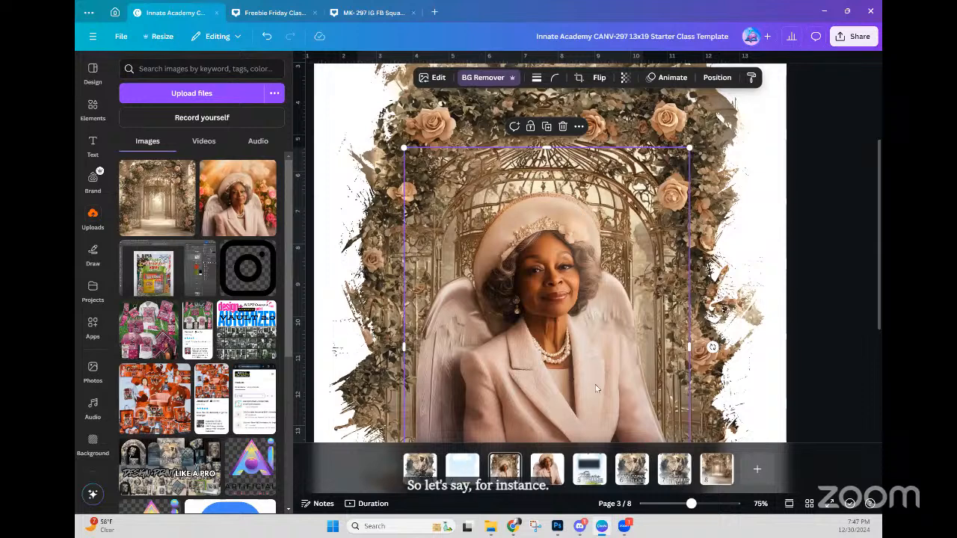
left_click(434, 78)
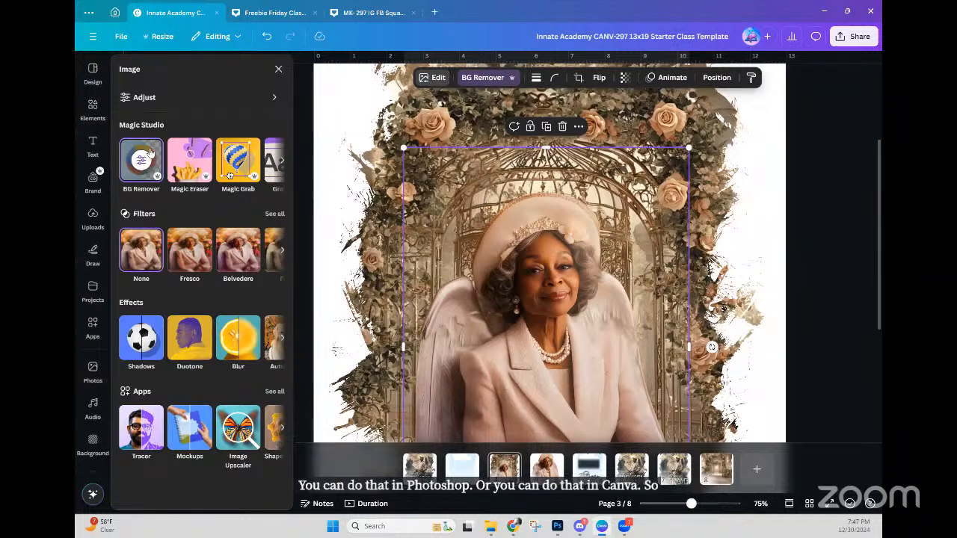
left_click(155, 99)
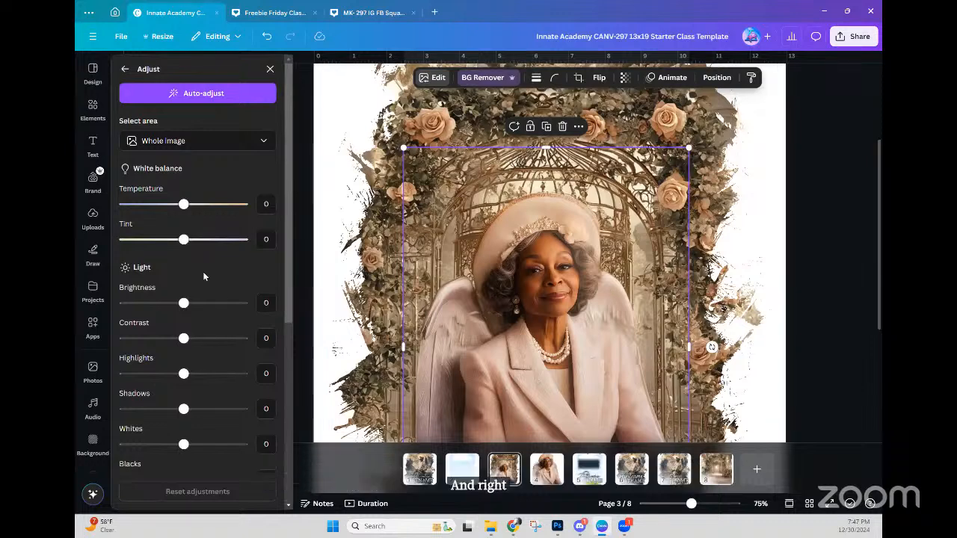
scroll(203, 269, "down", 5)
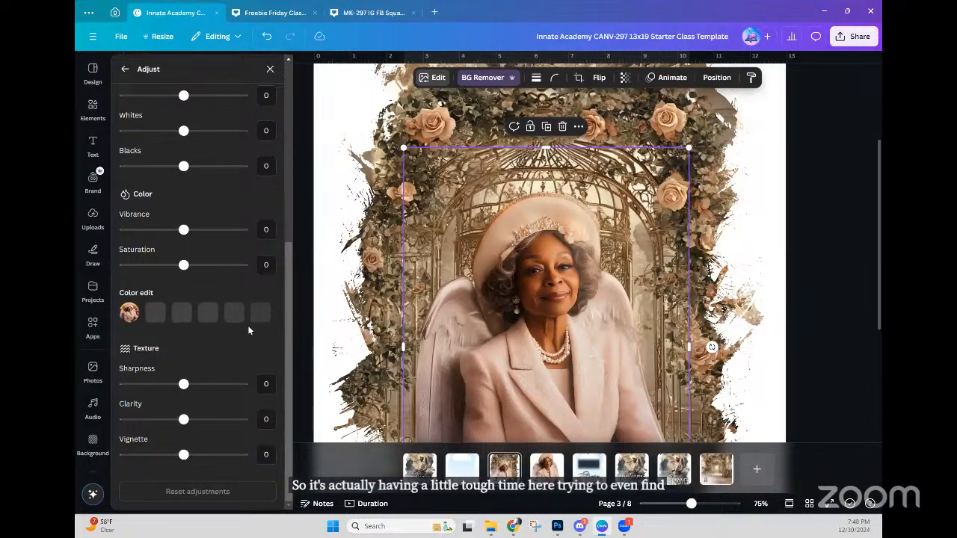
Step: Review the portrait's Adjust sliders, then switch to page 4
left_click(563, 283)
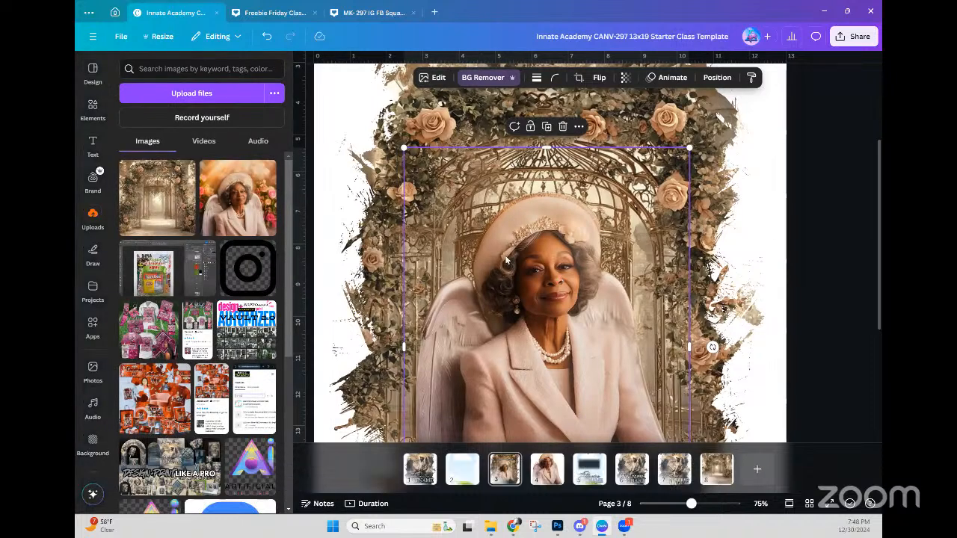
left_click(435, 78)
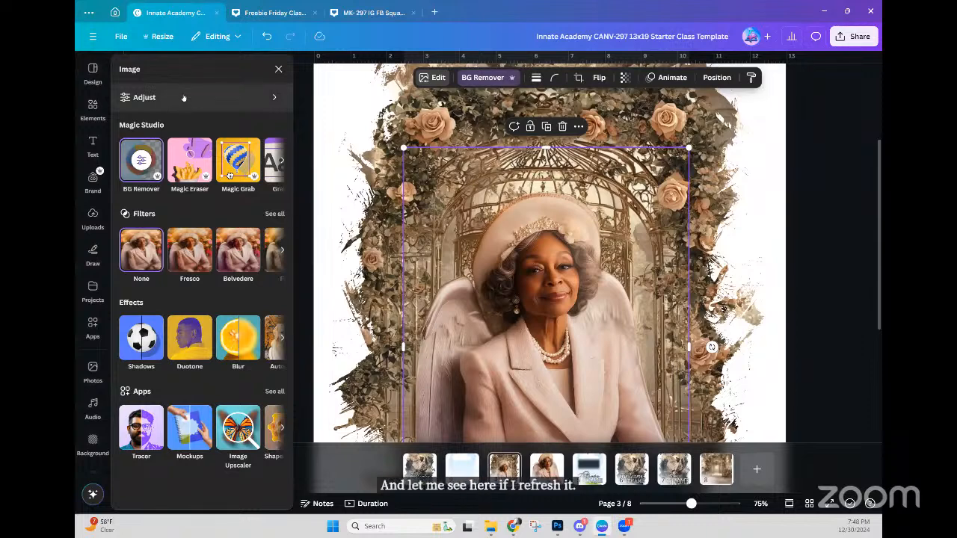
left_click(183, 98)
scroll(202, 261, "down", 5)
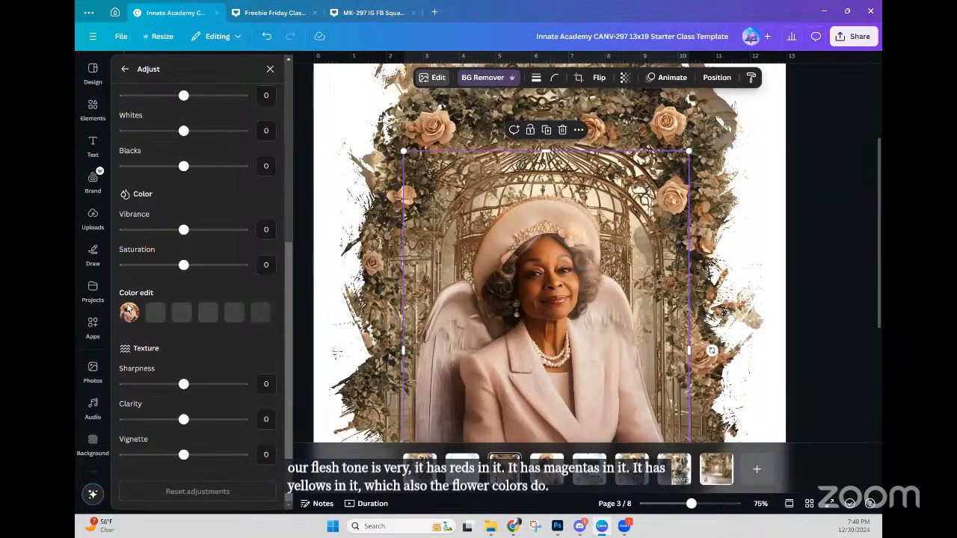
scroll(155, 268, "up", 3)
scroll(154, 267, "up", 2)
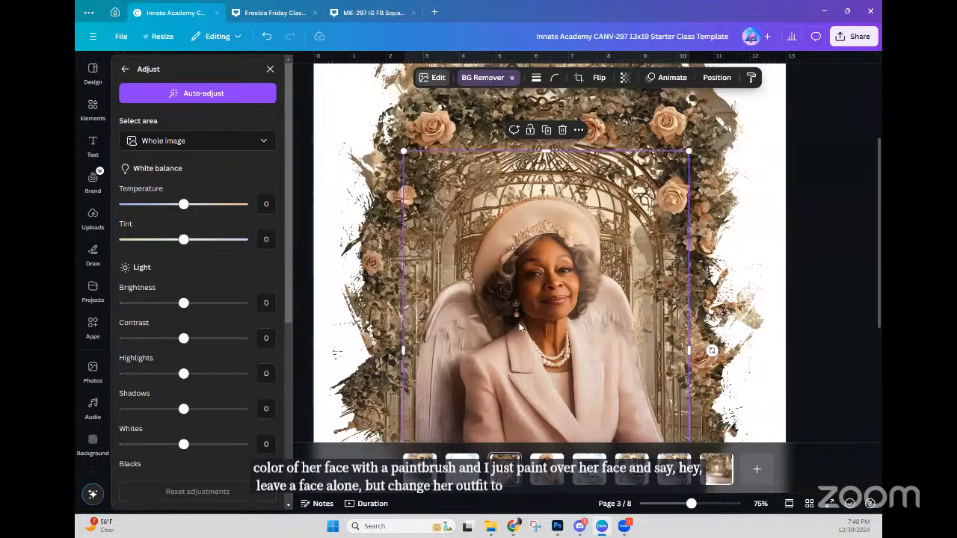
scroll(183, 311, "down", 5)
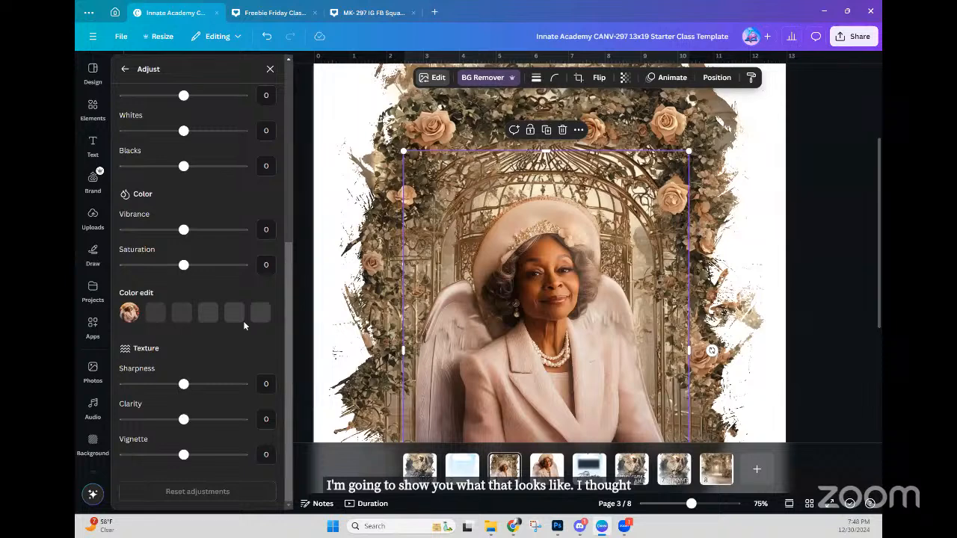
left_click(547, 469)
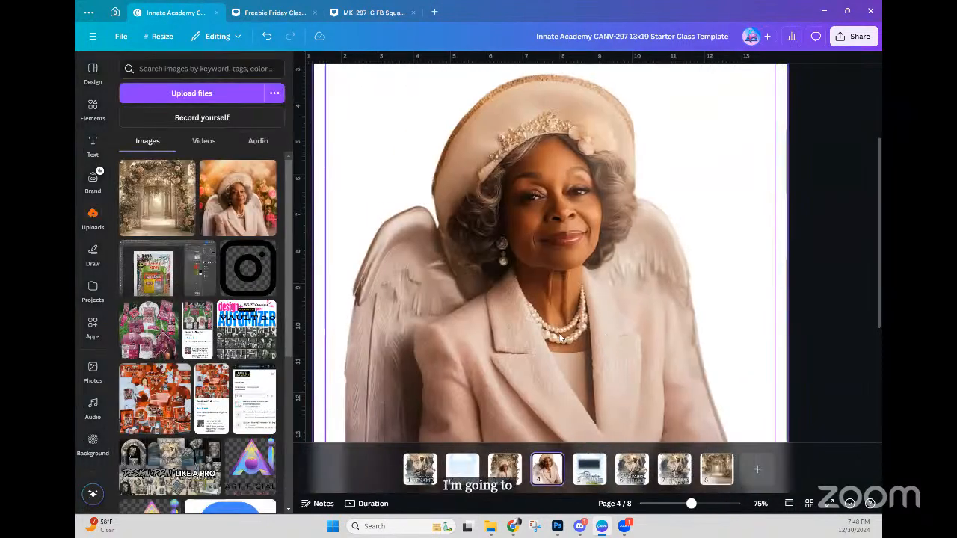
Step: Start Design to Image on page 4's portrait with PNG output and a transparent background
left_click(559, 338)
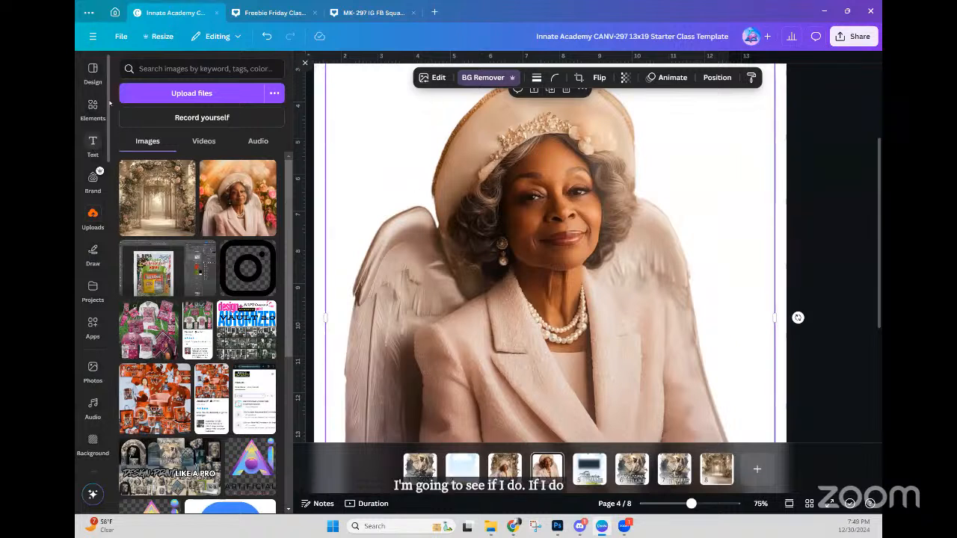
left_click(93, 333)
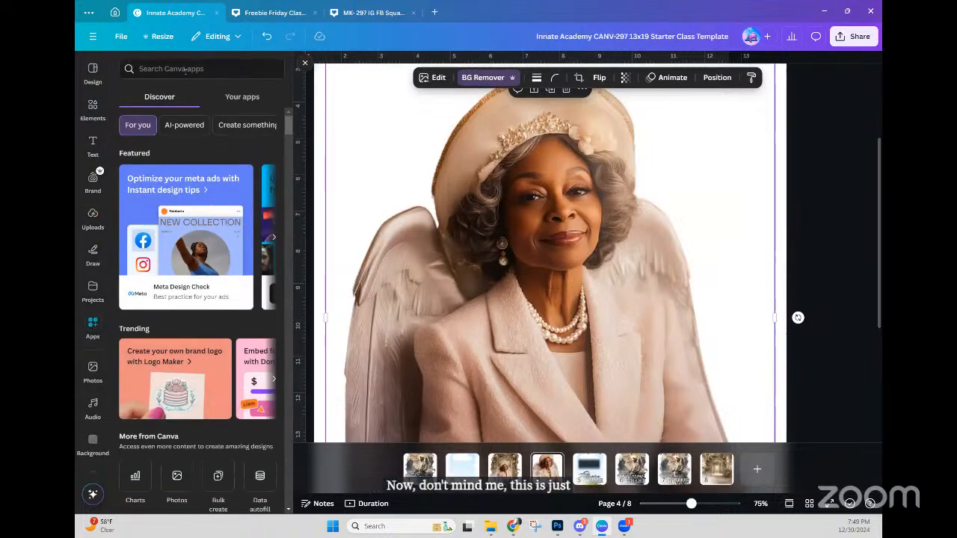
left_click(246, 98)
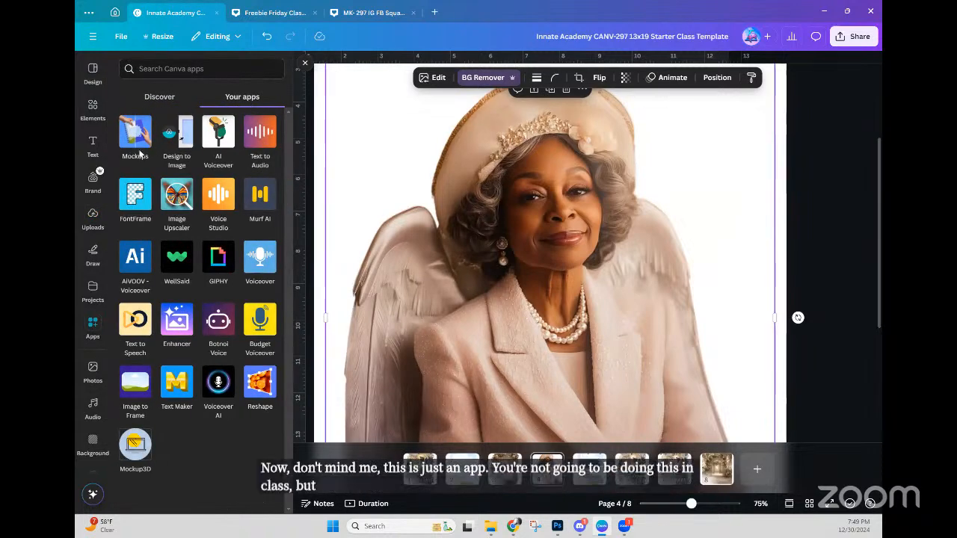
left_click(187, 148)
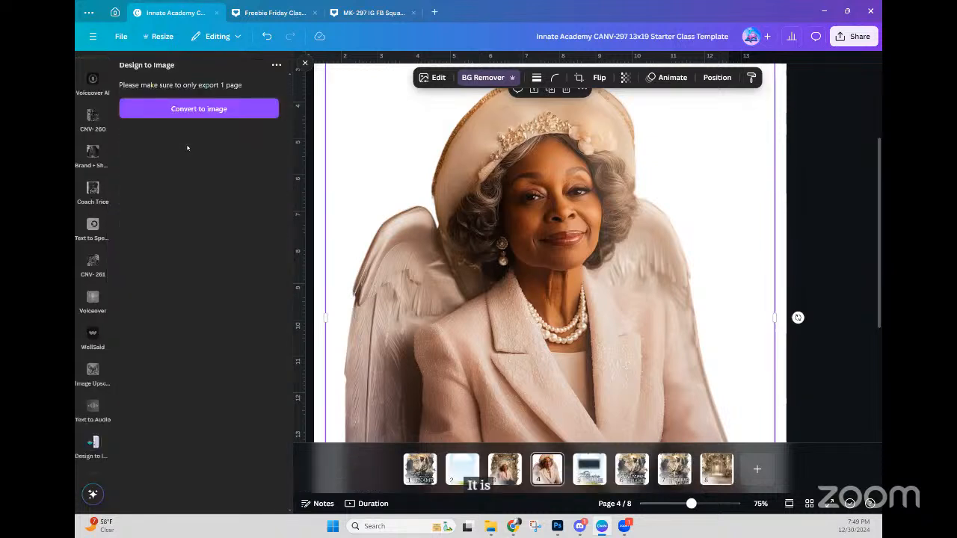
left_click(195, 109)
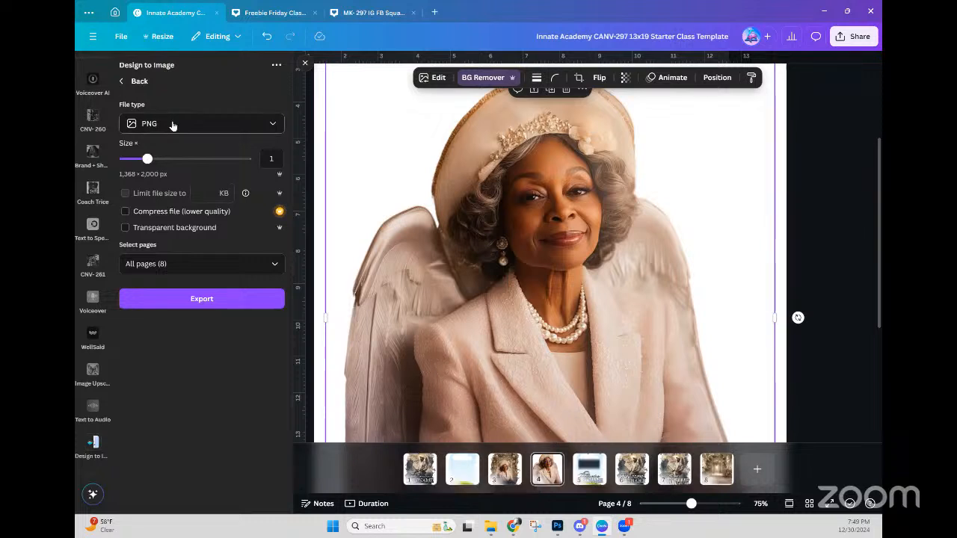
left_click(173, 125)
left_click(172, 157)
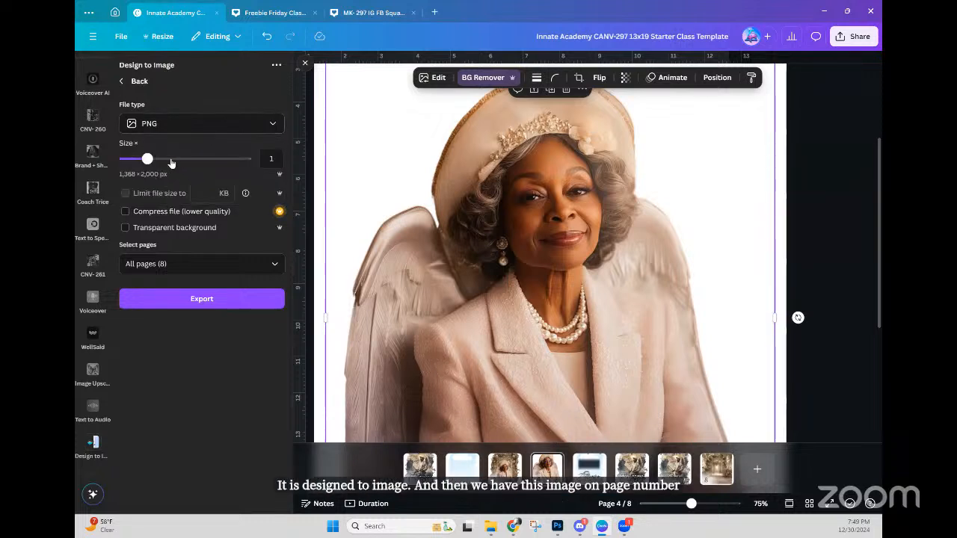
left_click(168, 230)
Step: Limit the conversion to page 4 only and export the image
left_click(183, 265)
scroll(186, 359, "down", 1)
left_click(196, 354)
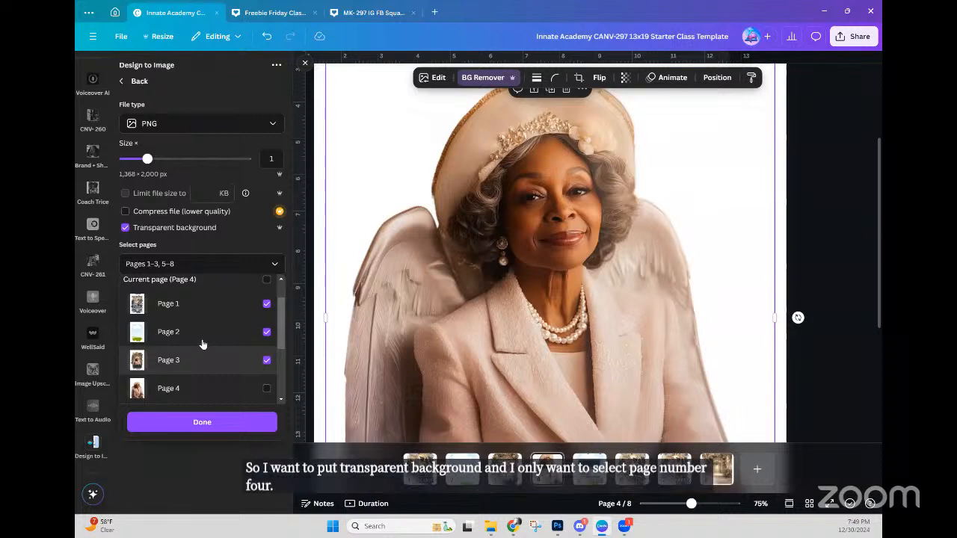
scroll(258, 293, "up", 1)
left_click(266, 293)
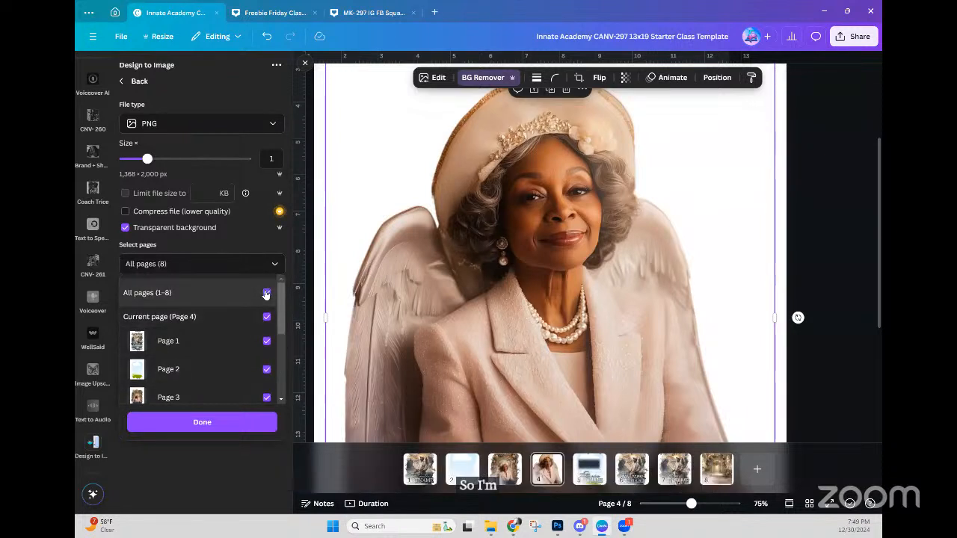
left_click(266, 293)
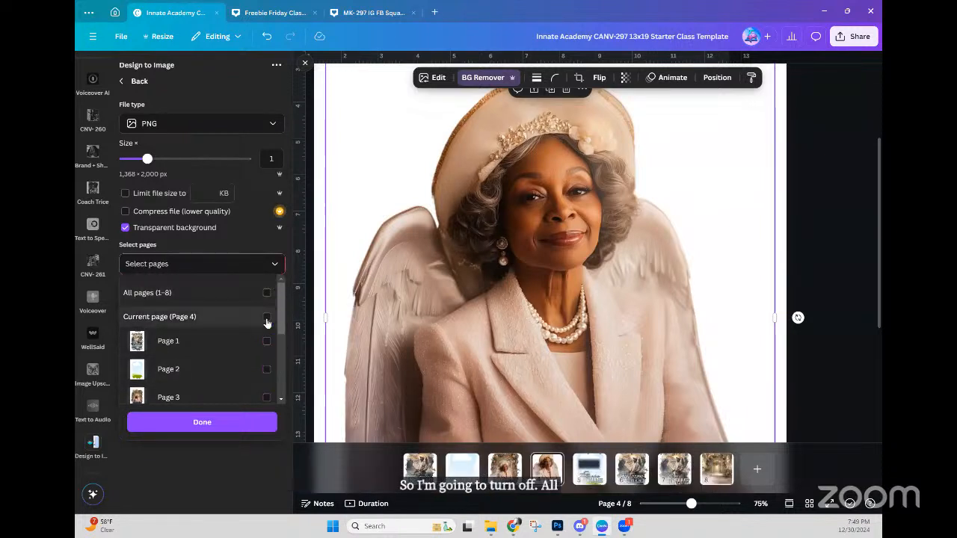
left_click(266, 322)
scroll(222, 378, "down", 2)
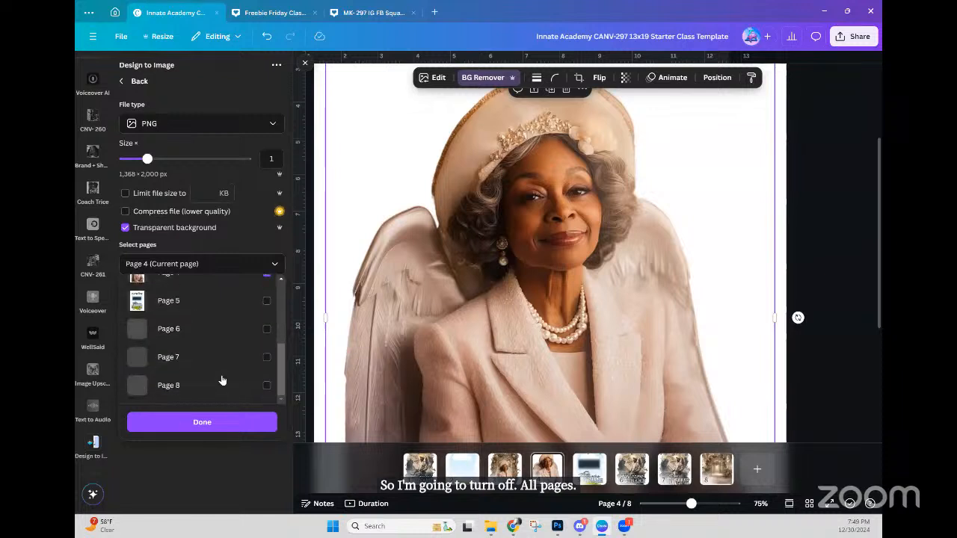
left_click(228, 424)
left_click(202, 298)
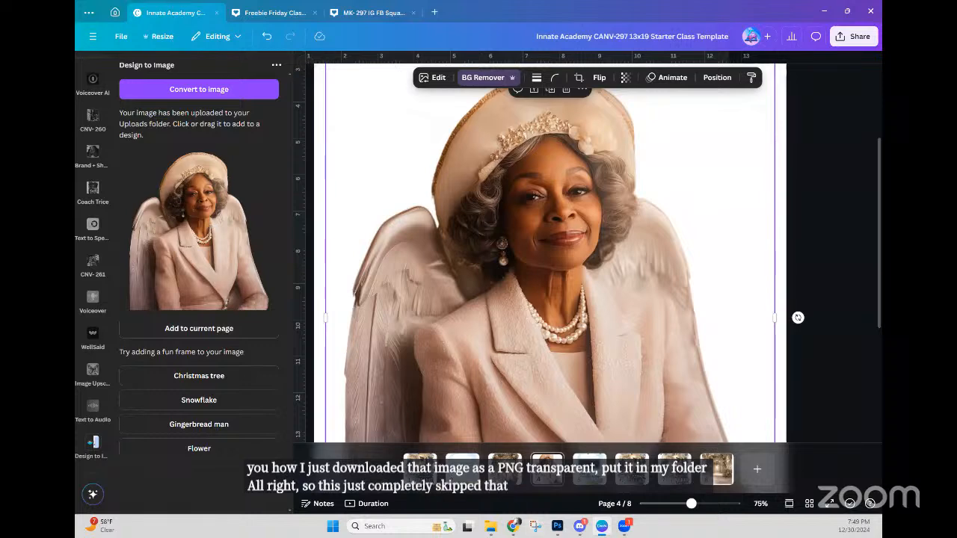
Step: On page 3, delete the old portrait and add the converted transparent portrait in its place
left_click(505, 467)
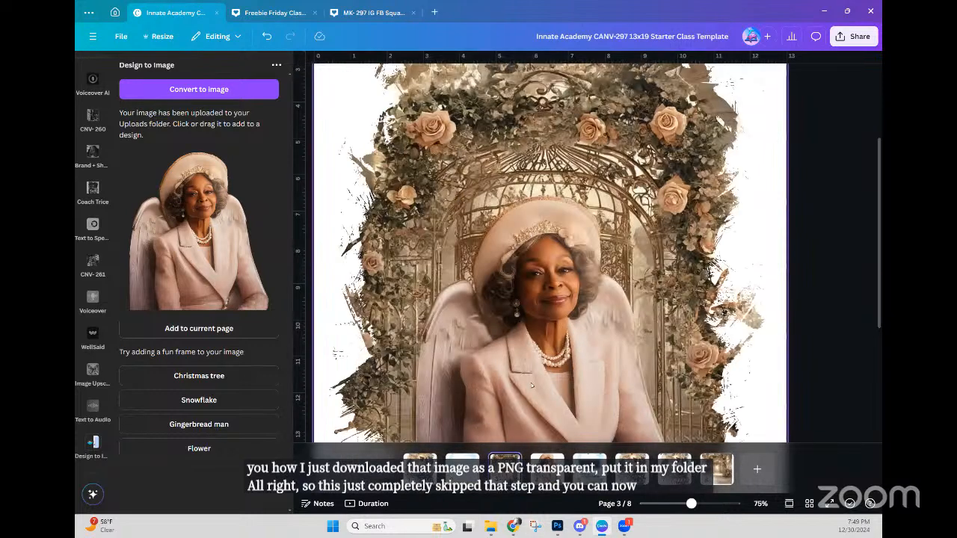
left_click(535, 312)
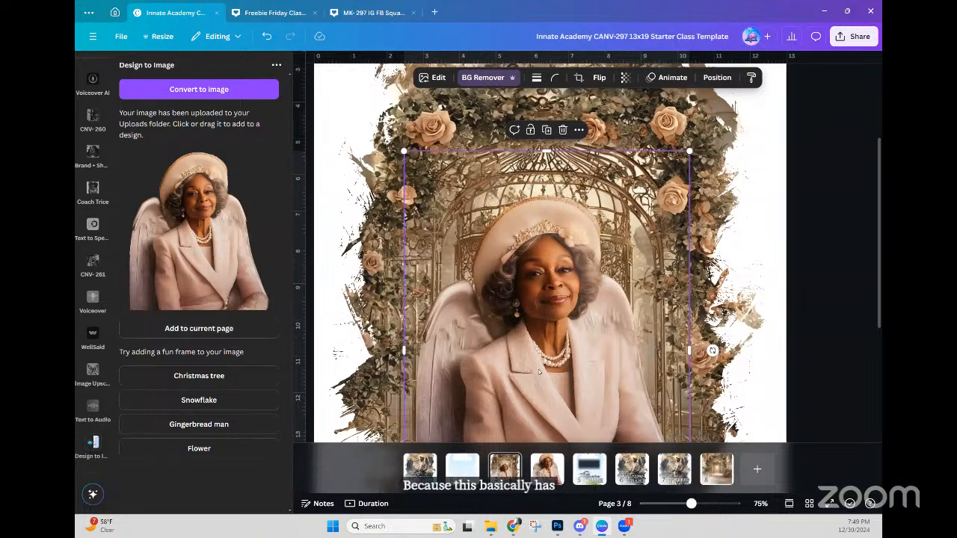
key("Delete")
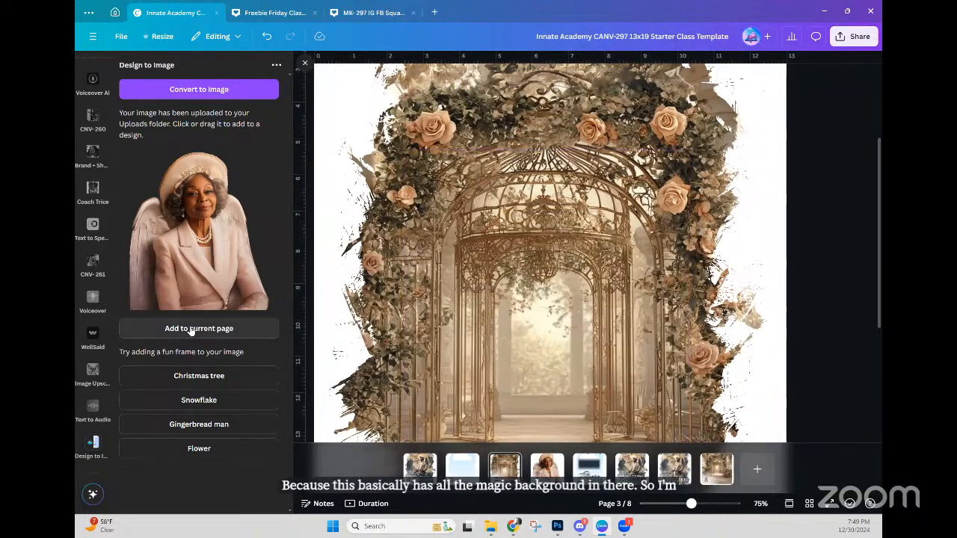
left_click(516, 328)
key("ctrl+z")
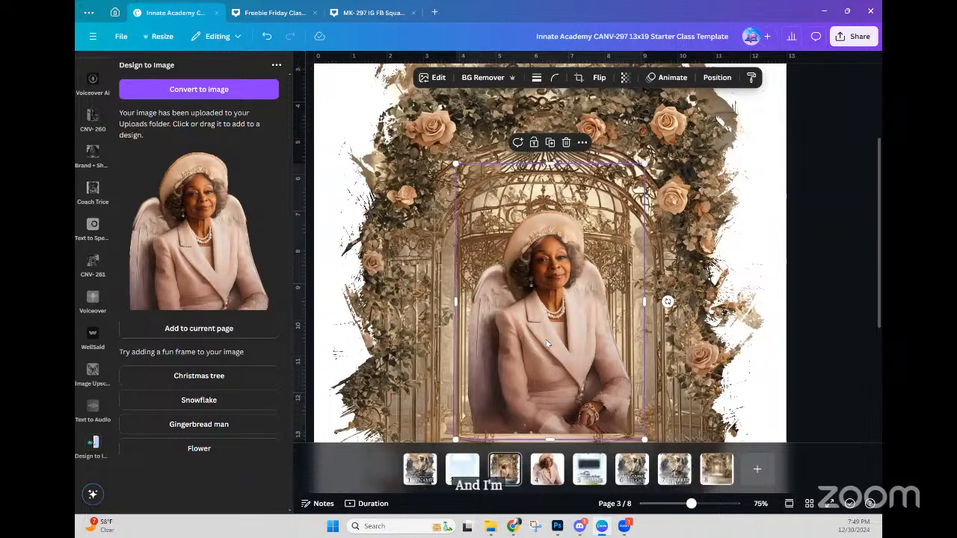
left_click(438, 79)
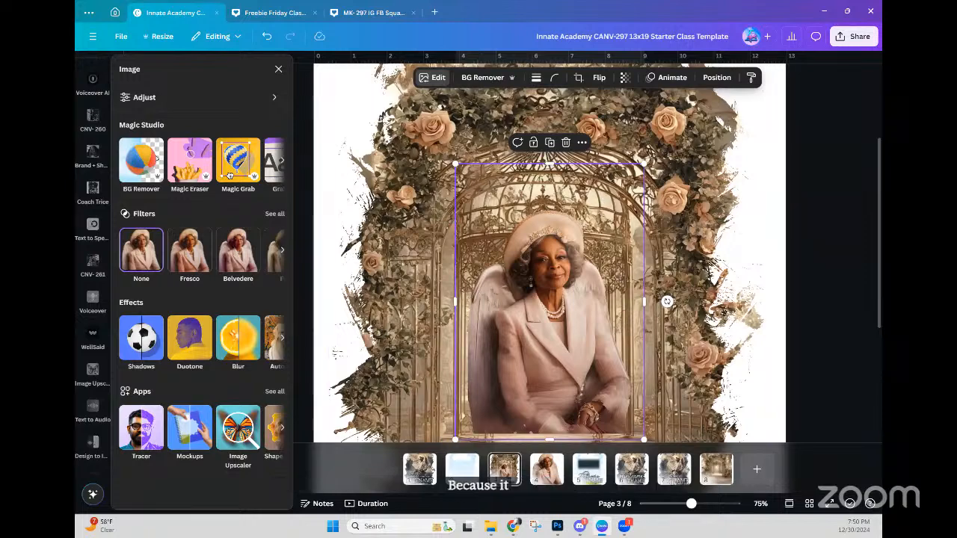
Step: In Color edit, pick the mauve swatch and set its hue to 8 and saturation to 21
left_click(146, 100)
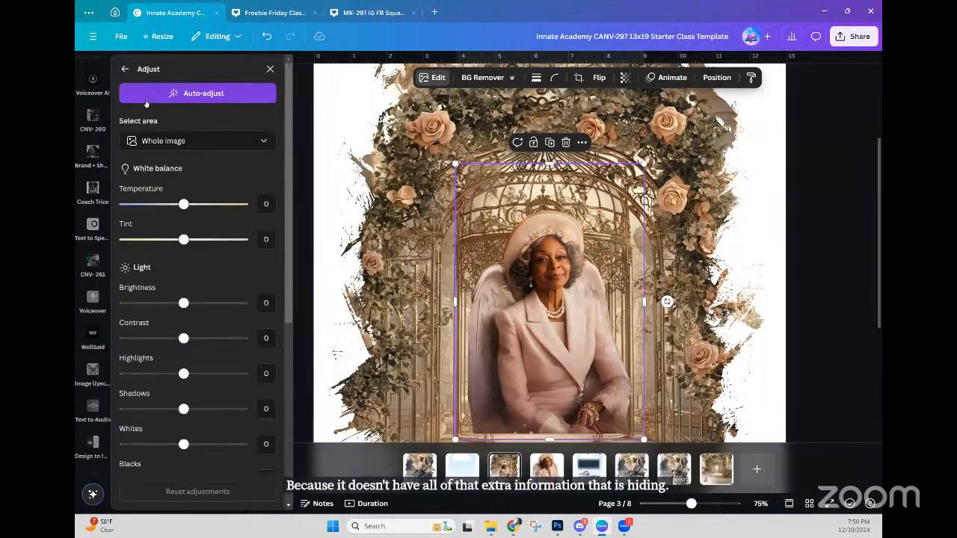
scroll(171, 149, "down", 5)
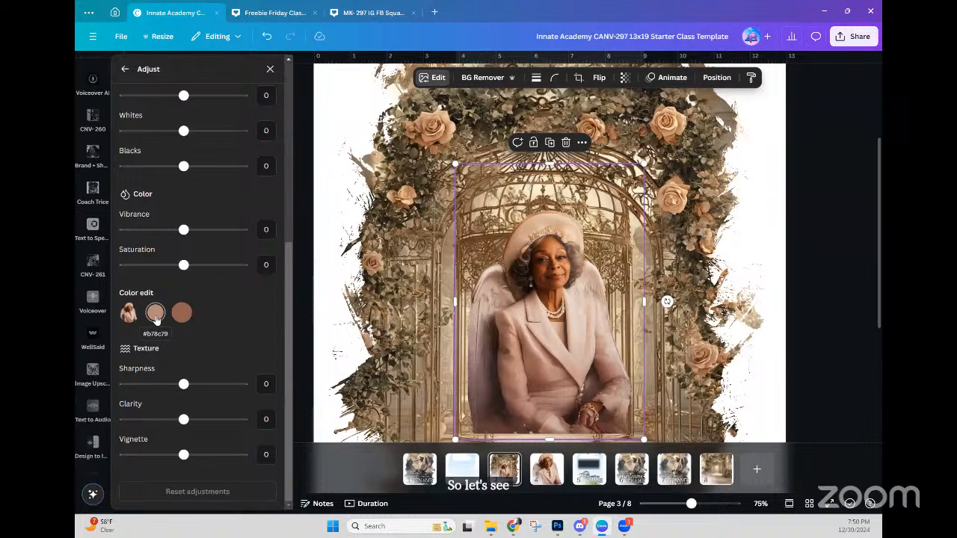
left_click(155, 317)
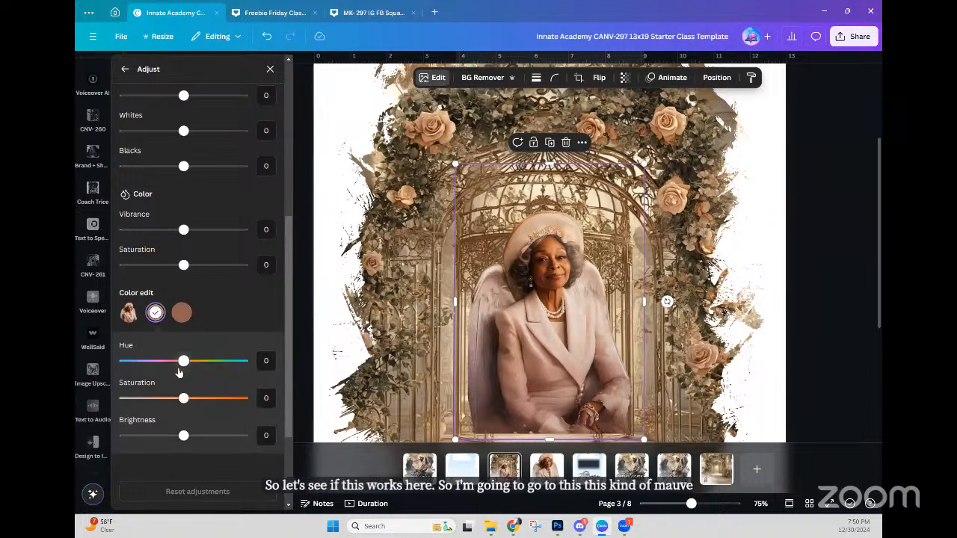
mouse_move(186, 364)
left_mouse_down()
mouse_move(237, 363)
mouse_move(125, 364)
mouse_move(226, 373)
mouse_move(192, 375)
left_mouse_up()
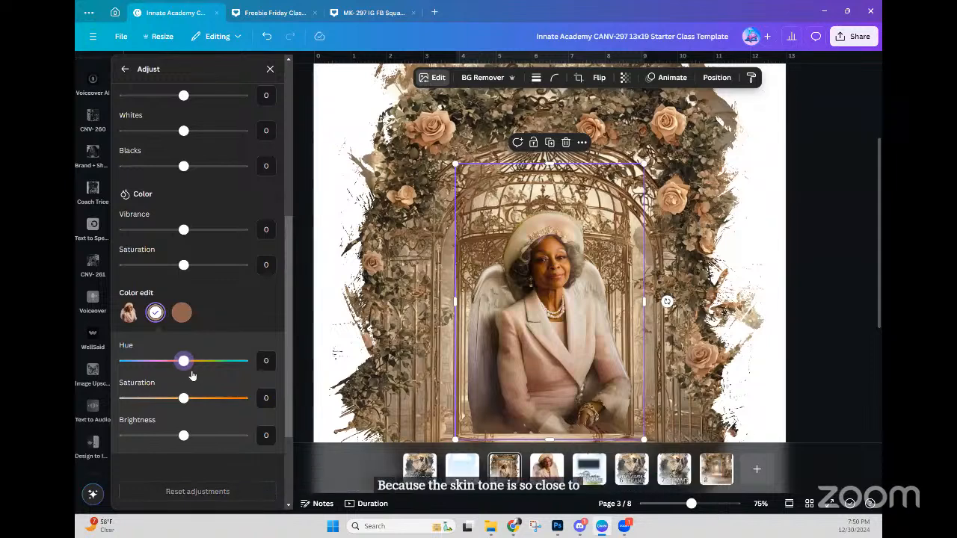
left_click(213, 376)
left_click_drag(213, 375, 207, 375)
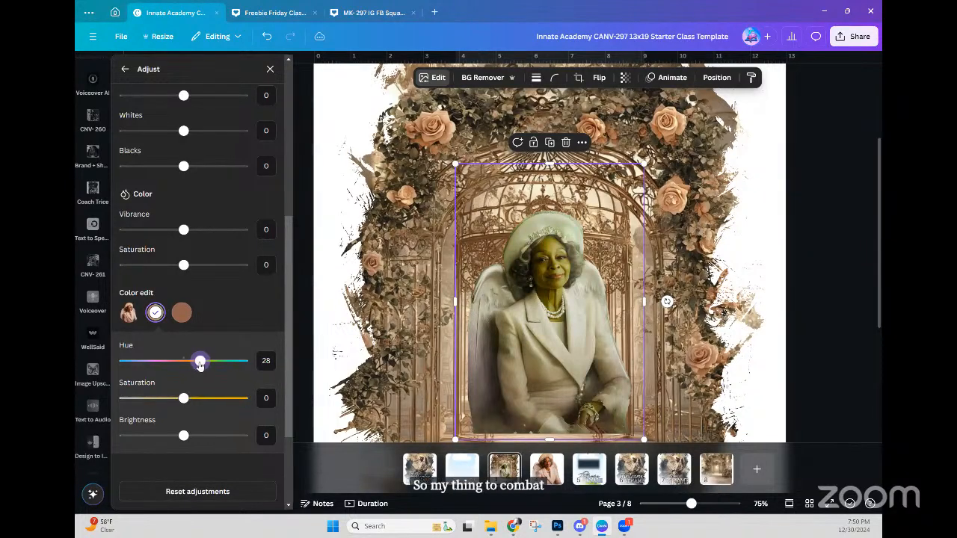
left_click_drag(200, 364, 228, 367)
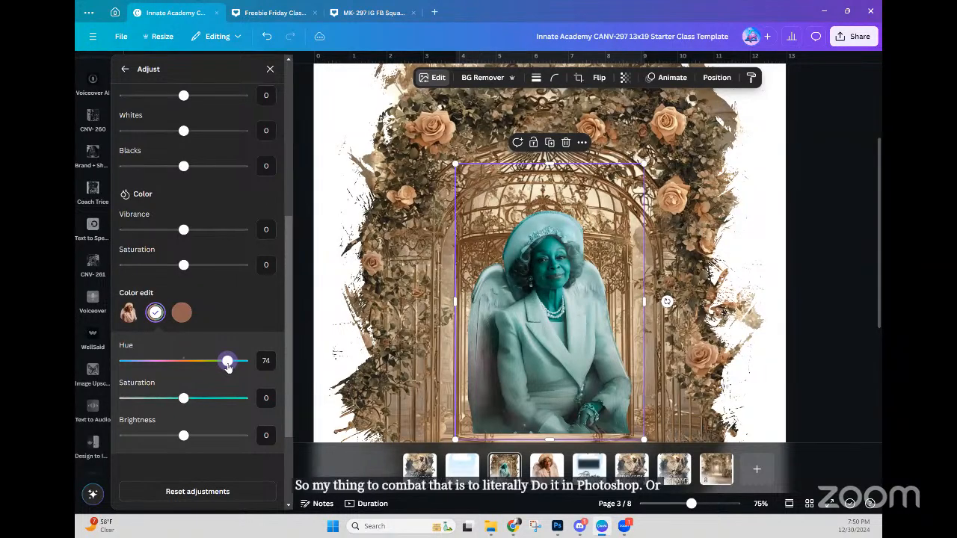
left_click_drag(228, 366, 203, 368)
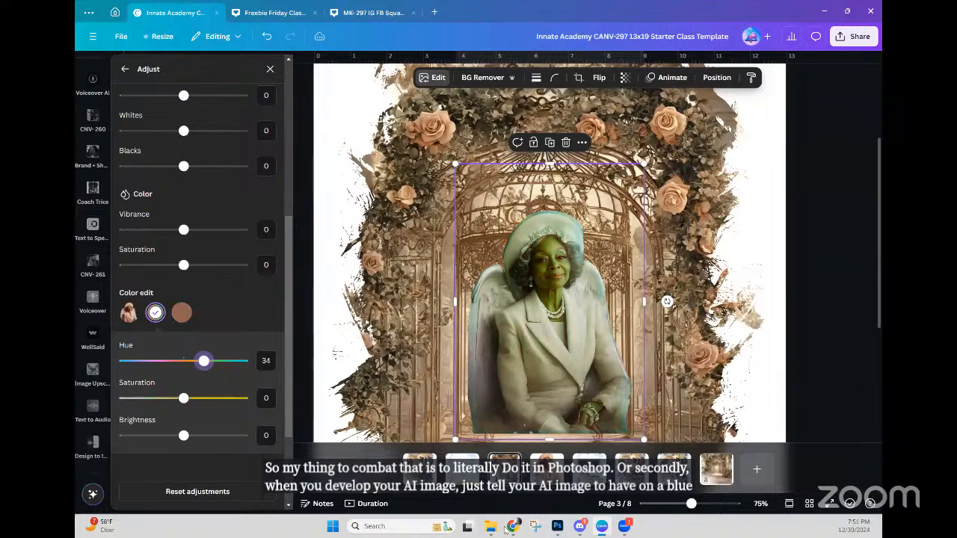
left_click_drag(204, 361, 196, 399)
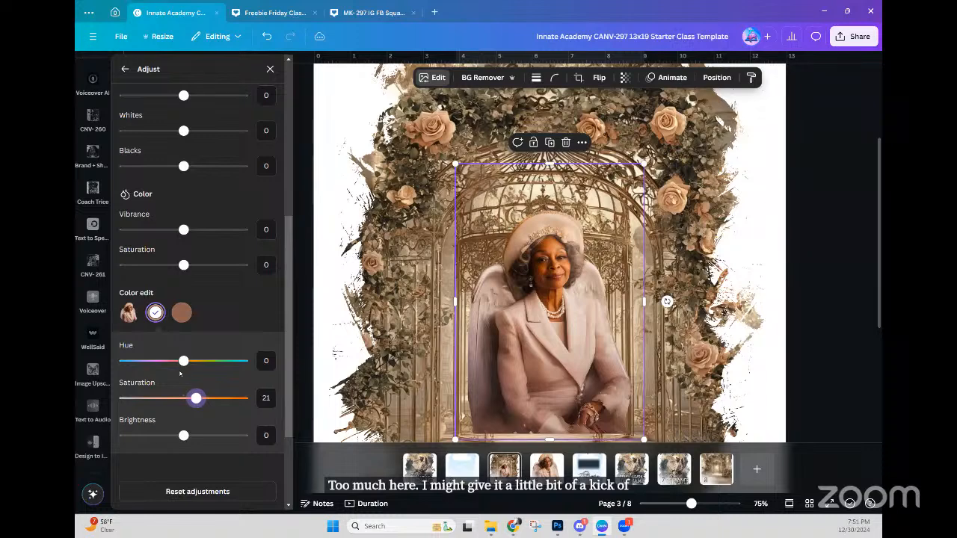
left_click_drag(178, 366, 188, 368)
scroll(200, 449, "down", 2)
Step: Reset the colour edits, then set the chosen tone's saturation to 13 and brightness to 18
left_click(198, 491)
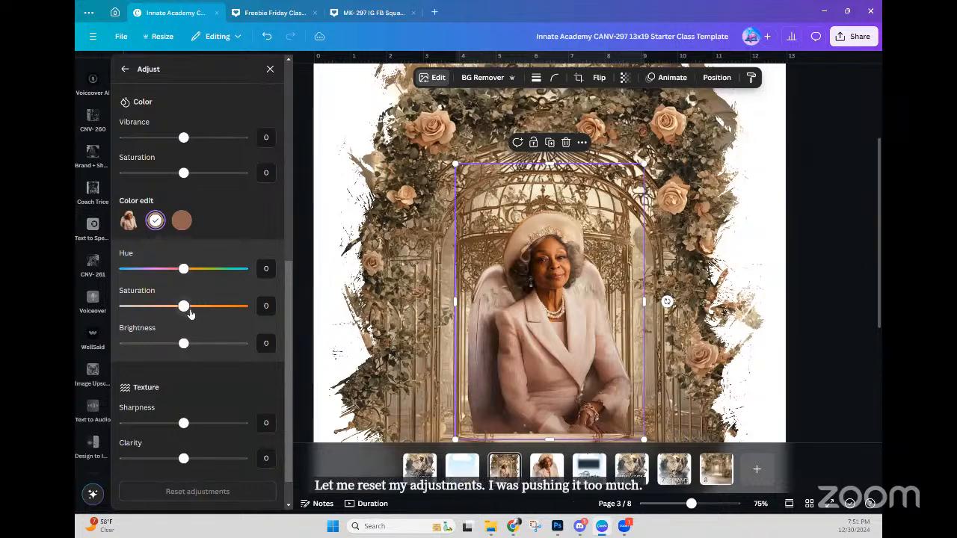
left_click_drag(184, 305, 190, 306)
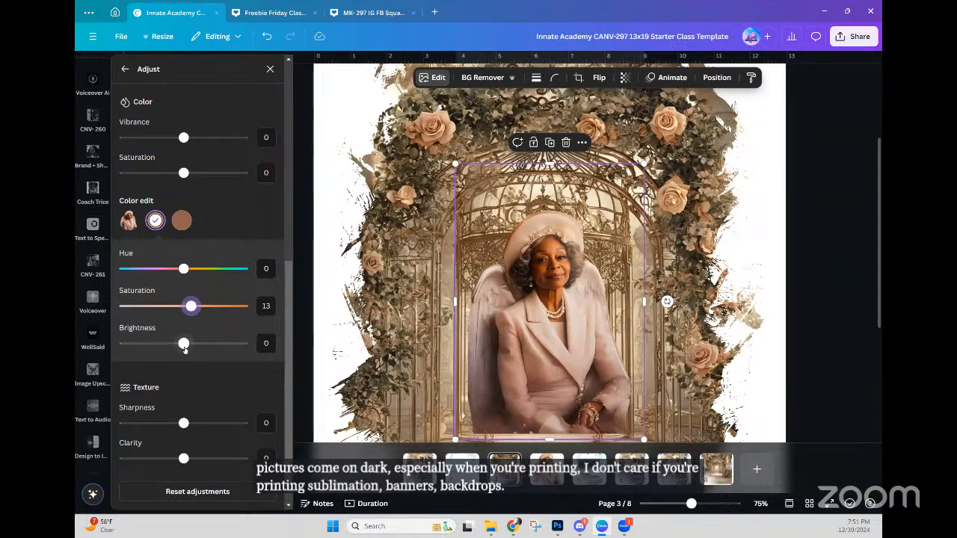
left_click_drag(185, 349, 194, 350)
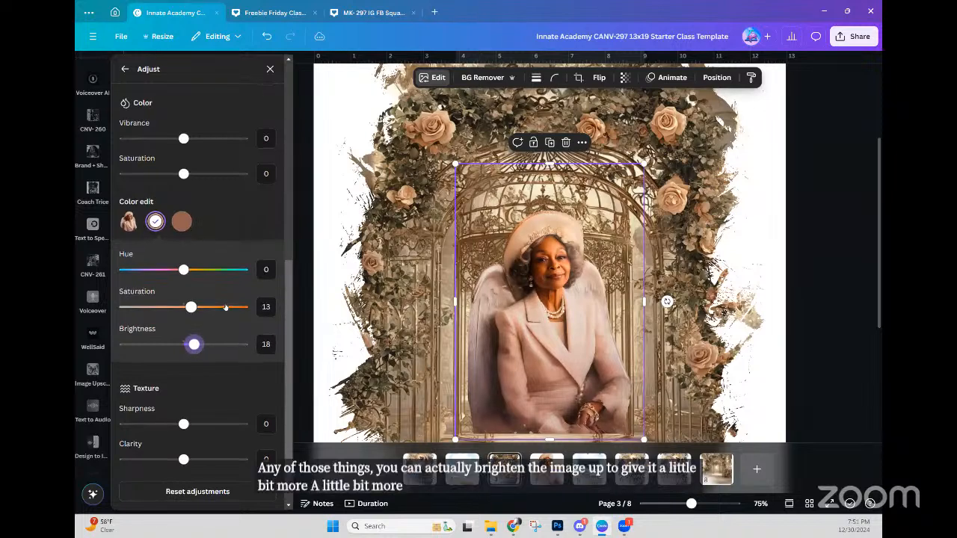
scroll(225, 308, "up", 3)
scroll(225, 308, "up", 5)
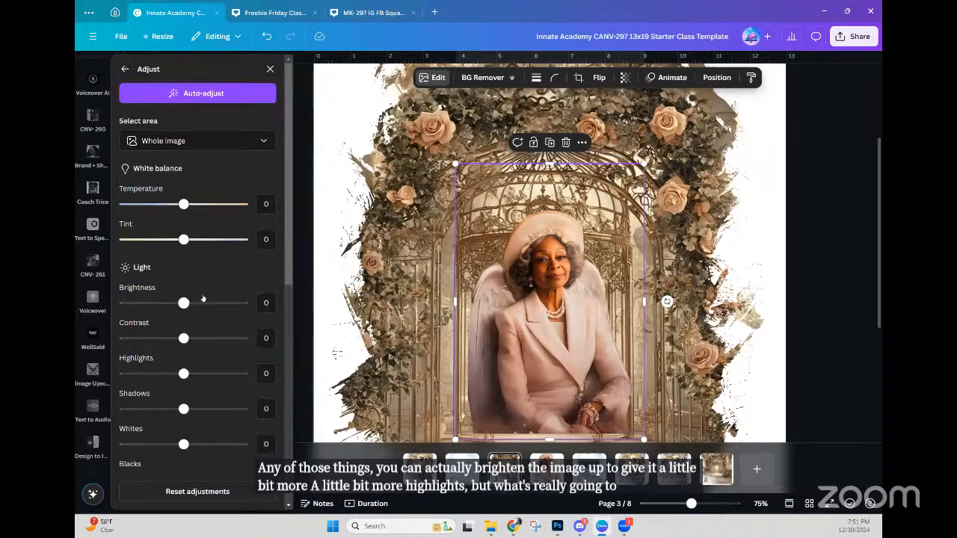
Step: Set the angel portrait's Brightness to 16 and Contrast to -6, then deselect it
scroll(203, 298, "down", 2)
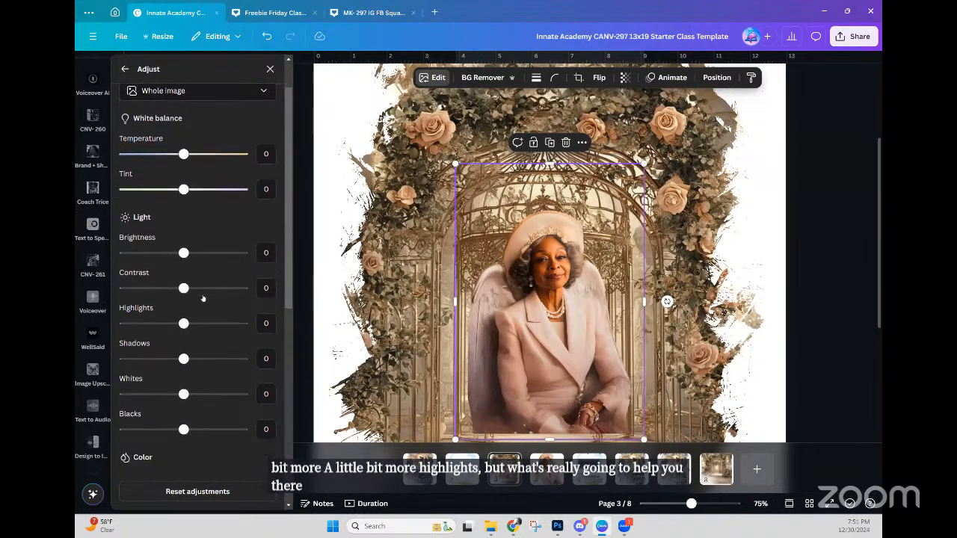
scroll(202, 298, "down", 1)
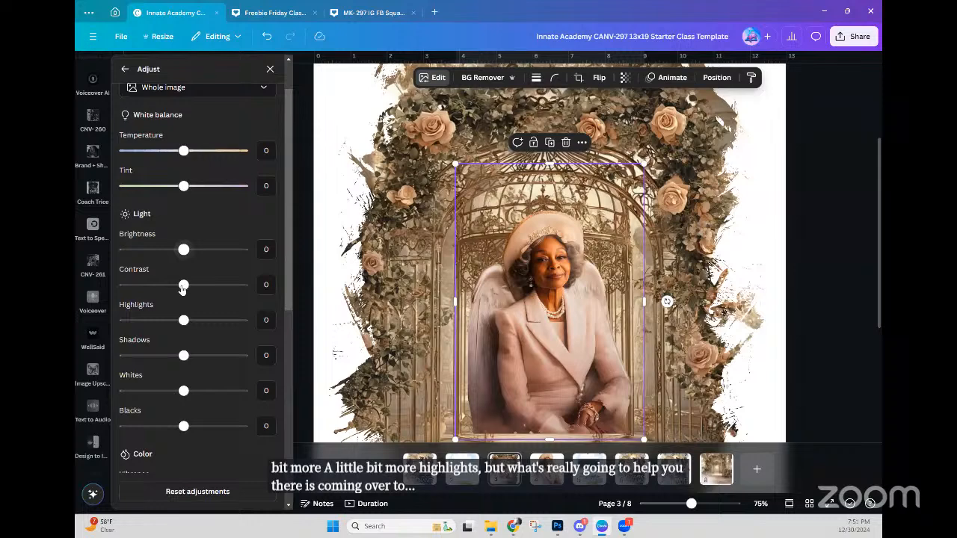
mouse_move(184, 249)
left_mouse_down()
mouse_move(207, 249)
mouse_move(197, 251)
left_mouse_up()
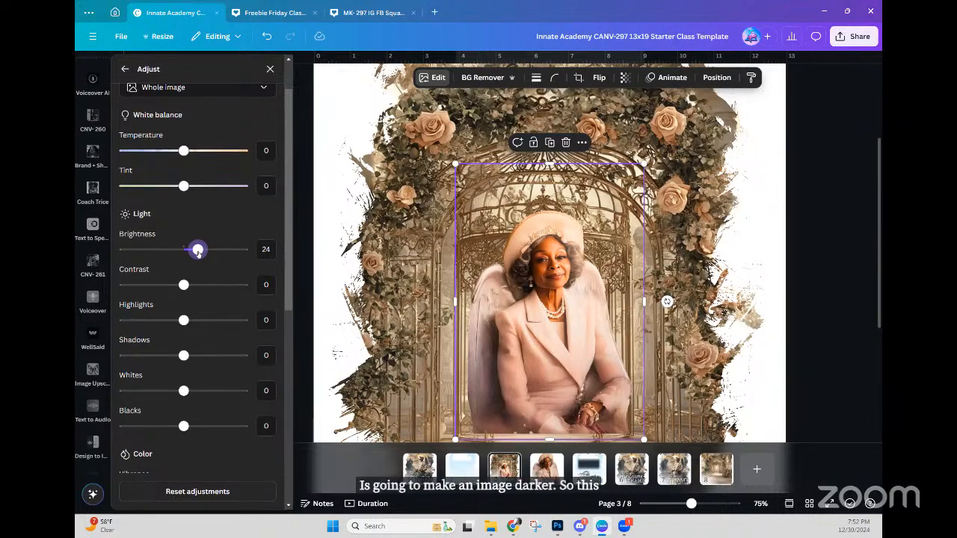
left_click_drag(198, 252, 196, 252)
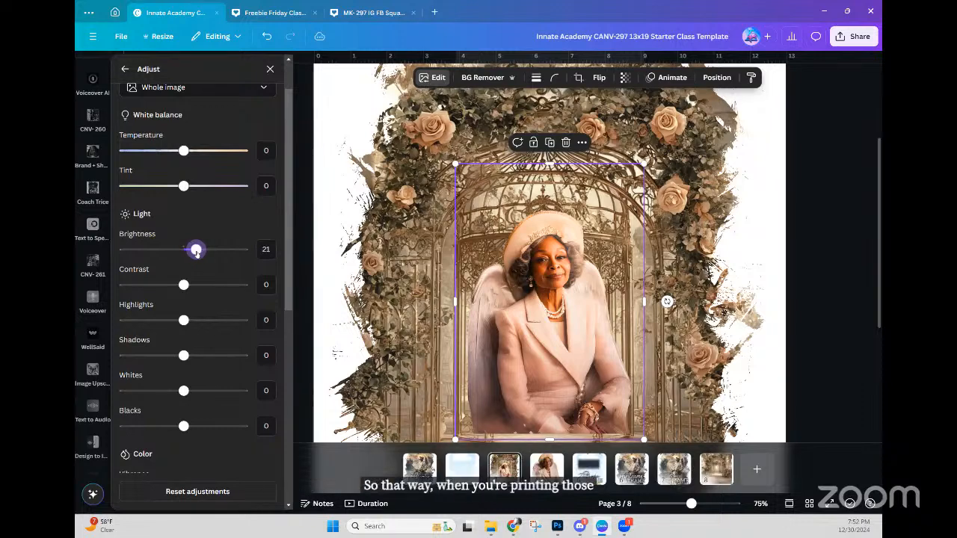
left_click_drag(195, 252, 192, 251)
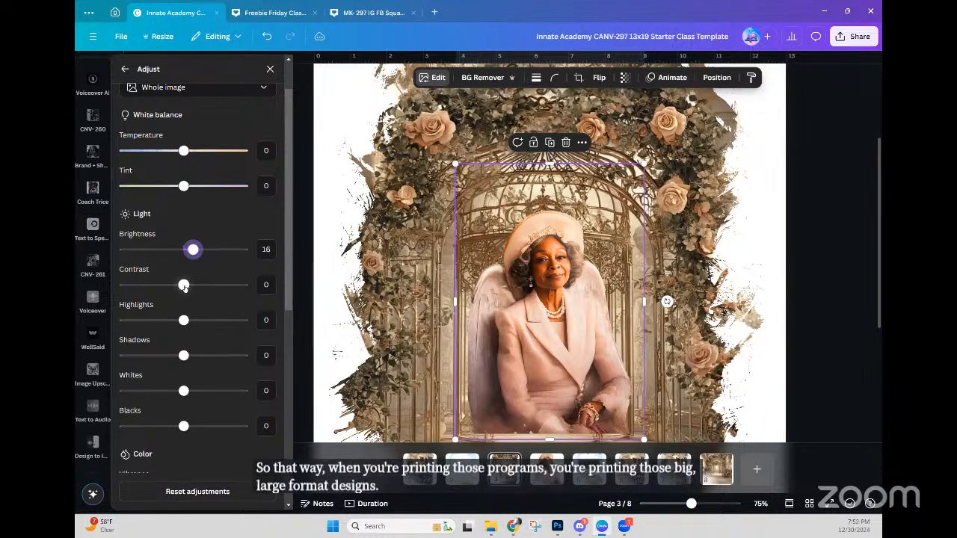
mouse_move(187, 288)
left_mouse_down()
mouse_move(96, 288)
mouse_move(228, 284)
mouse_move(119, 286)
mouse_move(209, 285)
mouse_move(175, 290)
left_mouse_up()
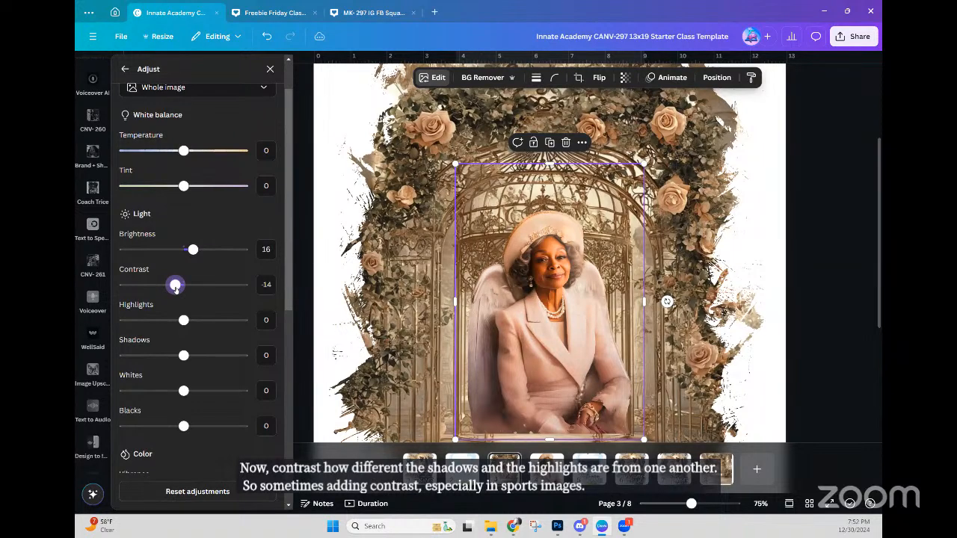
left_click_drag(176, 289, 180, 290)
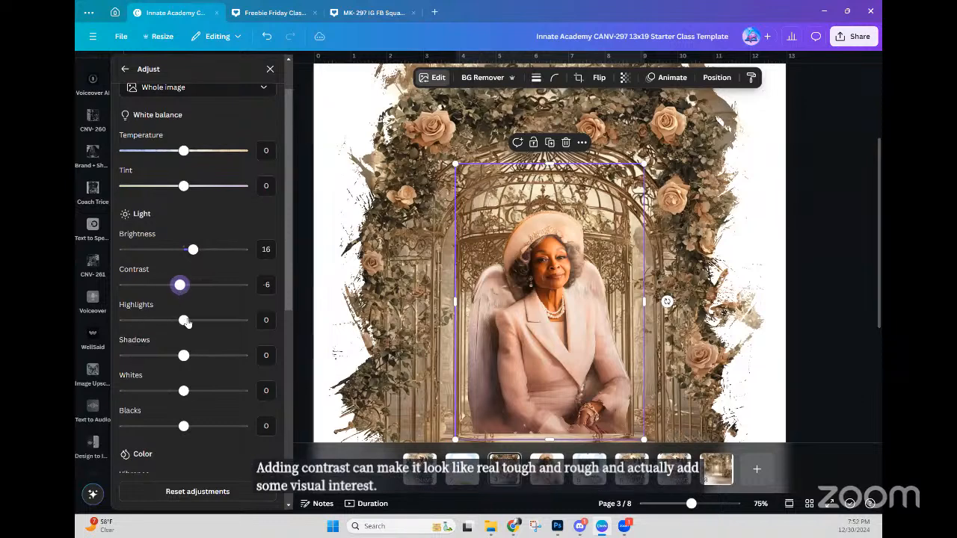
mouse_move(187, 321)
left_mouse_down()
mouse_move(171, 323)
mouse_move(184, 321)
left_mouse_up()
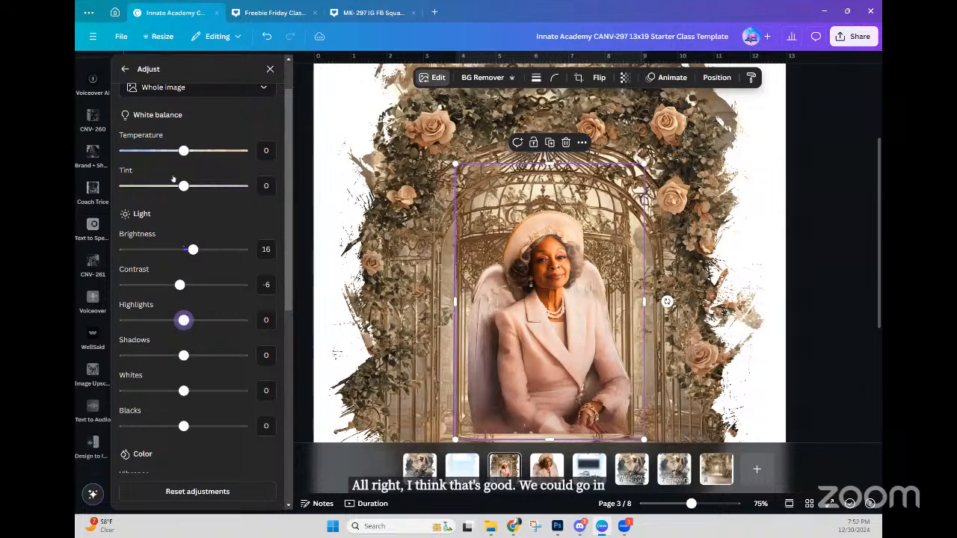
scroll(288, 277, "down", 1)
scroll(288, 277, "down", 4)
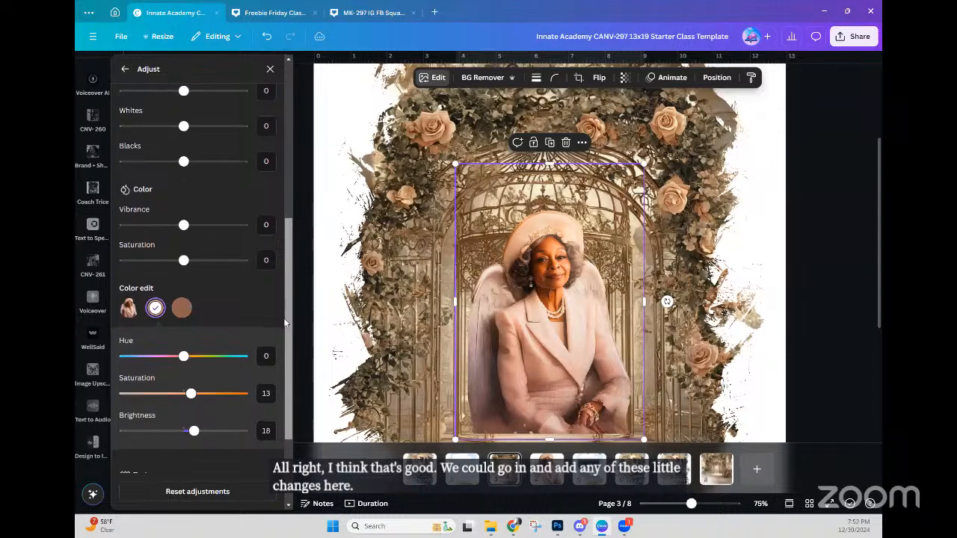
left_click_drag(284, 326, 288, 389)
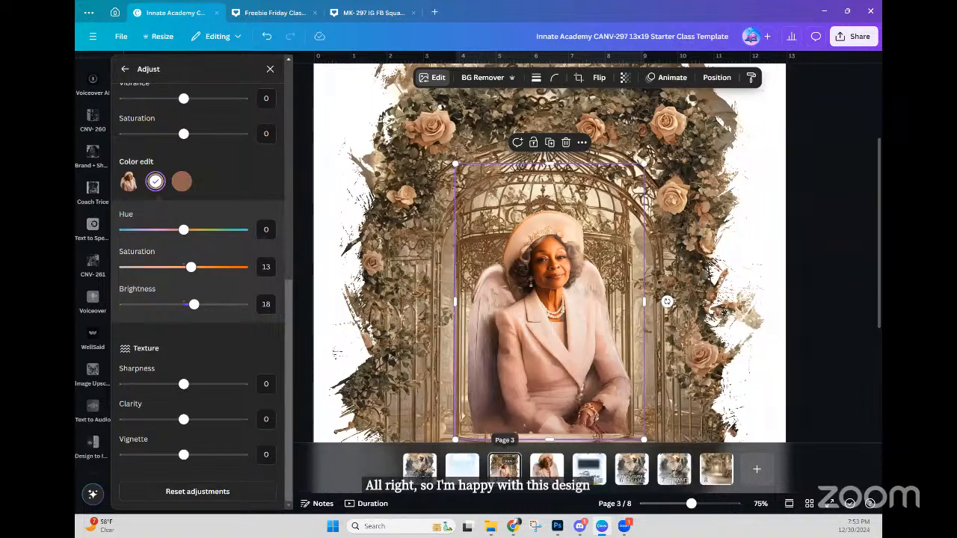
left_click(506, 465)
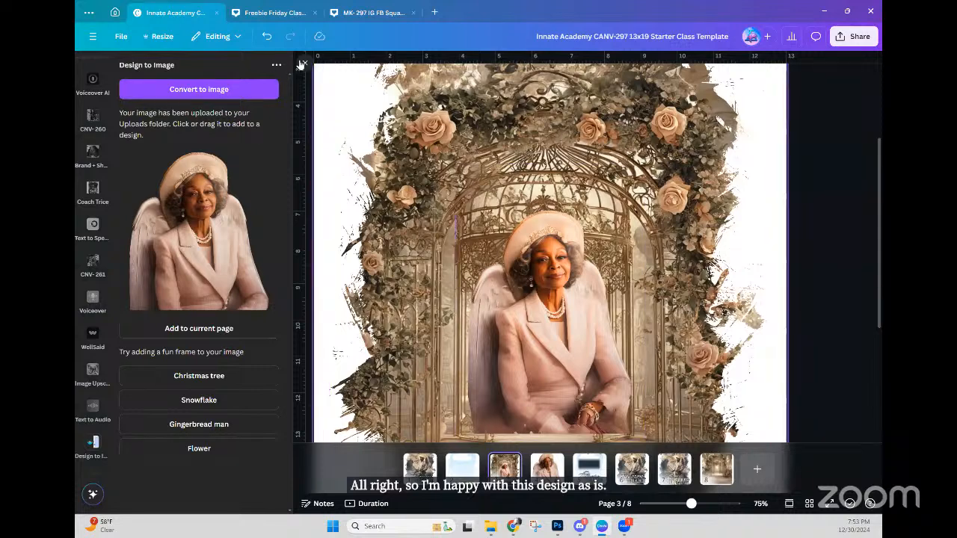
Step: Zoom out and move the dark fade rectangle up under the portrait
left_click(303, 62)
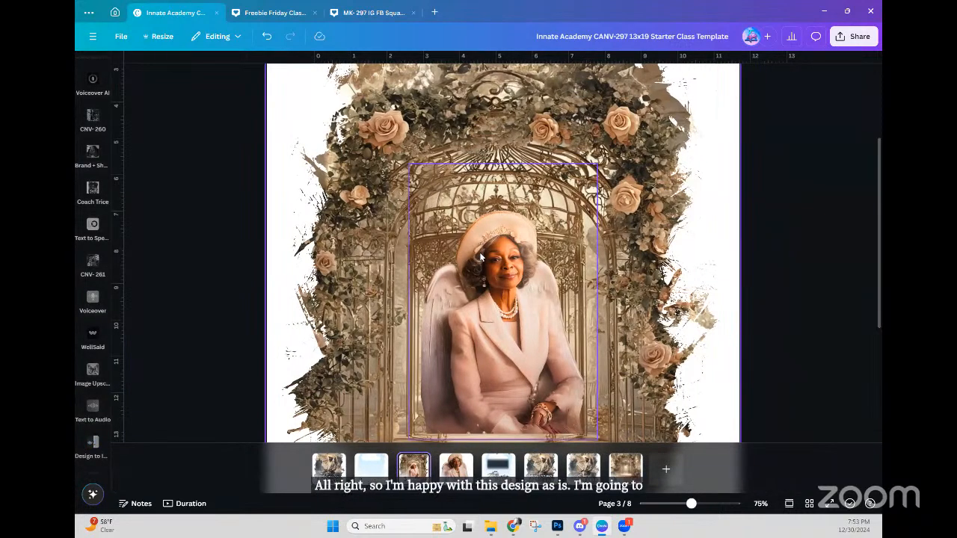
key("ctrl+minus")
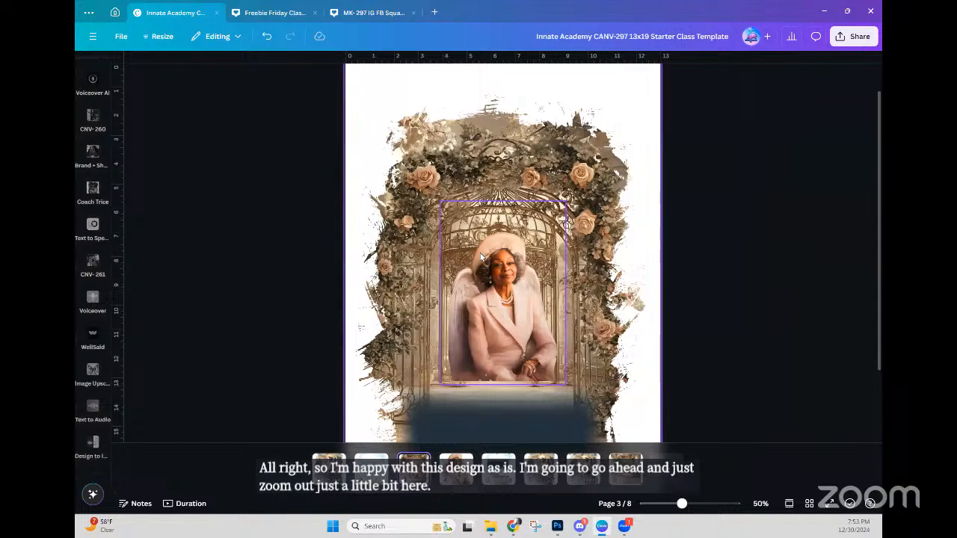
left_click(550, 420)
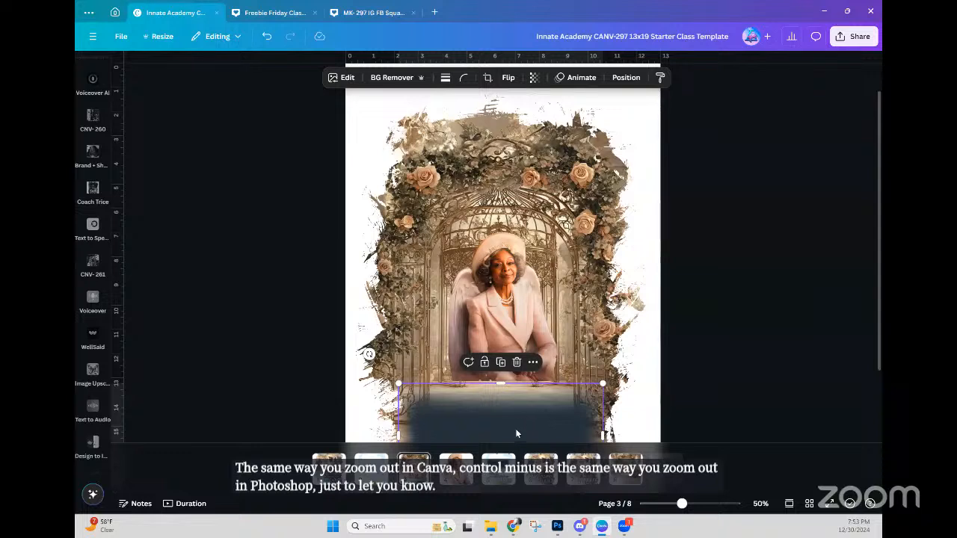
left_click_drag(521, 426, 523, 370)
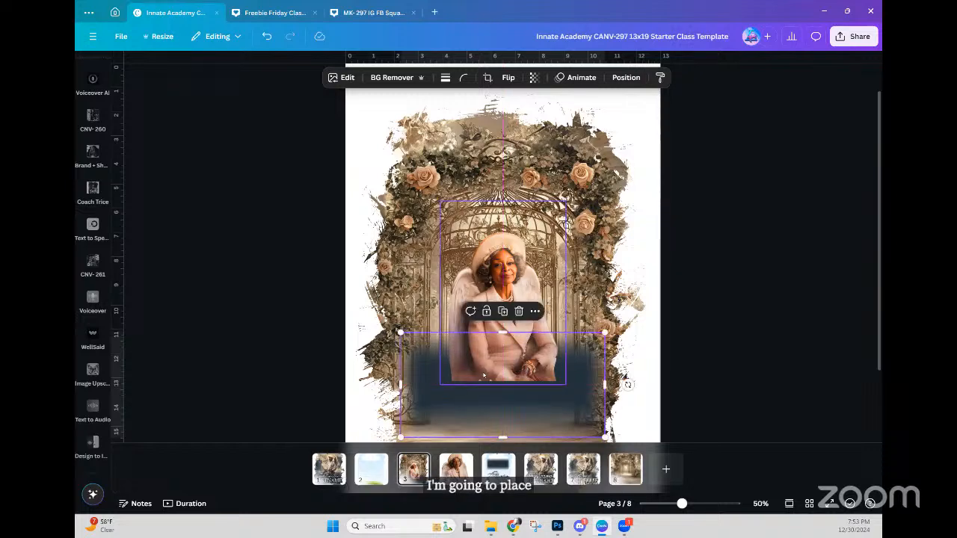
scroll(481, 376, "up", 3)
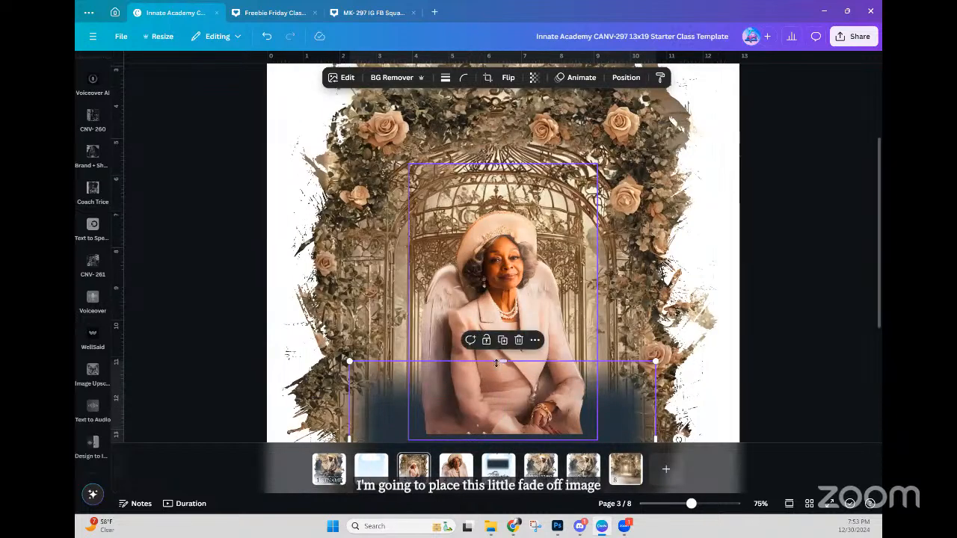
scroll(491, 365, "down", 2)
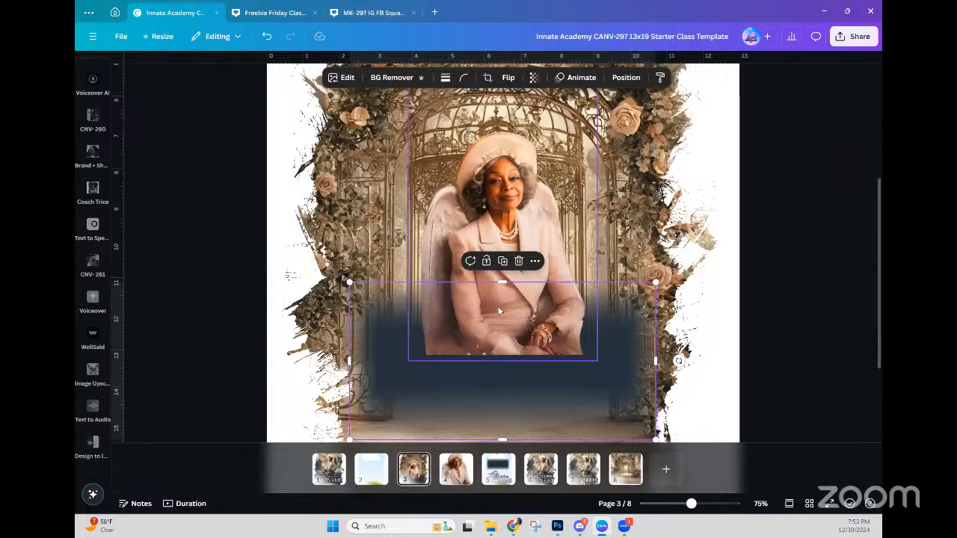
Step: Reorder layers so the portrait sits in front of the fade rectangle
left_click(625, 77)
left_click_drag(210, 158, 218, 215)
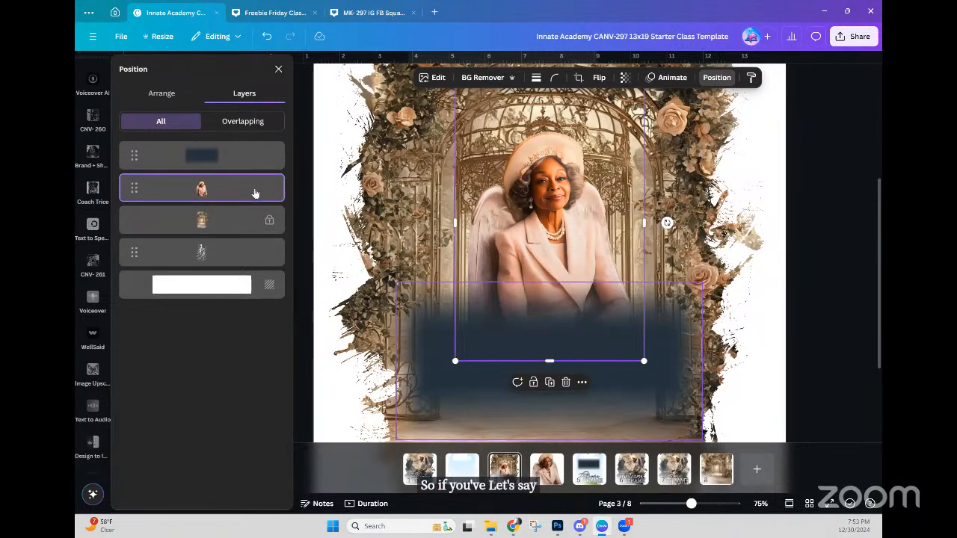
left_click(210, 157)
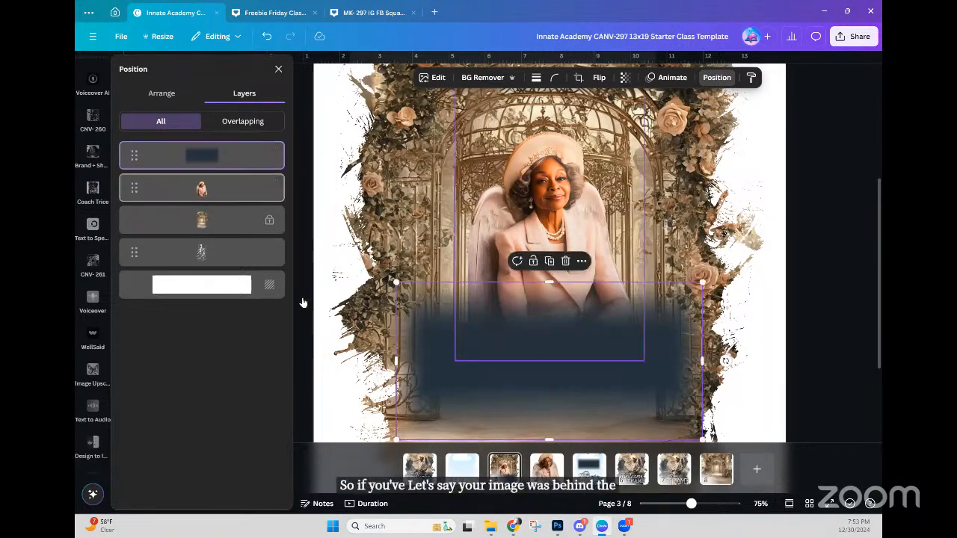
left_click(213, 190)
left_click_drag(214, 190, 219, 154)
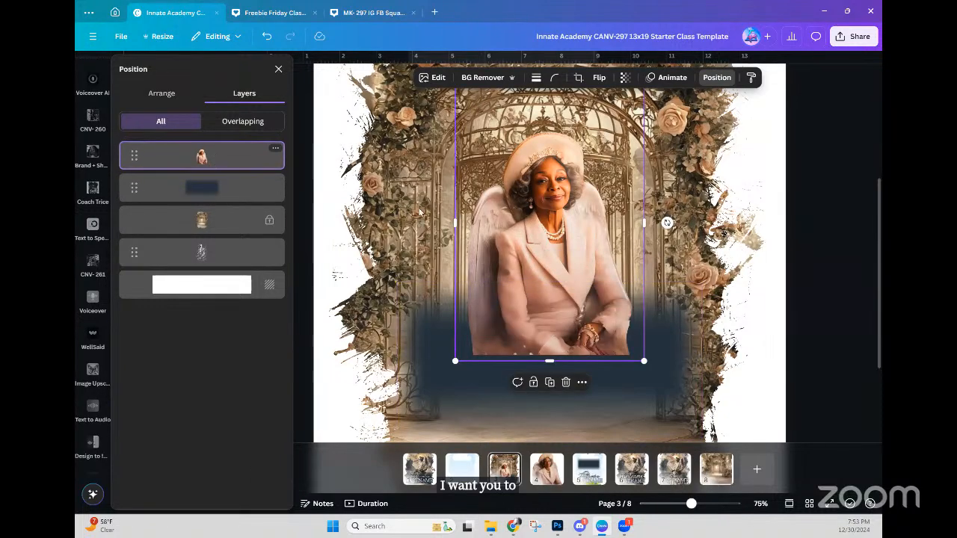
left_click(416, 388)
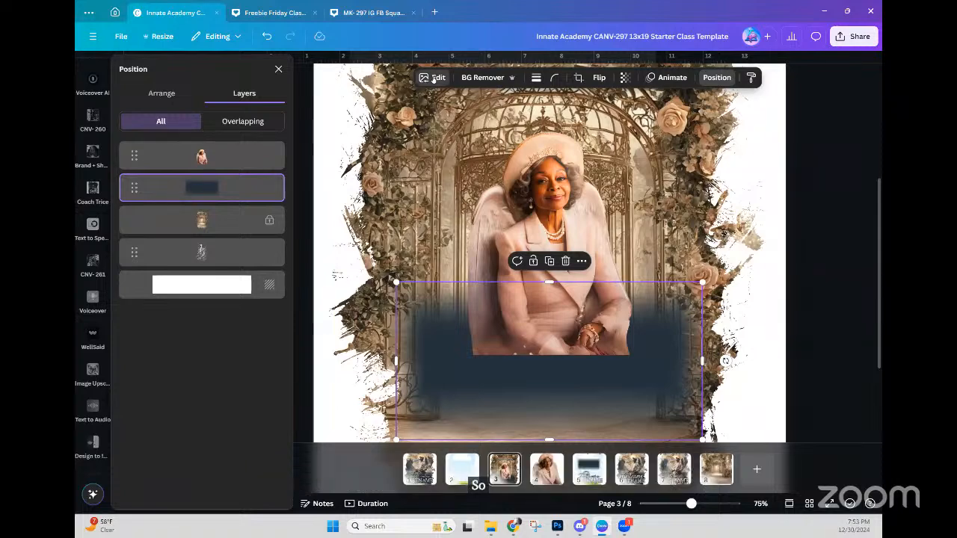
Step: Apply a custom Duotone effect to the fade rectangle
left_click(433, 78)
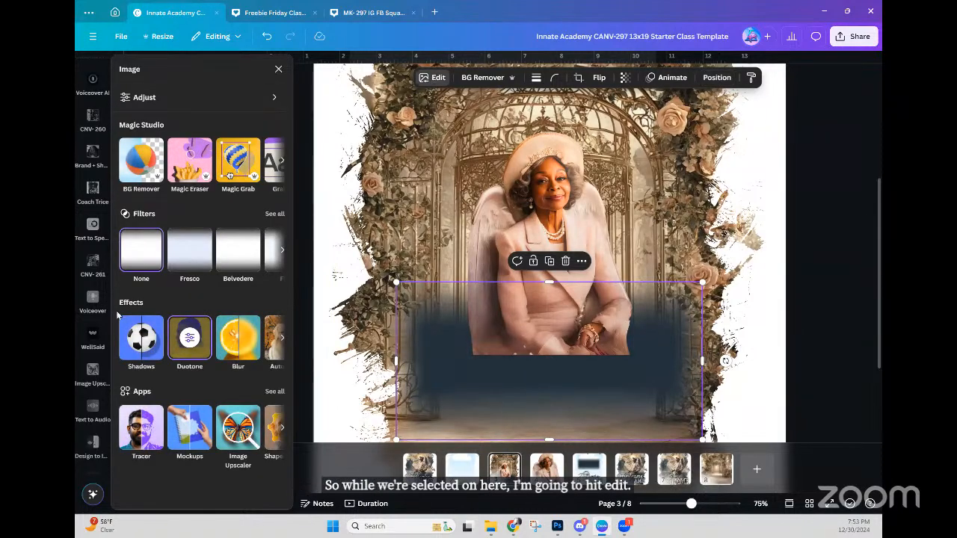
left_click(190, 356)
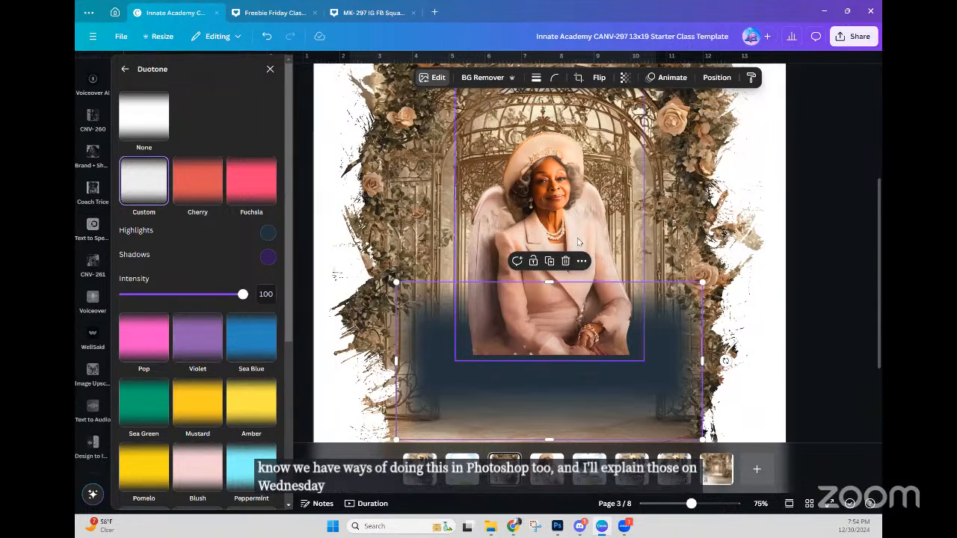
left_click(141, 187)
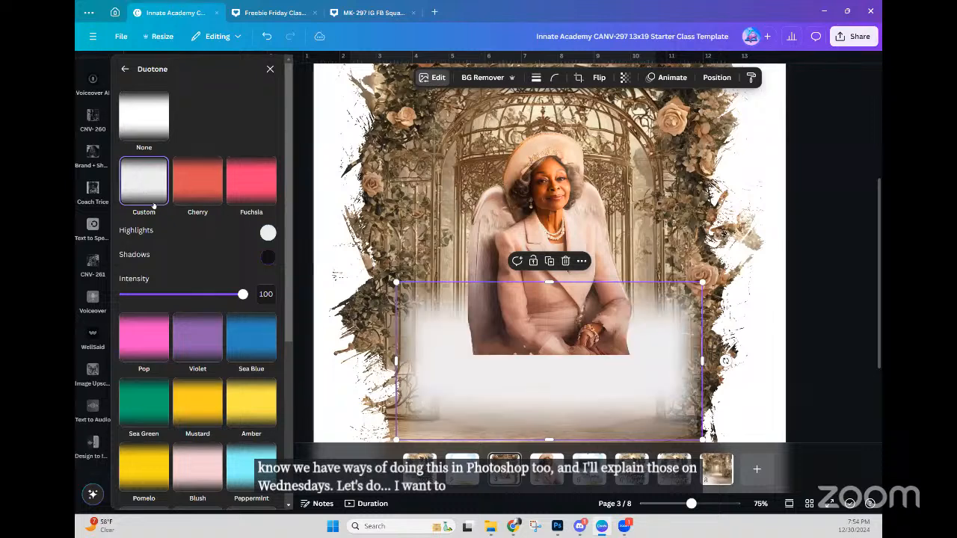
Step: Set the duotone highlight to the beige floor colour #C1AF99 using the eyedropper
left_click(267, 235)
left_click(404, 334)
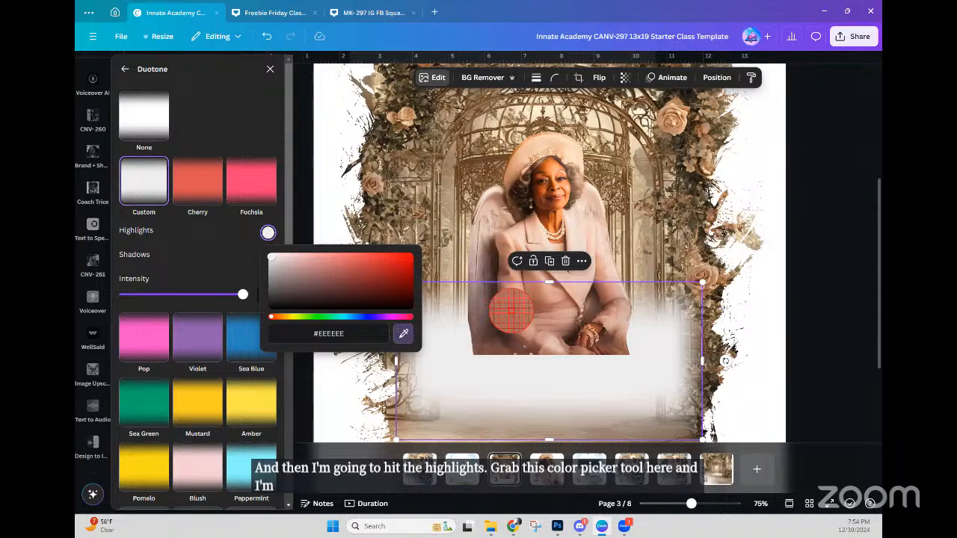
left_click(514, 310)
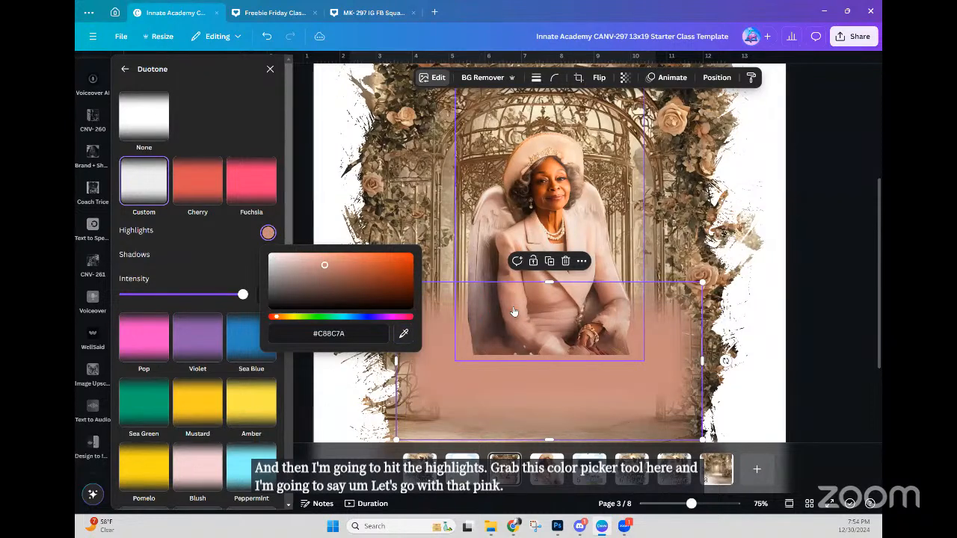
scroll(591, 393, "down", 3)
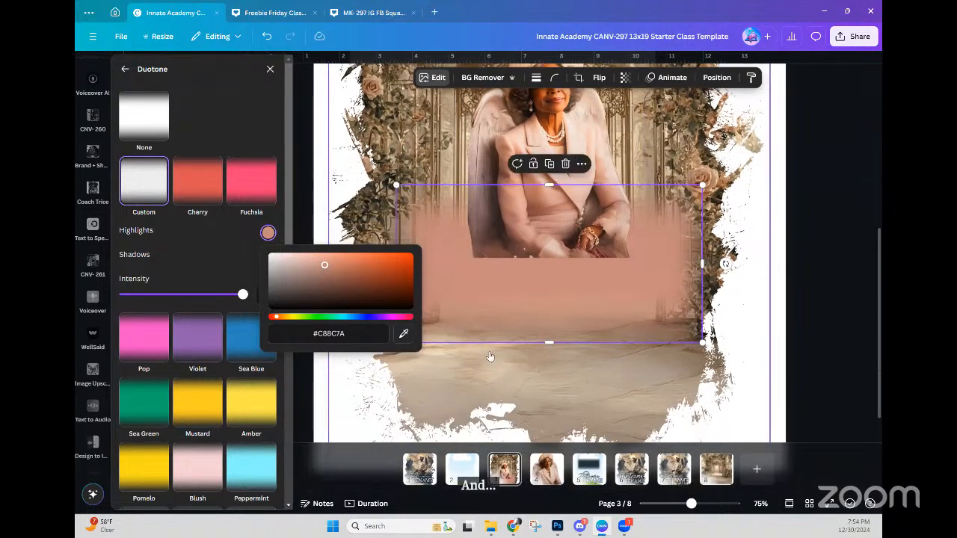
left_click(403, 333)
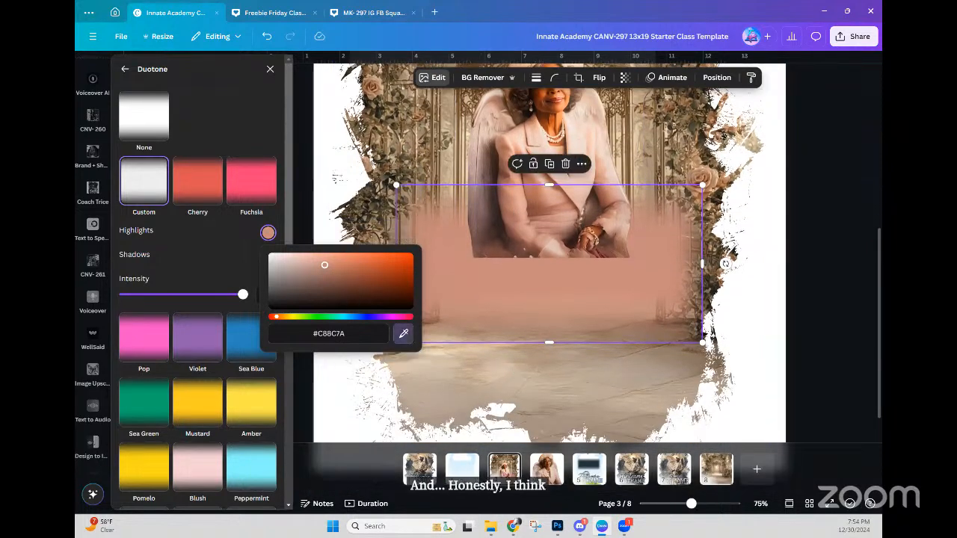
left_click(525, 370)
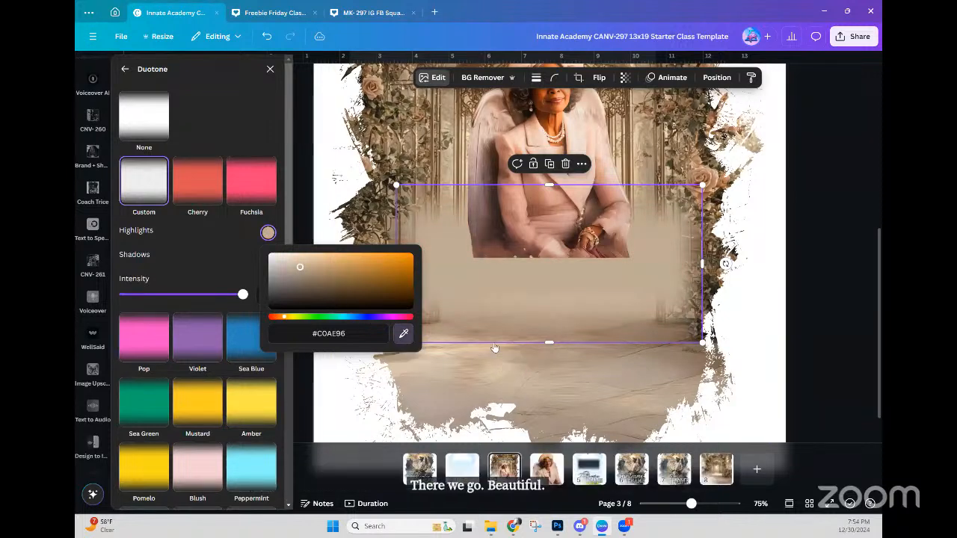
left_click(404, 333)
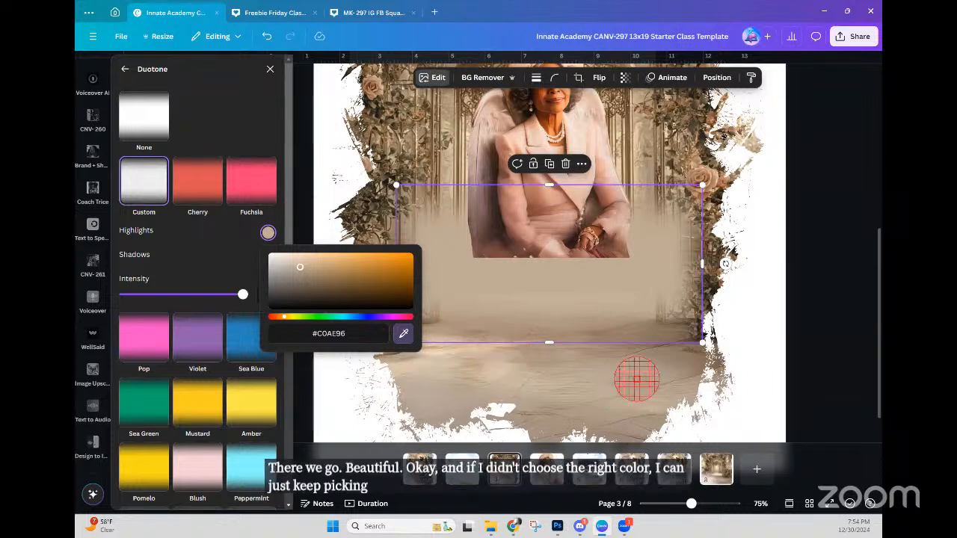
left_click(567, 390)
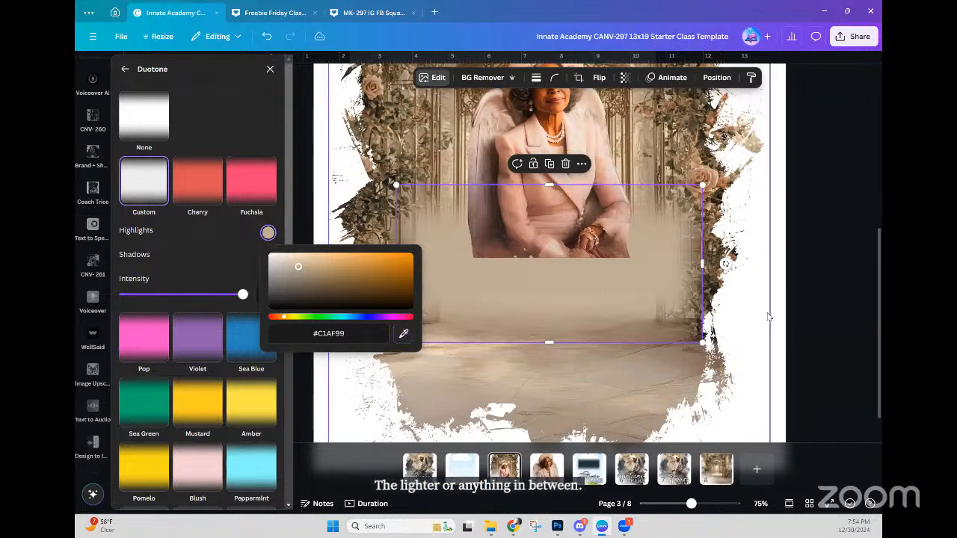
left_click(759, 302)
left_click(557, 276)
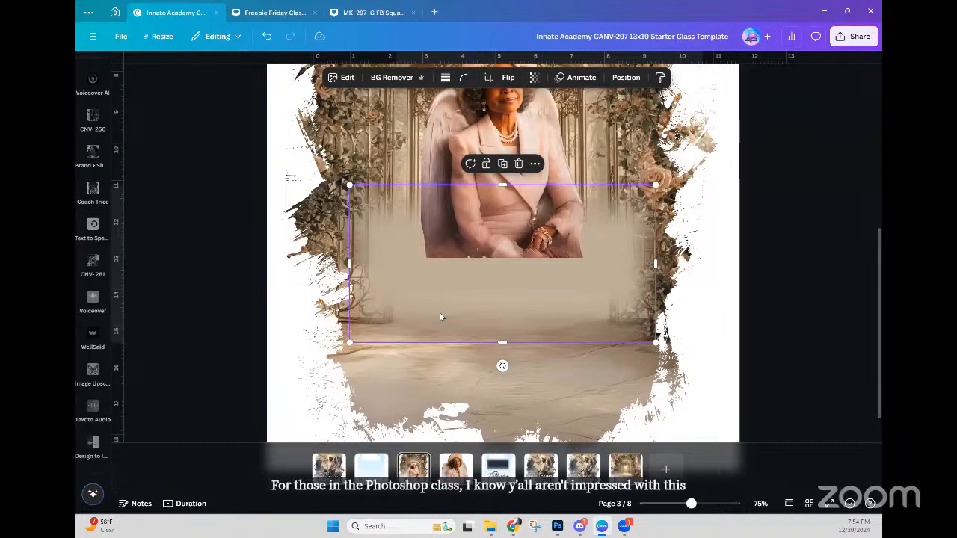
Step: Nudge the fade rectangle lower and send the portrait beneath it in the layer stack
key("ctrl+minus")
left_click_drag(509, 317, 510, 343)
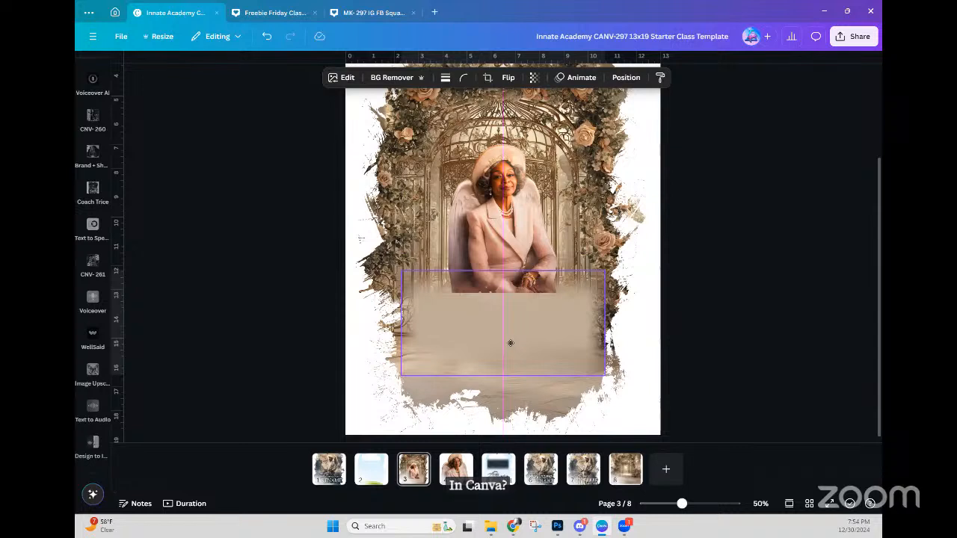
left_click_drag(483, 309, 483, 309)
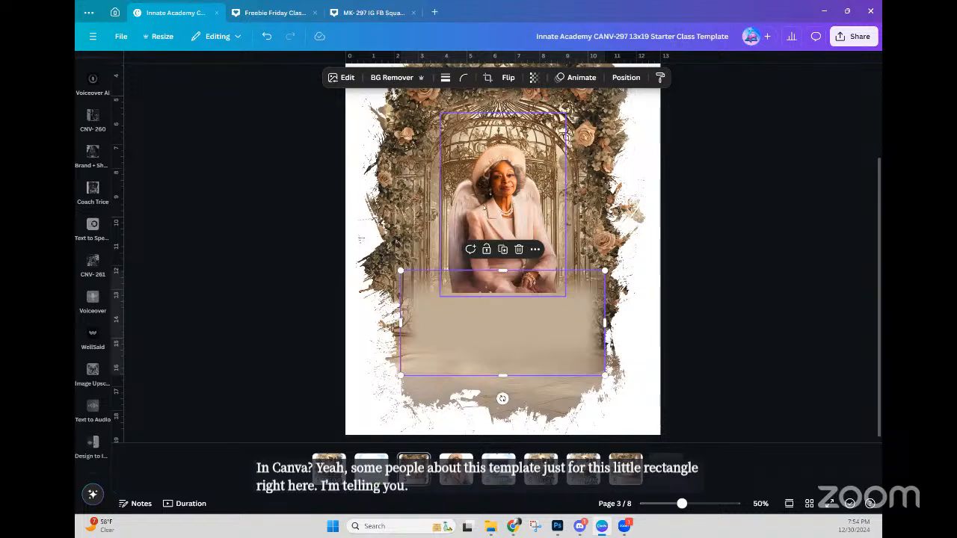
left_click(500, 211)
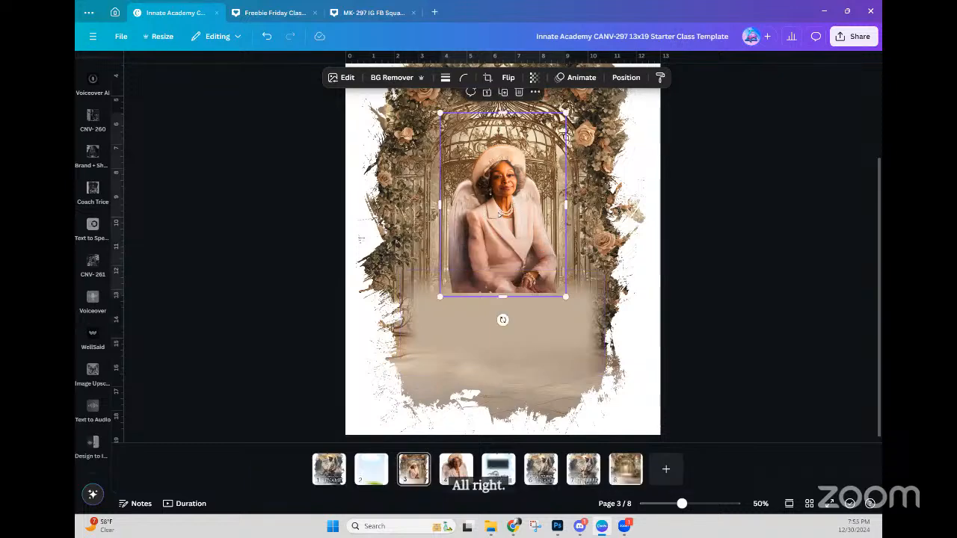
left_click(625, 77)
left_click_drag(247, 164, 242, 201)
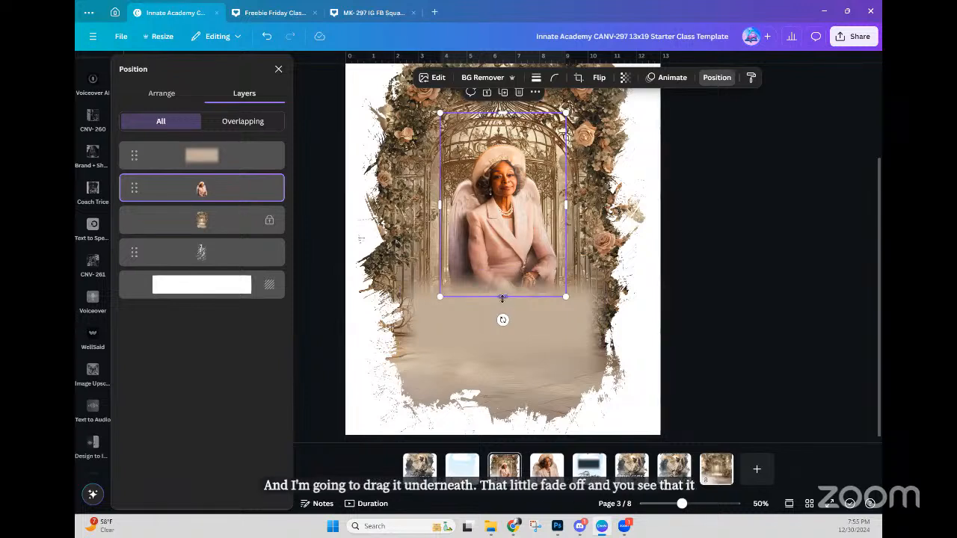
Step: Enlarge the portrait to about 6.9 by 10.2 and centre it in the arch
left_click_drag(508, 202, 506, 239)
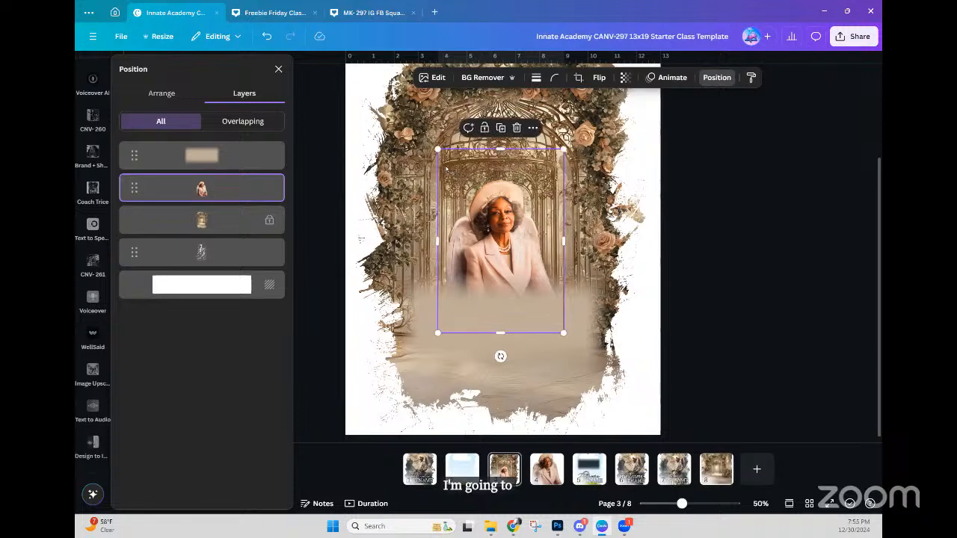
left_click_drag(437, 149, 395, 87)
left_click_drag(497, 249, 541, 274)
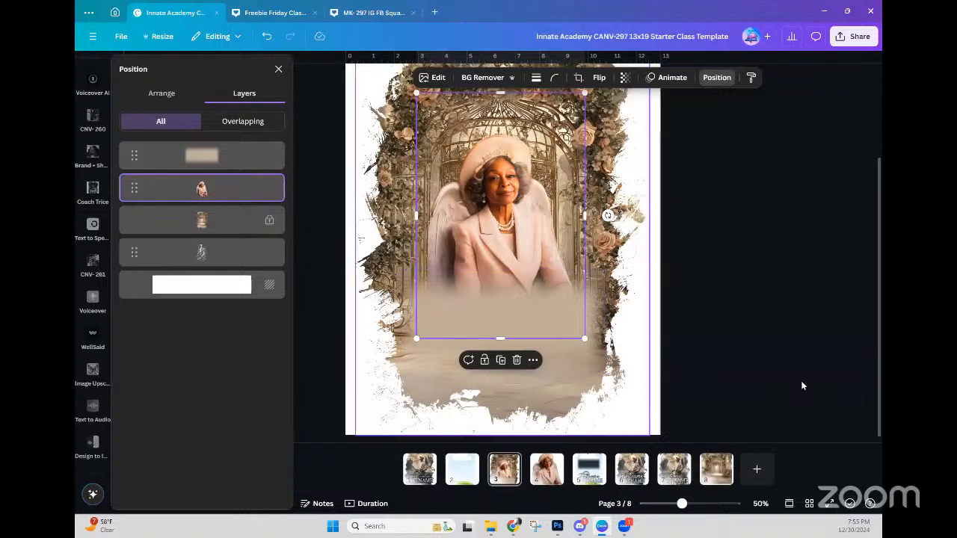
Step: Move the fade over the portrait's lower half and shrink it to 7.6 by 3.9
left_click(537, 319)
mouse_move(542, 320)
left_mouse_down()
mouse_move(533, 367)
mouse_move(542, 375)
mouse_move(543, 329)
left_mouse_up()
left_click_drag(603, 386, 594, 381)
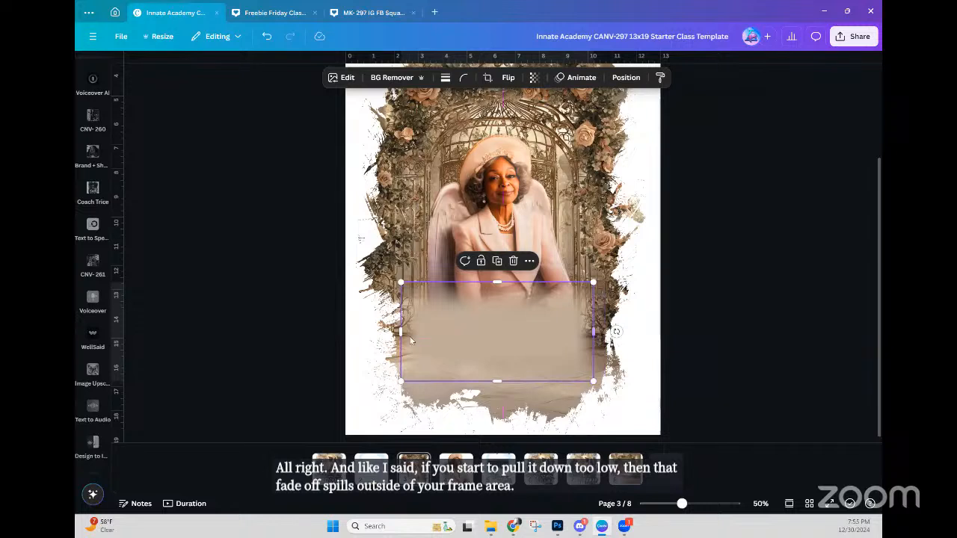
left_click_drag(401, 381, 410, 376)
left_click(742, 367)
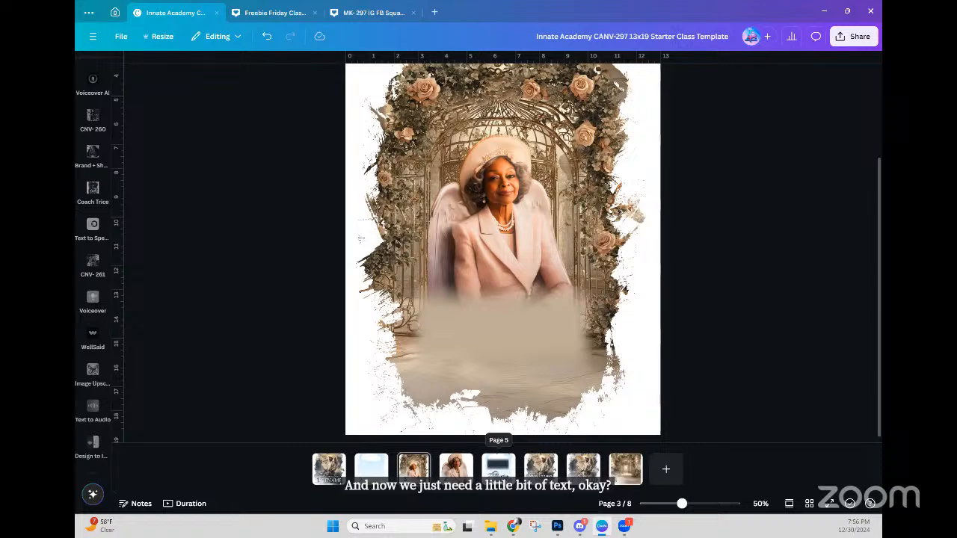
Step: Copy the Firstname Animal Script group from page 5 and paste it atop the arch on page 3
left_click(497, 468)
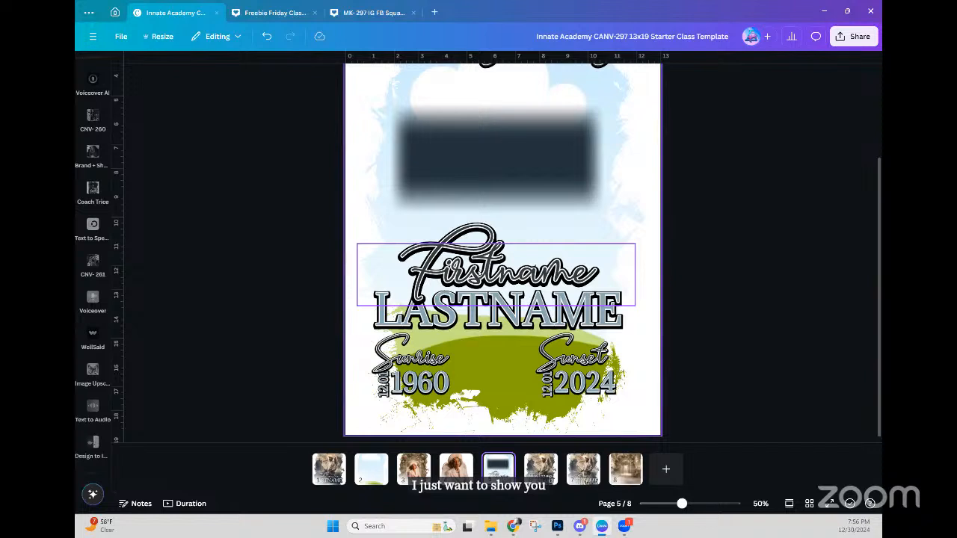
left_click(496, 274)
left_click(284, 272)
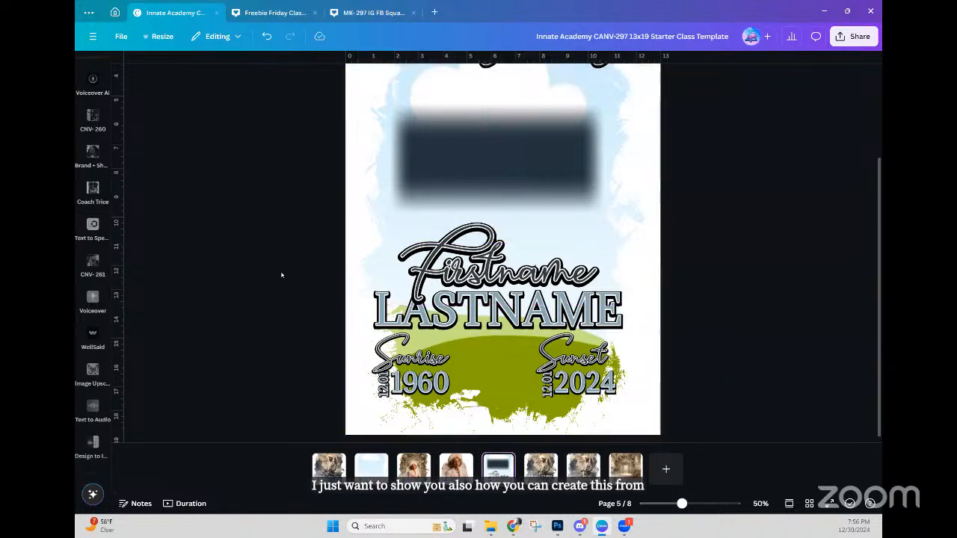
left_click(437, 269)
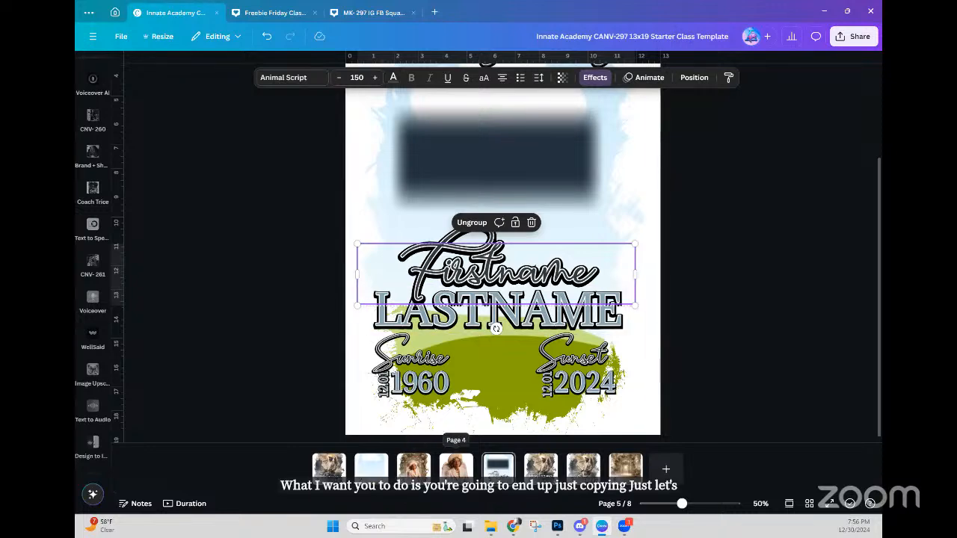
left_click(415, 475)
key("ctrl+v")
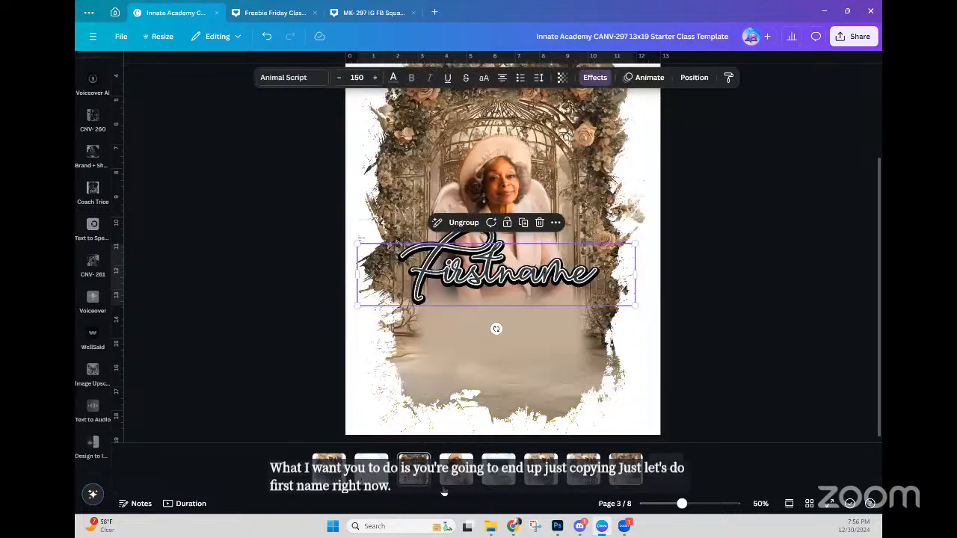
left_click_drag(533, 275, 537, 155)
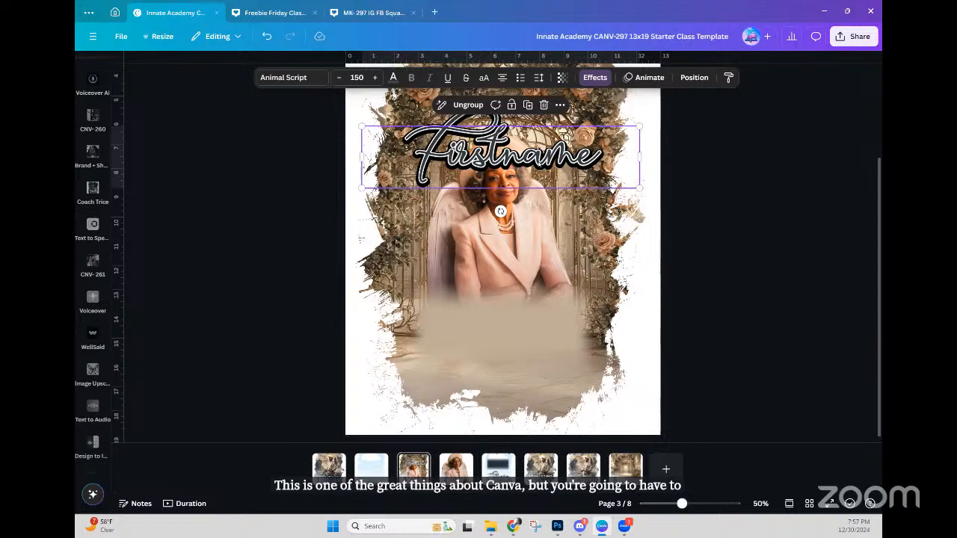
left_click(518, 162)
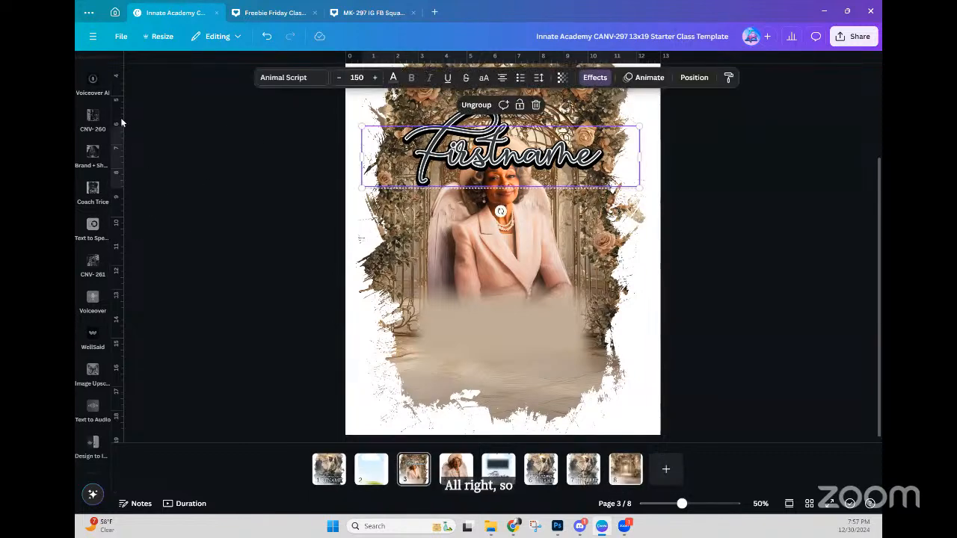
left_click(95, 158)
left_click(92, 150)
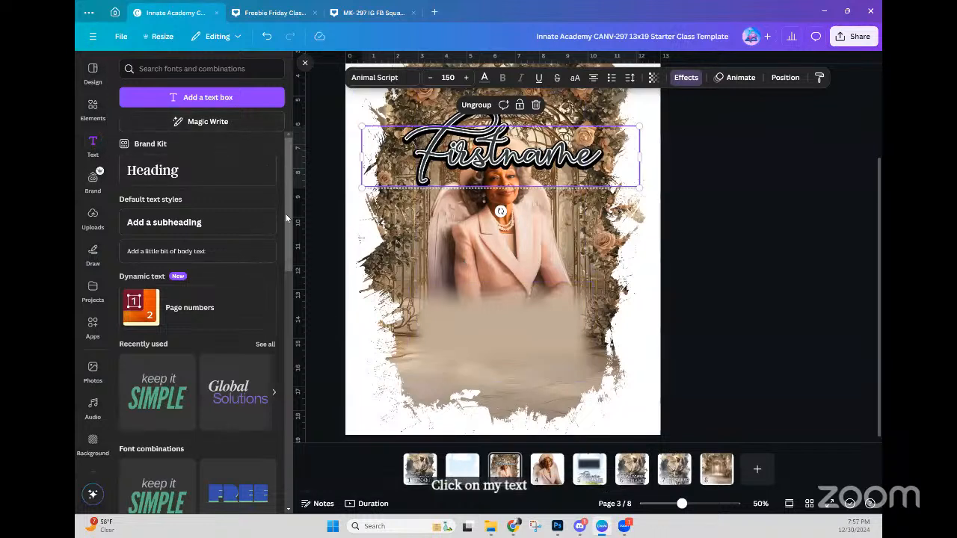
Step: Add a new text box and set its font size to 150
left_click(254, 99)
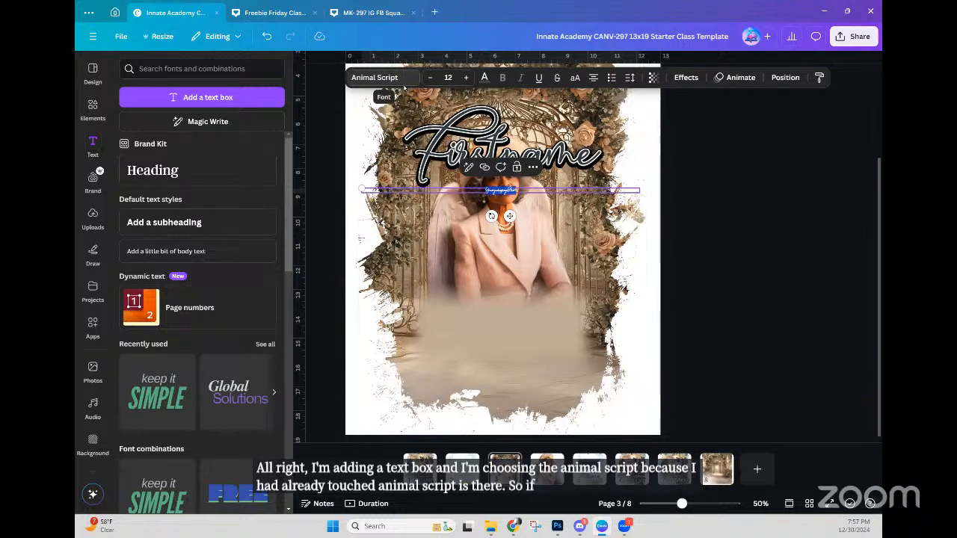
left_click(465, 78)
left_click(465, 78)
left_click(464, 78)
left_click(465, 78)
left_click(464, 78)
left_click(465, 78)
left_click(465, 77)
left_click(465, 78)
left_click(465, 78)
left_click(465, 78)
left_click(465, 77)
left_click(465, 78)
left_click(465, 78)
left_click(465, 77)
left_click(465, 78)
left_click(465, 78)
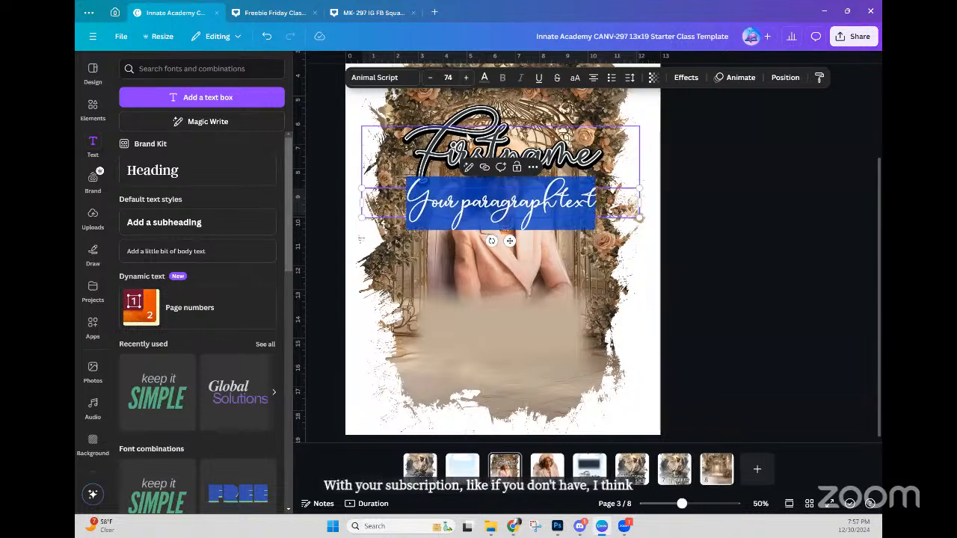
left_click(466, 78)
left_click(467, 78)
left_click(466, 78)
left_click(466, 78)
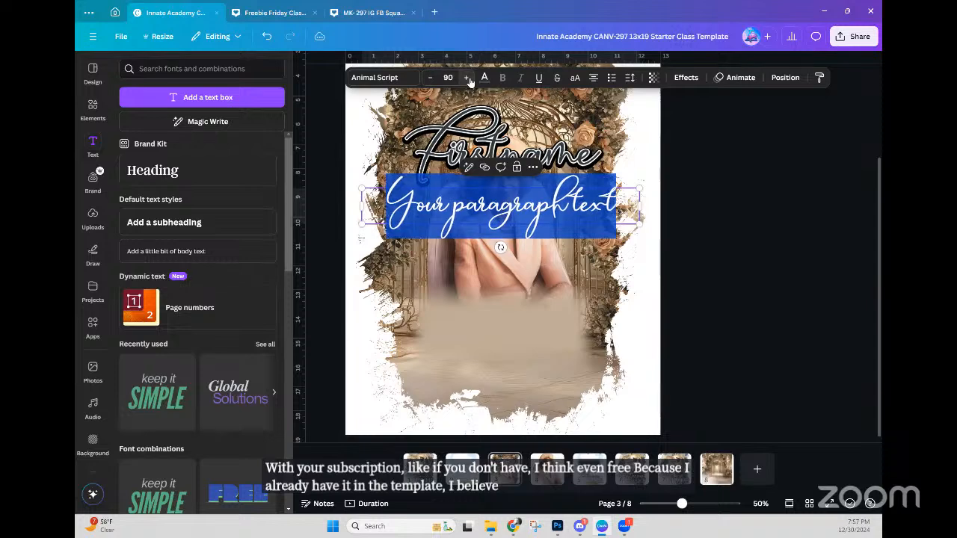
left_click(467, 77)
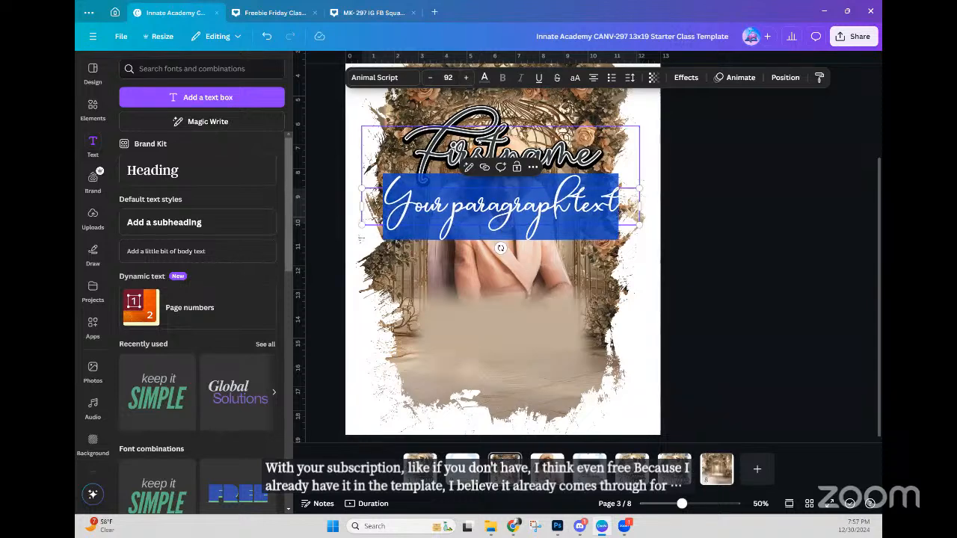
left_click(463, 145)
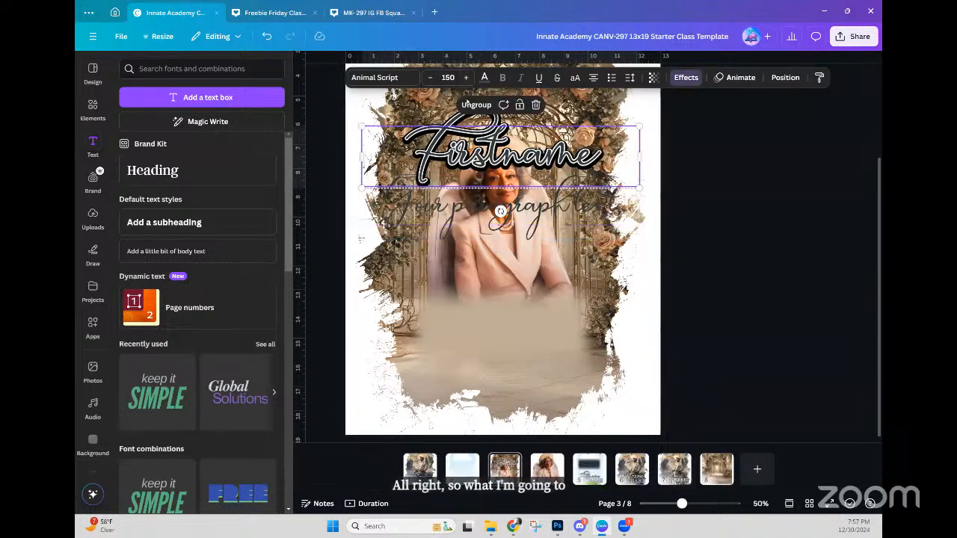
left_click(544, 213)
left_click(448, 78)
type("15")
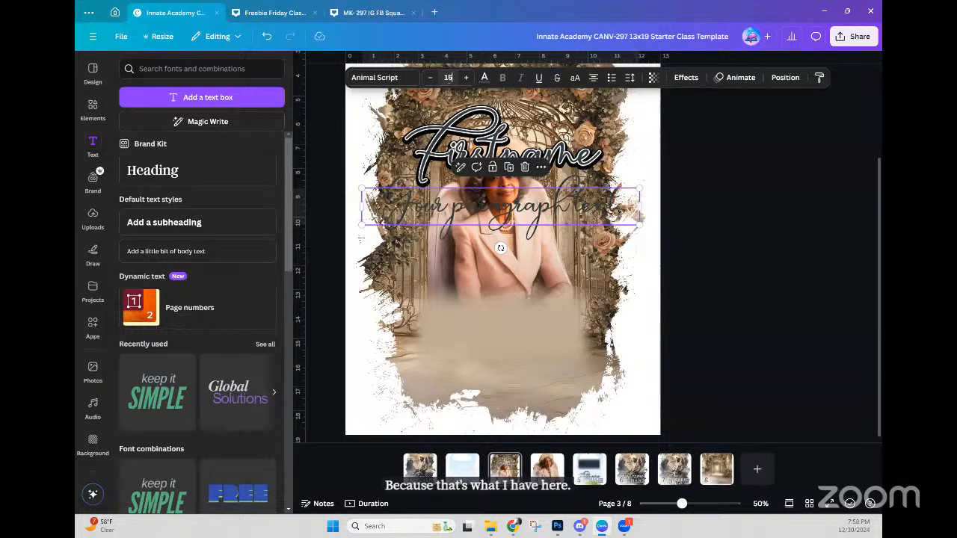
type("0")
key("Return")
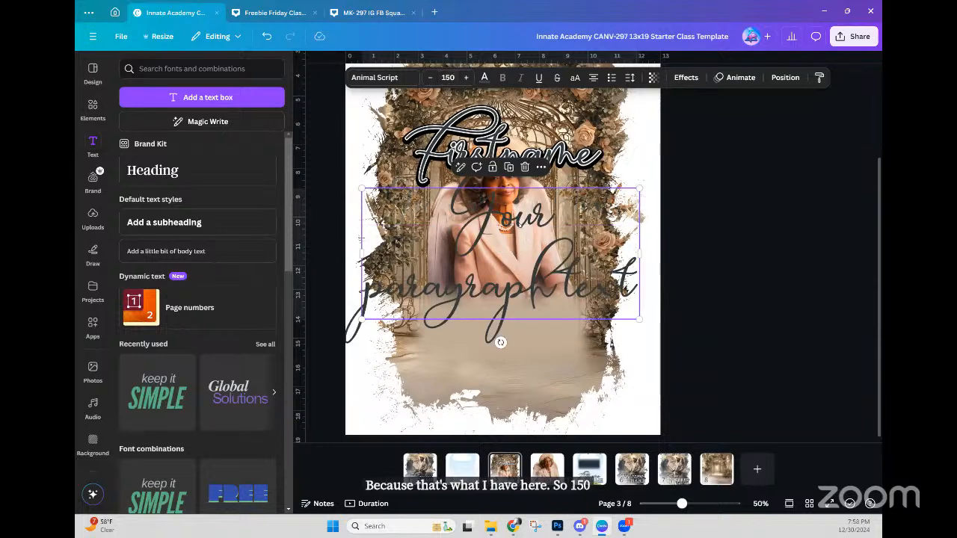
Step: Type the person's first name and move the text down onto the beige fade
key("Return")
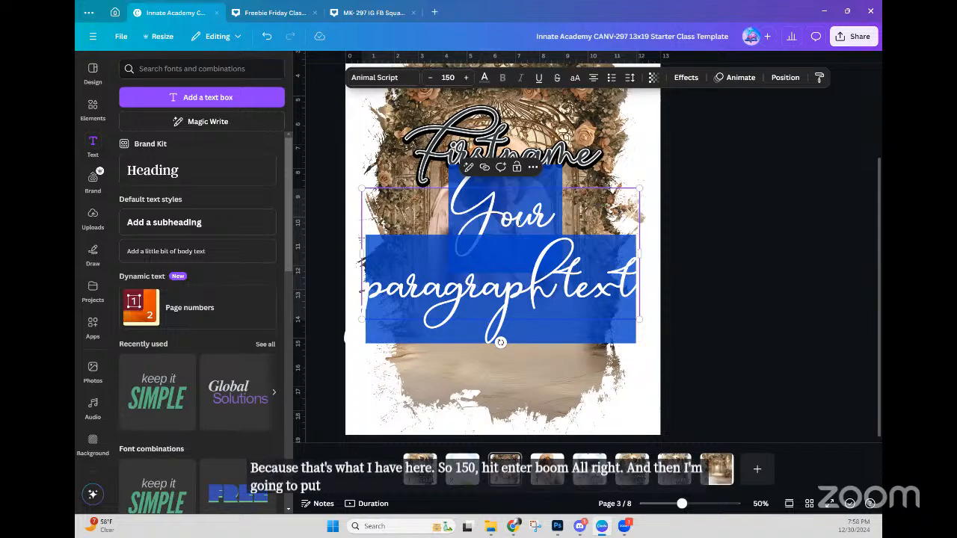
type("Do")
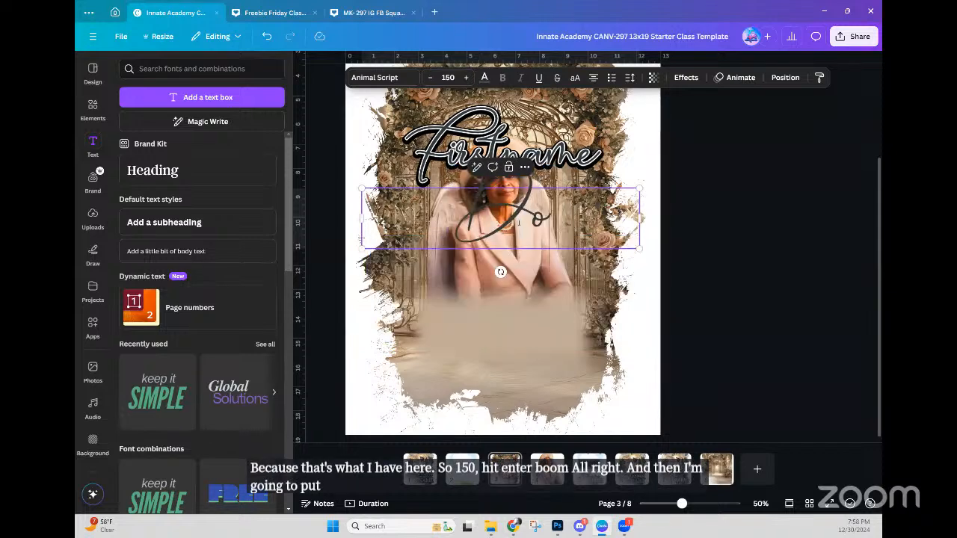
type("rothy")
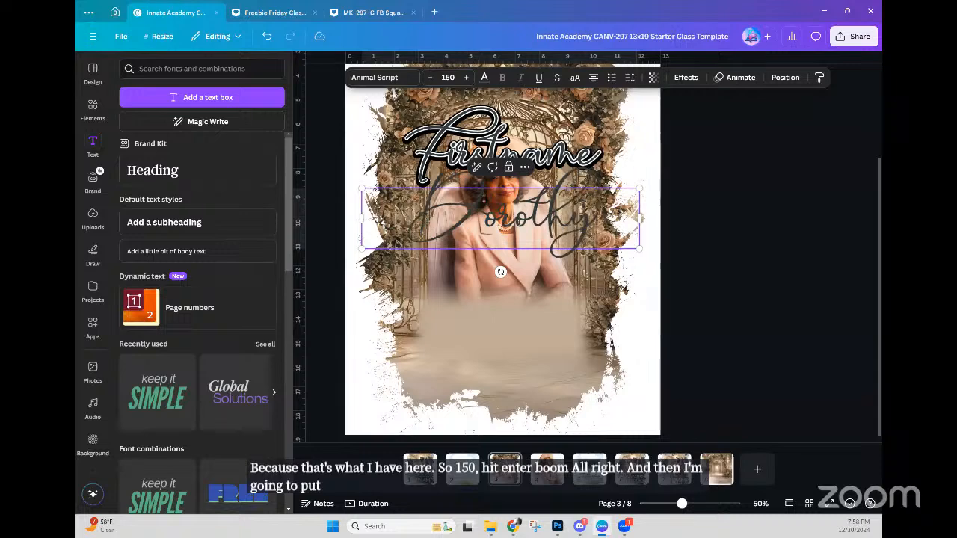
left_click_drag(568, 231, 570, 307)
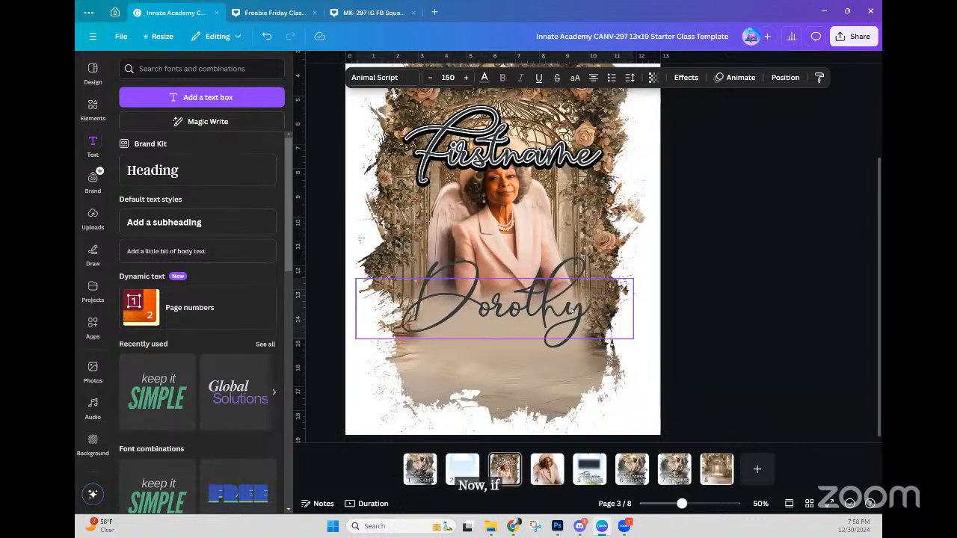
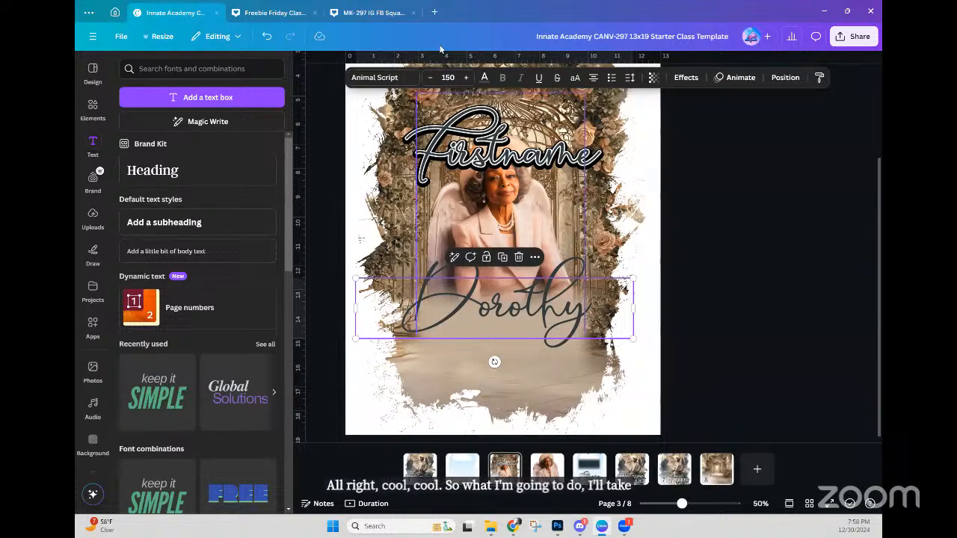
Step: Recolour the Dorothy text a soft mauve from the photo palette and bring up text effects
left_click(485, 78)
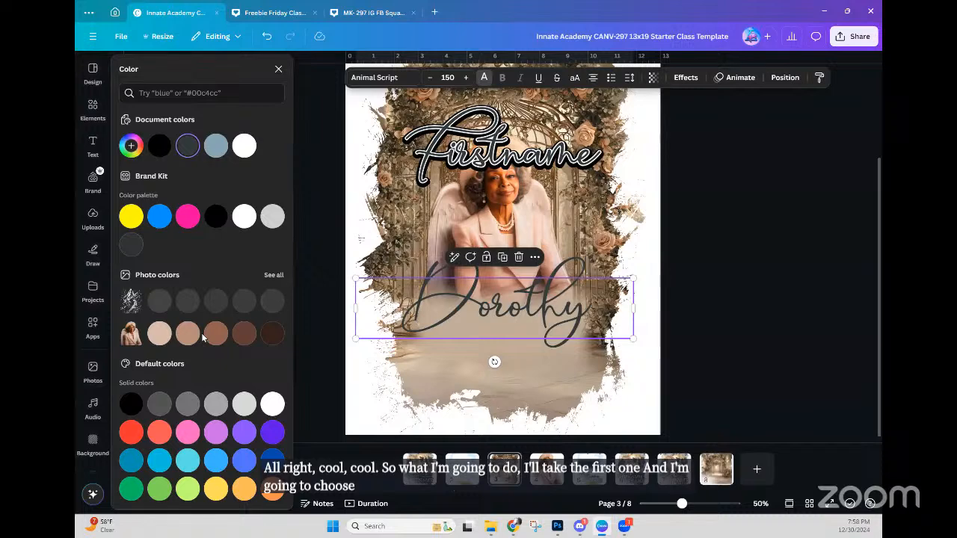
left_click(187, 338)
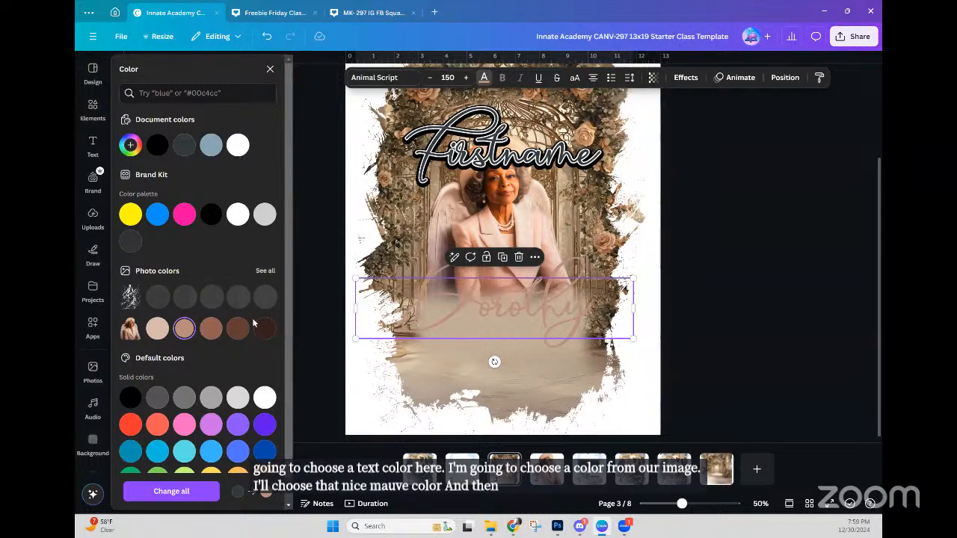
left_click(686, 77)
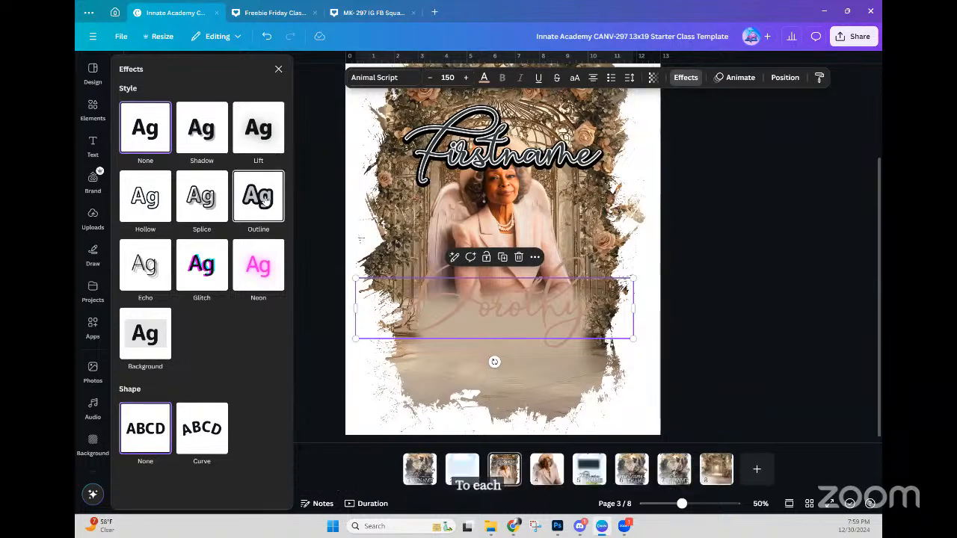
Step: Add a white Outline effect to Dorothy and lower its thickness from 50 to 26
left_click(263, 196)
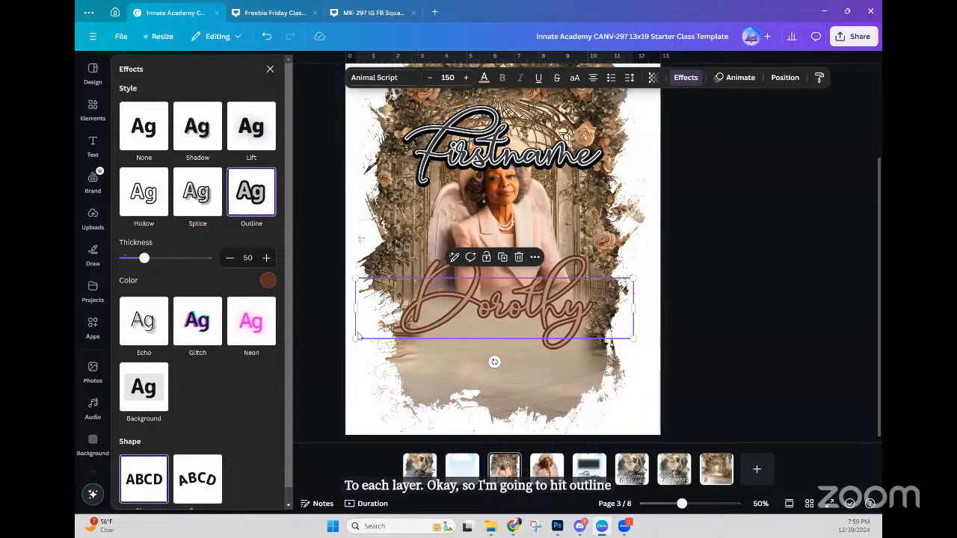
left_click(267, 281)
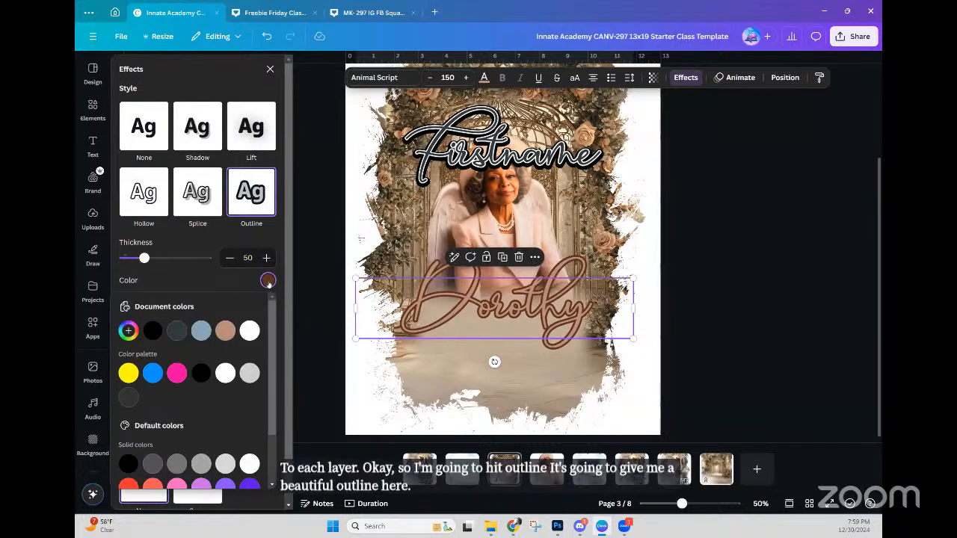
scroll(242, 309, "down", 2)
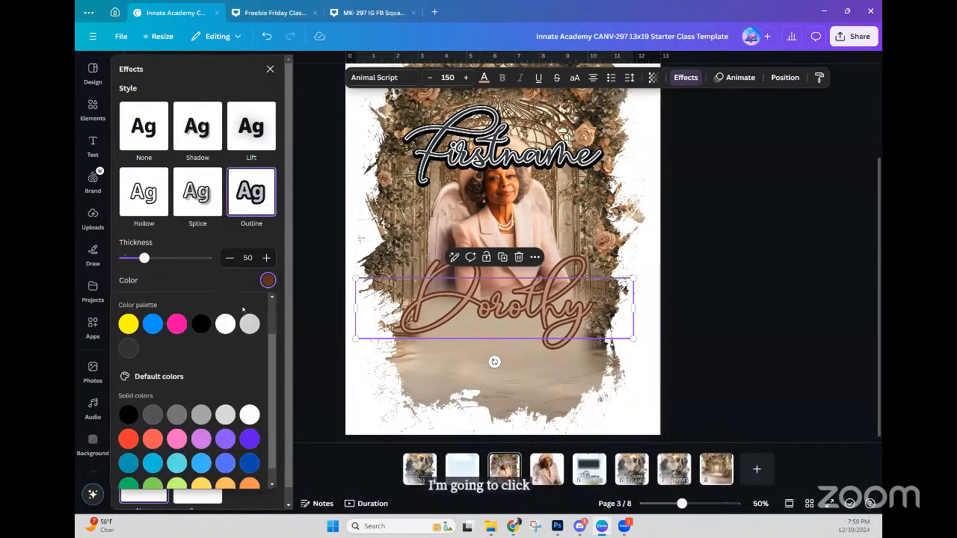
scroll(243, 310, "up", 2)
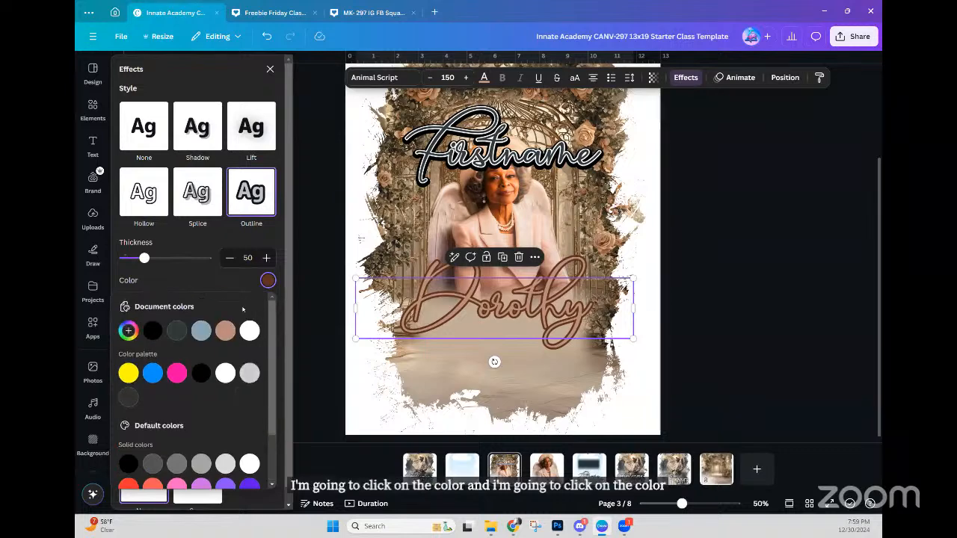
scroll(242, 314, "down", 1)
scroll(241, 311, "up", 2)
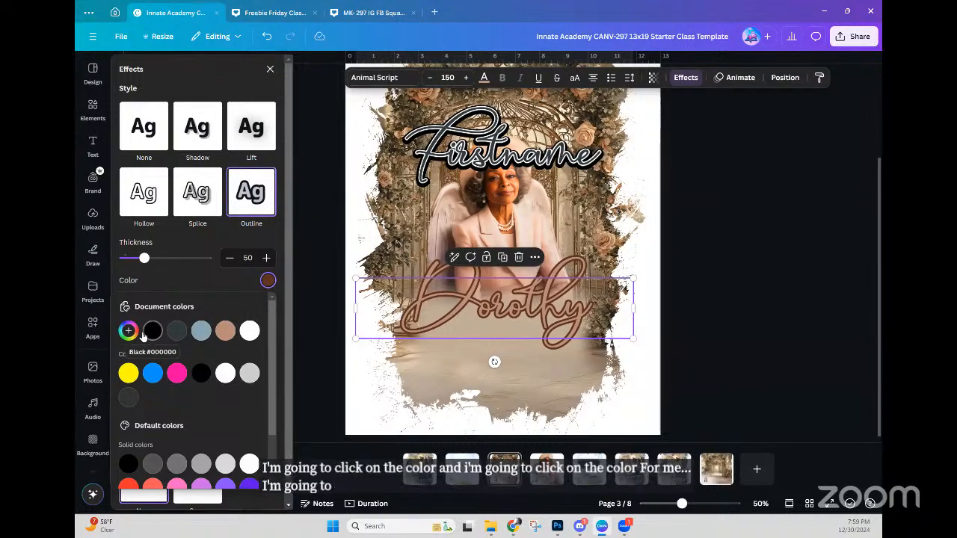
left_click(251, 332)
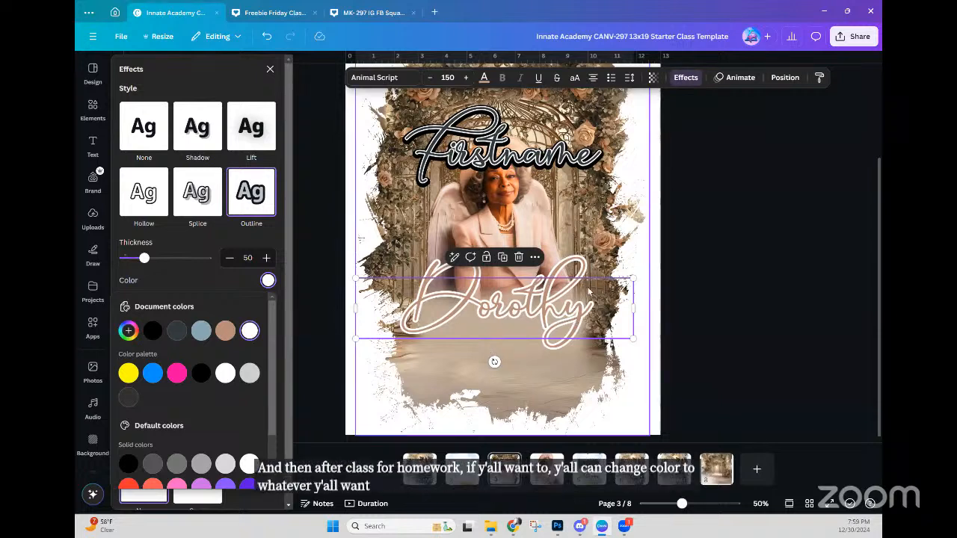
scroll(219, 395, "down", 1)
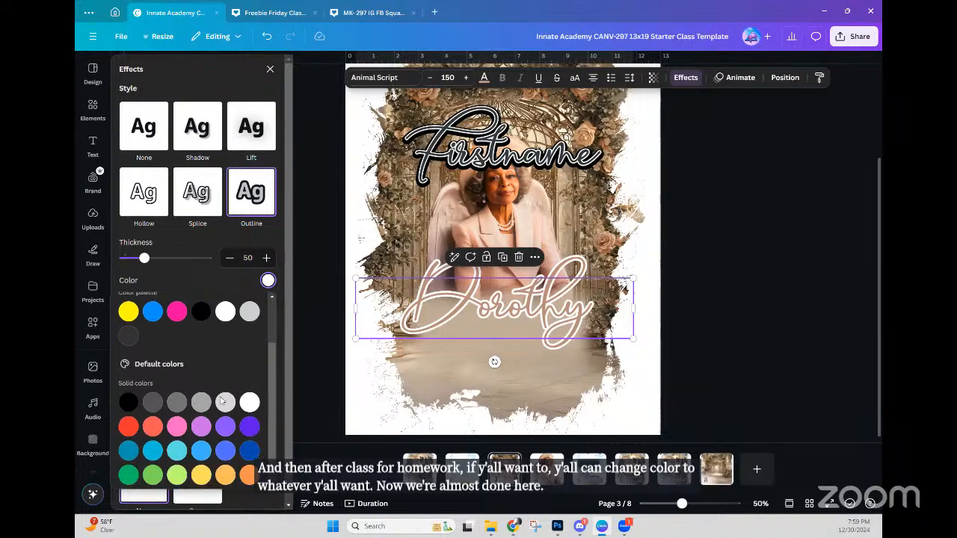
scroll(218, 398, "up", 1)
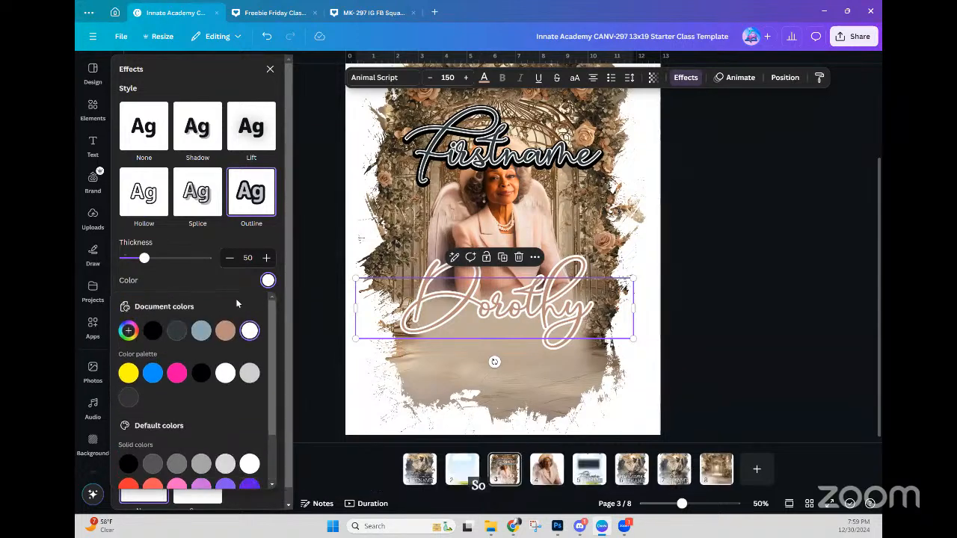
left_click_drag(145, 257, 134, 258)
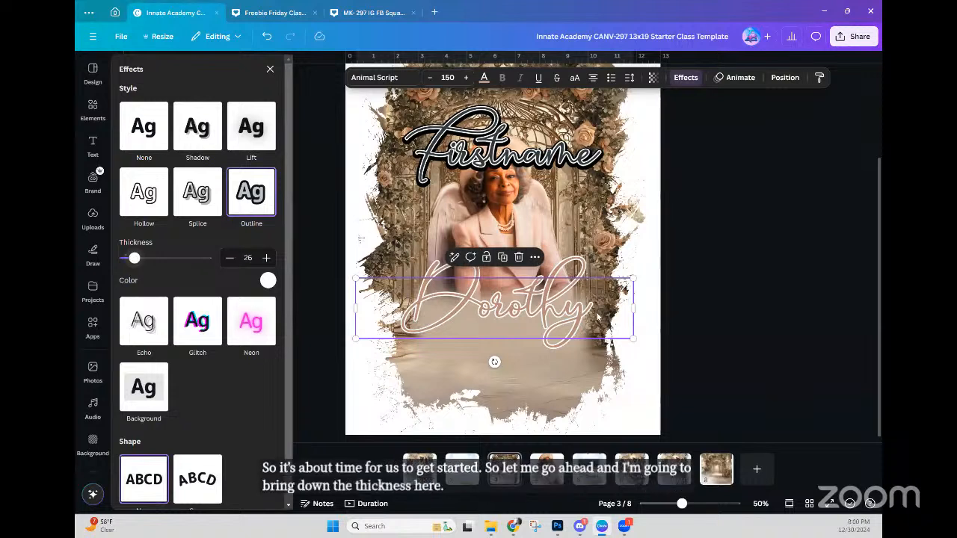
Step: Duplicate Dorothy, give the copy a black outline of thickness 123, and layer it beneath the original
right_click(551, 310)
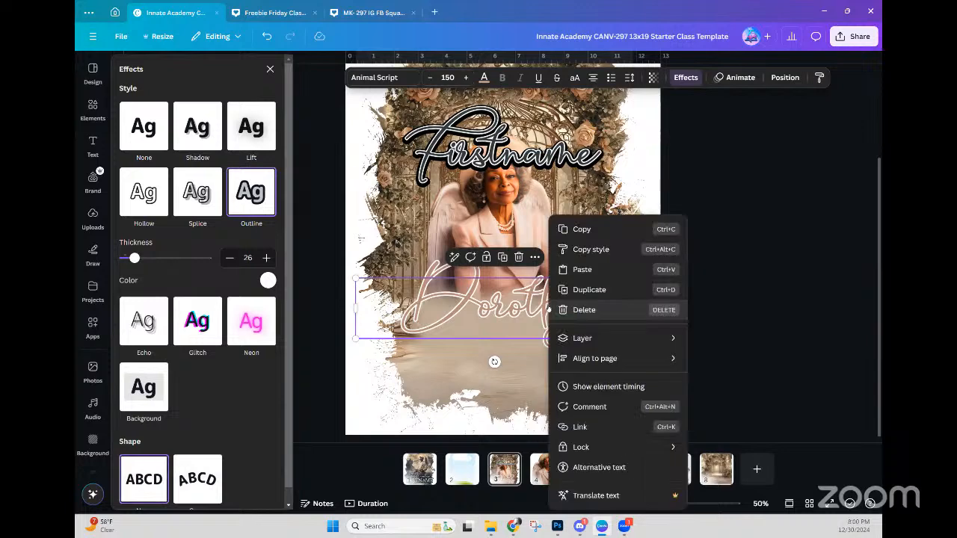
left_click(593, 290)
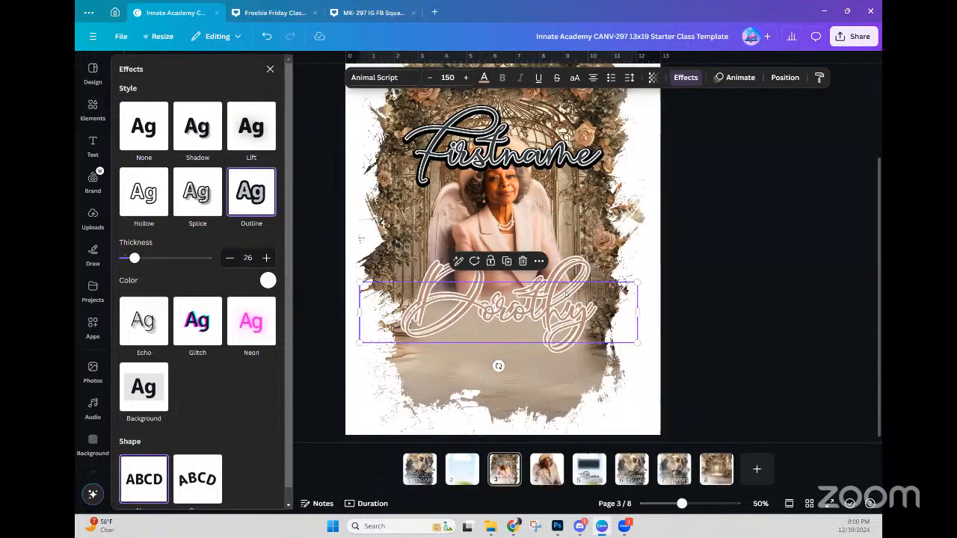
left_click(683, 78)
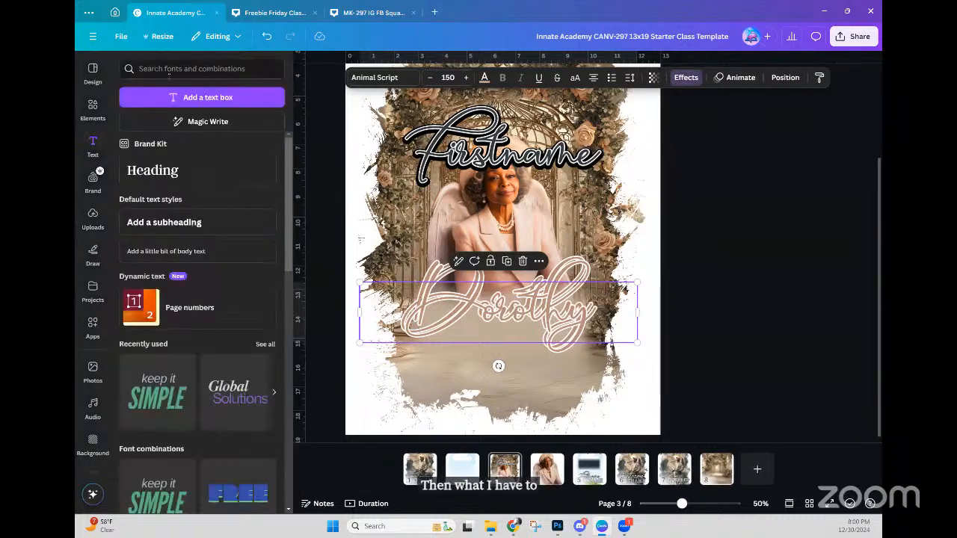
left_click(682, 78)
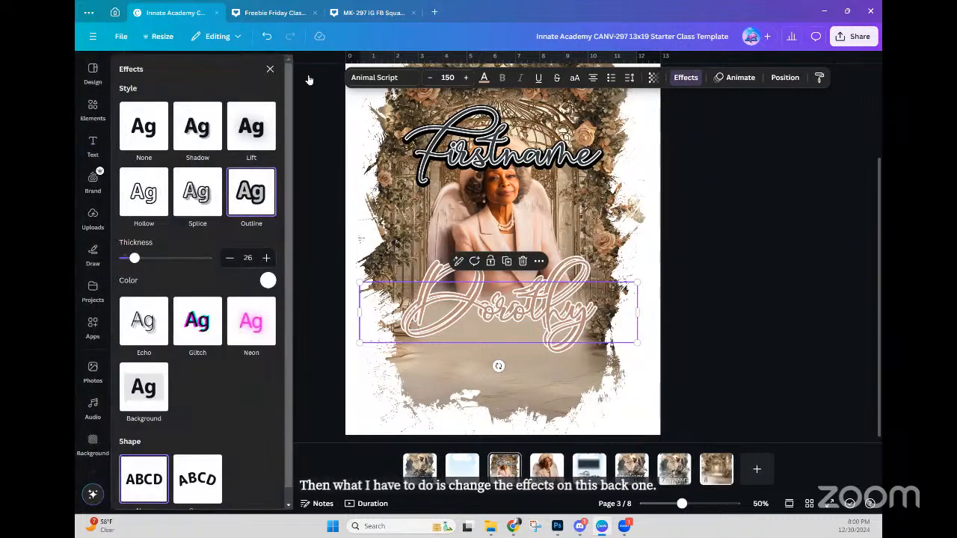
left_click(268, 281)
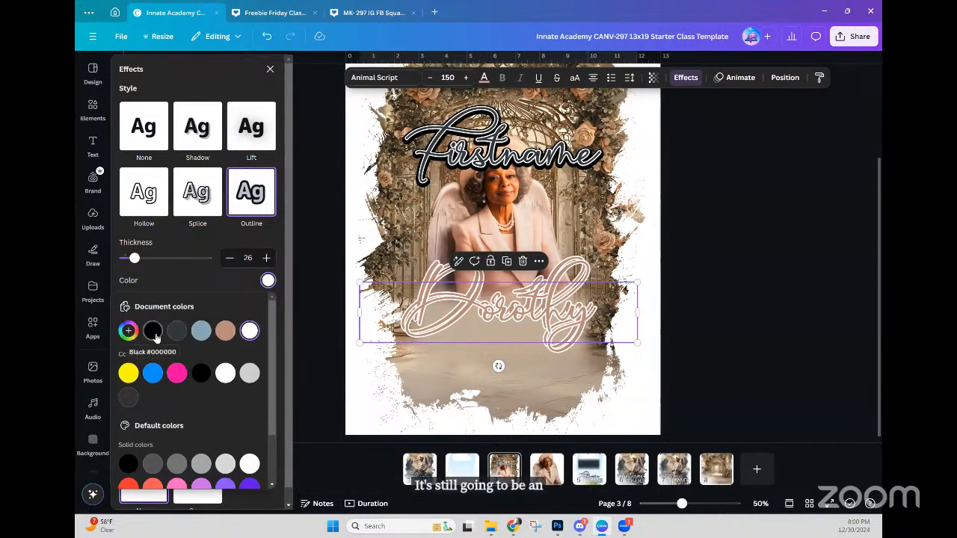
left_click(151, 330)
left_click_drag(134, 258, 174, 258)
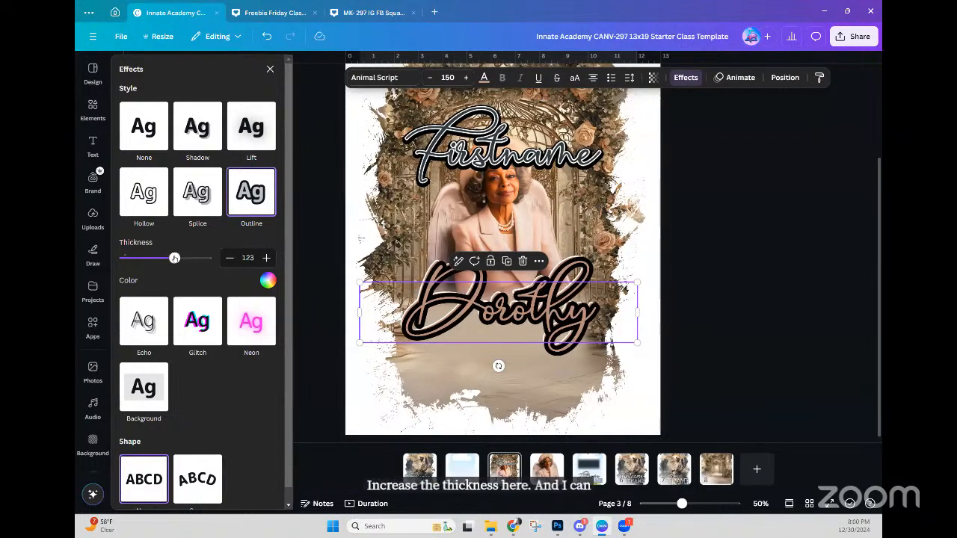
left_click(785, 77)
left_click_drag(235, 166, 207, 191)
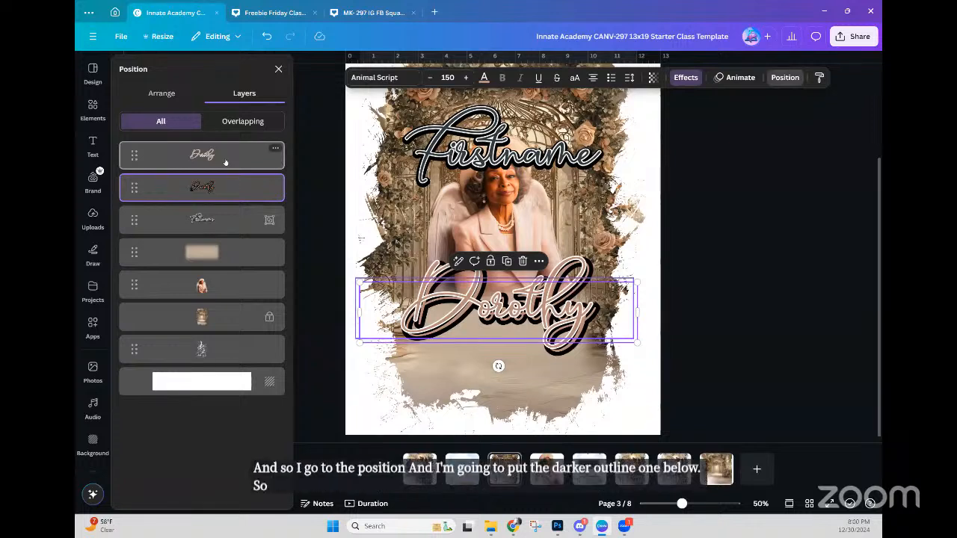
Step: Align both Dorothy layers to middle and centre, then shrink them slightly together
left_click(226, 162)
left_click(237, 192, "shift")
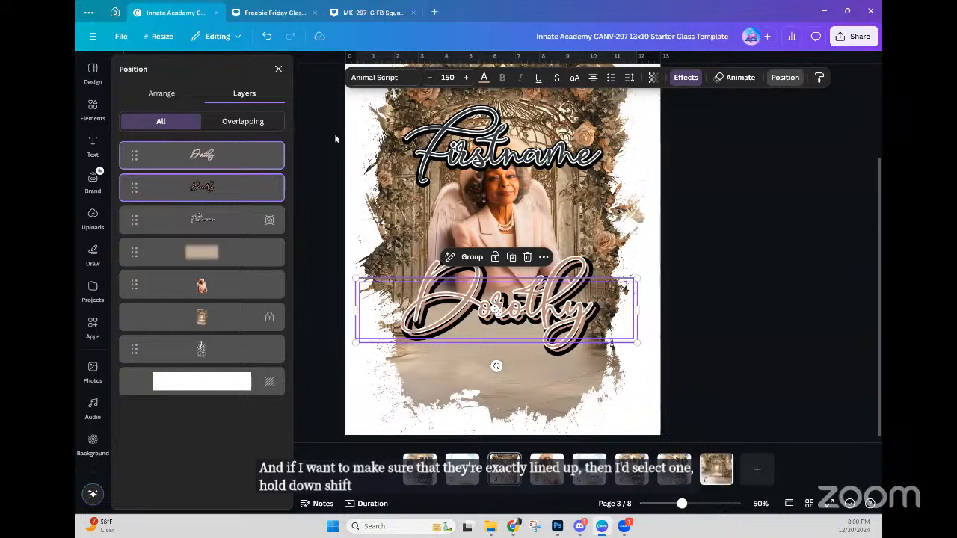
left_click(161, 95)
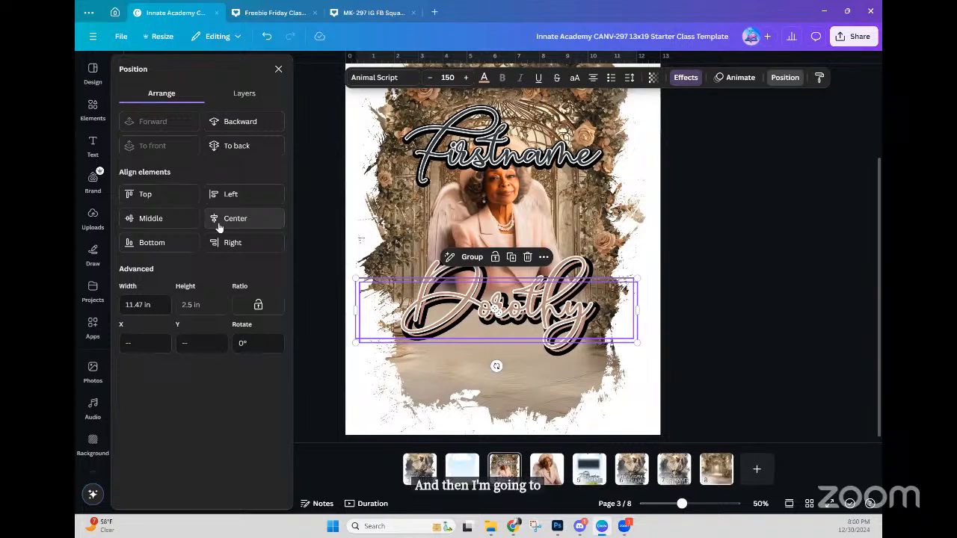
left_click(148, 219)
left_click(221, 222)
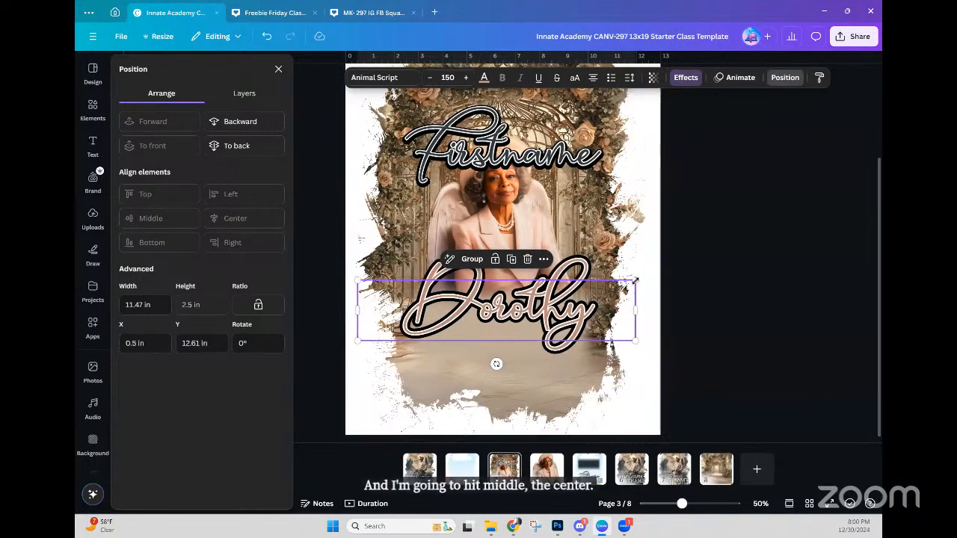
mouse_move(633, 281)
left_mouse_down()
mouse_move(620, 282)
mouse_move(640, 281)
left_mouse_up()
Step: Group the two Dorothy layers and nudge the group into its final position
left_click(244, 93)
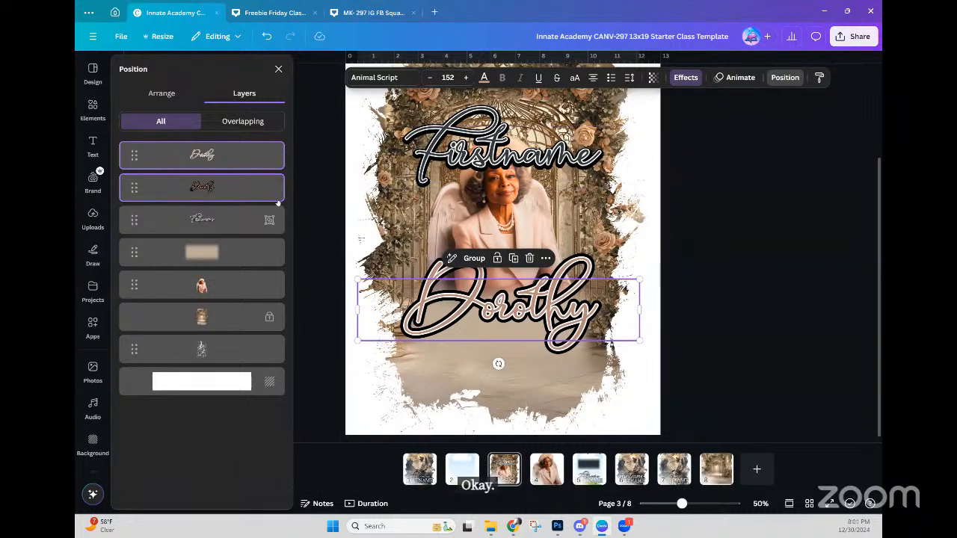
right_click(242, 185)
left_click(309, 336)
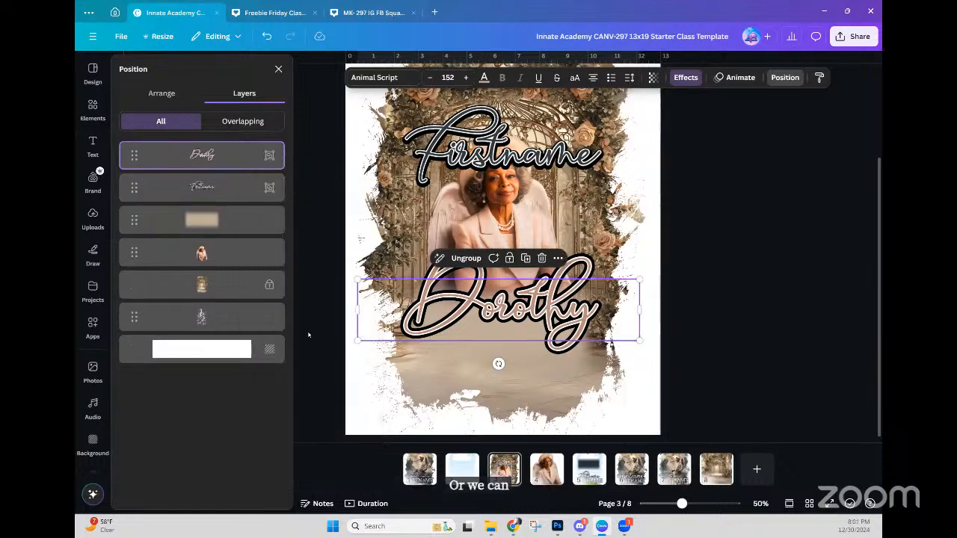
mouse_move(546, 323)
left_mouse_down()
mouse_move(545, 338)
mouse_move(536, 327)
mouse_move(544, 338)
left_mouse_up()
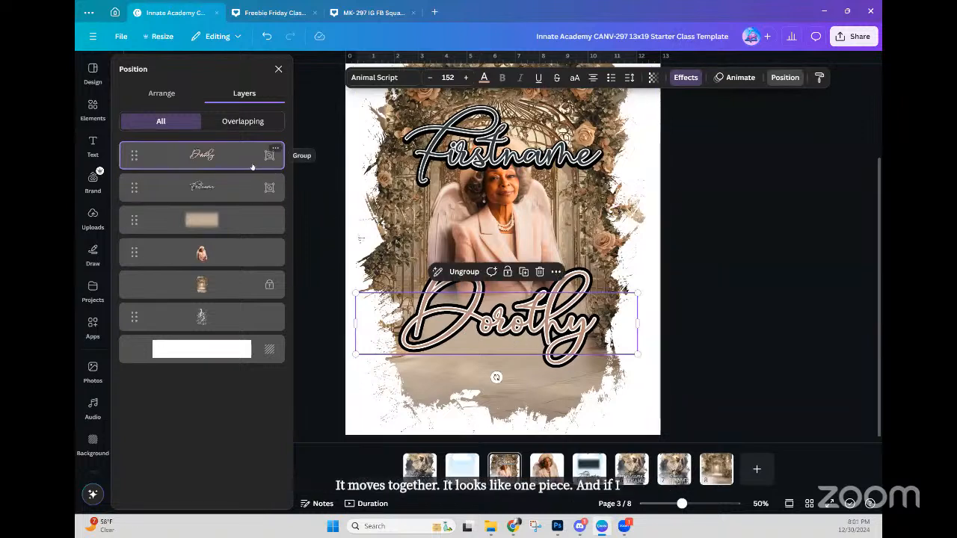
key("shift+Up")
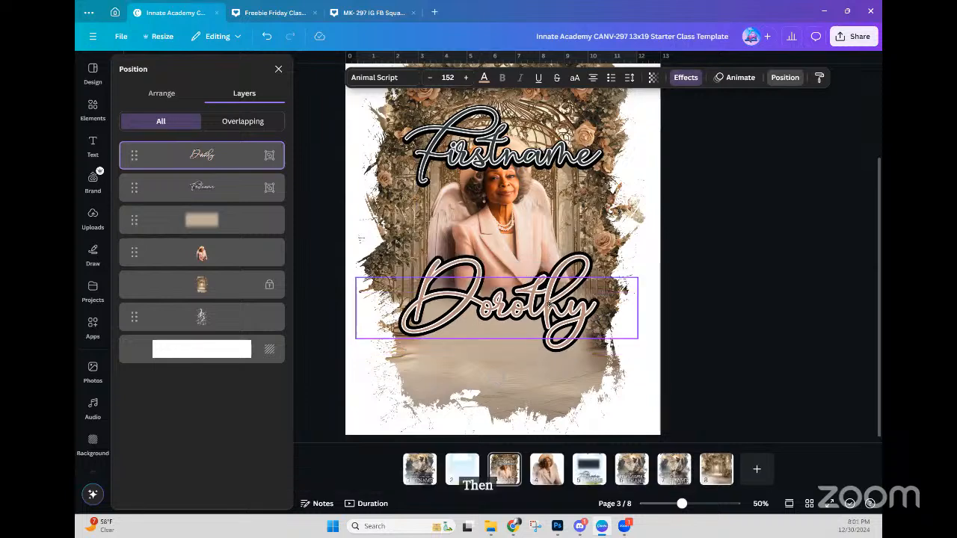
left_click(501, 156)
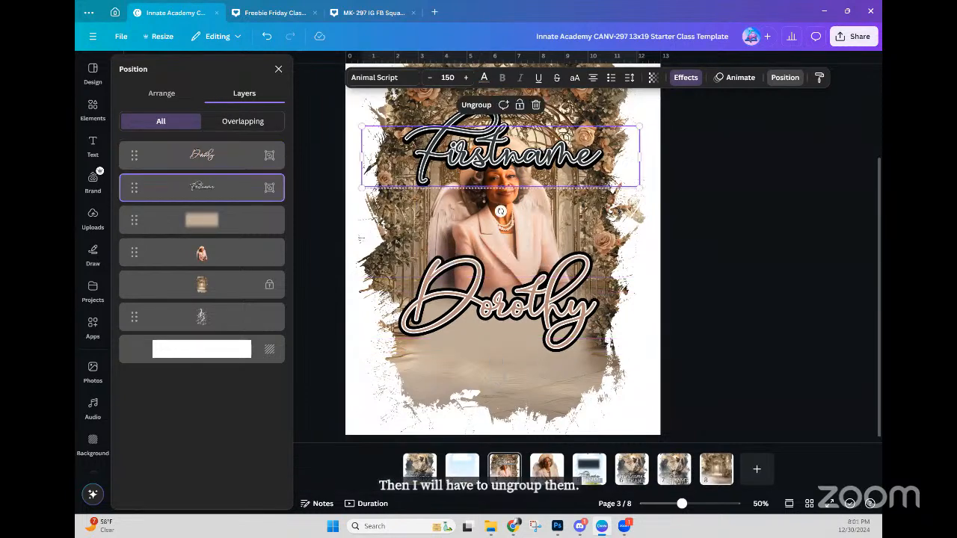
Step: Delete the Firstname placeholder text on page 3
double_click(501, 155)
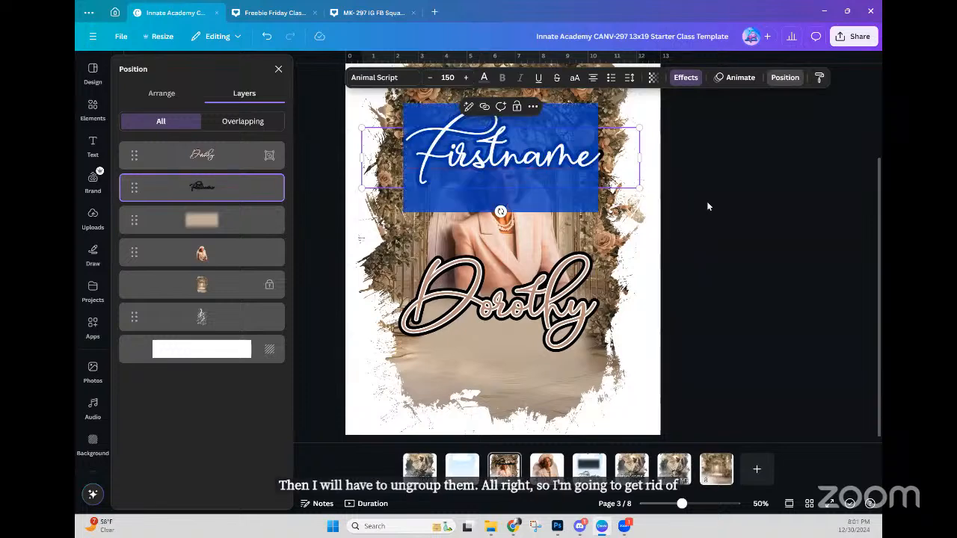
left_click(93, 146)
key("Escape")
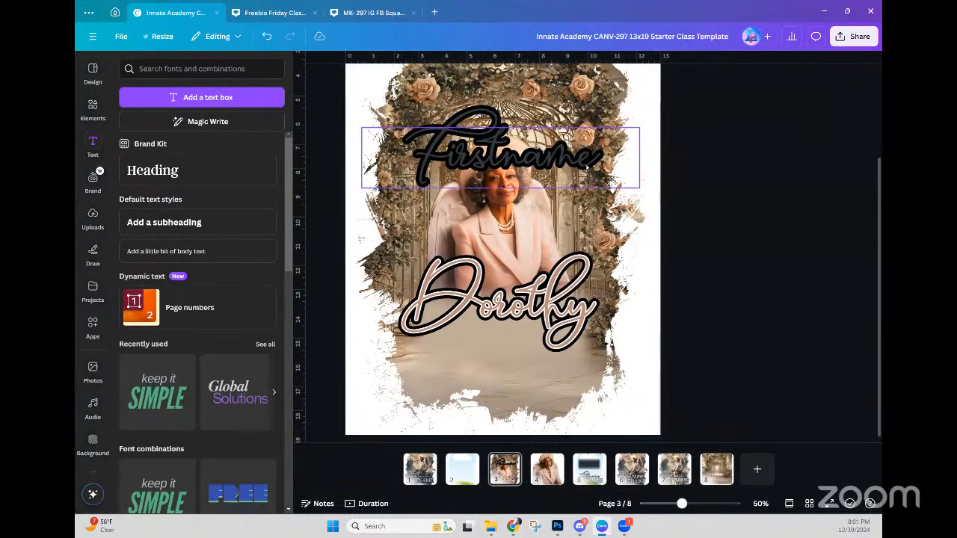
key("Delete")
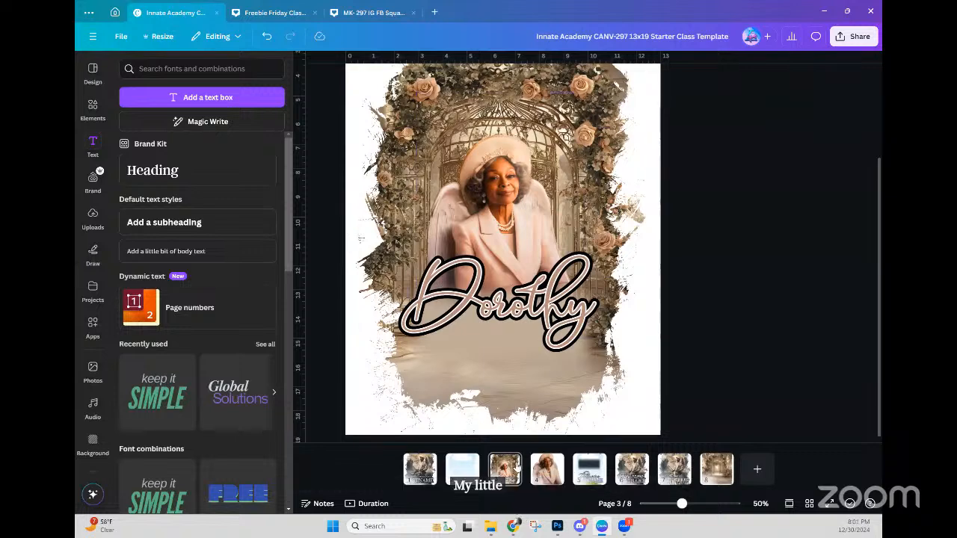
Step: Copy the LASTNAME text from page 5, paste it on page 3 just below Dorothy
left_click(596, 473)
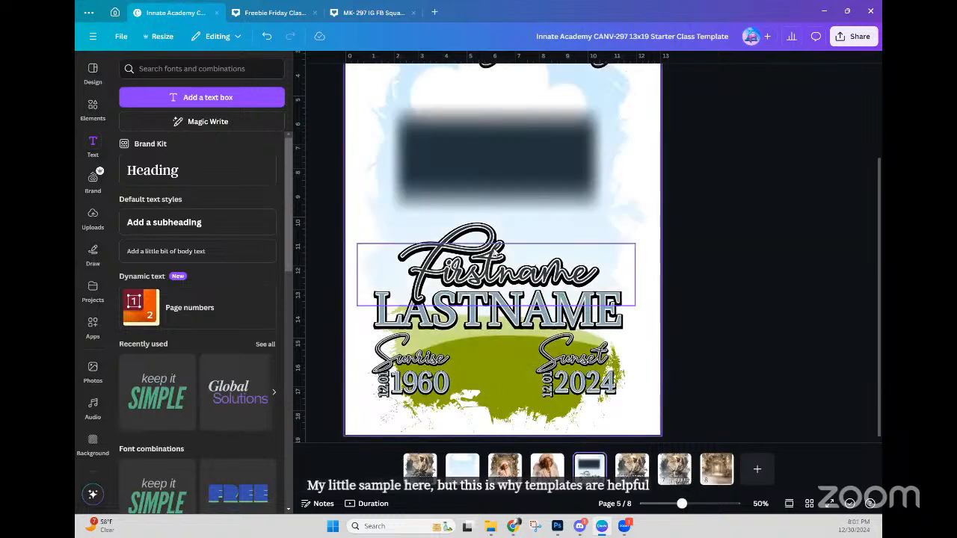
left_click(480, 328)
left_click(694, 334)
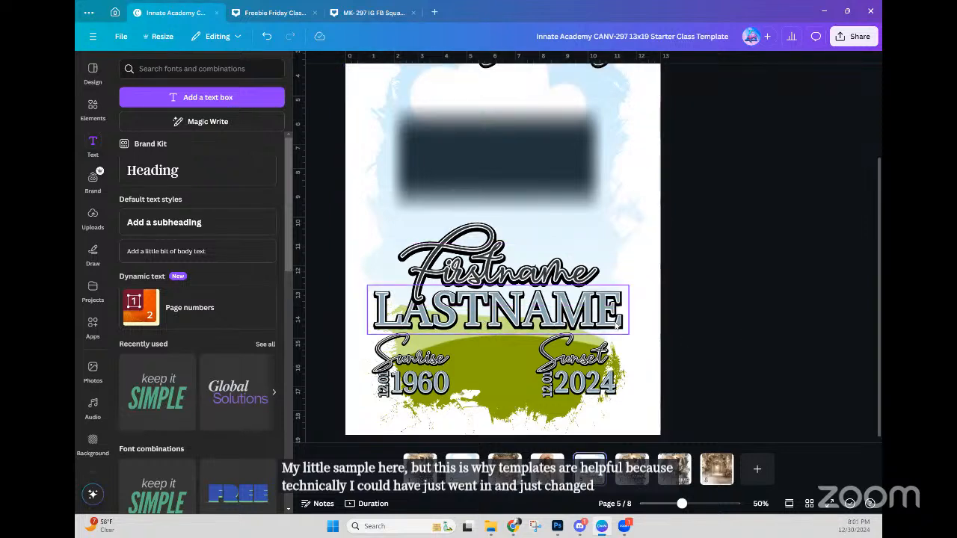
left_click(608, 319)
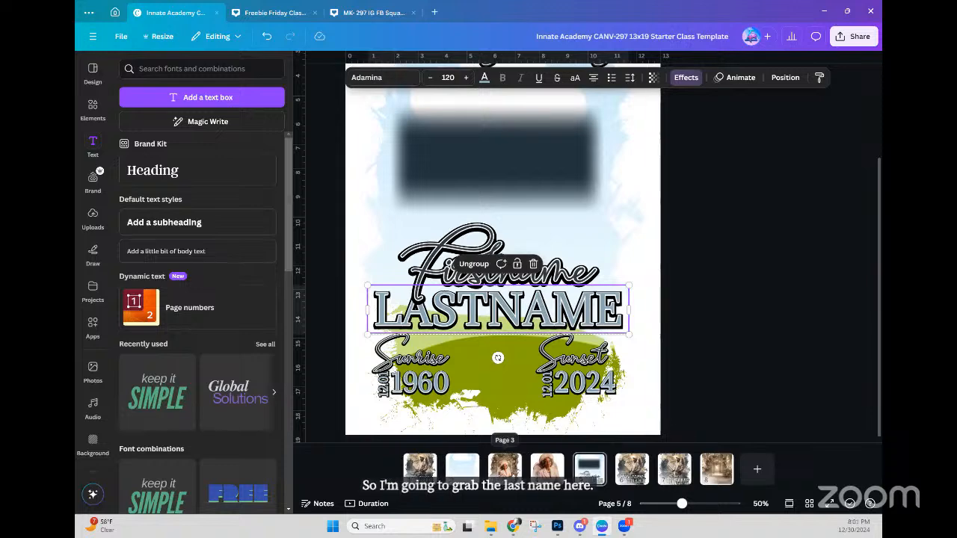
left_click(505, 467)
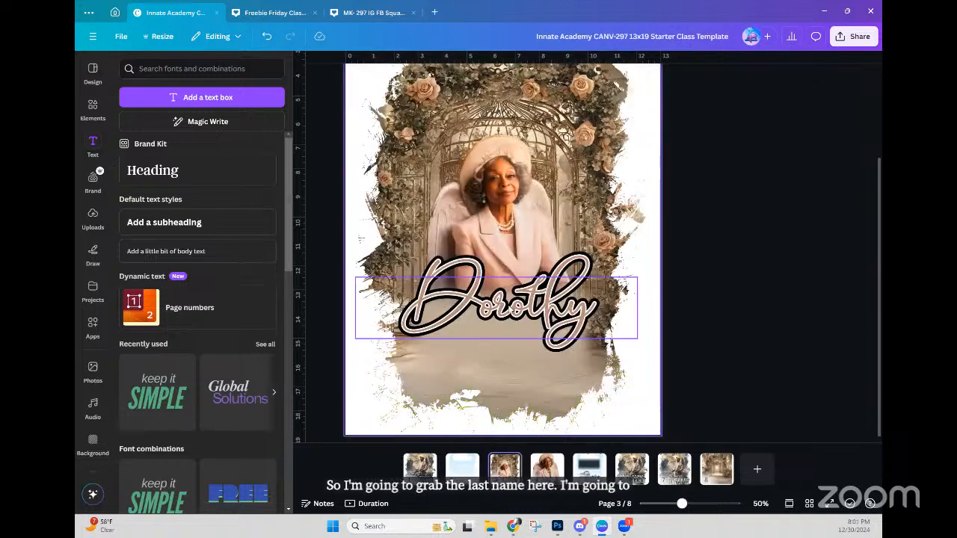
type("LASTNAME")
left_click_drag(505, 302, 505, 346)
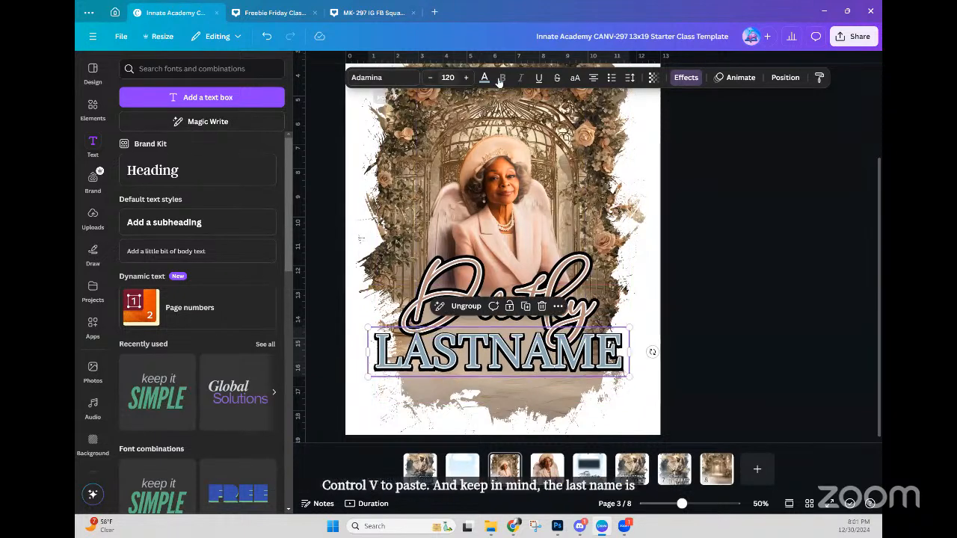
Step: Try ungrouping LASTNAME and offsetting its top layer, then undo the change
left_click(683, 80)
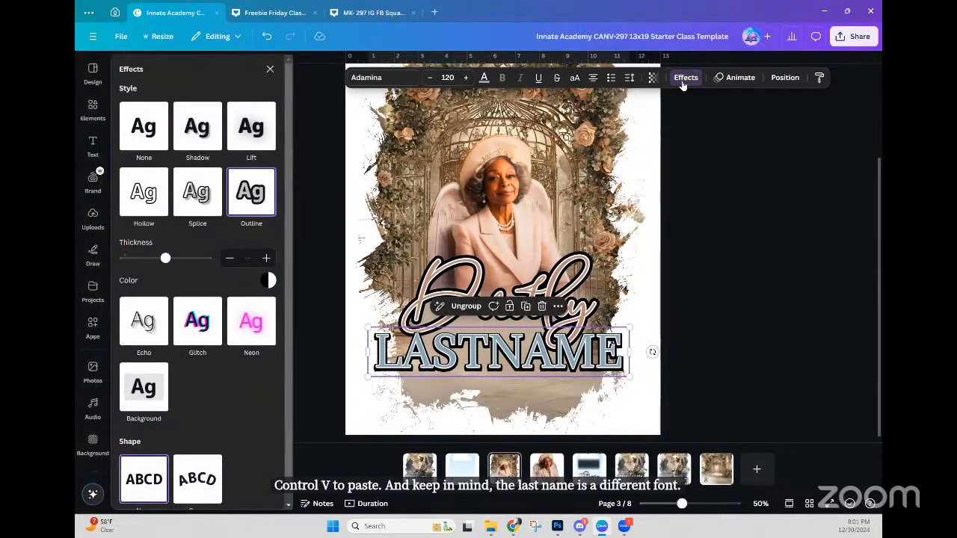
left_click(783, 79)
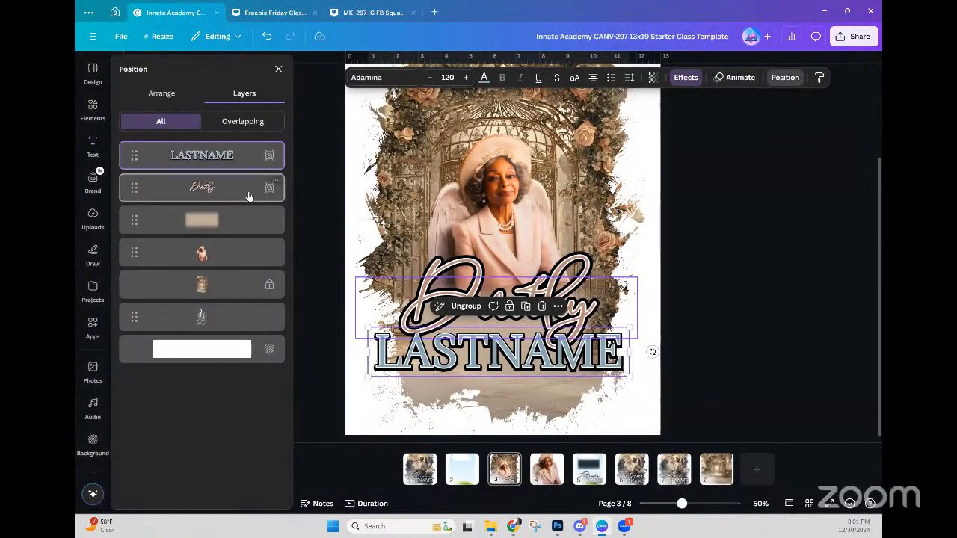
right_click(258, 155)
left_click(305, 331)
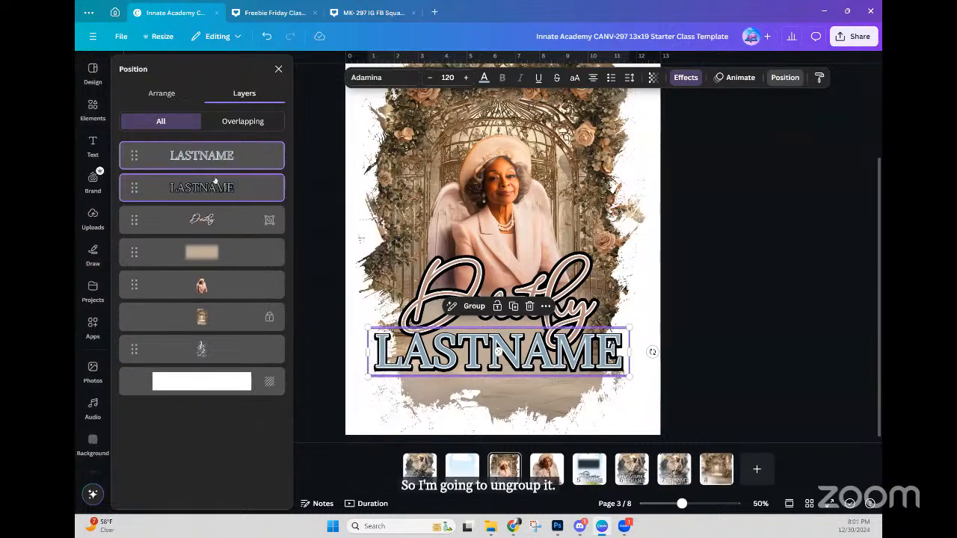
left_click(216, 166)
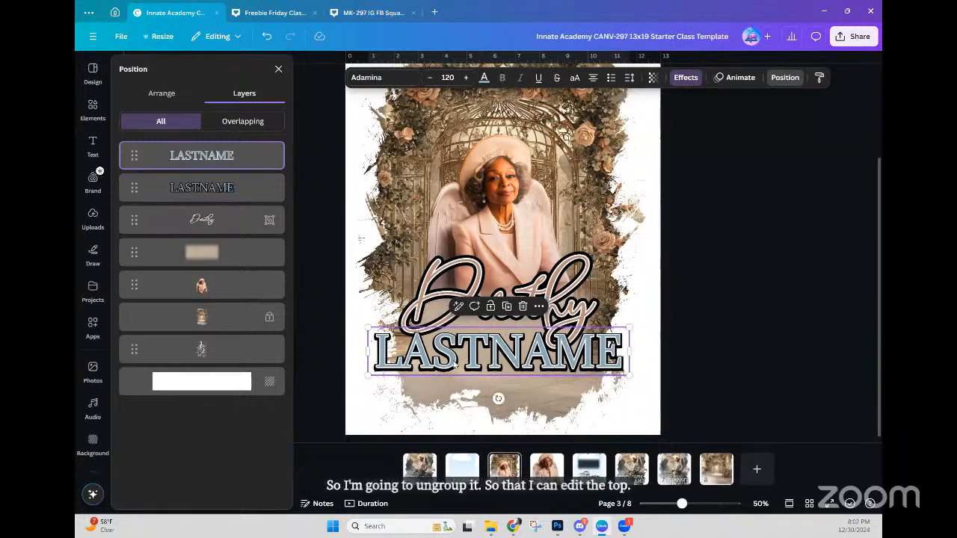
left_click_drag(449, 352, 452, 341)
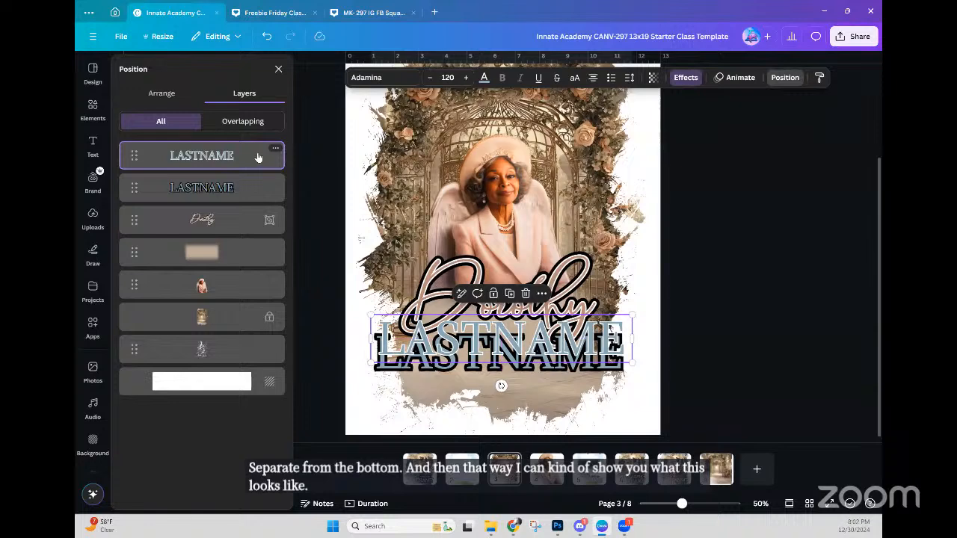
key("ctrl+z")
key("ctrl+z")
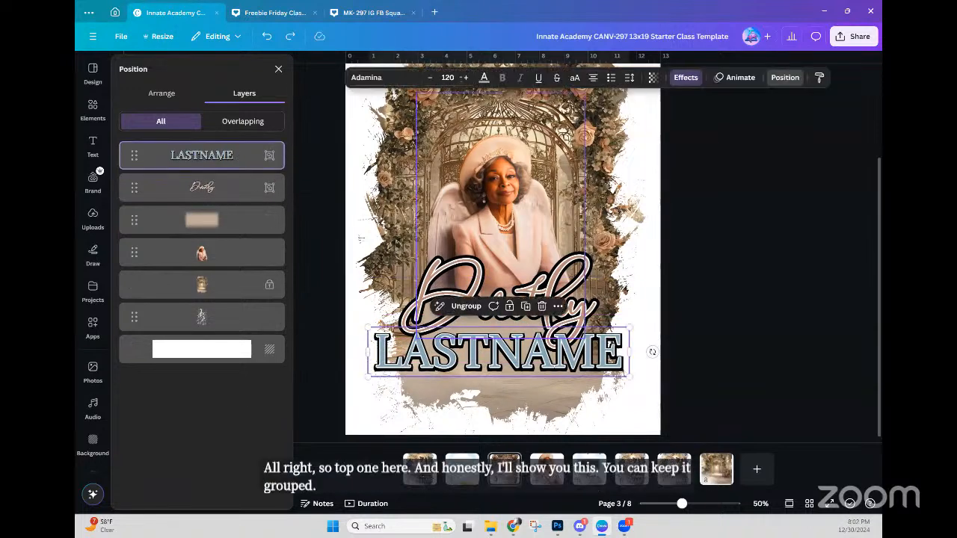
Step: Recolour the LASTNAME fill from light blue to a dark brown from the photo palette
left_click(483, 78)
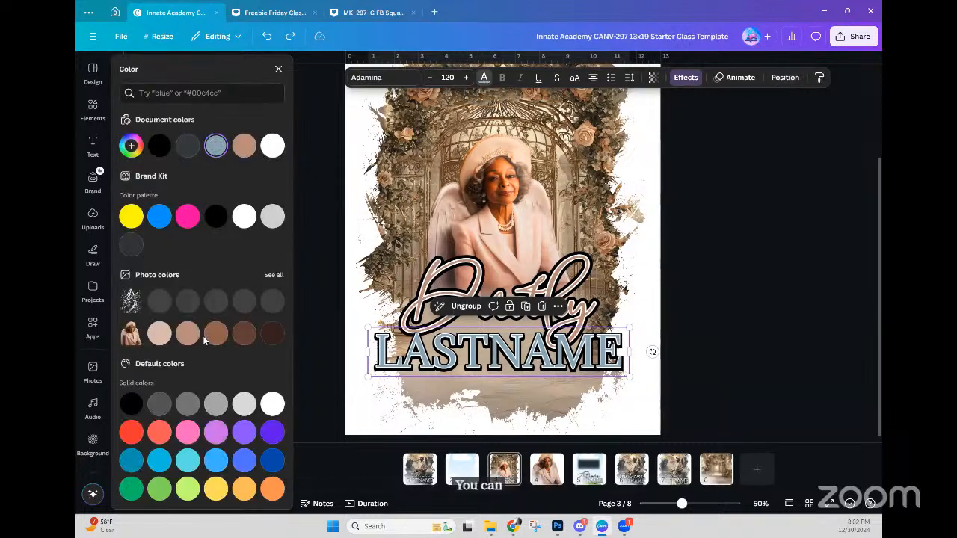
left_click(240, 337)
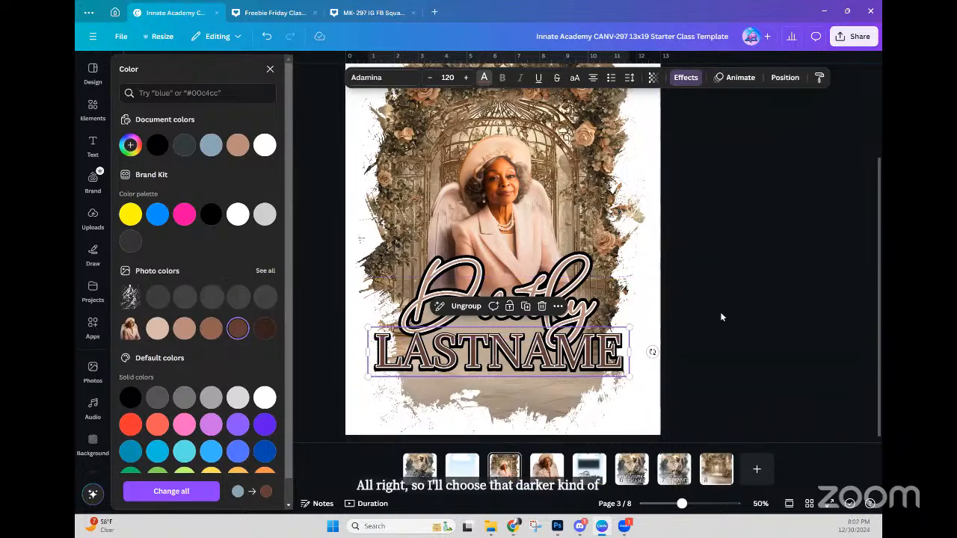
key("Escape")
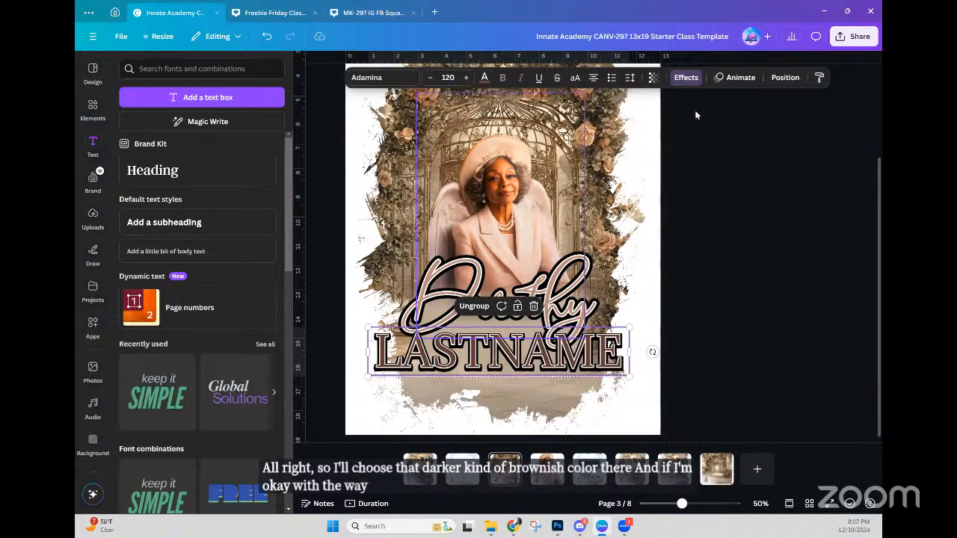
left_click(685, 77)
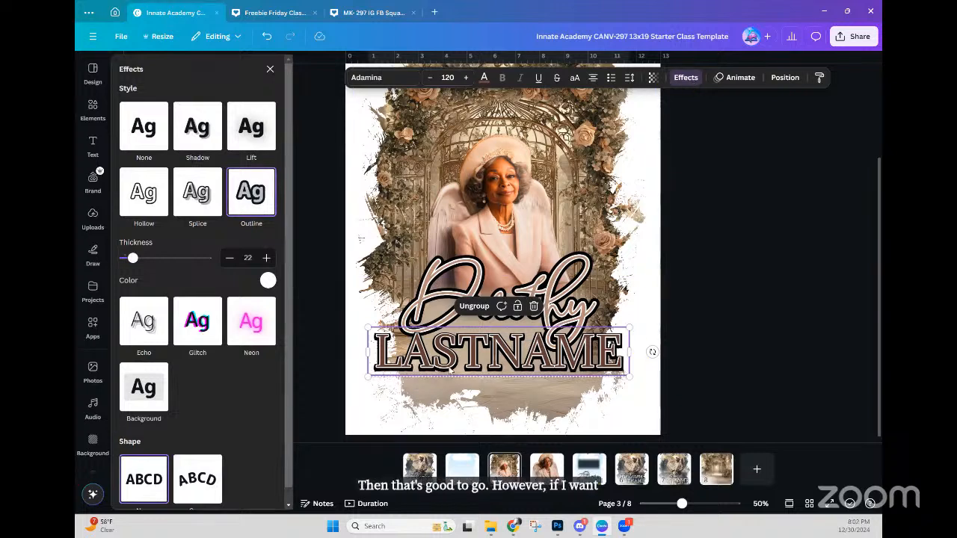
key("Return")
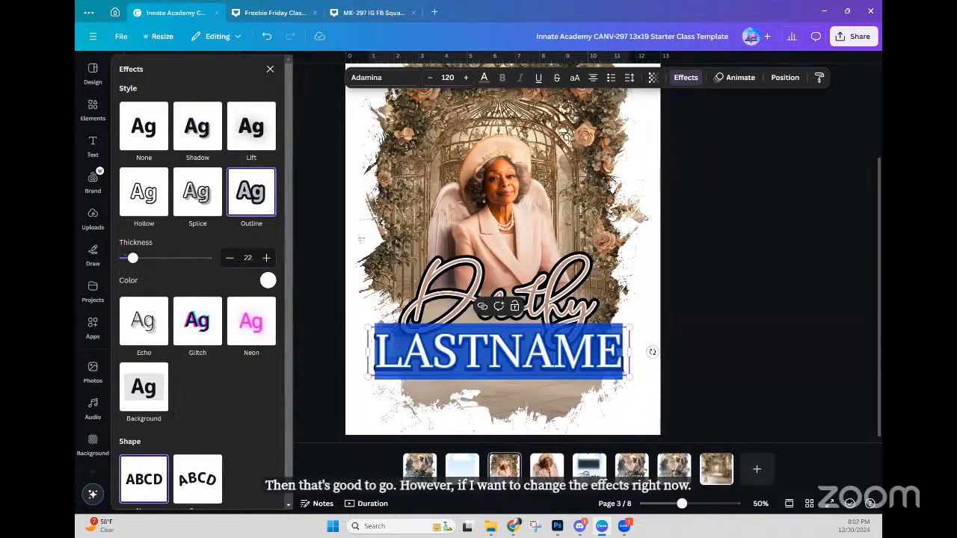
left_click(685, 78)
Step: Ungroup the LASTNAME text into its two separate layers
left_click(674, 298)
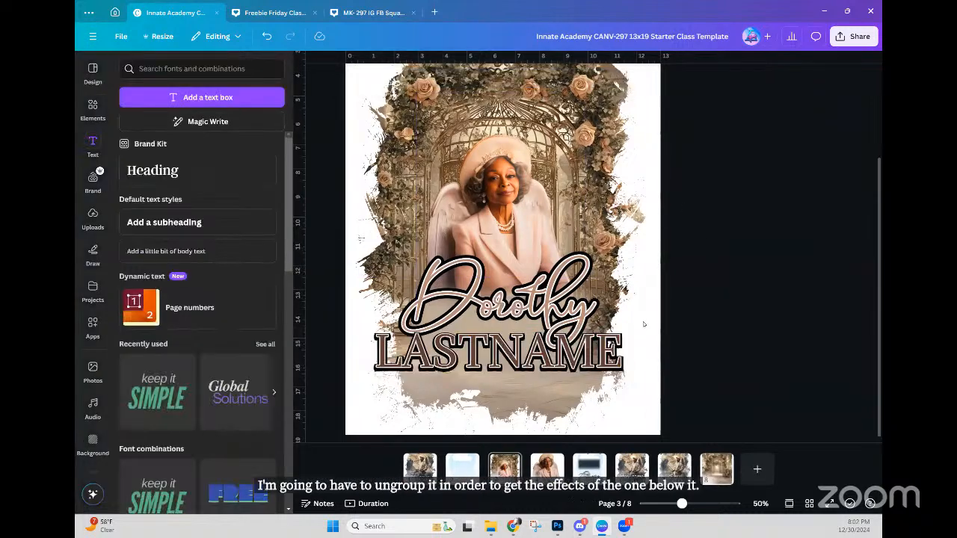
key("Tab")
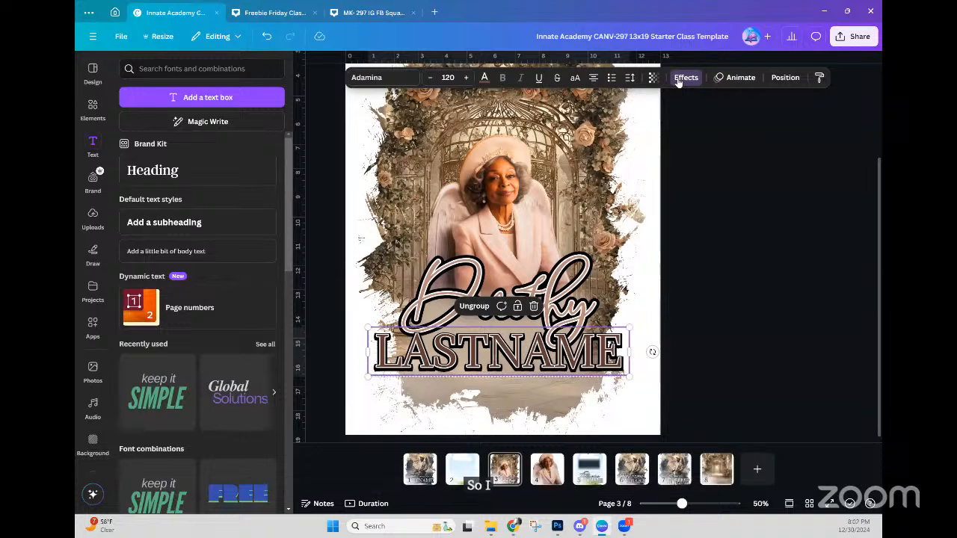
left_click(682, 78)
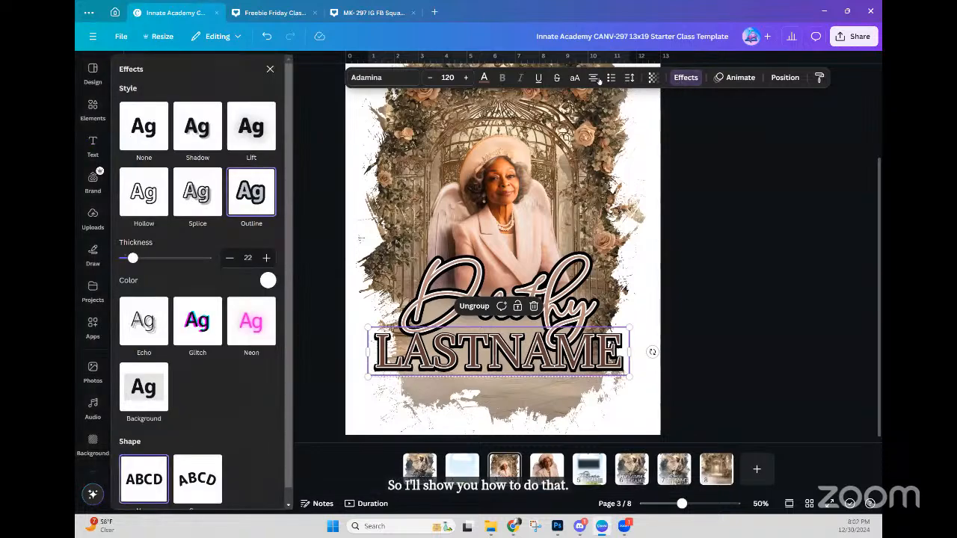
left_click(782, 78)
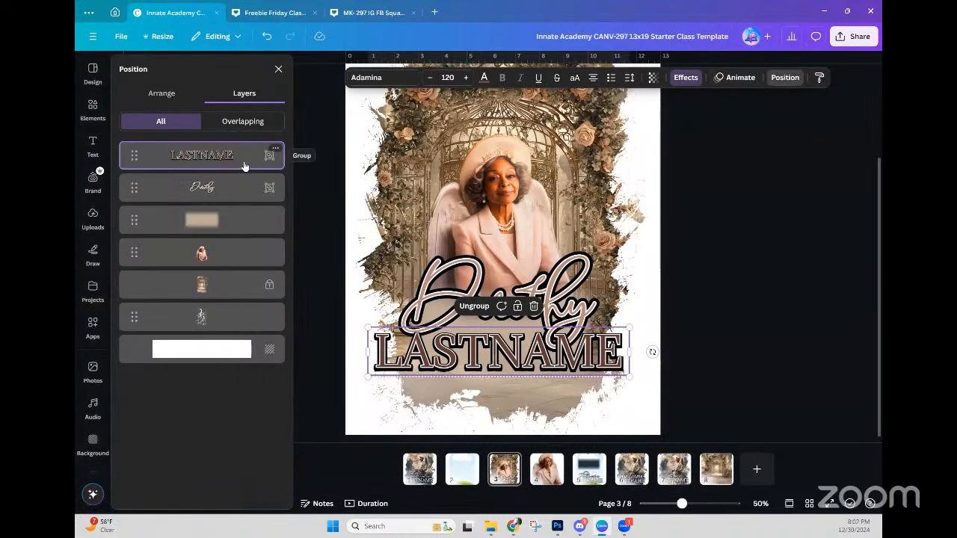
right_click(242, 161)
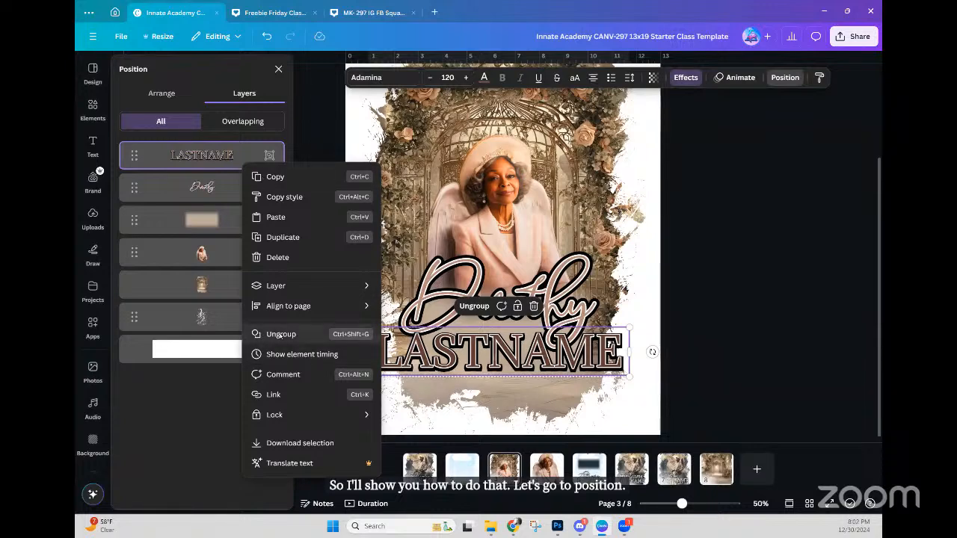
left_click(281, 334)
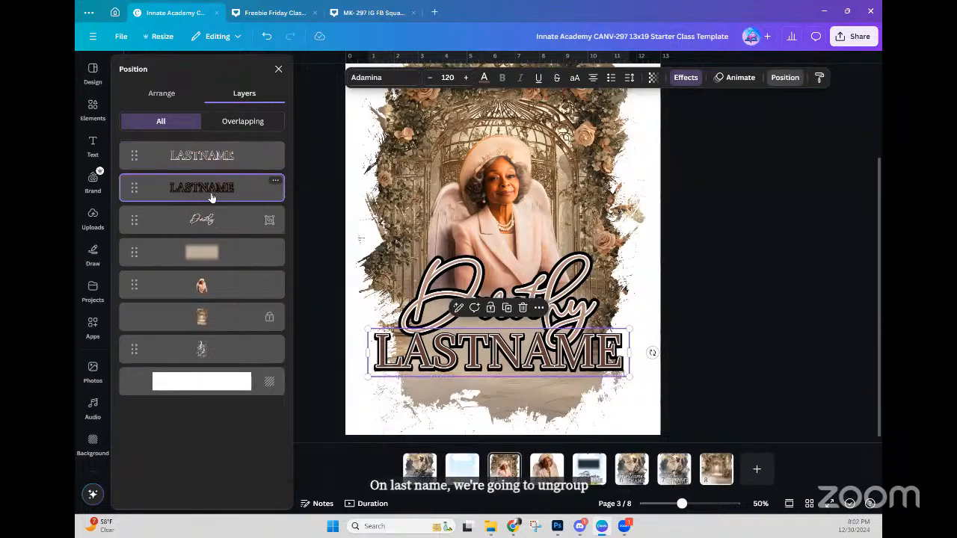
Step: Thicken the bottom LASTNAME layer's black outline from 106 to 141, keeping it under its copy
left_click(686, 77)
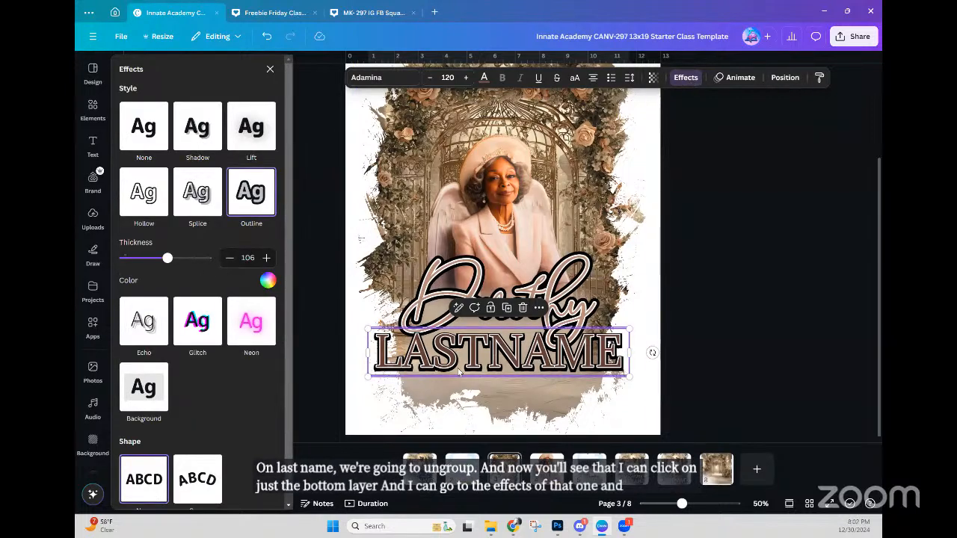
left_click_drag(458, 364, 456, 329)
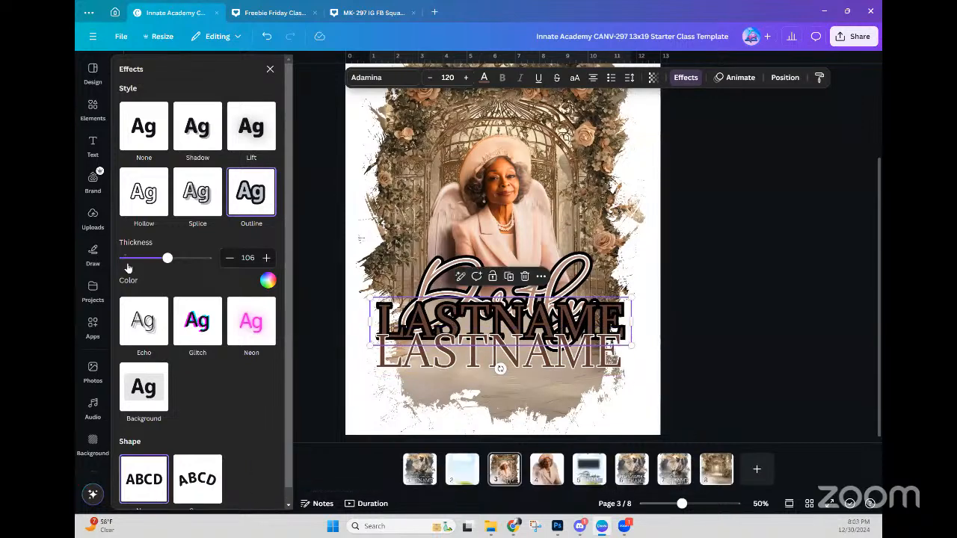
left_click_drag(144, 261, 183, 262)
left_click(267, 281)
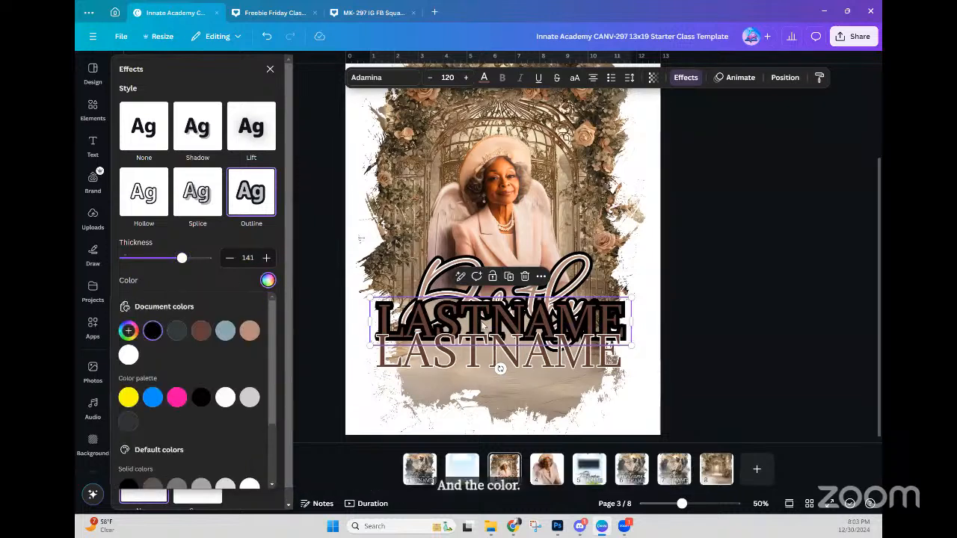
left_click_drag(495, 326, 502, 341)
Step: Centre and middle-align the two LASTNAME layers on each other and group them
left_click(785, 77)
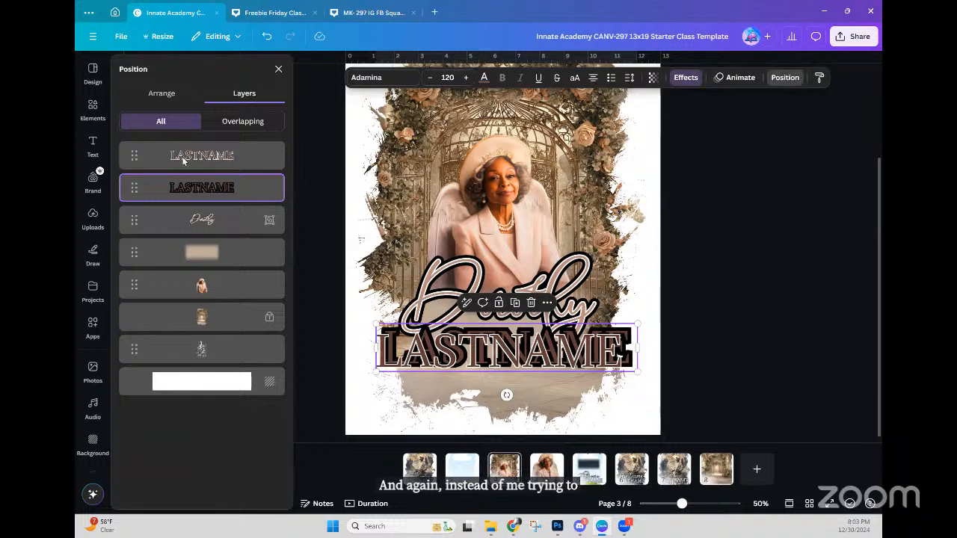
left_click(206, 166)
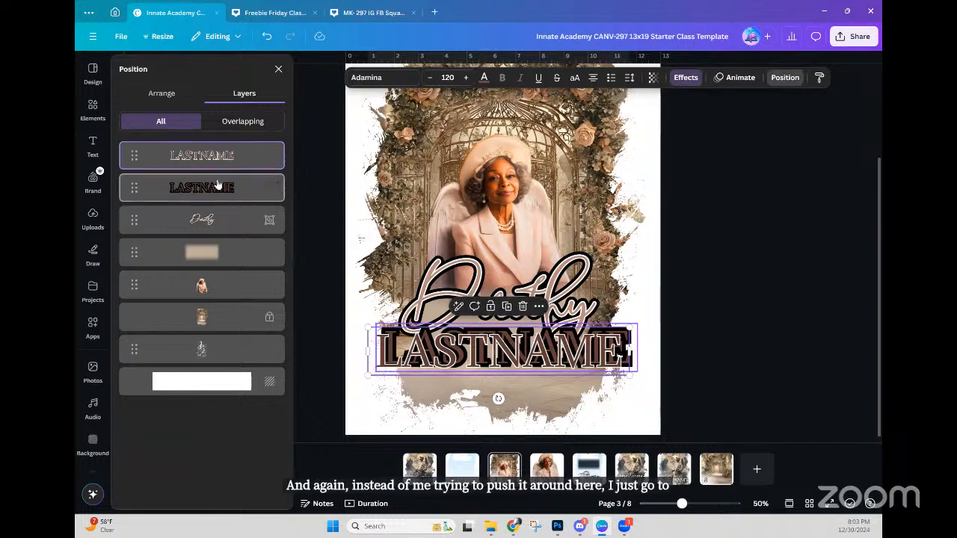
left_click(222, 188, "shift")
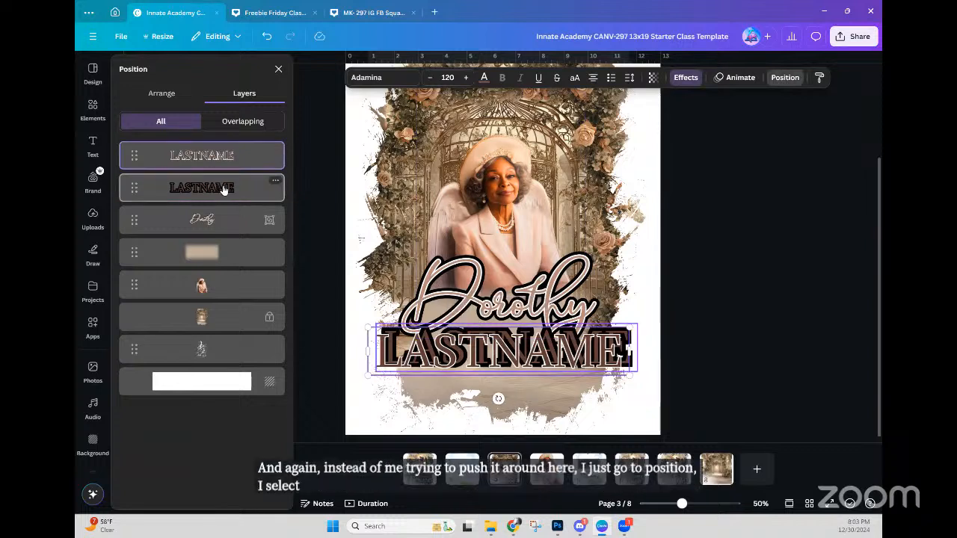
left_click(158, 100)
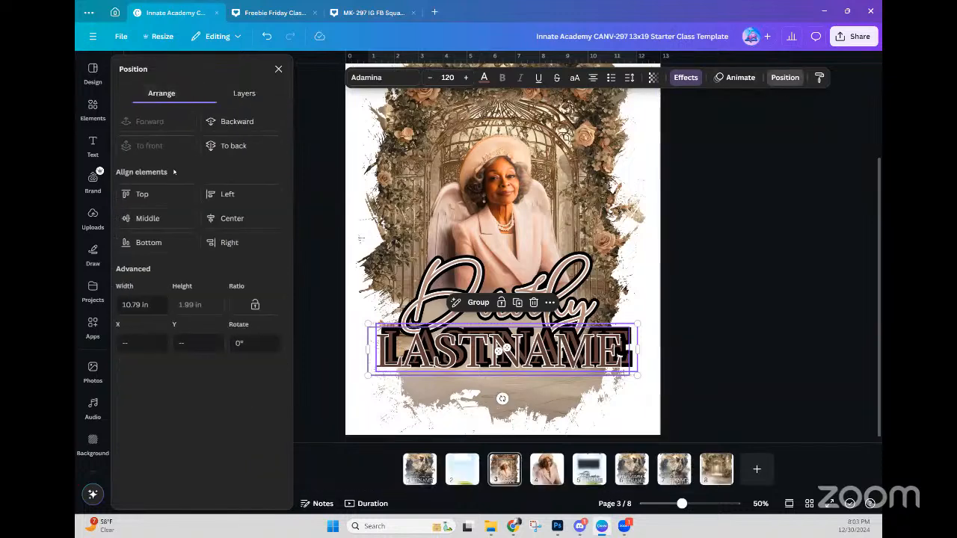
left_click(231, 219)
left_click(168, 219)
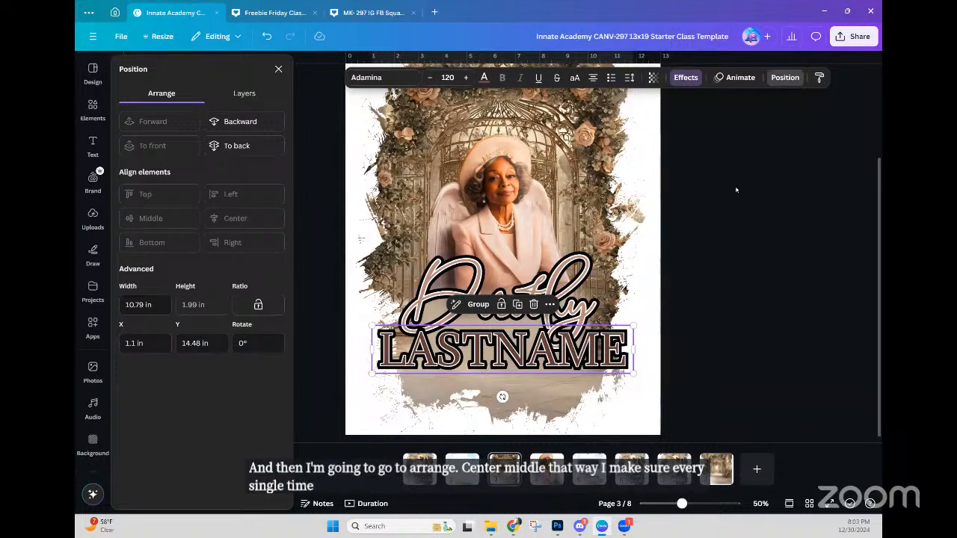
key("ctrl+g")
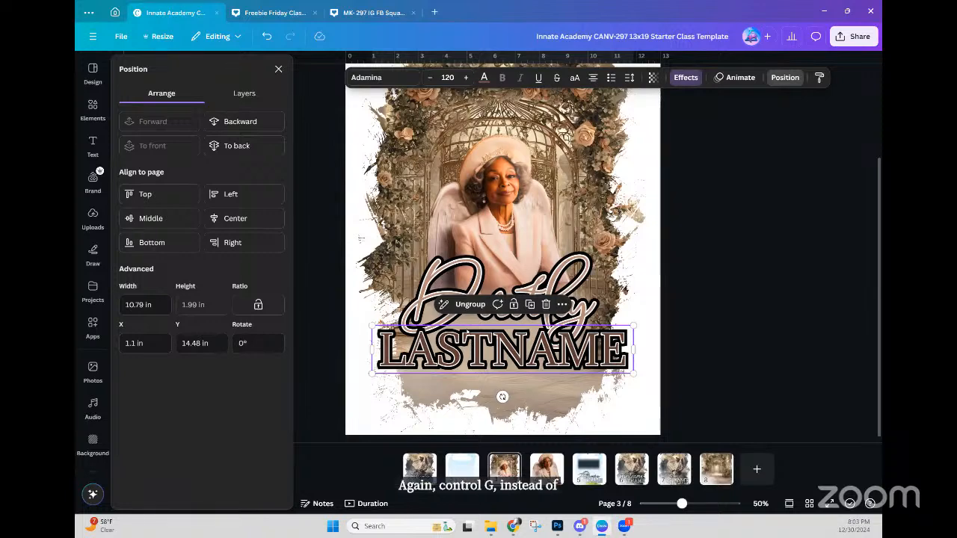
Step: Move the LASTNAME group below the Dorothy script in the layer order
left_click(243, 94)
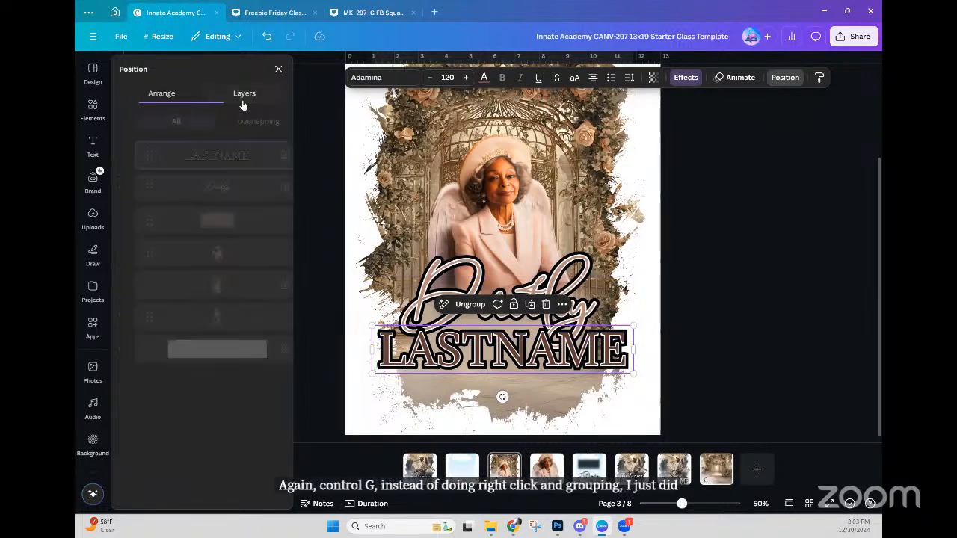
left_click_drag(233, 155, 232, 200)
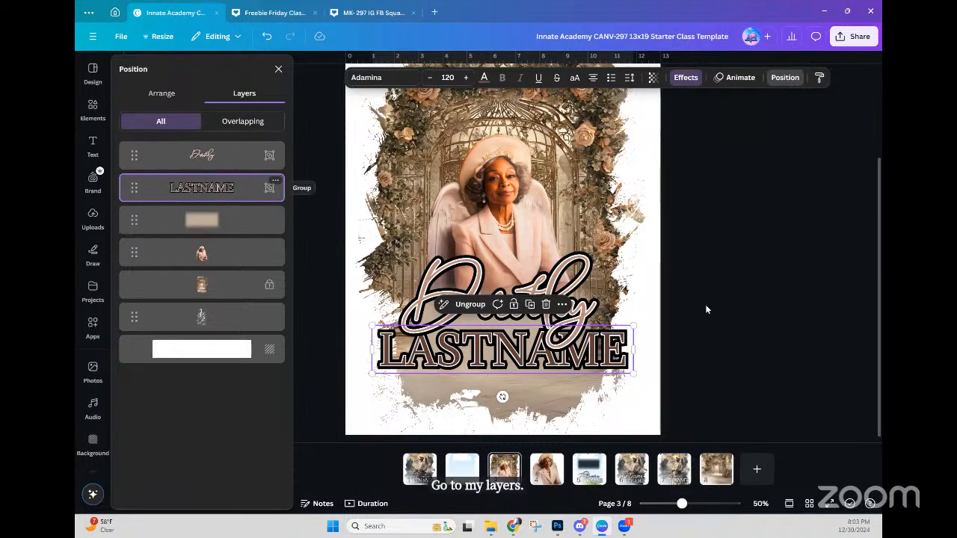
left_click(777, 326)
left_click(776, 322)
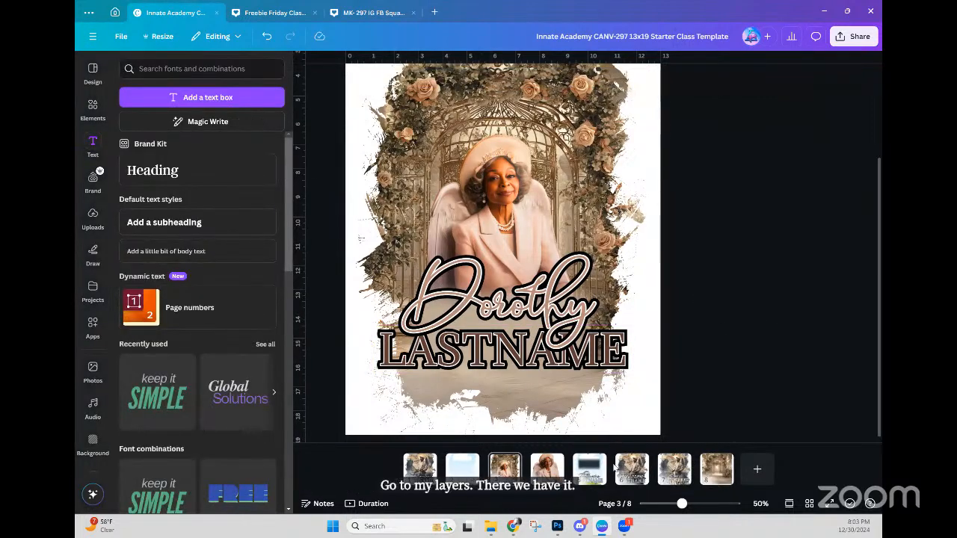
Step: Review pages 6, 5 and 1, then move the Dorothy page to the first slot
left_click(631, 471)
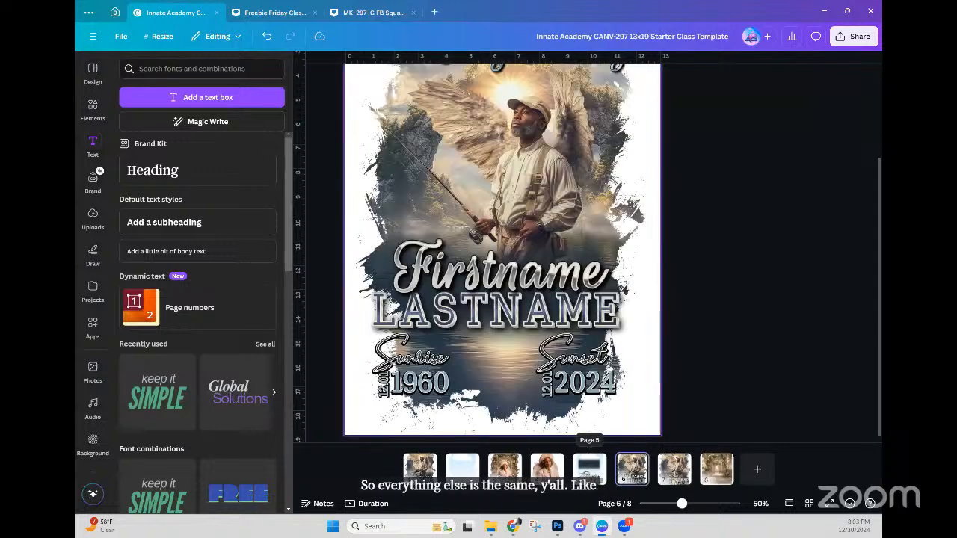
left_click(587, 474)
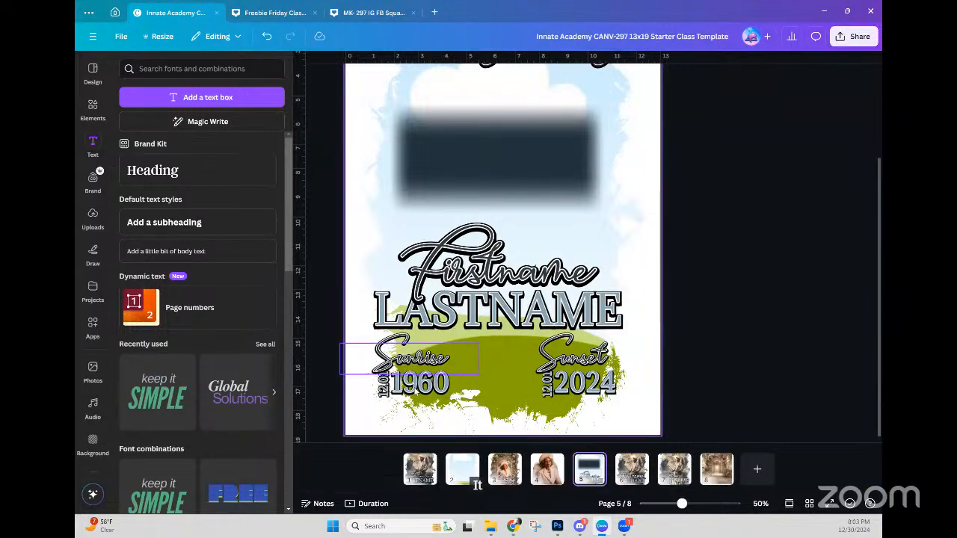
left_click(413, 376)
left_click(583, 385)
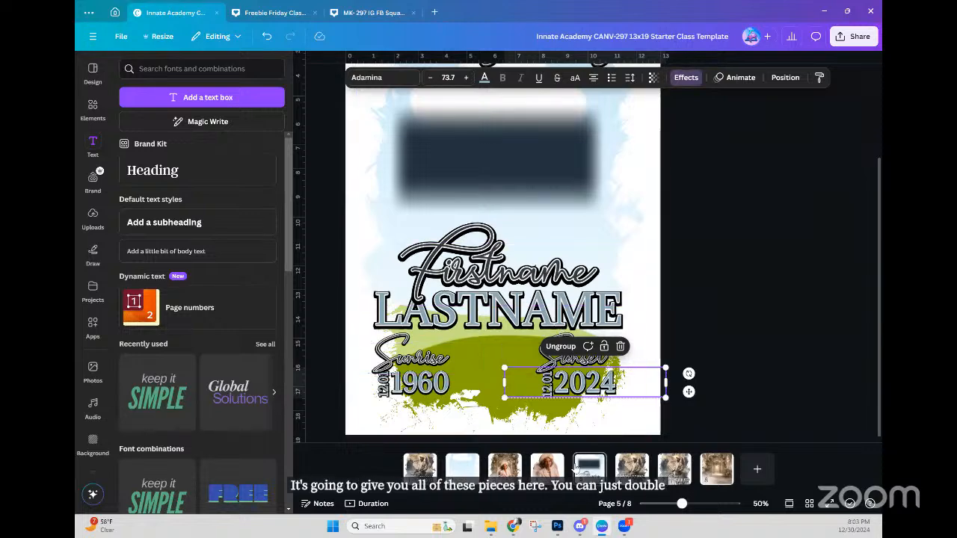
left_click(419, 467)
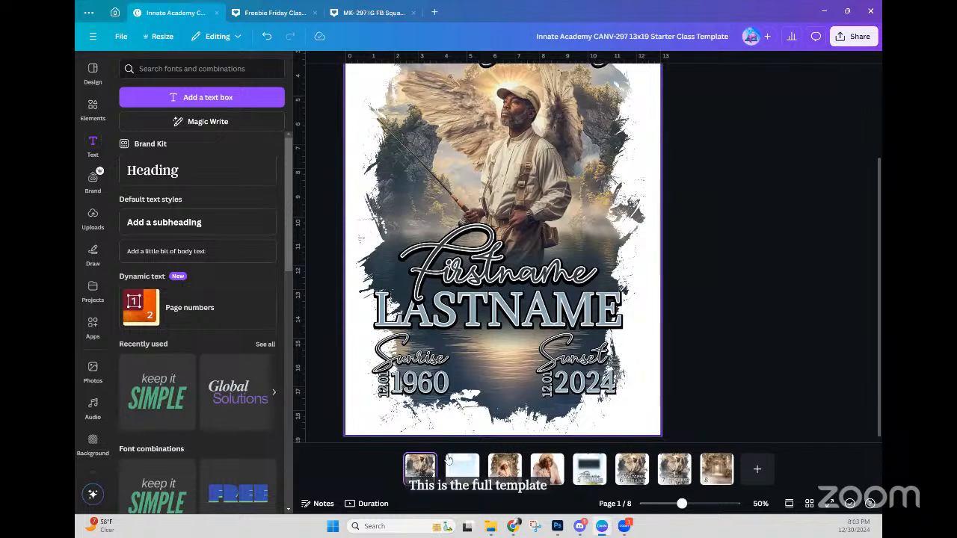
left_click(512, 477)
left_click_drag(504, 467, 419, 467)
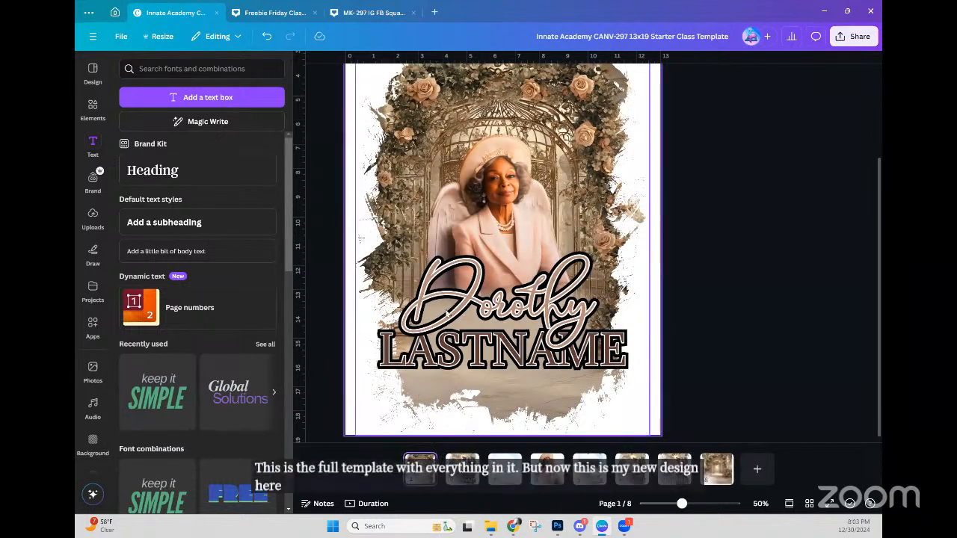
Step: Move the angel-woman photo page from page 4 to page 7
left_click(546, 478)
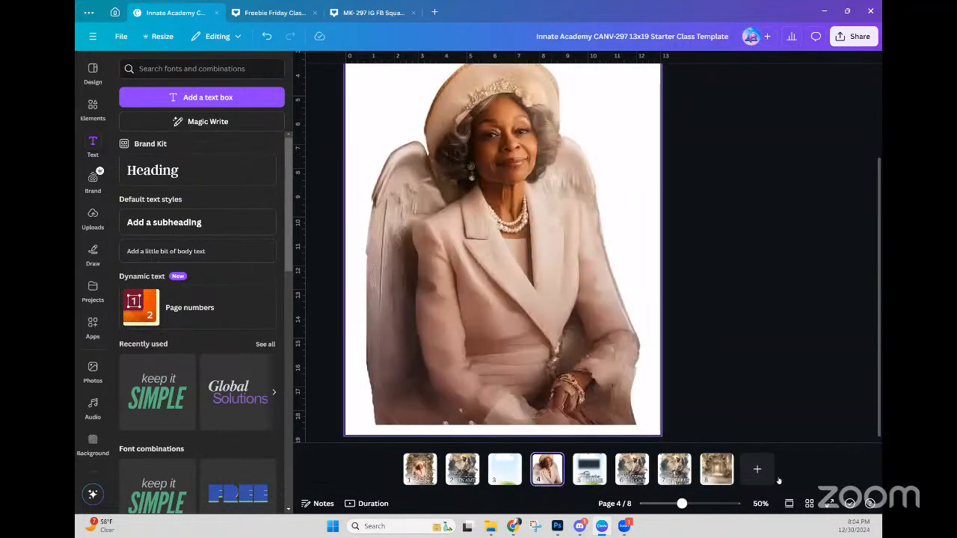
left_click(729, 478)
left_click(546, 474)
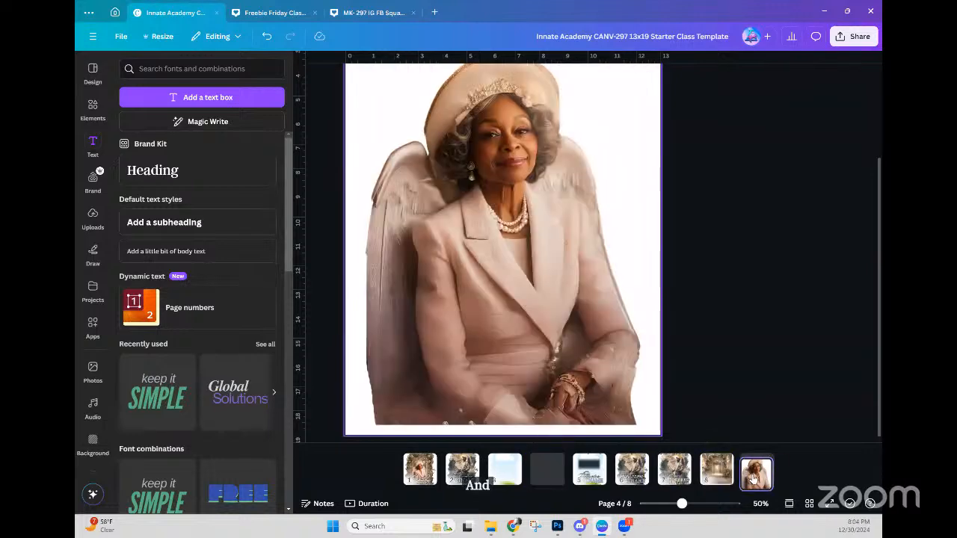
left_click_drag(553, 472, 724, 474)
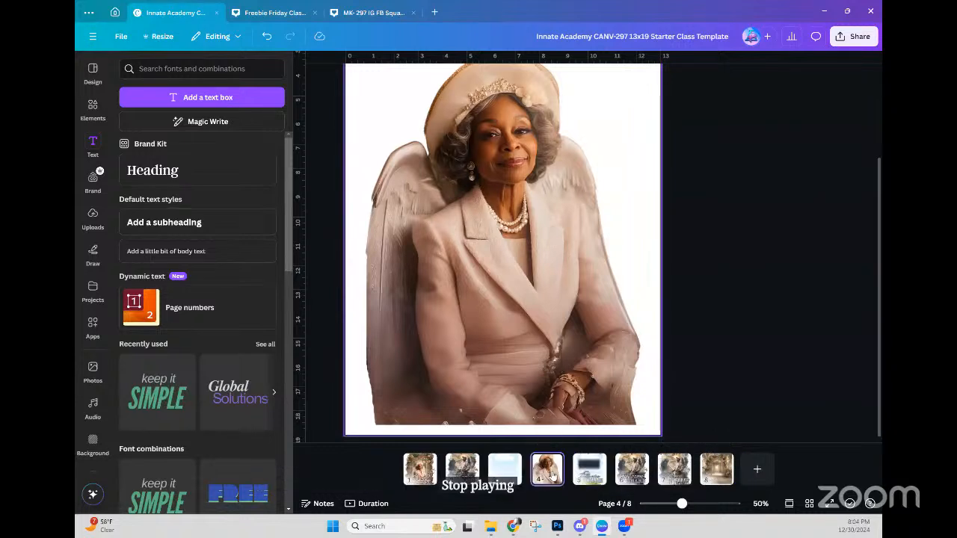
left_click_drag(547, 468, 676, 475)
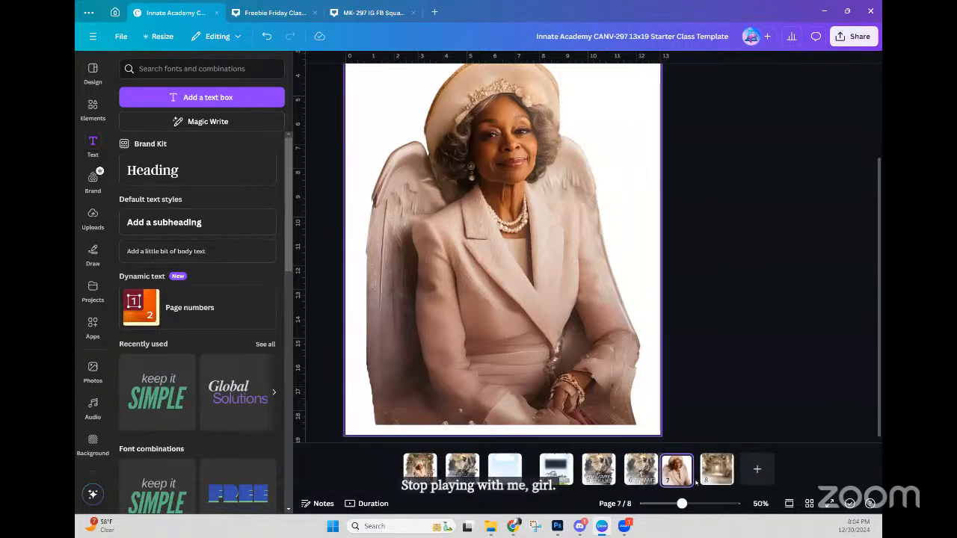
left_click(632, 473)
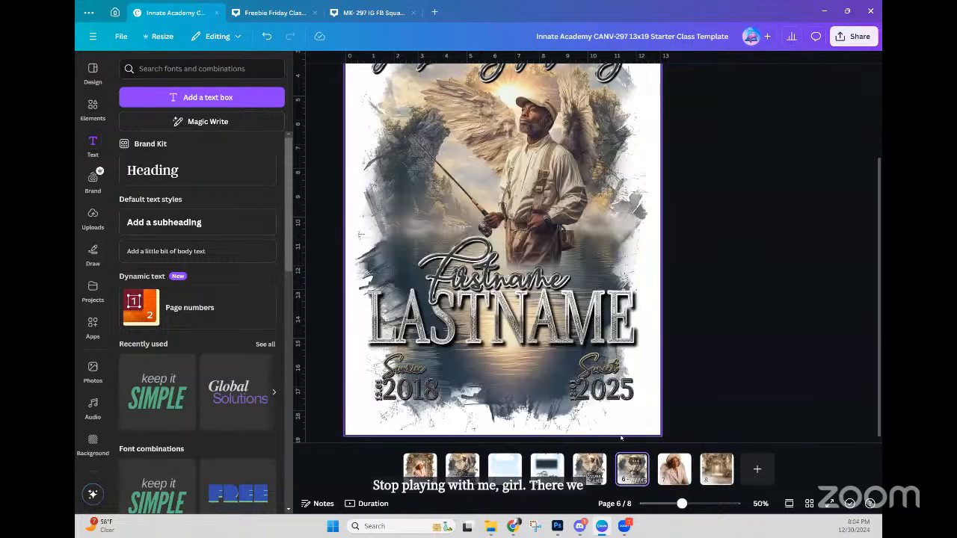
Step: Review the Photoshop-version fisherman page 6, then switch to page 5's template with Sunrise 1960 and Sunset 2024
scroll(610, 416, "up", 1)
scroll(570, 389, "down", 1)
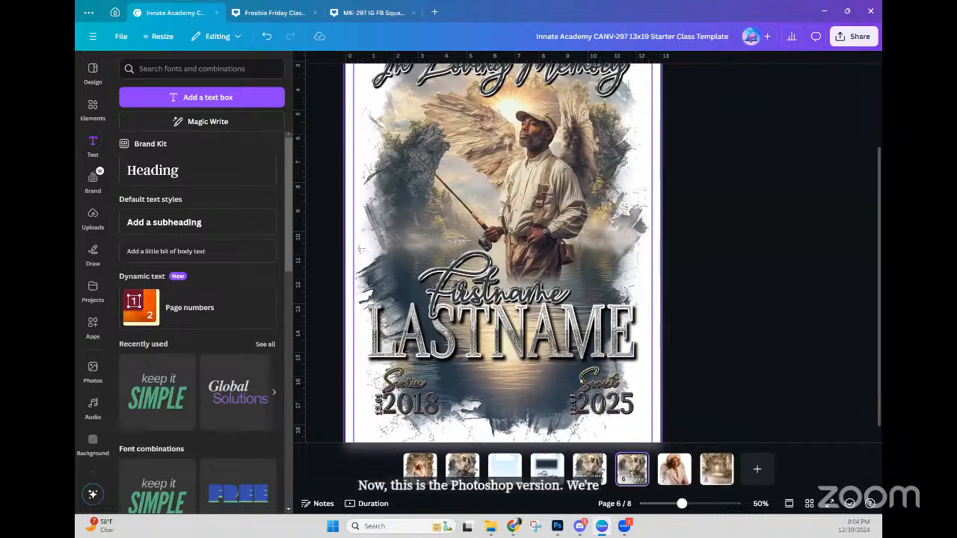
scroll(575, 385, "up", 1)
scroll(588, 382, "down", 1)
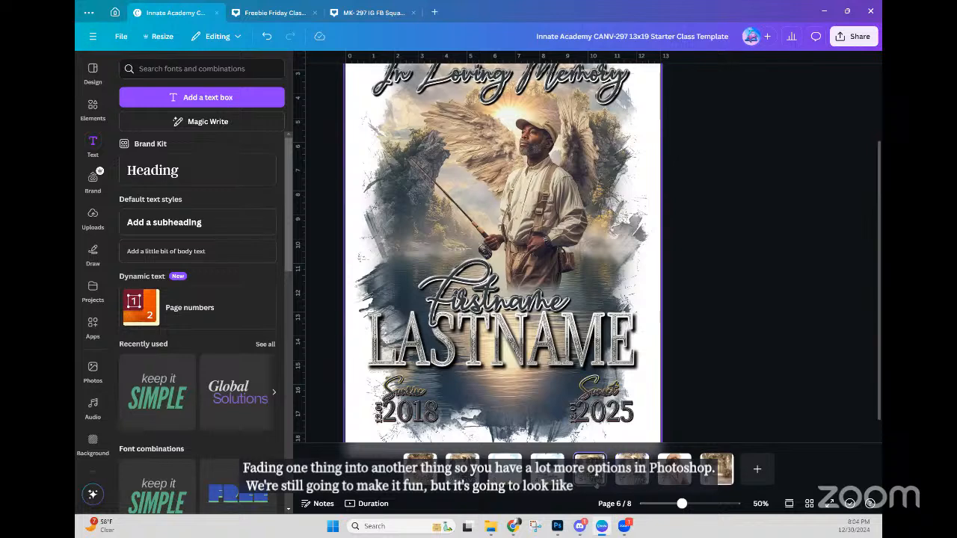
left_click(589, 469)
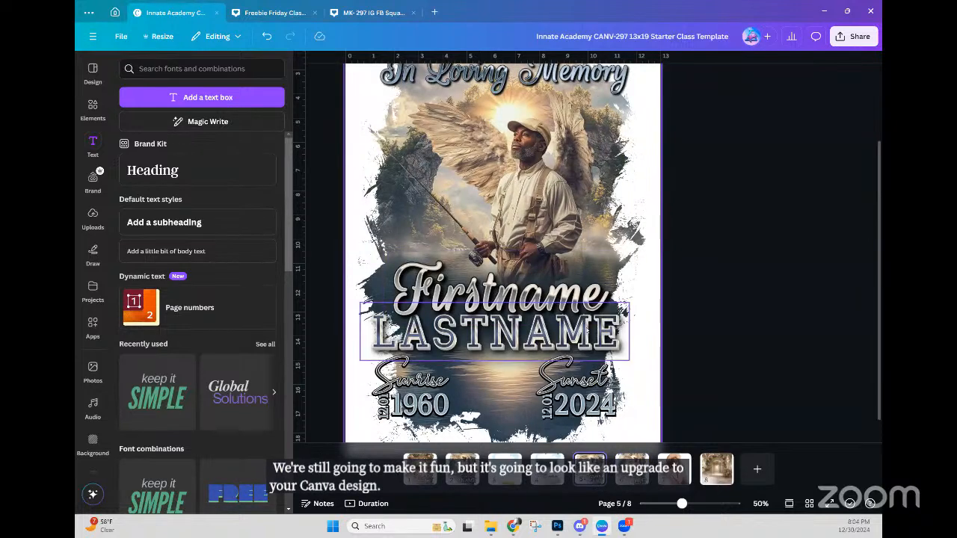
scroll(624, 319, "up", 2)
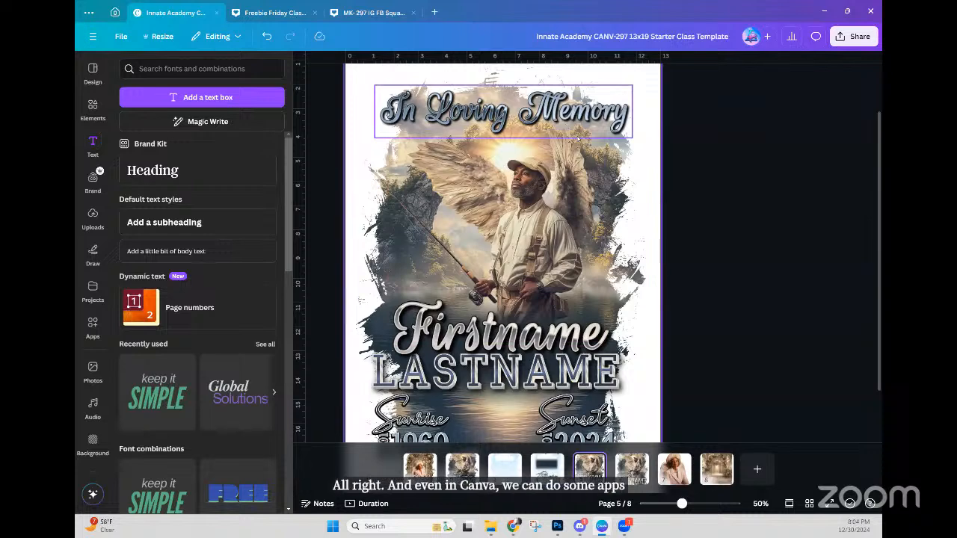
scroll(557, 278, "down", 3)
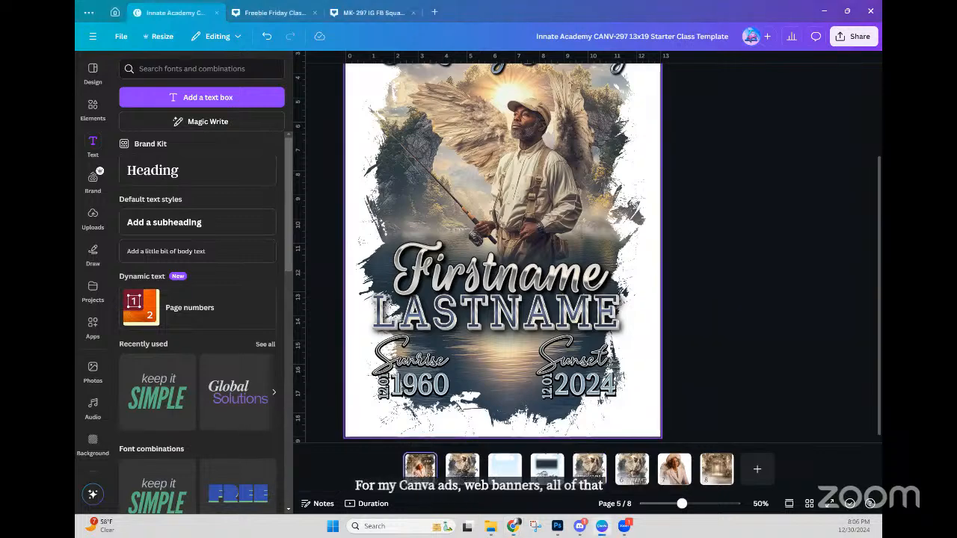
Step: Go back to page 1, showing the angel-portrait poster with Dorothy above LASTNAME
left_click(419, 467)
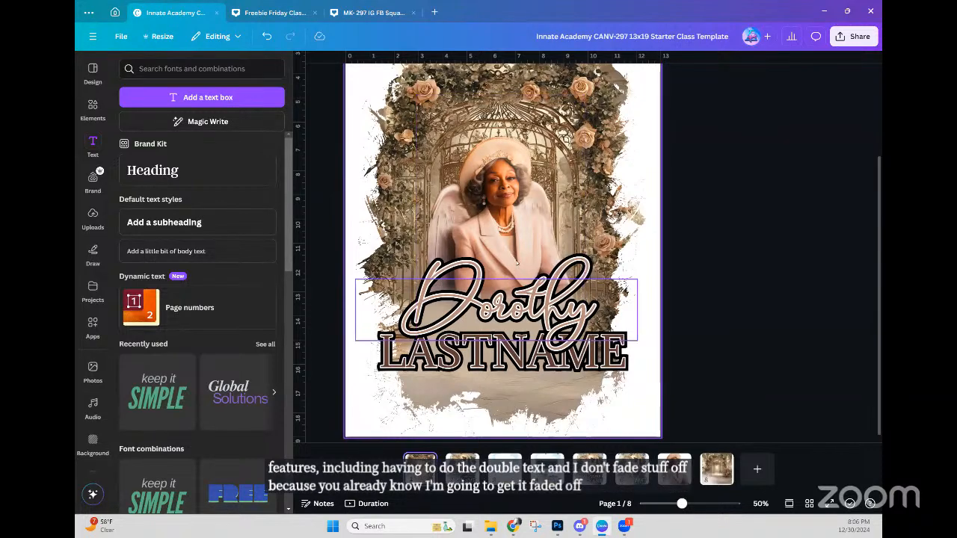
scroll(478, 251, "up", 1)
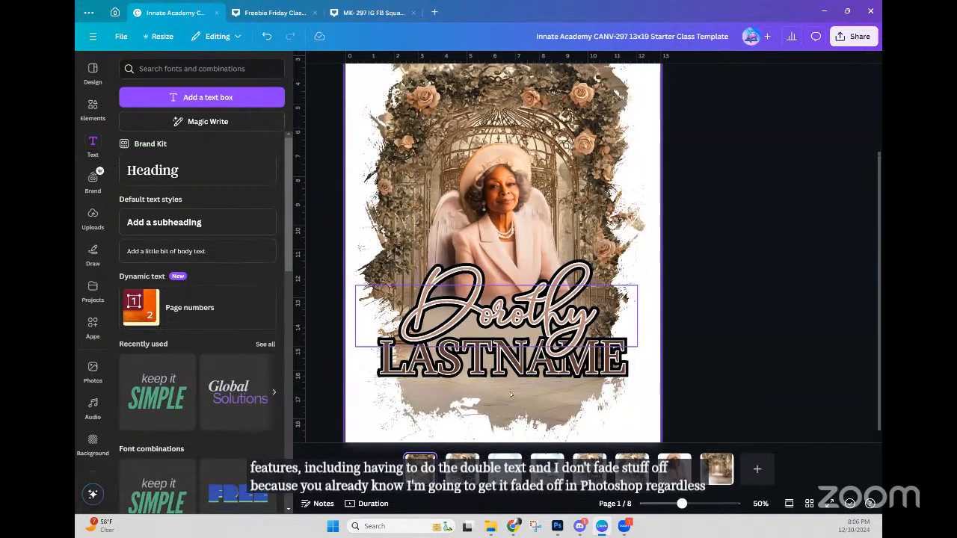
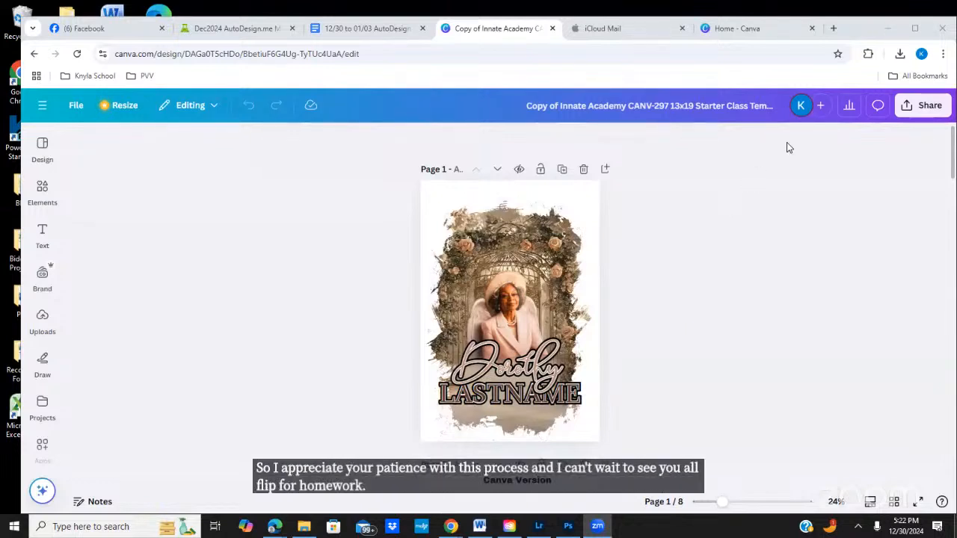
Step: Maximize the browser window so the Canva memorial poster editor fills the screen
left_click(914, 28)
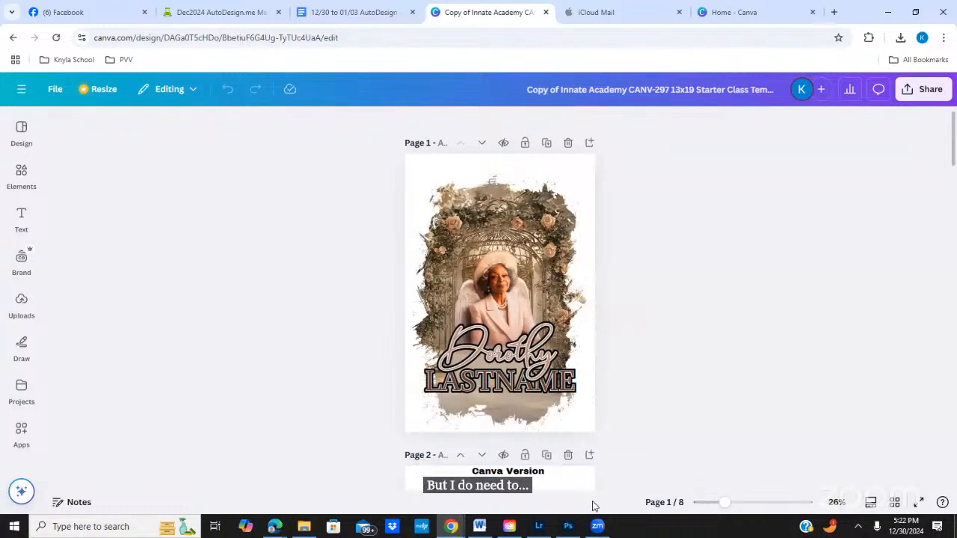
mouse_move(597, 526)
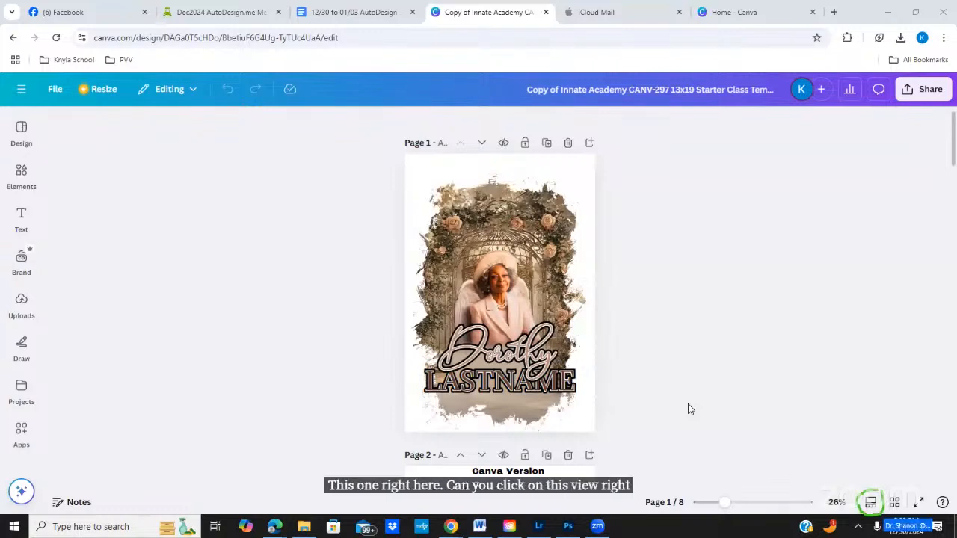
Step: Switch to thumbnail view, go to page 7, and select the angel portrait image
left_click(867, 503)
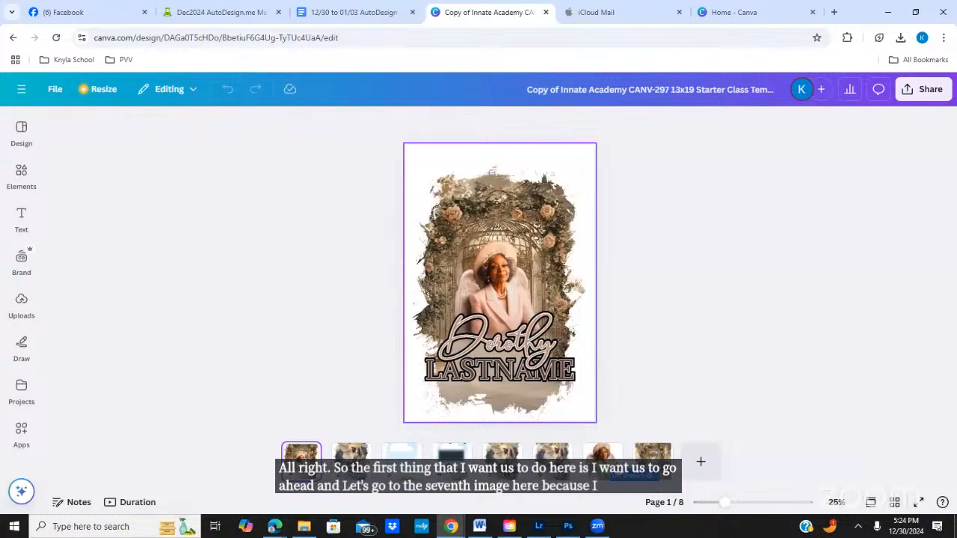
left_click(602, 453)
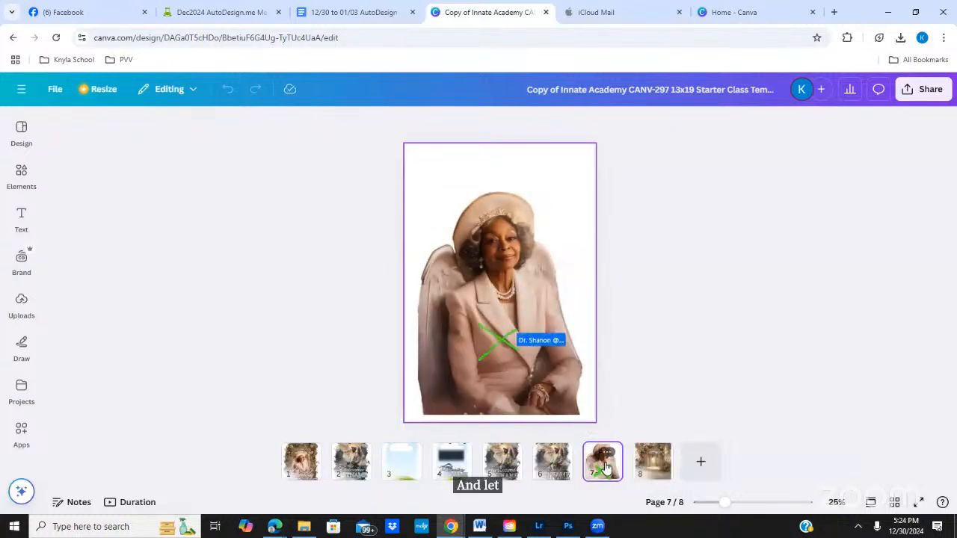
left_click(513, 351)
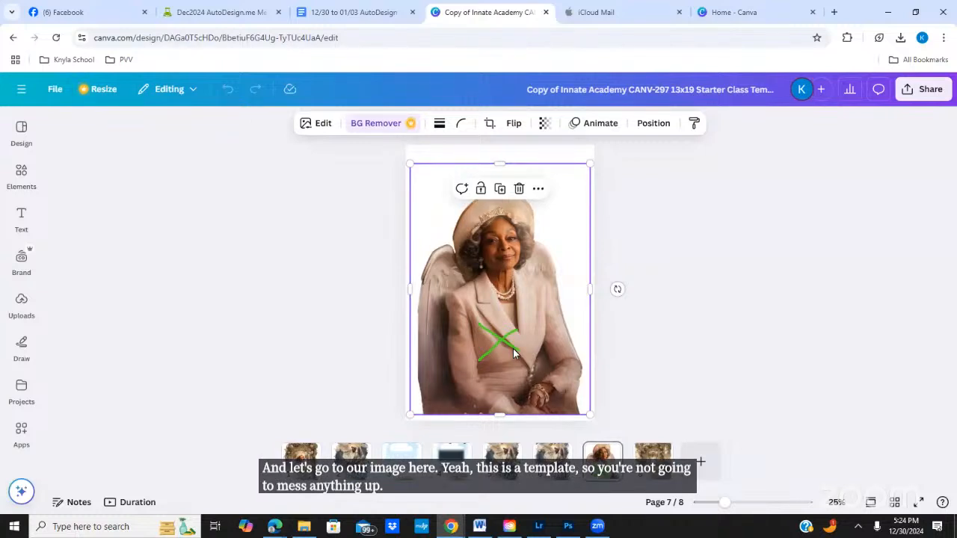
Step: Reset the Background Remover edits on the page 7 portrait, restoring its rose background
left_click(321, 125)
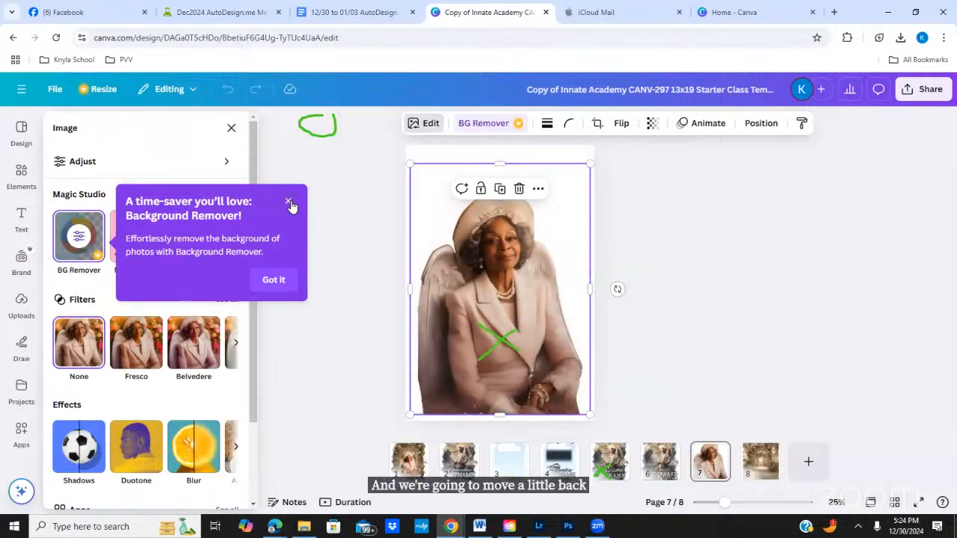
left_click(273, 280)
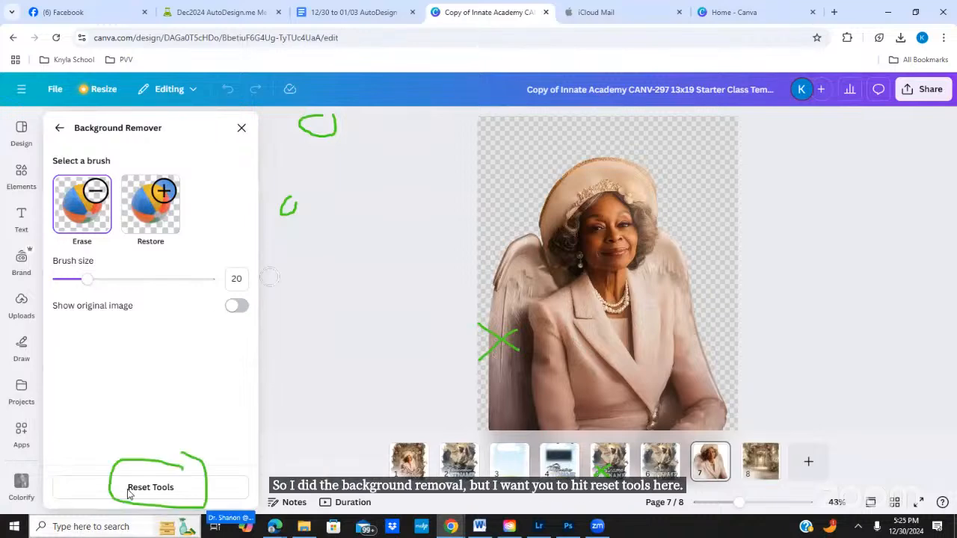
left_click(150, 490)
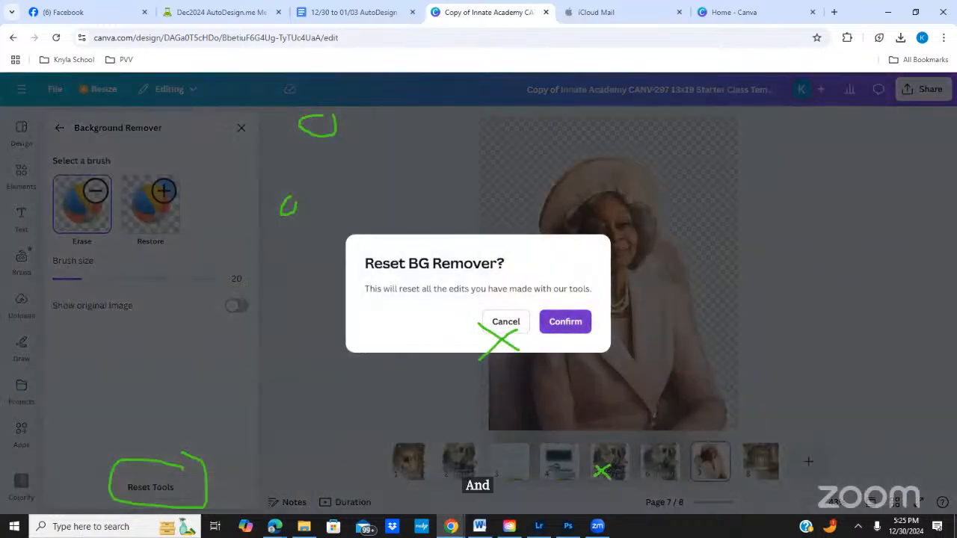
left_click(555, 323)
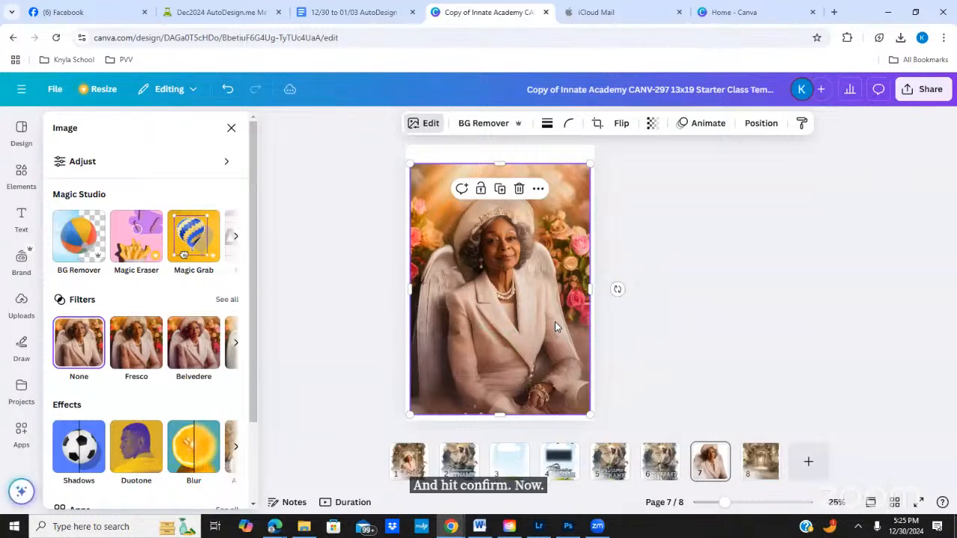
Step: Close the Image edit panel, leaving the restored portrait on page 7
key("Escape")
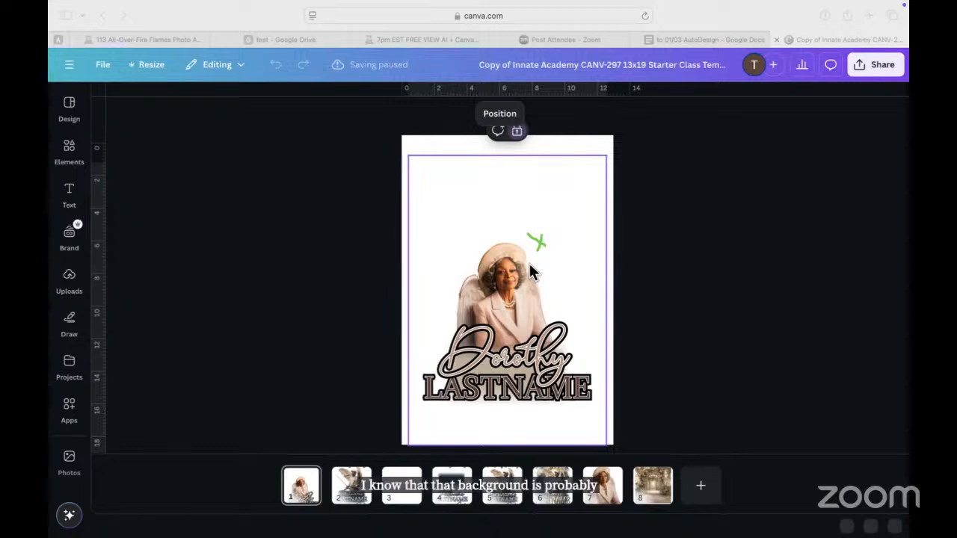
Step: Try unlocking the locked background layer on page 1 from the Layers list
left_click(501, 111)
left_click(502, 116)
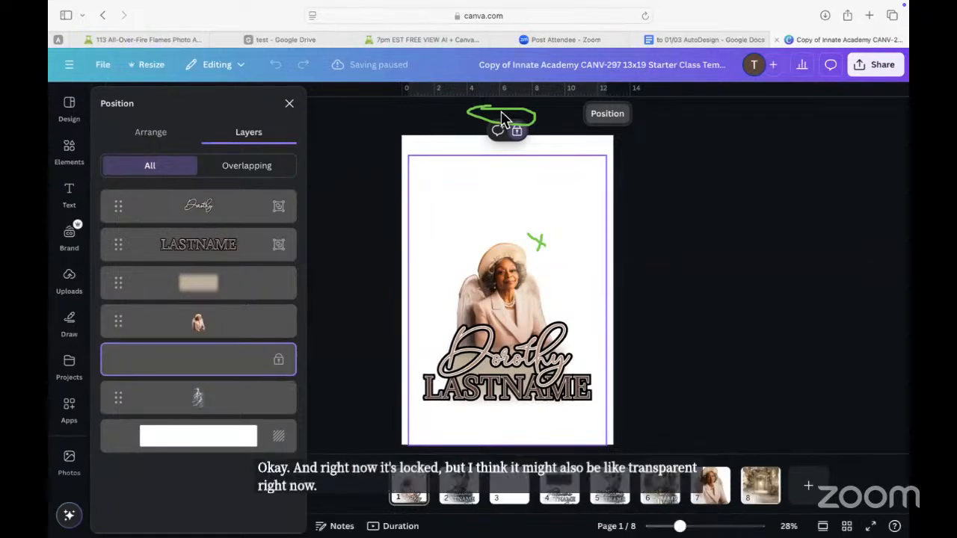
right_click(279, 365)
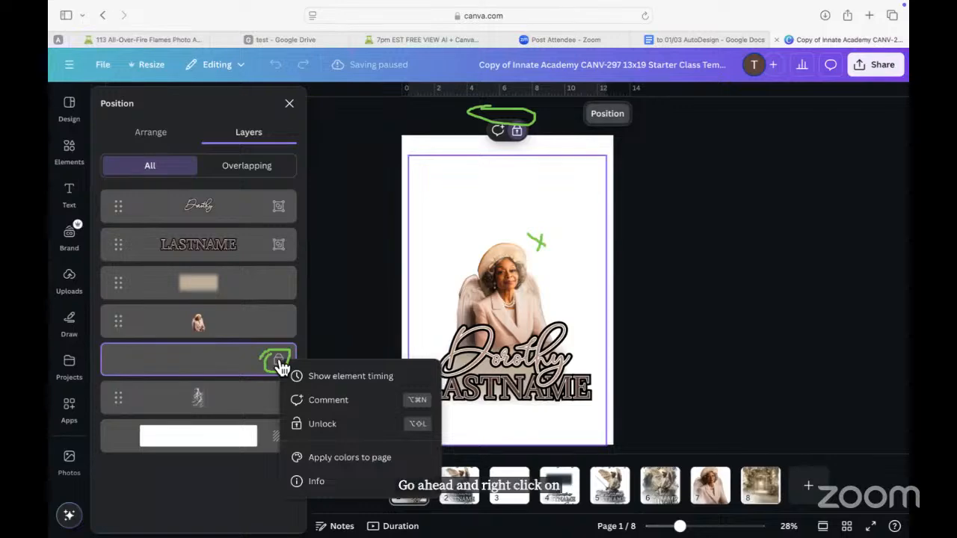
left_click(320, 426)
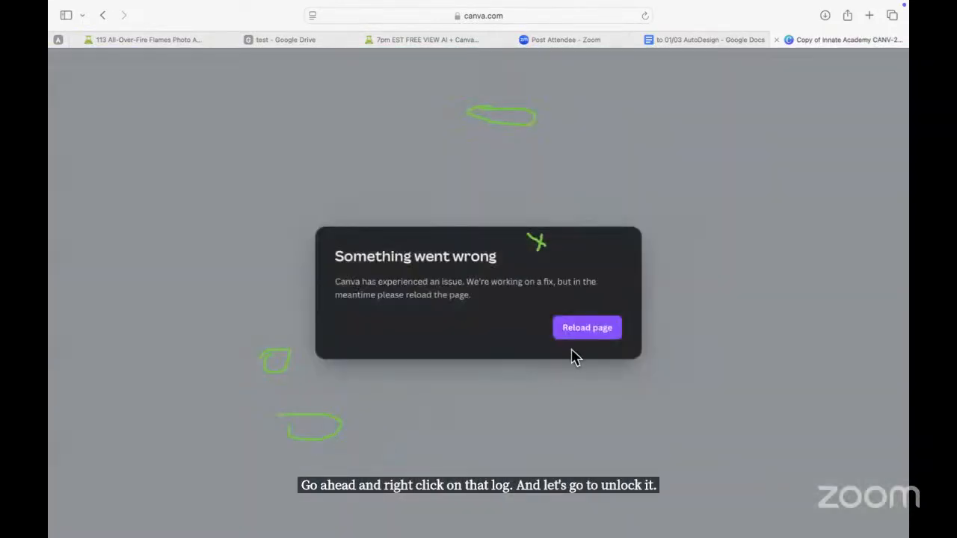
Step: Reload the editor from the 'Something went wrong' error to bring back page 1
left_click(589, 336)
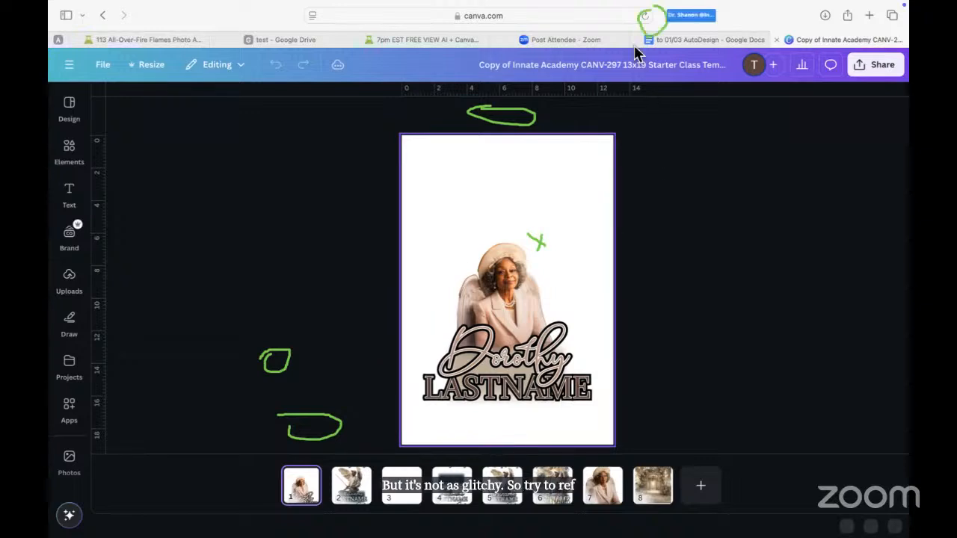
Step: Refresh the Canva tab with Safari's reload button to stop the glitching
left_click(646, 19)
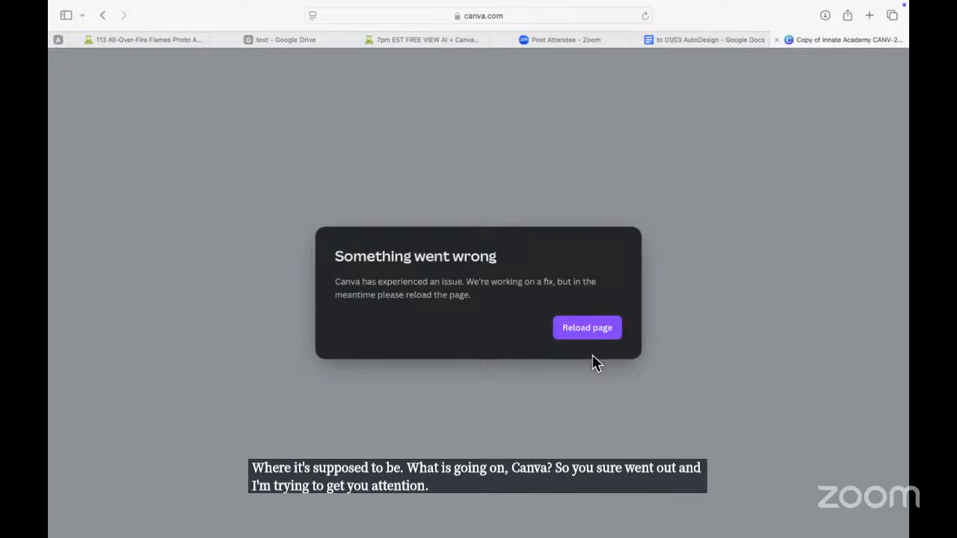
Step: Reload the editor after the error, then switch to the Post Attendee - Zoom tab
left_click(585, 338)
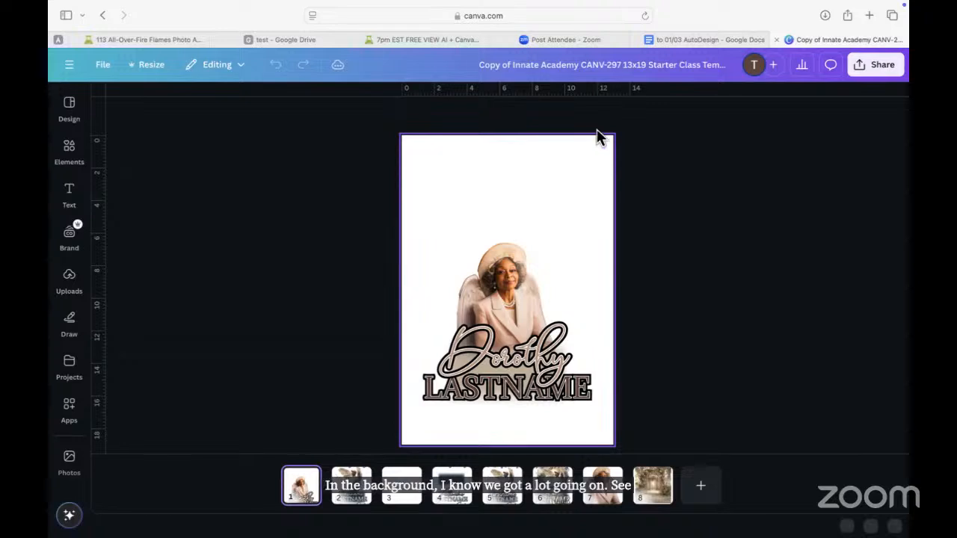
left_click(556, 39)
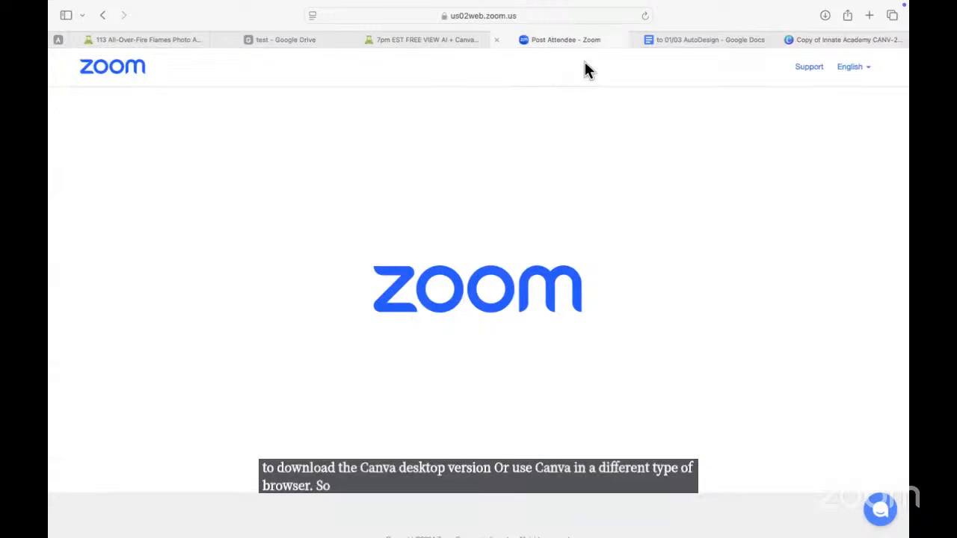
Step: Exit Safari full screen and launch Chrome to show the Canva design
mouse_move(803, 9)
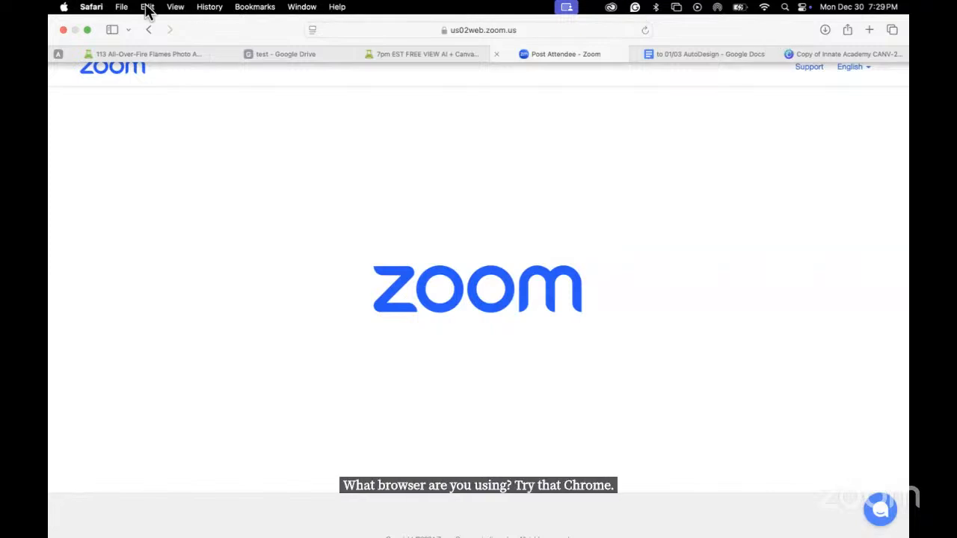
left_click(86, 29)
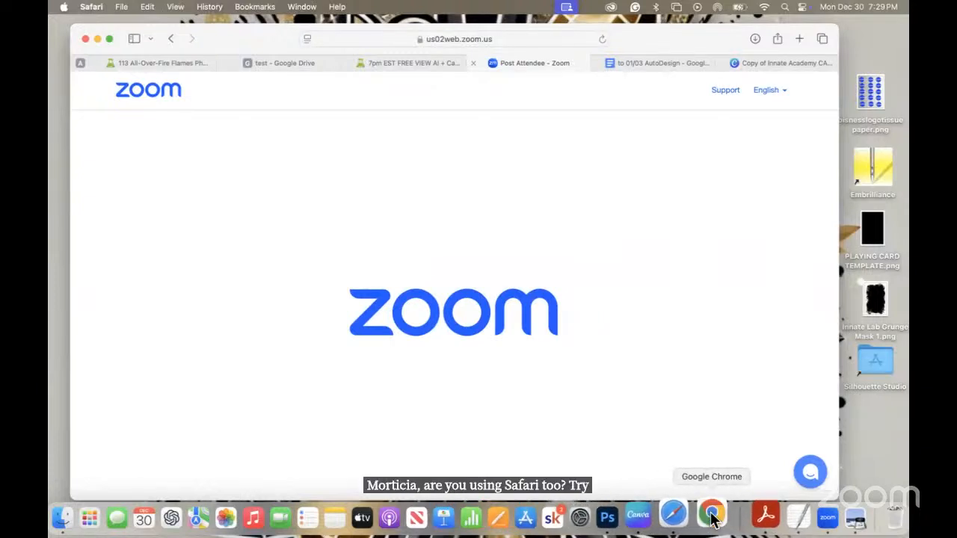
left_click(712, 515)
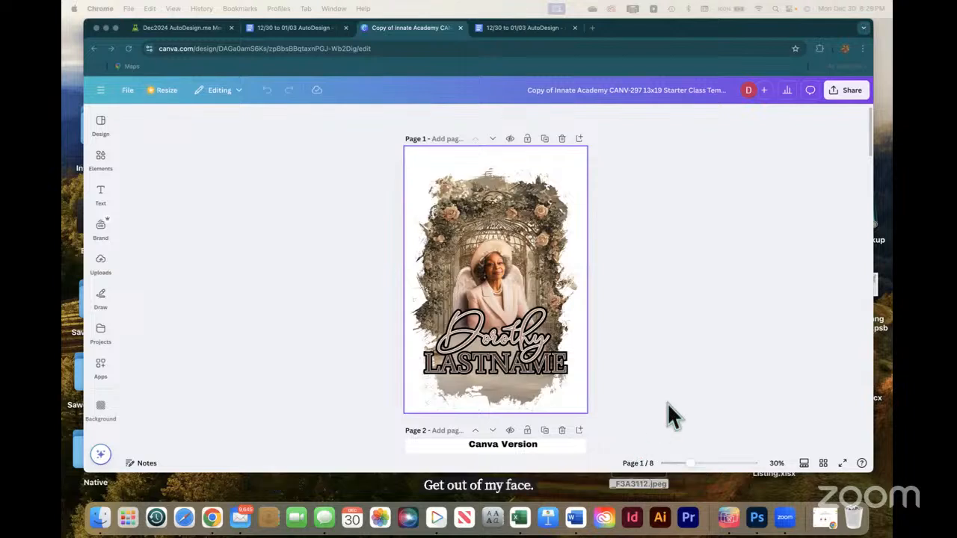
Step: Show the page thumbnail strip and go to page 7's angel portrait
left_click(806, 465)
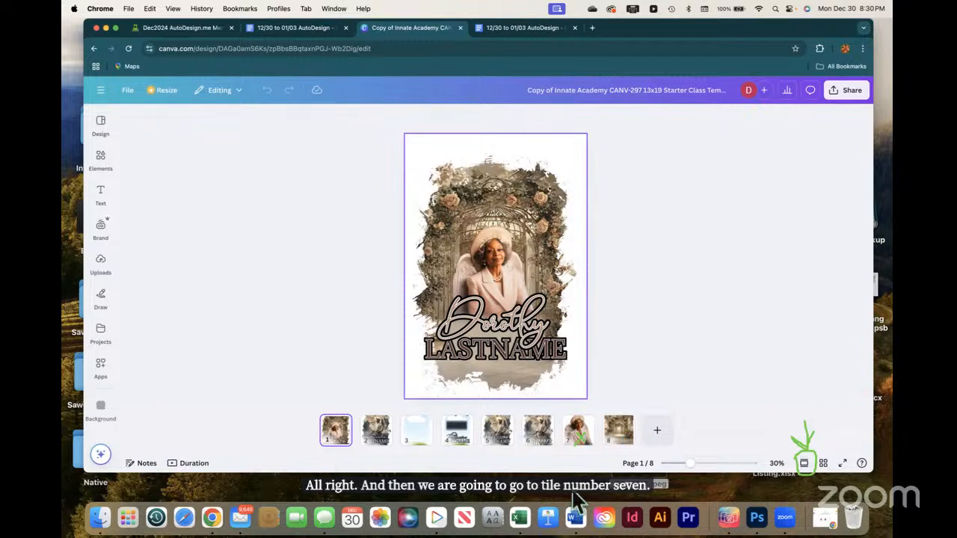
left_click(577, 435)
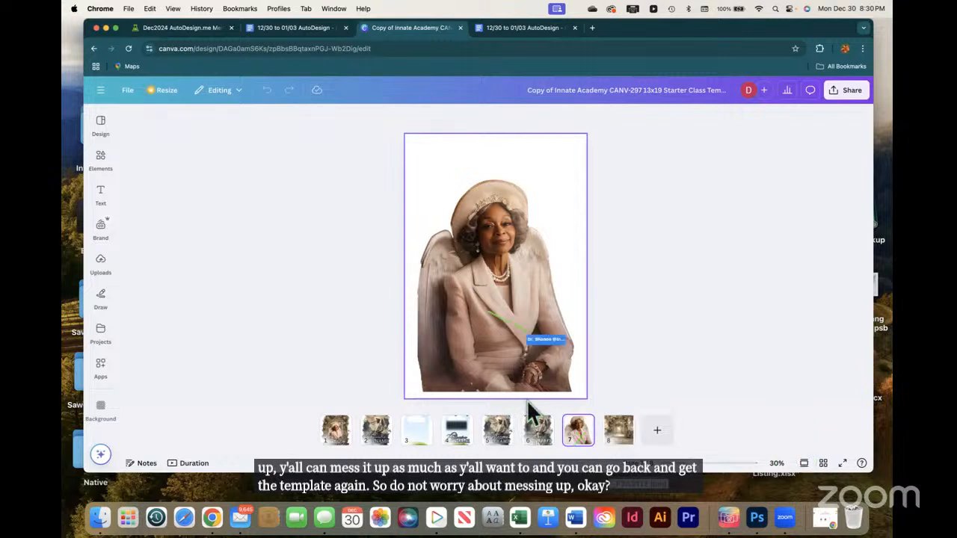
Step: Enter crop mode on the page 7 angel portrait, then cancel and leave it uncropped
left_click(521, 345)
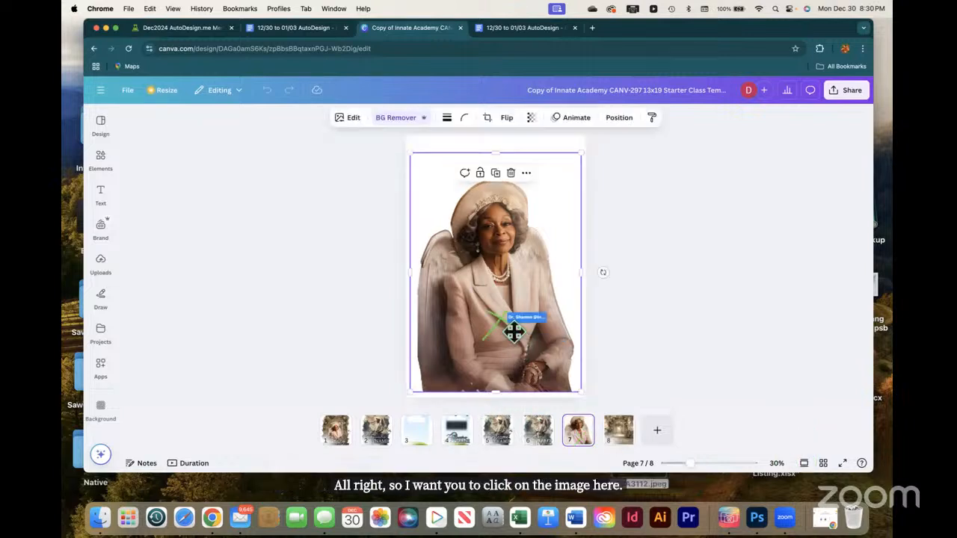
double_click(513, 331)
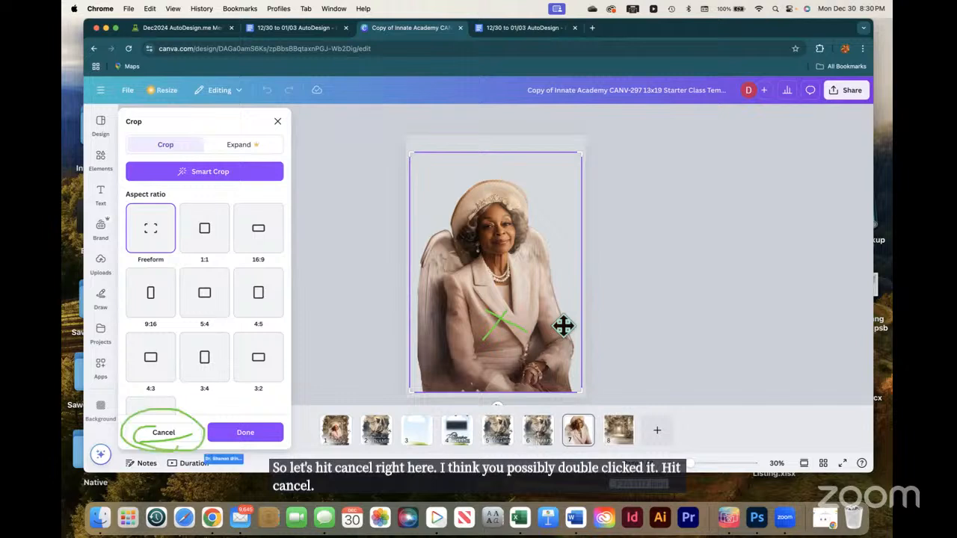
left_click(164, 434)
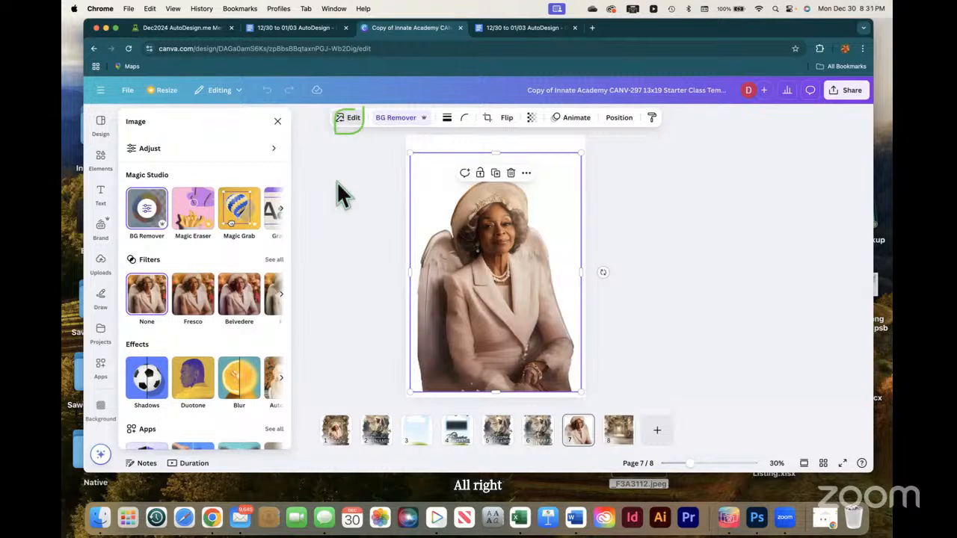
Step: Reset the portrait's BG Remover edits to bring back the pink roses, and close the Image panel
left_click(136, 209)
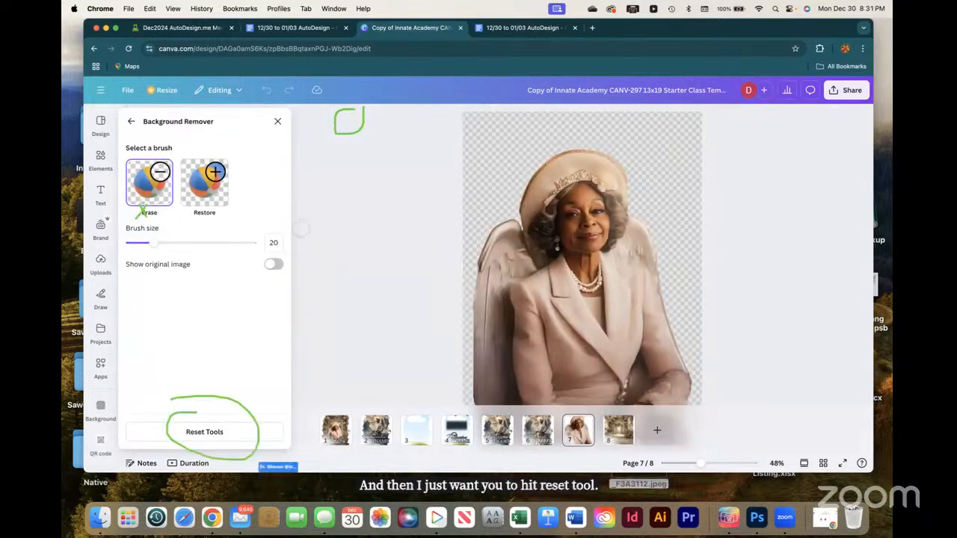
left_click(214, 432)
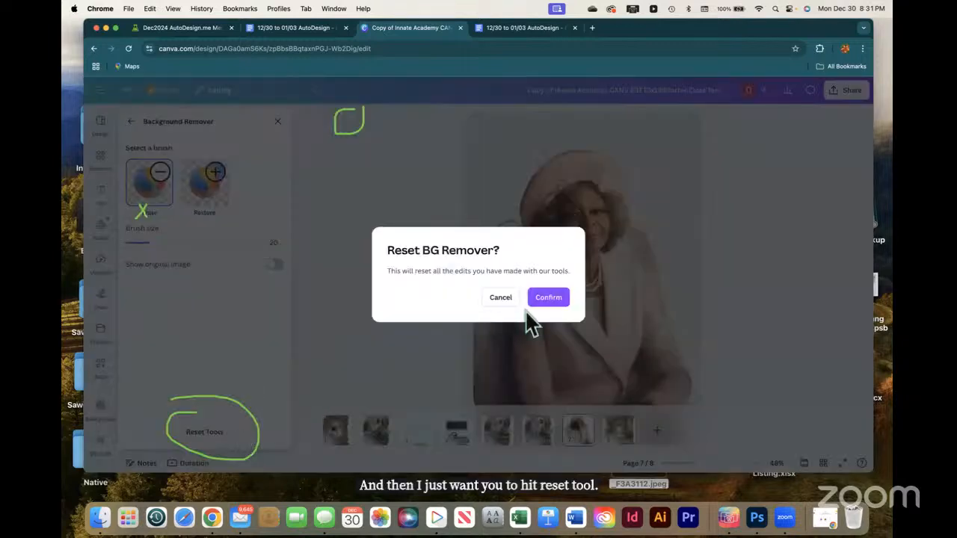
left_click(553, 298)
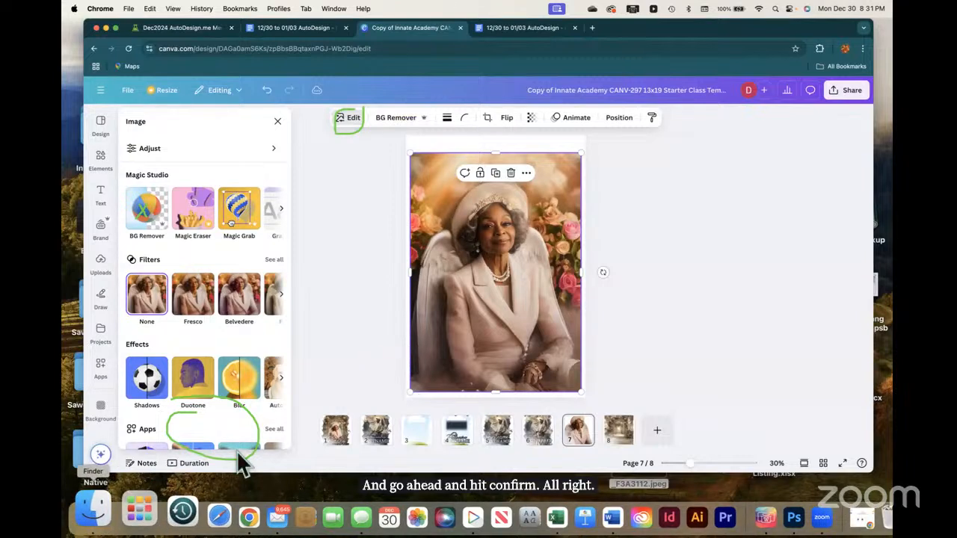
left_click(145, 465)
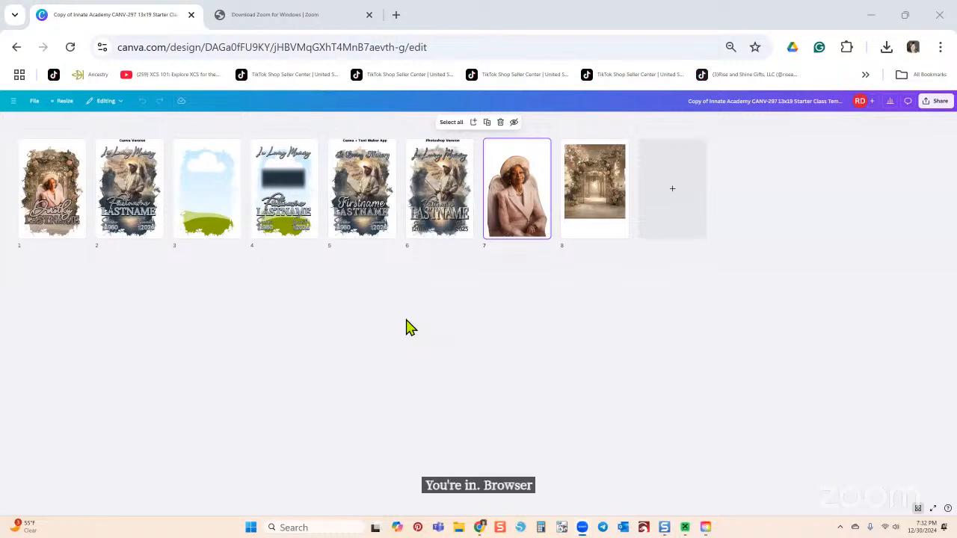
Step: Switch from Grid view through Scroll view to Thumbnail view and select the page 7 angel portrait
left_click(918, 510)
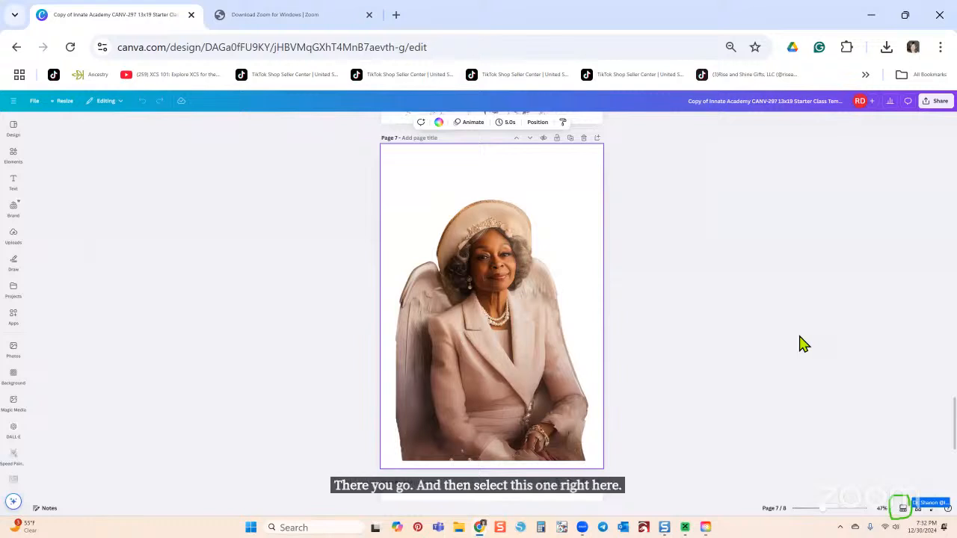
left_click(903, 509)
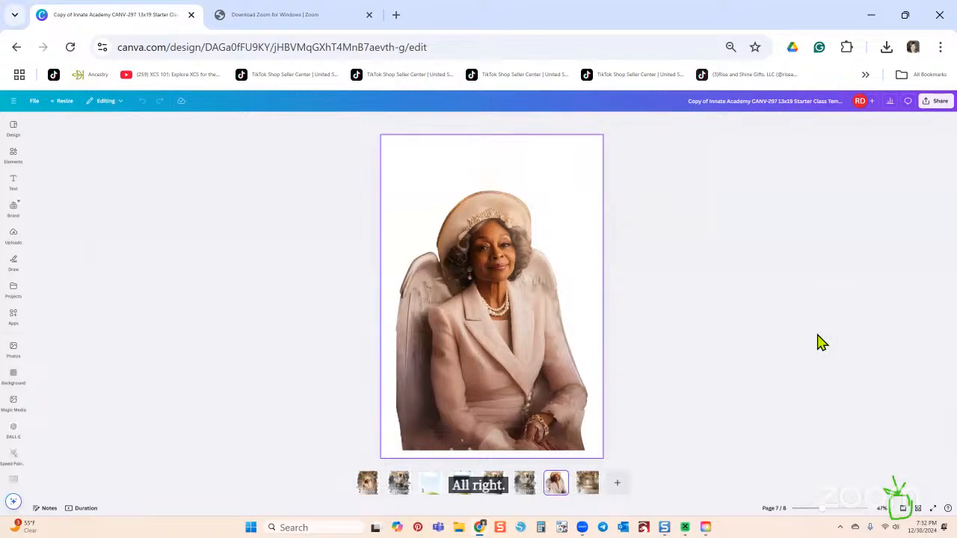
left_click(485, 382)
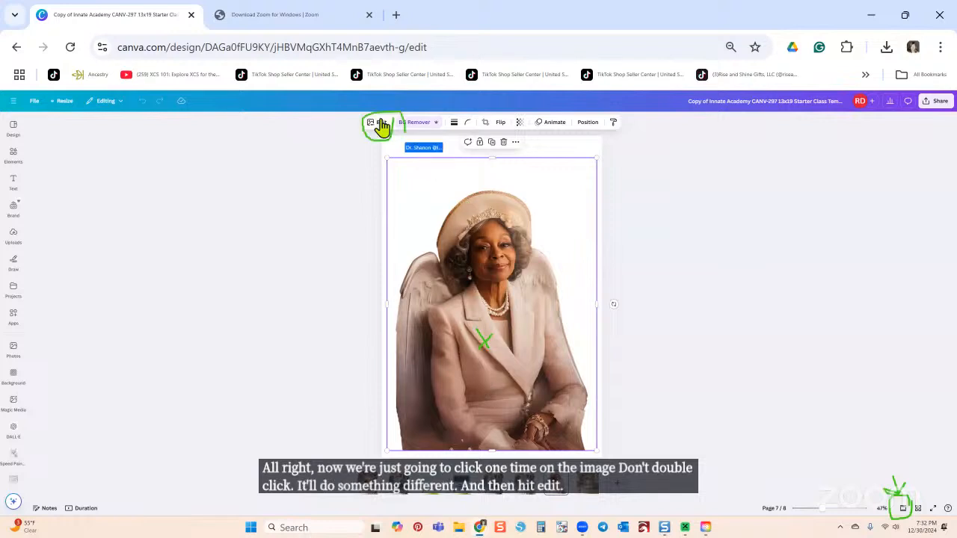
Step: Reset the portrait's background removal from the Edit panel, then close the editing tools
left_click(406, 122)
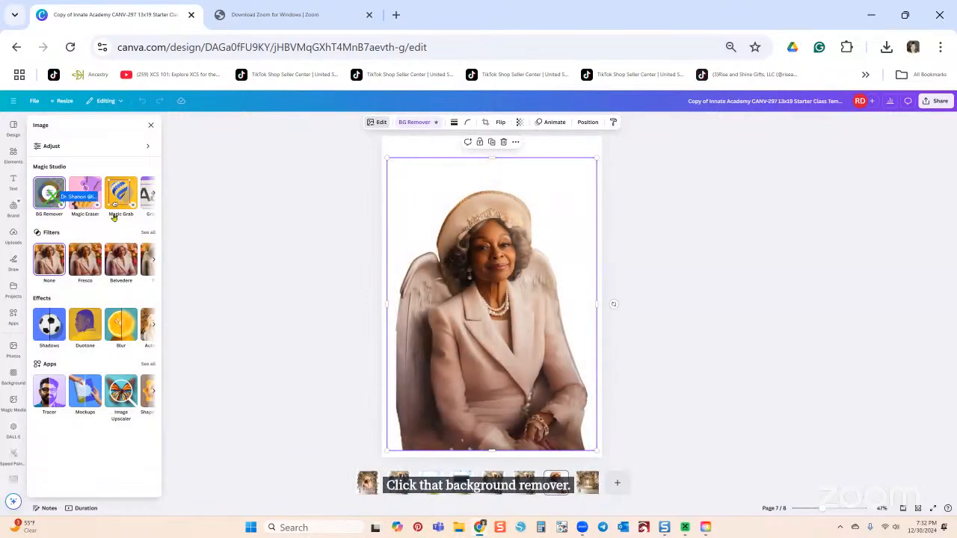
left_click(55, 196)
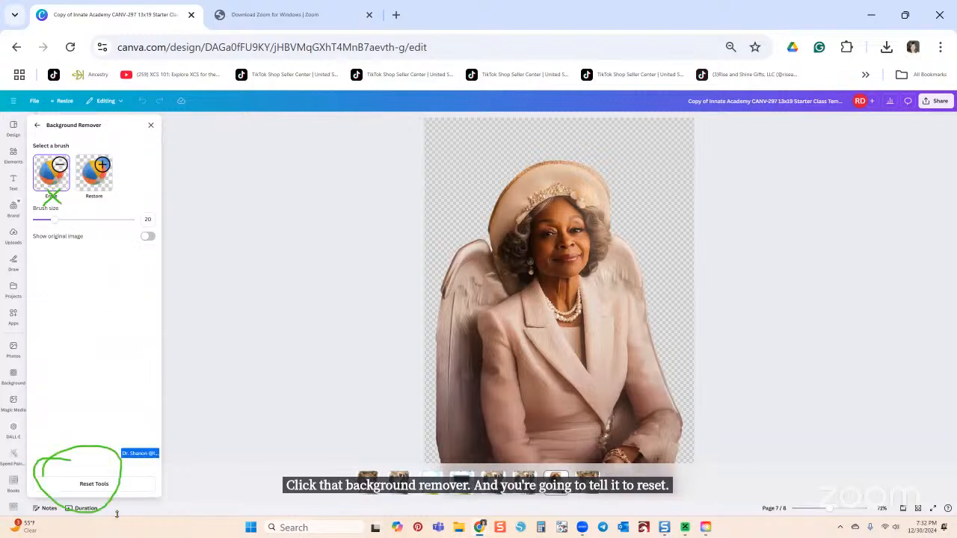
left_click(97, 486)
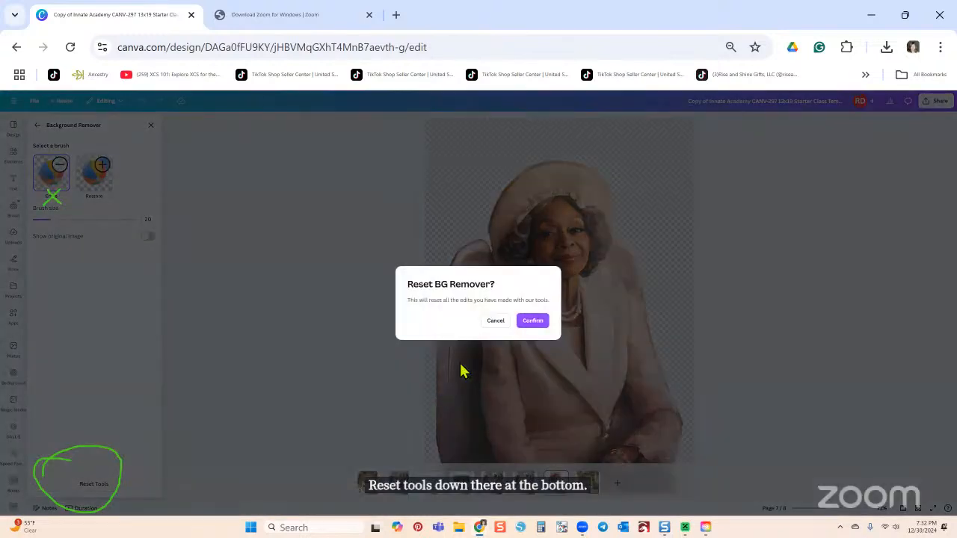
left_click(540, 325)
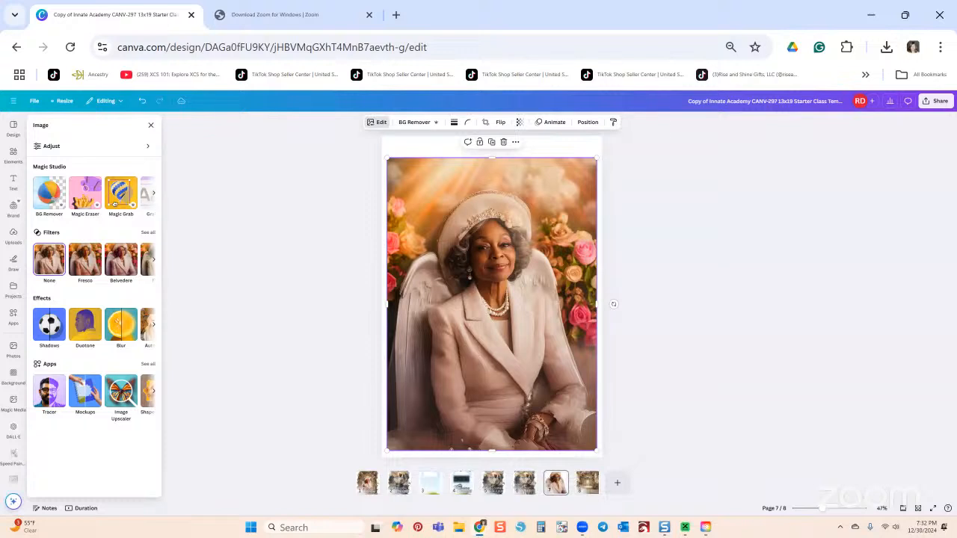
key("Escape")
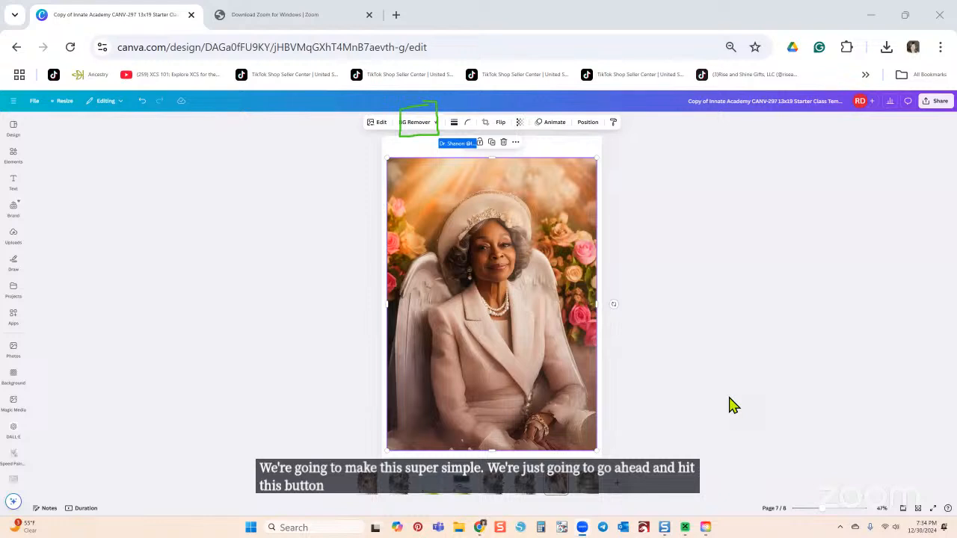
Step: Remove the portrait's rose background with BG Remover and open its image editing tools
left_click(413, 124)
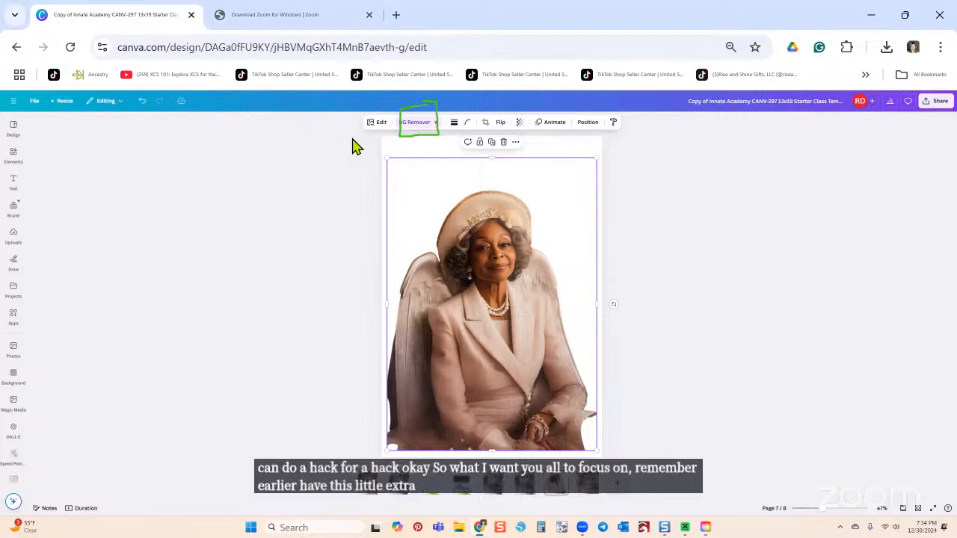
left_click_drag(392, 328, 387, 341)
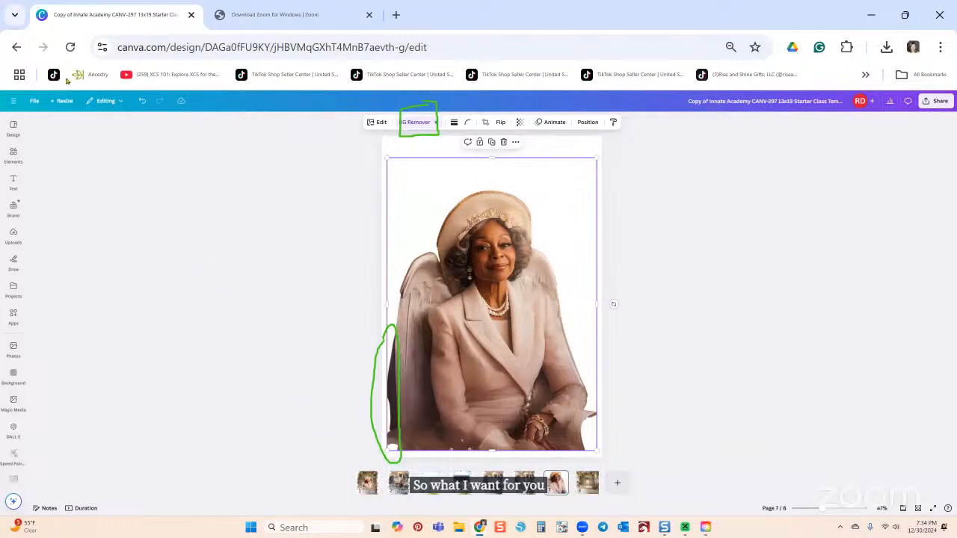
left_click(100, 105)
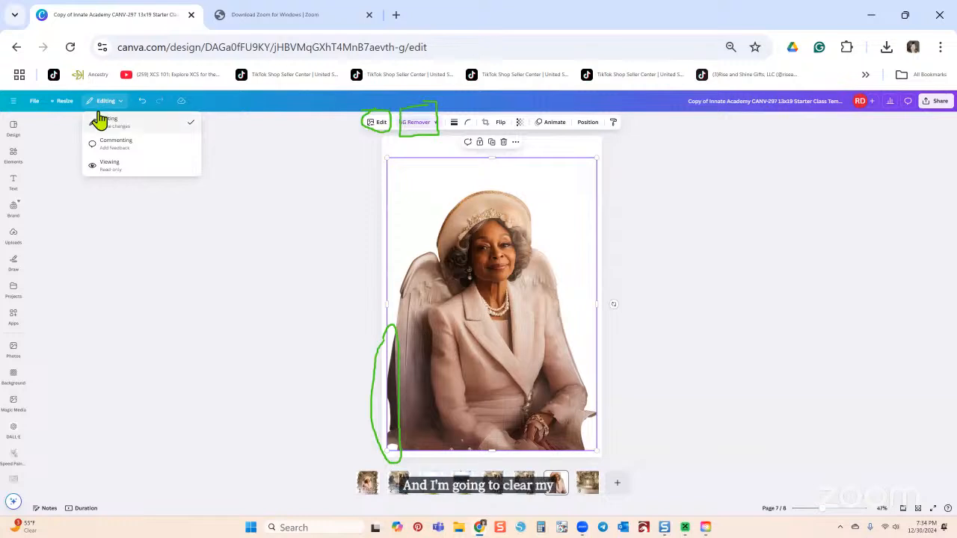
key("Escape")
left_click(377, 124)
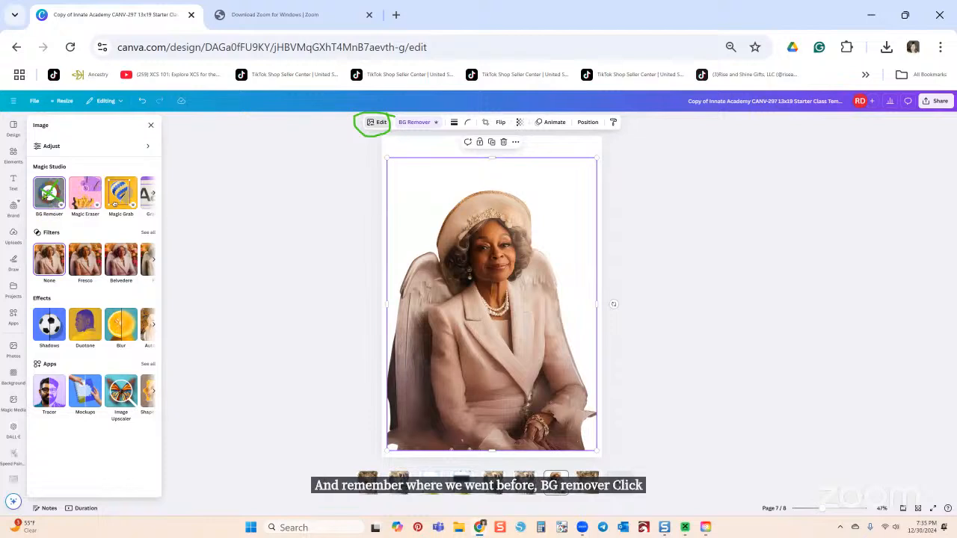
Step: Erase the leftover sliver along the portrait's left edge with the BG Remover erase brush, ending at size 25
left_click(47, 198)
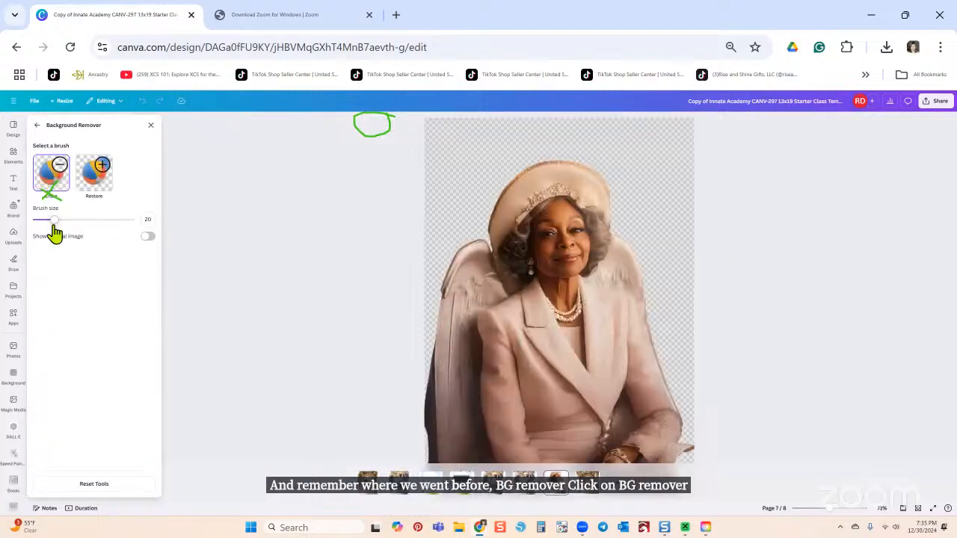
left_click_drag(53, 220, 42, 221)
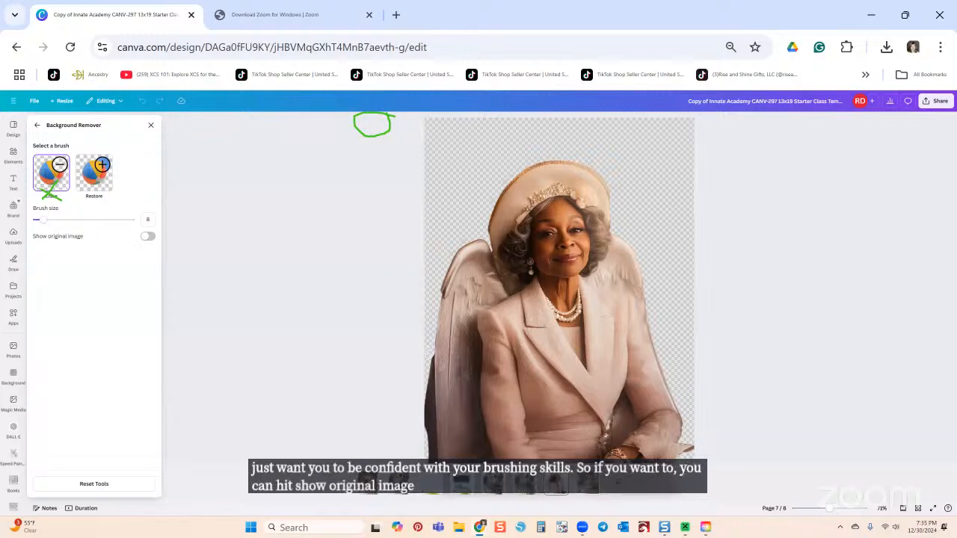
left_click_drag(430, 364, 427, 438)
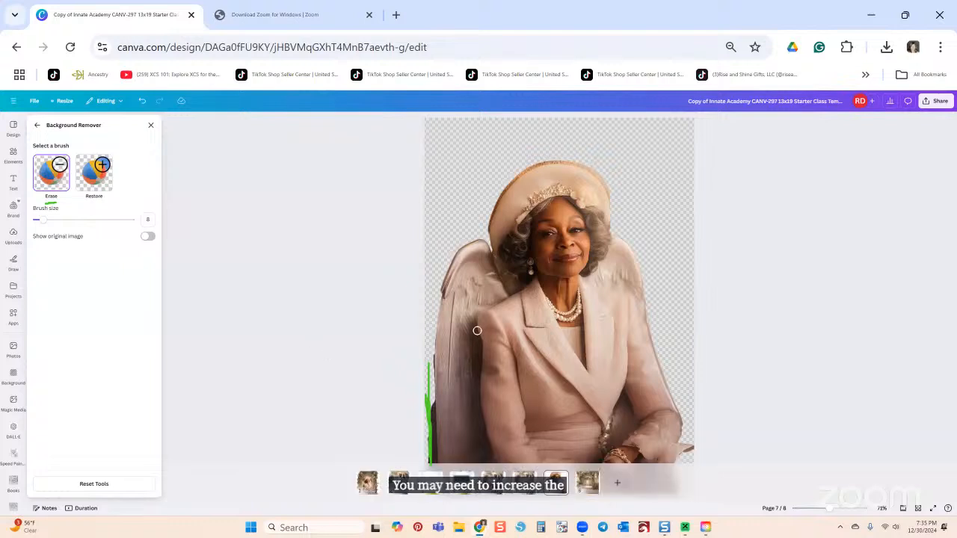
left_click_drag(37, 219, 49, 219)
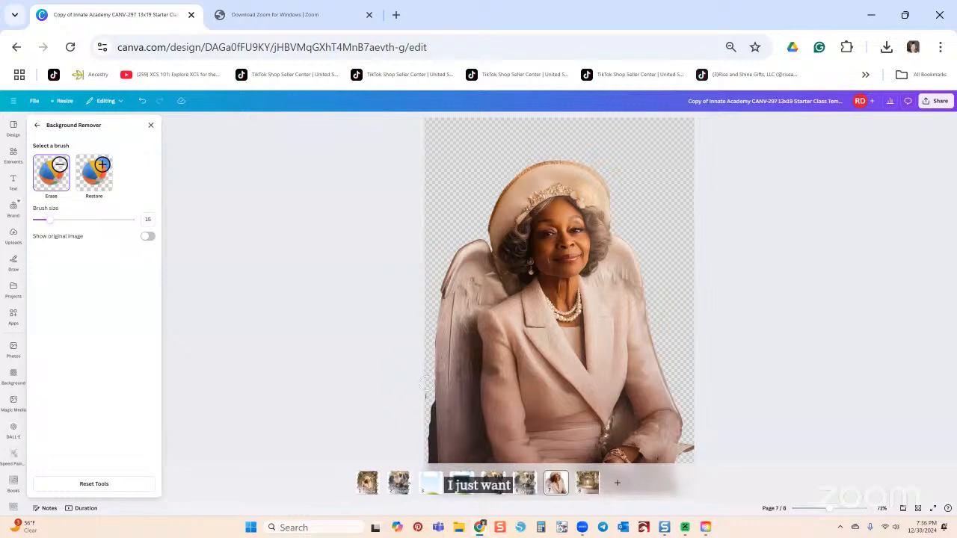
left_click_drag(428, 414, 431, 461)
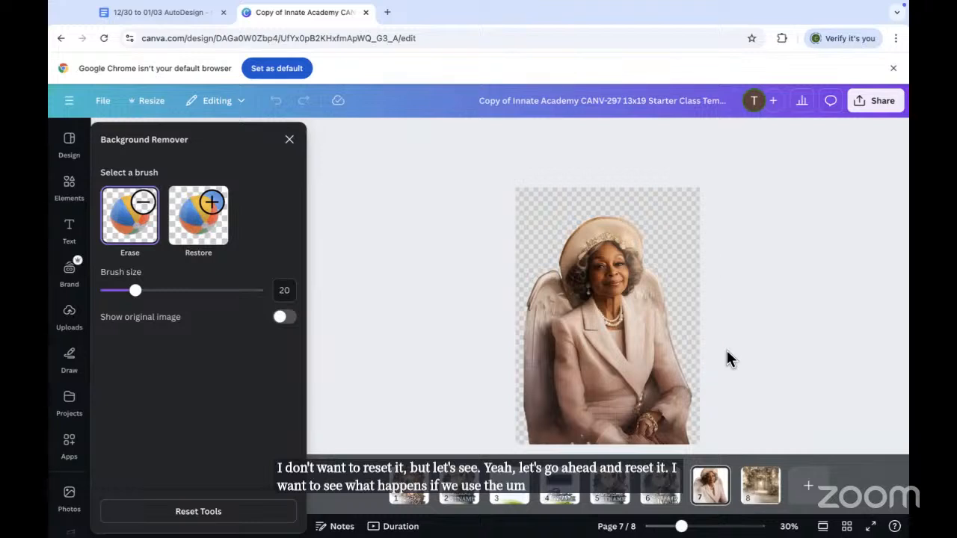
Step: Reset all BG Remover touch-ups, remove the portrait's background again, and open its editing tools
left_click(201, 514)
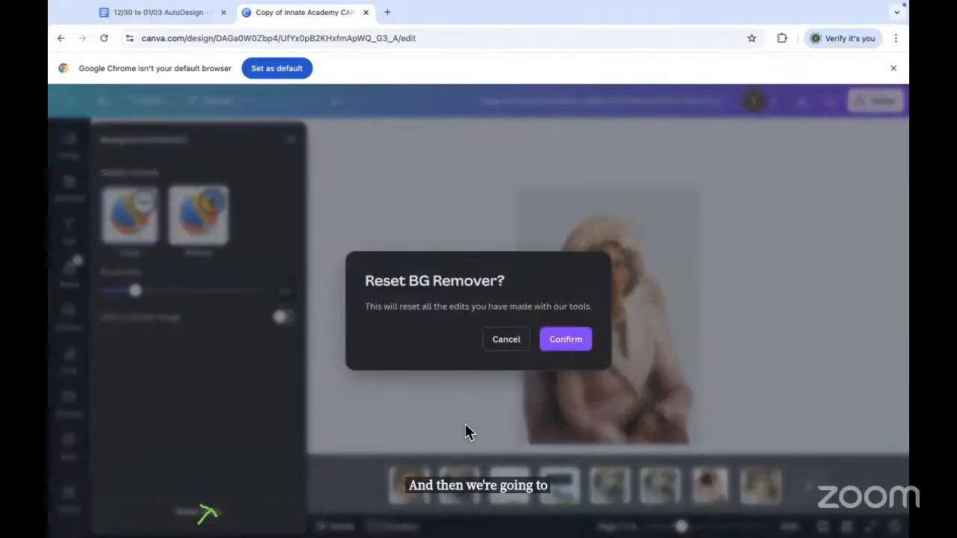
left_click(565, 340)
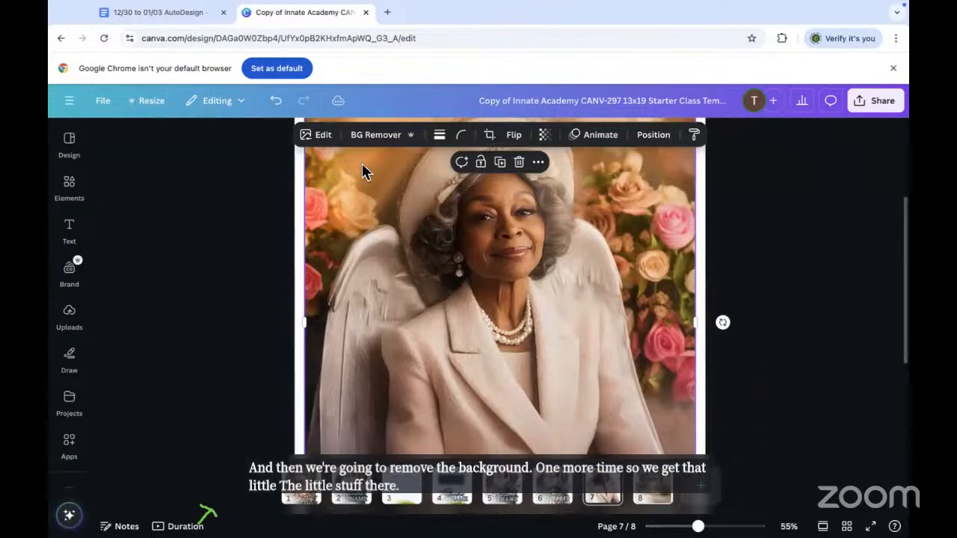
left_click(370, 137)
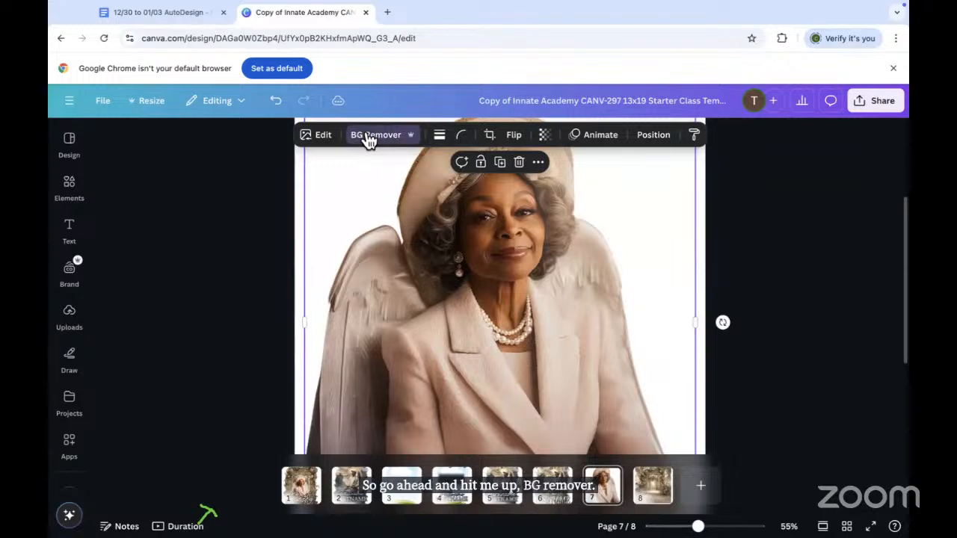
left_click(312, 135)
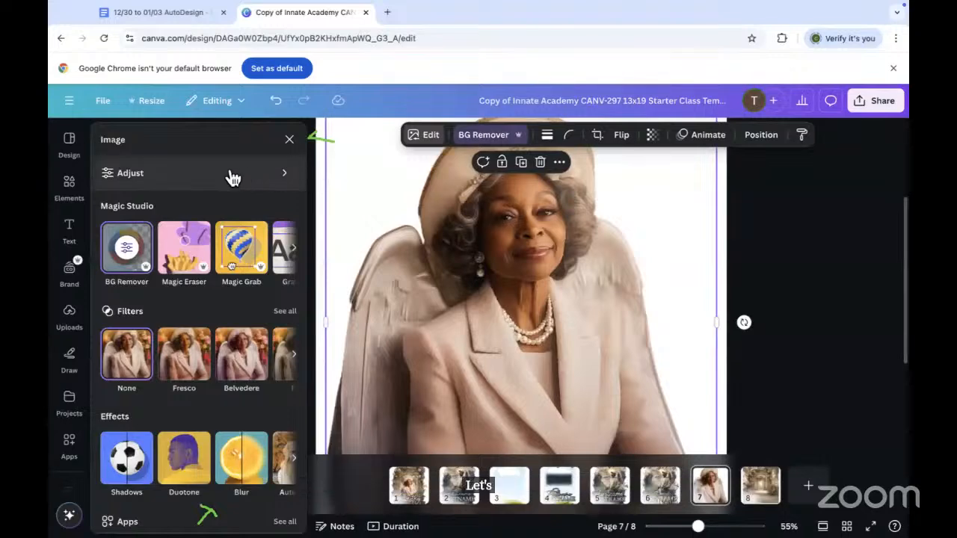
Step: Use Magic Eraser in Click mode to erase the two slivers beside the wing's lower-left edge
left_click(183, 241)
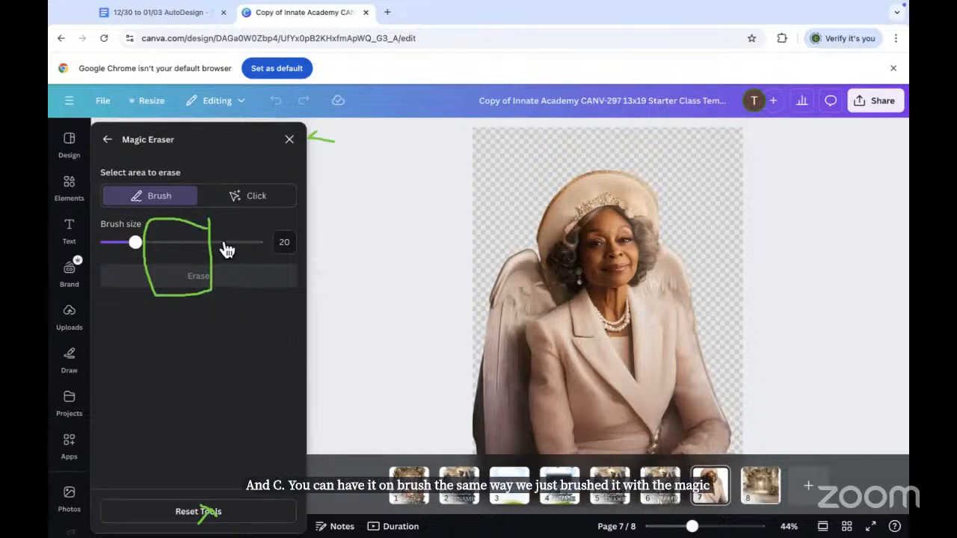
left_click(238, 200)
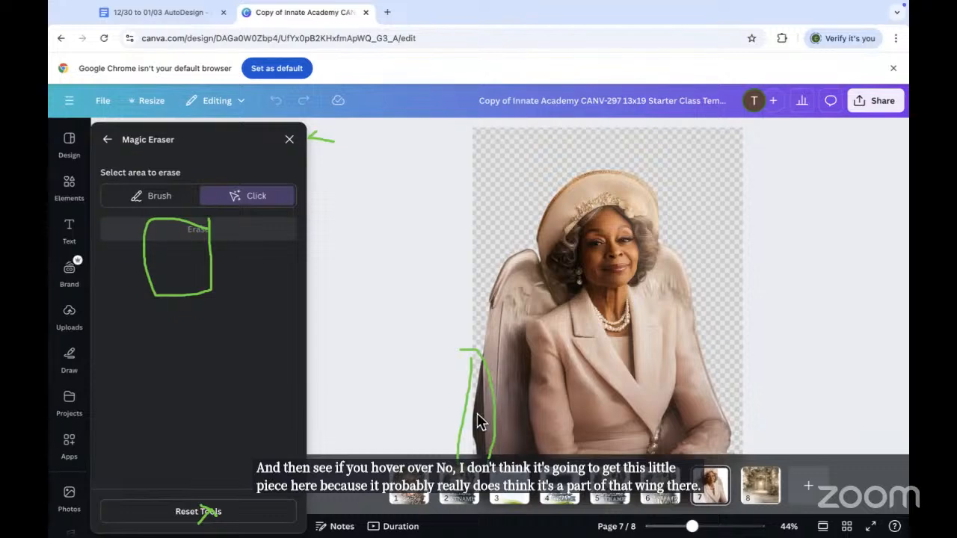
left_click(476, 415)
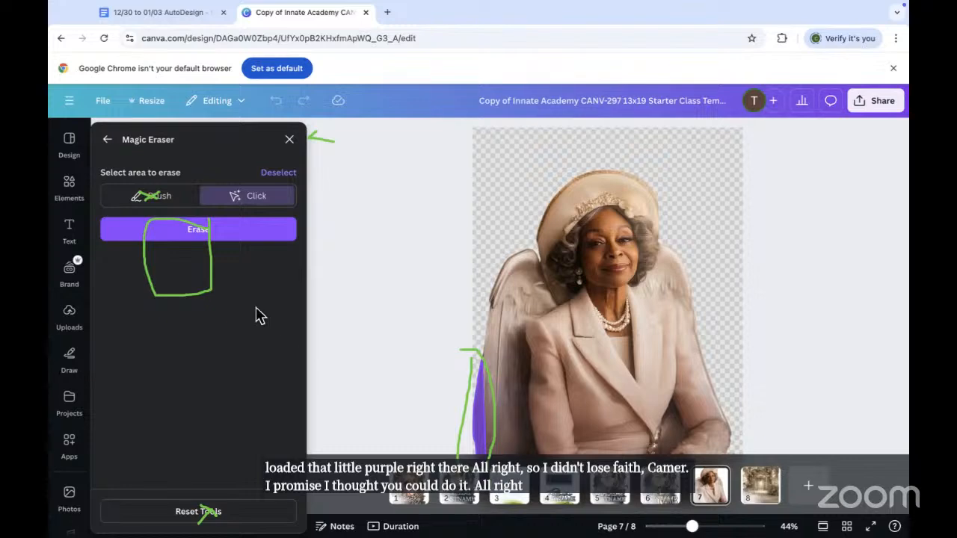
left_click(192, 235)
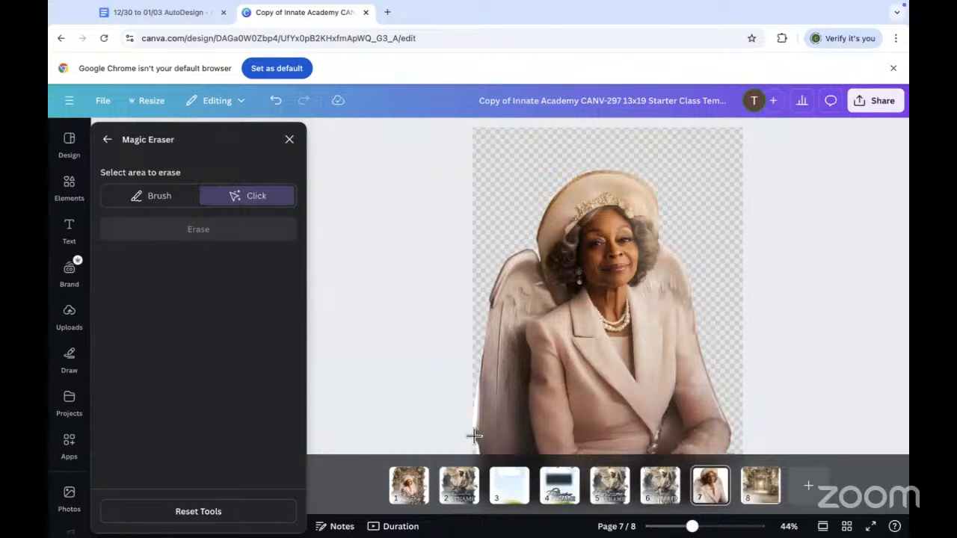
left_click(474, 436)
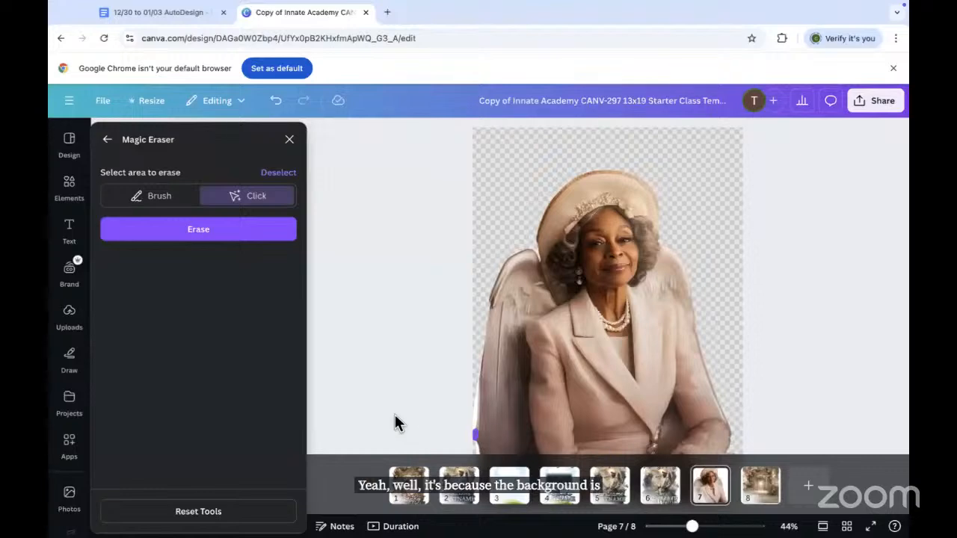
left_click(197, 234)
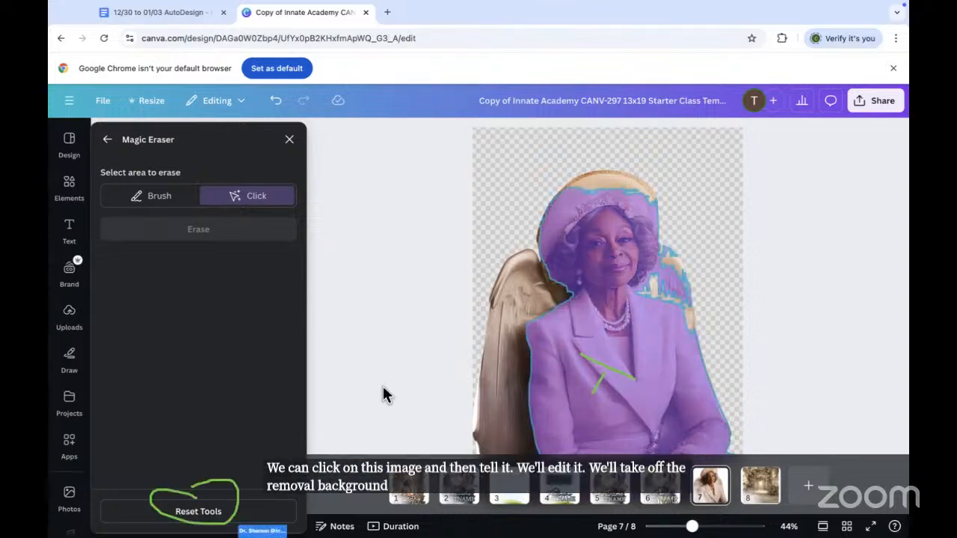
Step: Reset the BG Remover and Magic Eraser edits to restore the pink-rose photo, and close the panel
left_click(199, 522)
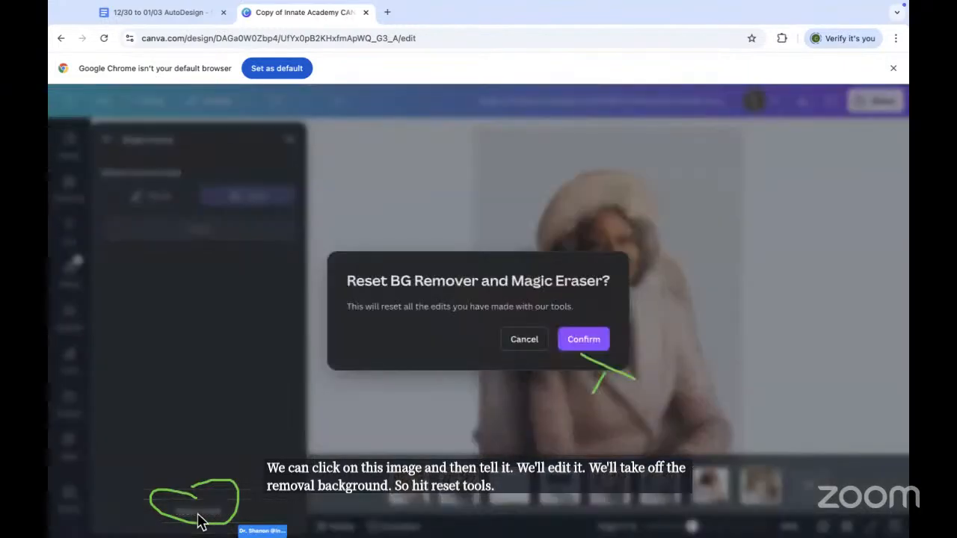
left_click(588, 340)
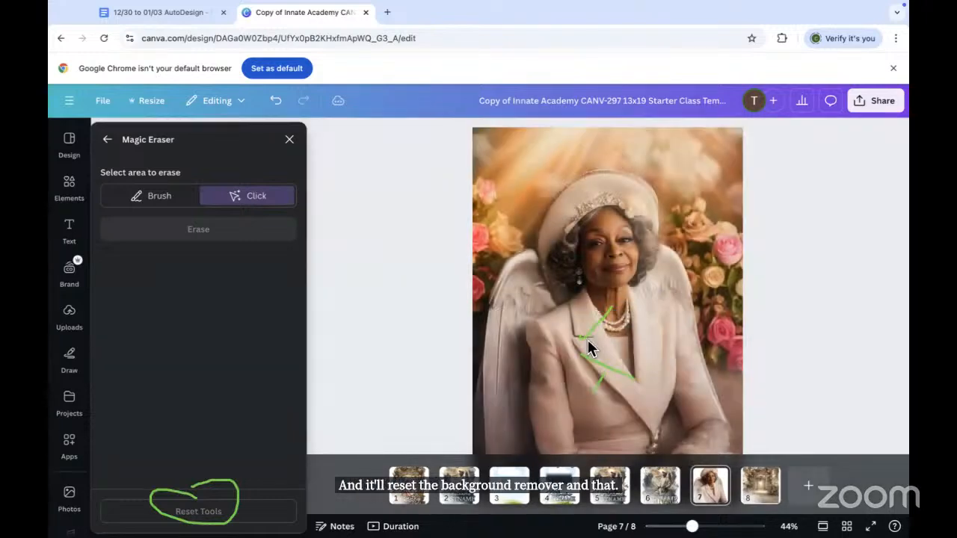
key("Escape")
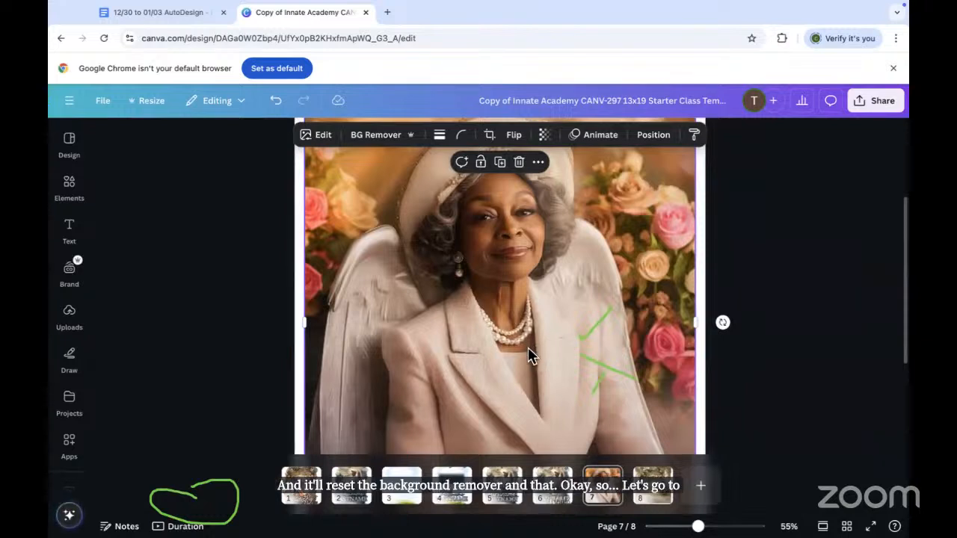
scroll(527, 349, "up", 3)
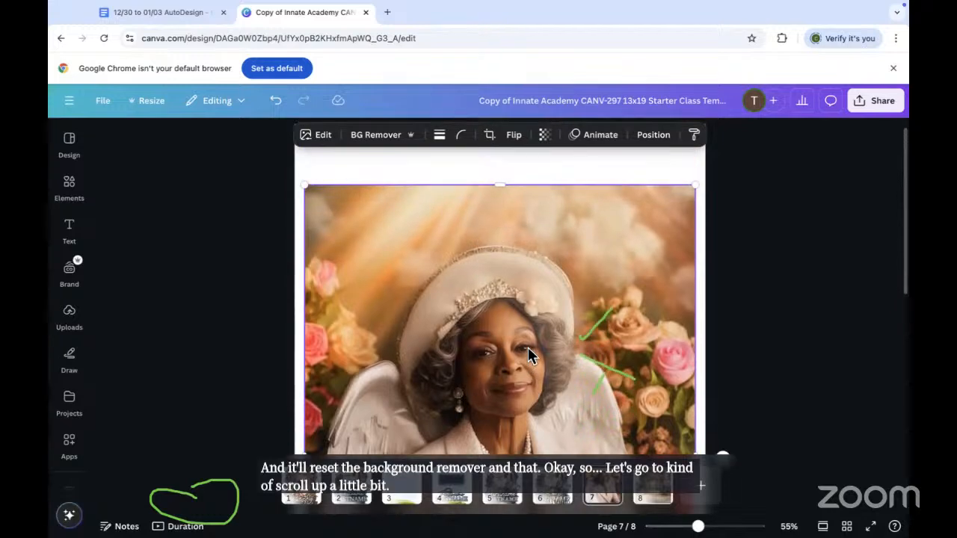
scroll(527, 347, "down", 5)
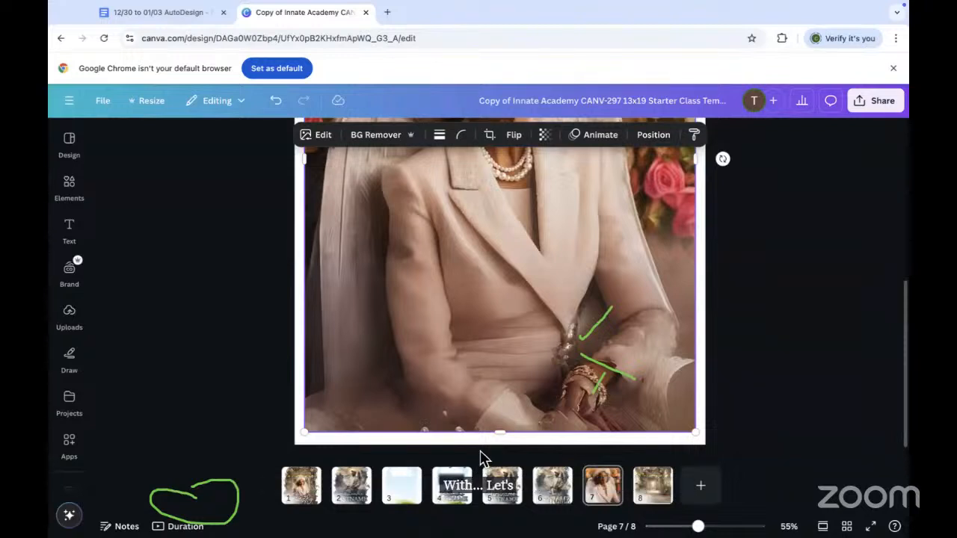
Step: Open Magic Eraser on the full pink-rose portrait and set it to Click mode
left_click(321, 136)
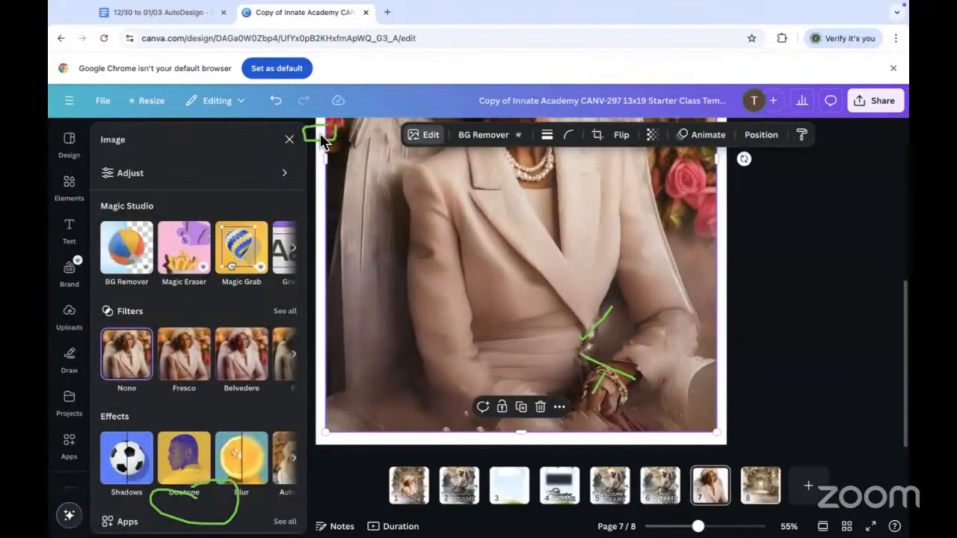
left_click(185, 254)
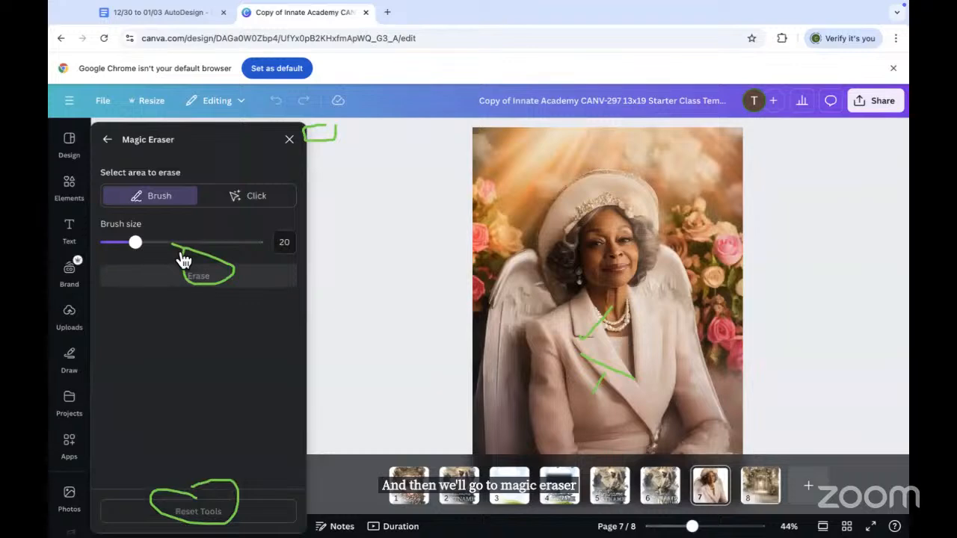
left_click(274, 203)
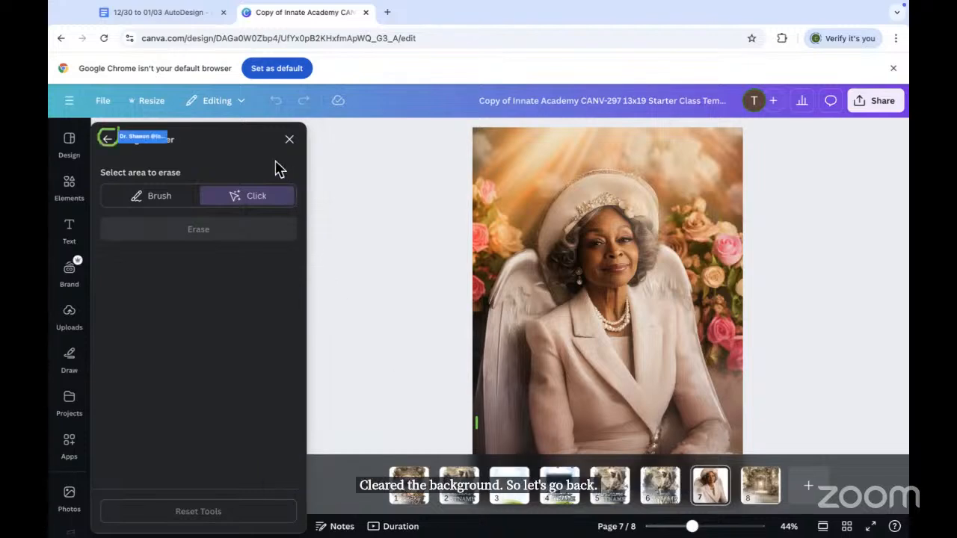
Step: Leave Magic Eraser and run BG Remover to strip the rose background from the angel portrait
left_click(107, 138)
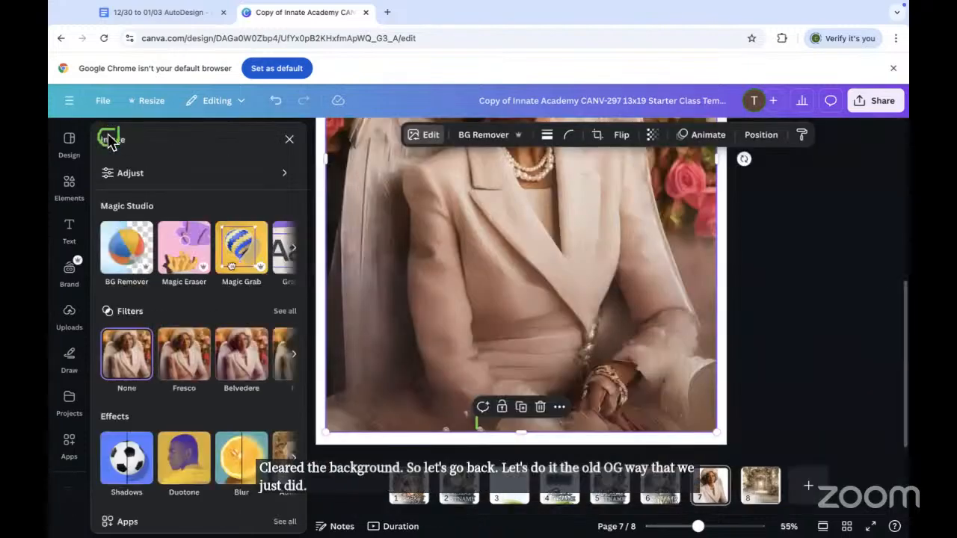
left_click(485, 136)
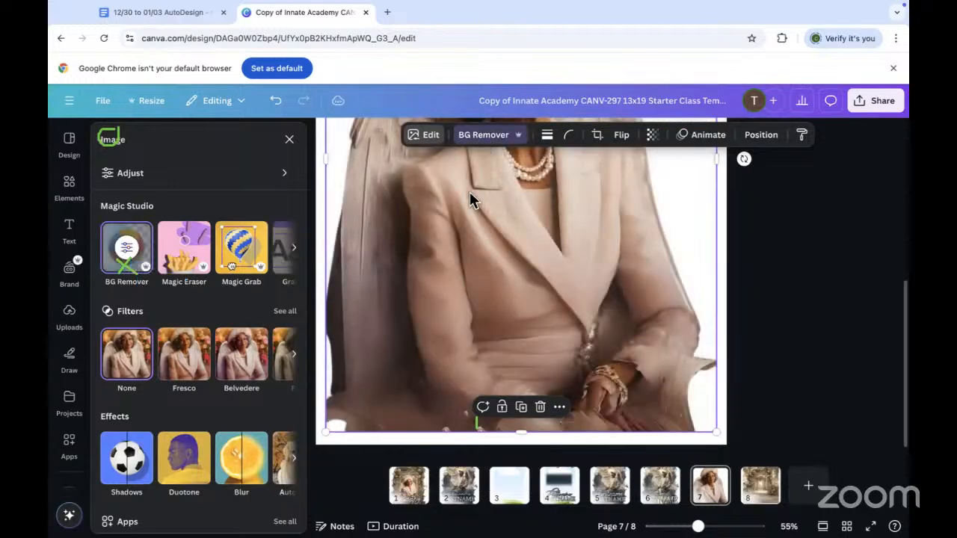
scroll(469, 192, "up", 2)
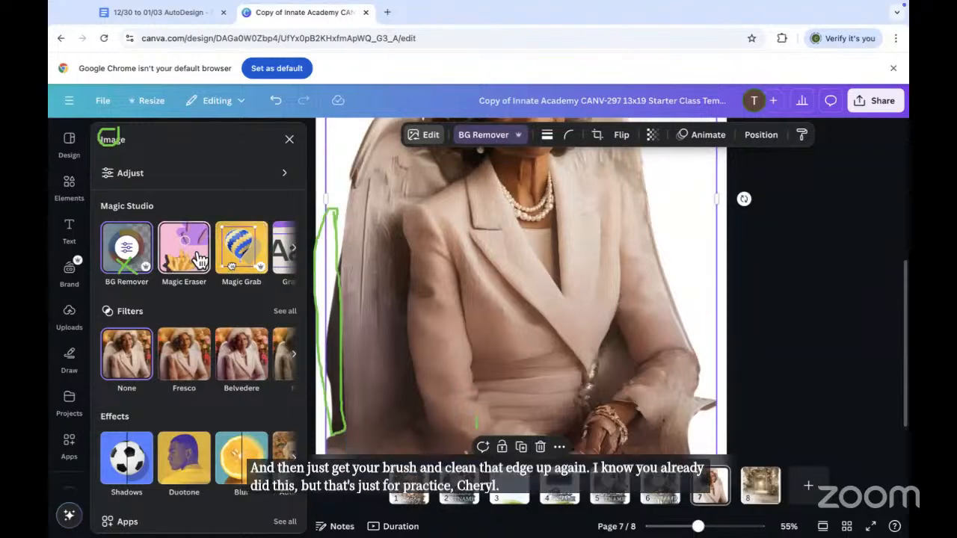
Step: With Magic Eraser's size-20 brush, paint the lower-left wing-edge sliver and erase it
left_click(197, 250)
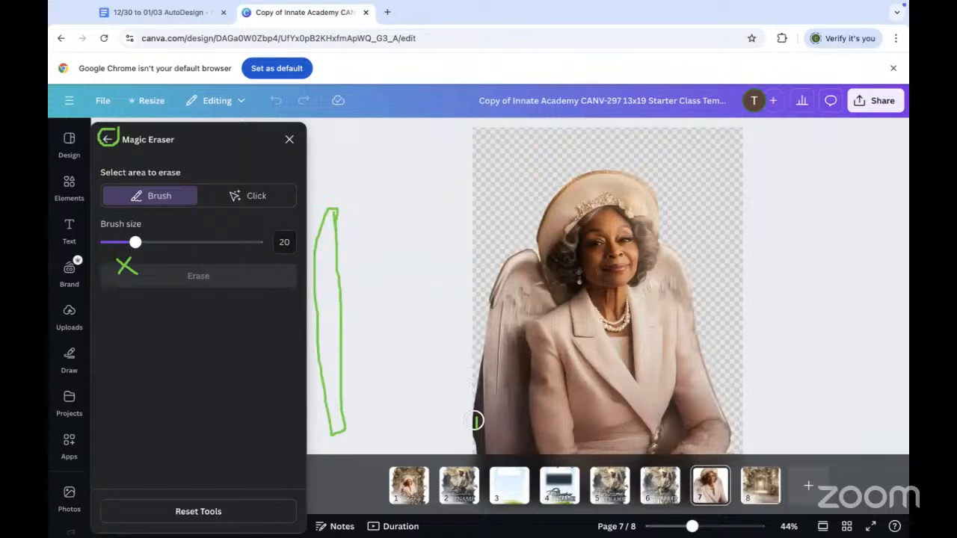
mouse_move(473, 448)
left_mouse_down()
mouse_move(472, 376)
mouse_move(471, 444)
mouse_move(472, 360)
left_mouse_up()
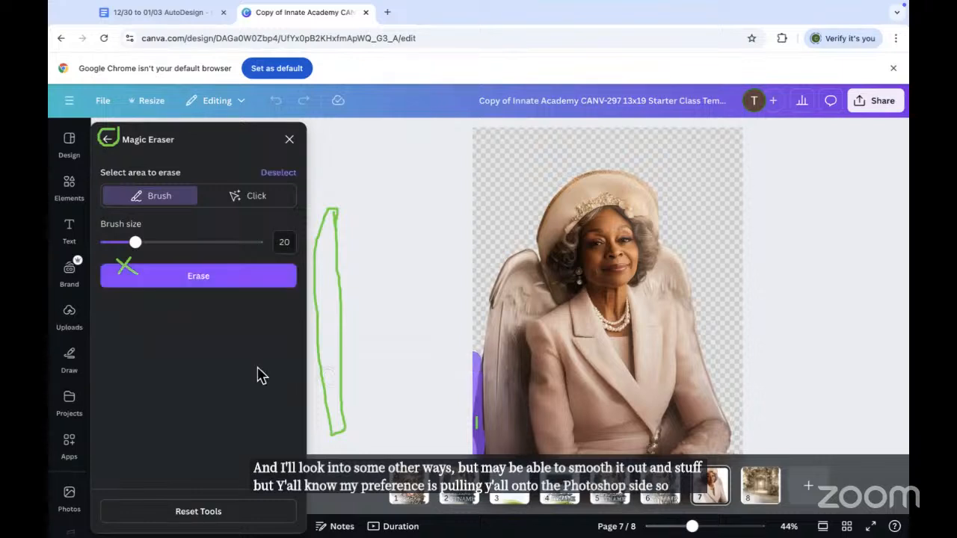
left_click(190, 284)
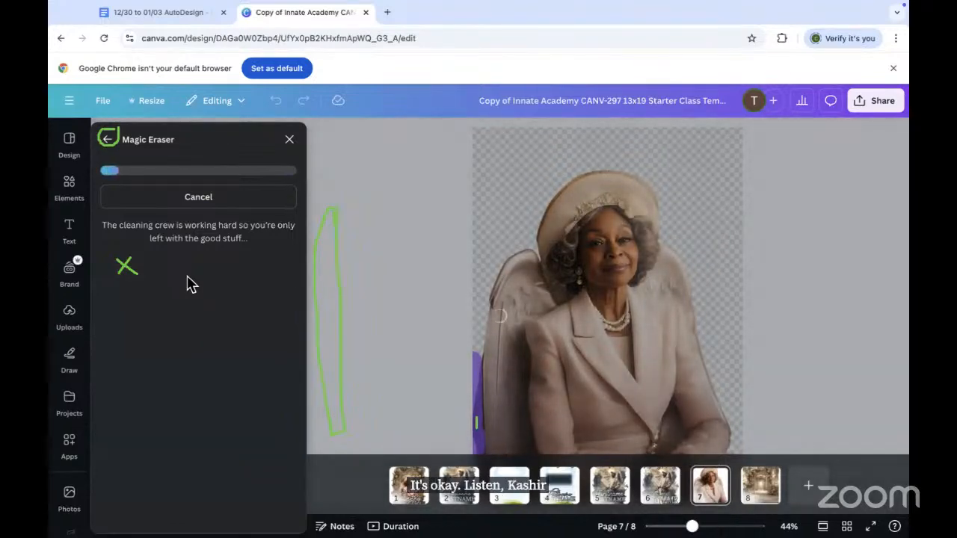
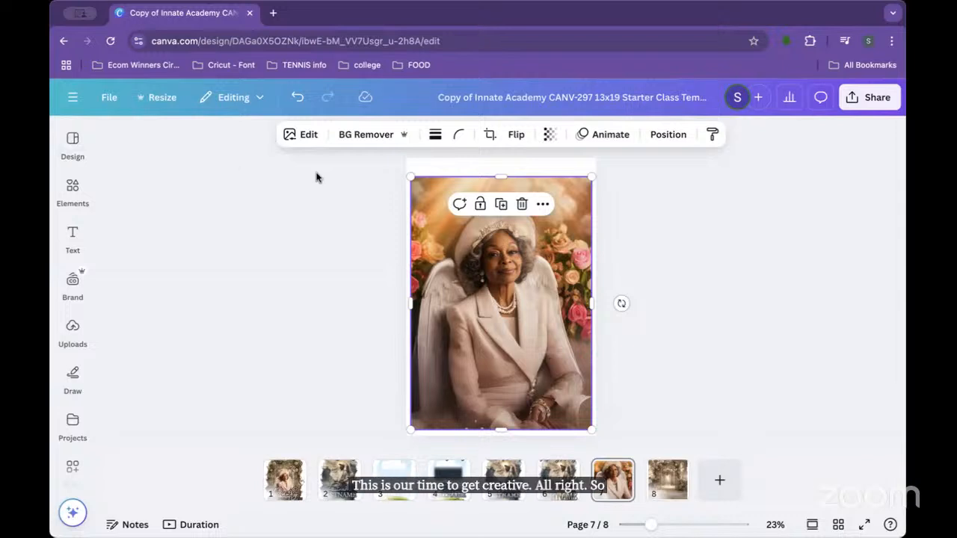
Step: On page 7, remove the portrait's background with BG Remover and open its Edit panel
scroll(299, 156, "down", 2)
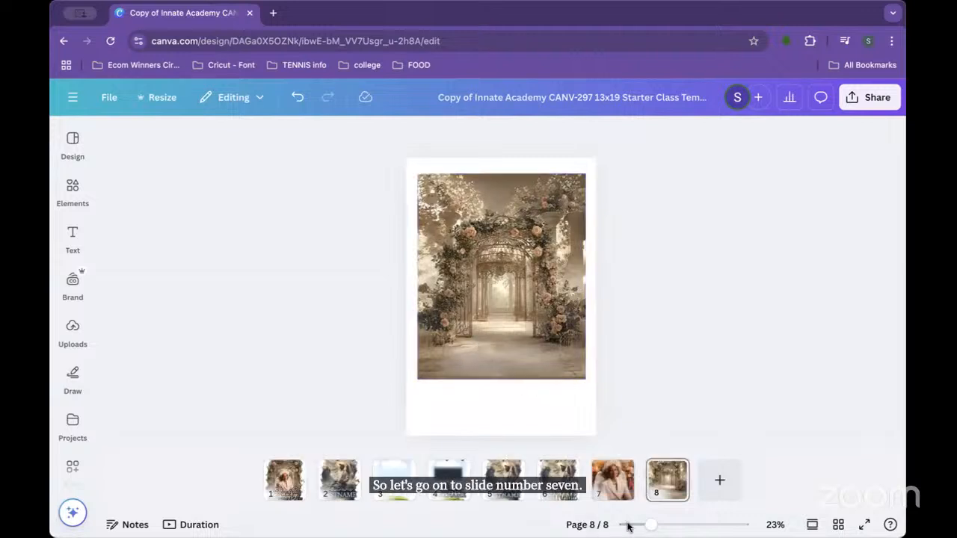
left_click(612, 480)
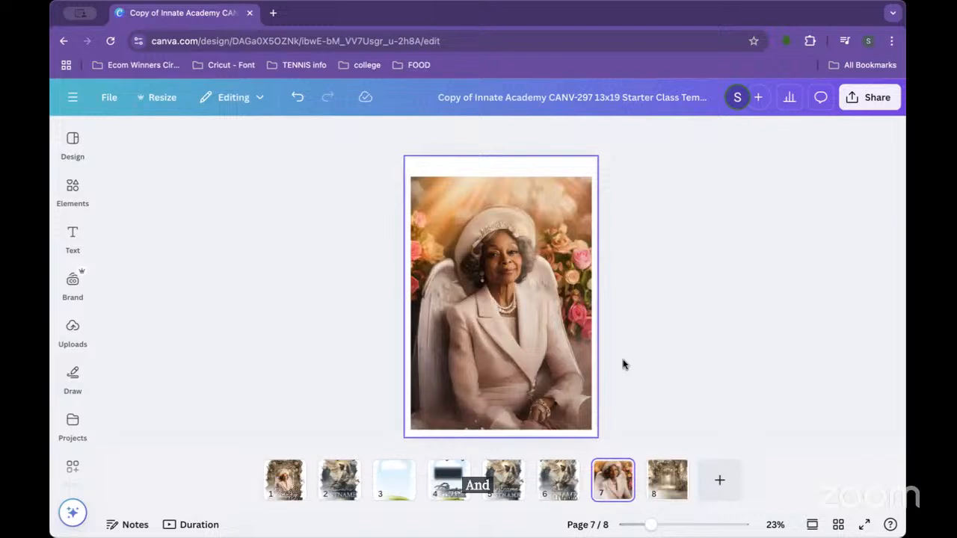
left_click(499, 346)
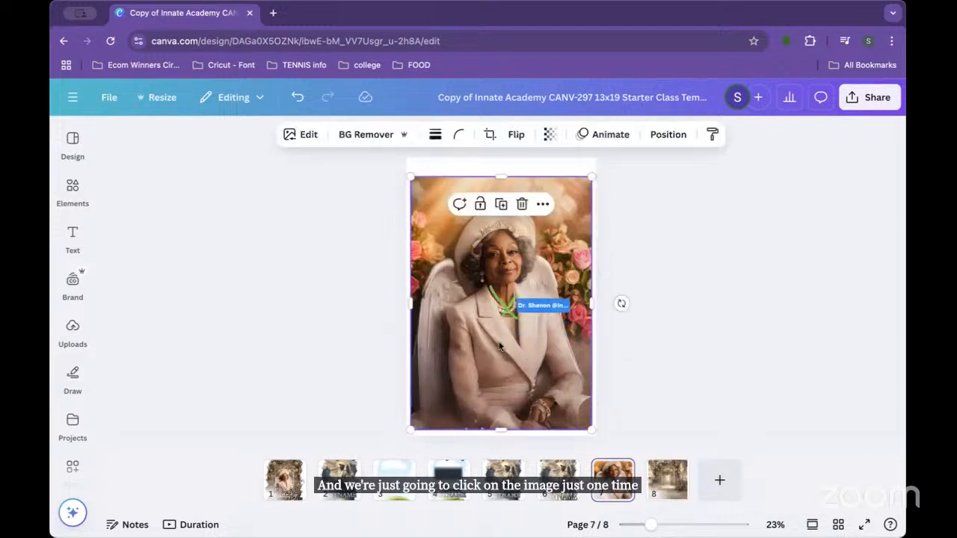
left_click(360, 136)
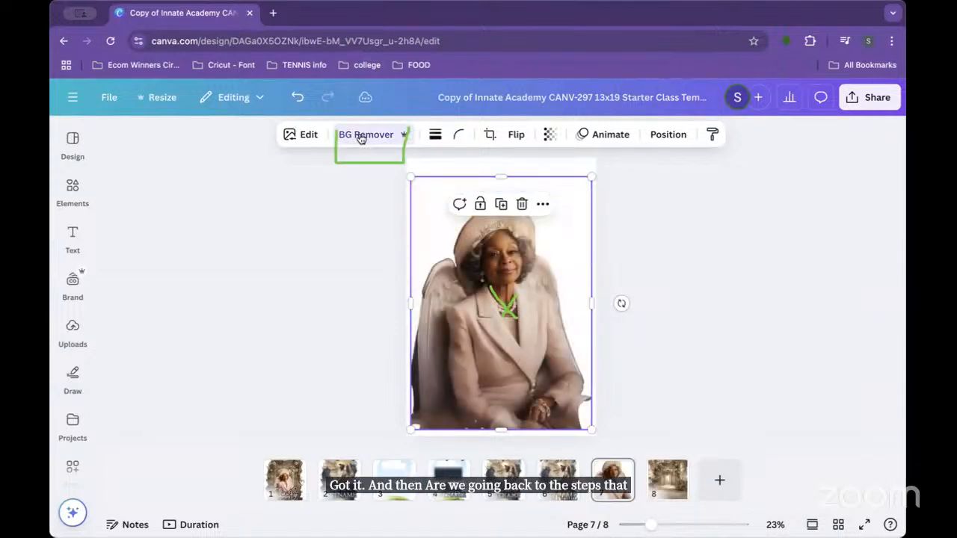
left_click(305, 136)
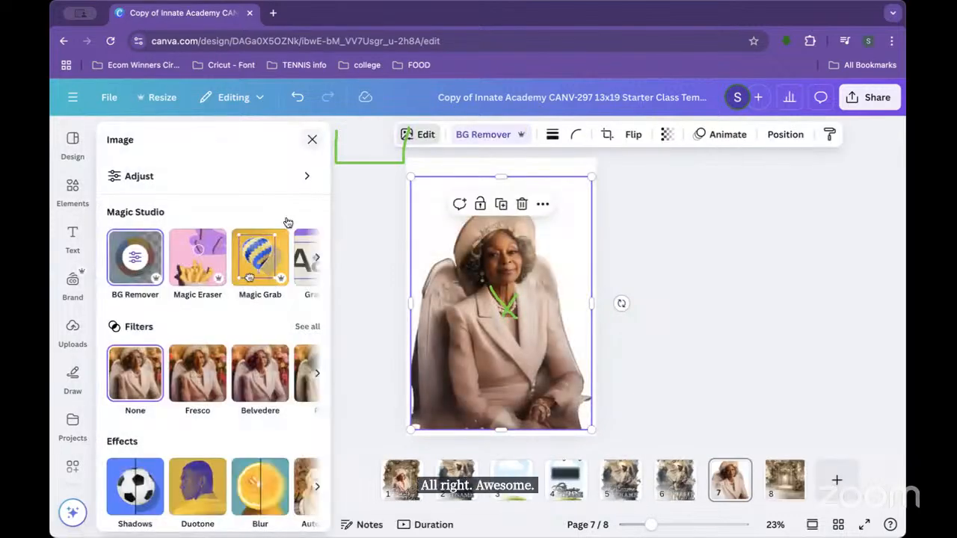
Step: With Magic Eraser at brush size 10, erase the leftover strip along the portrait's bottom-left edge
left_click(198, 254)
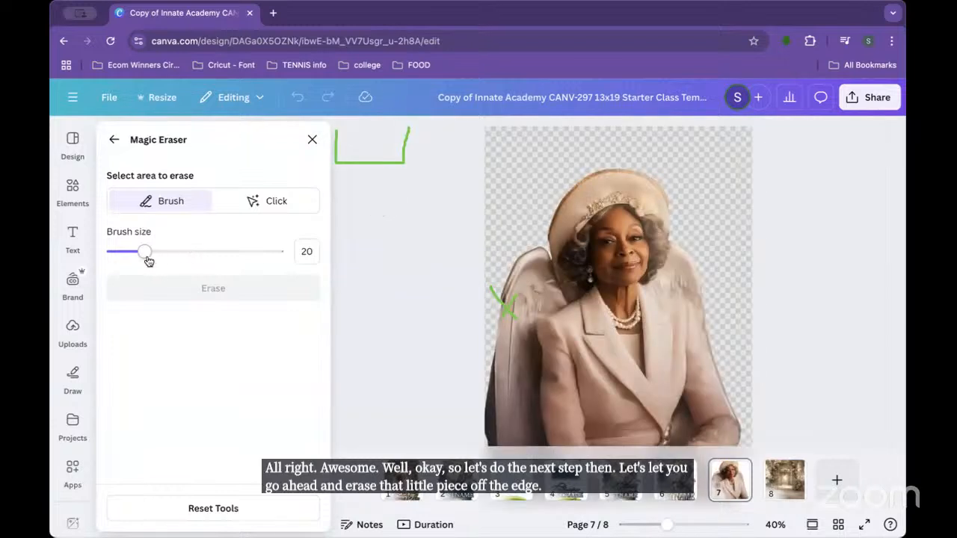
left_click_drag(146, 254, 128, 255)
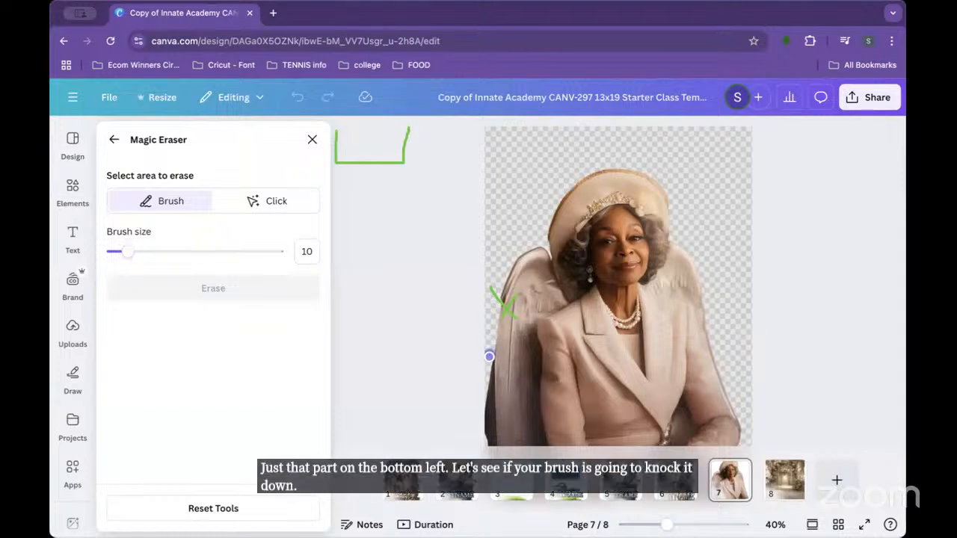
left_click_drag(490, 363, 490, 392)
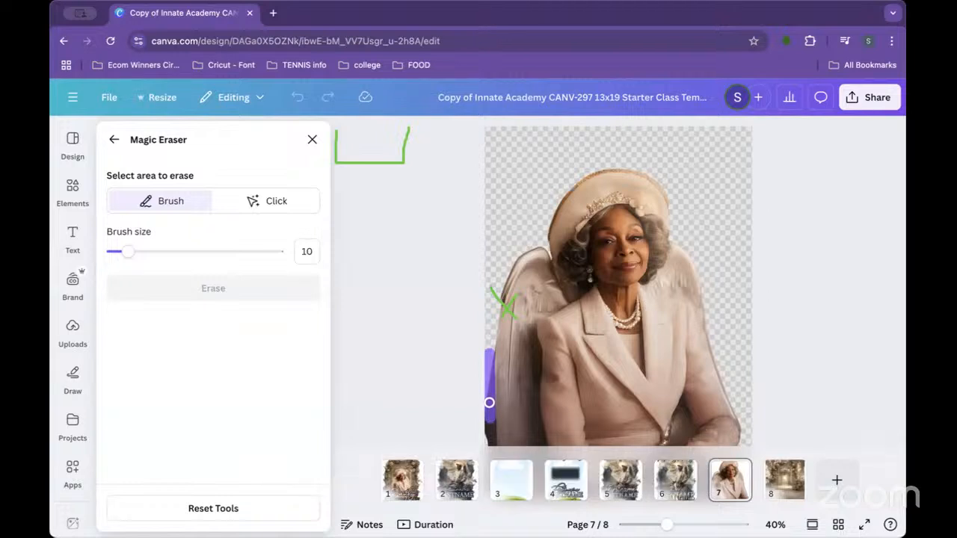
left_click_drag(490, 409, 490, 447)
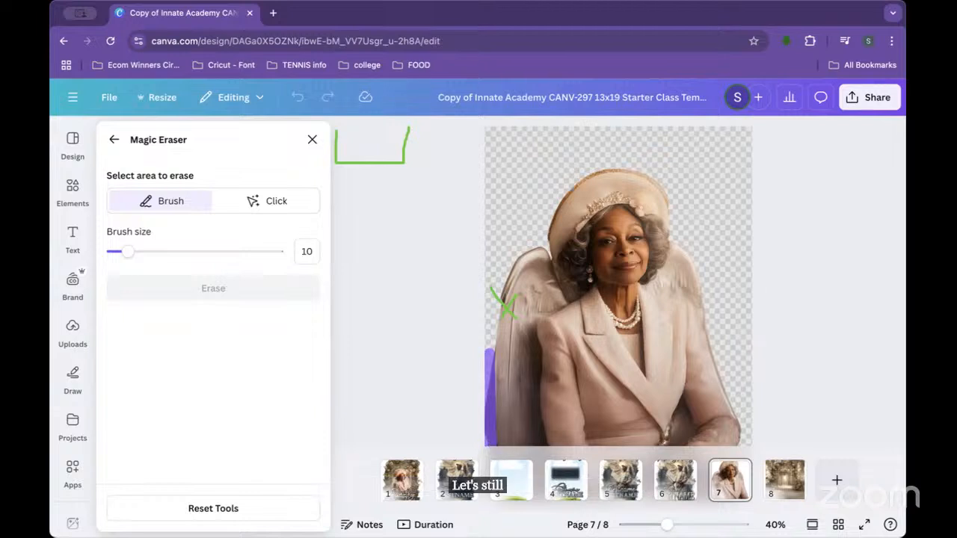
left_click_drag(495, 450, 491, 444)
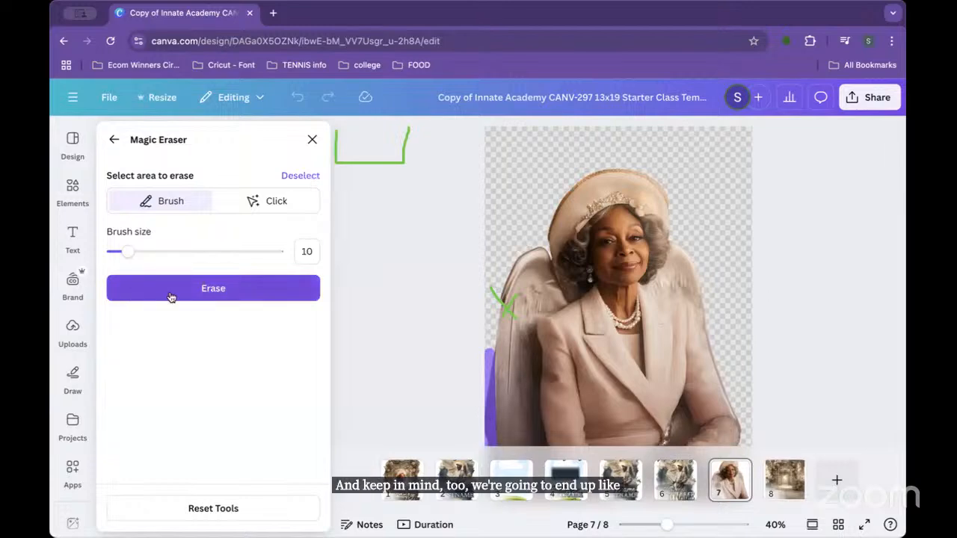
left_click(198, 281)
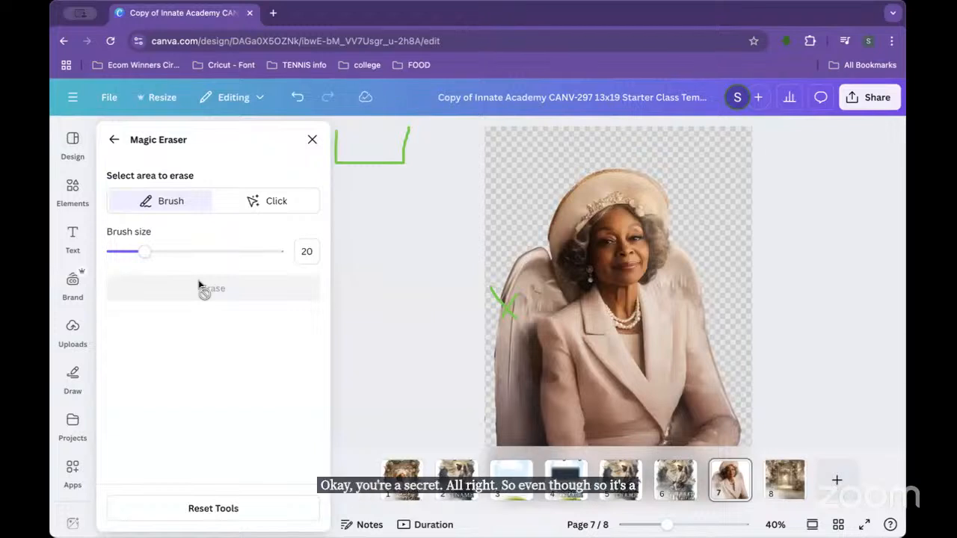
Step: At brush size 6, erase the remaining sliver beside the angel wing and close the panel
left_click_drag(145, 251, 121, 252)
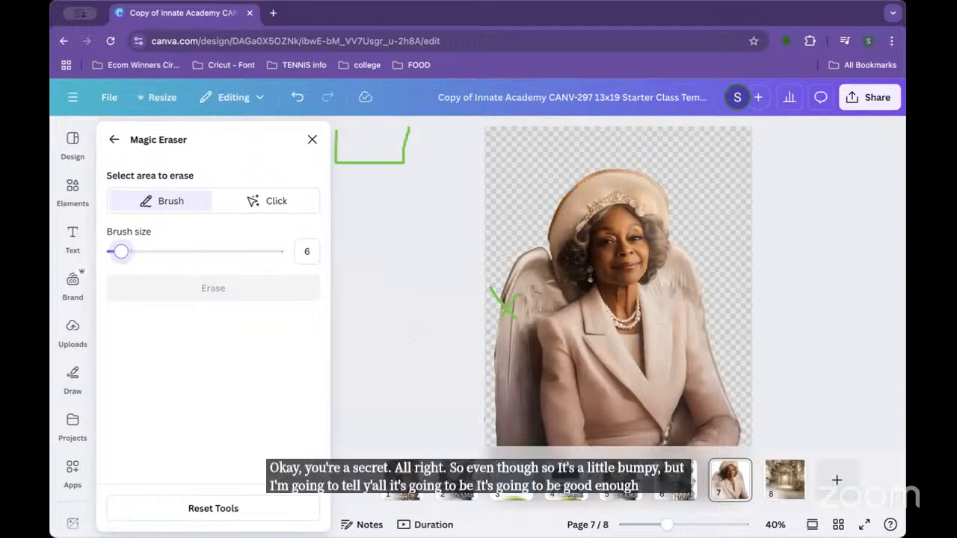
left_click_drag(492, 346, 490, 407)
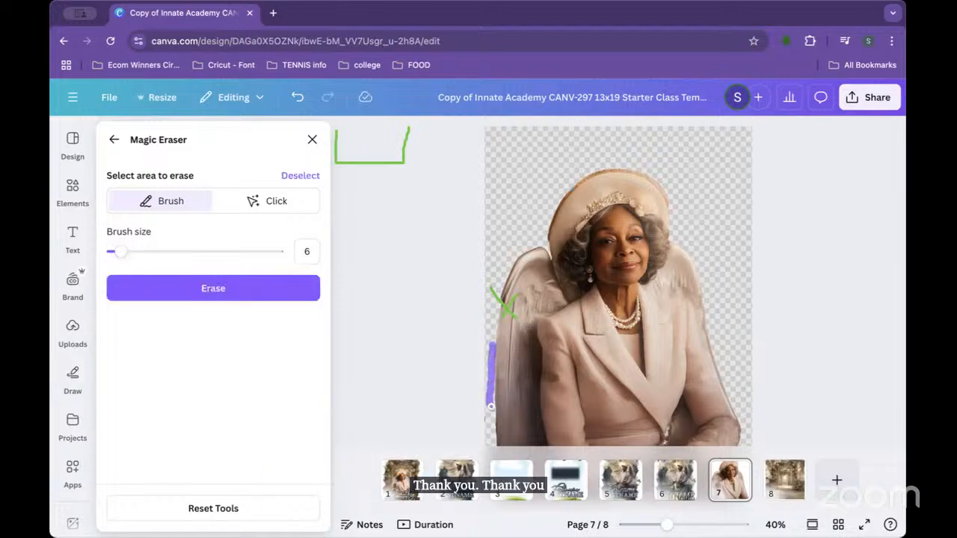
left_click(207, 291)
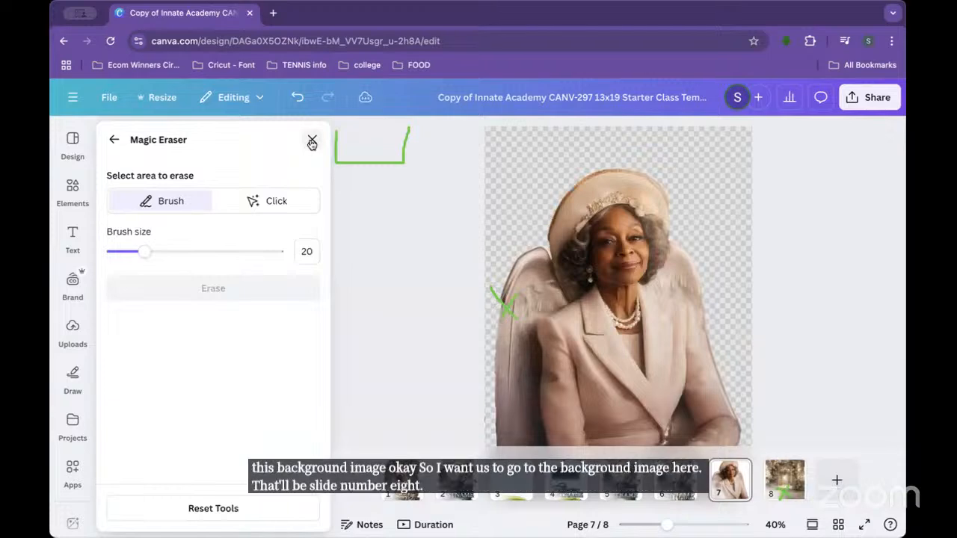
left_click(311, 142)
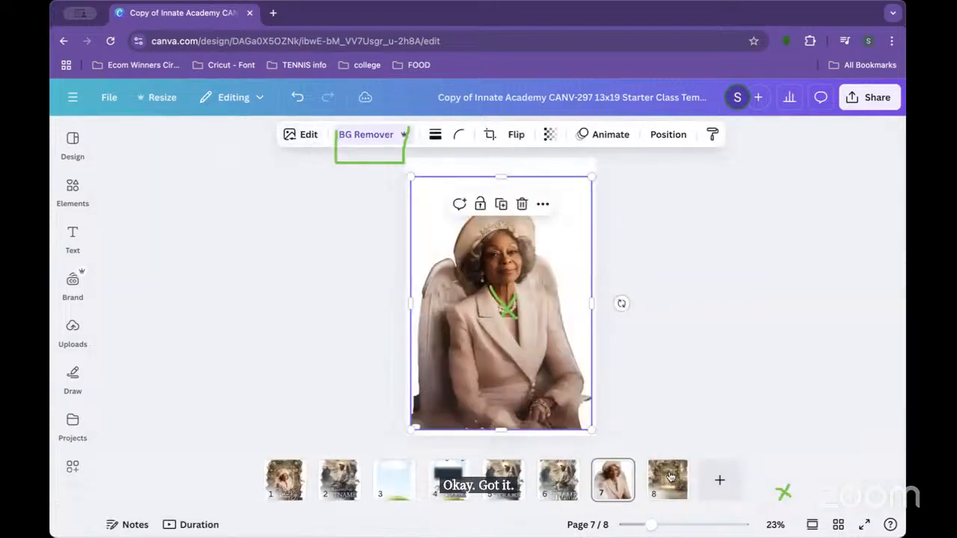
left_click(671, 480)
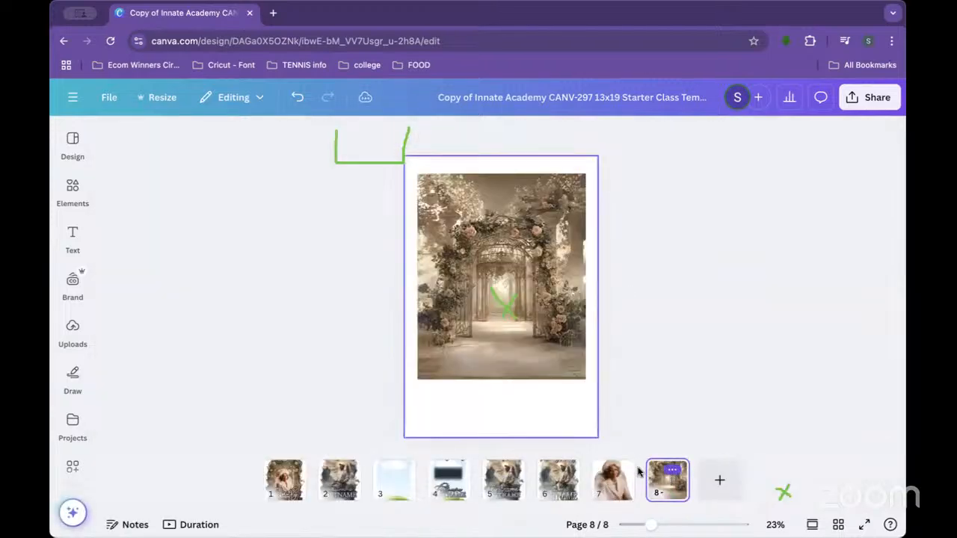
left_click(612, 487)
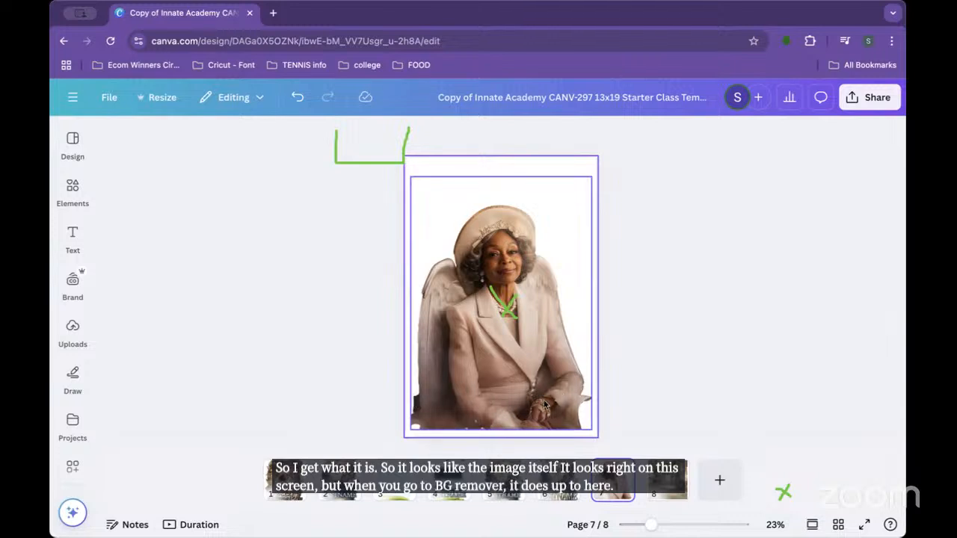
left_click(446, 352)
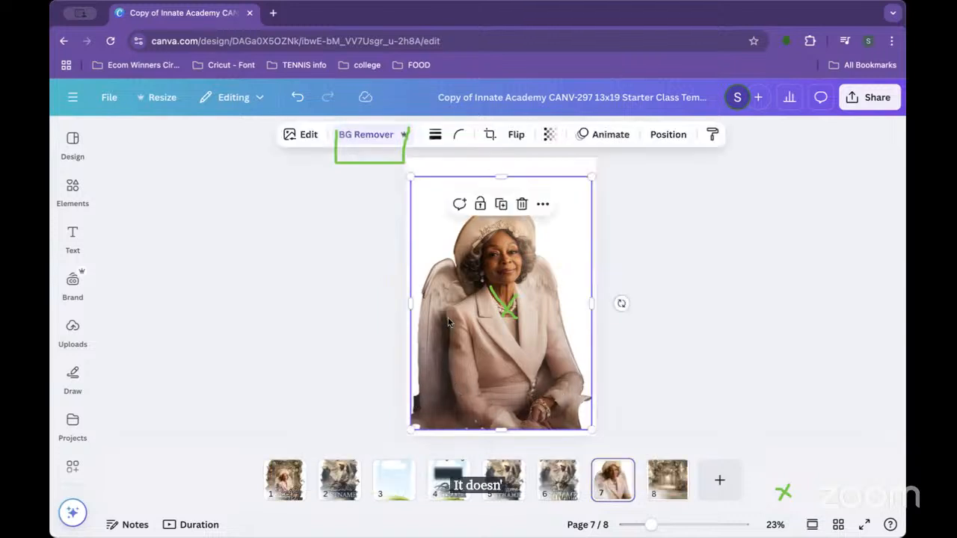
left_click(299, 141)
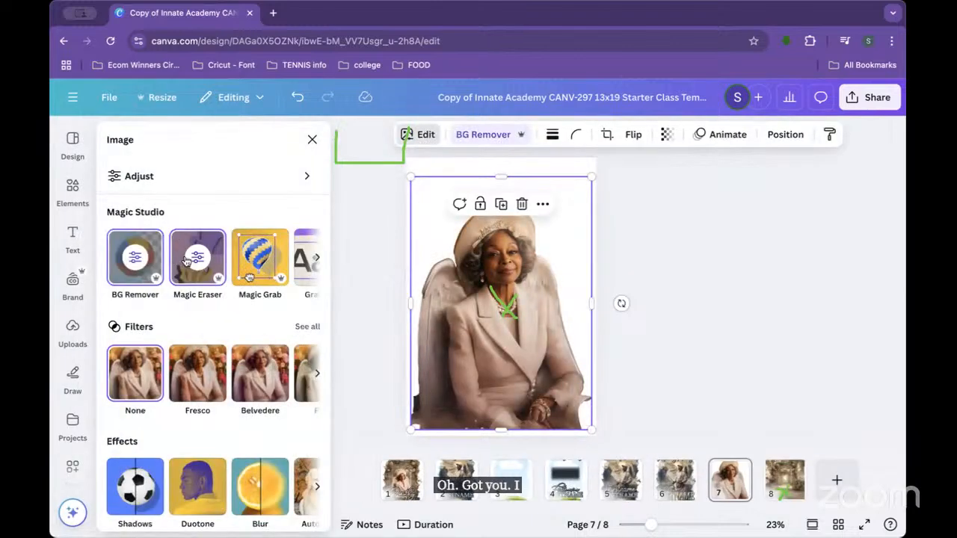
left_click(220, 284)
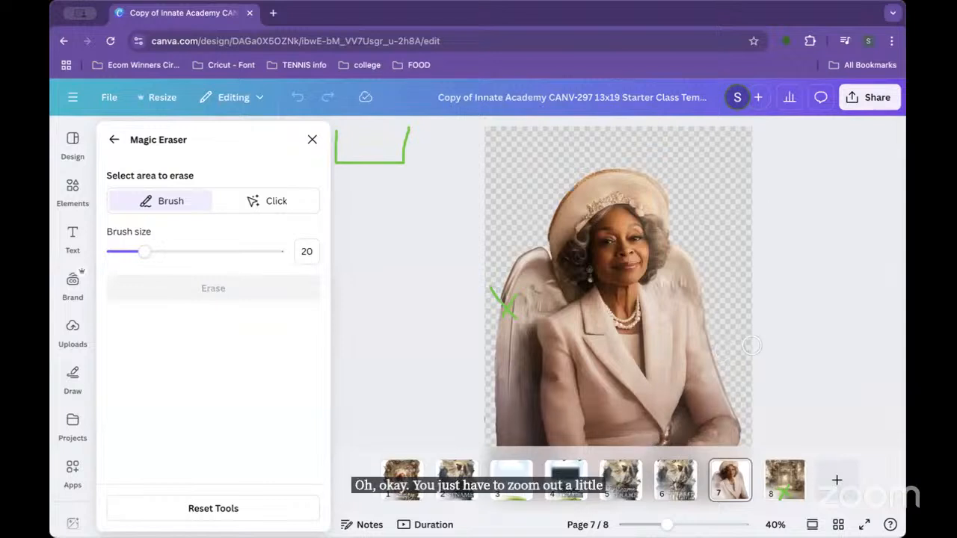
left_click(652, 365)
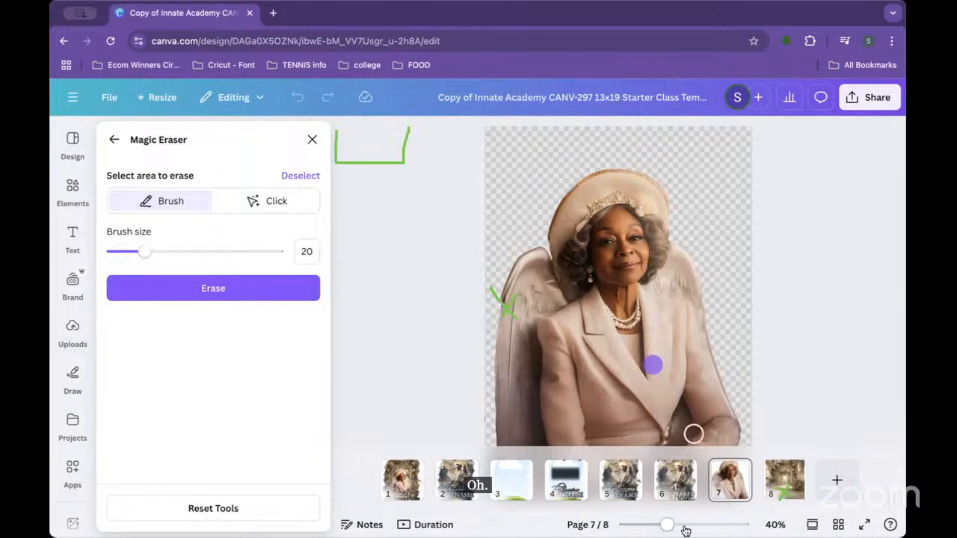
mouse_move(668, 525)
left_mouse_down()
mouse_move(648, 525)
mouse_move(662, 525)
left_mouse_up()
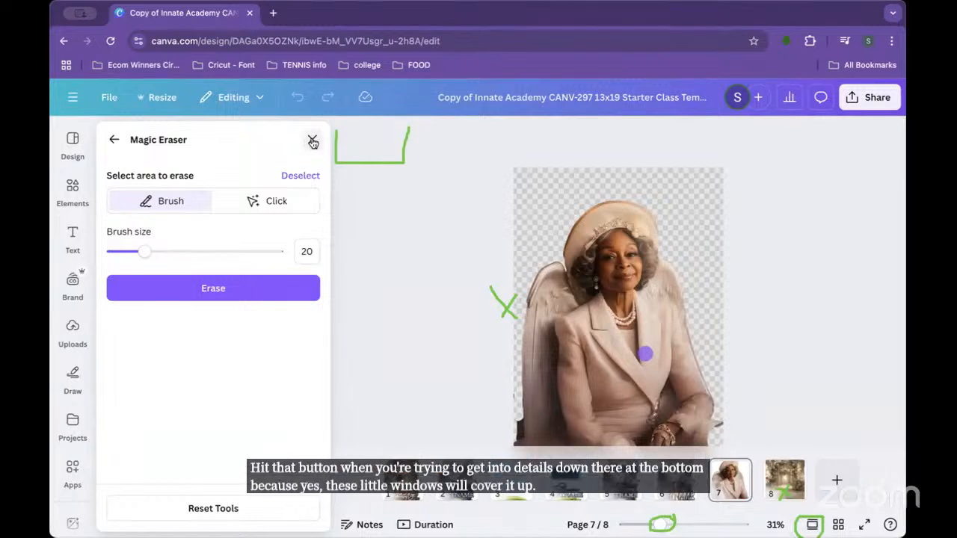
left_click(311, 142)
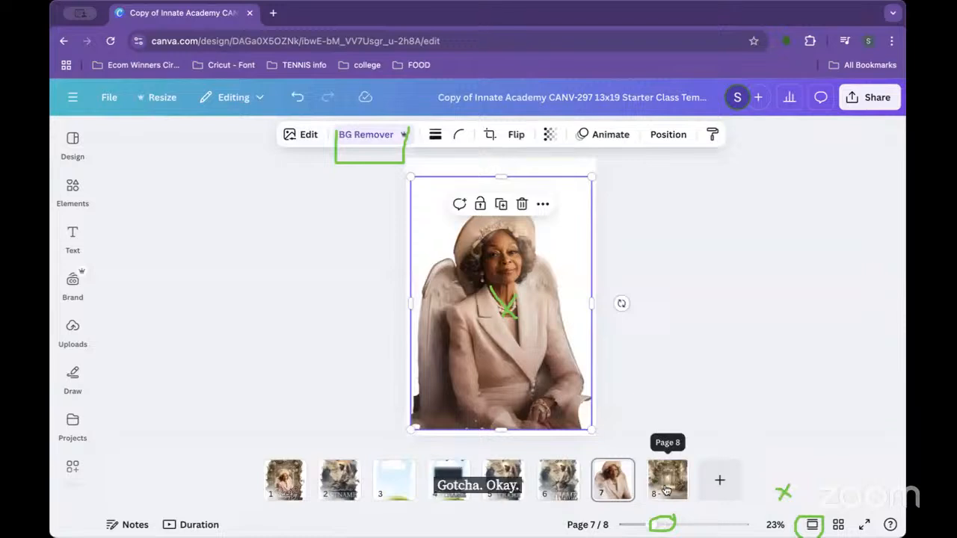
Step: On page 8, select the garden-arch image and open Magic Expand from its Image edit options
left_click(660, 483)
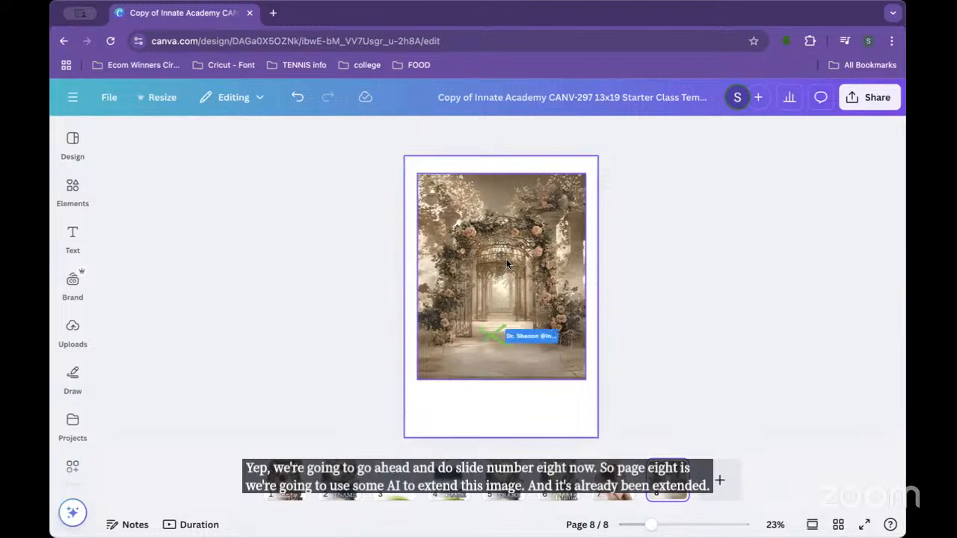
left_click(492, 293)
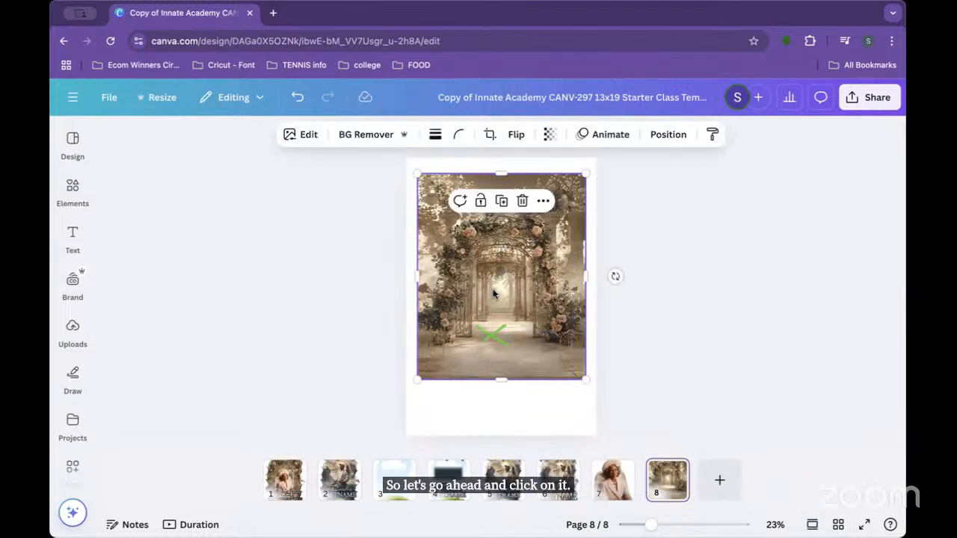
left_click(300, 135)
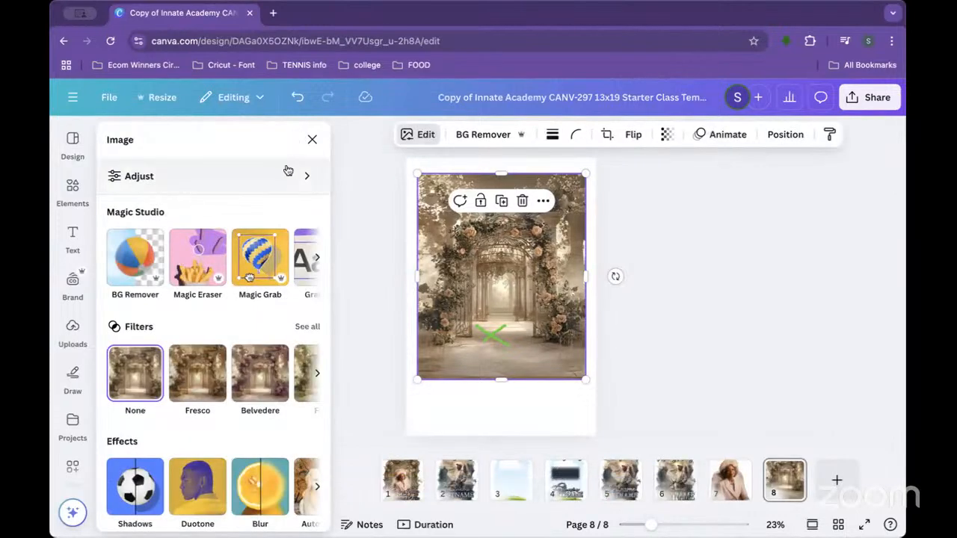
left_click(317, 258)
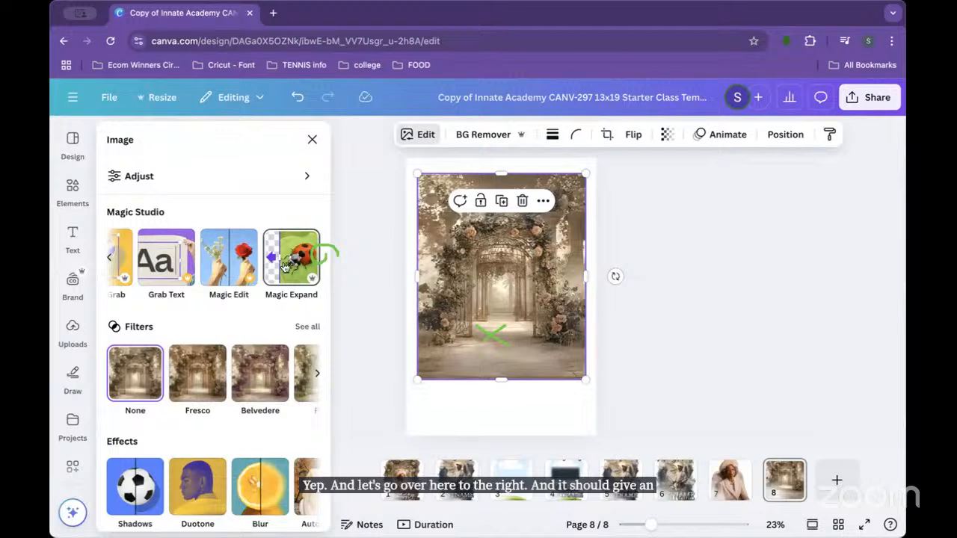
left_click(297, 263)
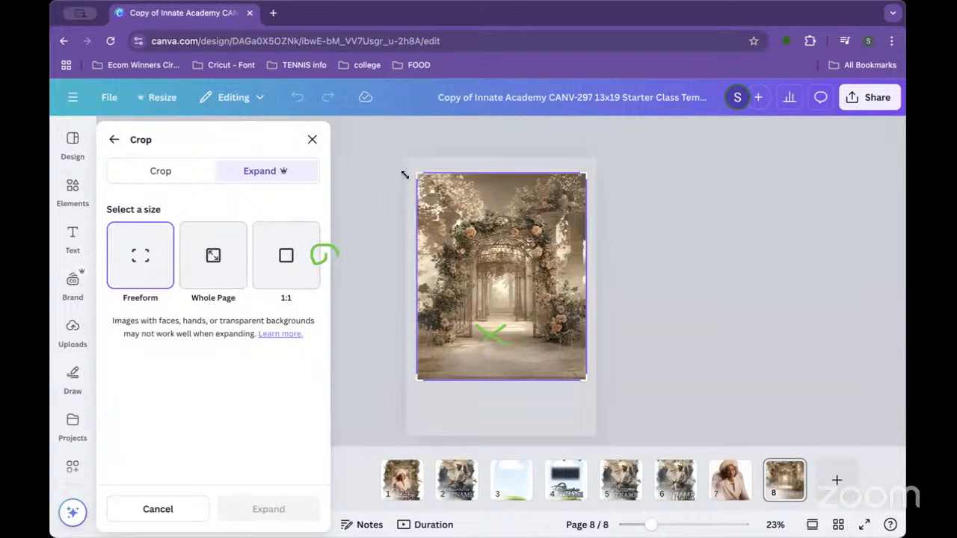
Step: Stretch the Freeform expand frame to the page corners and bottom, then generate the expansions
left_click_drag(416, 173, 406, 160)
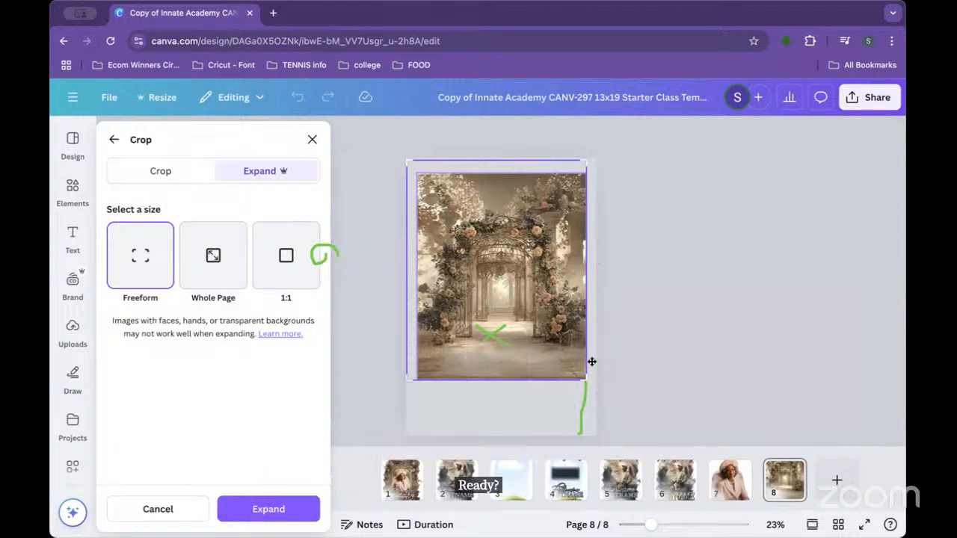
left_click_drag(584, 380, 592, 387)
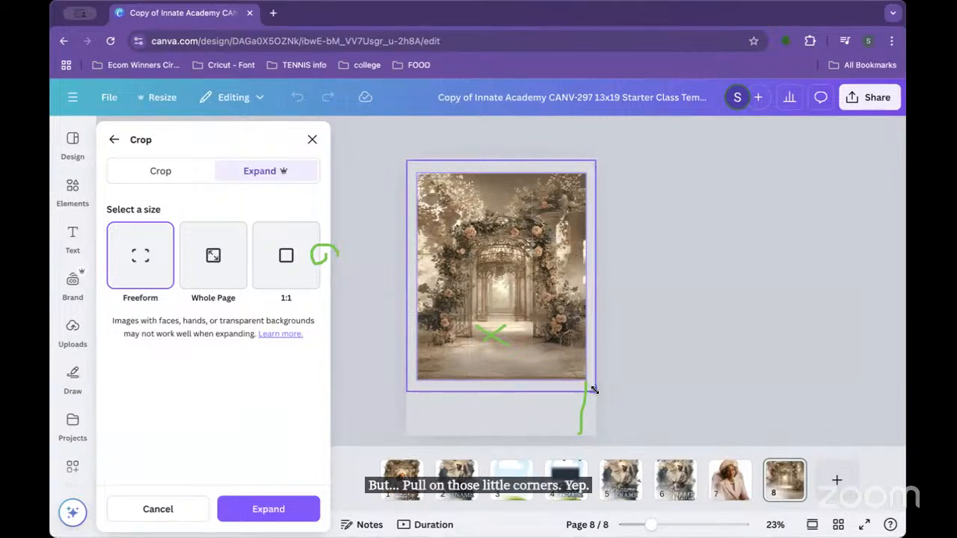
left_click_drag(594, 160, 594, 159)
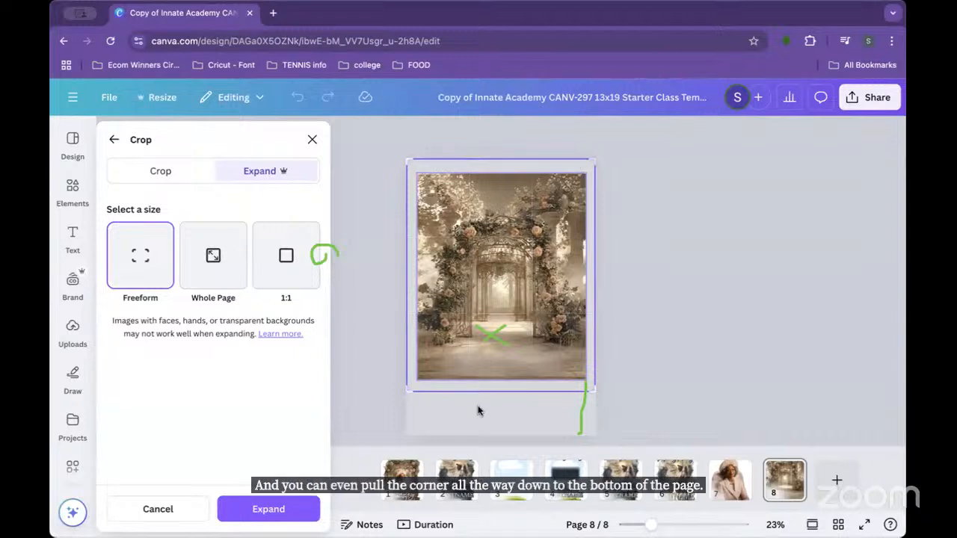
left_click_drag(408, 390, 407, 435)
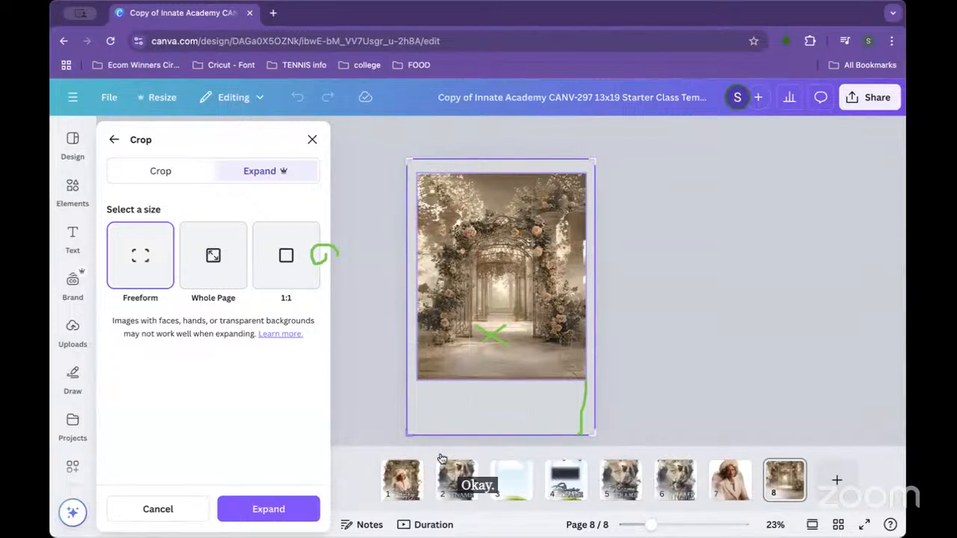
left_click(260, 508)
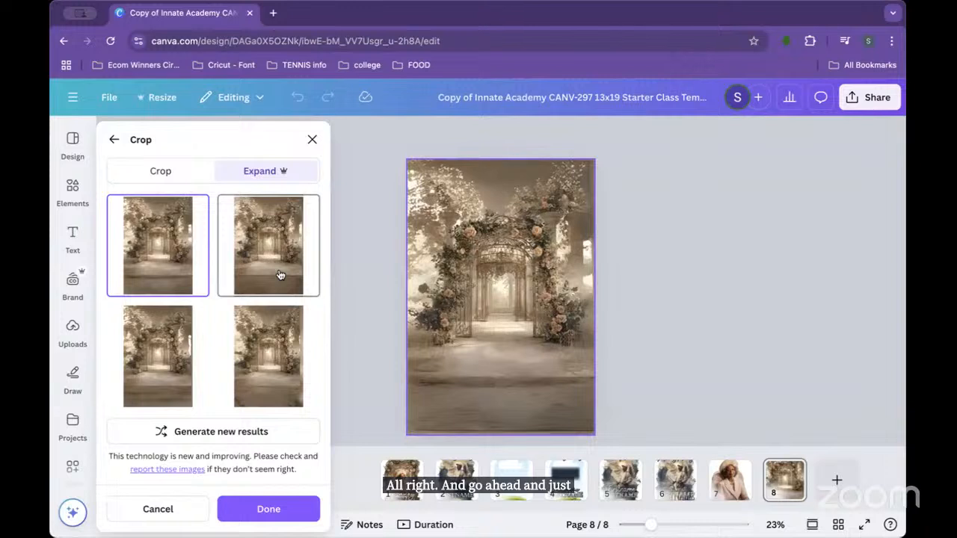
Step: Compare the four Magic Expand results and apply the first version
left_click(157, 357)
left_click(269, 224)
left_click(270, 382)
left_click(155, 250)
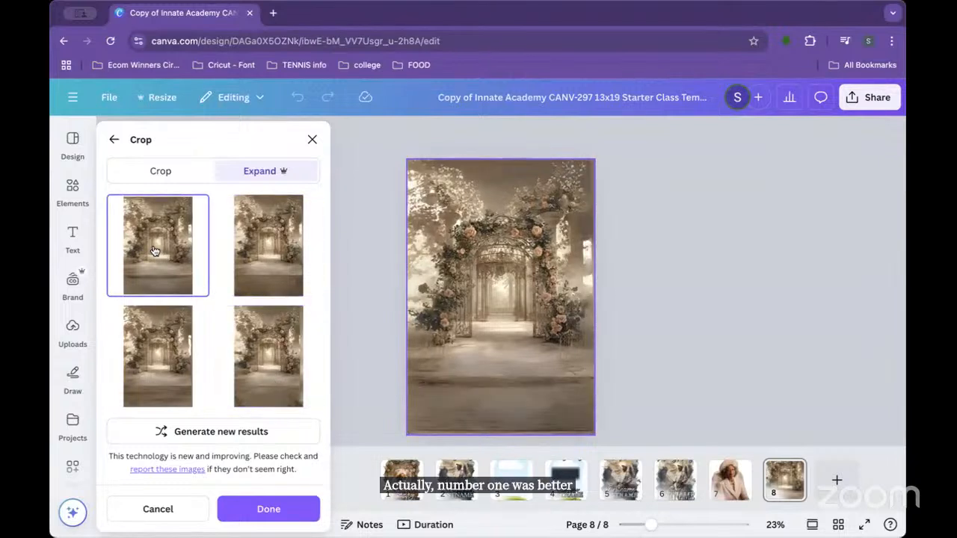
left_click(250, 512)
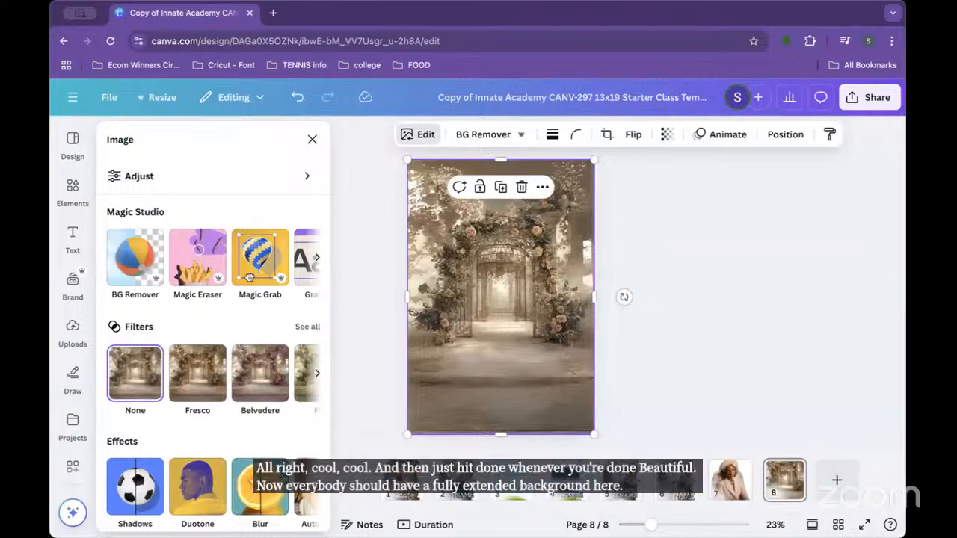
Step: Close the image editing options panel
left_click(311, 140)
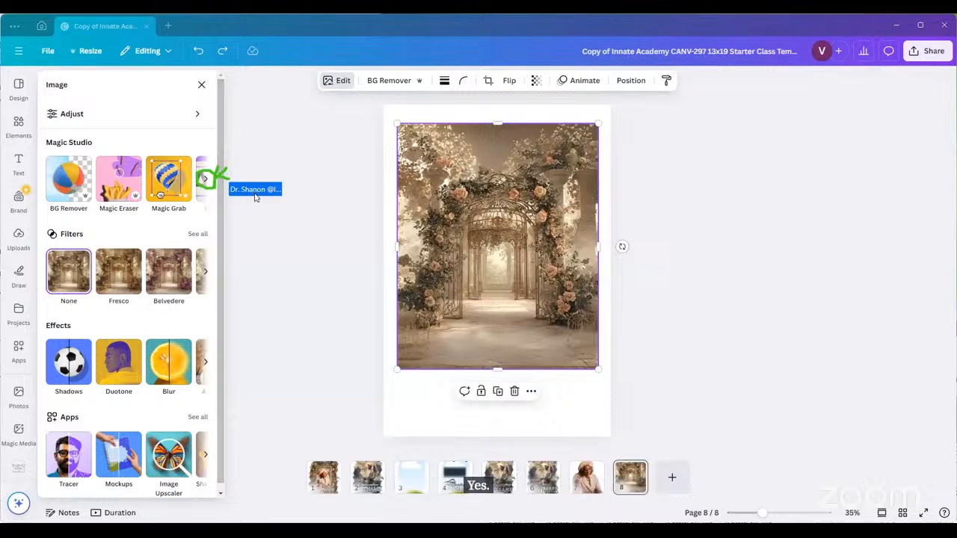
Step: Choose Magic Expand from the Magic Studio tools for the garden-arch image
left_click(205, 181)
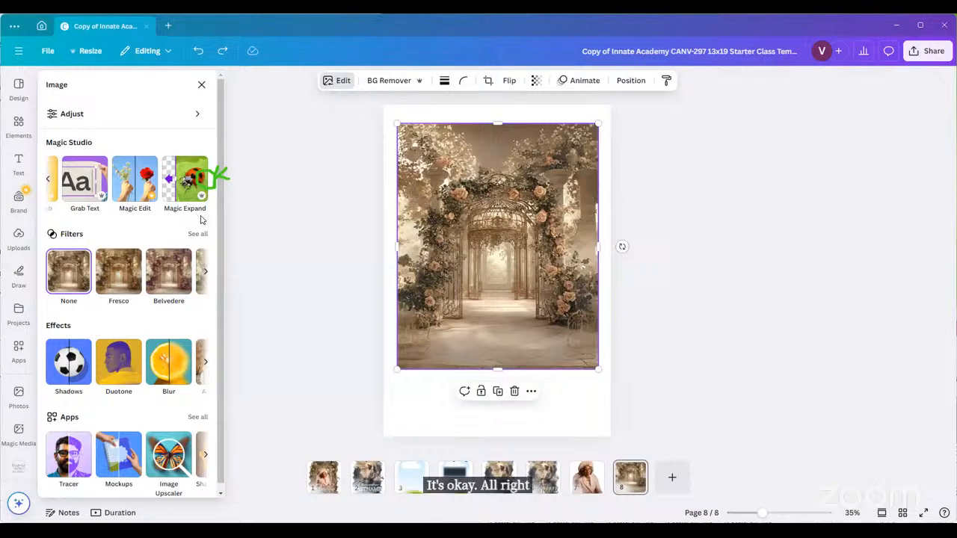
left_click(191, 187)
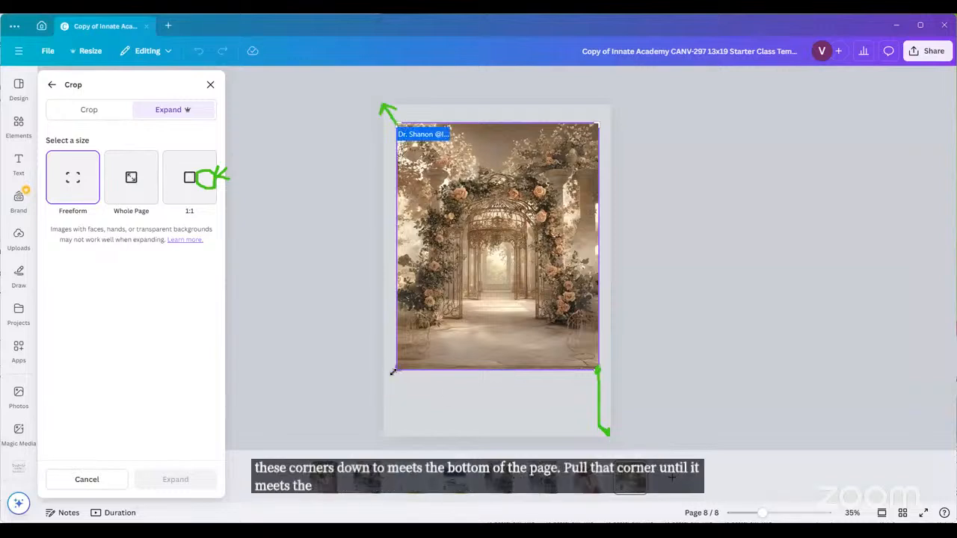
Step: Stretch the expand frame to the page bottom, top-left and bottom-right corners, then generate
left_click_drag(394, 369, 393, 433)
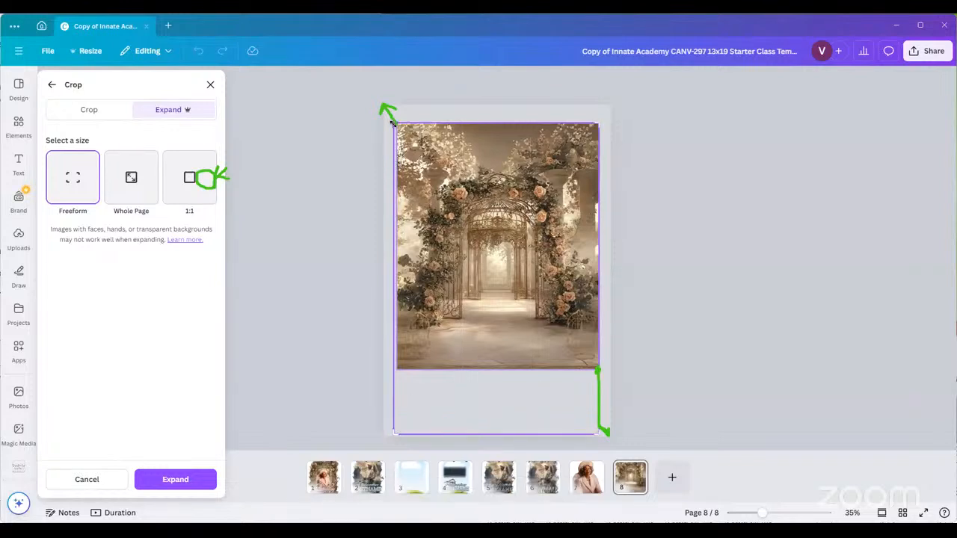
left_click_drag(391, 123, 381, 109)
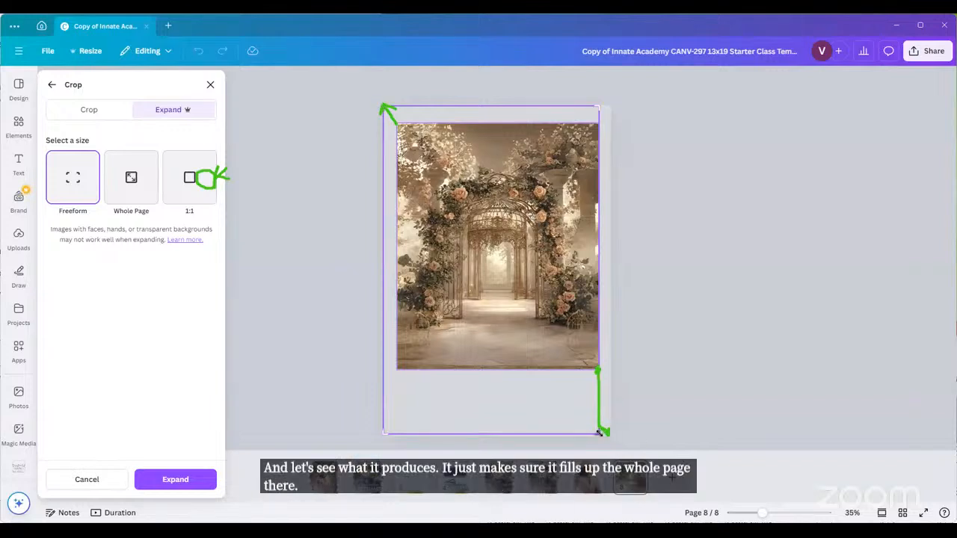
left_click_drag(602, 432, 609, 439)
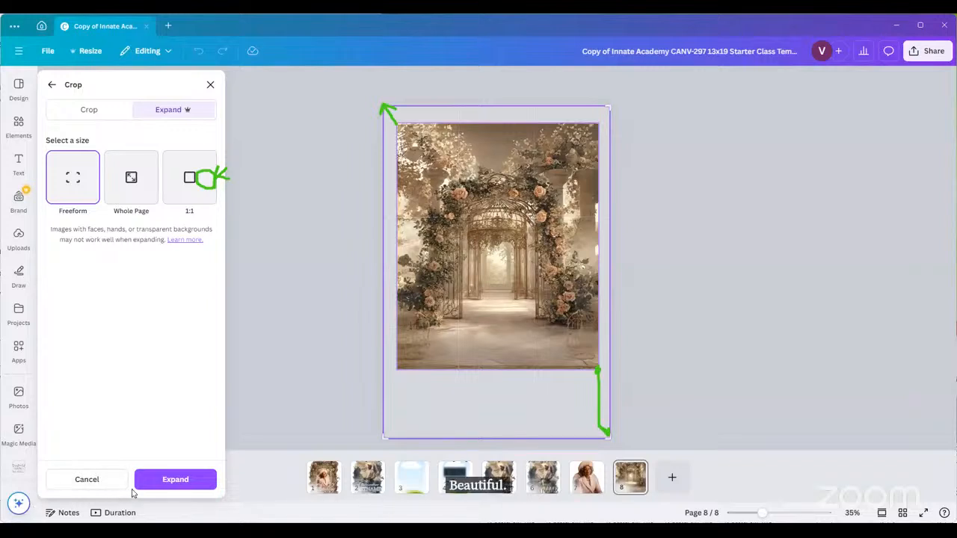
left_click(174, 482)
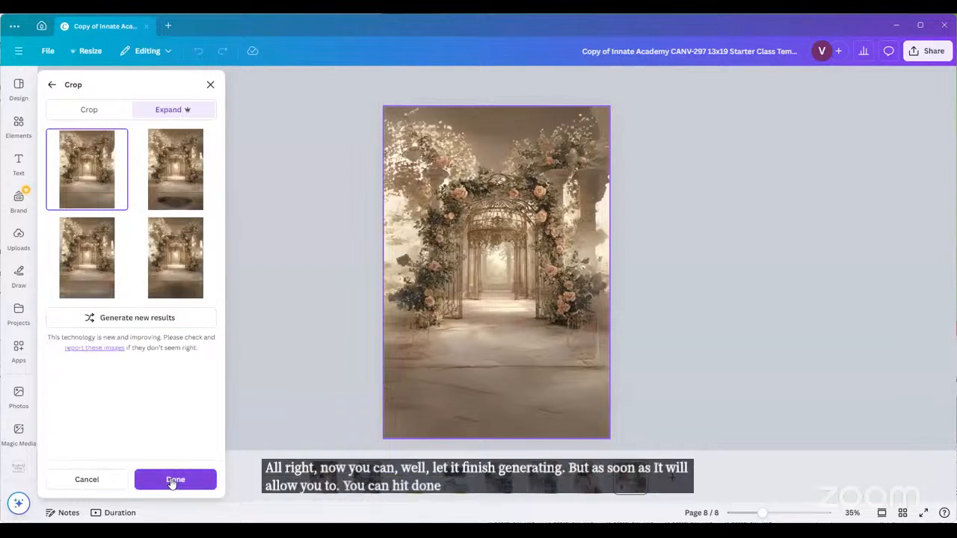
Step: Preview the third Magic Expand variant and apply it
left_click(94, 282)
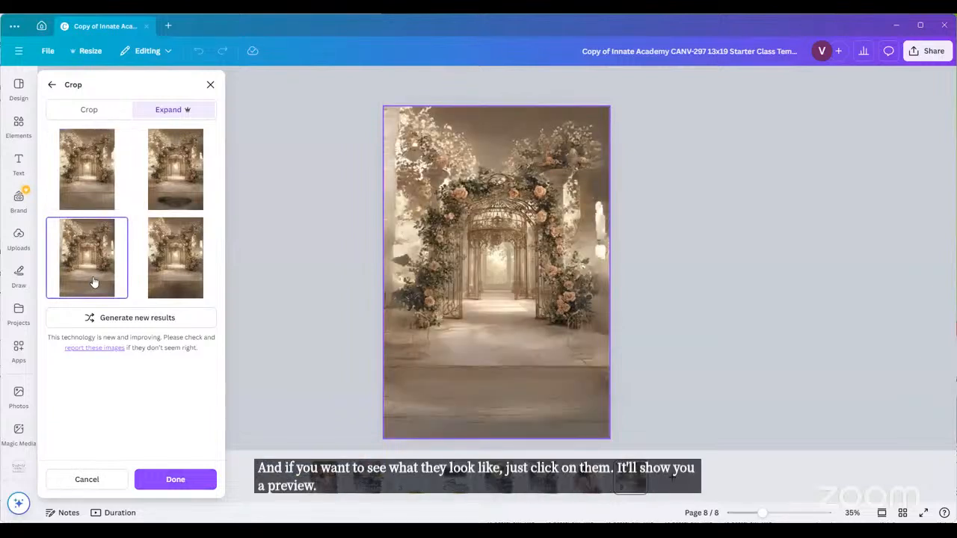
left_click(172, 480)
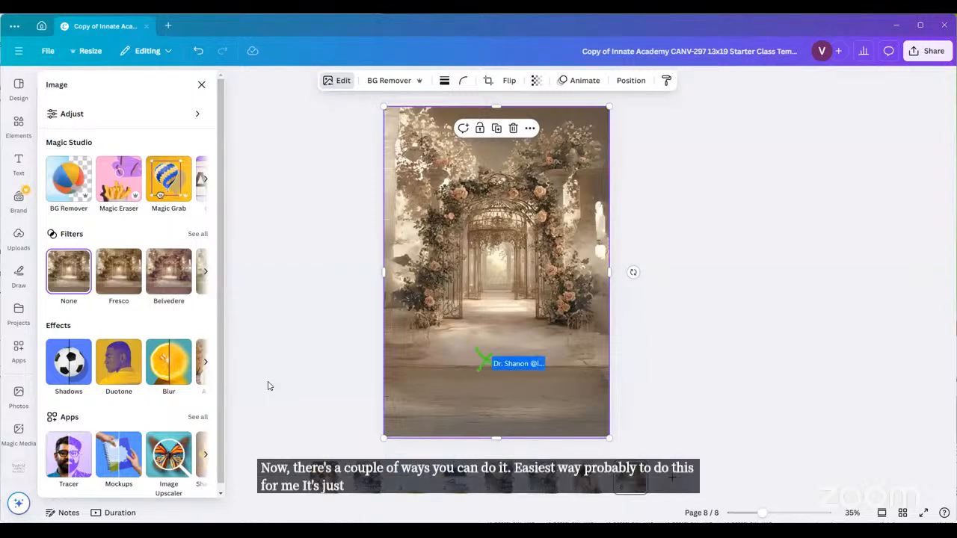
Step: Copy the expanded garden-arch image and paste it over the sky-and-grass frame on page 3
right_click(474, 339)
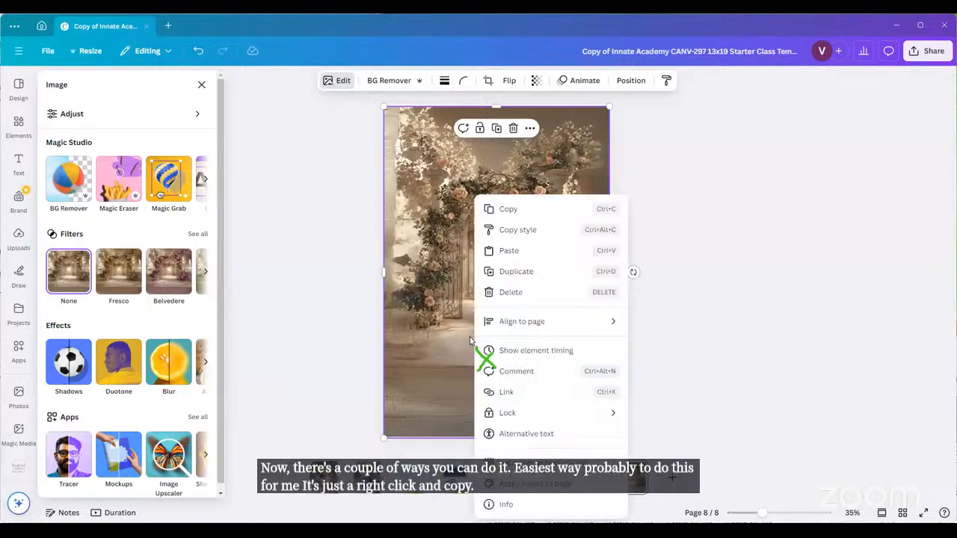
left_click(509, 212)
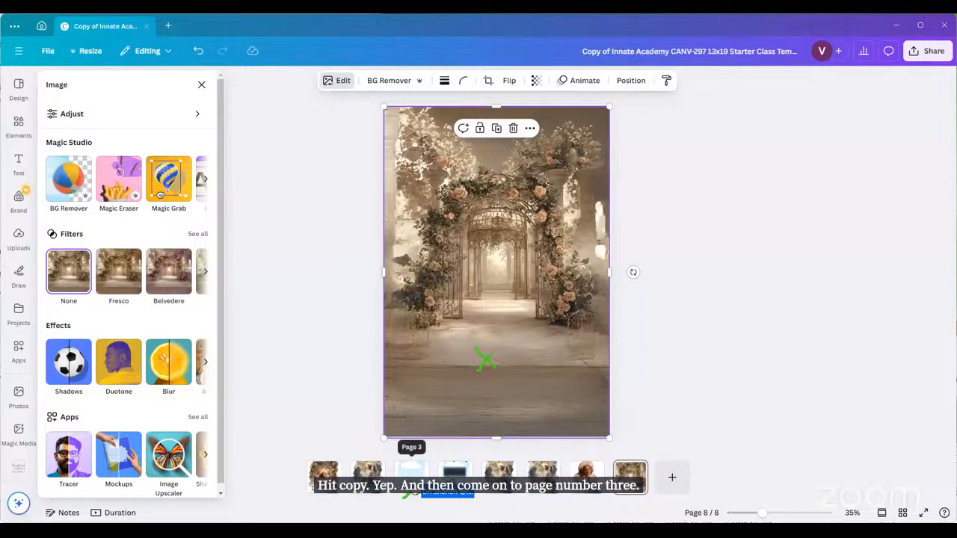
left_click(411, 472)
left_click(478, 372)
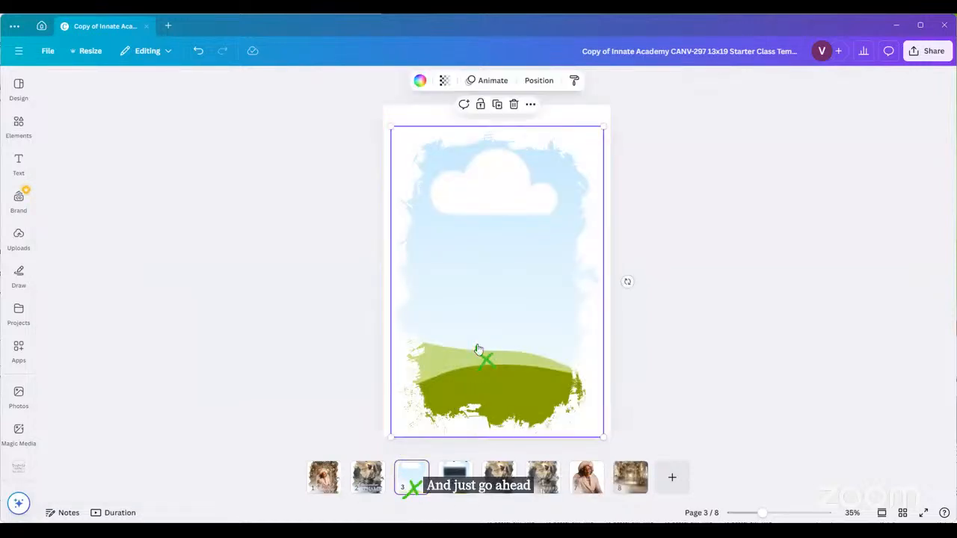
right_click(478, 350)
left_click(515, 299)
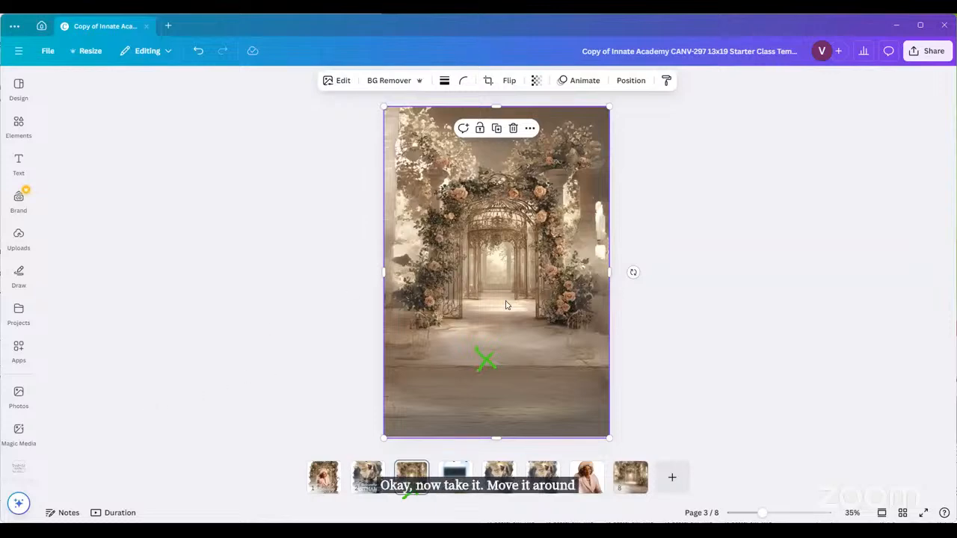
Step: Stretch the roses-and-archway garden image to cover page 8 edge to edge with no gaps
left_click_drag(505, 305, 501, 348)
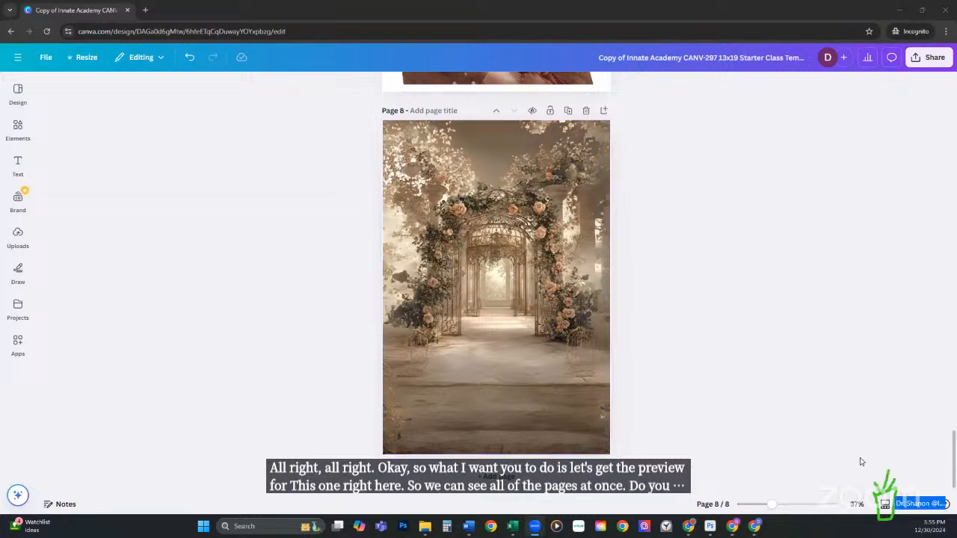
Step: Copy the full-page garden-arch image from page 8
left_click(884, 505)
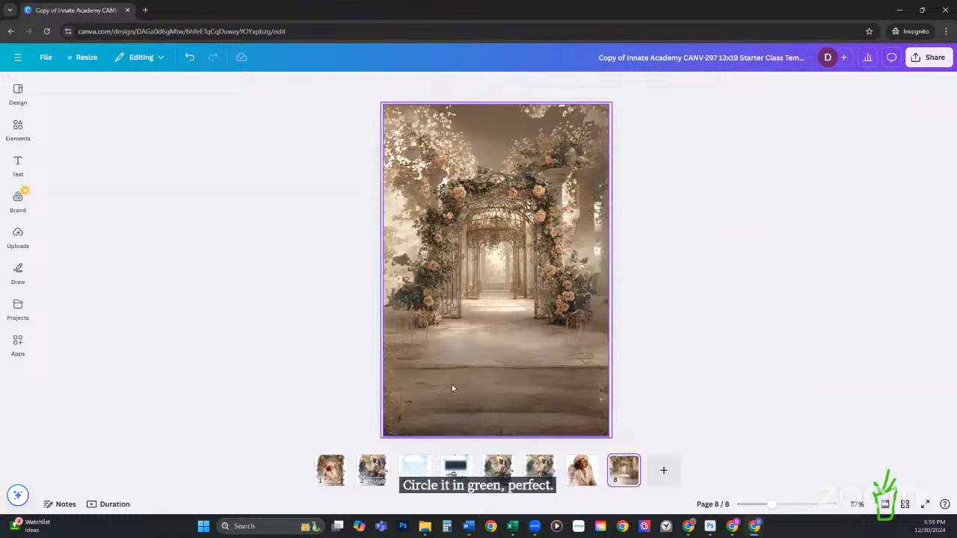
right_click(502, 354)
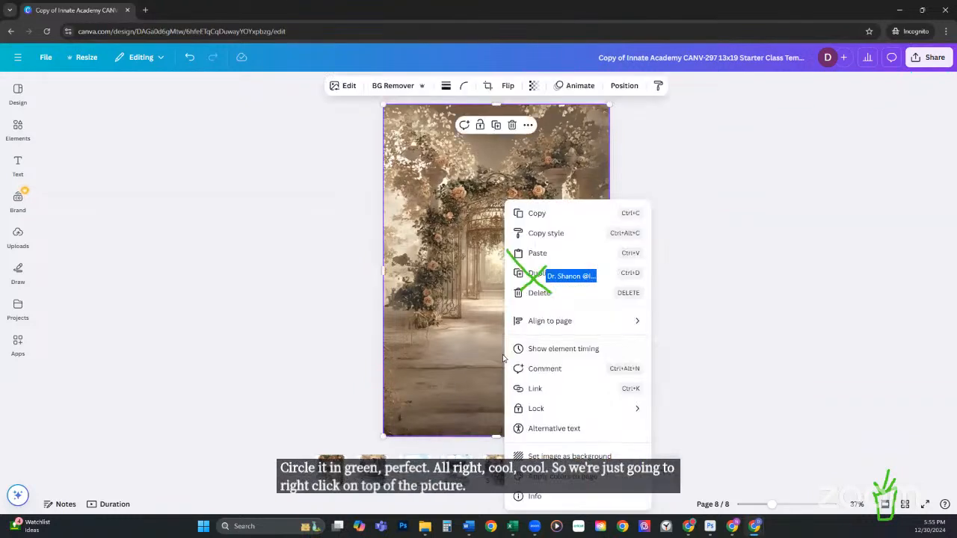
left_click(537, 214)
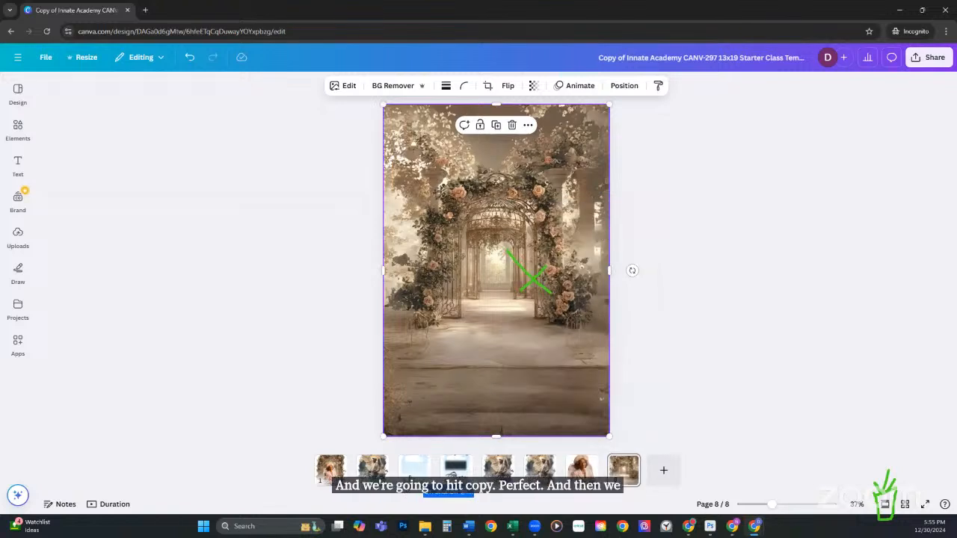
Step: Paste the garden-arch image onto page 3's sky-and-grass picture, allowing clipboard access
left_click(414, 470)
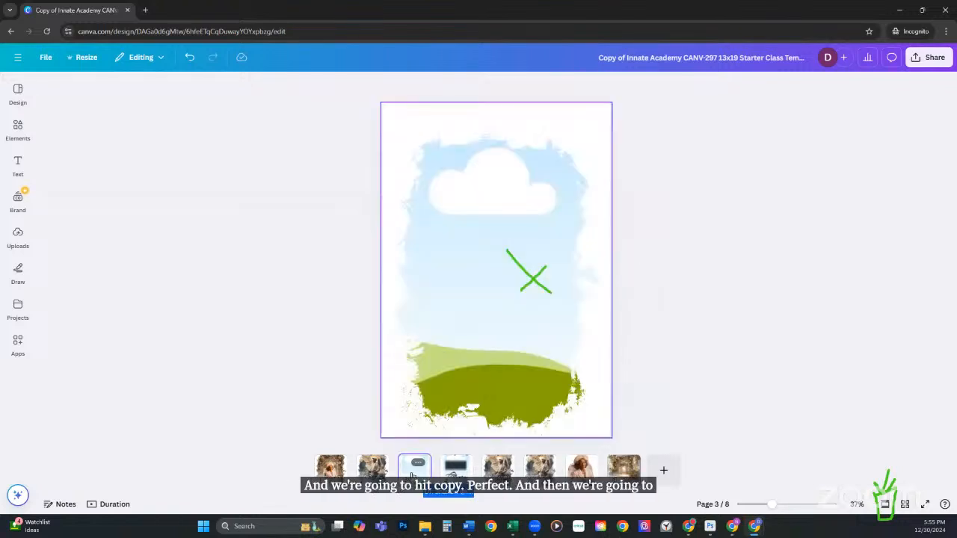
left_click(475, 356)
right_click(475, 356)
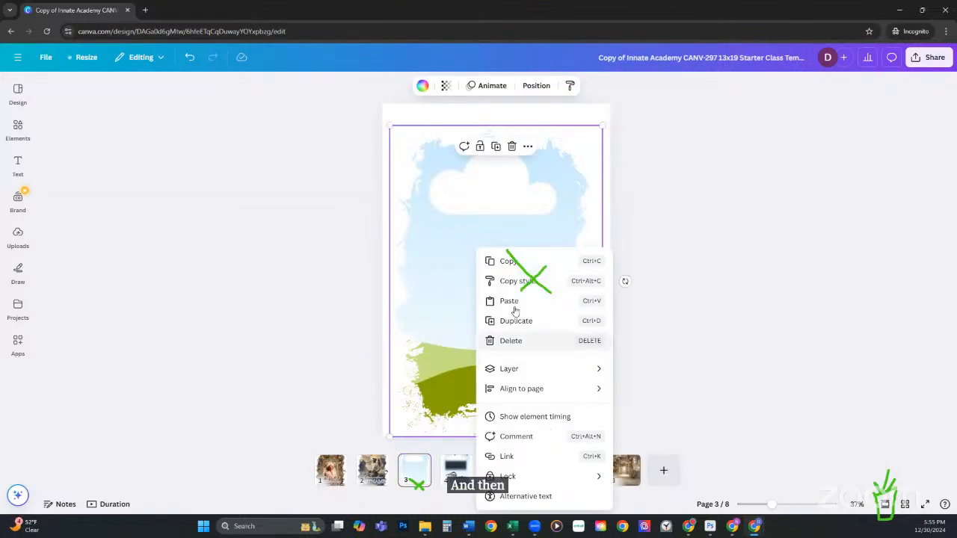
left_click(511, 301)
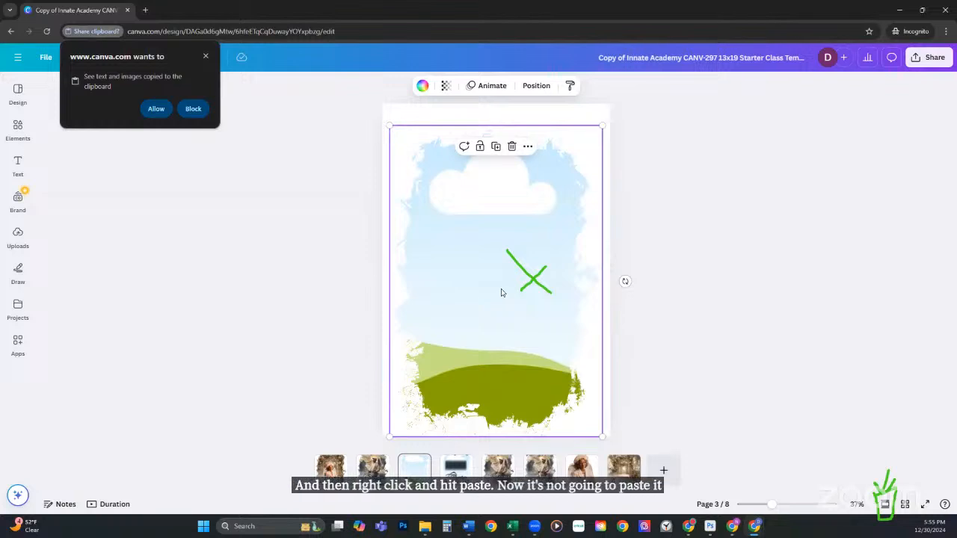
left_click_drag(171, 95, 160, 114)
left_click(160, 113)
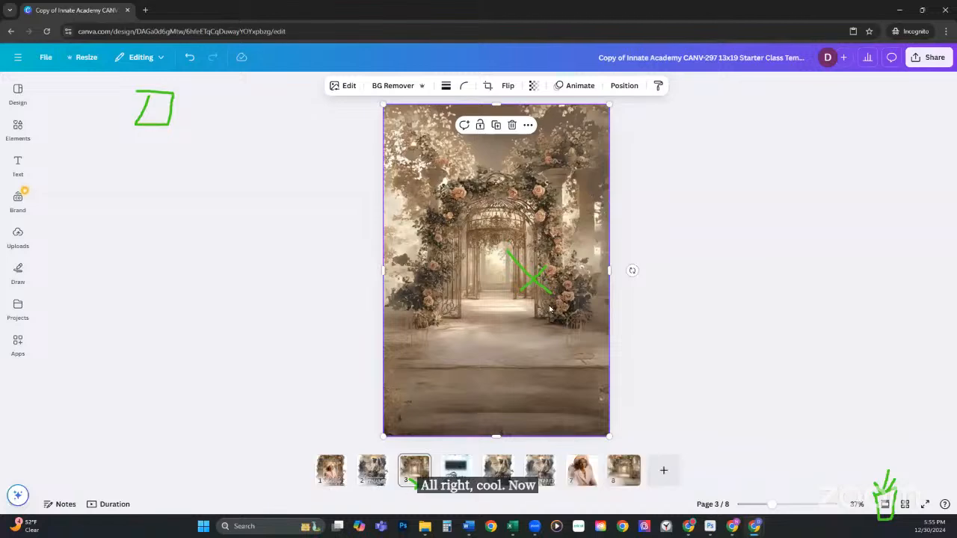
Step: Drop the garden-arch image into page 3's torn-edge frame, then enlarge and shift it within the crop
left_click_drag(531, 290, 513, 271)
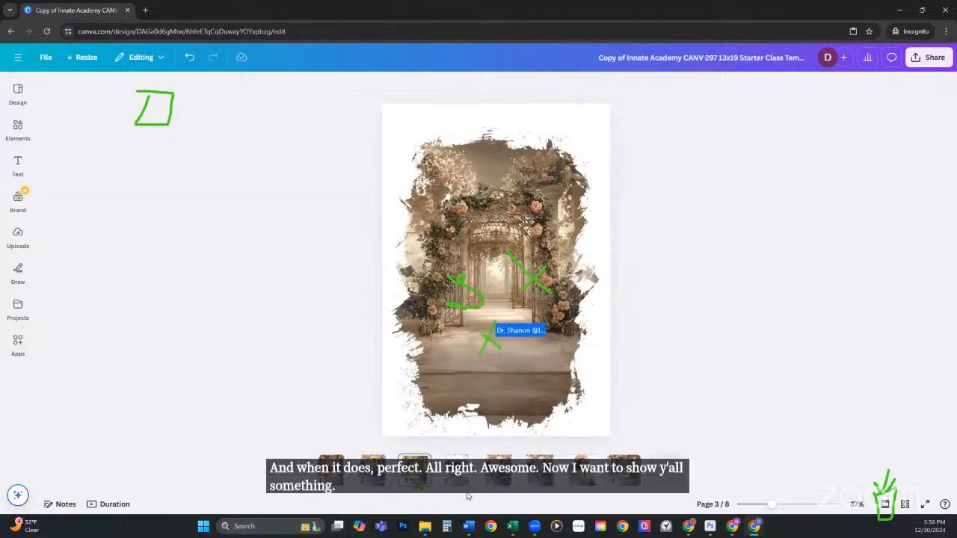
double_click(496, 287)
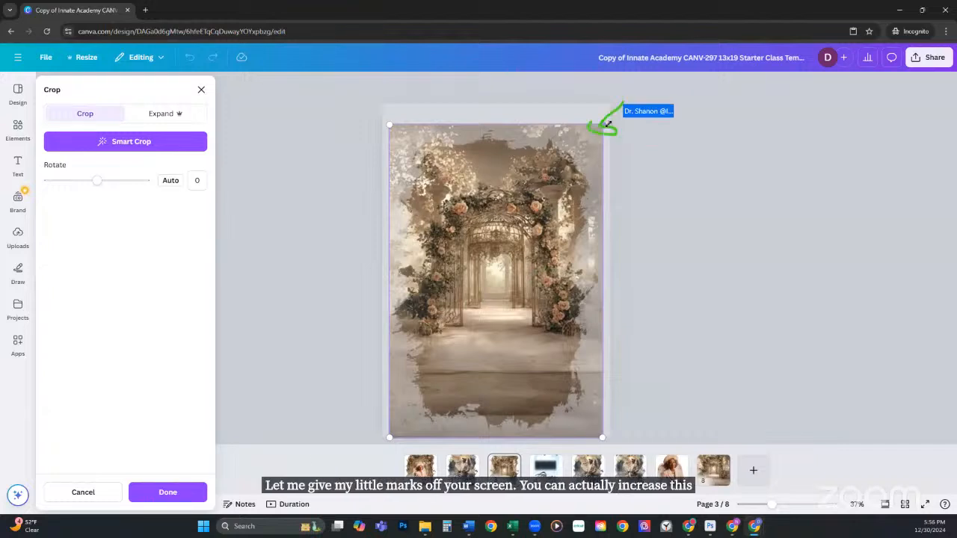
left_click_drag(602, 125, 668, 103)
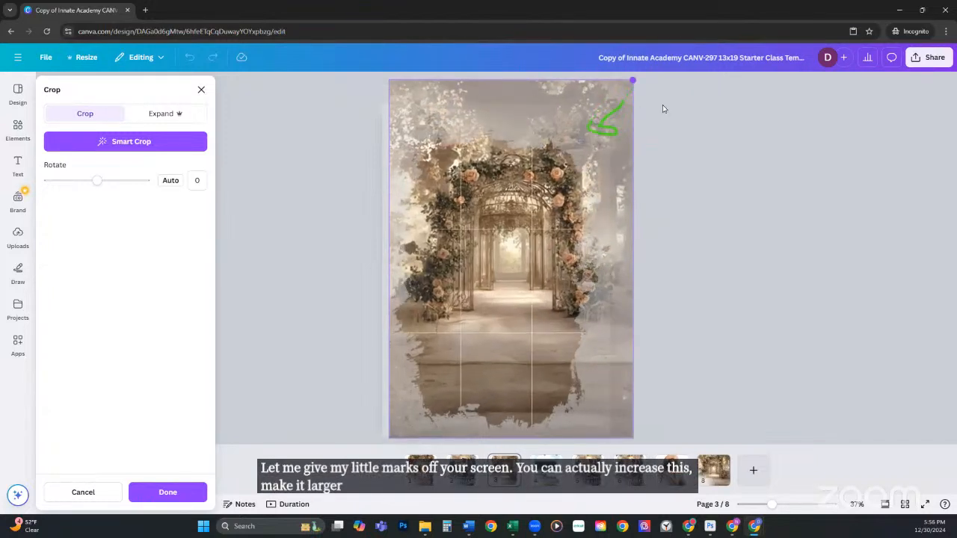
left_click_drag(532, 261, 487, 299)
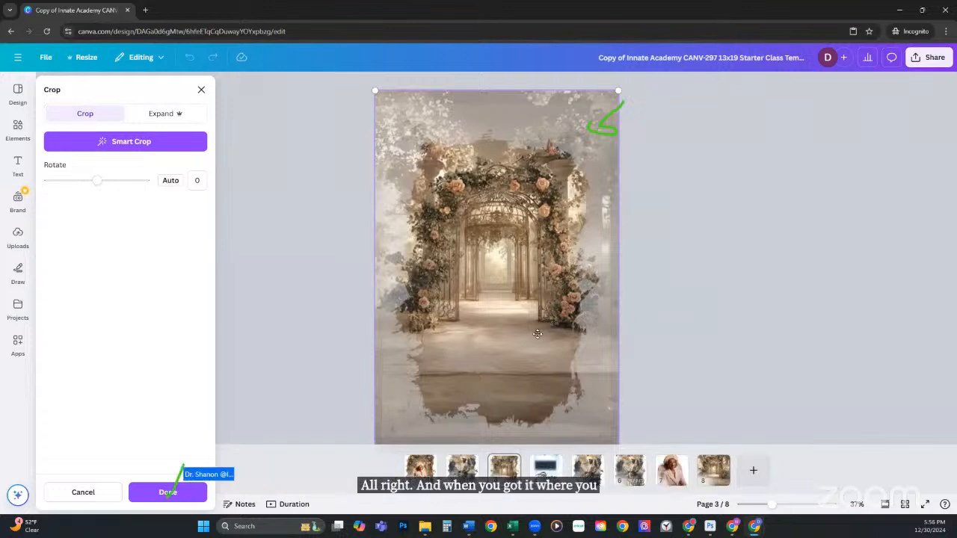
Step: Confirm the crop with Done so the enlarged garden arch fills the torn-edge frame
left_click(168, 493)
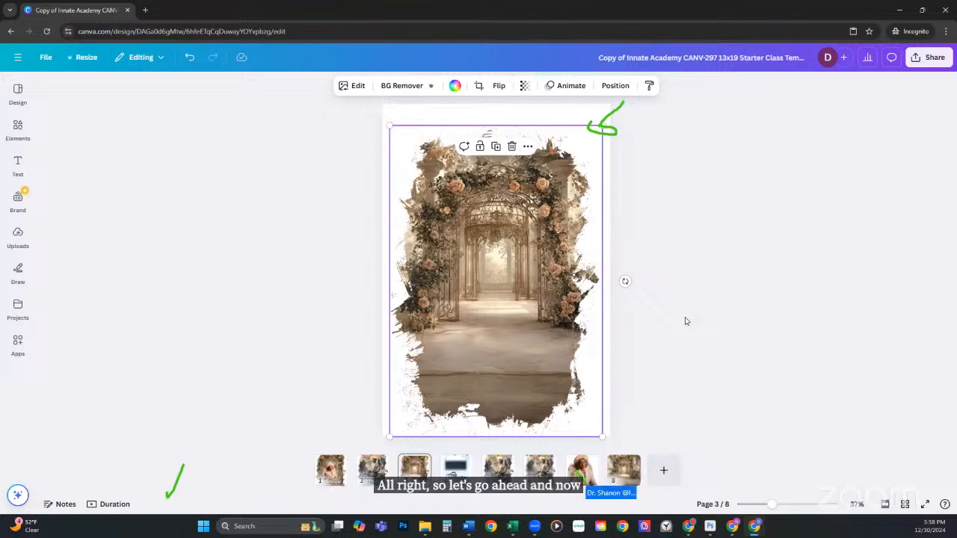
Step: Select the background-free lady's portrait on page 7 and bring up the Apps library
left_click(583, 463)
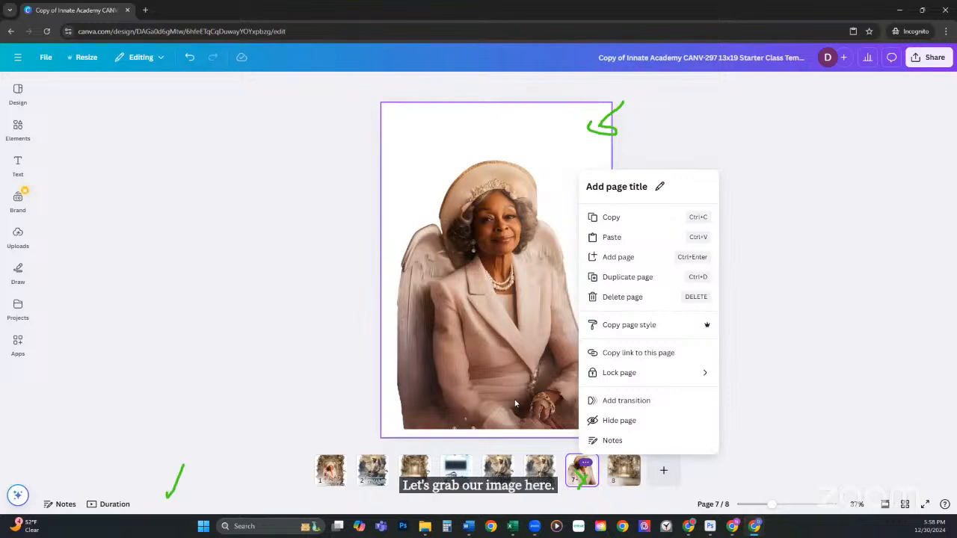
left_click(499, 247)
left_click(498, 247)
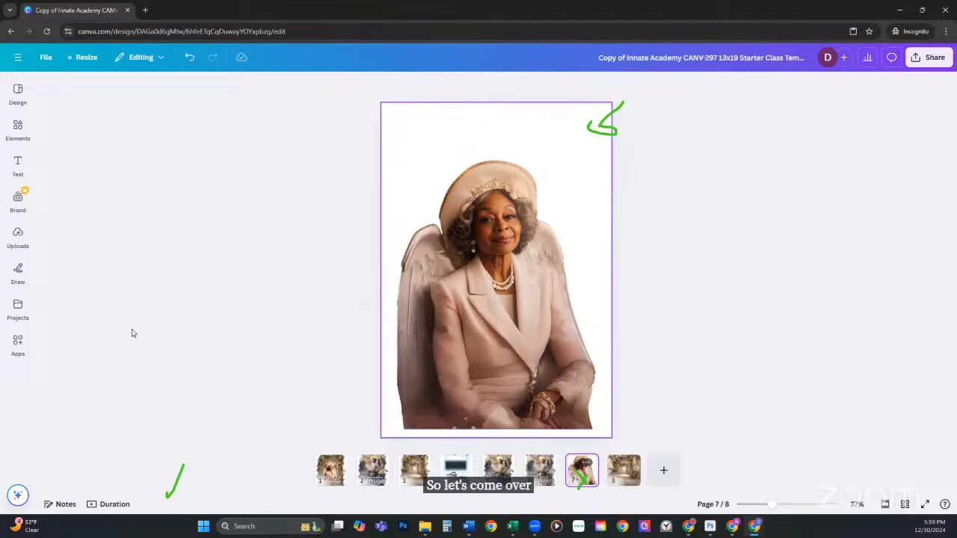
left_click(18, 346)
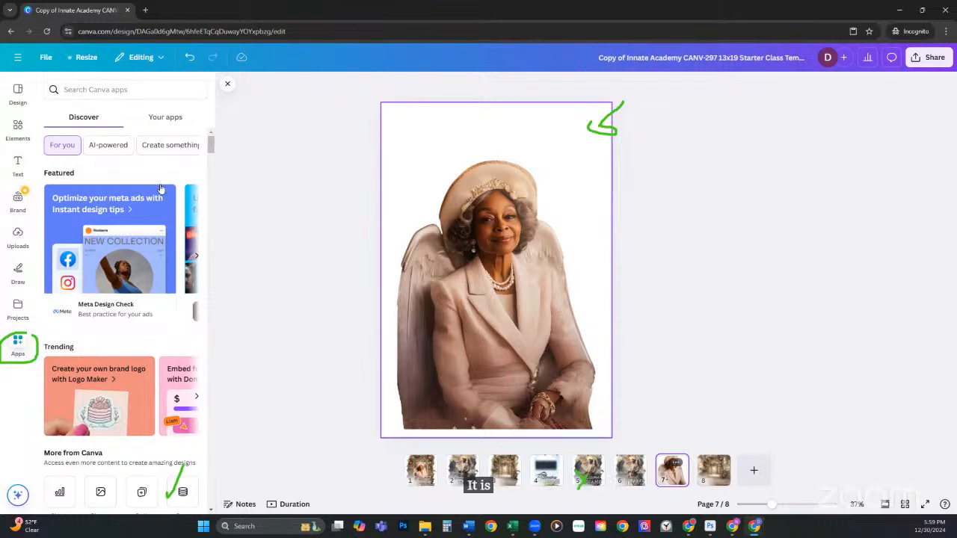
Step: Search Your apps for 'design to' and bring up the Design to Image app's details
left_click_drag(139, 111, 190, 130)
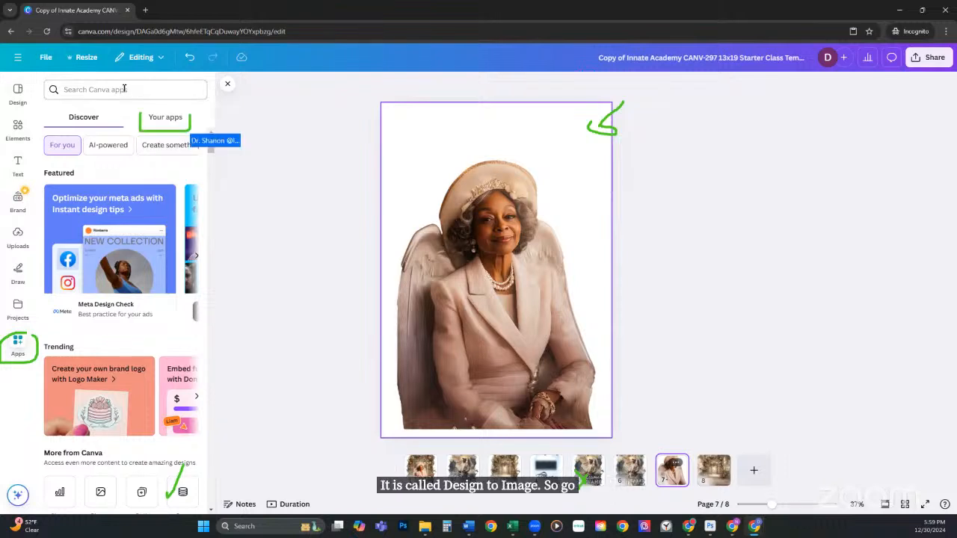
left_click(174, 121)
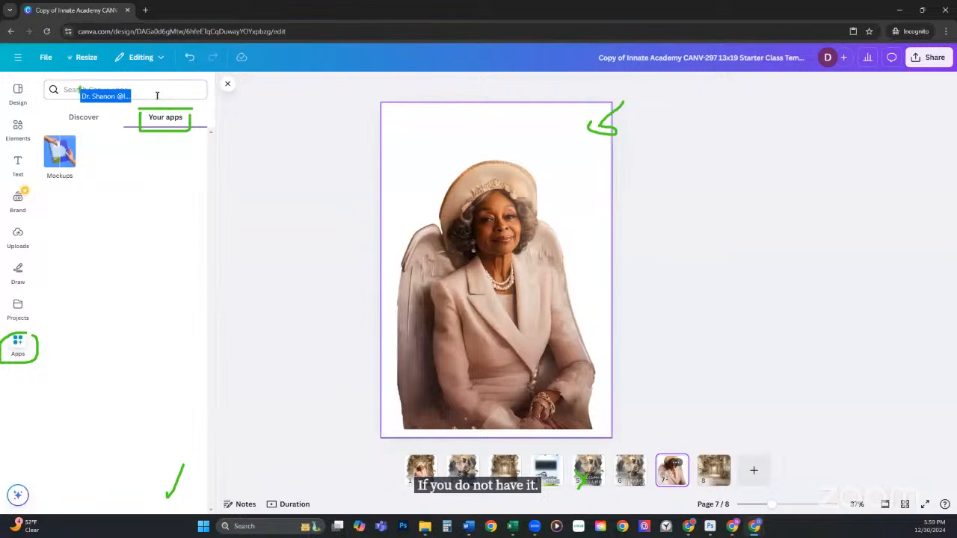
left_click(158, 91)
type("design")
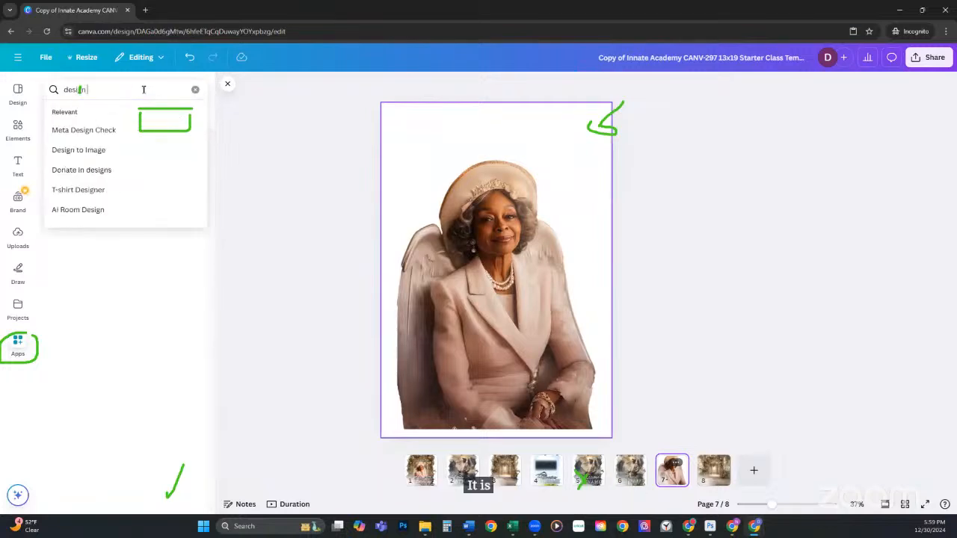
type(" to")
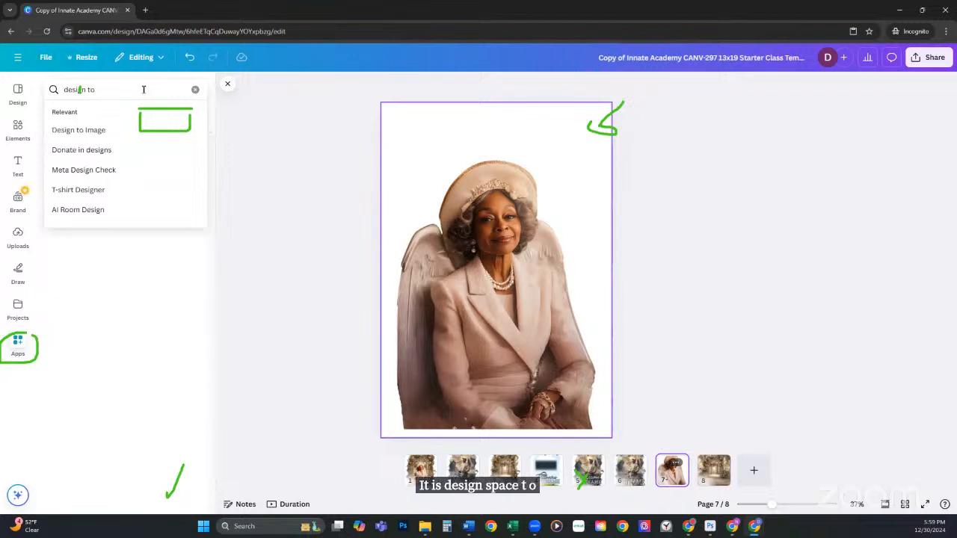
left_click(60, 130)
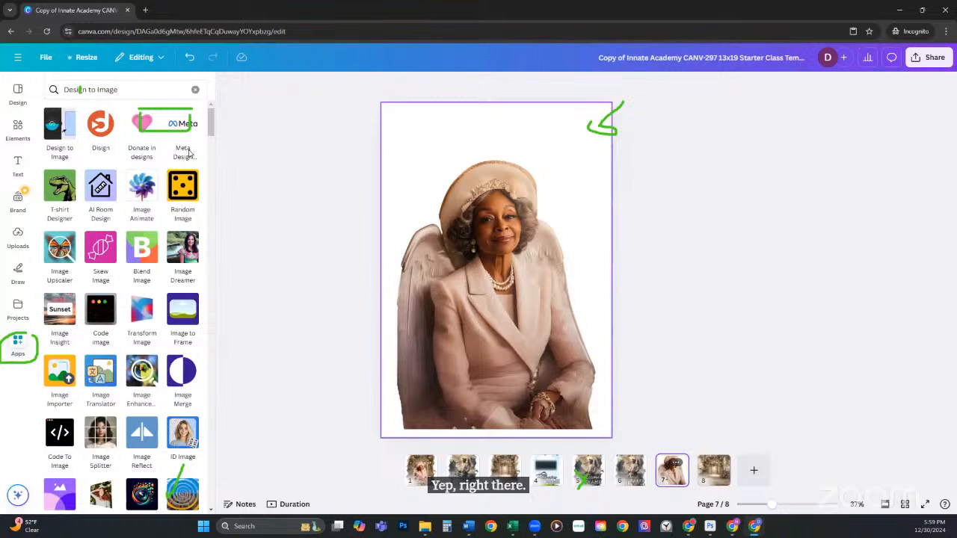
left_click(58, 134)
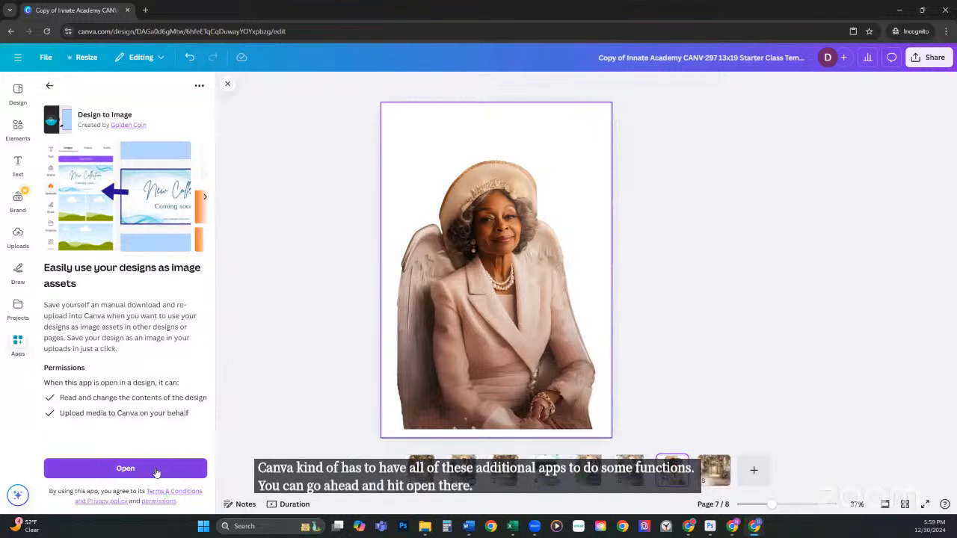
Step: Launch Design to Image and choose Convert to image to reach its PNG export options
left_click(155, 468)
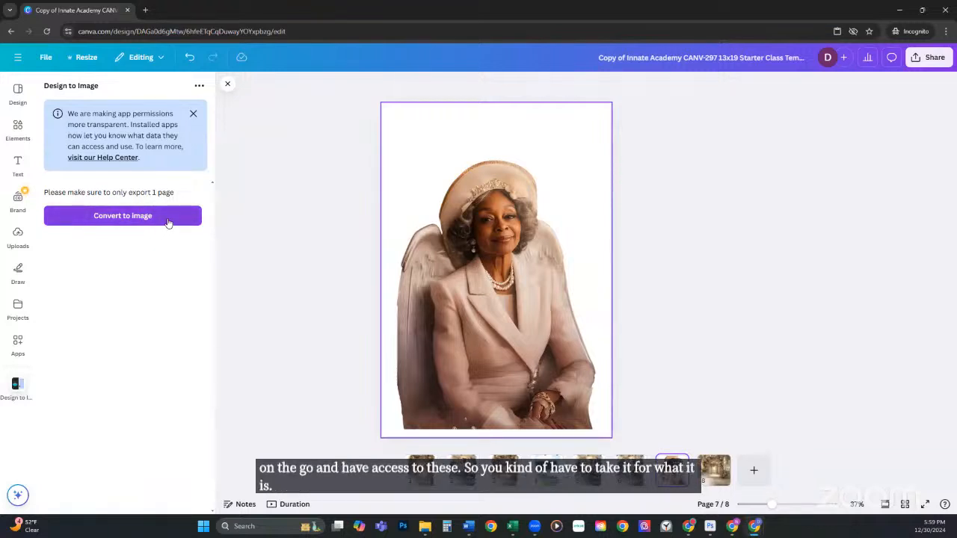
left_click(122, 216)
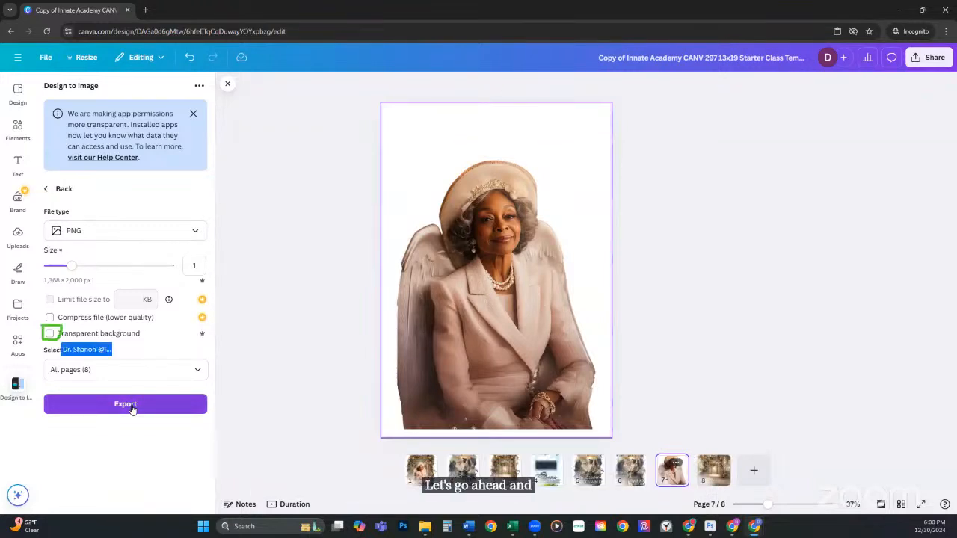
Step: Export only Page 7 as a transparent-background PNG image to Uploads
left_click(50, 333)
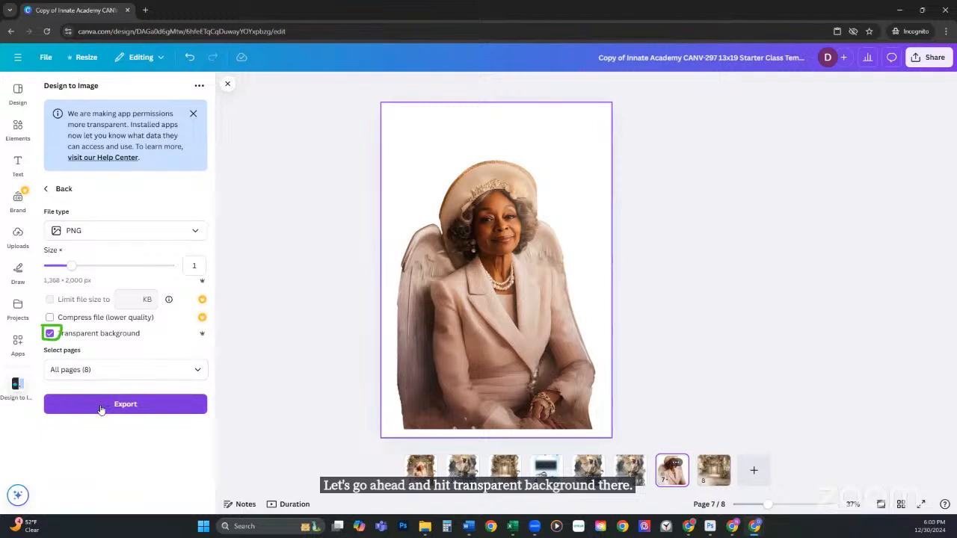
left_click(191, 372)
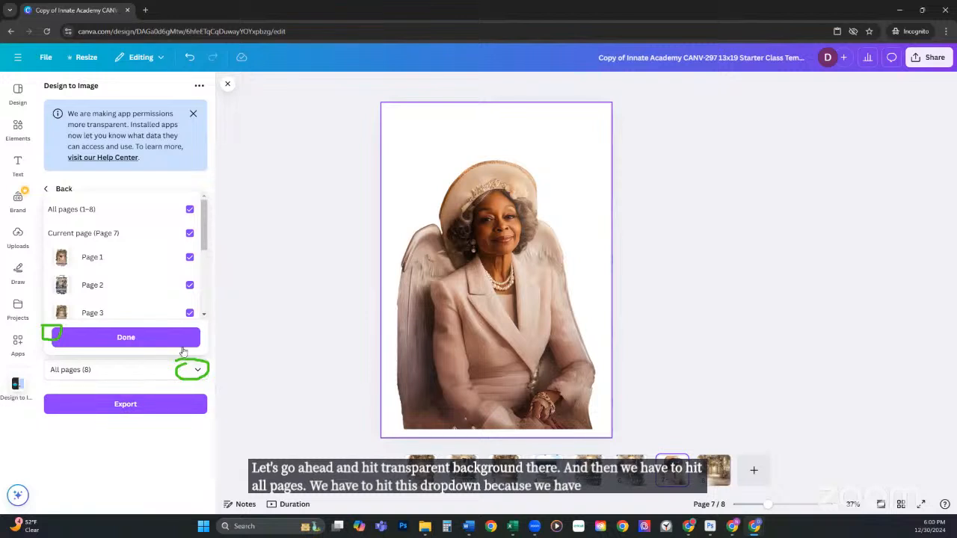
left_click(190, 215)
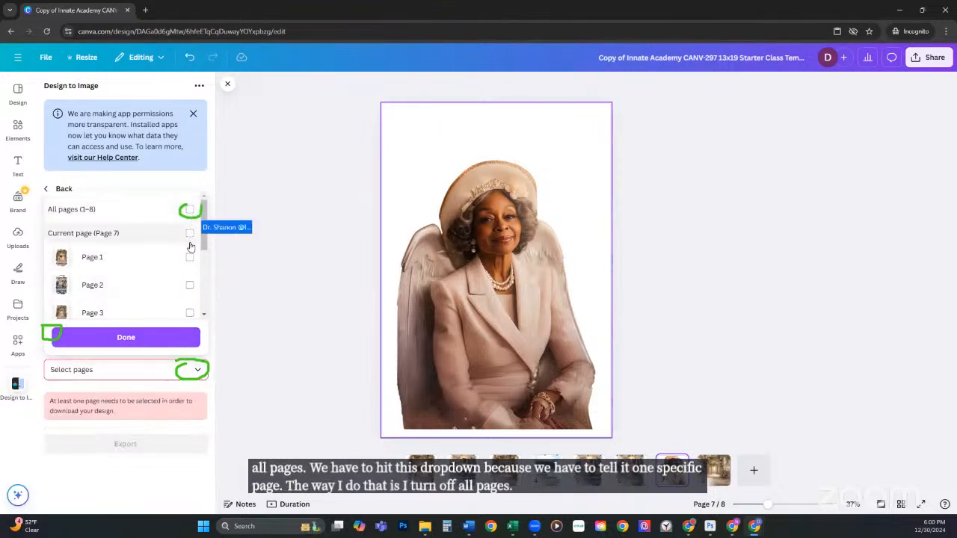
scroll(189, 244, "down", 3)
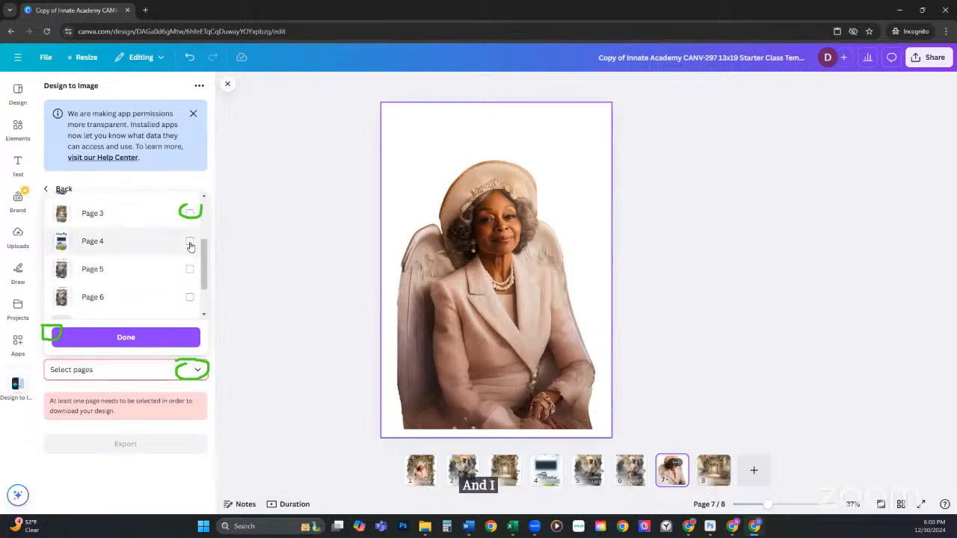
scroll(190, 244, "up", 3)
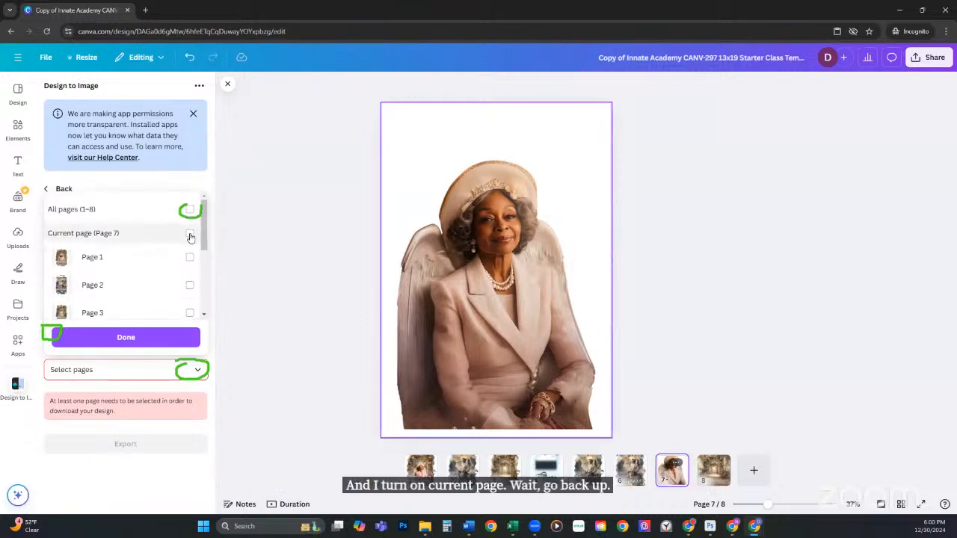
left_click(190, 235)
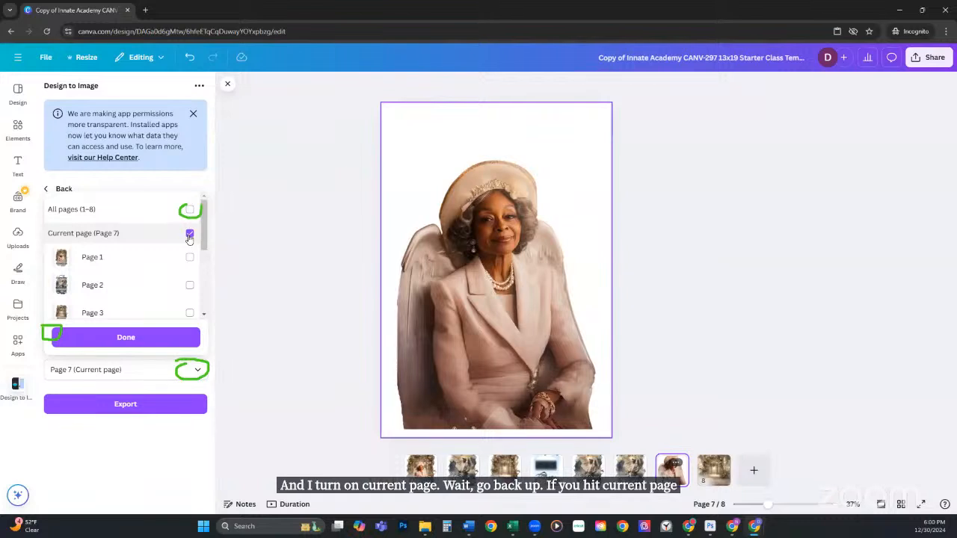
left_click(130, 339)
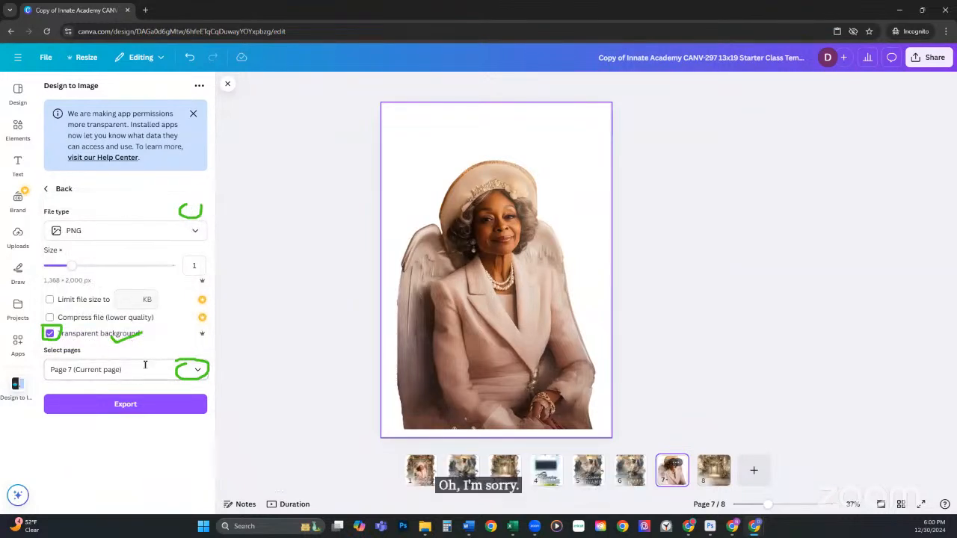
left_click(146, 404)
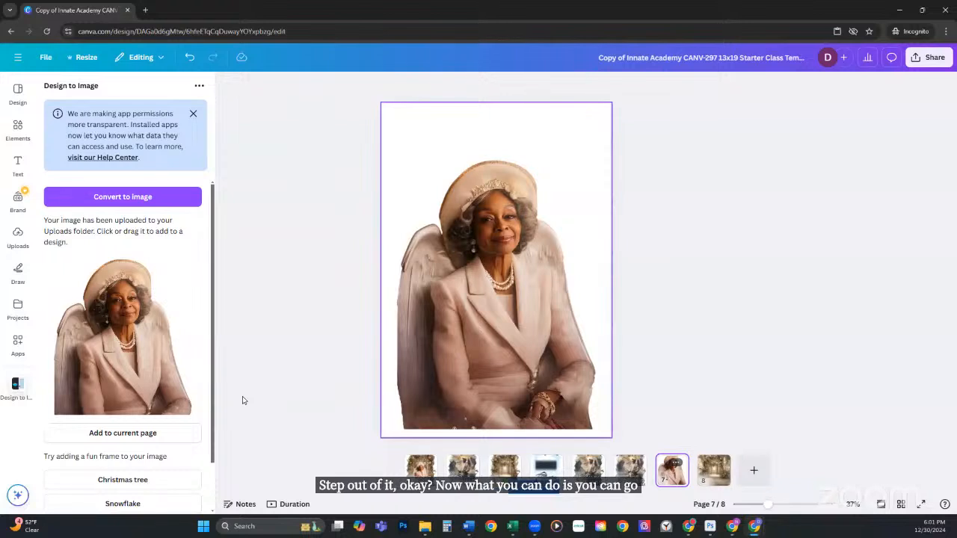
Step: Add the converted portrait to page 3 over the garden-arch torn-edge picture
left_click(499, 465)
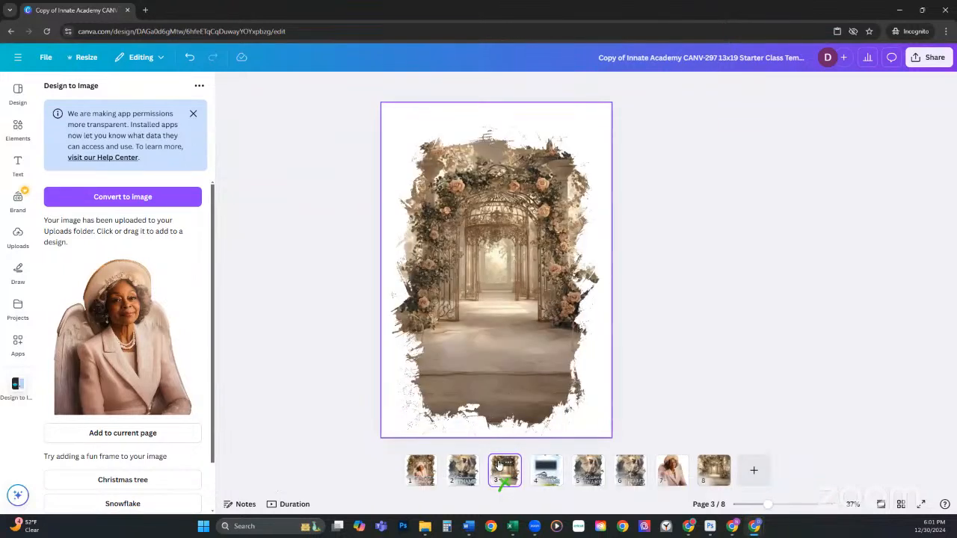
left_click(130, 433)
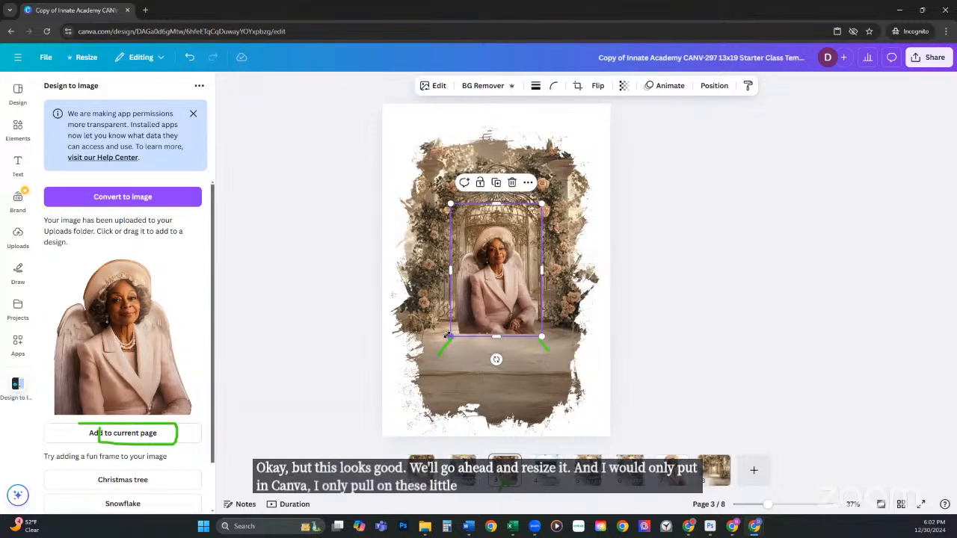
Step: Enlarge the portrait on page 3 and reposition it up and right over the torn-edge frame
left_click_drag(448, 336, 397, 395)
left_click_drag(468, 336, 492, 326)
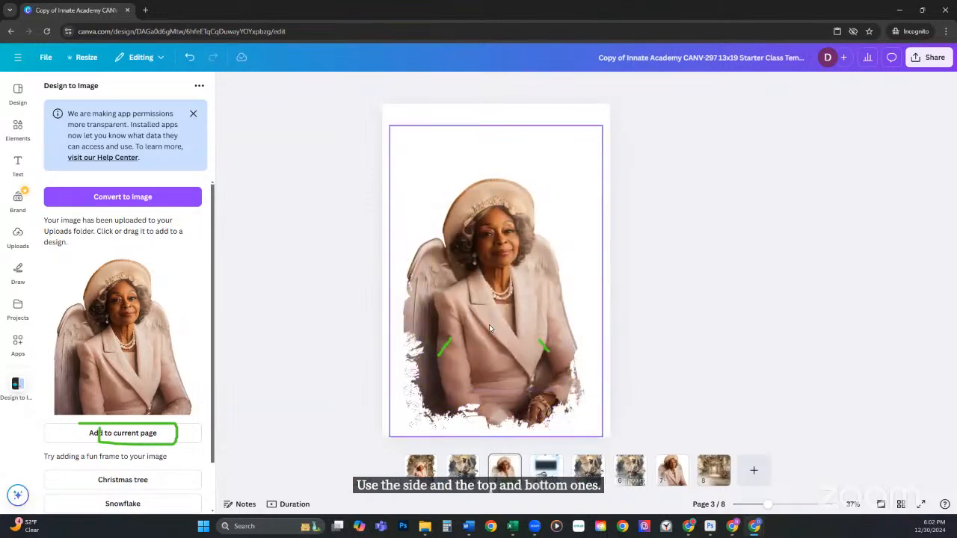
key("ctrl+z")
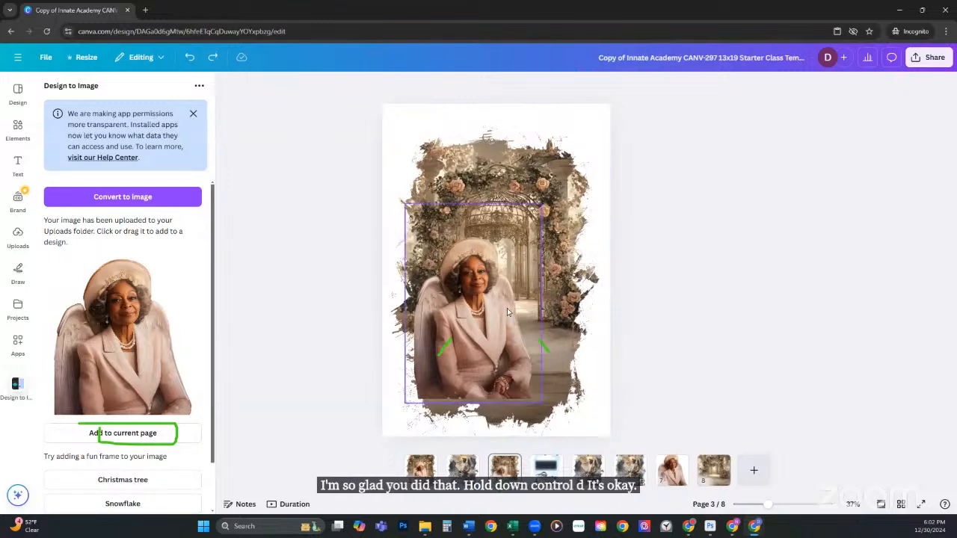
left_click_drag(473, 256, 497, 235)
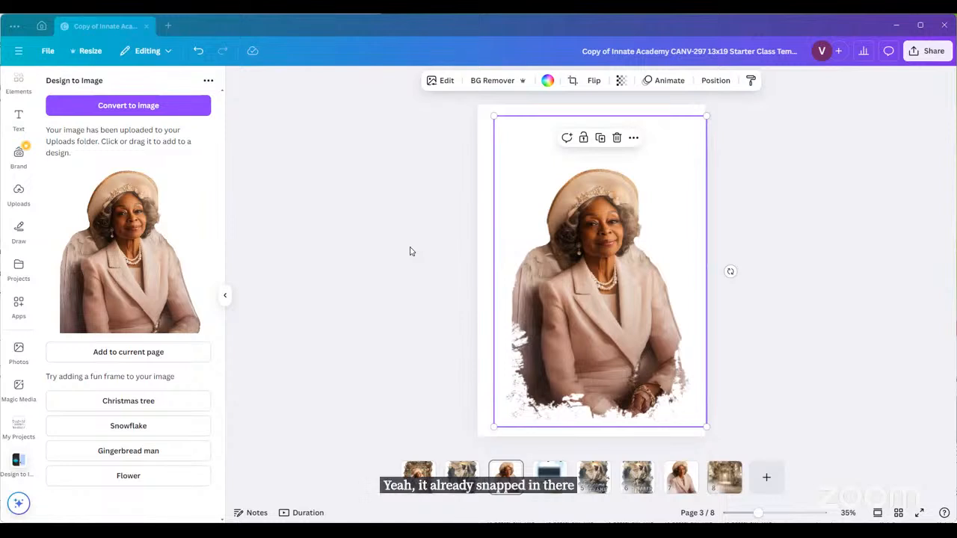
Step: Detach the portrait from the frame, then undo three times to restore the arch behind it
right_click(586, 296)
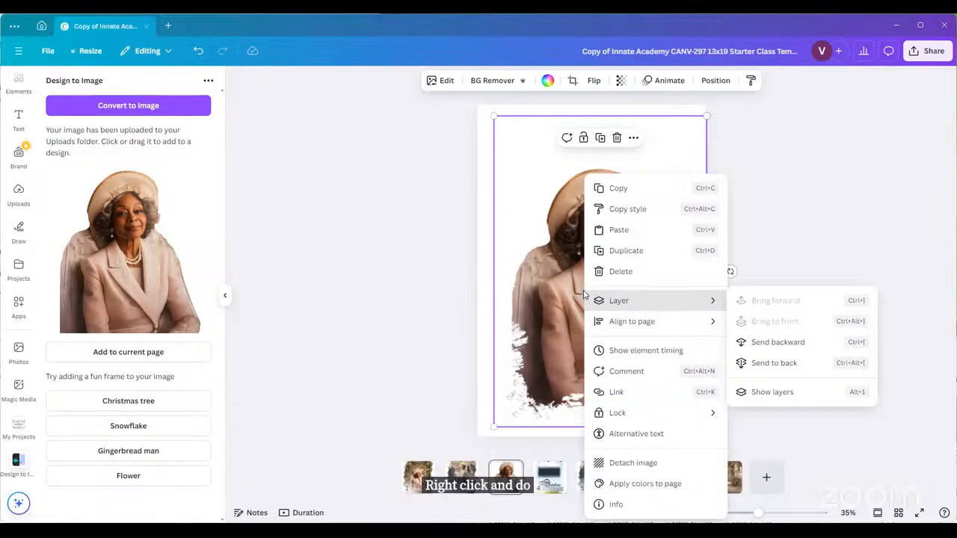
left_click(632, 463)
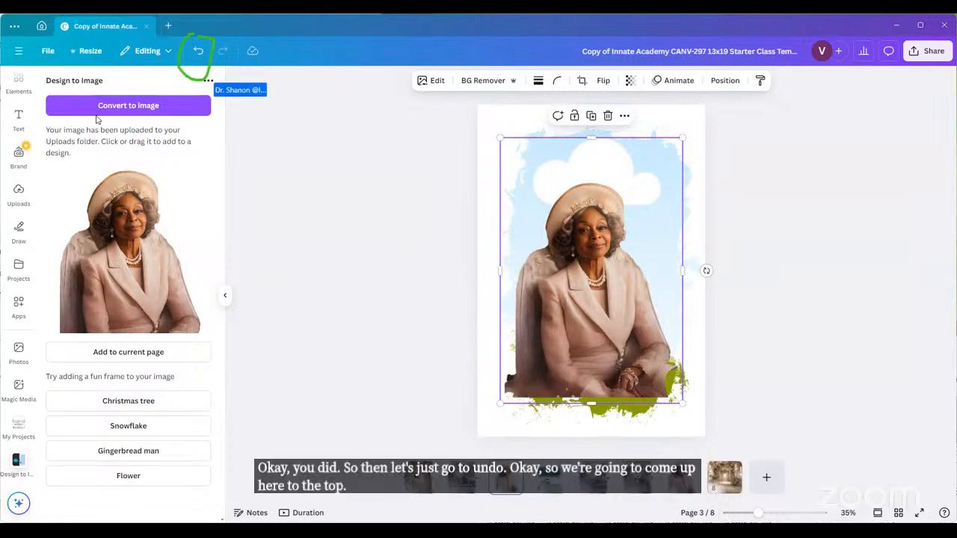
left_click(195, 51)
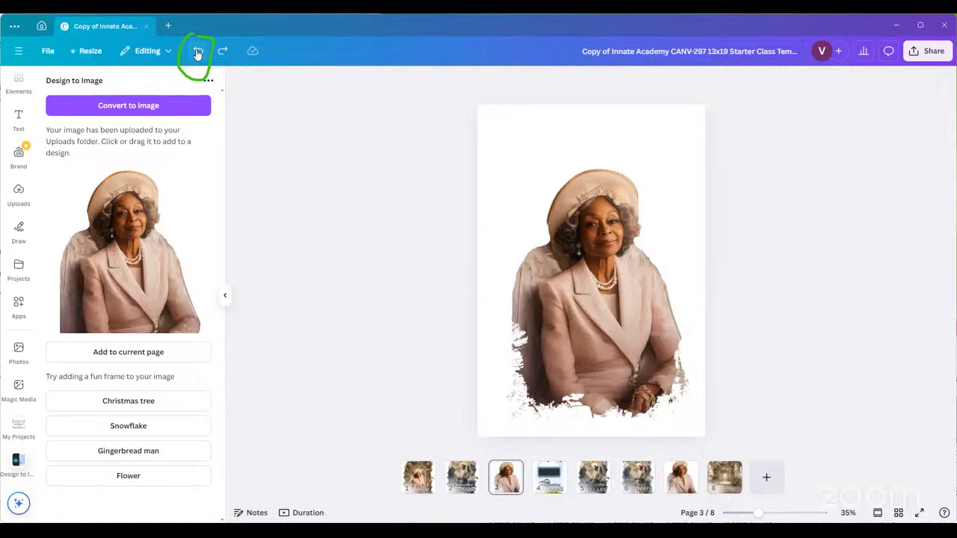
left_click(197, 54)
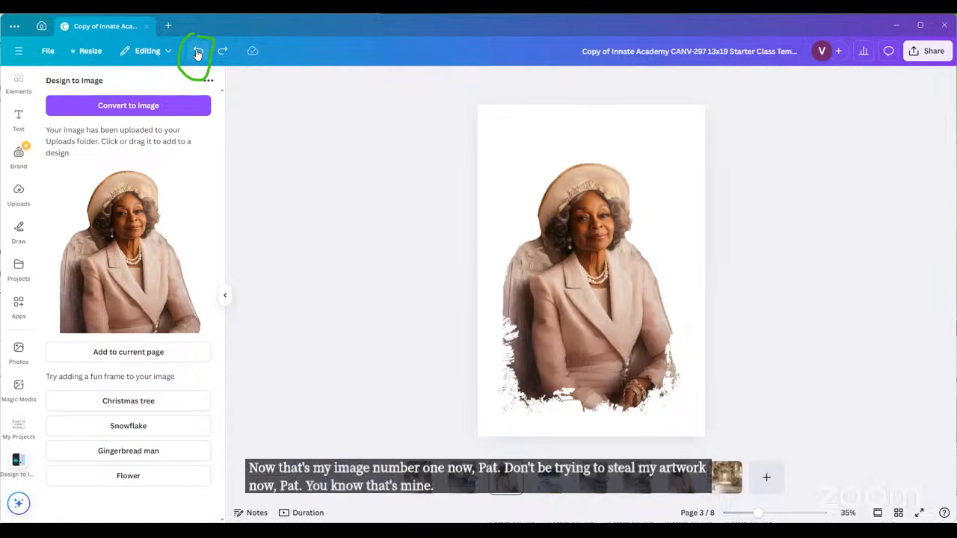
left_click(197, 54)
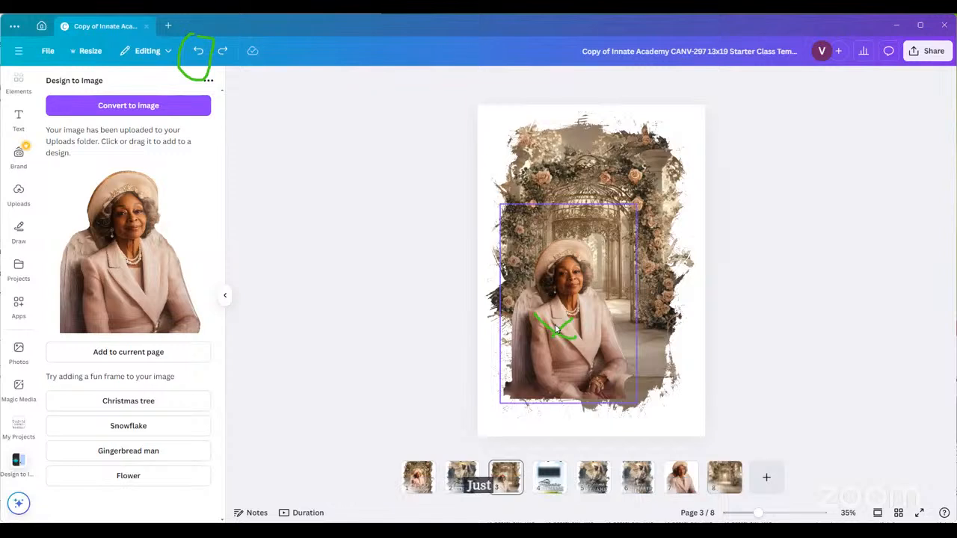
Step: Drag the portrait up, right and slightly higher over the arch, then collapse the side panel
left_click_drag(555, 329, 578, 316)
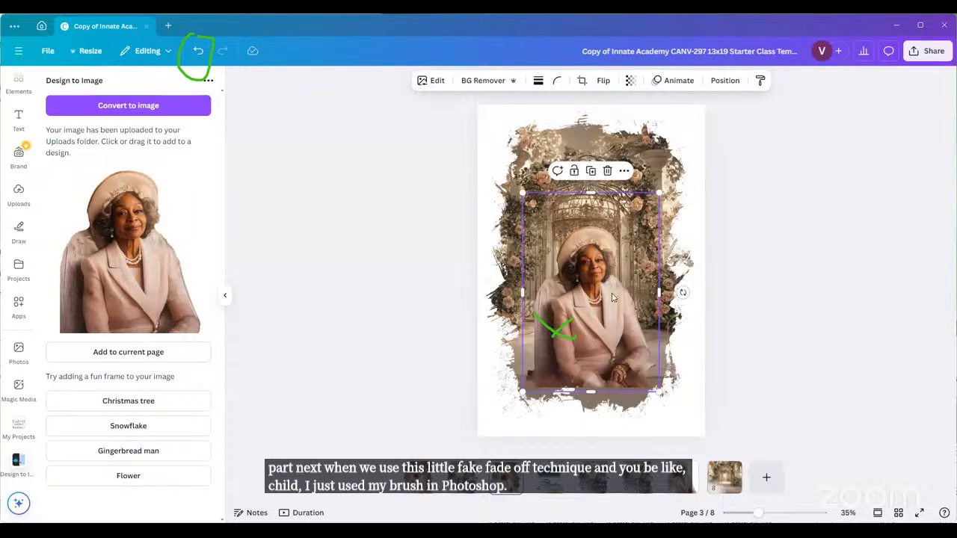
left_click_drag(587, 314, 588, 302)
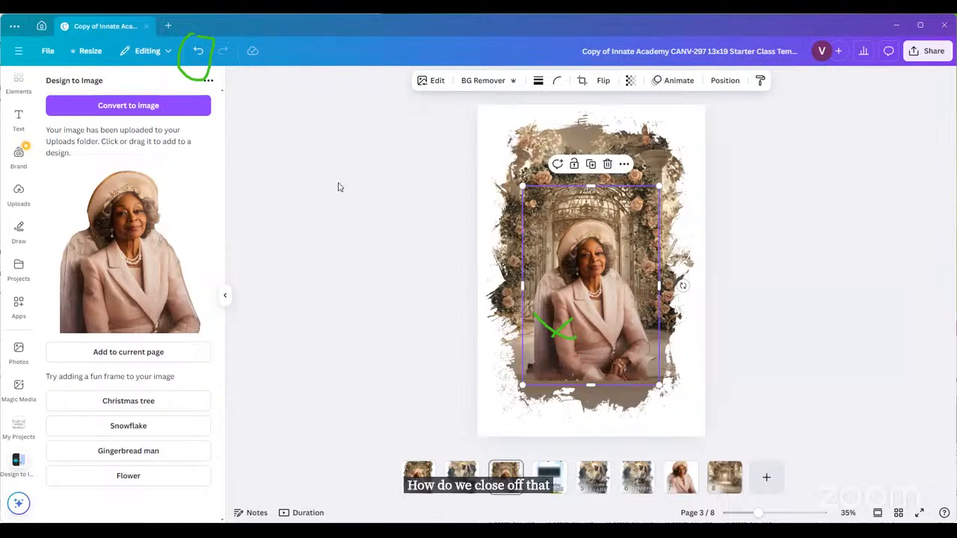
left_click(225, 299)
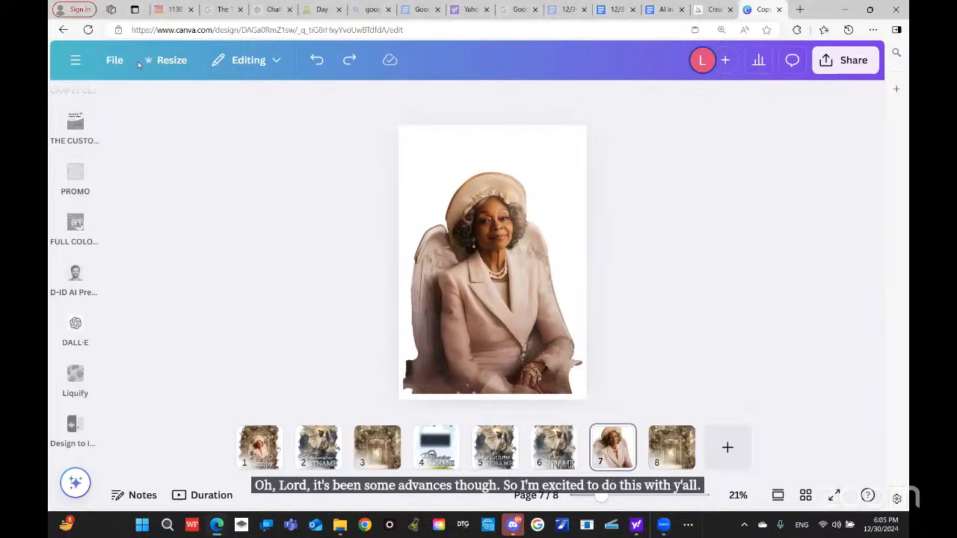
Step: From page 8 go to page 3, select the grouped frame elements and drag them up-right
left_click(663, 452)
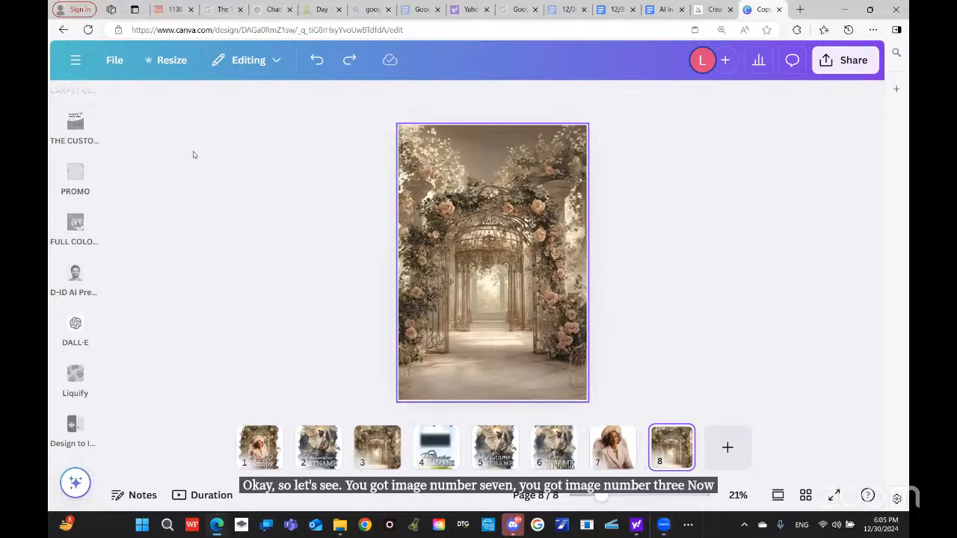
left_click(378, 448)
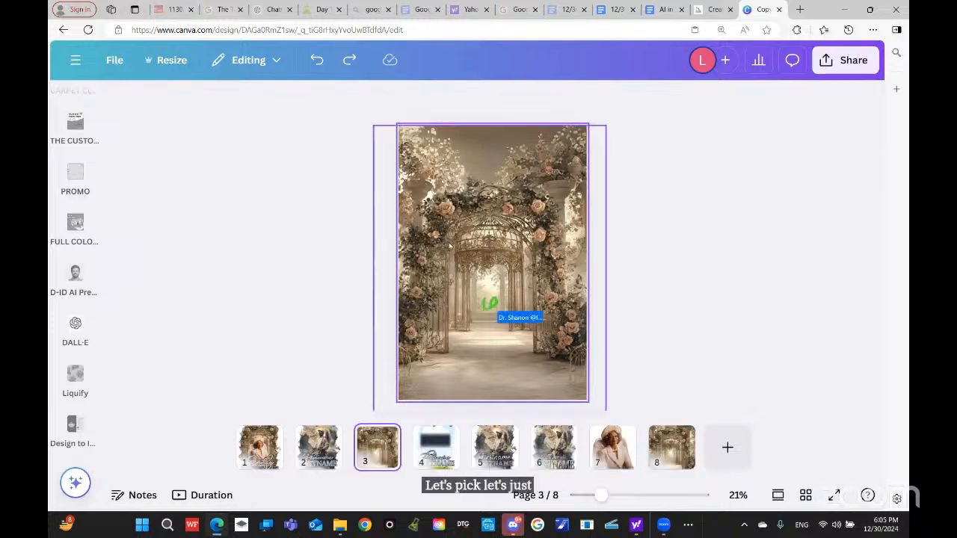
left_click_drag(449, 245, 511, 313)
left_click_drag(431, 258, 373, 224)
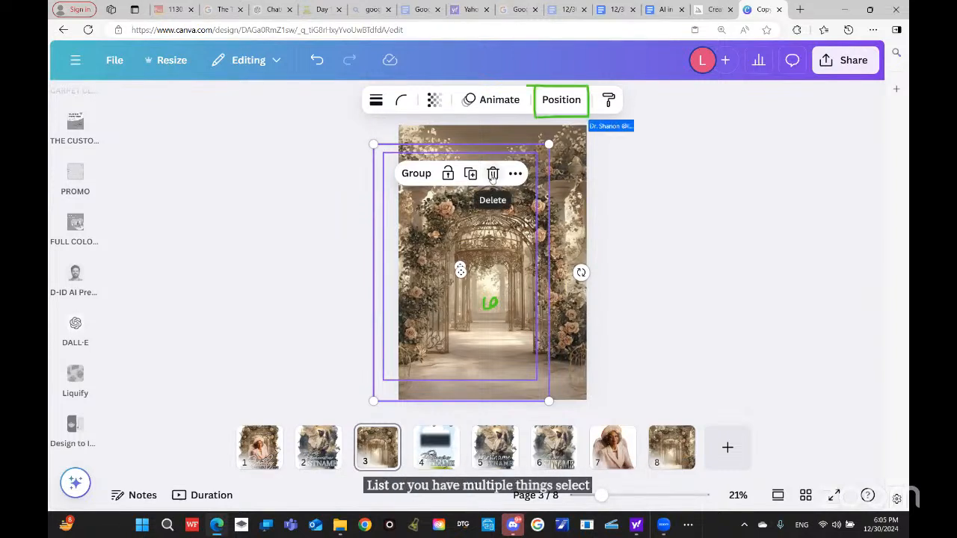
Step: Select the frame layer and align it to the page's Middle and Center in Position > Arrange
left_click(560, 99)
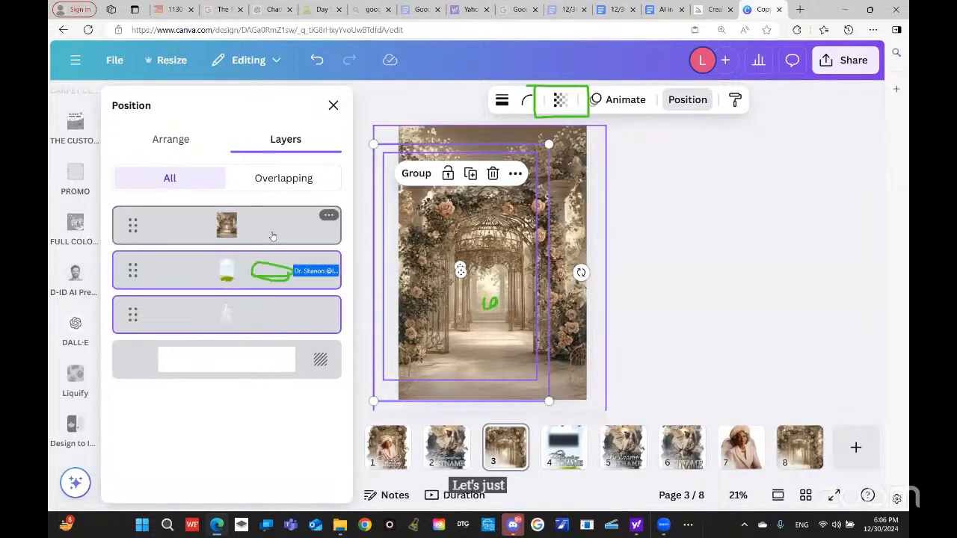
left_click(179, 273)
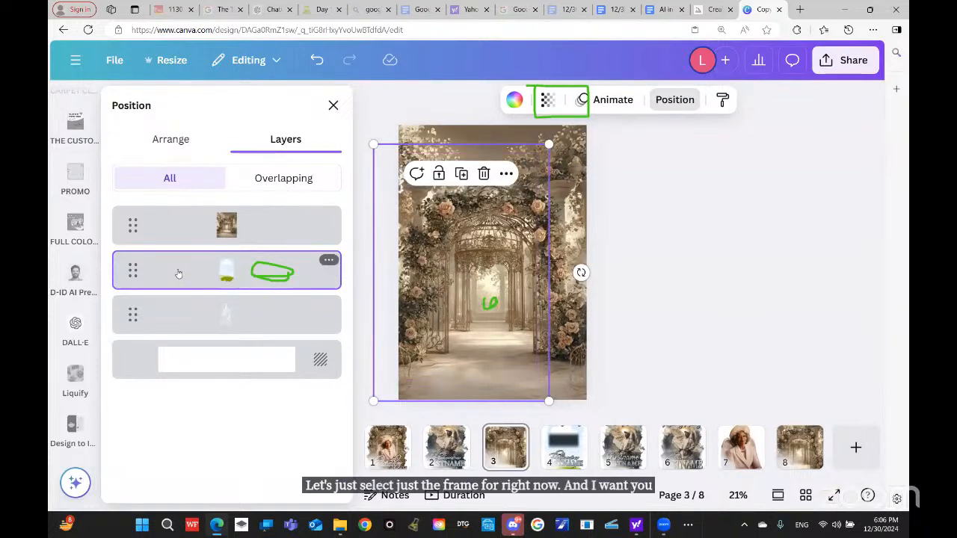
left_click(171, 138)
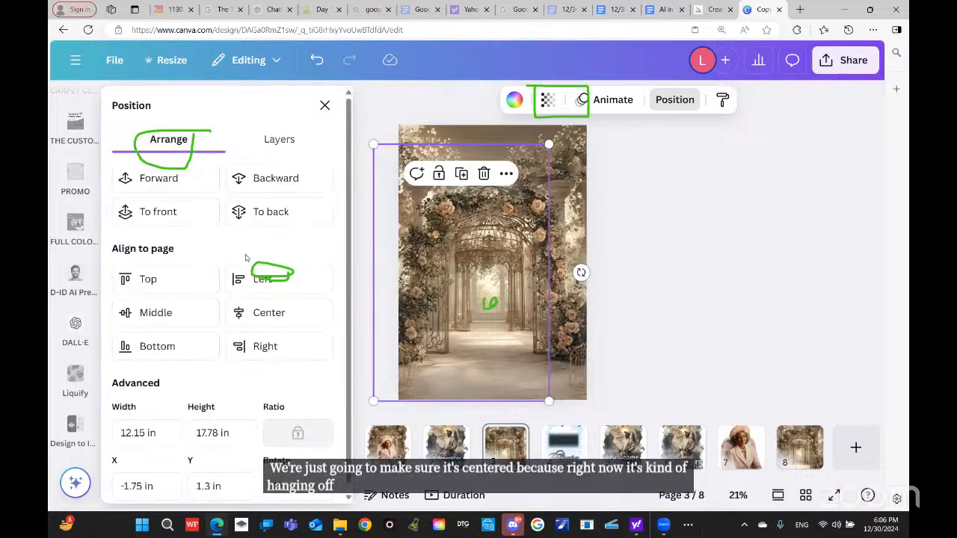
left_click_drag(206, 307, 209, 318)
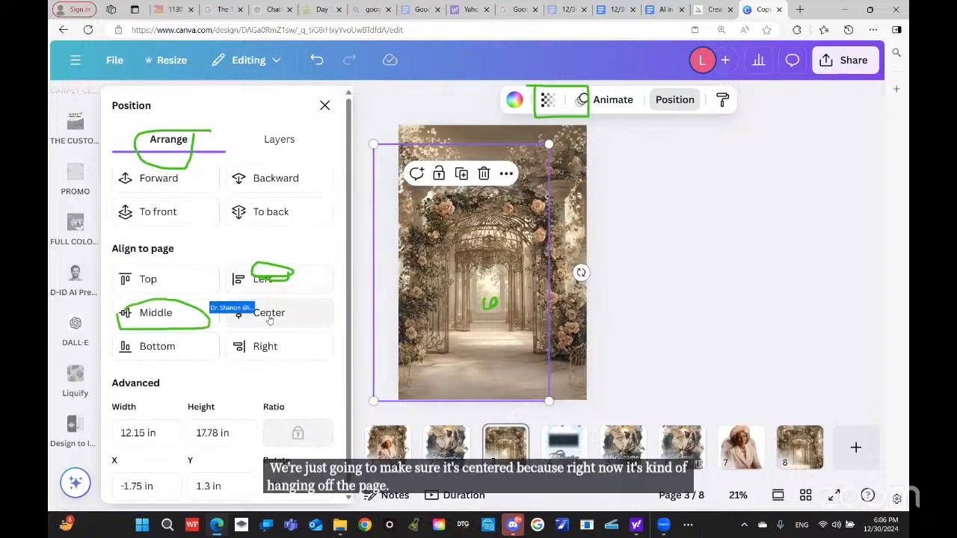
left_click(167, 320)
left_click(287, 309)
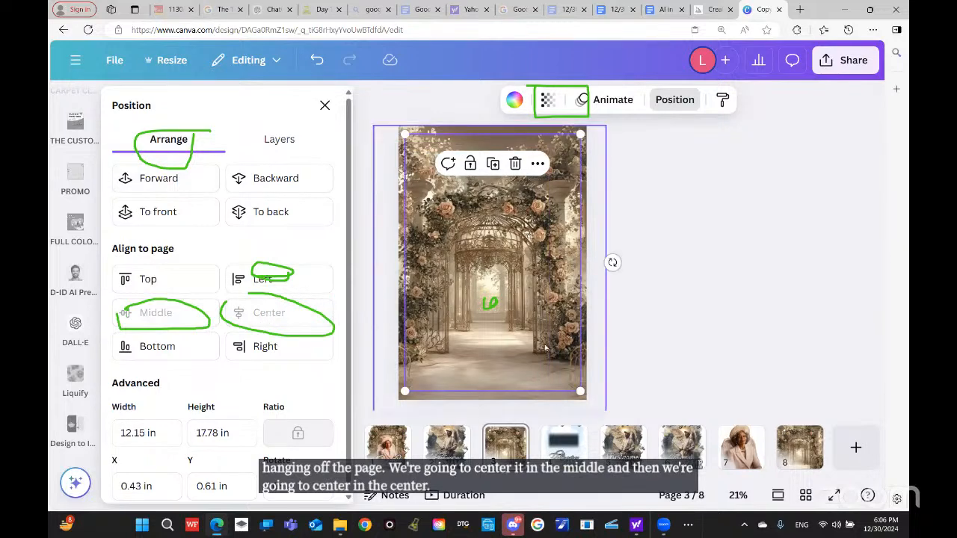
key("Escape")
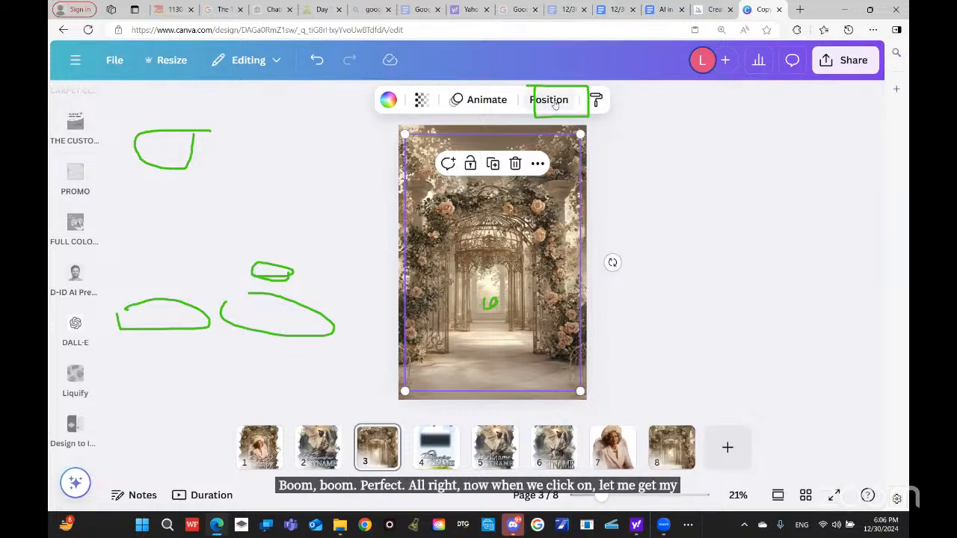
Step: Drag the top image down-left, then undo three recent frame changes
key("e")
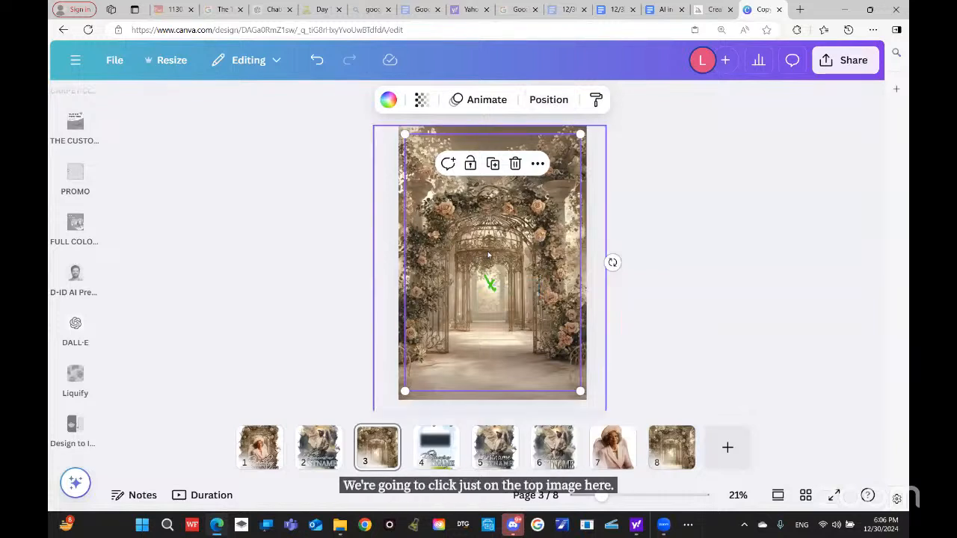
left_click_drag(487, 256, 454, 260)
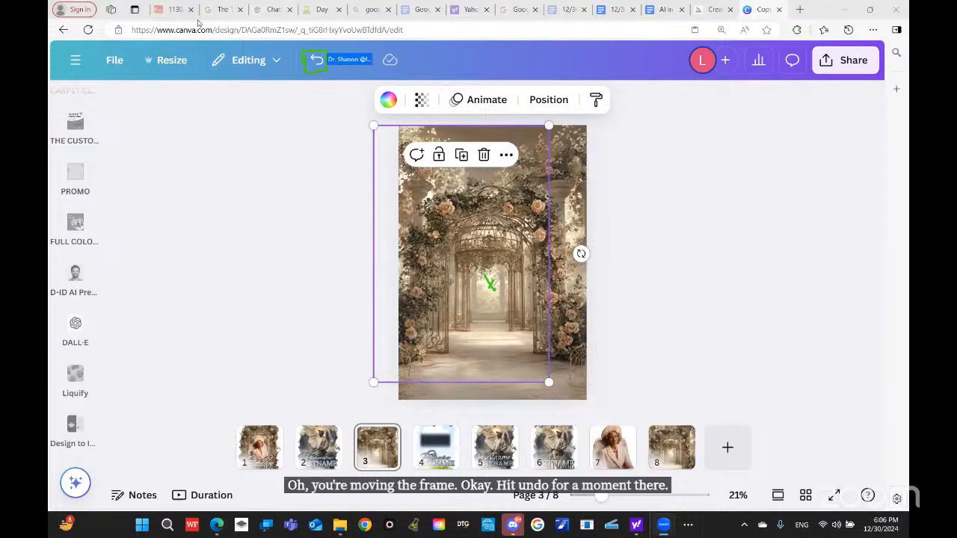
left_click(316, 61)
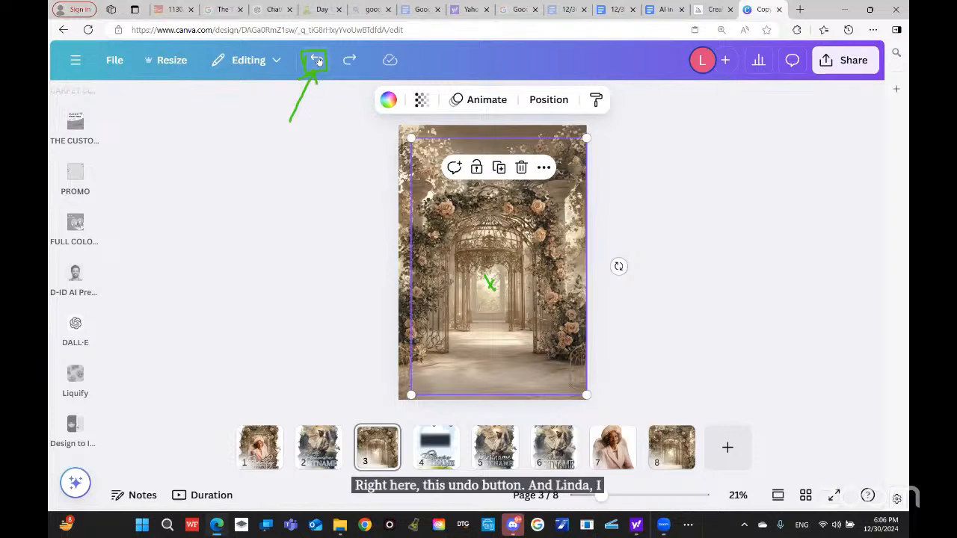
left_click(317, 61)
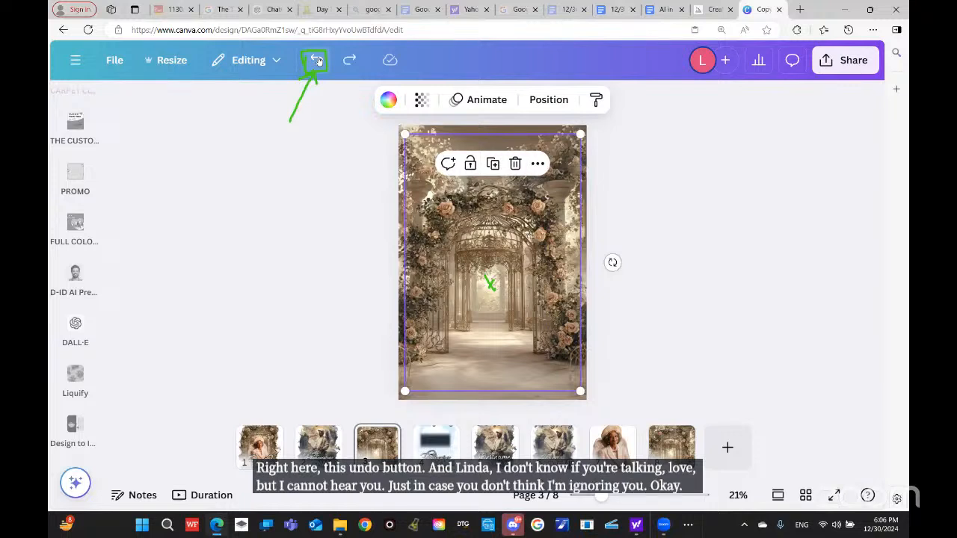
left_click(316, 61)
Step: Undo once more with Ctrl+Z, deselect, and select the garden-arch background image
left_click(679, 280)
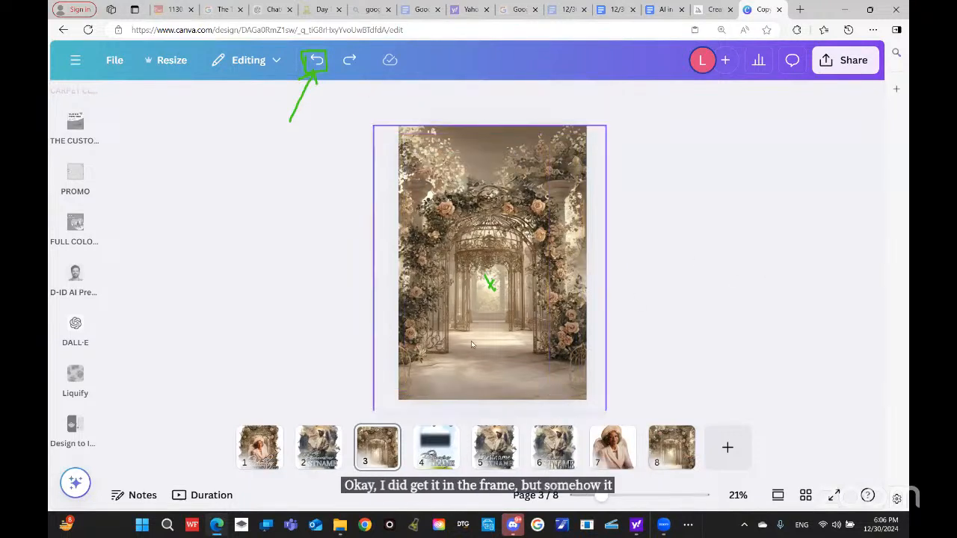
key("ctrl+z")
left_click(730, 320)
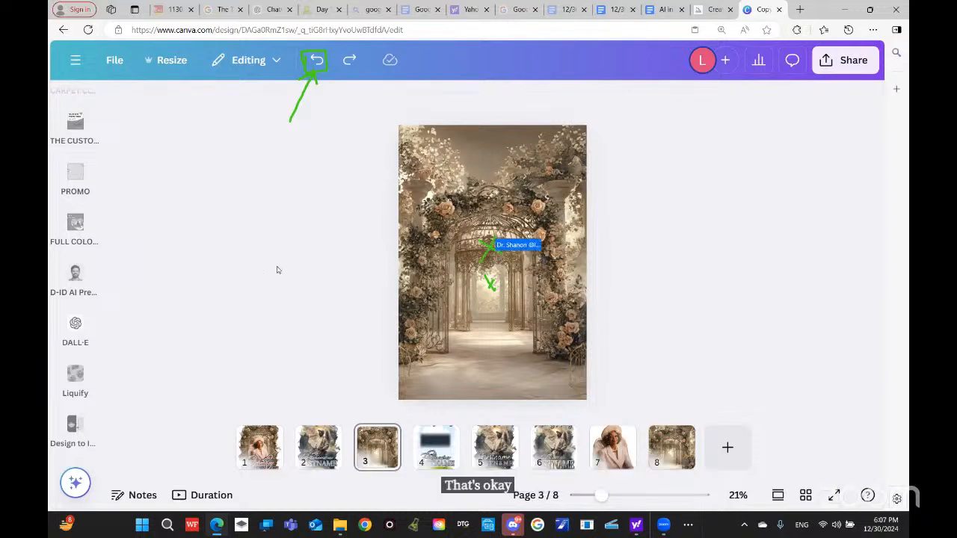
left_click(492, 315)
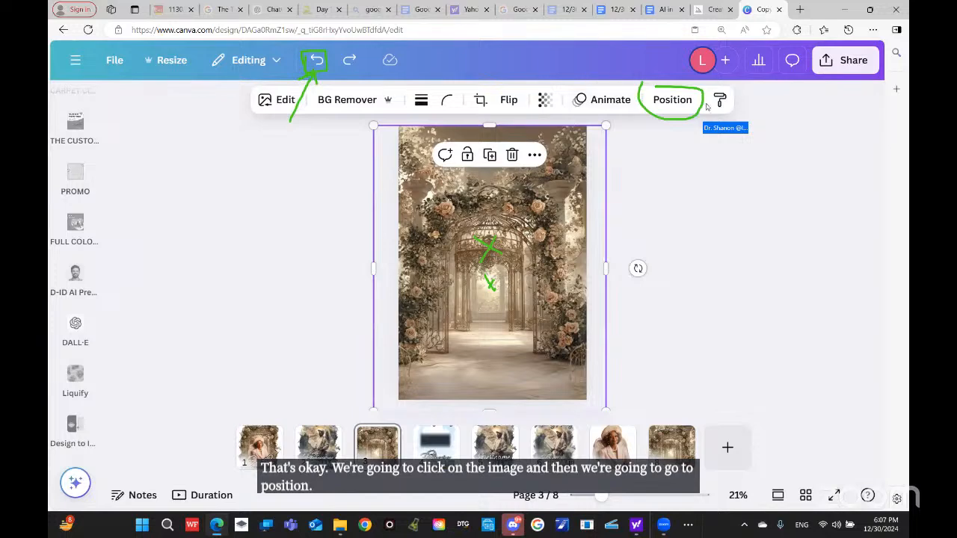
Step: In Position > Layers, drag the torn-edge frame layer to the top of the stack
left_click(673, 100)
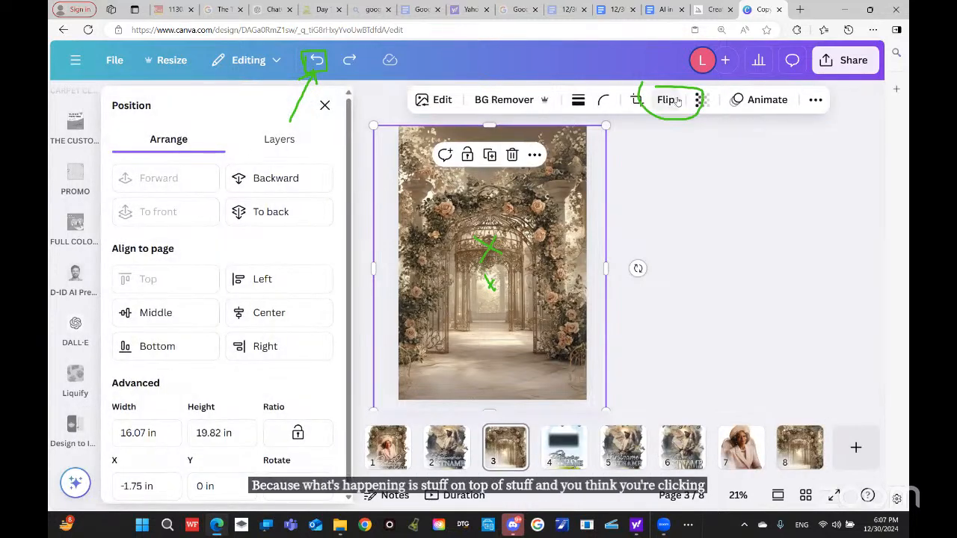
left_click(278, 139)
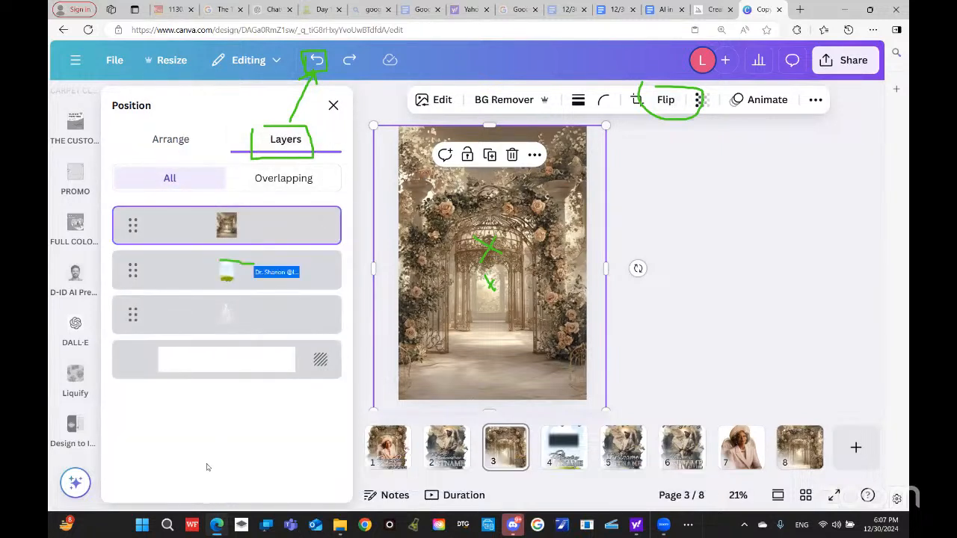
left_click(184, 272)
left_click_drag(283, 269, 281, 204)
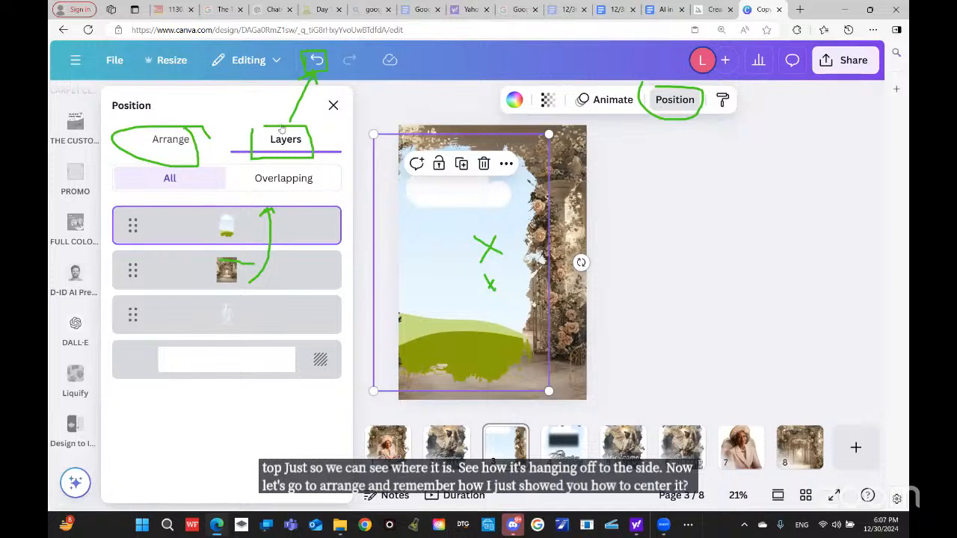
Step: Center the frame horizontally on page 3 and deselect it
left_click(159, 136)
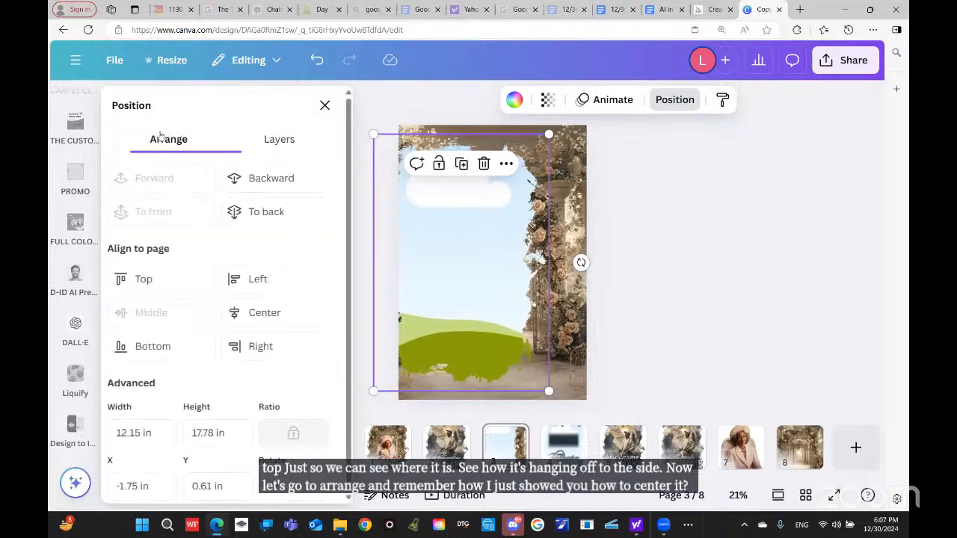
left_click(289, 317)
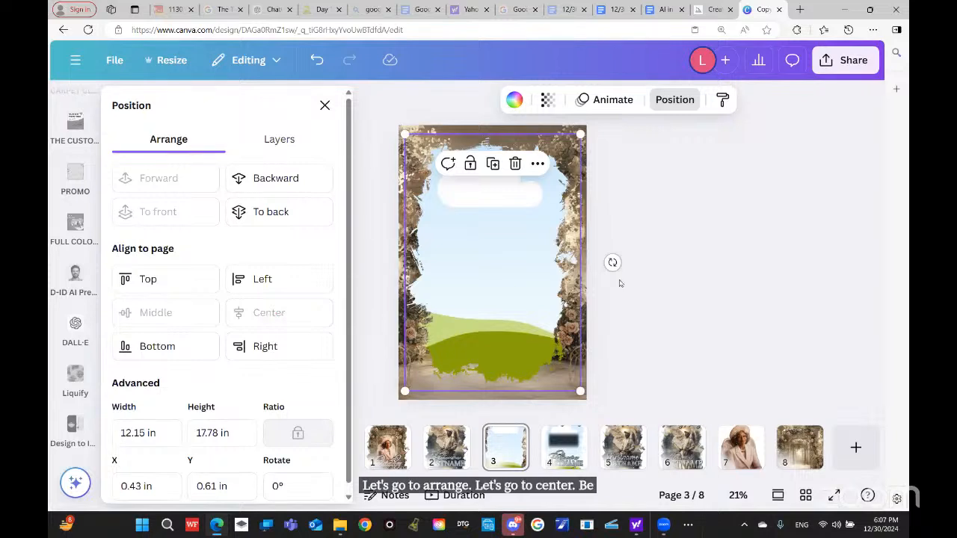
left_click(703, 231)
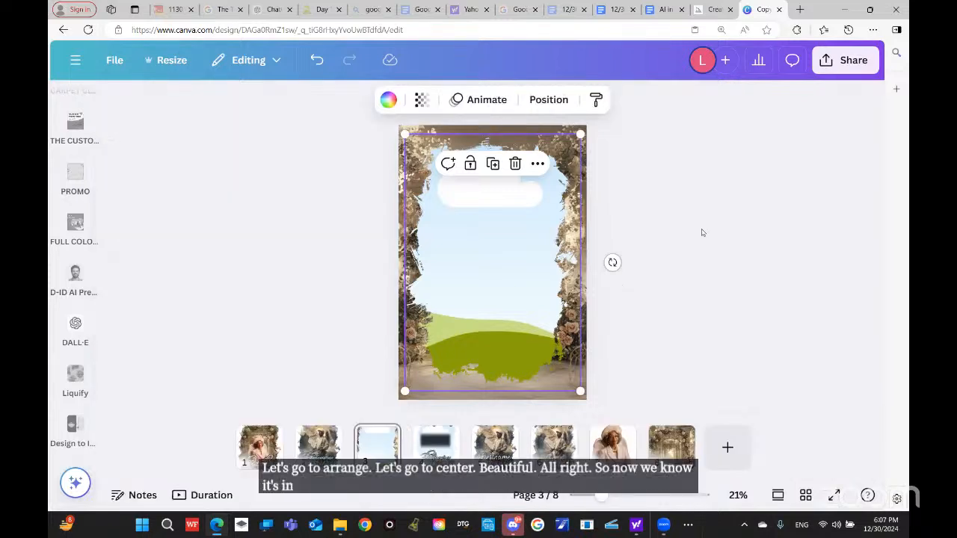
Step: Lock the torn-edge frame's position from its right-click menu
right_click(524, 218)
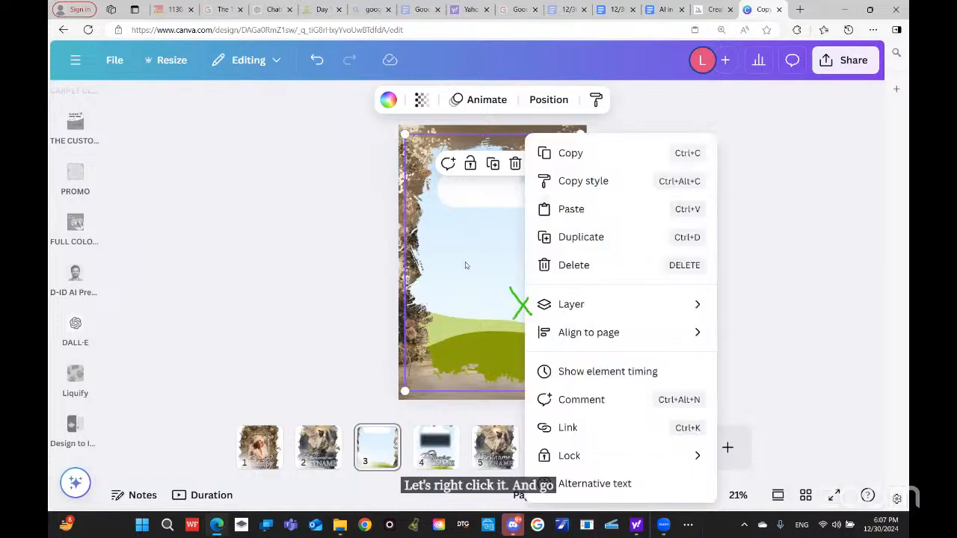
mouse_move(695, 455)
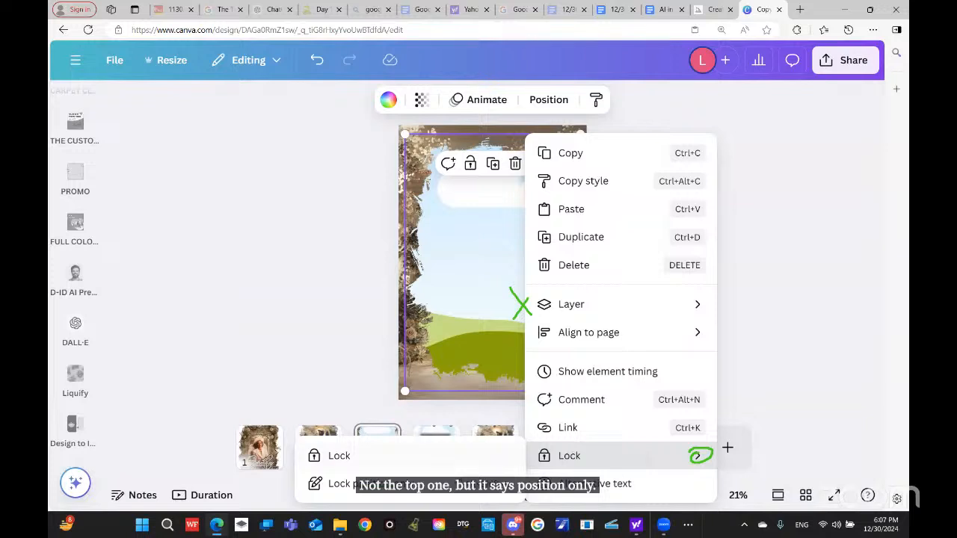
left_click(373, 484)
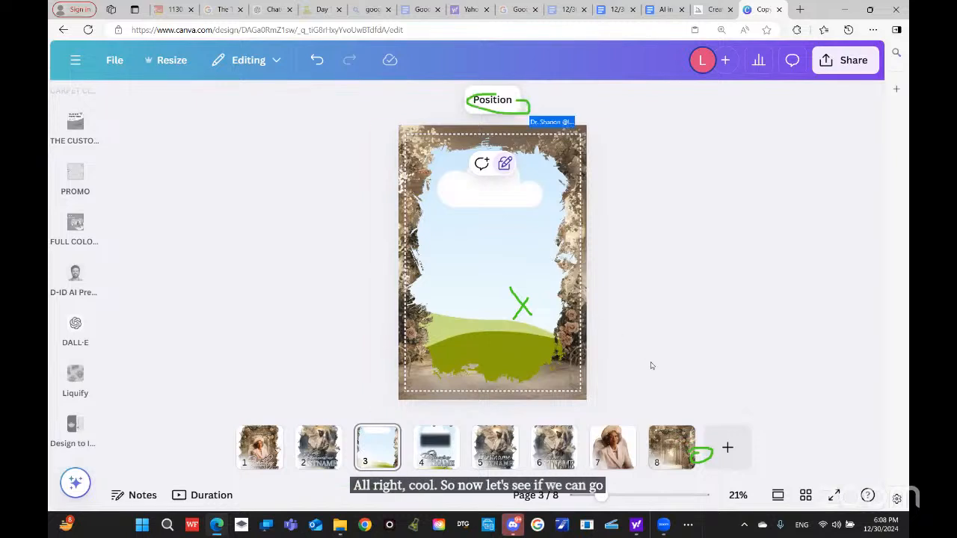
Step: Repeatedly try dragging the arch image layer above the frame in the layer list
left_click(492, 98)
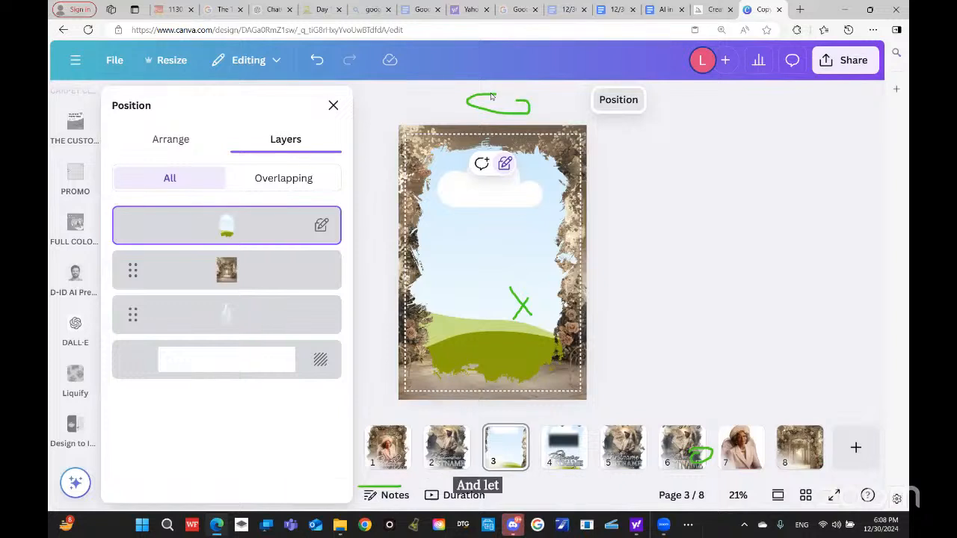
left_click_drag(267, 284, 265, 203)
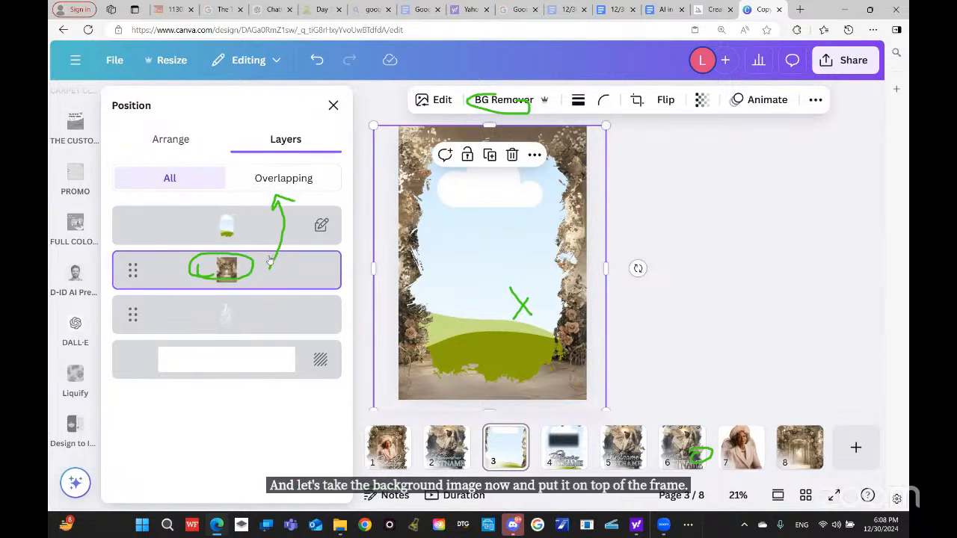
left_click_drag(252, 257, 256, 199)
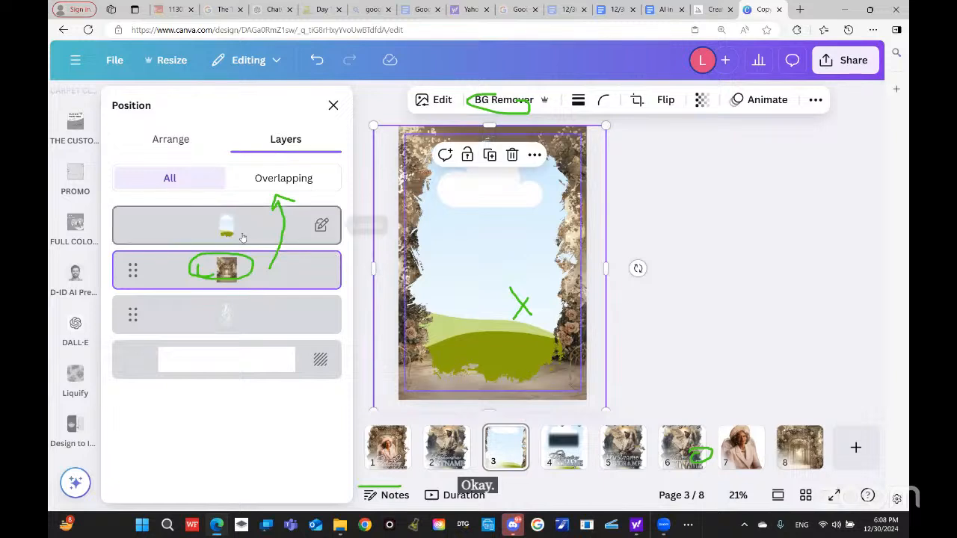
left_click_drag(148, 284, 160, 203)
left_click_drag(173, 269, 172, 205)
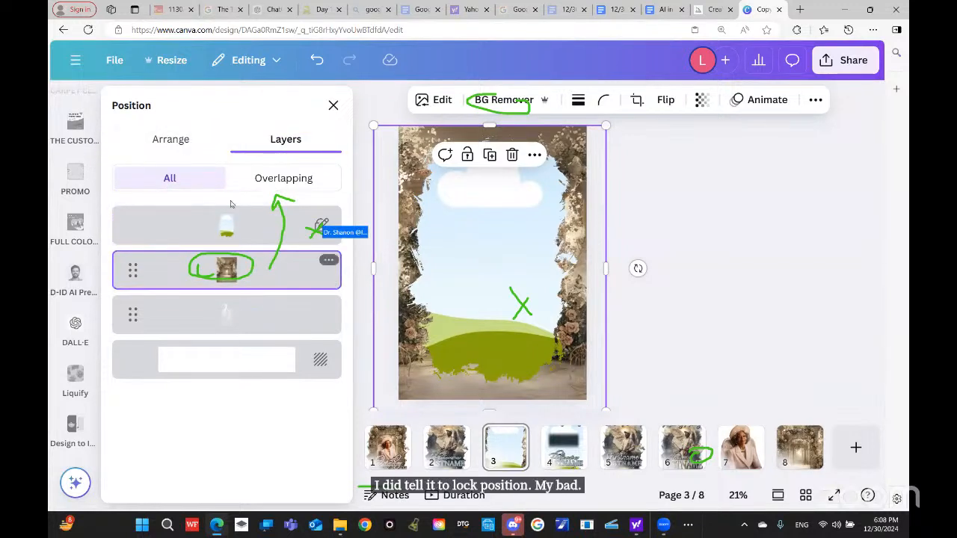
left_click(252, 181)
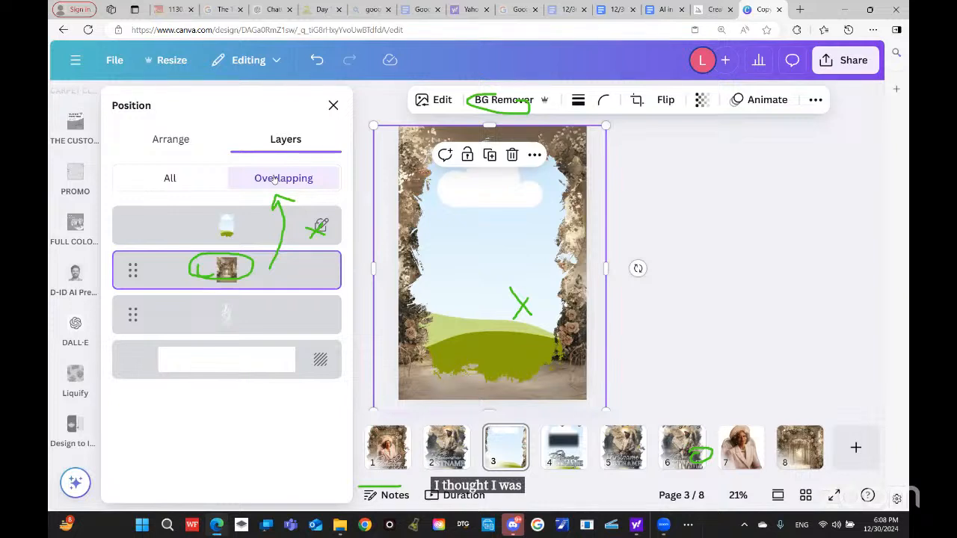
right_click(271, 178)
left_click(258, 183)
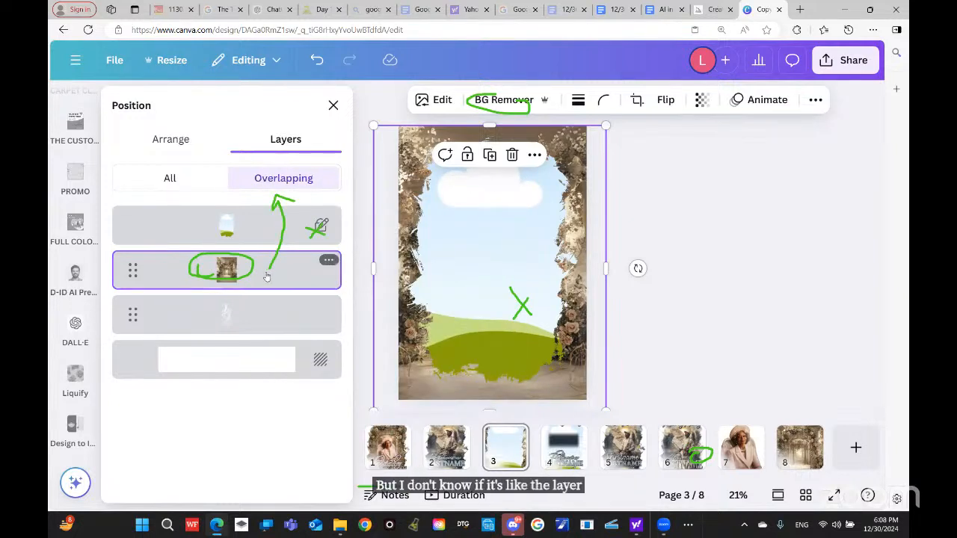
left_click_drag(291, 269, 215, 226)
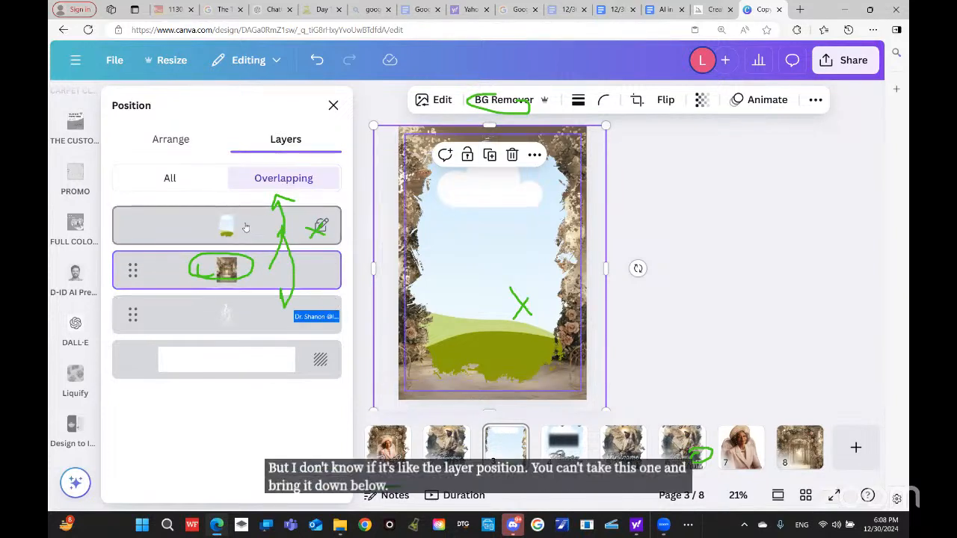
Step: Lock, then unlock the frame layer and move it beneath the arch image
right_click(320, 226)
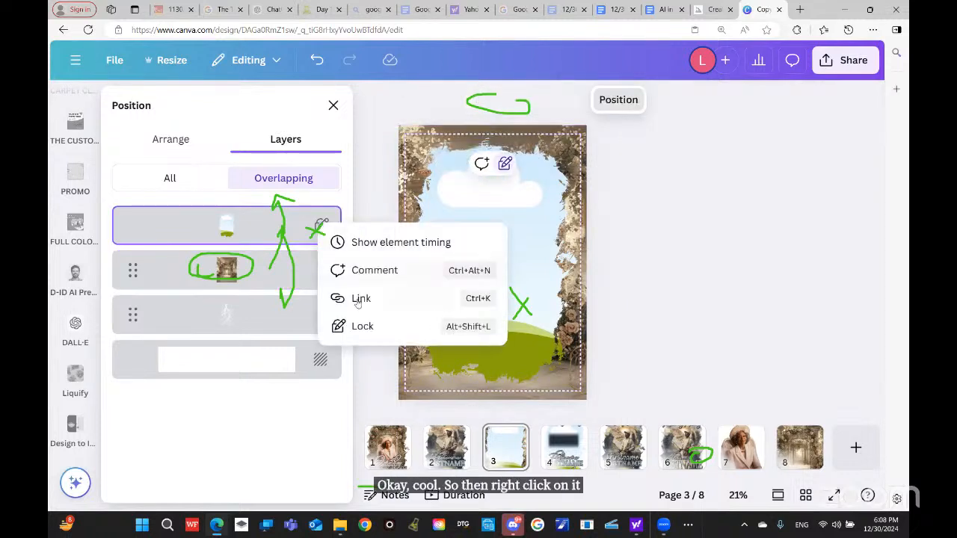
left_click(364, 326)
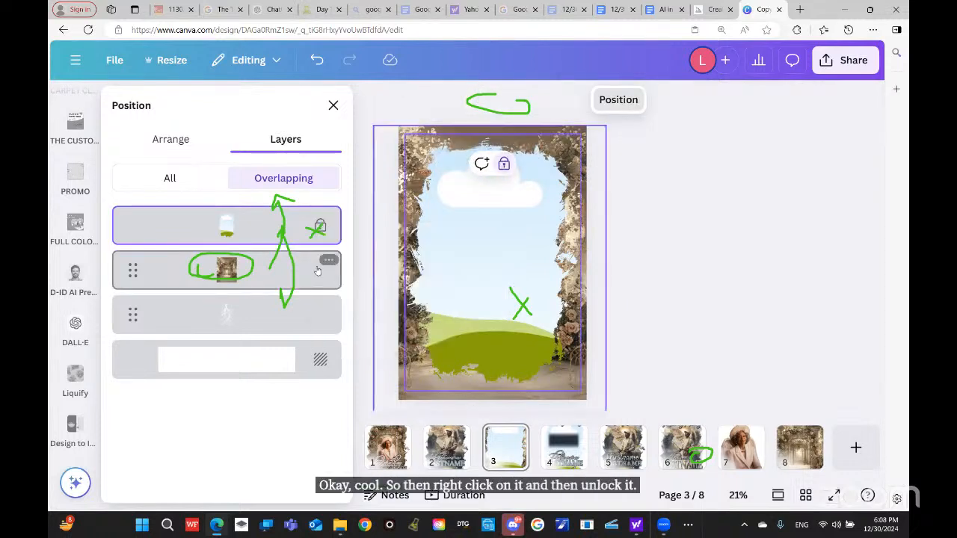
right_click(320, 226)
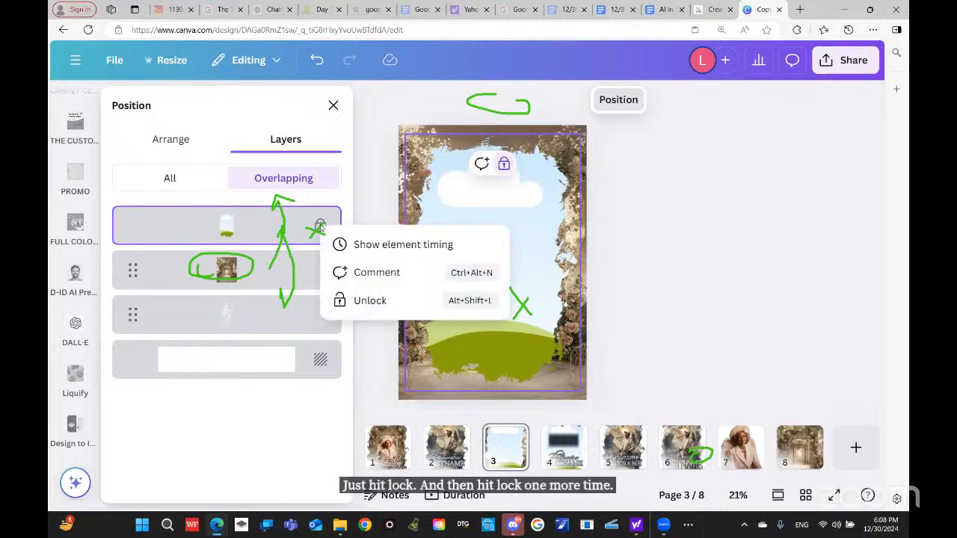
left_click(367, 302)
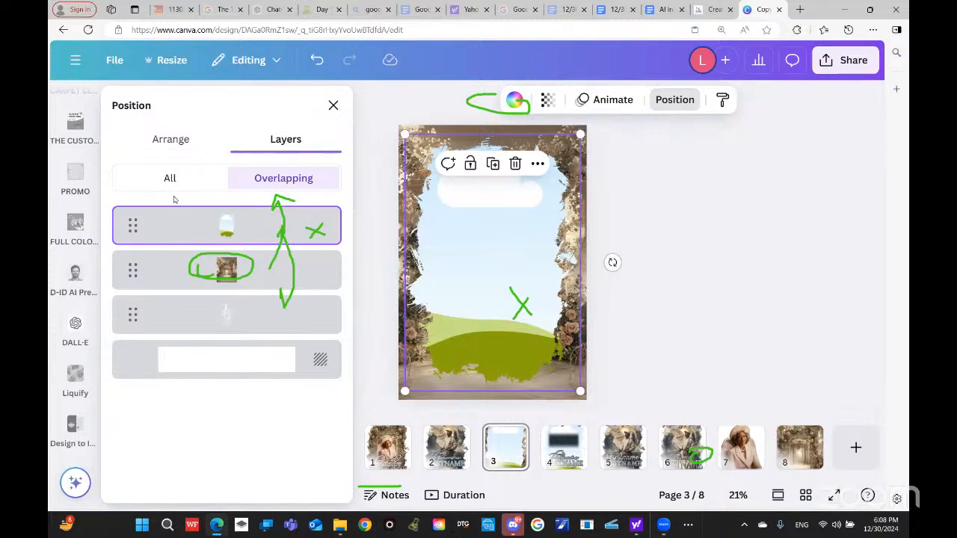
left_click_drag(176, 221, 168, 288)
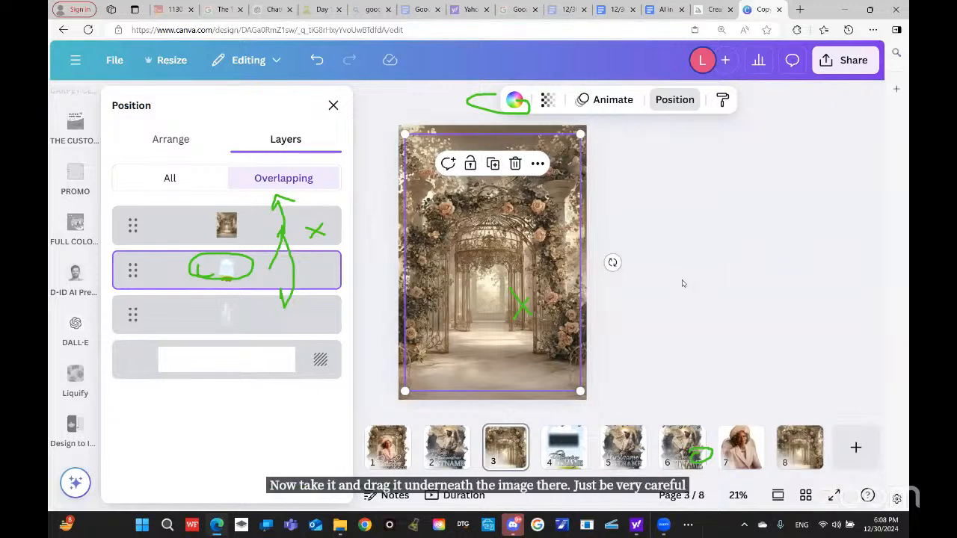
Step: Close the layer list, select the framed group, and switch to page 8
left_click(674, 218)
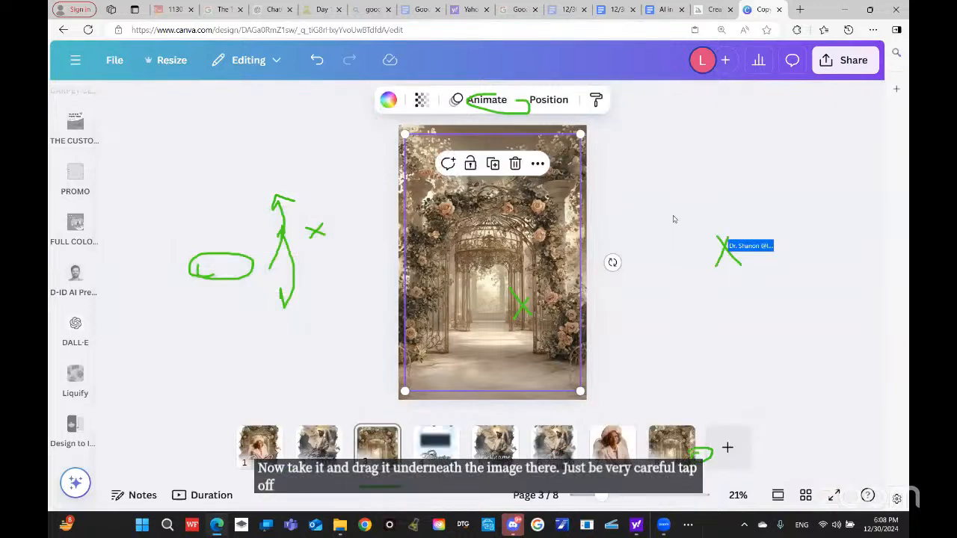
left_click(657, 194)
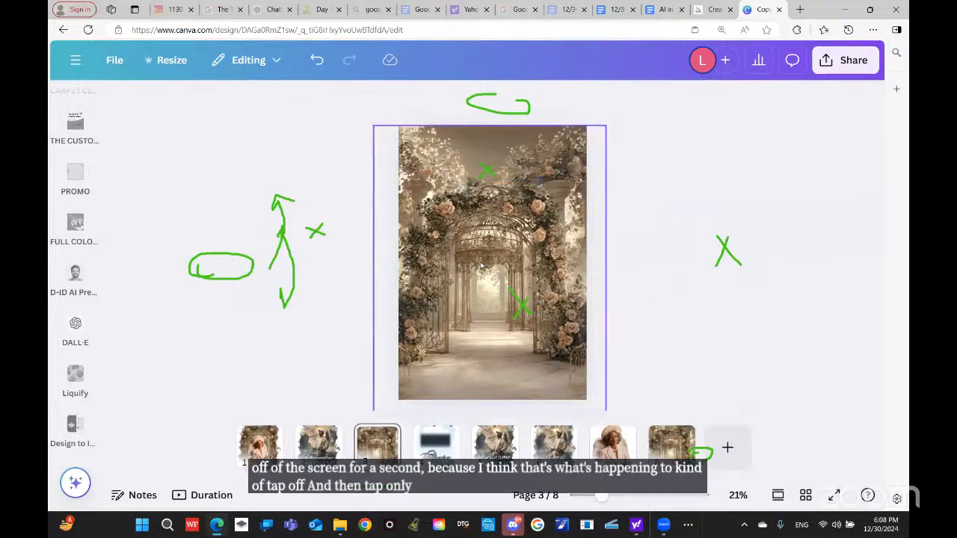
left_click(507, 277)
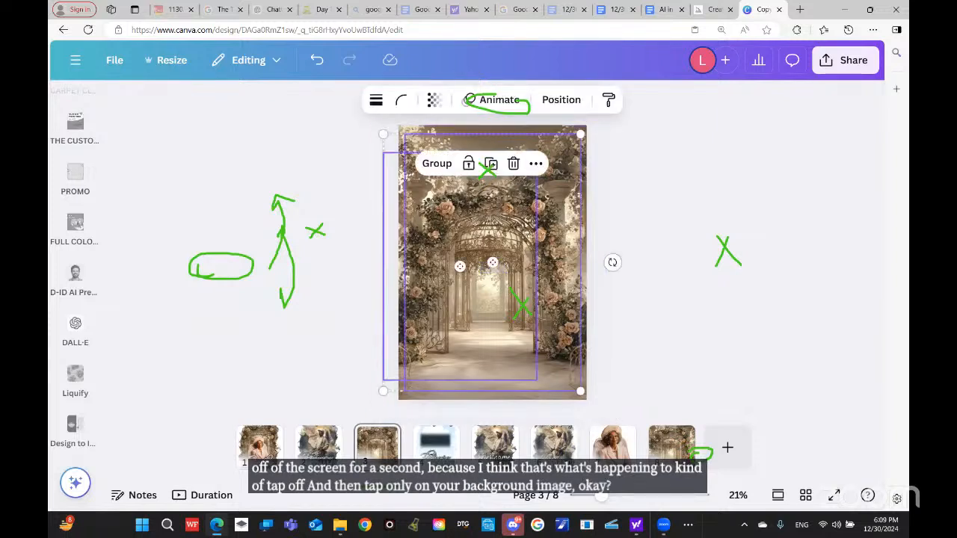
left_click(669, 449)
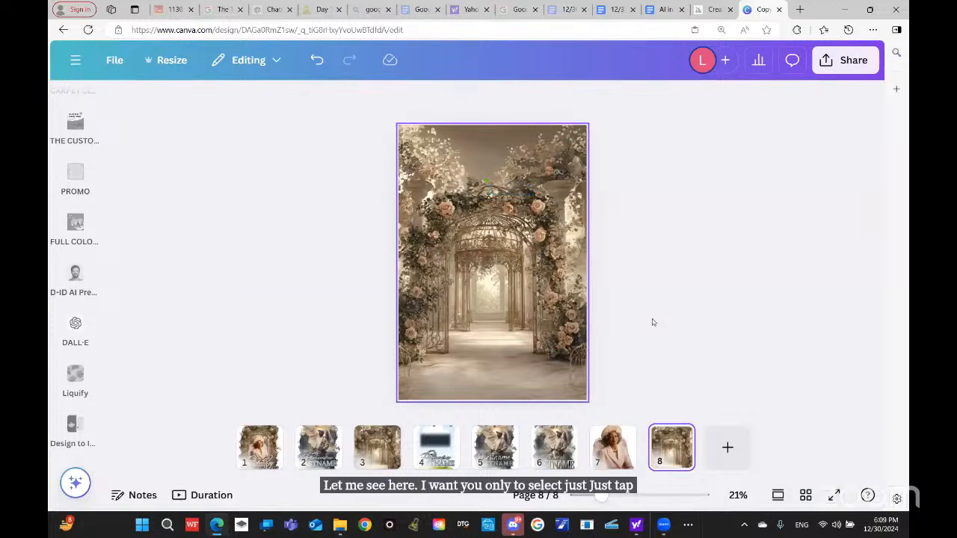
Step: Undo an accidental move of page 8's arch image, open its layers, then go to page 3
left_click(534, 268)
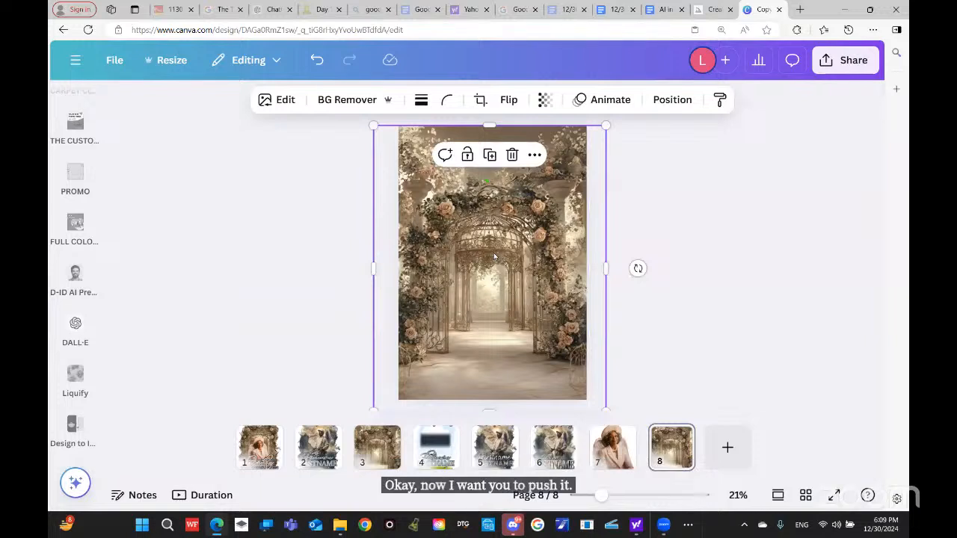
left_click_drag(493, 256, 530, 237)
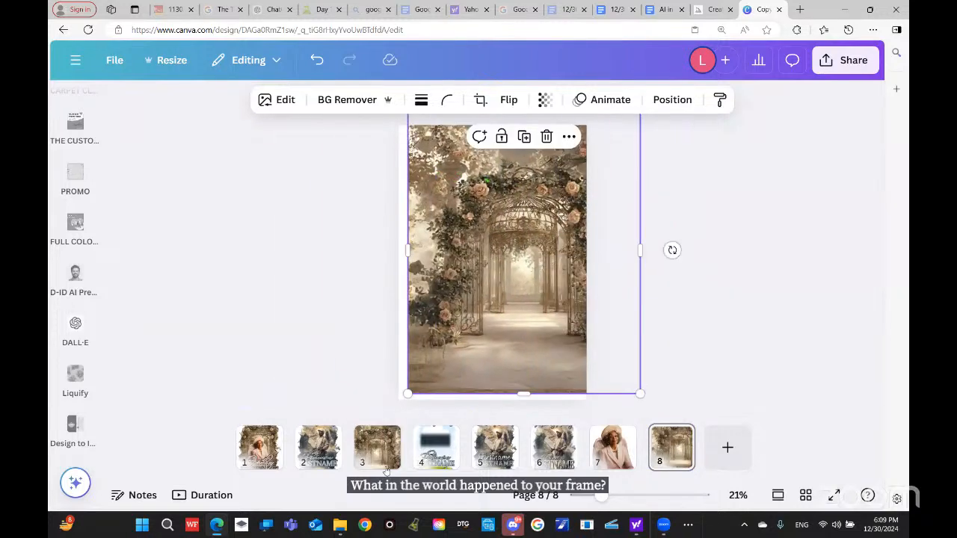
left_click(315, 61)
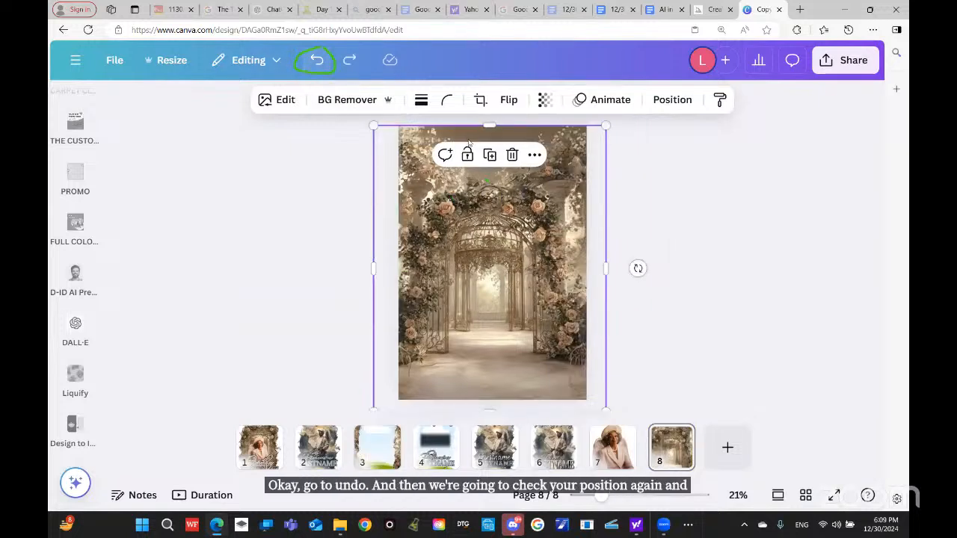
left_click(673, 101)
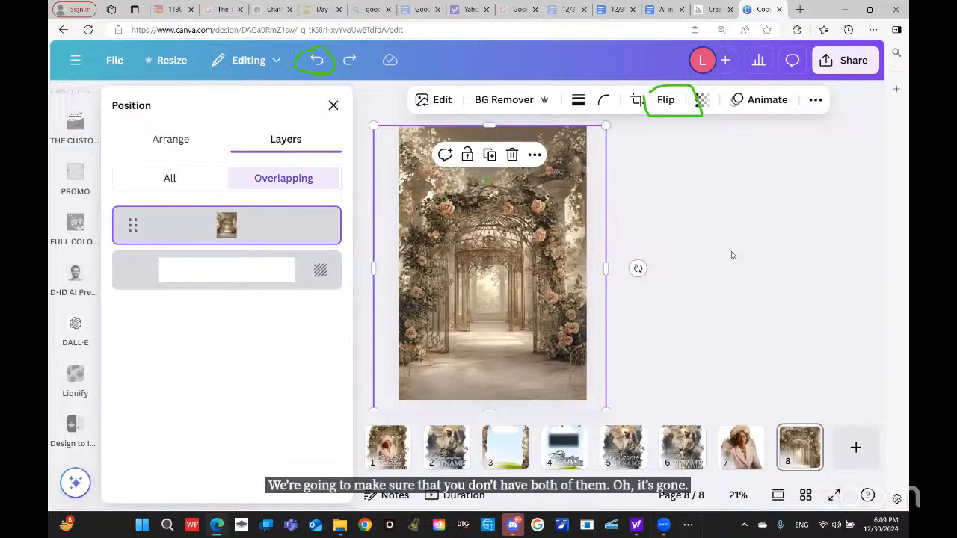
left_click(496, 449)
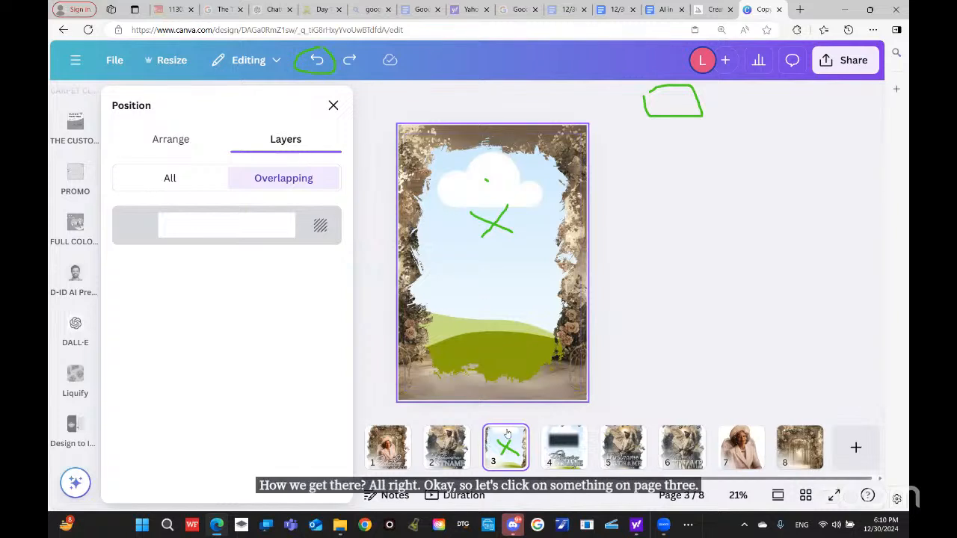
Step: Select page 3's torn-edge frame, undoing an accidental shift of it
left_click(453, 254)
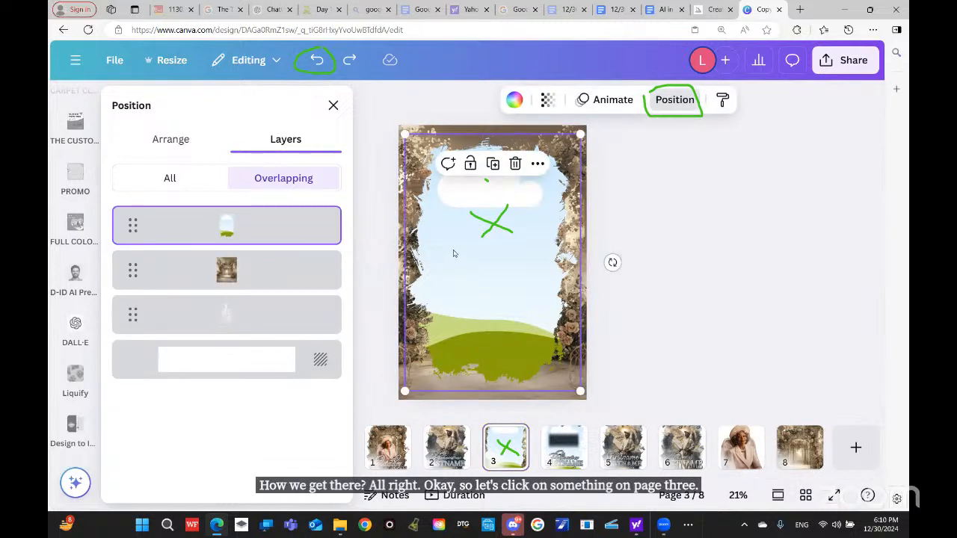
left_click_drag(453, 254, 410, 263)
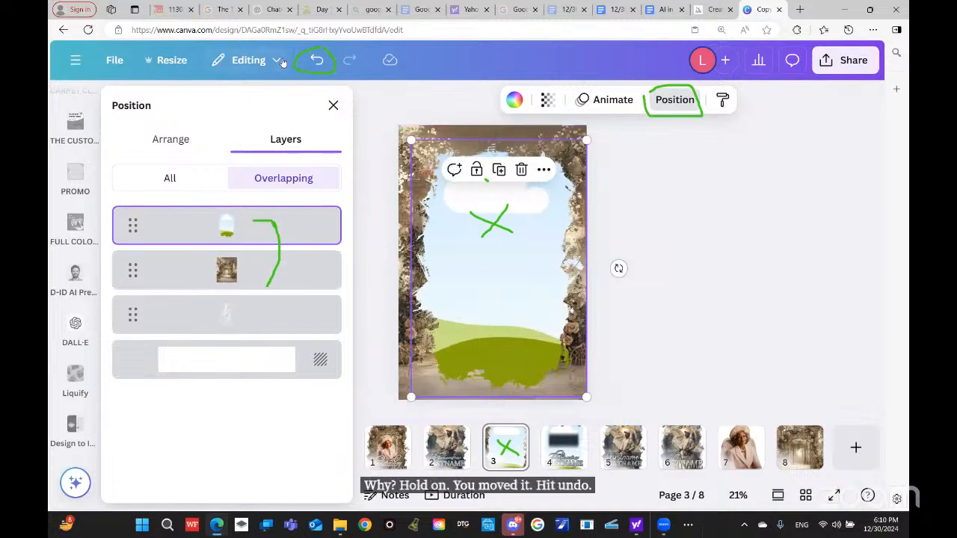
left_click(315, 60)
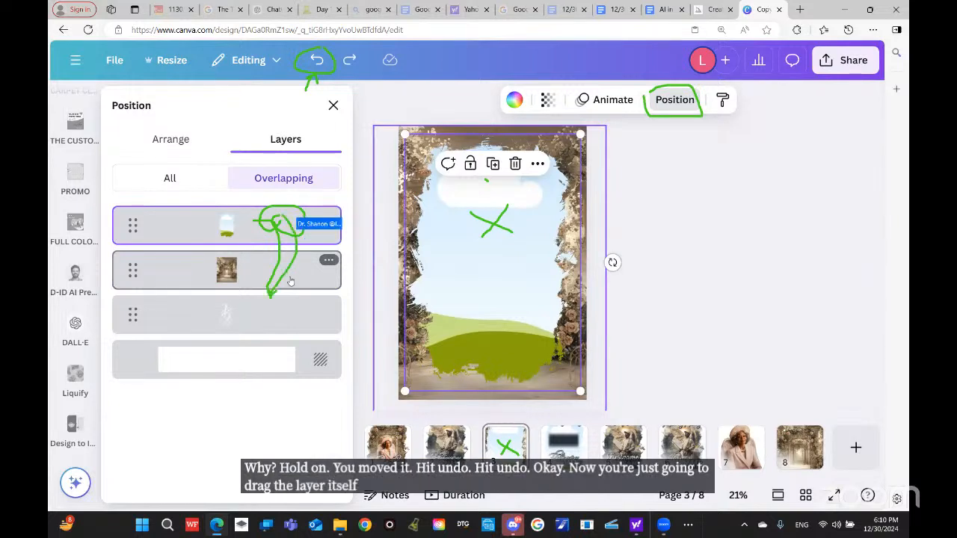
Step: Move the frame layer beneath the arch image, then drop the arch image into the frame
left_click_drag(182, 224, 181, 289)
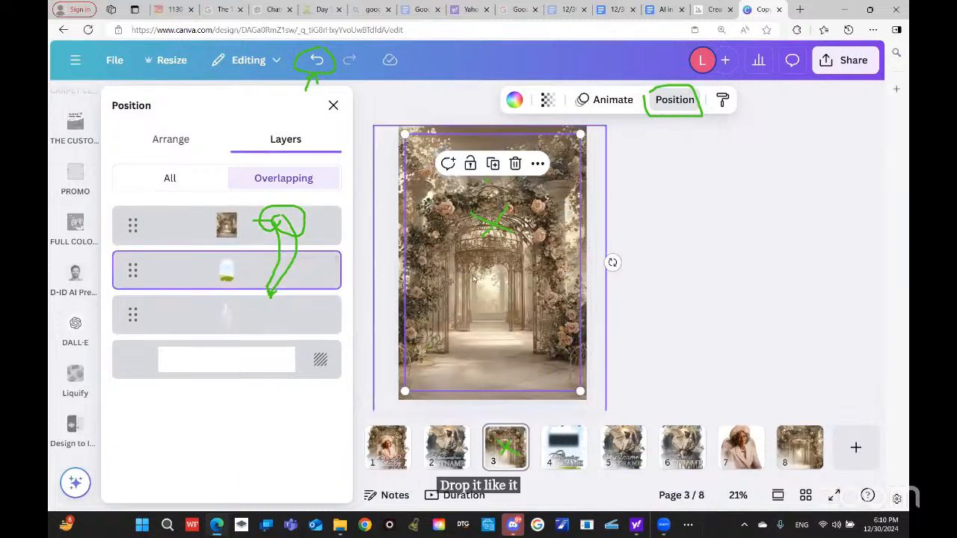
left_click_drag(201, 232, 163, 230)
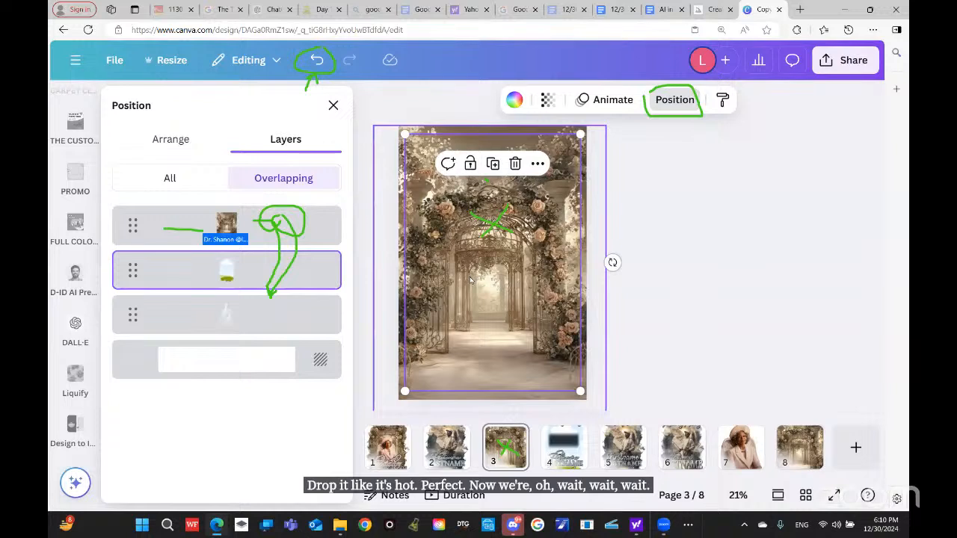
left_click(149, 224)
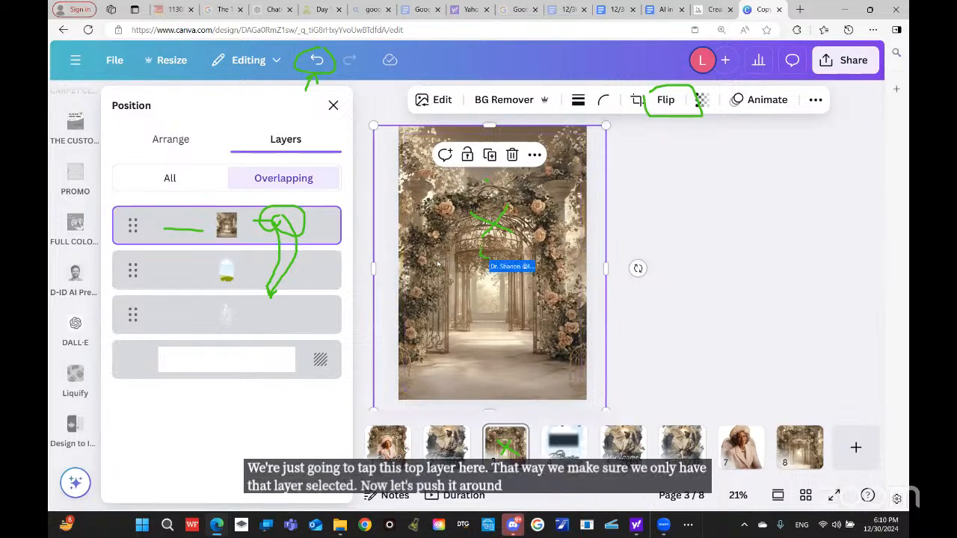
left_click_drag(438, 266, 497, 284)
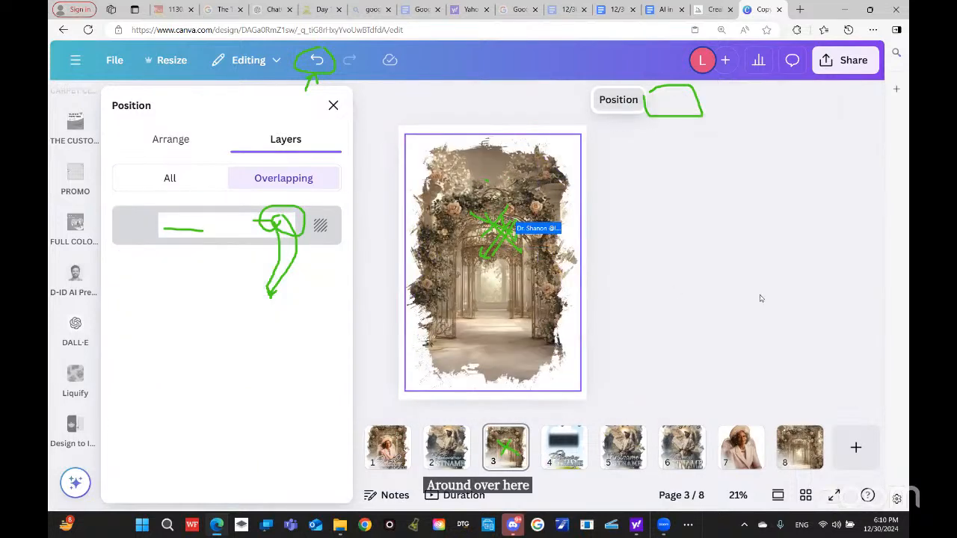
left_click(659, 284)
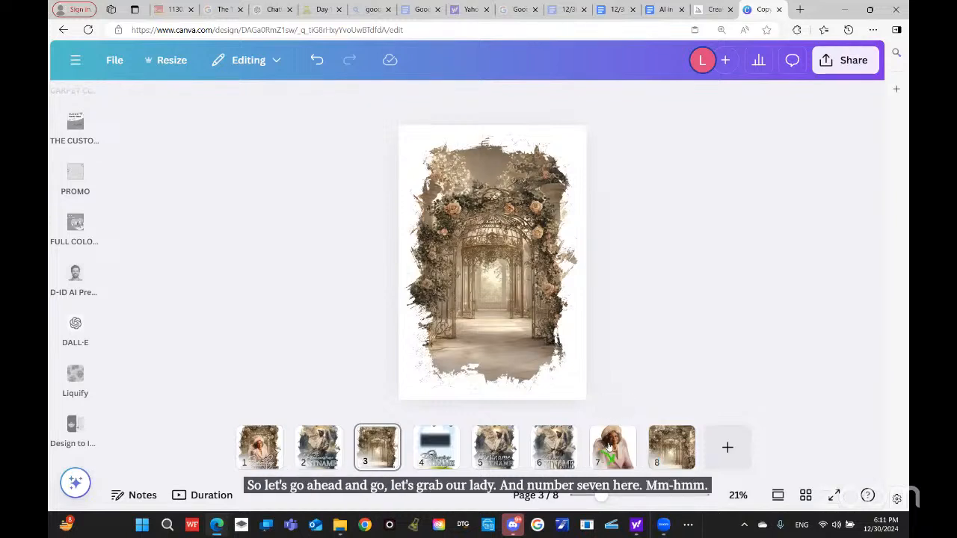
Step: Copy the lady's portrait on page 7 via its right-click menu, then return to page 3
mouse_move(609, 447)
left_mouse_down()
mouse_move(562, 391)
mouse_move(576, 422)
mouse_move(609, 449)
left_mouse_up()
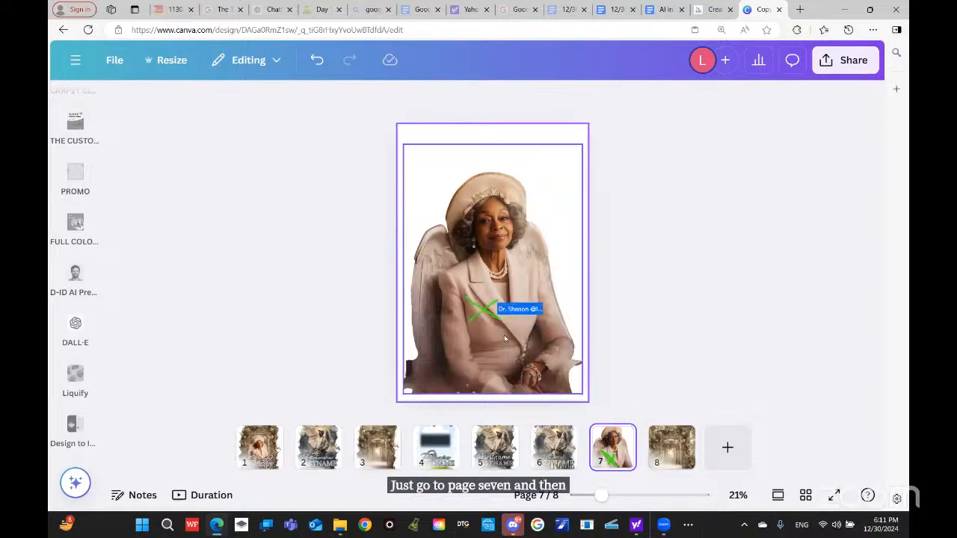
left_click(504, 338)
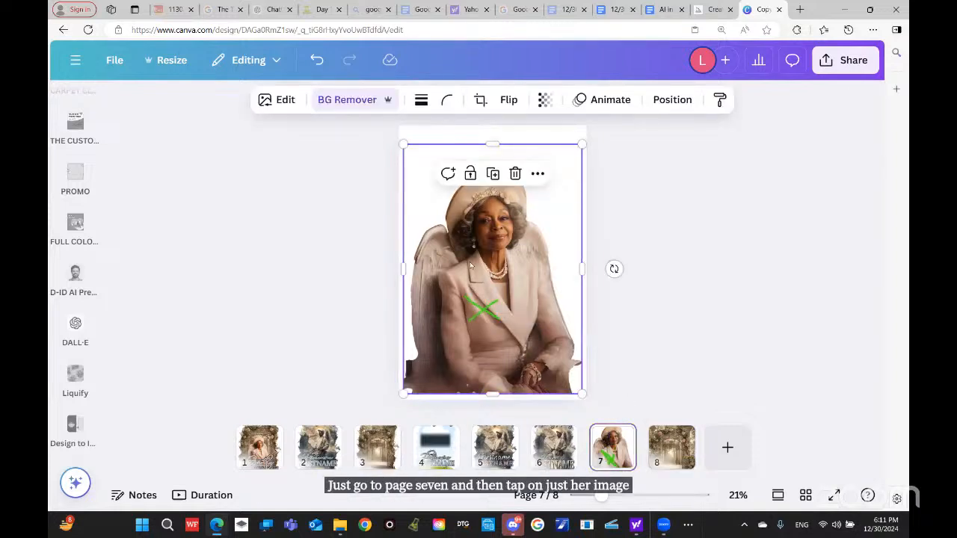
right_click(469, 263)
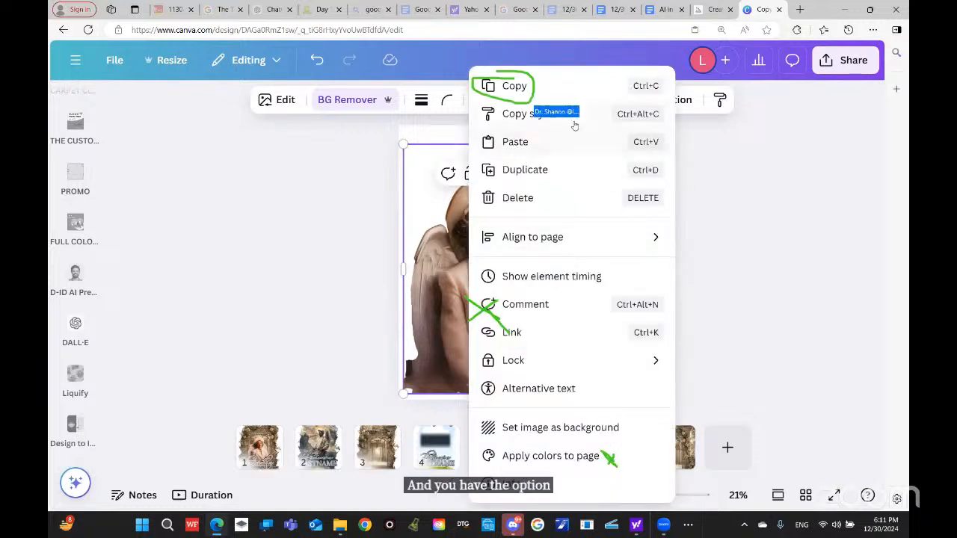
left_click(530, 85)
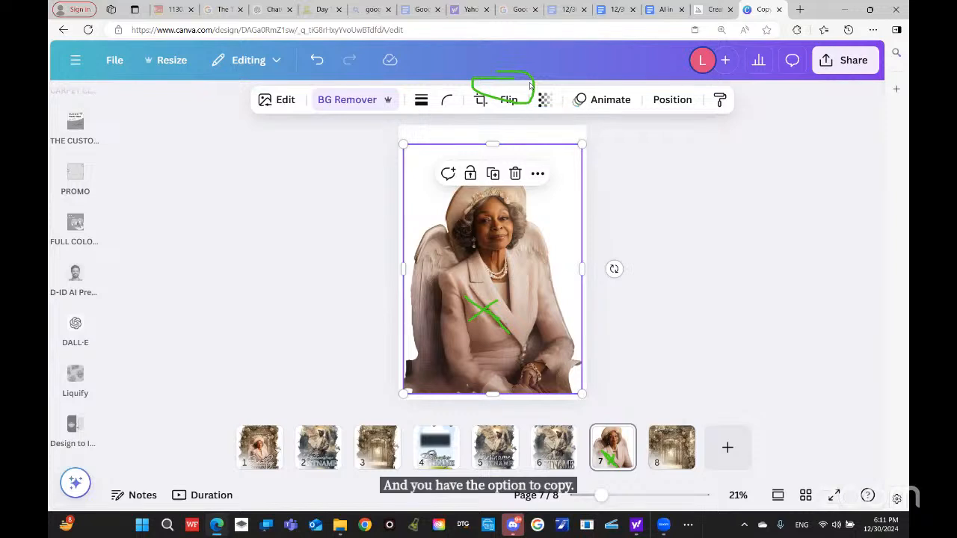
left_click(377, 446)
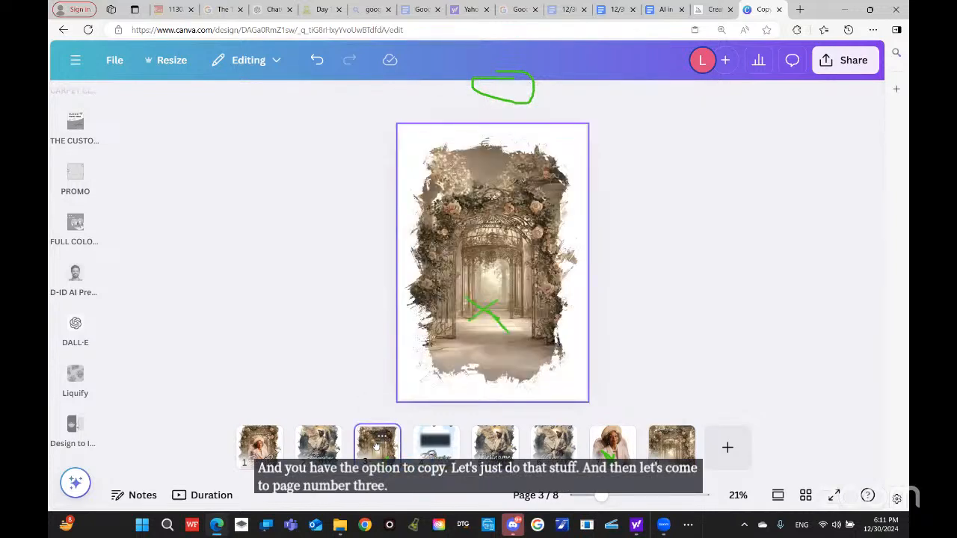
Step: Paste the angel portrait onto page 3, shrink it, and centre it in the torn-edge garden arch
right_click(487, 283)
left_click(533, 120)
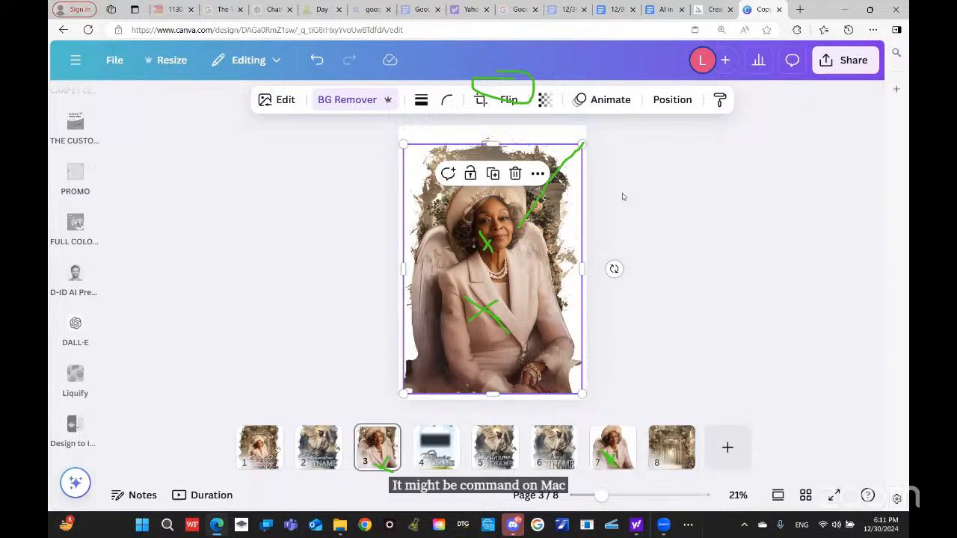
left_click_drag(582, 144, 498, 281)
left_click_drag(452, 352, 510, 303)
left_click_drag(537, 233, 518, 259)
left_click_drag(501, 308, 494, 312)
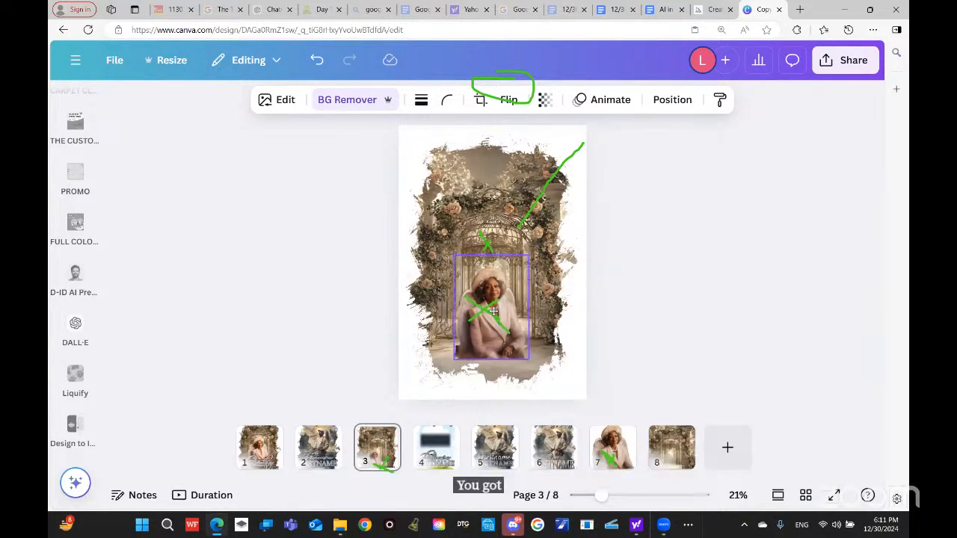
left_click(714, 308)
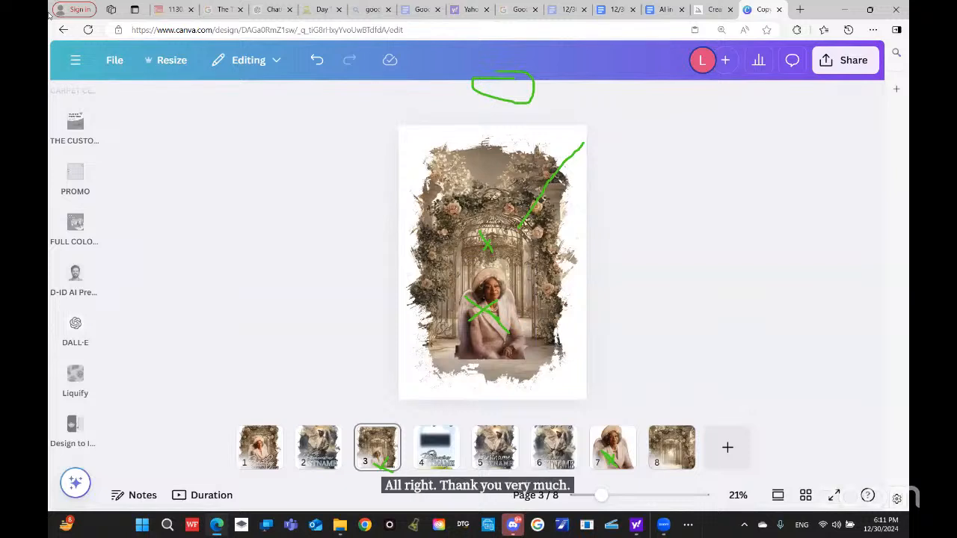
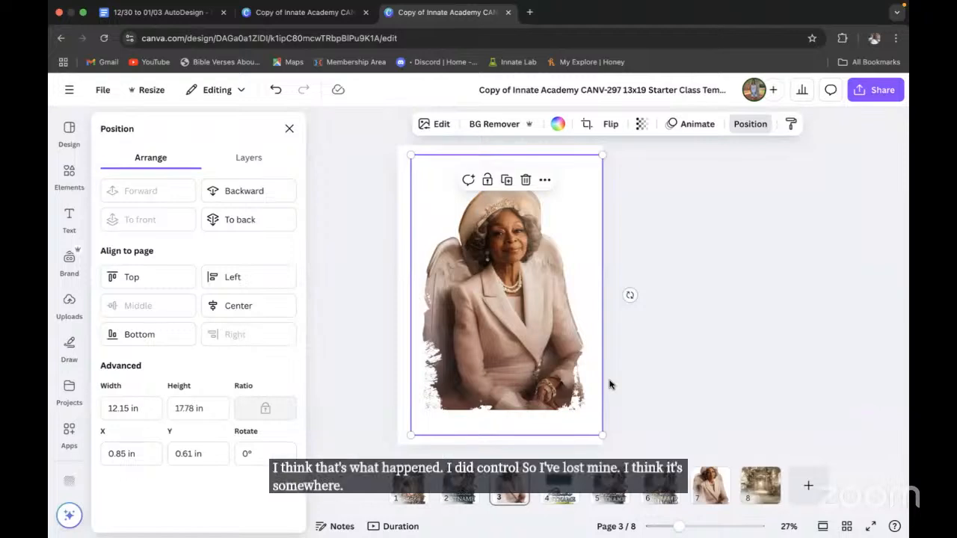
Step: Detach the portrait from its frame, then undo twice to restore the earlier portrait
right_click(517, 322)
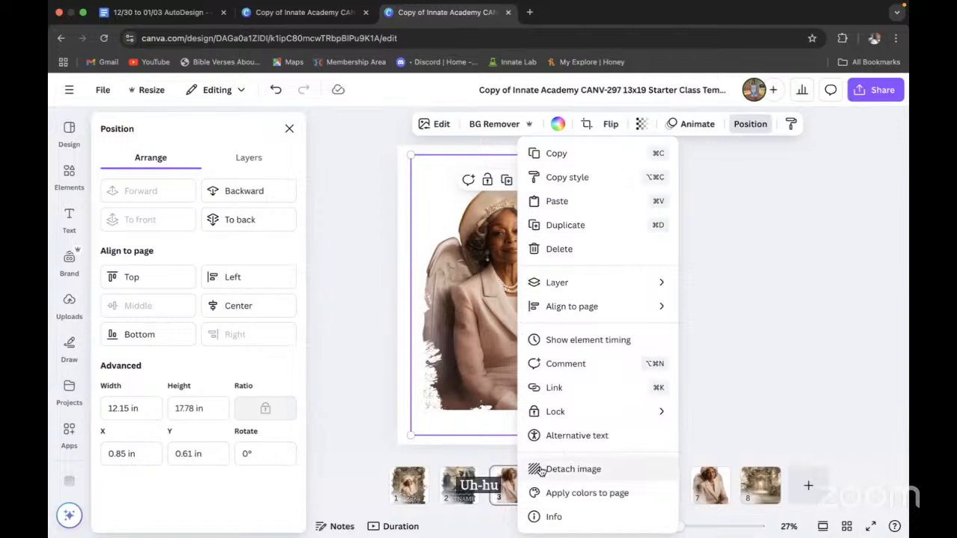
left_click(539, 470)
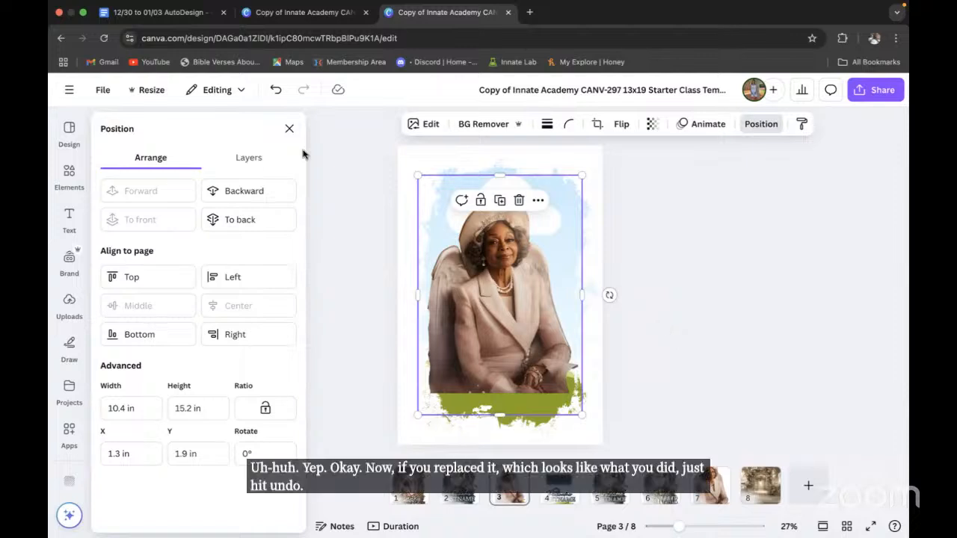
left_click(276, 91)
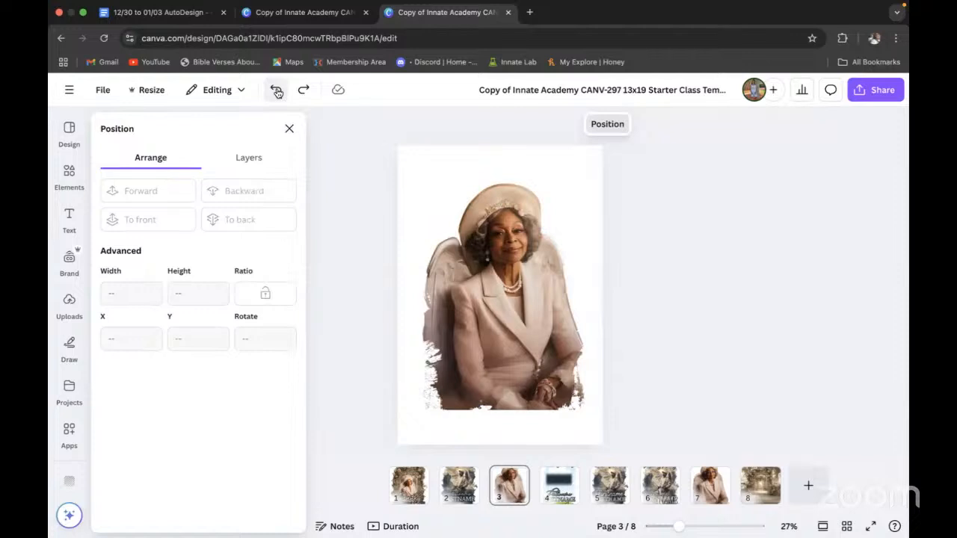
left_click(276, 90)
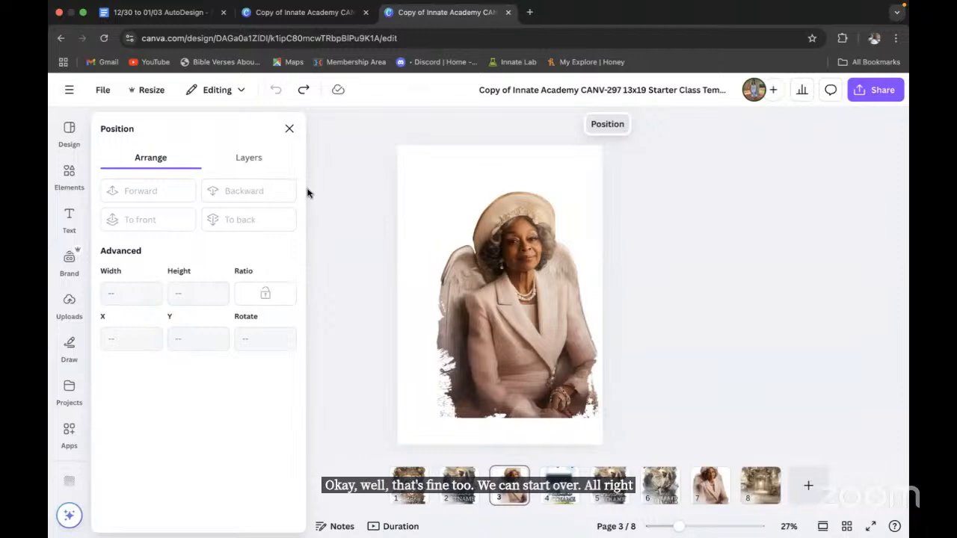
Step: Detach the portrait again, then copy page 8's floral arch image and paste it onto page 3
right_click(522, 305)
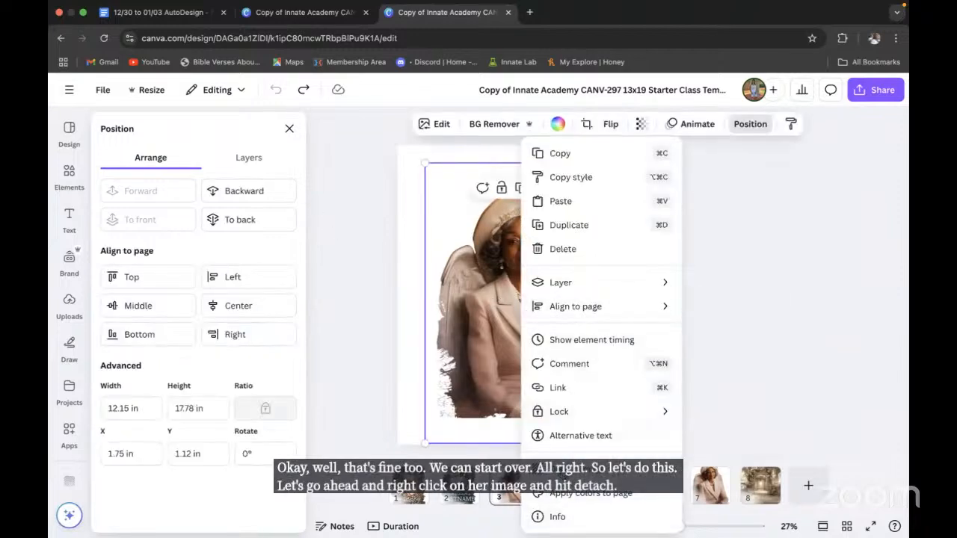
left_click(575, 469)
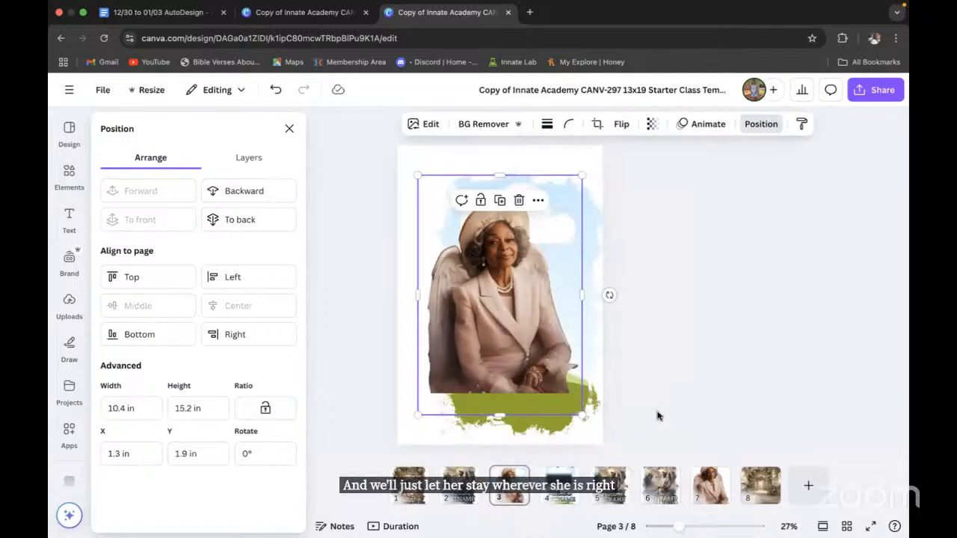
left_click(759, 486)
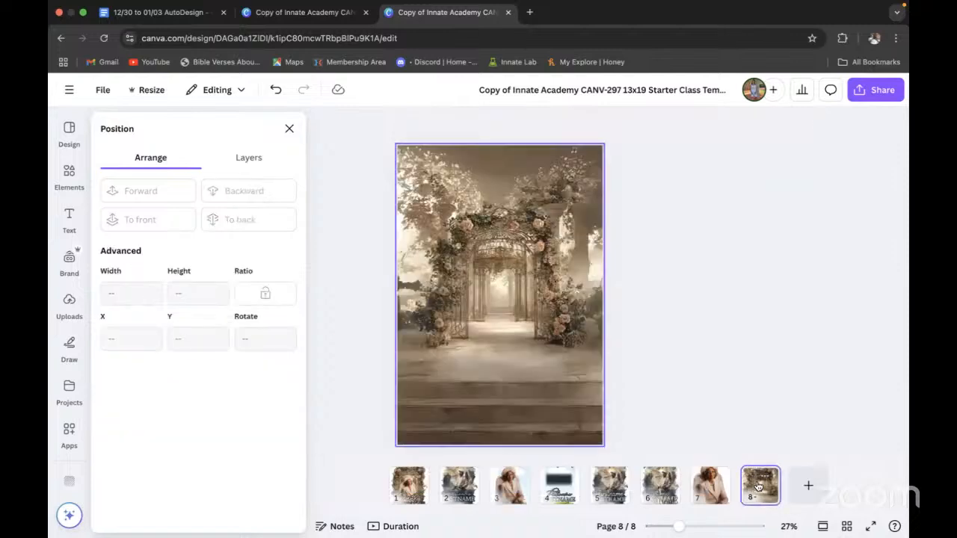
right_click(529, 337)
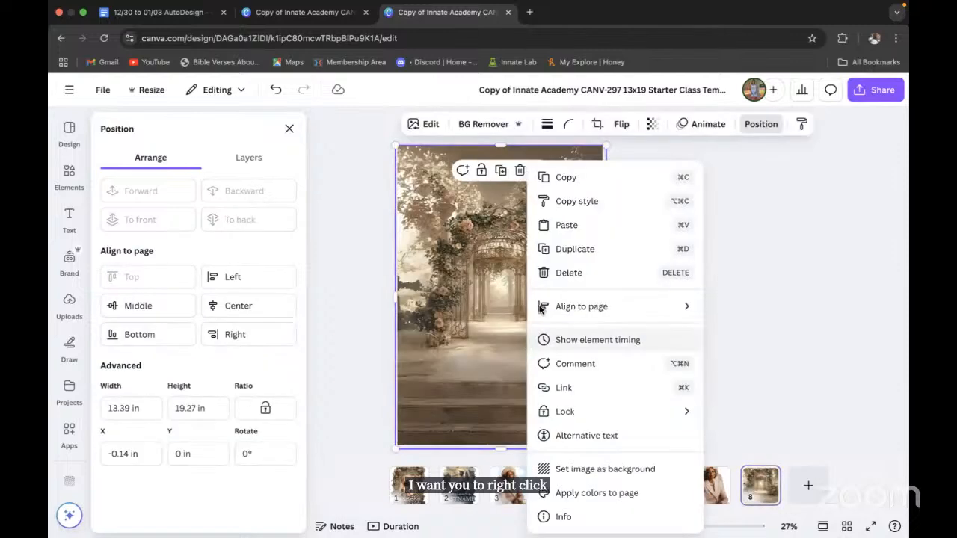
left_click(566, 178)
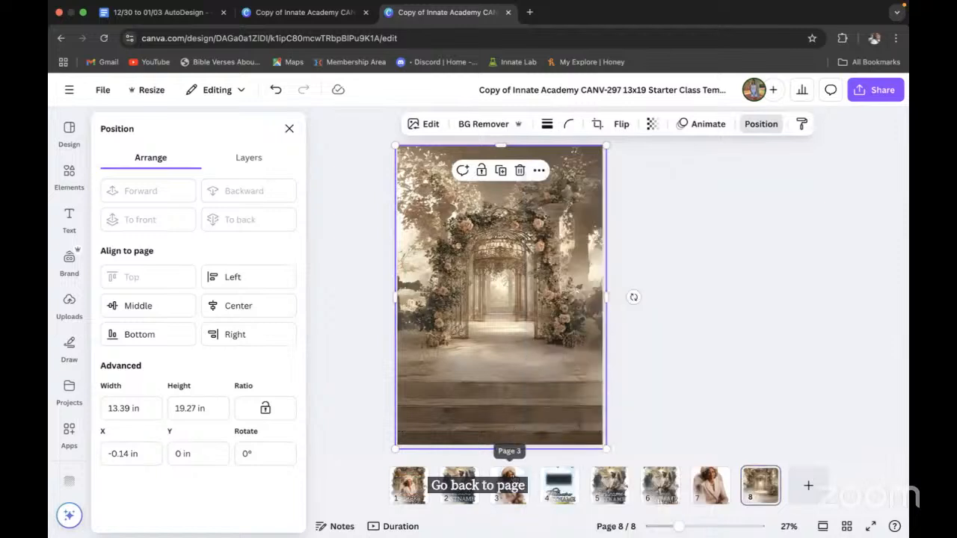
right_click(509, 483)
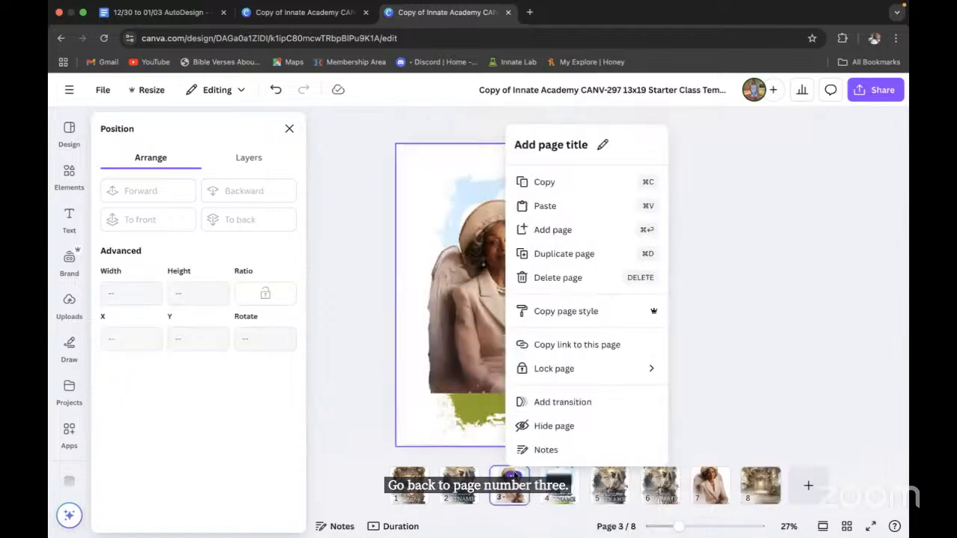
left_click(550, 209)
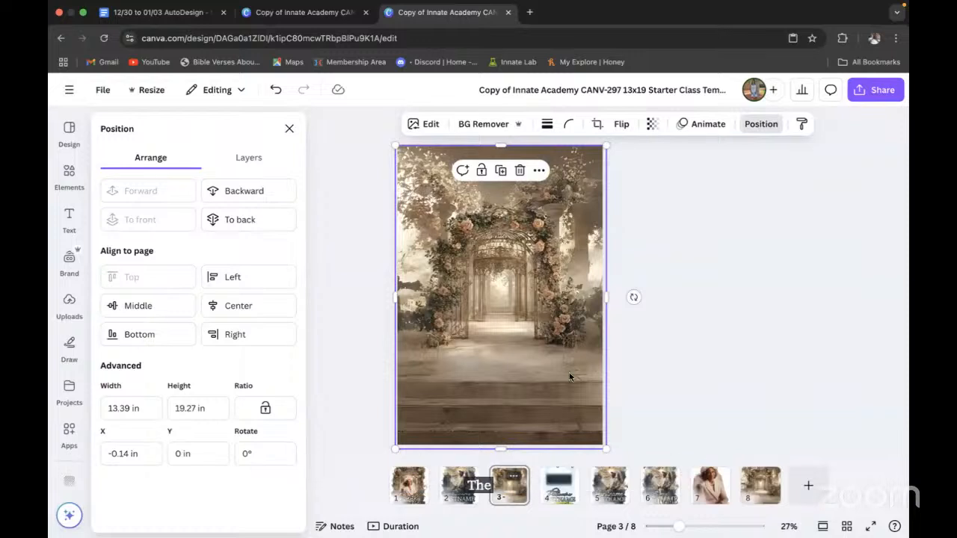
Step: Drag the floral arch image down into the lower half of page 3
mouse_move(506, 338)
left_mouse_down()
mouse_move(508, 370)
mouse_move(489, 372)
mouse_move(526, 326)
mouse_move(533, 375)
mouse_move(534, 402)
mouse_move(498, 414)
mouse_move(513, 436)
mouse_move(513, 359)
mouse_move(535, 360)
mouse_move(535, 387)
mouse_move(521, 397)
mouse_move(534, 363)
mouse_move(535, 350)
mouse_move(521, 349)
left_mouse_up()
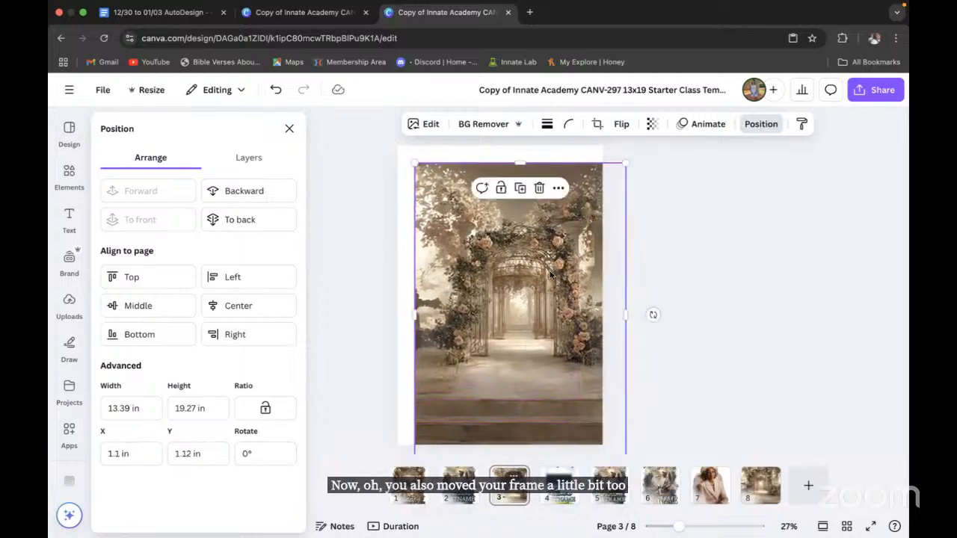
left_click_drag(544, 283, 538, 326)
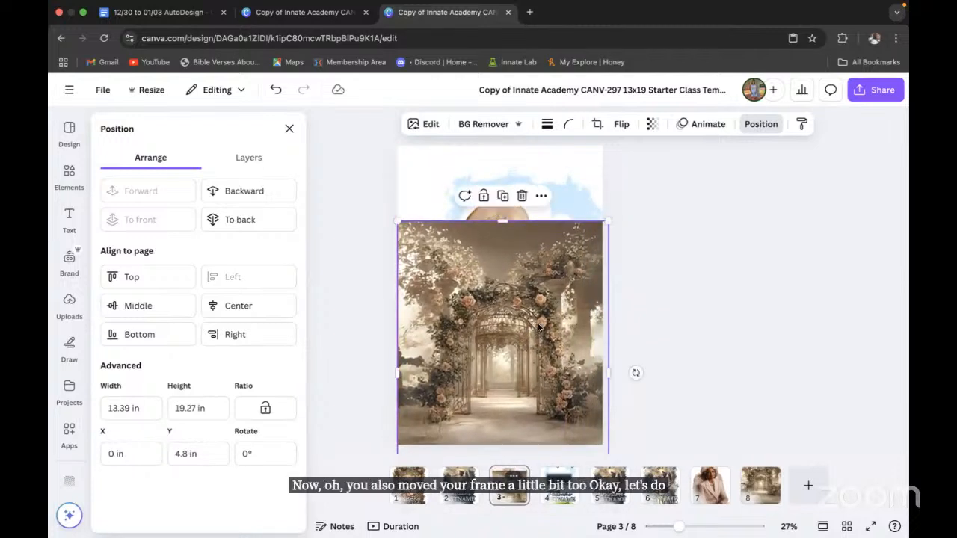
left_click(761, 124)
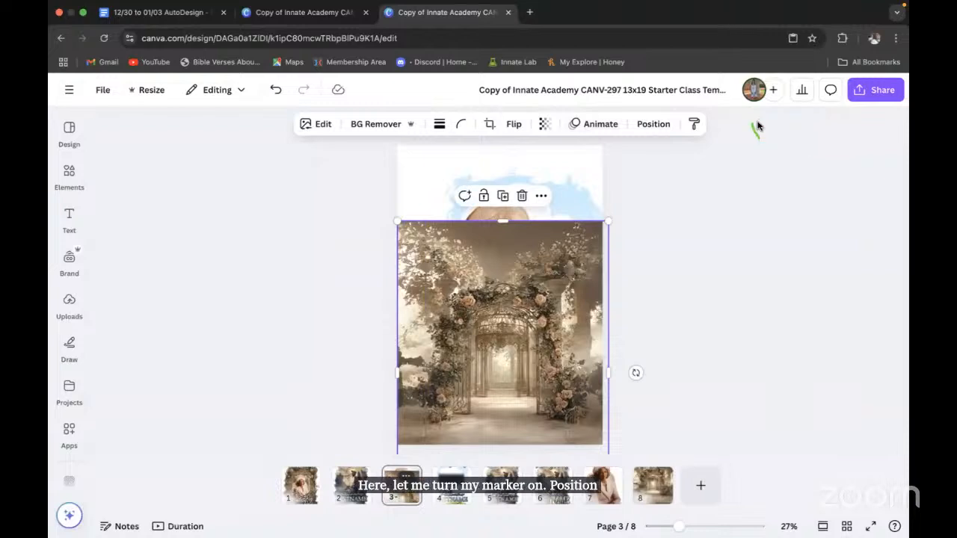
Step: In the Layers list, move the portrait layer directly below the torn-edge frame
left_click(658, 127)
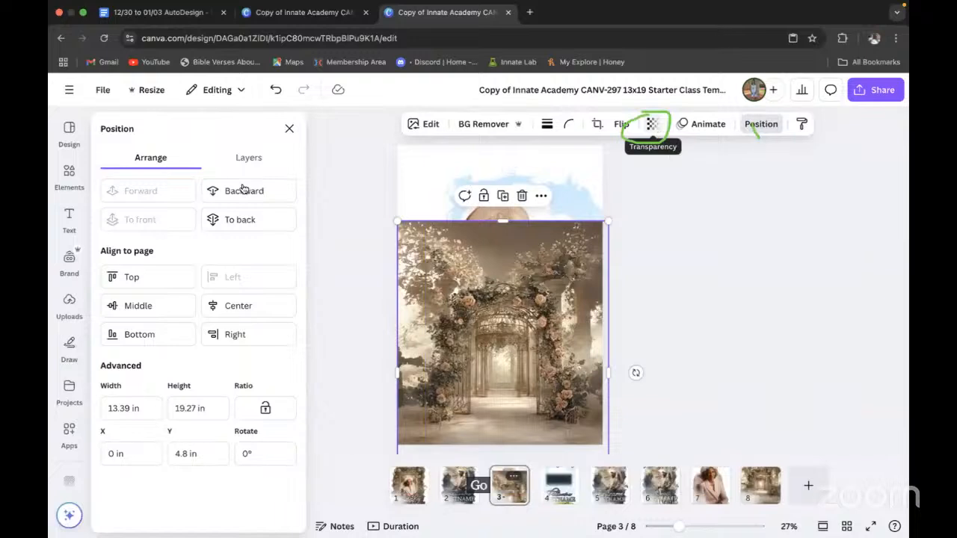
left_click(249, 159)
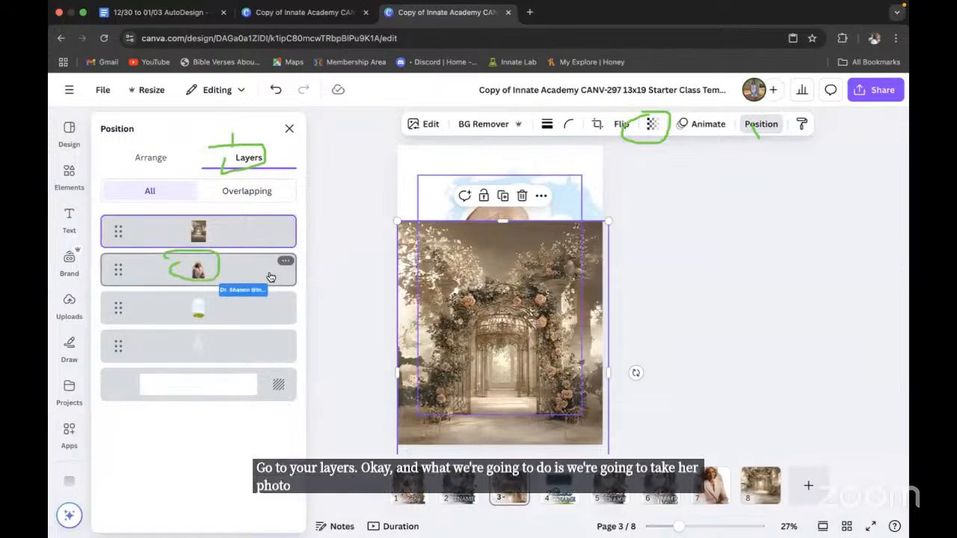
left_click_drag(261, 277, 251, 425)
left_click_drag(260, 277, 259, 337)
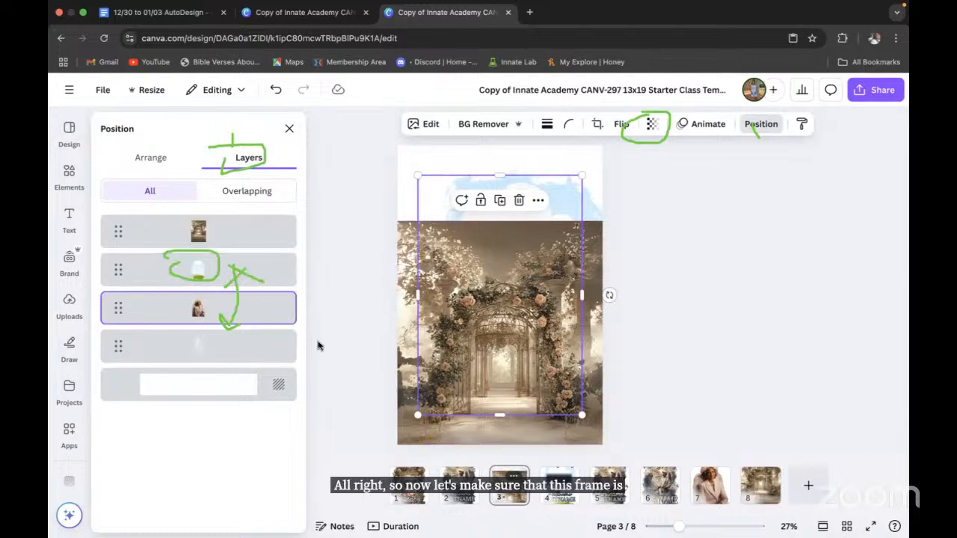
Step: Centre the torn-edge frame on the page, both middle and centre
left_click(267, 268)
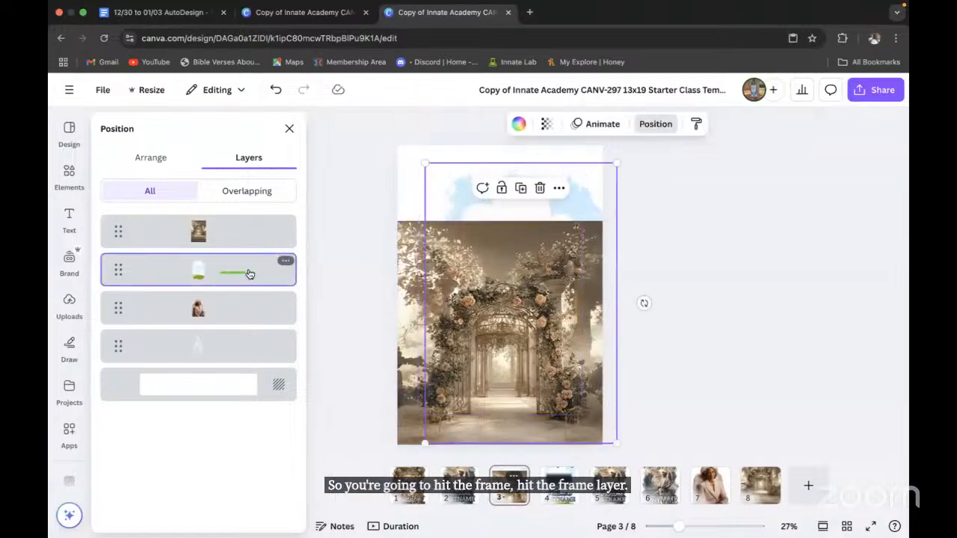
left_click(164, 158)
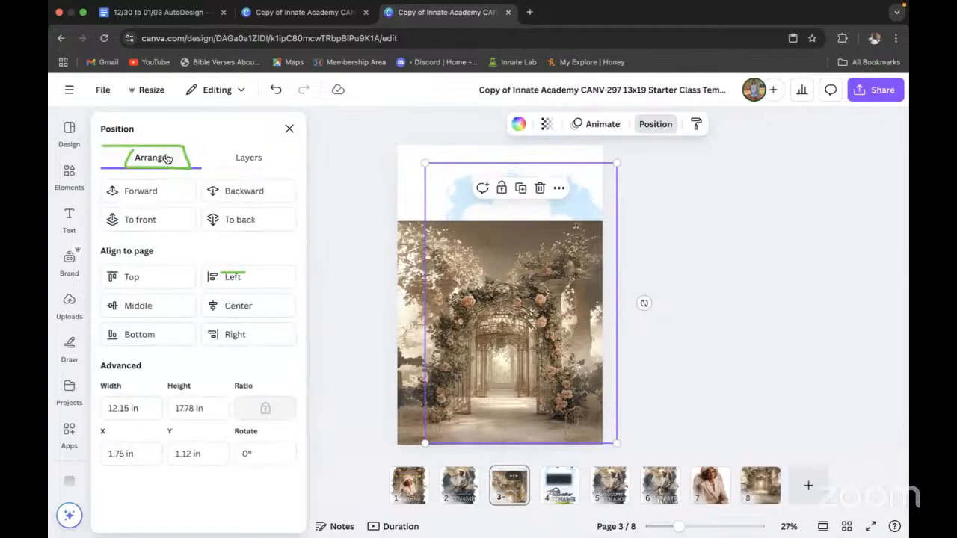
left_click(152, 311)
left_click(257, 312)
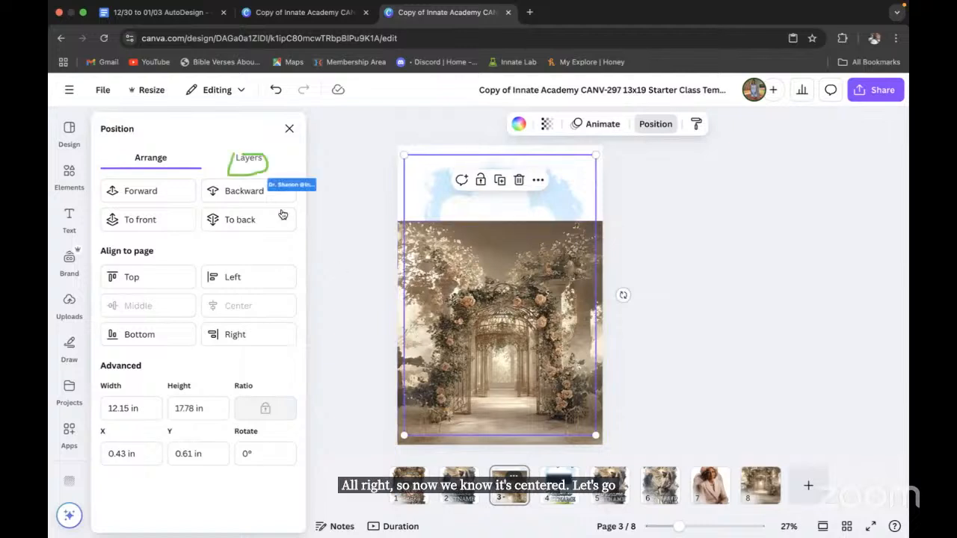
Step: Drop the floral arch image into the torn-edge frame and move the portrait layer above it
left_click(251, 160)
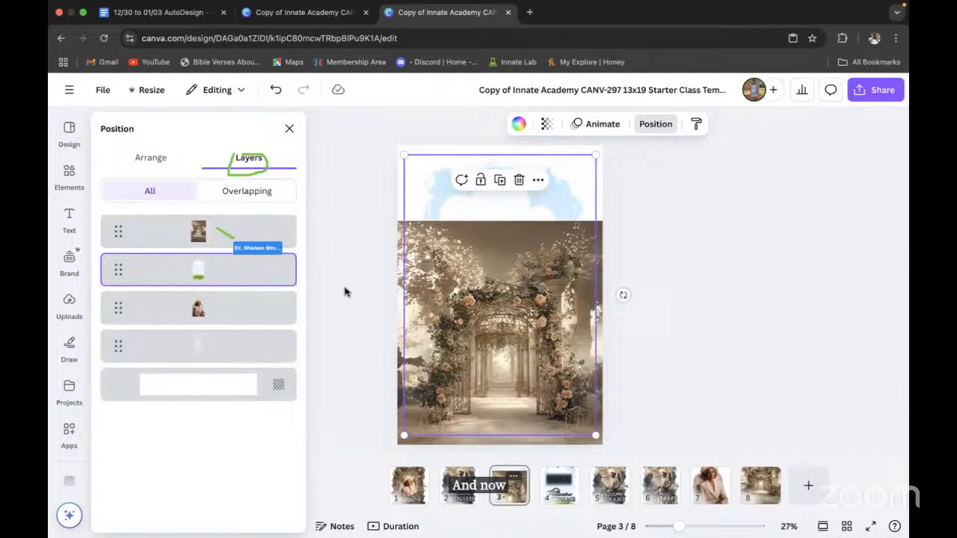
left_click(282, 235)
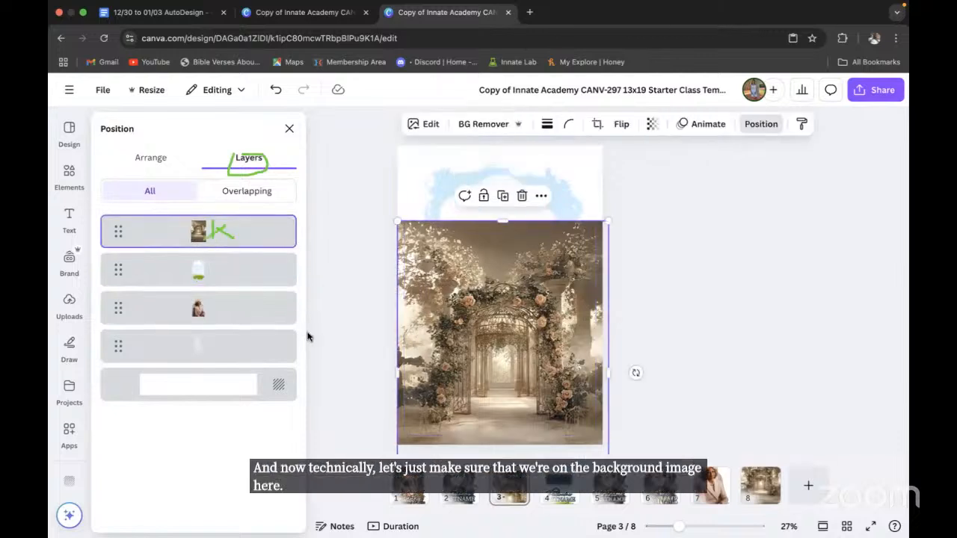
left_click_drag(495, 344, 493, 321)
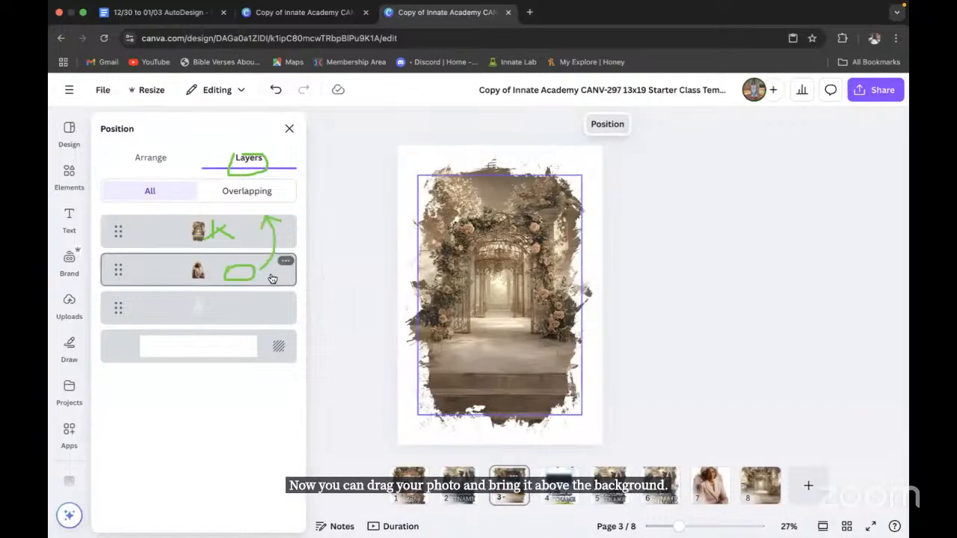
mouse_move(272, 277)
left_mouse_down()
mouse_move(269, 208)
mouse_move(265, 270)
left_mouse_up()
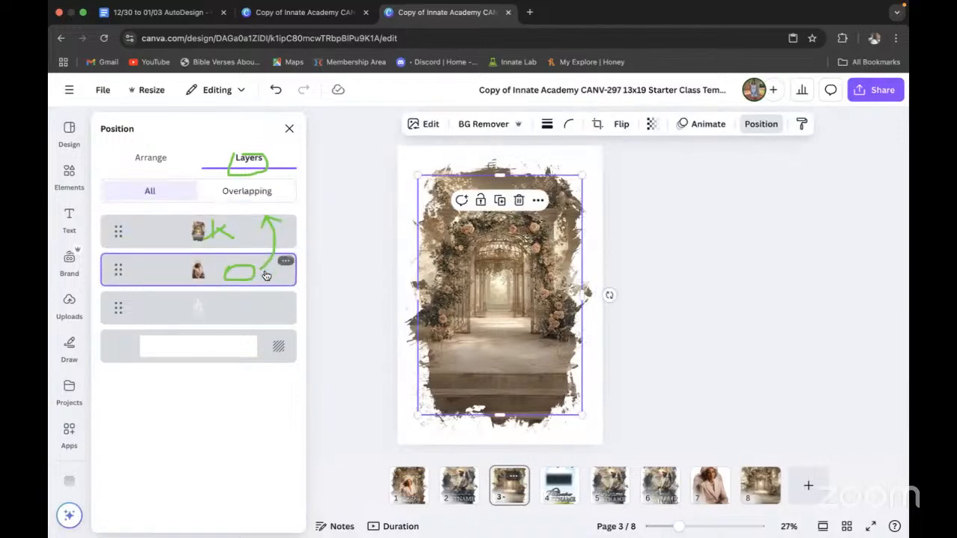
left_click_drag(262, 207, 266, 202)
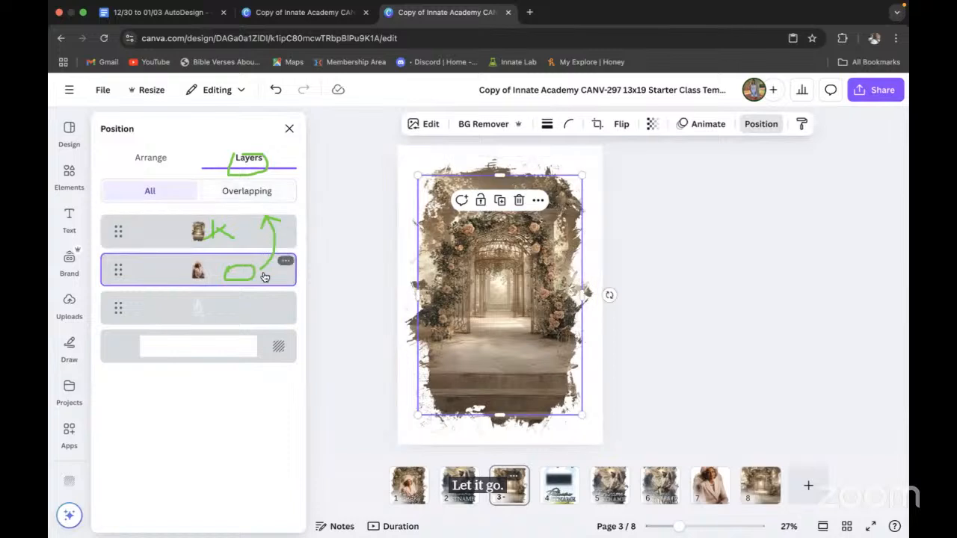
left_click_drag(261, 247, 262, 292)
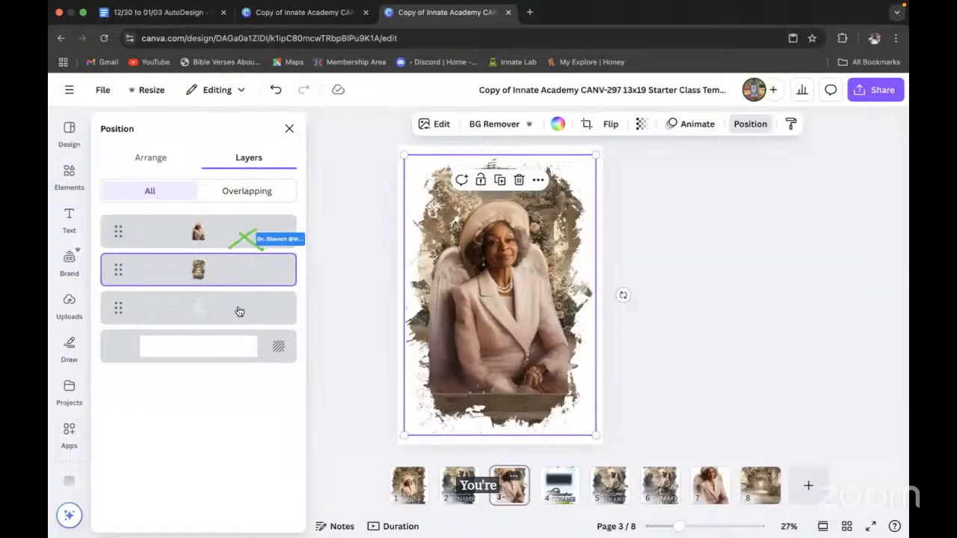
Step: Lock the torn floral frame layer in place
left_click(220, 230)
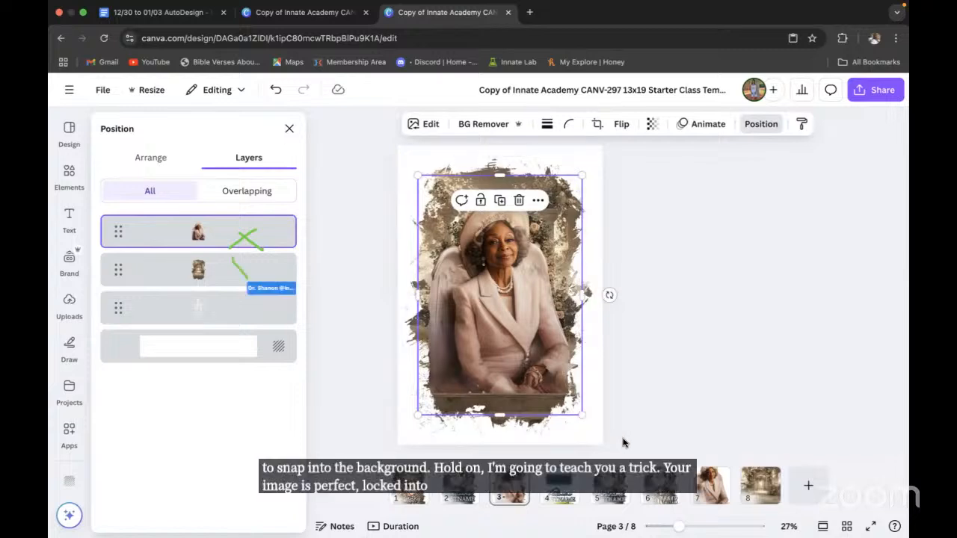
right_click(230, 277)
mouse_move(231, 277)
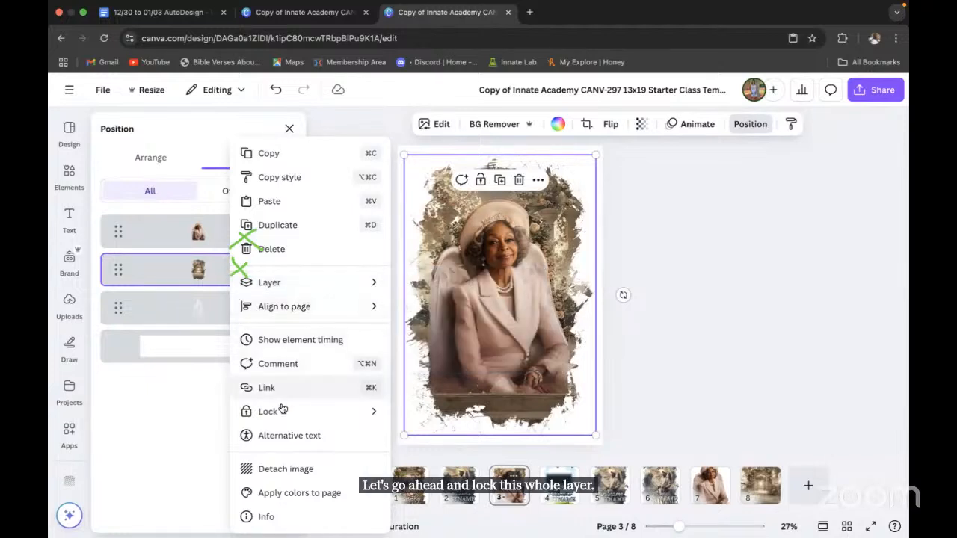
mouse_move(282, 411)
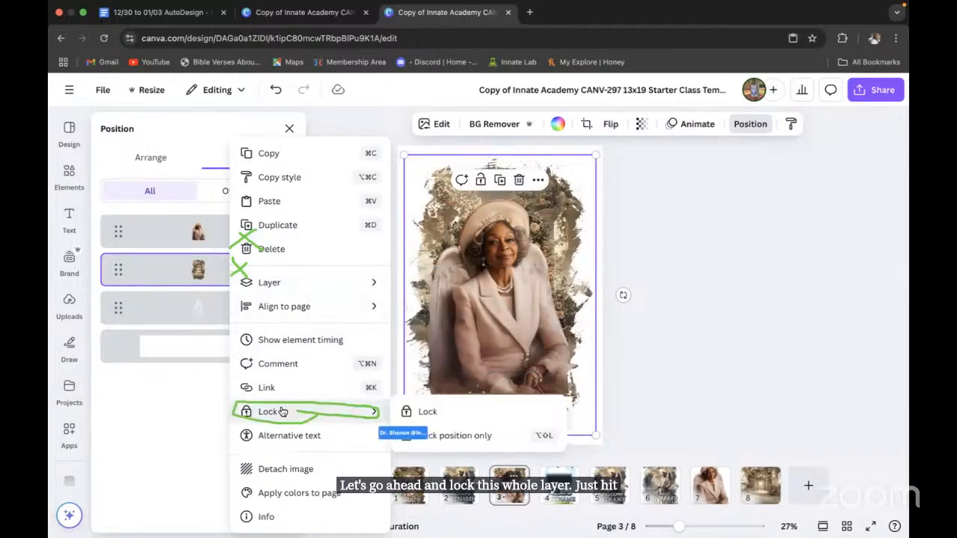
left_click(428, 414)
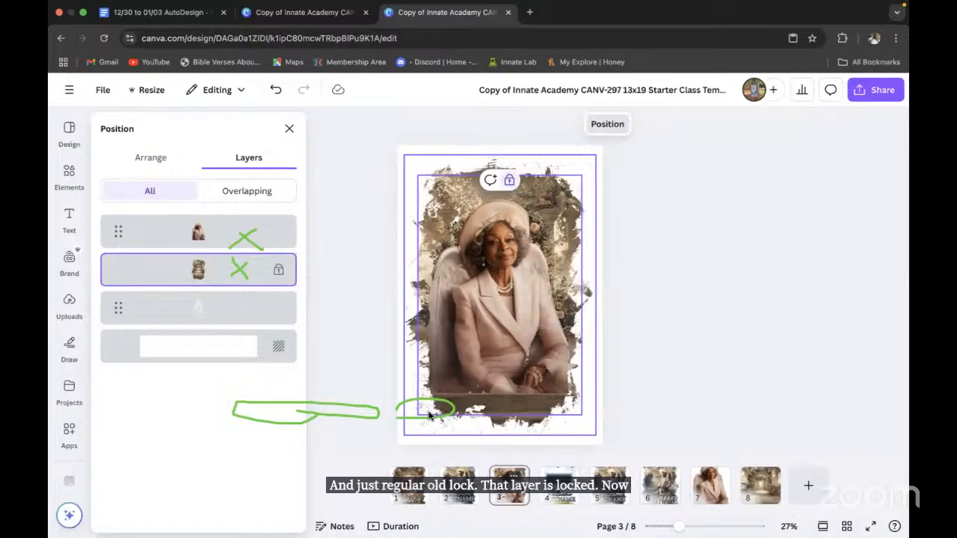
Step: Shrink the portrait slightly and move it lower inside the frame
left_click(579, 412)
left_click_drag(580, 413, 537, 349)
left_click_drag(486, 308, 516, 366)
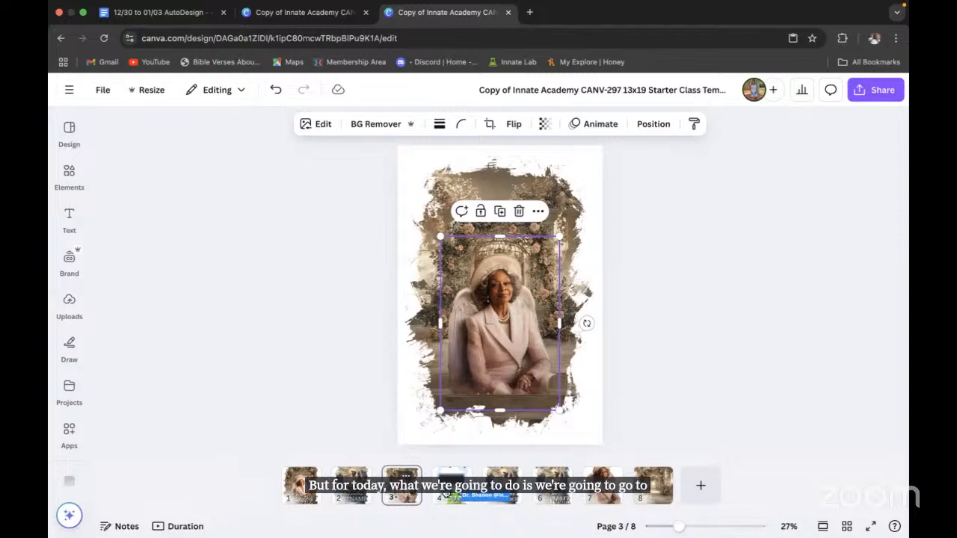
Step: On page 4, undo the accidental change and copy the fuzzy fade rectangle
left_click(452, 484)
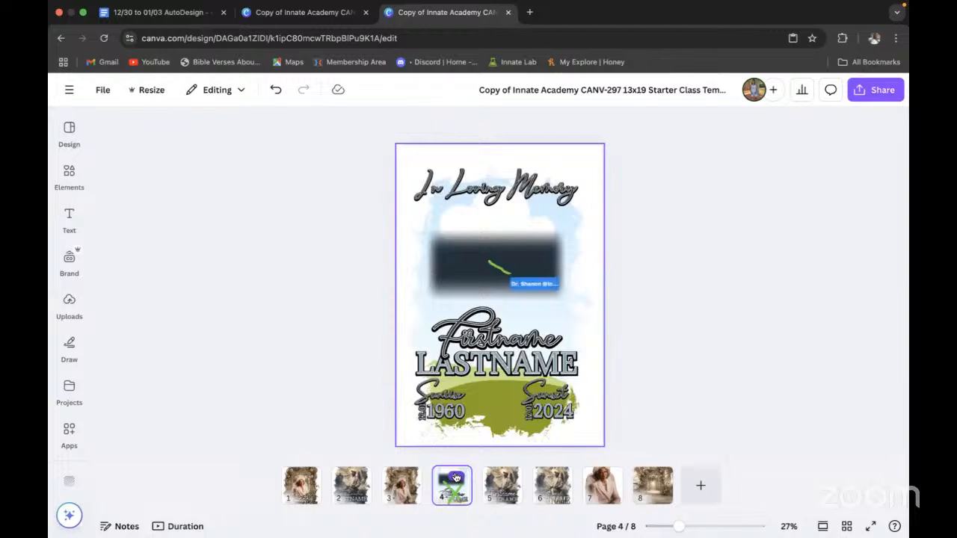
left_click(491, 268)
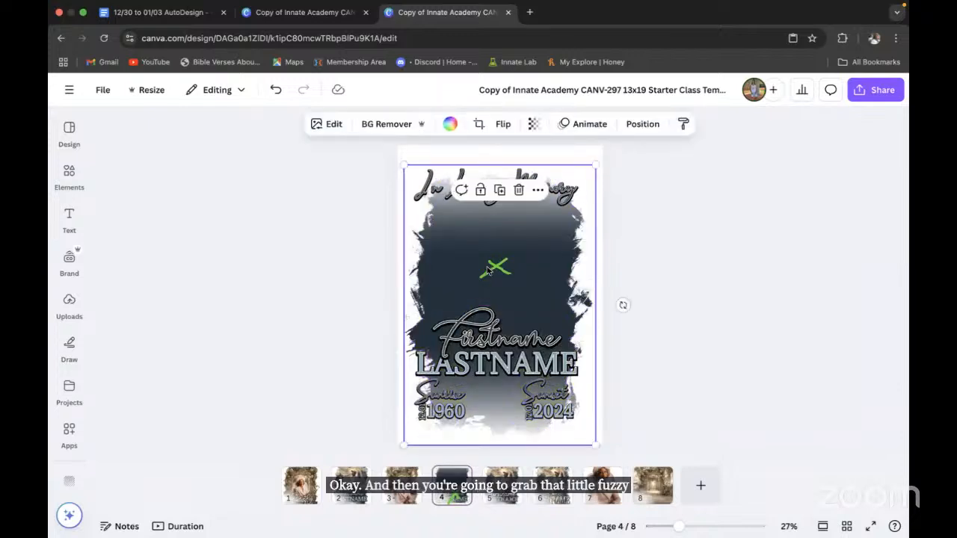
left_click(277, 90)
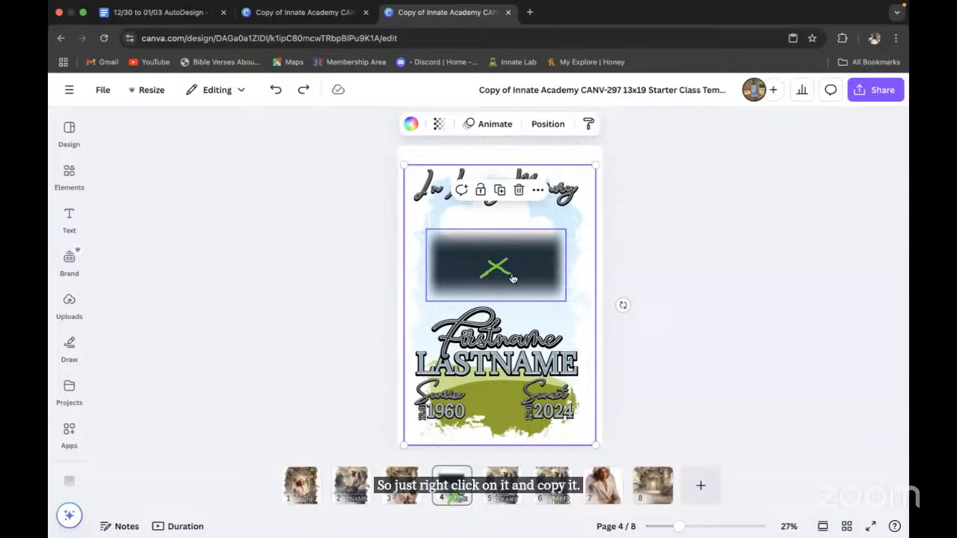
right_click(559, 155)
left_click(553, 153)
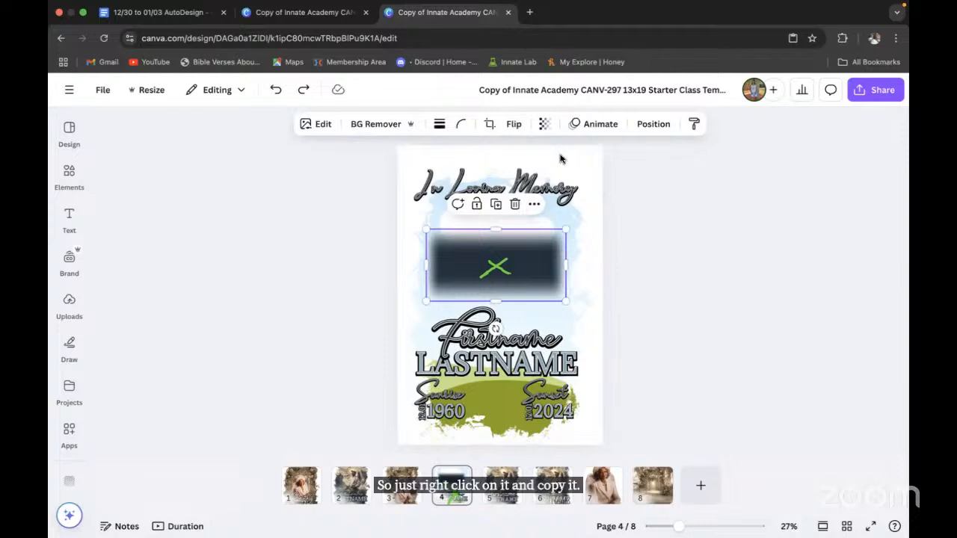
Step: Paste the fuzzy fade rectangle onto the page 3 portrait design
left_click(399, 496)
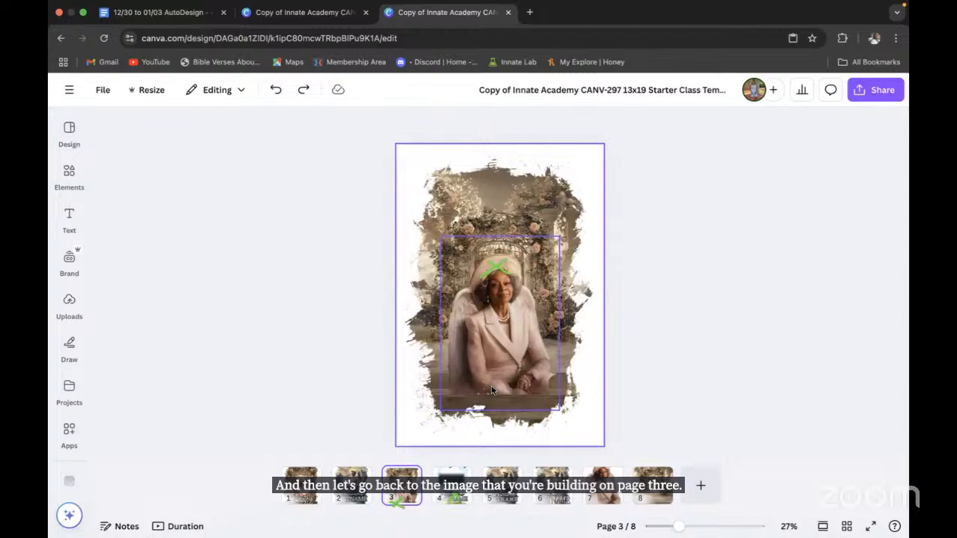
right_click(485, 380)
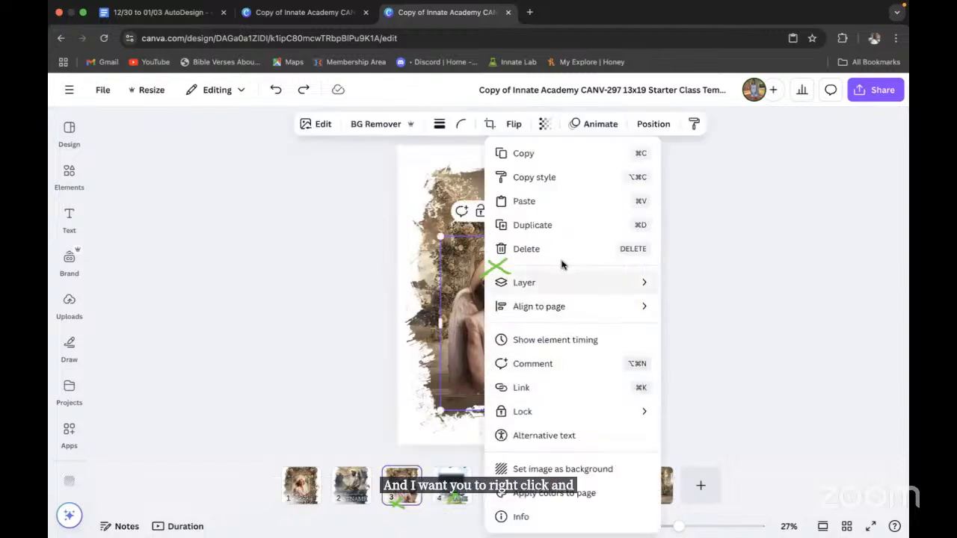
left_click(528, 203)
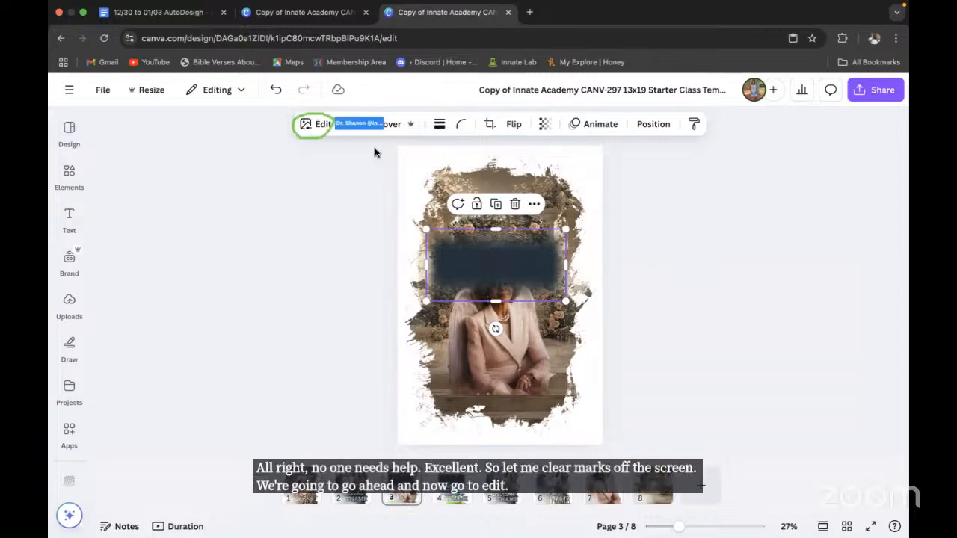
Step: Give the fuzzy rectangle a custom Duotone with highlights sampled from the floor as #5E4C3A
left_click(323, 124)
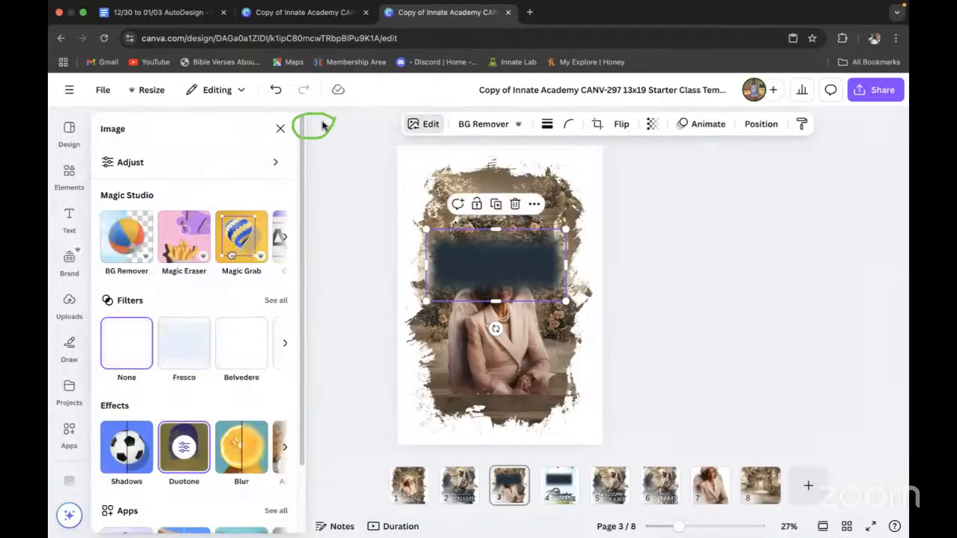
left_click(183, 449)
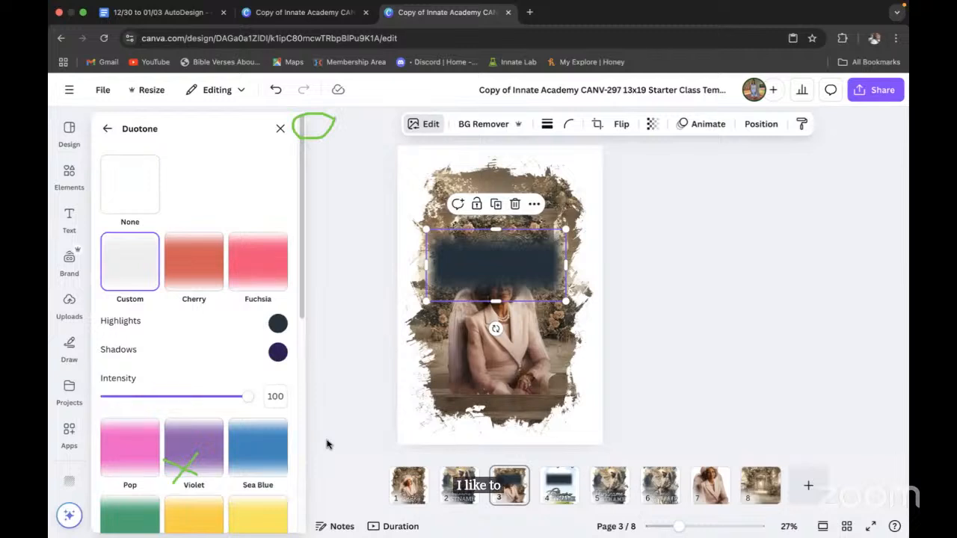
left_click(127, 257)
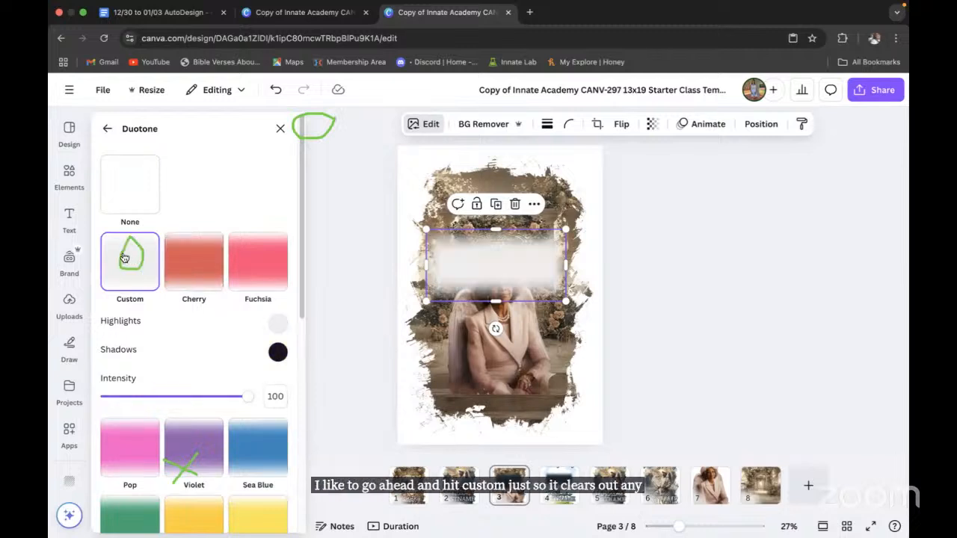
left_click(278, 327)
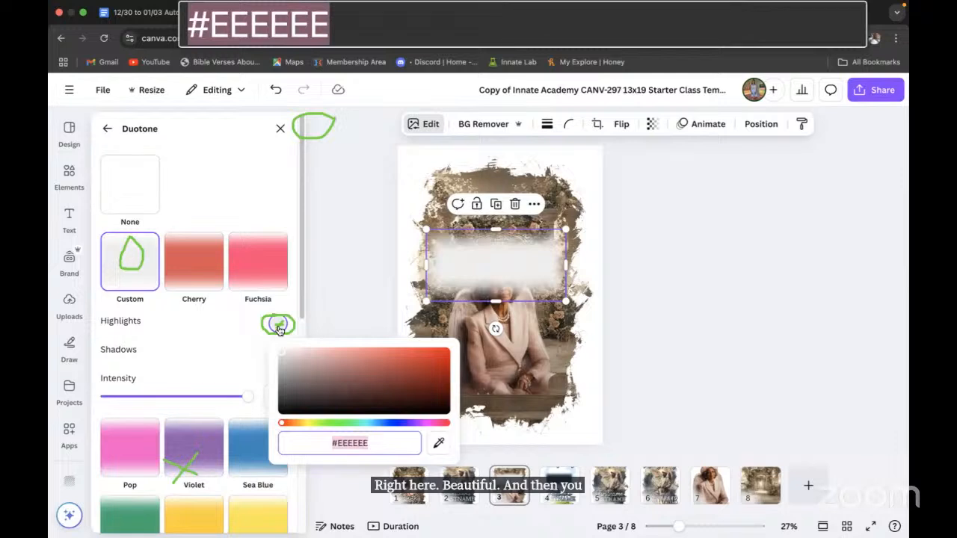
left_click(439, 444)
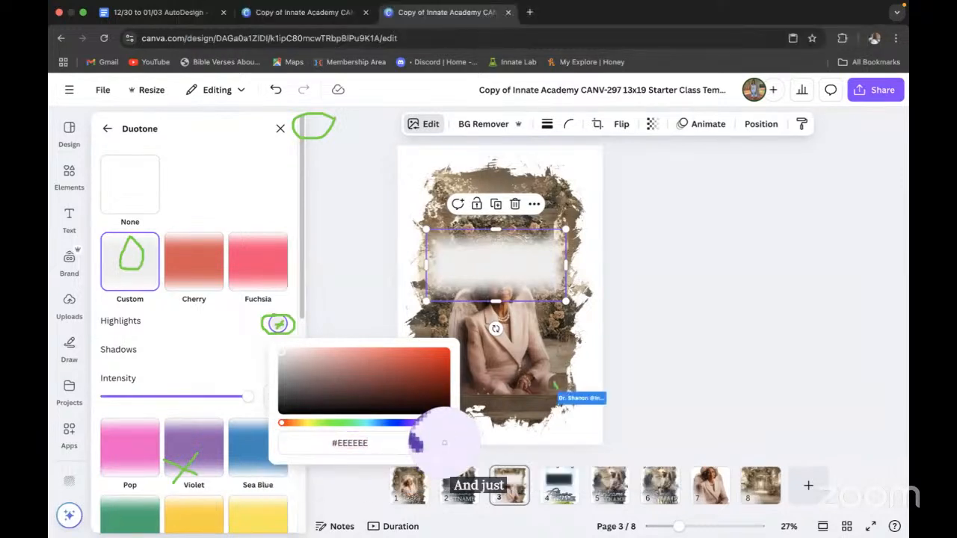
left_click(533, 408)
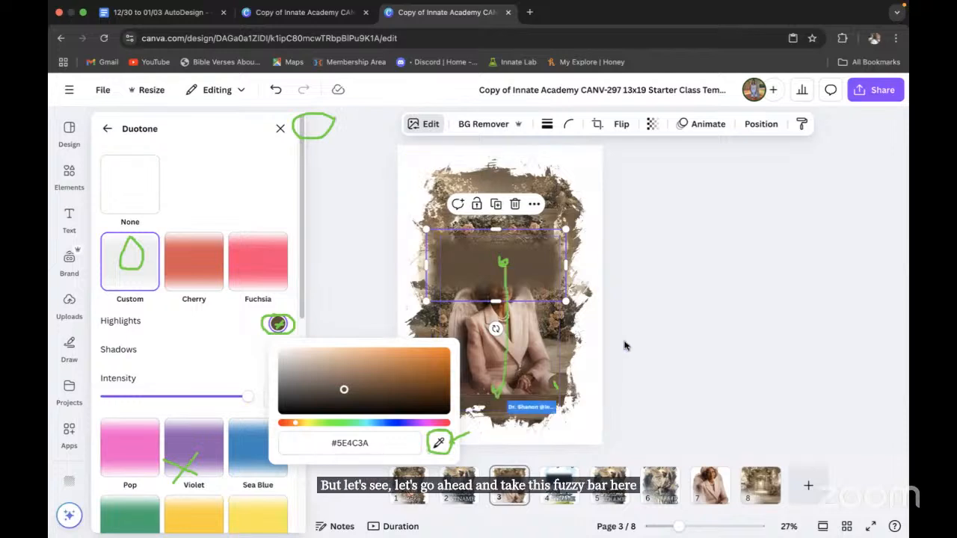
Step: Move the fuzzy bar down and shrink it, then raise the portrait slightly above it
left_click_drag(504, 280, 498, 411)
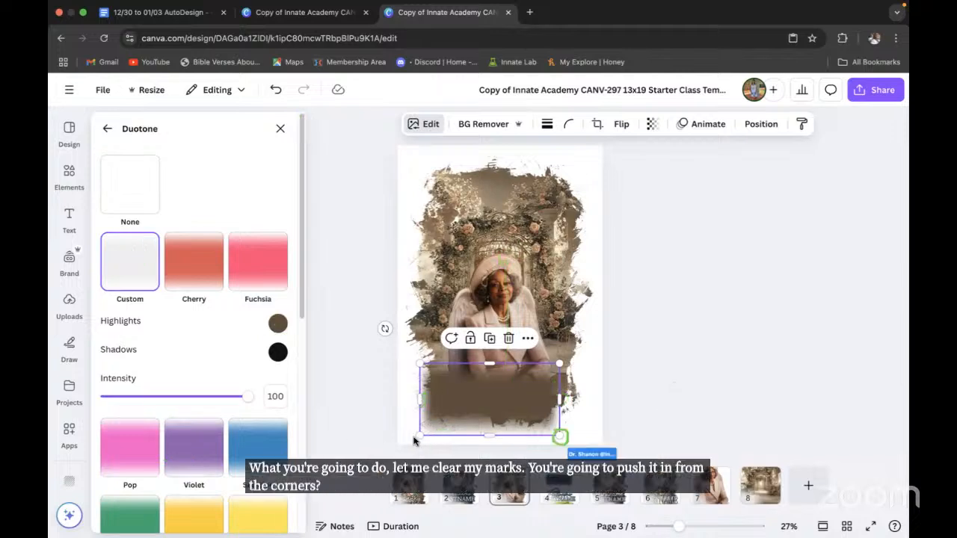
left_click_drag(416, 436, 445, 410)
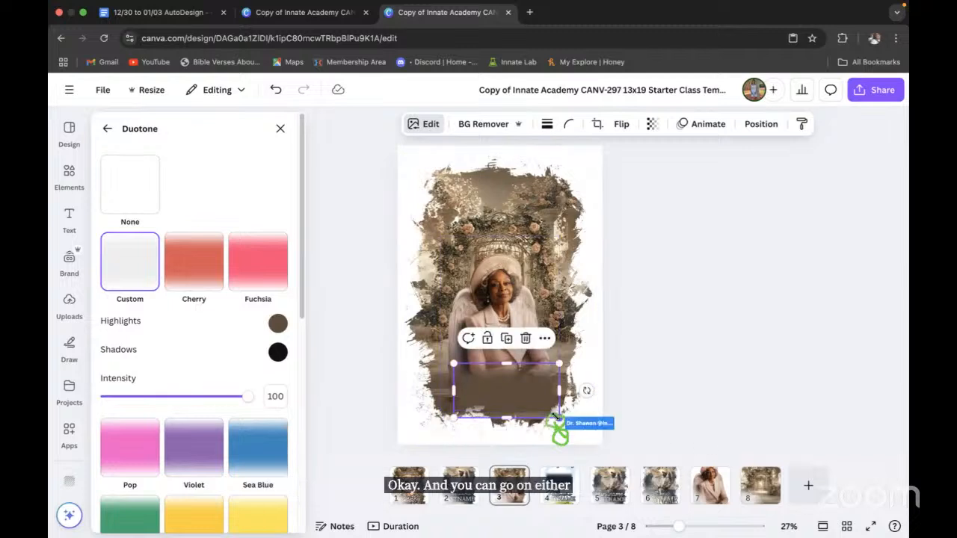
left_click_drag(556, 416, 553, 415)
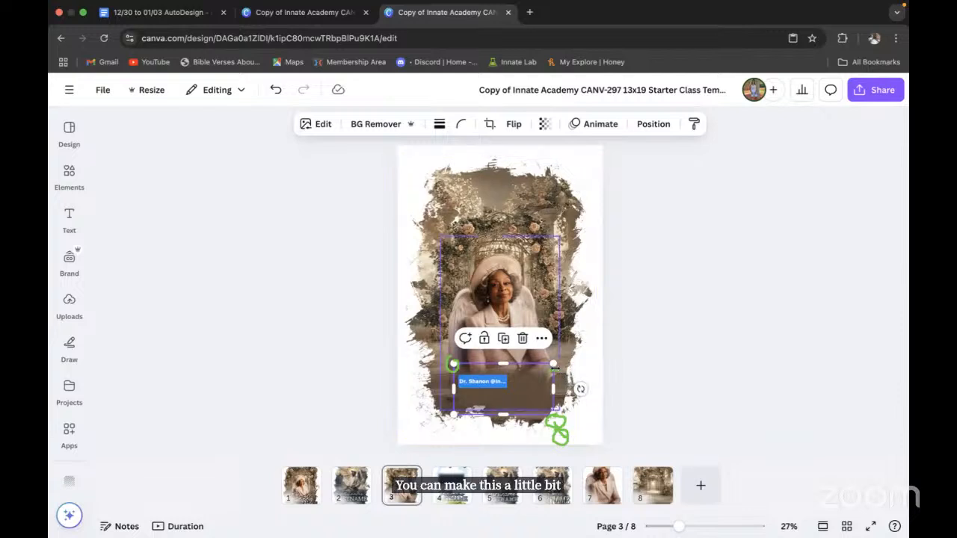
left_click(505, 307)
left_click_drag(505, 307, 505, 292)
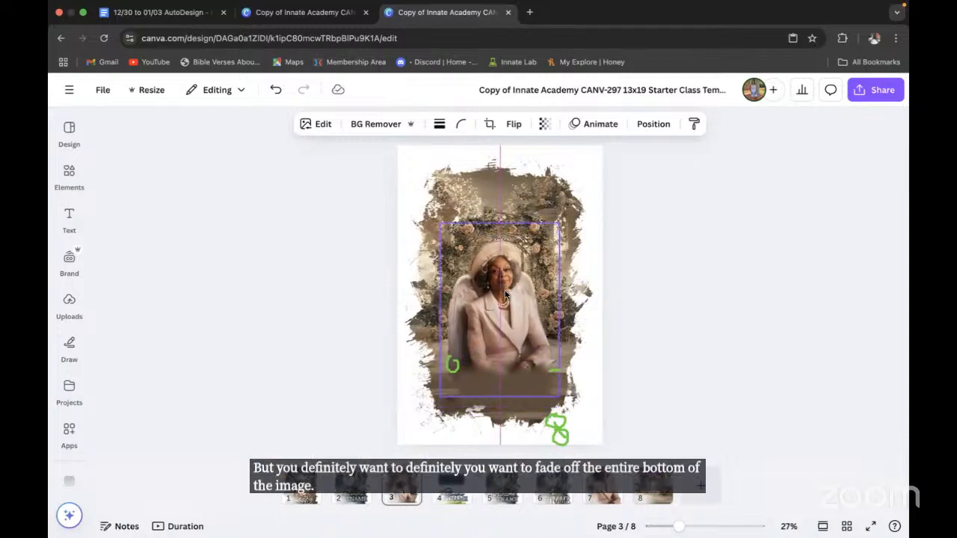
Step: Resample the fade rectangle's custom Duotone highlight from the floor as #6A5440
left_click(671, 373)
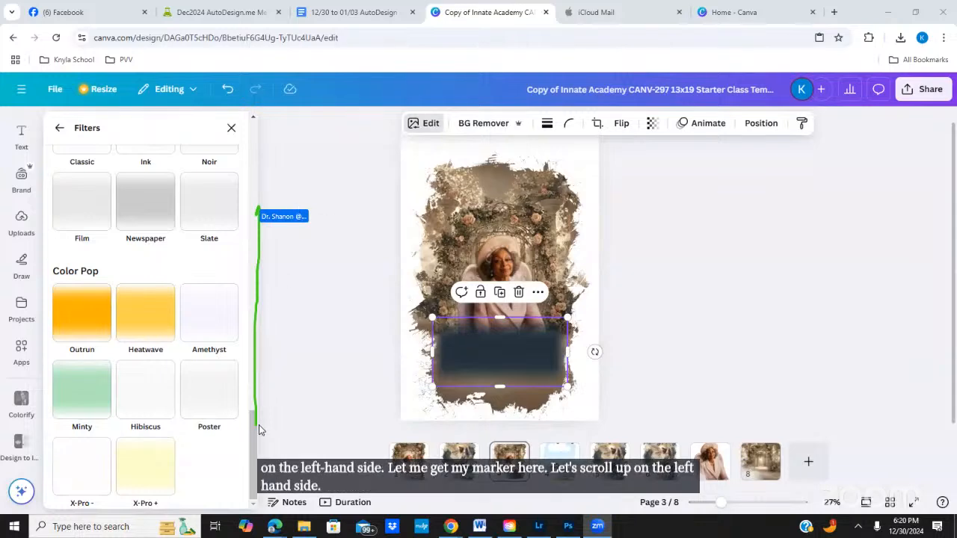
left_click_drag(253, 429, 252, 132)
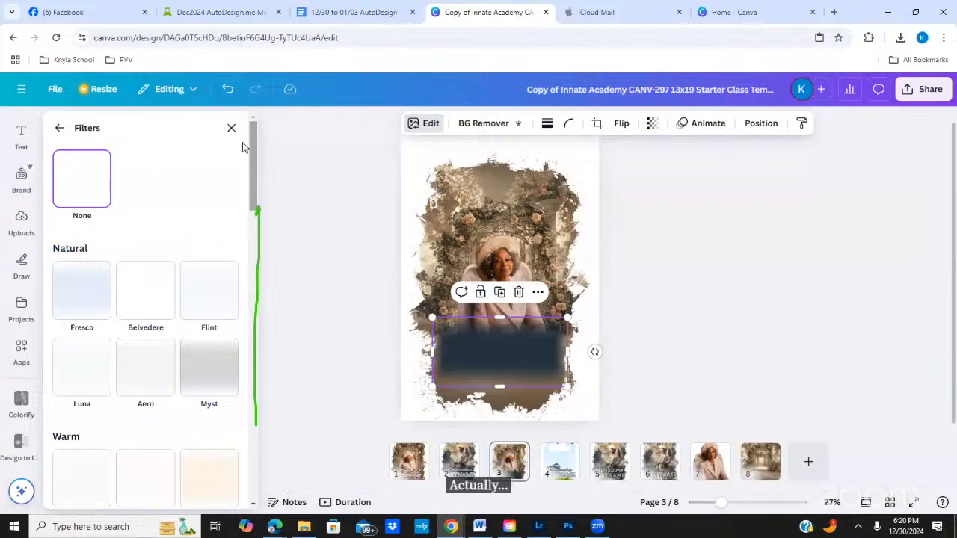
left_click(61, 128)
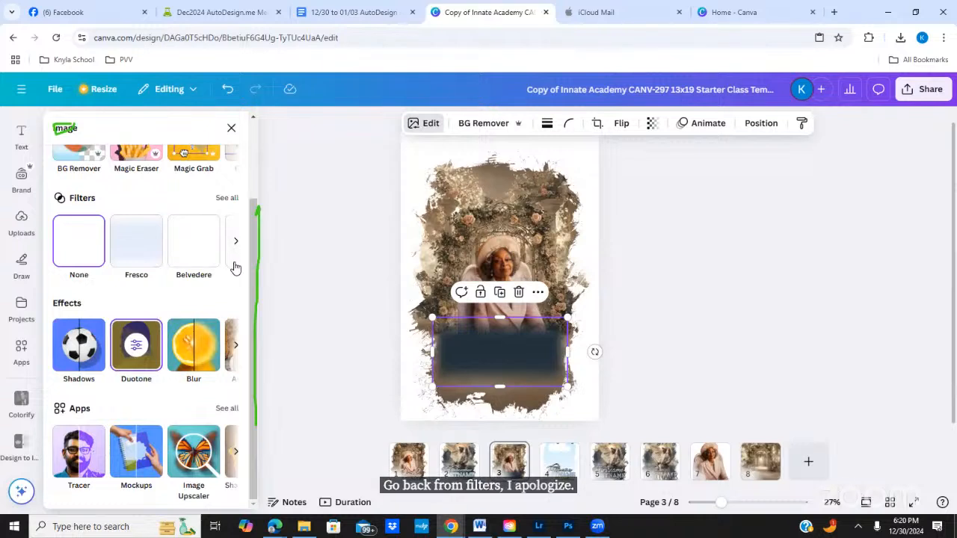
left_click(124, 368)
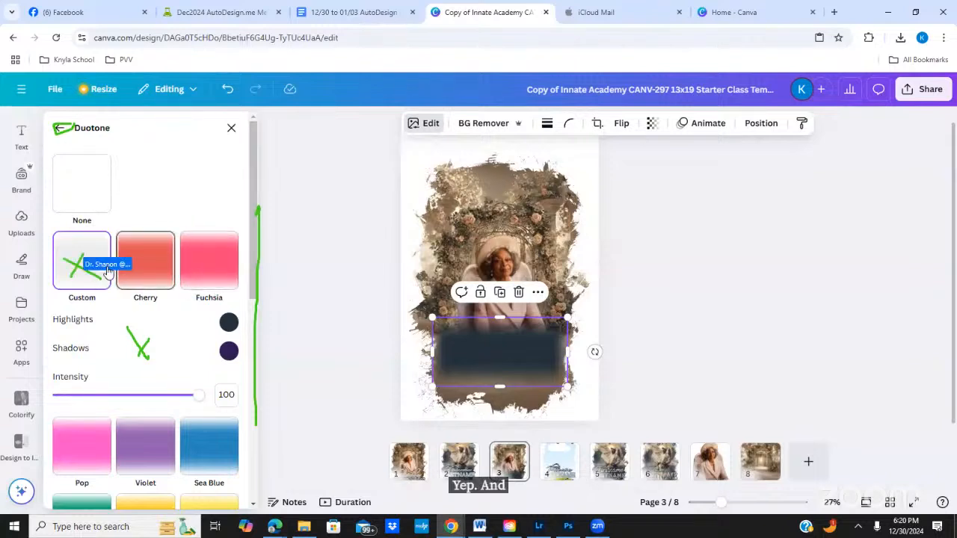
left_click(78, 256)
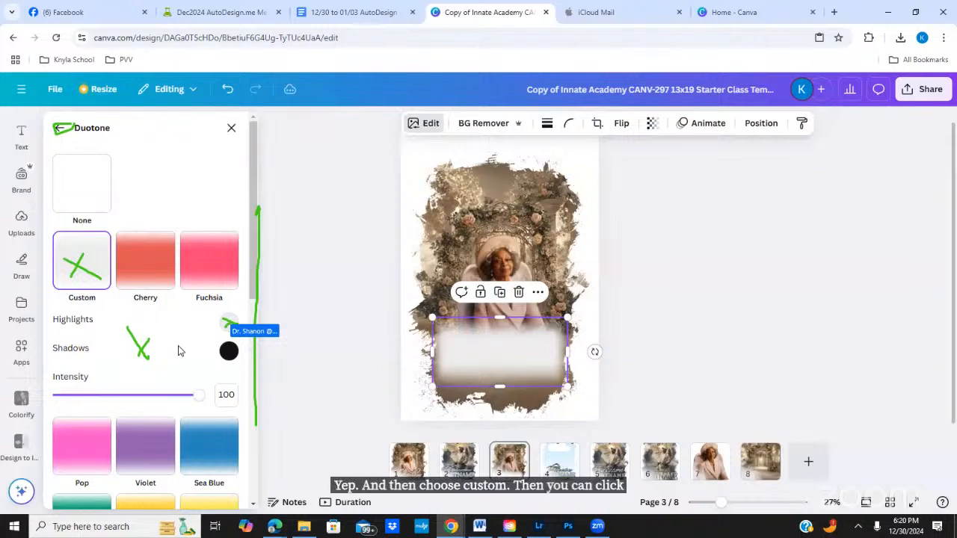
left_click(228, 324)
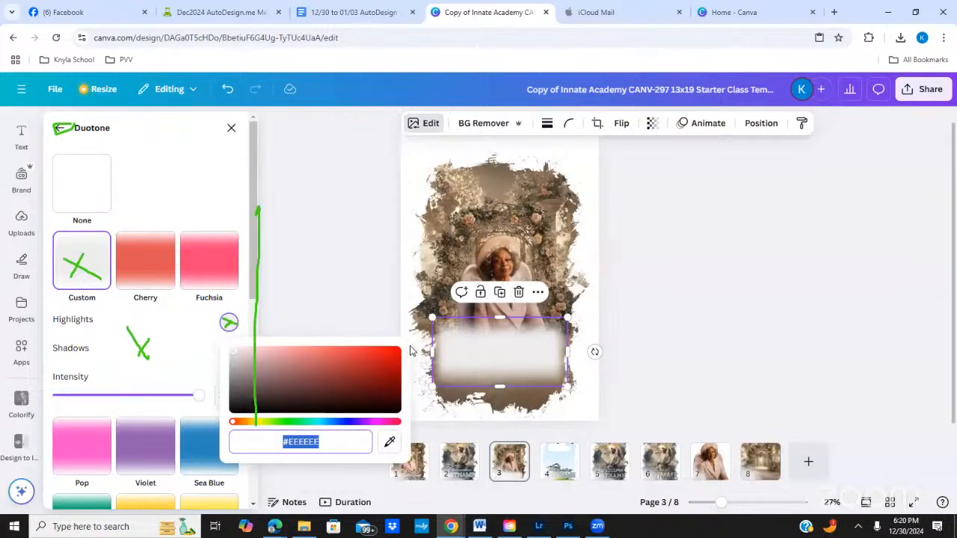
left_click(390, 443)
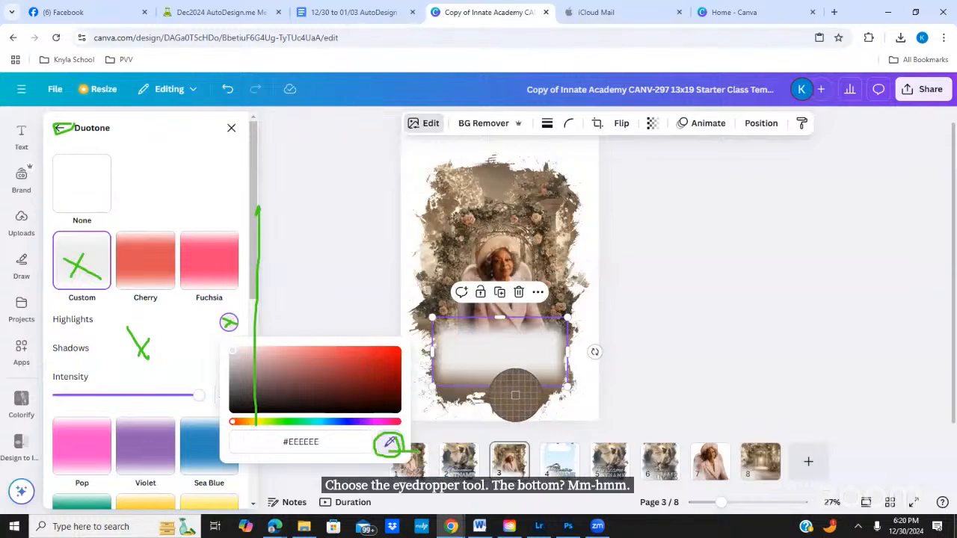
left_click(530, 398)
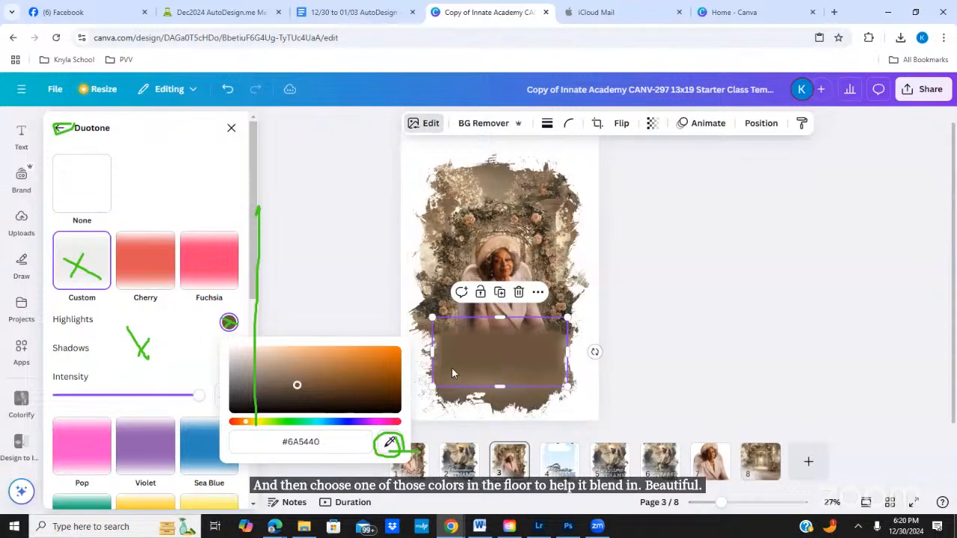
left_click(231, 128)
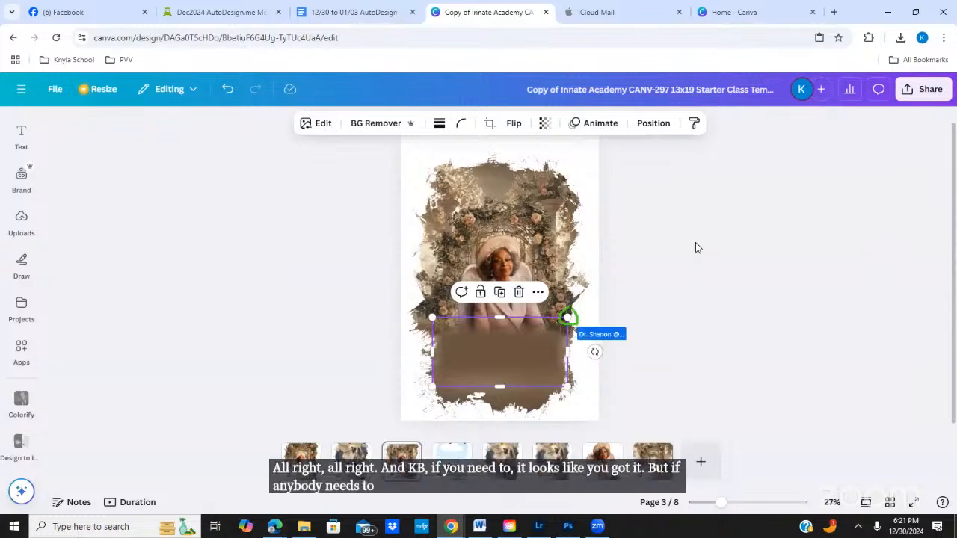
Step: Shrink the fade rectangle slightly from its top-right corner
left_click_drag(567, 319, 536, 349)
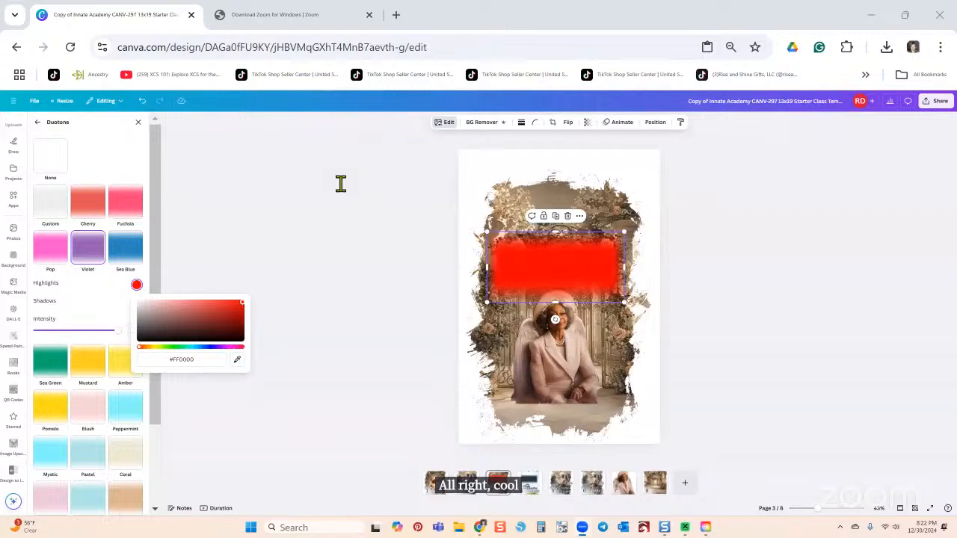
Step: Set a custom duotone with red sampled from the design as the highlight colour
left_click(50, 204)
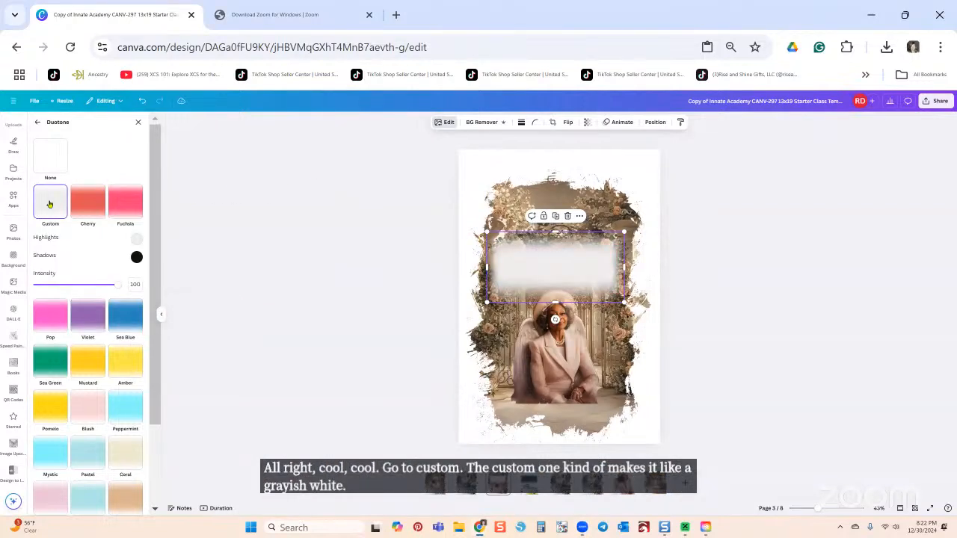
left_click(136, 241)
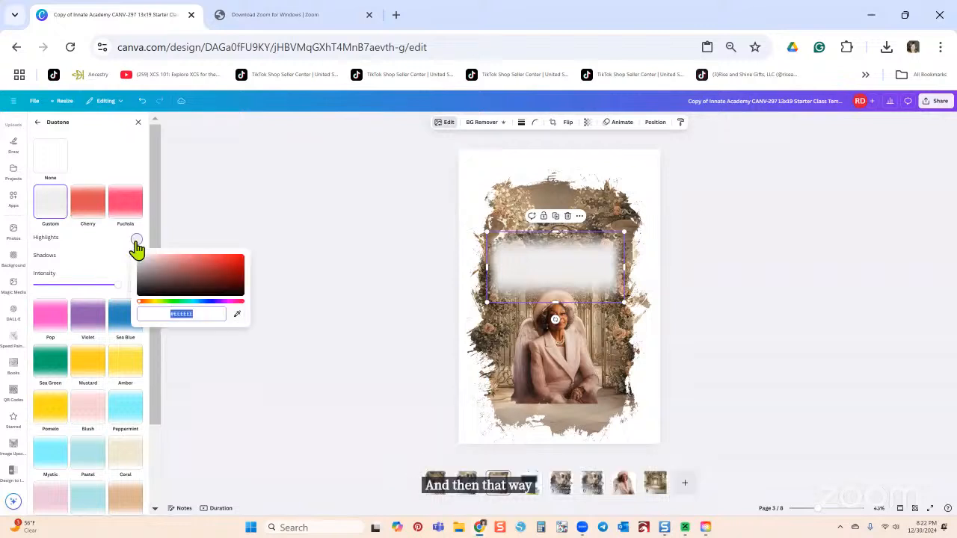
left_click(236, 316)
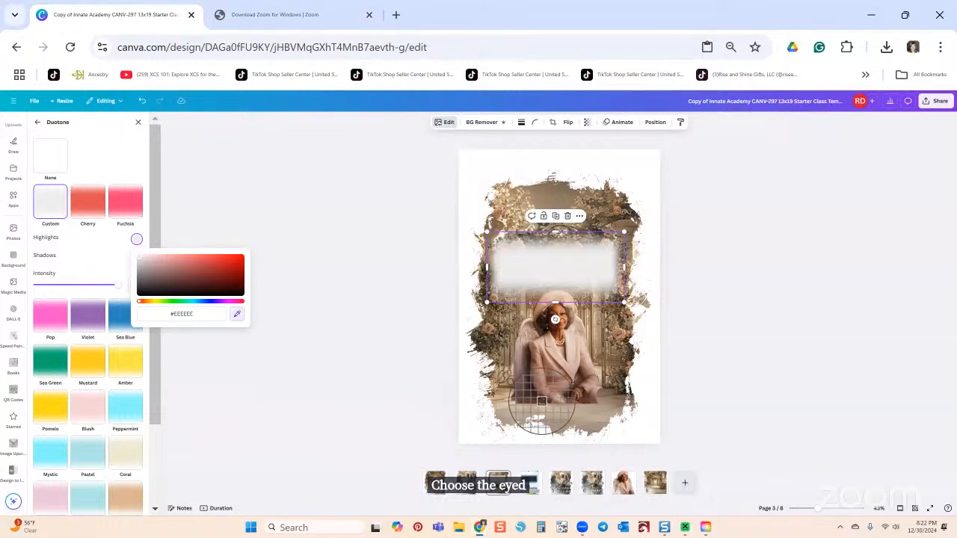
left_click(601, 419)
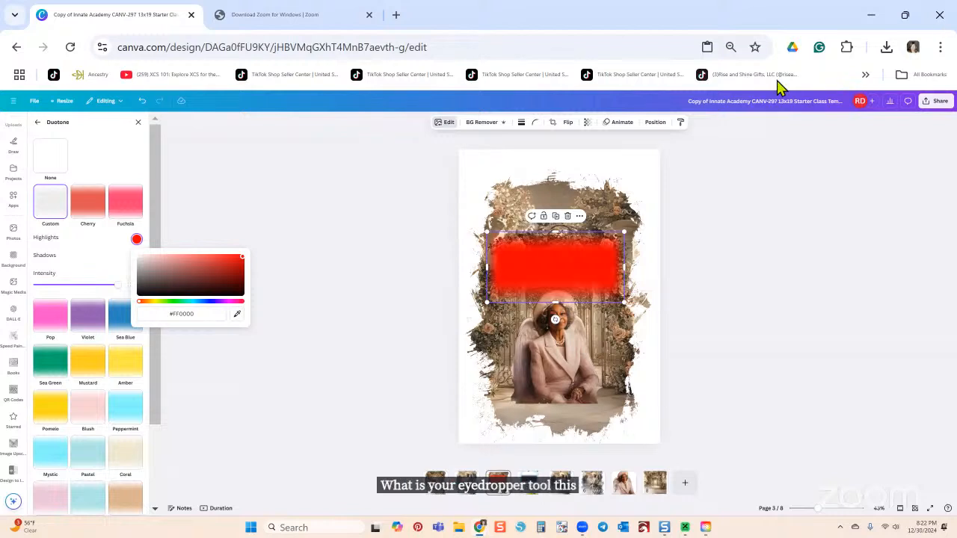
left_click(237, 314)
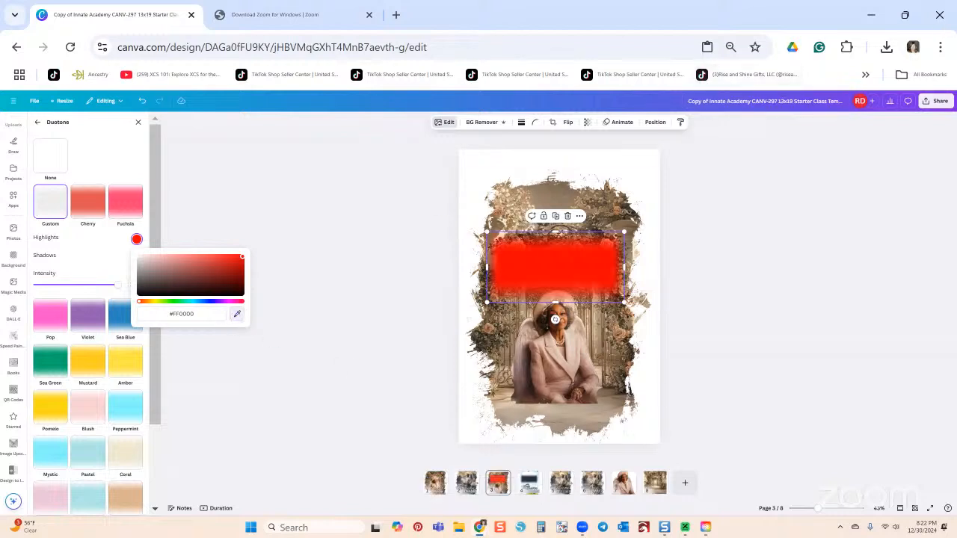
key("Escape")
left_click(237, 314)
key("Escape")
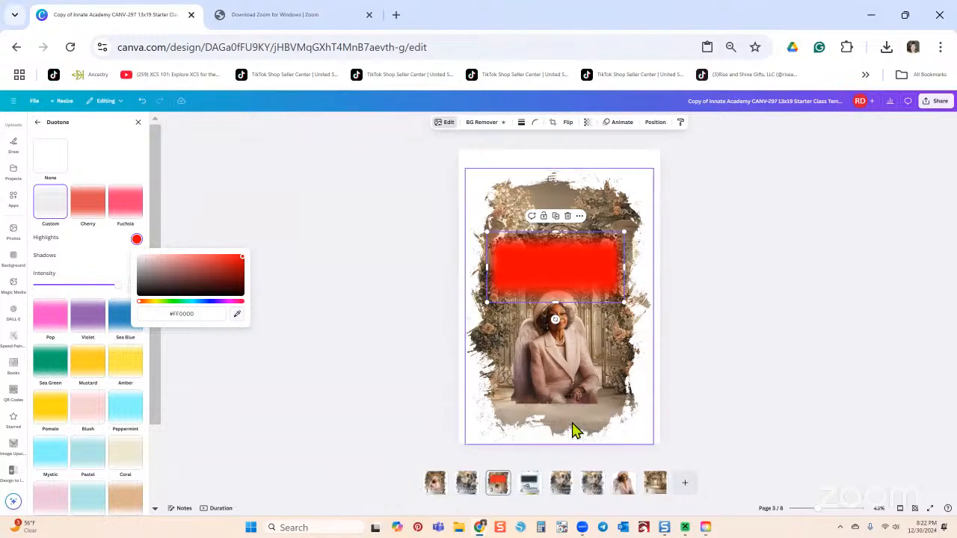
left_click(237, 313)
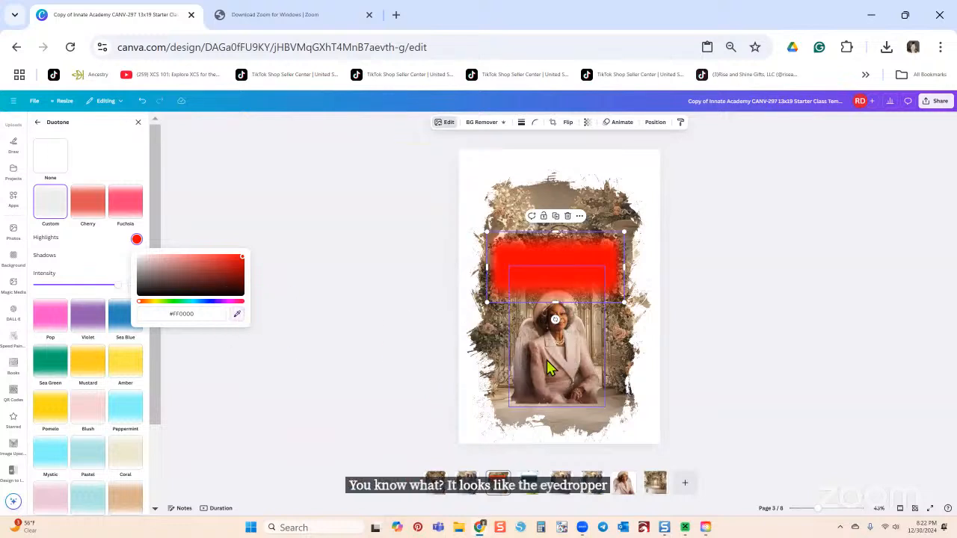
key("Escape")
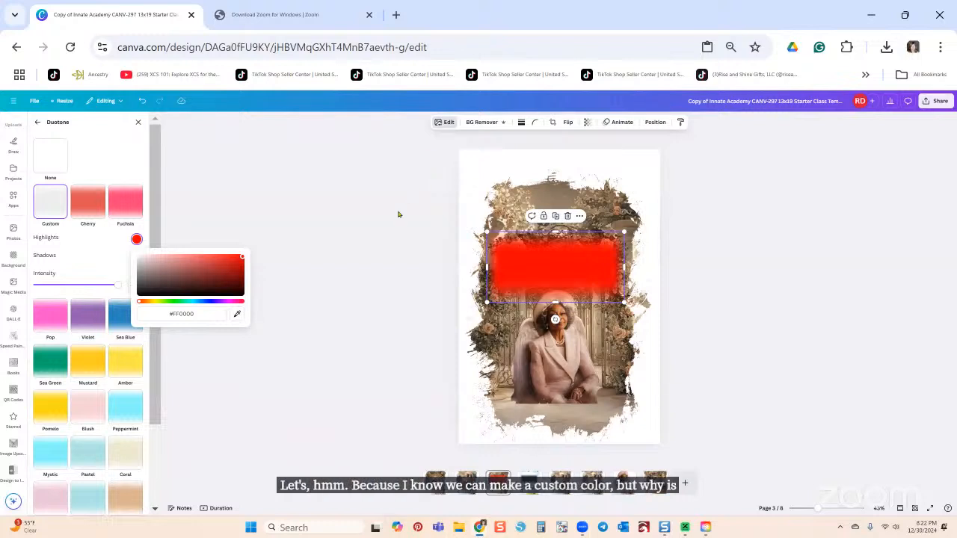
key("Escape")
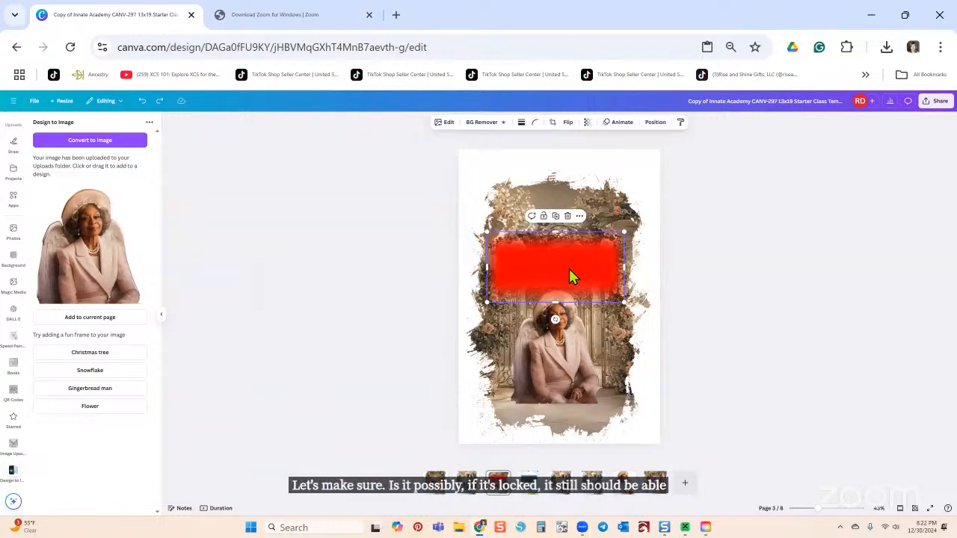
Step: Shift the red blurred block left so it hangs partly off page 3's left edge
left_click(599, 198)
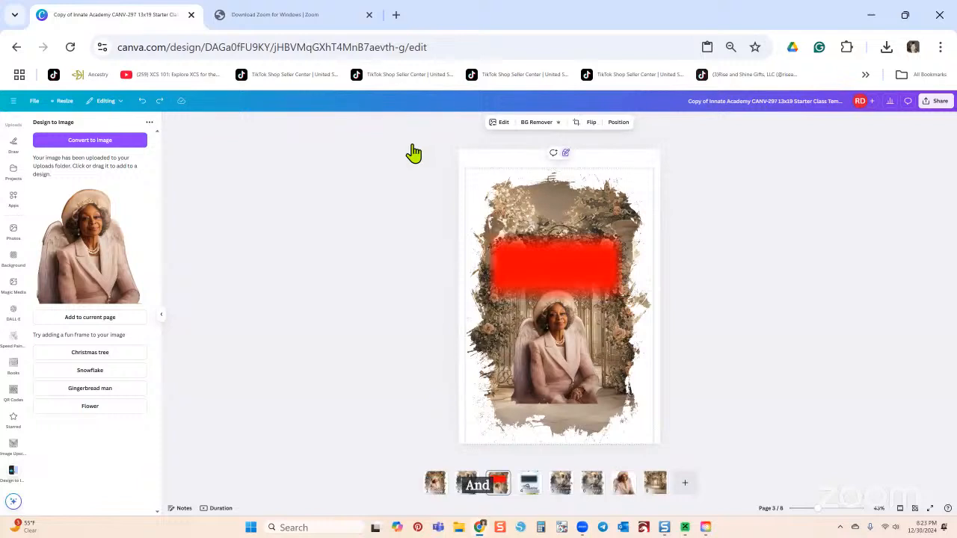
left_click(572, 271)
left_click_drag(570, 221, 478, 254)
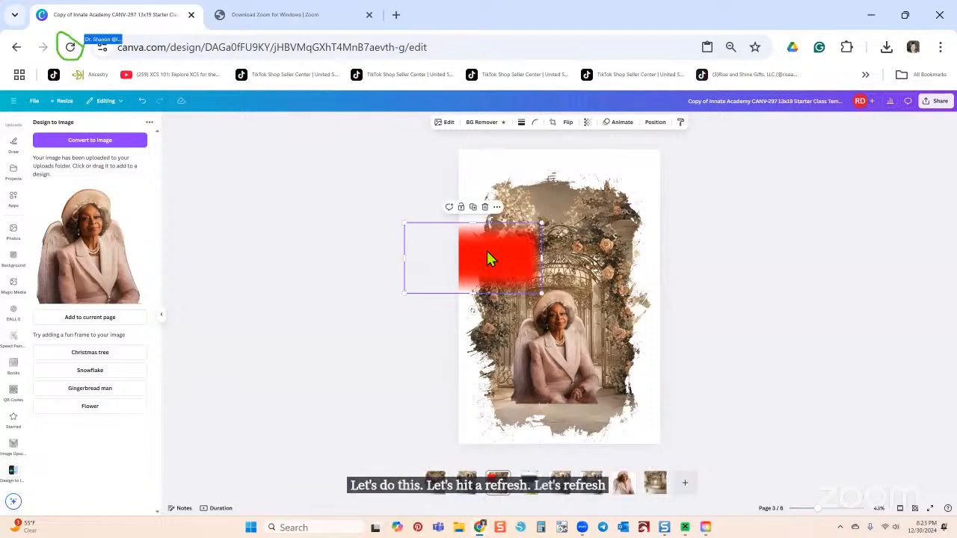
Step: Reload the design and move the red block on page 3 back above the portrait's head
left_click(70, 46)
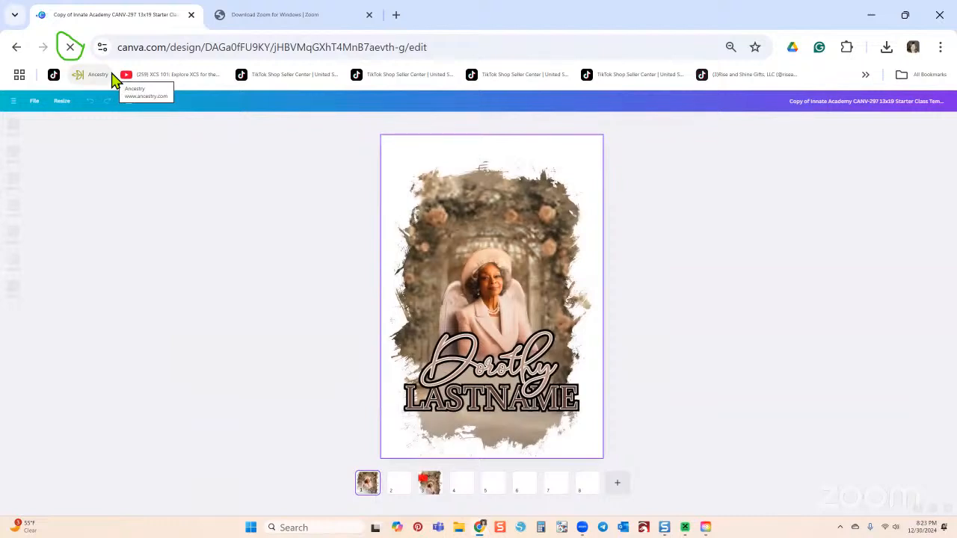
left_click(432, 487)
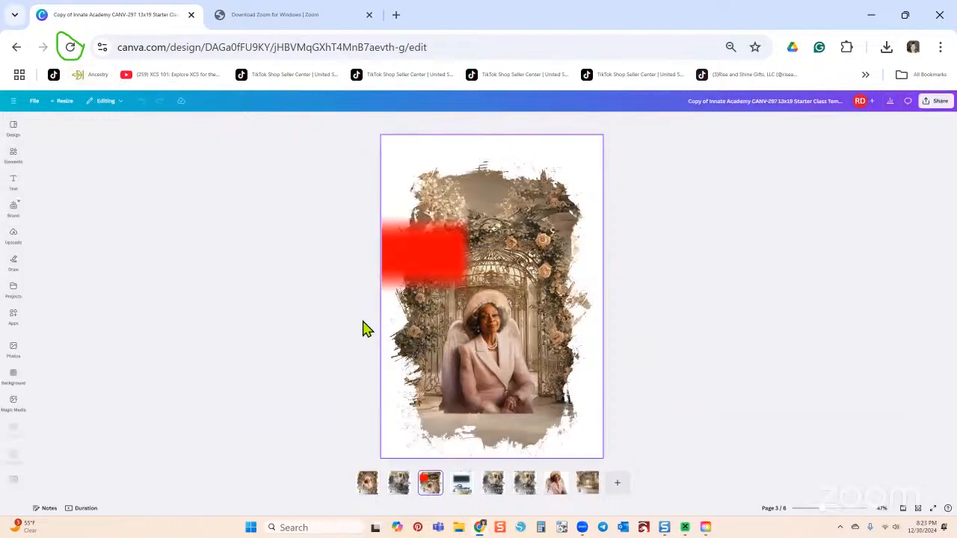
left_click(402, 265)
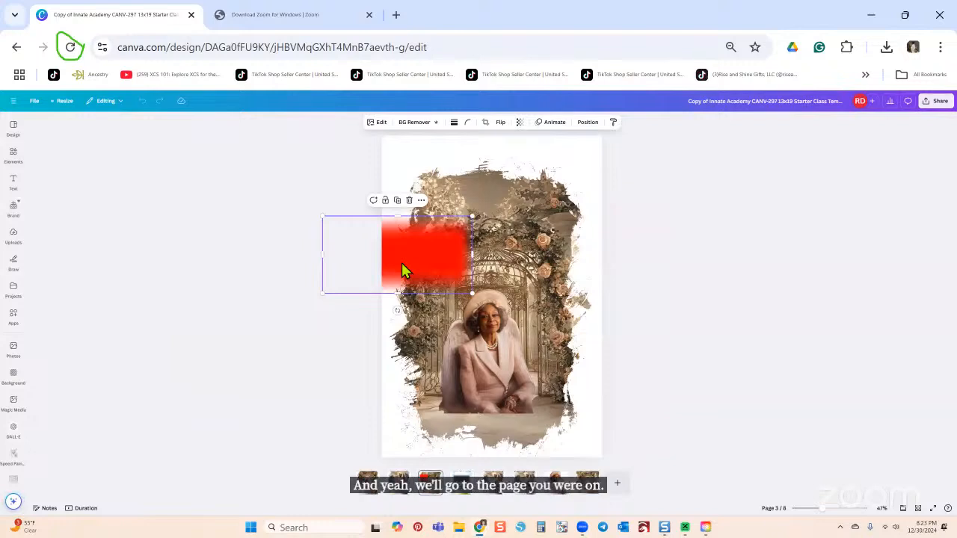
left_click_drag(401, 269, 500, 267)
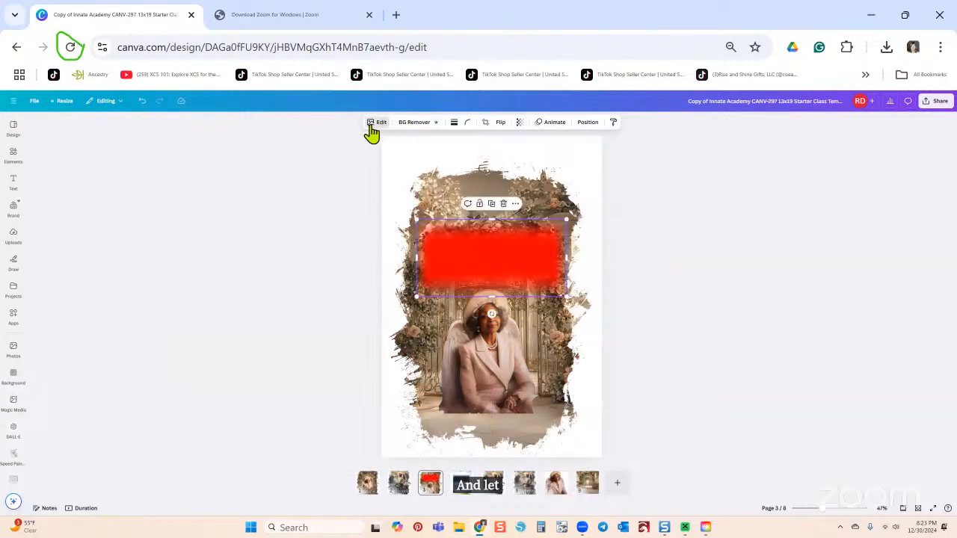
Step: Apply the Coral duotone to the blurred block, turning it cream
left_click_drag(362, 131, 385, 131)
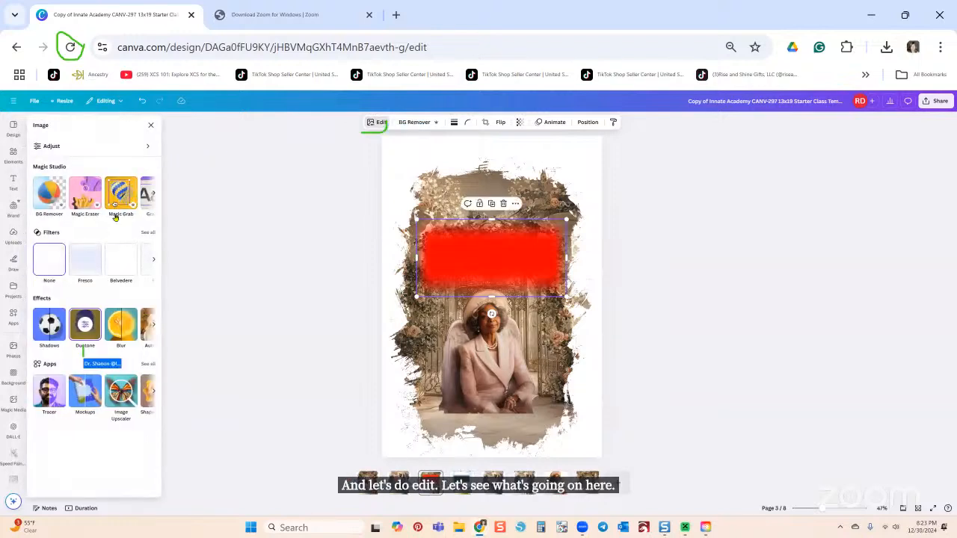
left_click_drag(83, 358, 87, 336)
left_click(86, 329)
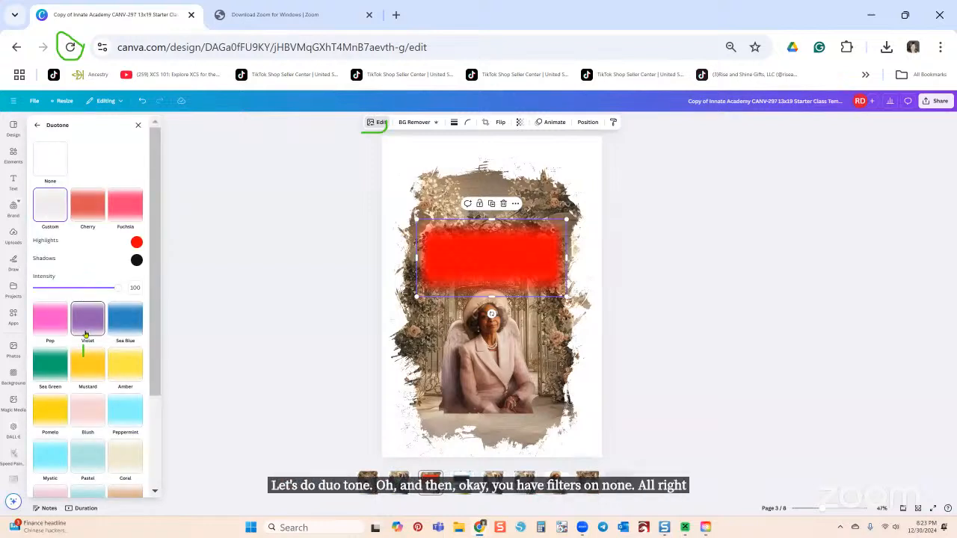
left_click(46, 207)
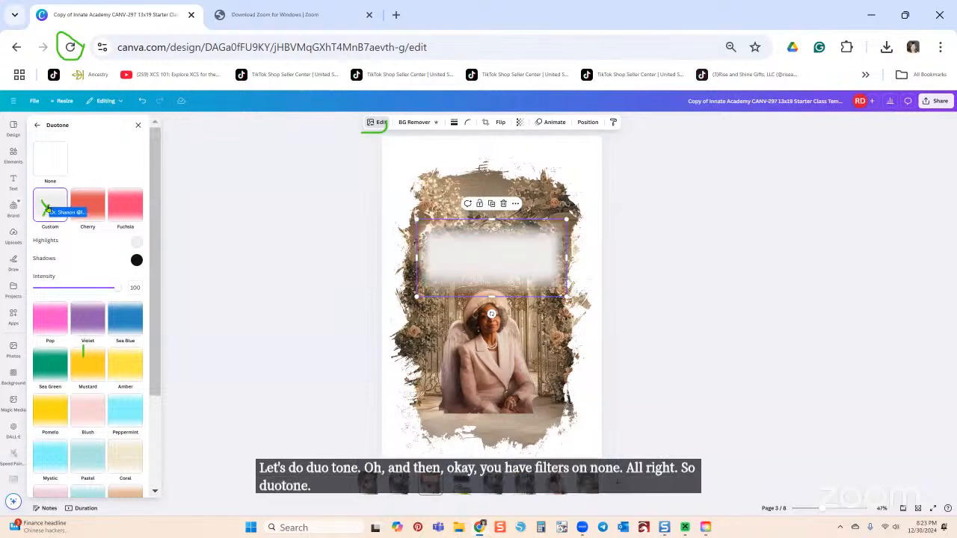
left_click(136, 246)
left_click(136, 244)
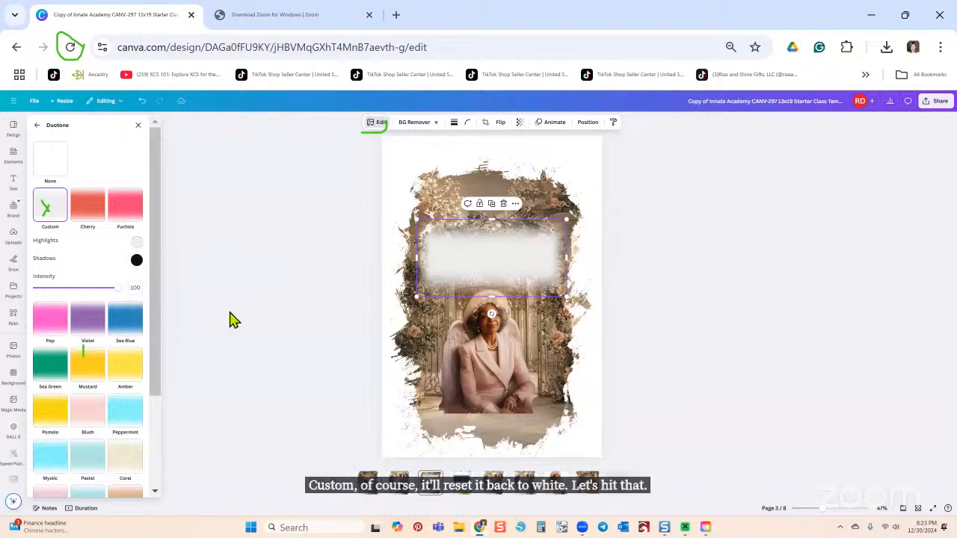
left_click(136, 242)
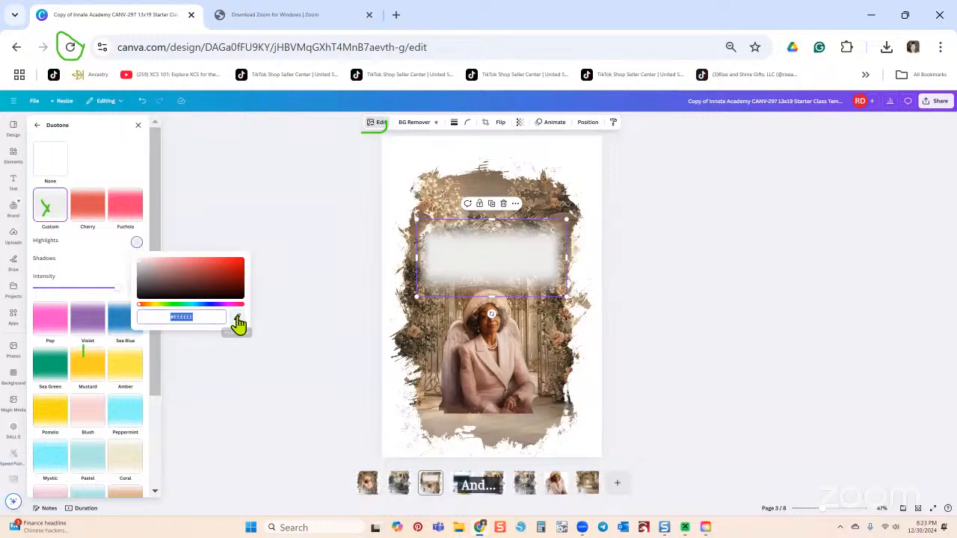
left_click(237, 318)
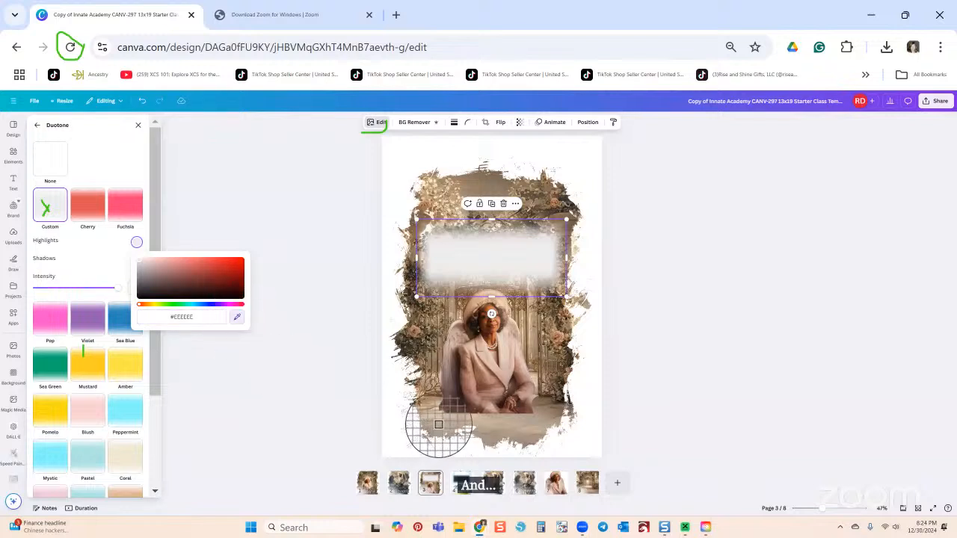
left_click(535, 430)
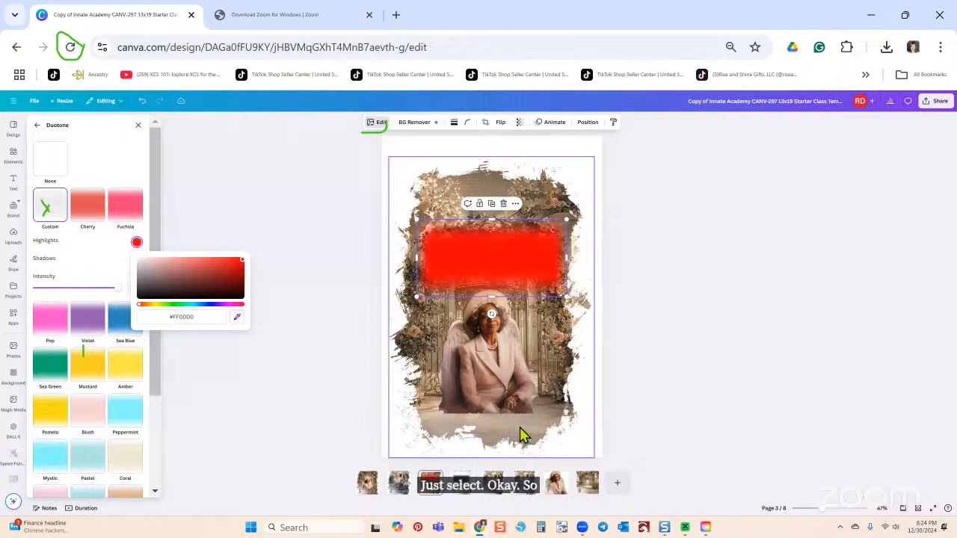
left_click(200, 316)
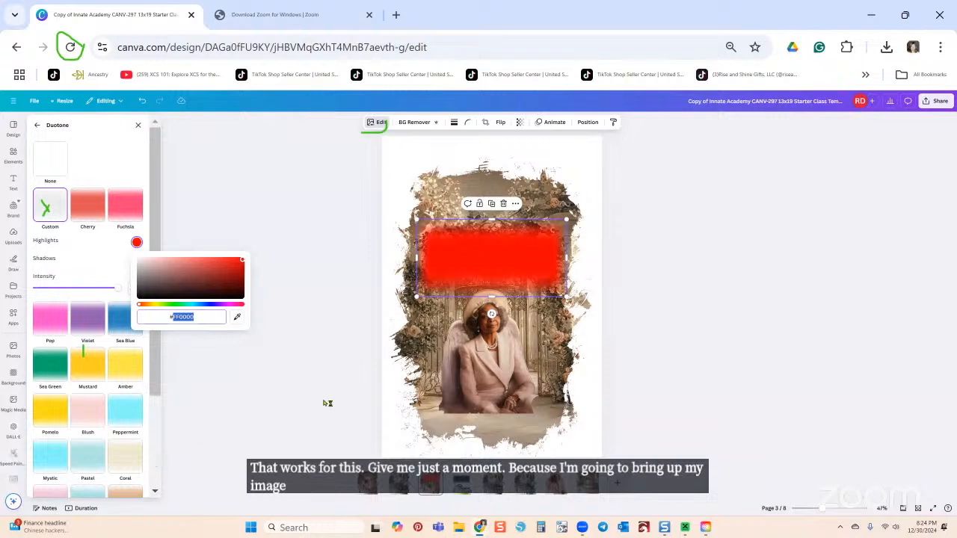
left_click(127, 458)
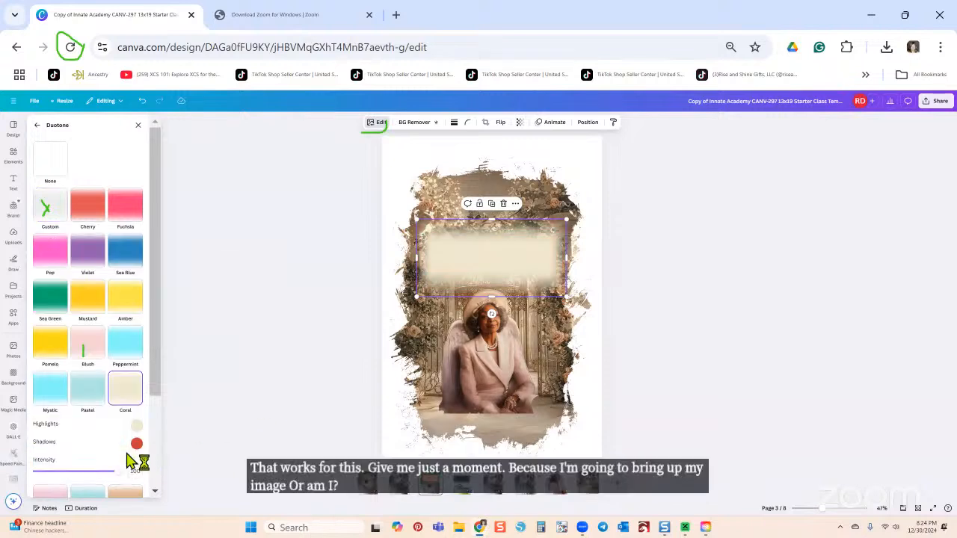
left_click(166, 438)
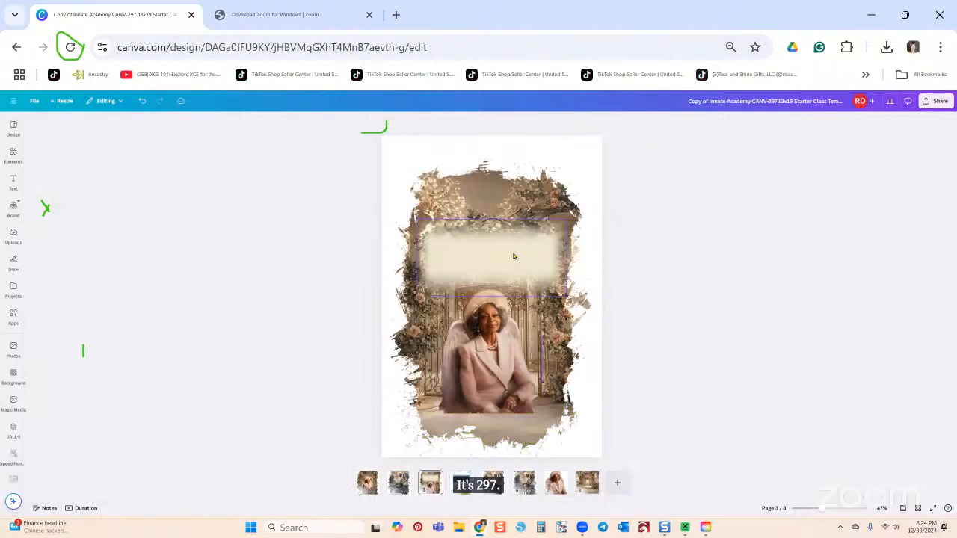
Step: Nudge the cream block slightly up and left, then go to page 4
left_click(513, 256)
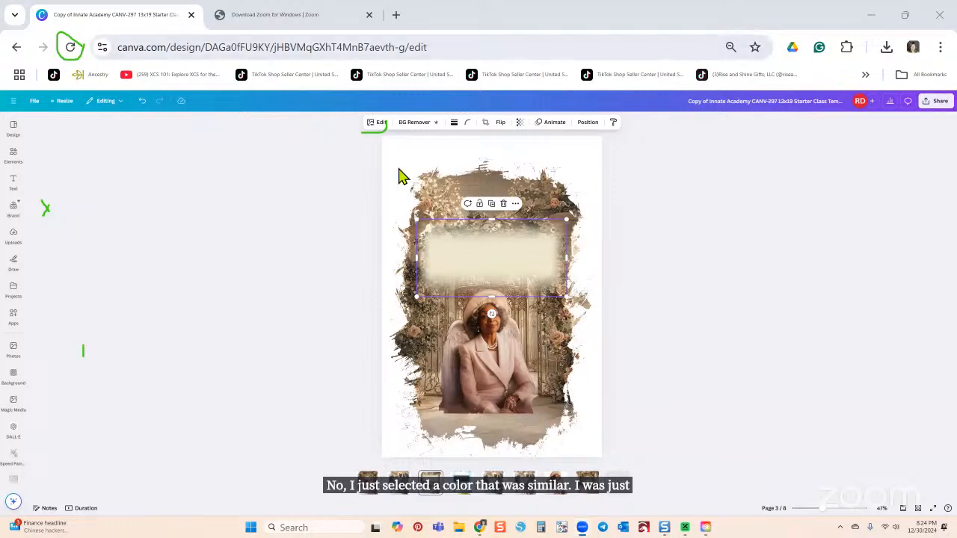
left_click_drag(463, 269, 462, 266)
left_click(377, 122)
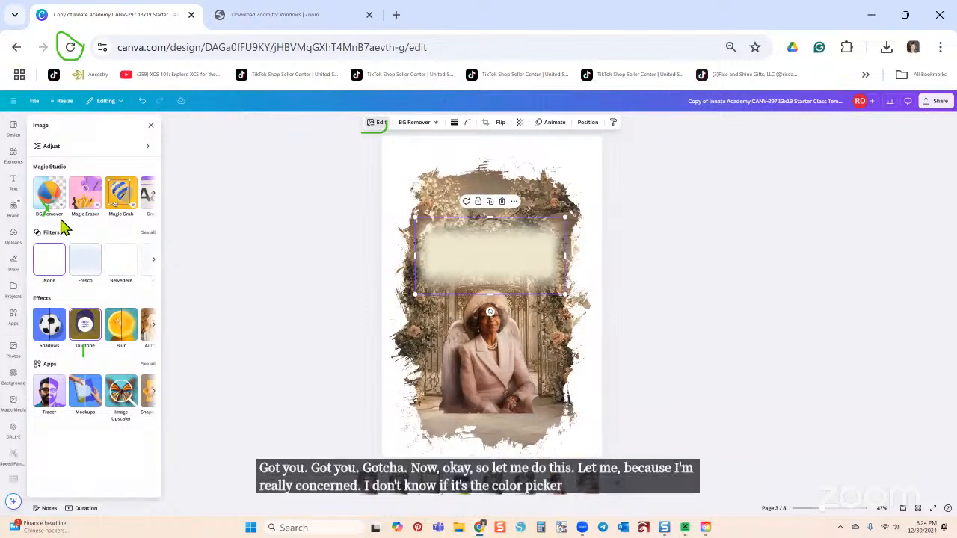
left_click(85, 326)
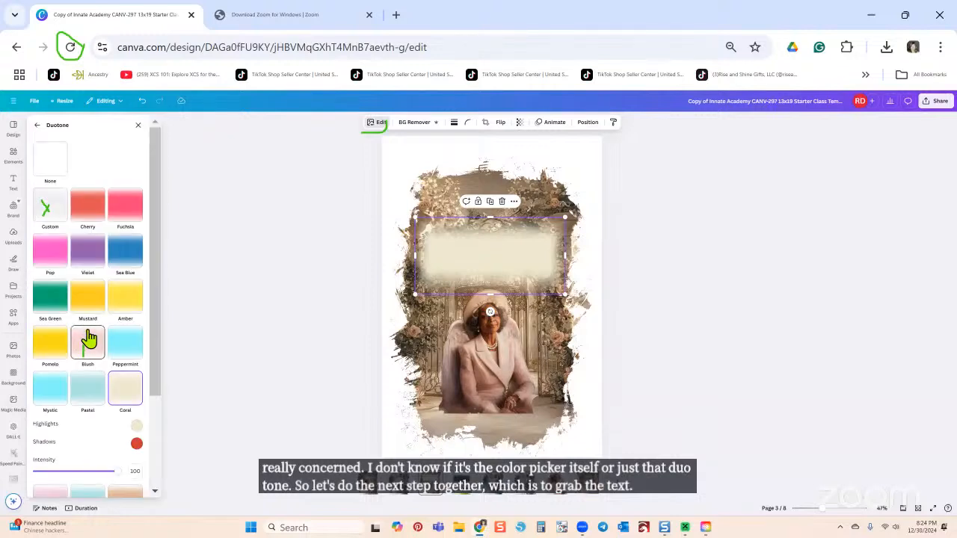
left_click(462, 482)
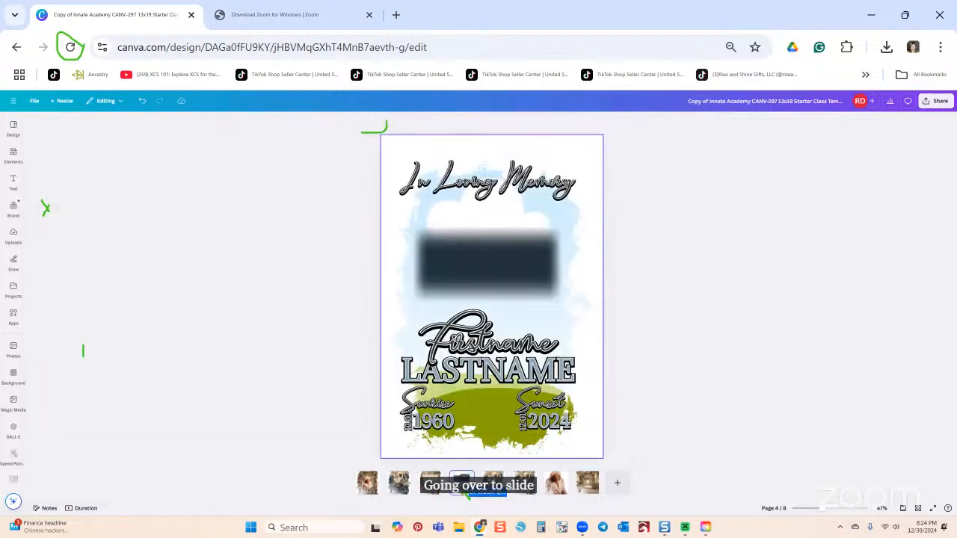
Step: Copy the Firstname title group from page 4 and paste it onto page 3's cream box
left_click(485, 344)
right_click(487, 347)
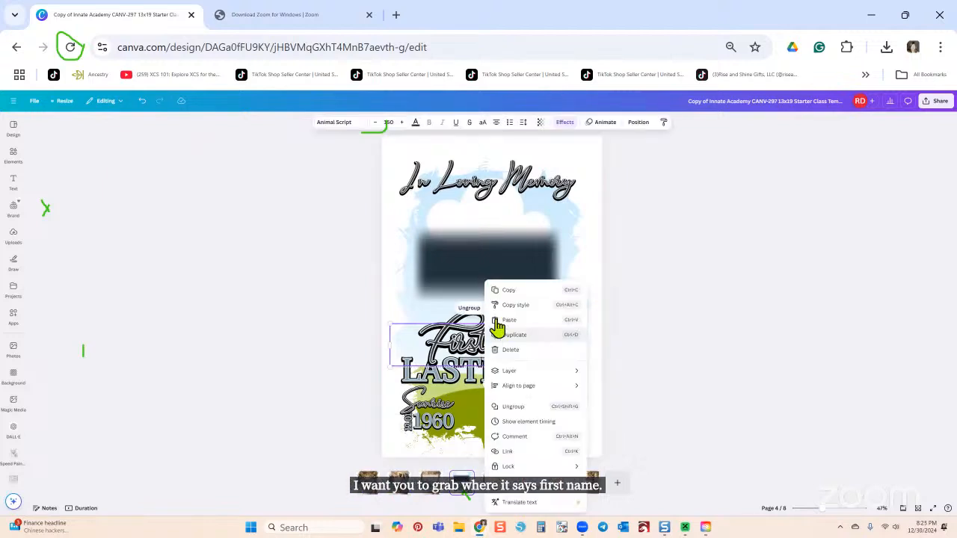
key("Escape")
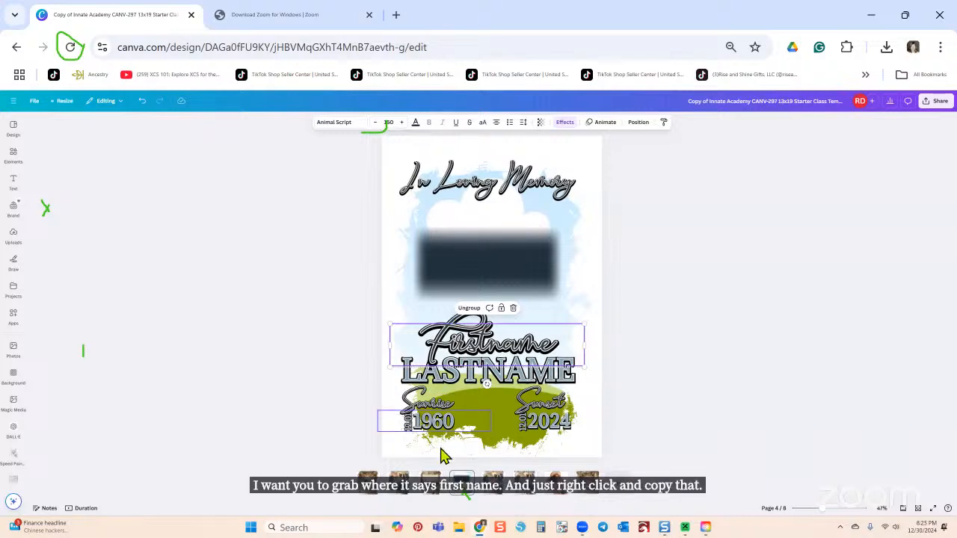
left_click(430, 482)
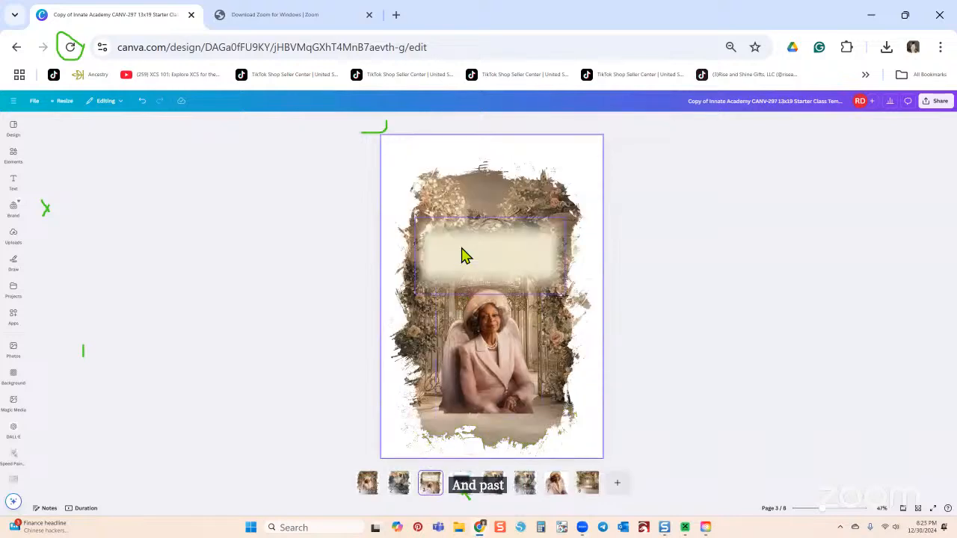
left_click(461, 254)
right_click(462, 255)
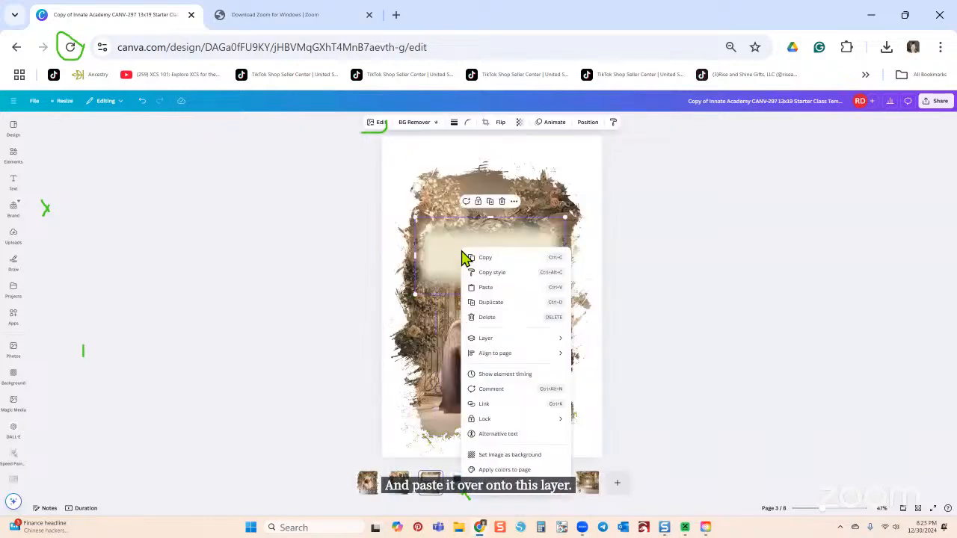
left_click(483, 287)
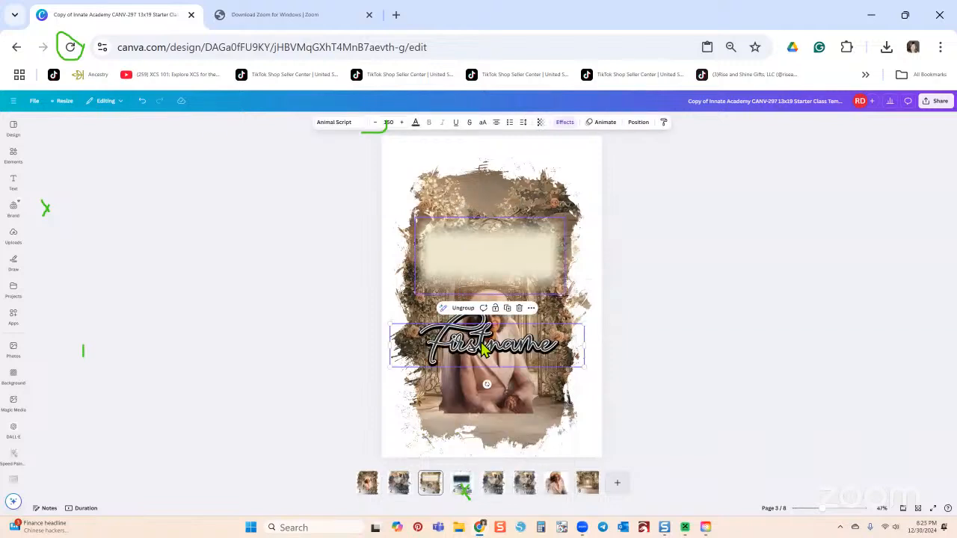
left_click_drag(484, 345, 484, 263)
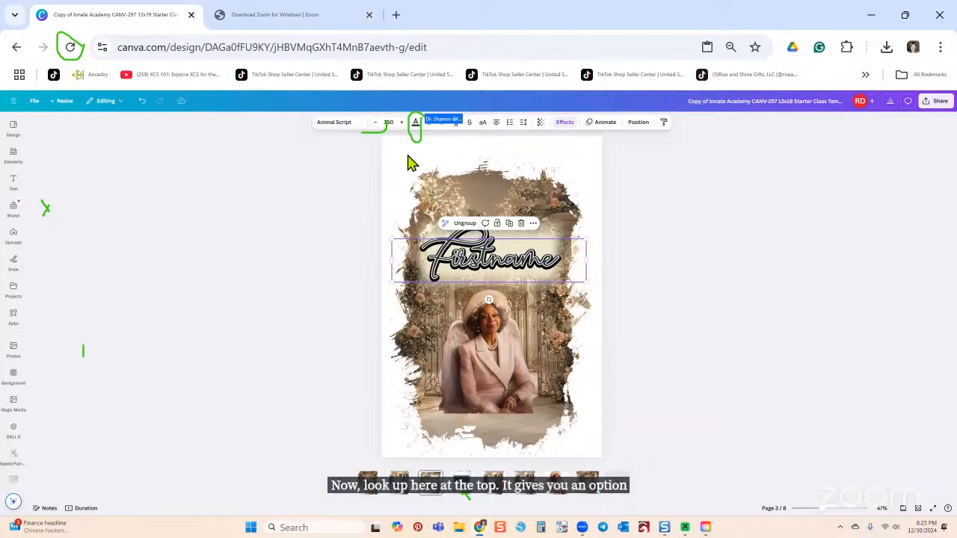
Step: Try a sampled red, then the light pink photo colour, on the Firstname text
left_click(416, 123)
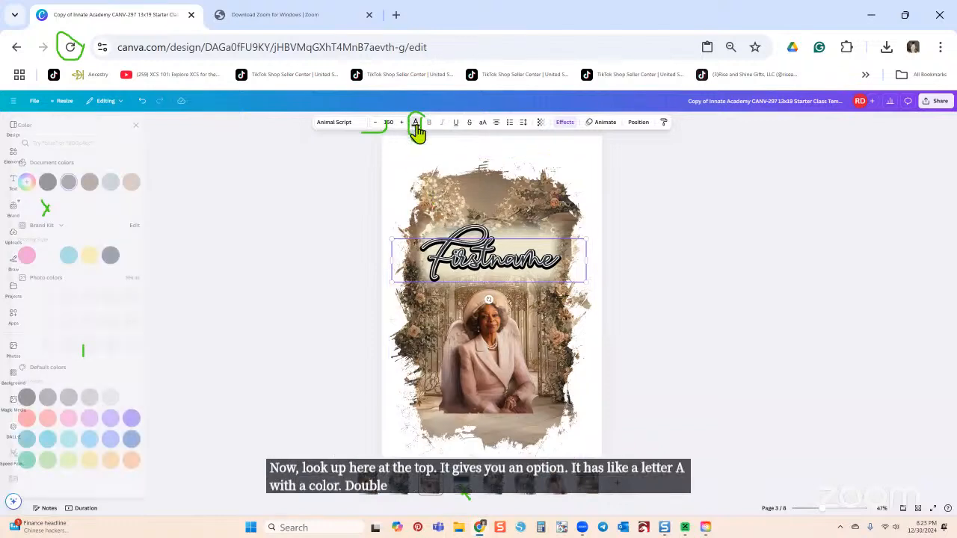
left_click(416, 124)
left_click(416, 123)
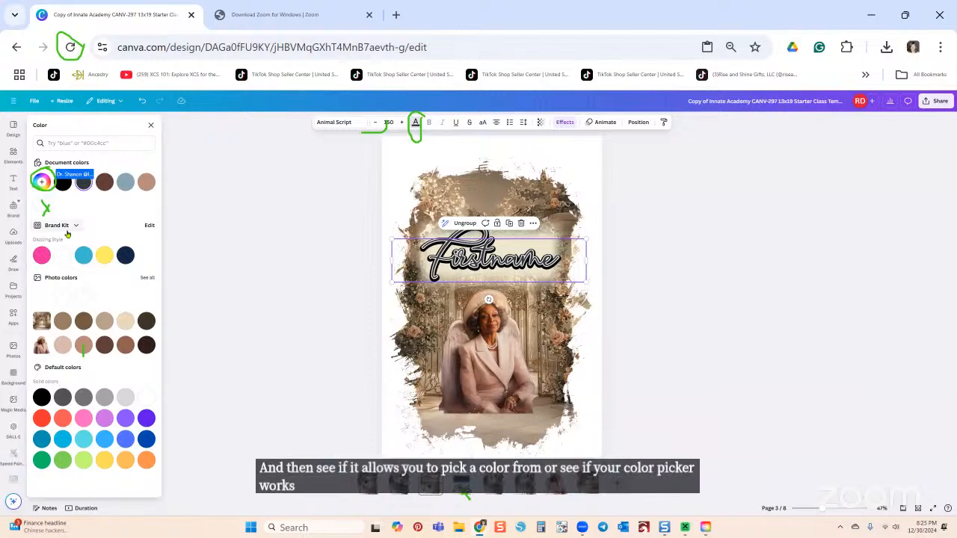
left_click(42, 182)
left_click(134, 260)
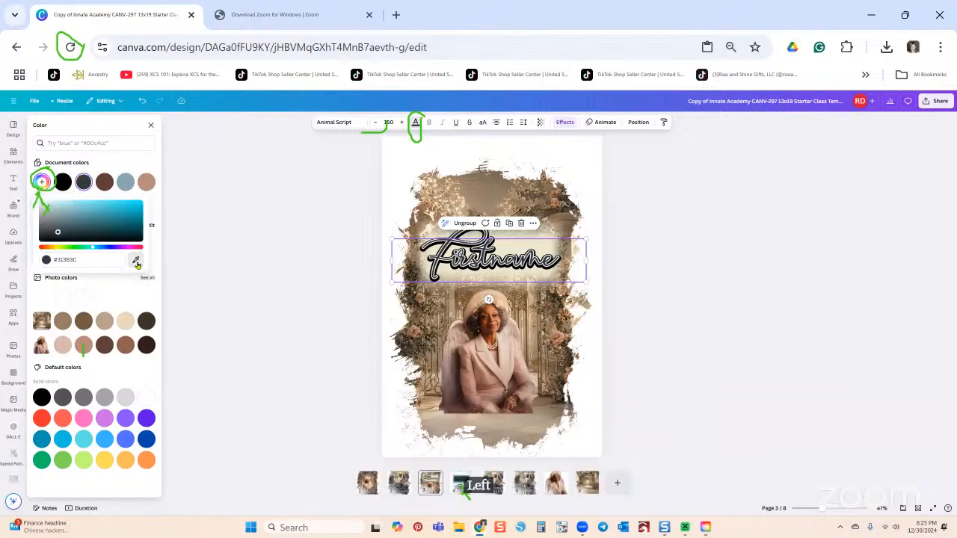
left_click(474, 380)
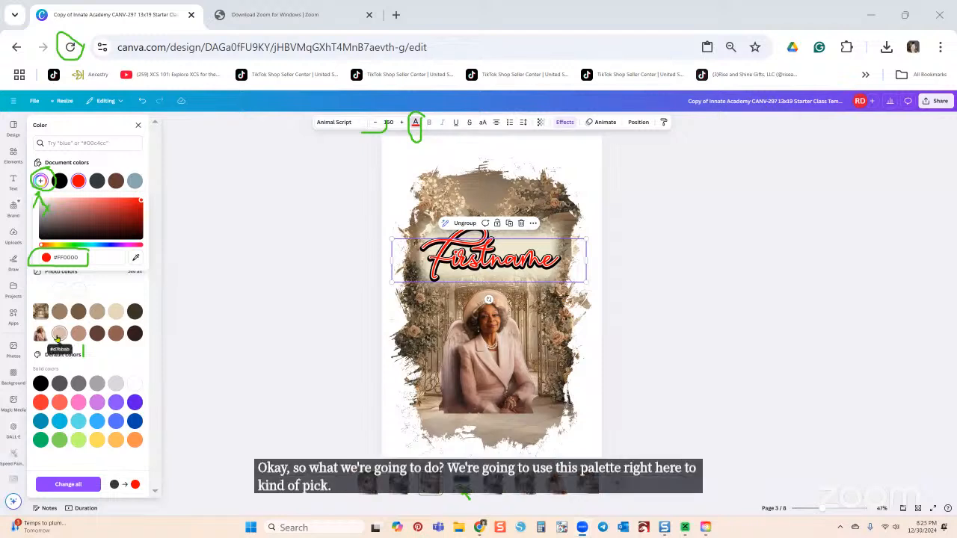
left_click(58, 334)
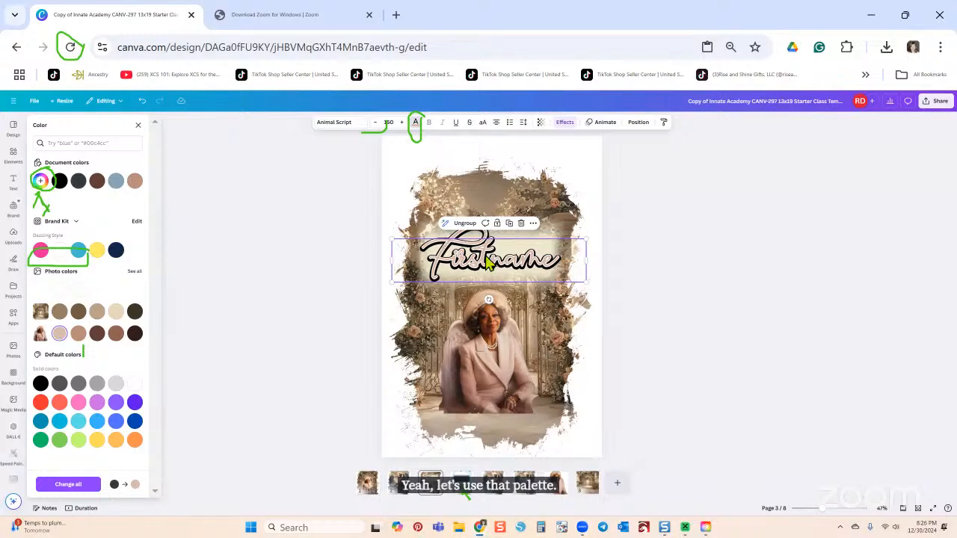
Step: Undo the title's stray move and nudge the pale box behind it
left_click_drag(484, 269, 484, 328)
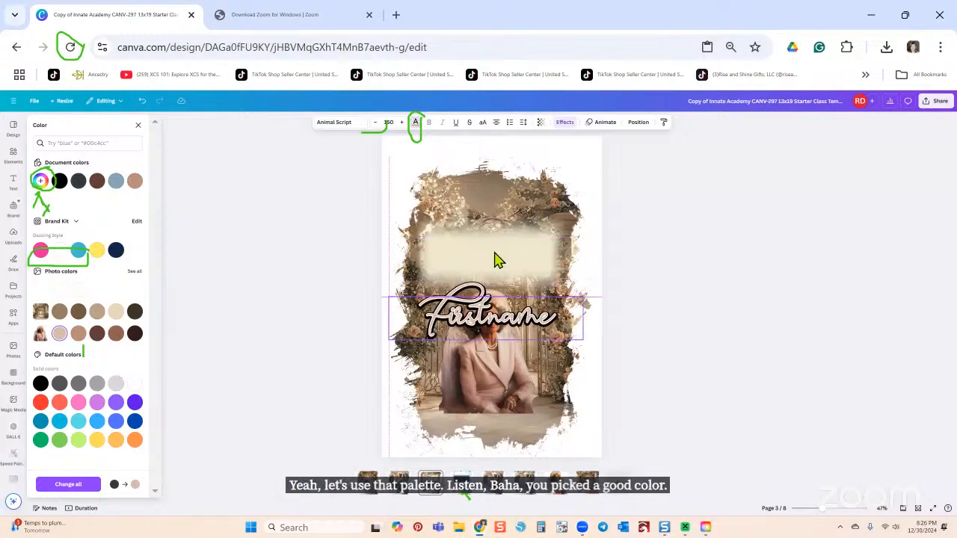
left_click(493, 254)
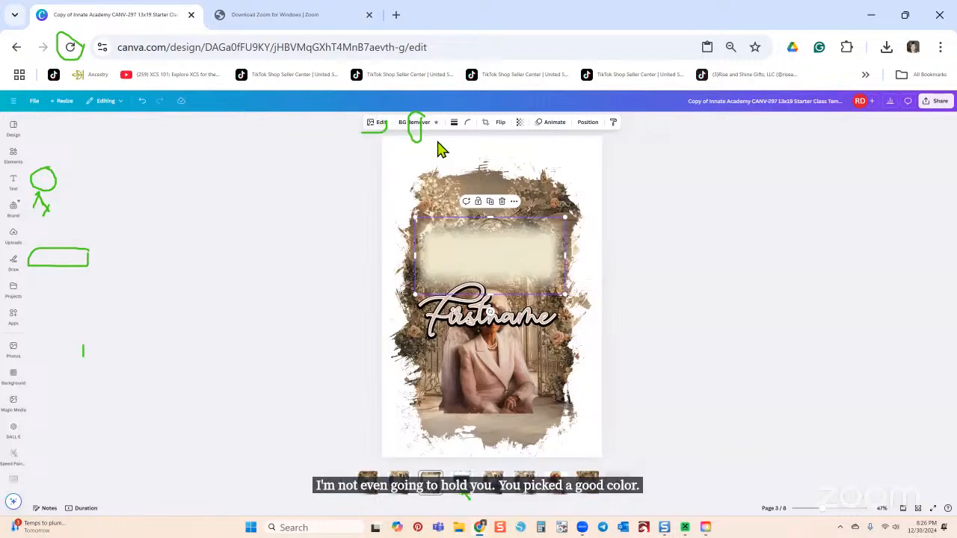
key("ctrl+z")
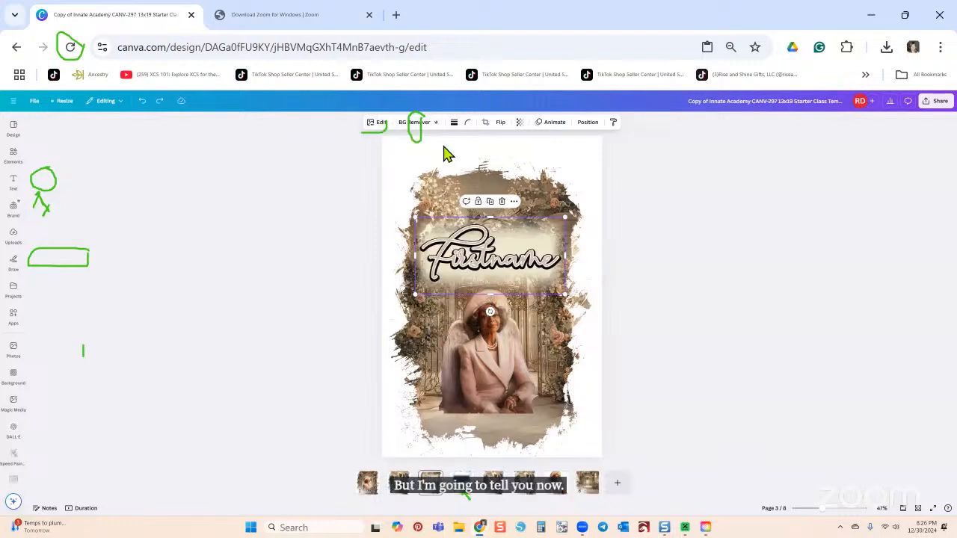
left_click_drag(506, 271, 501, 243)
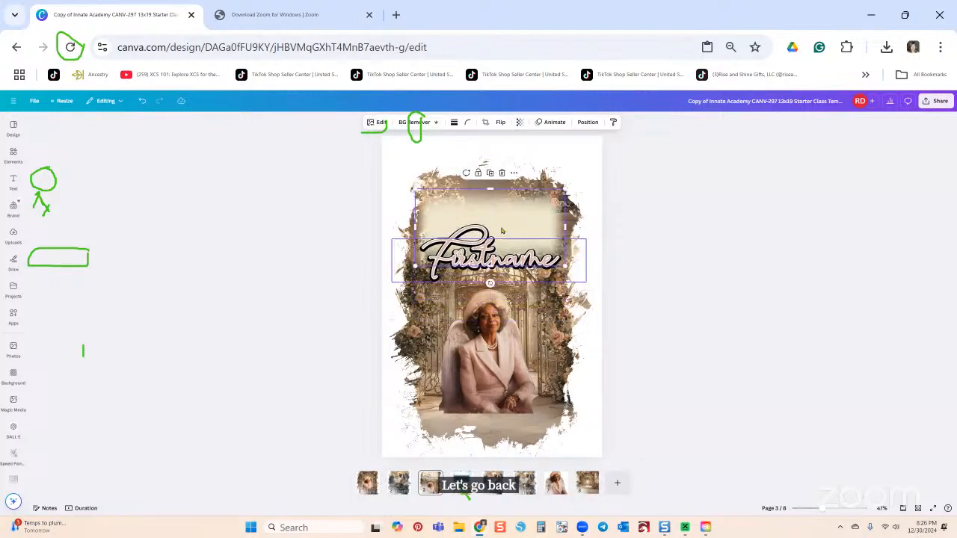
left_click(501, 243)
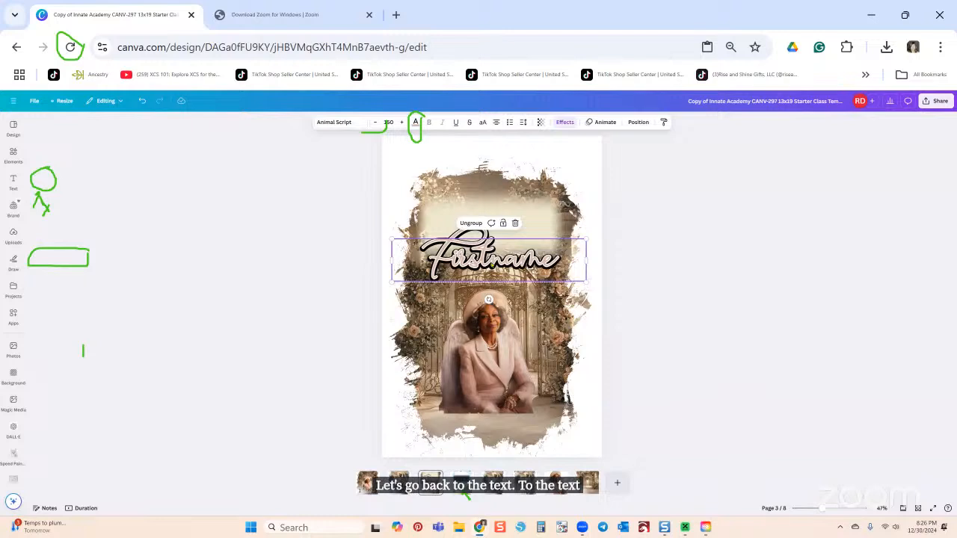
double_click(490, 261)
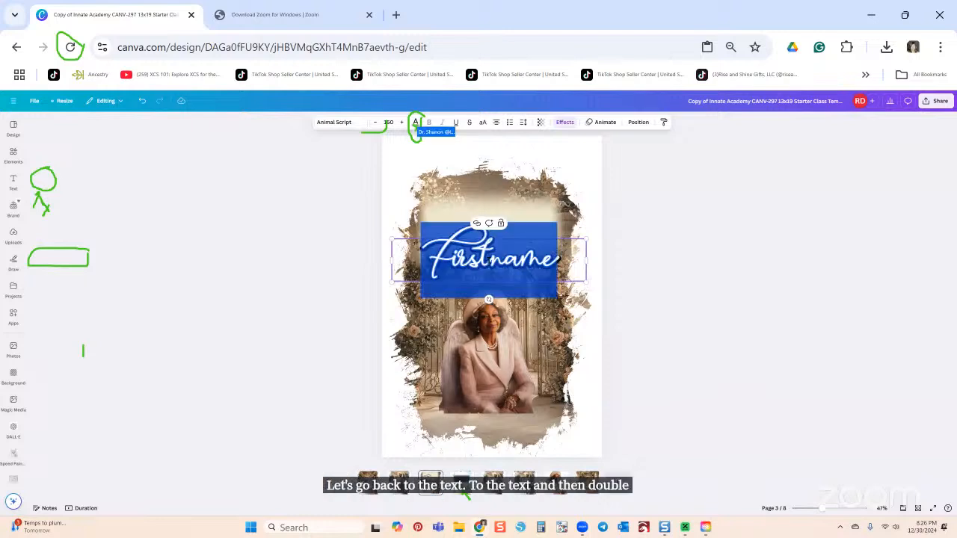
left_click(415, 123)
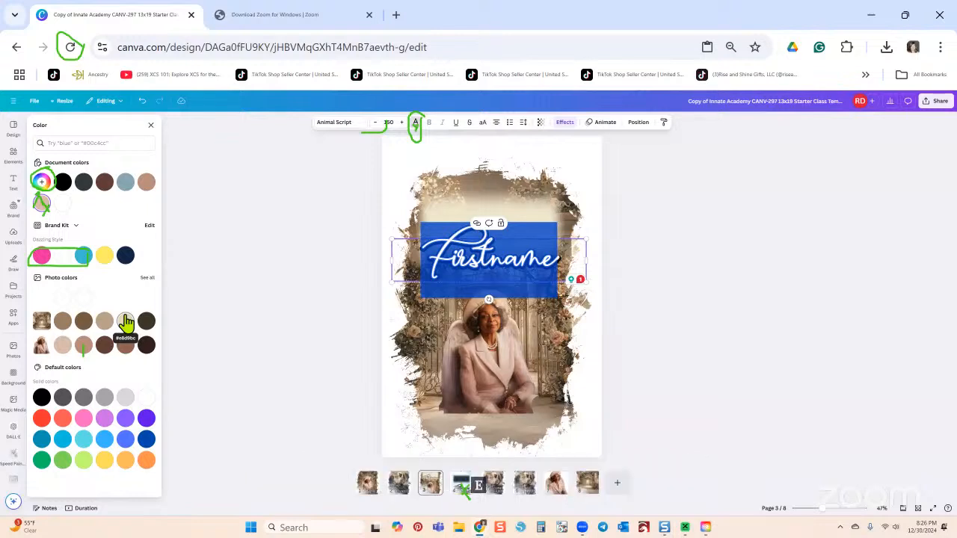
left_click(450, 222)
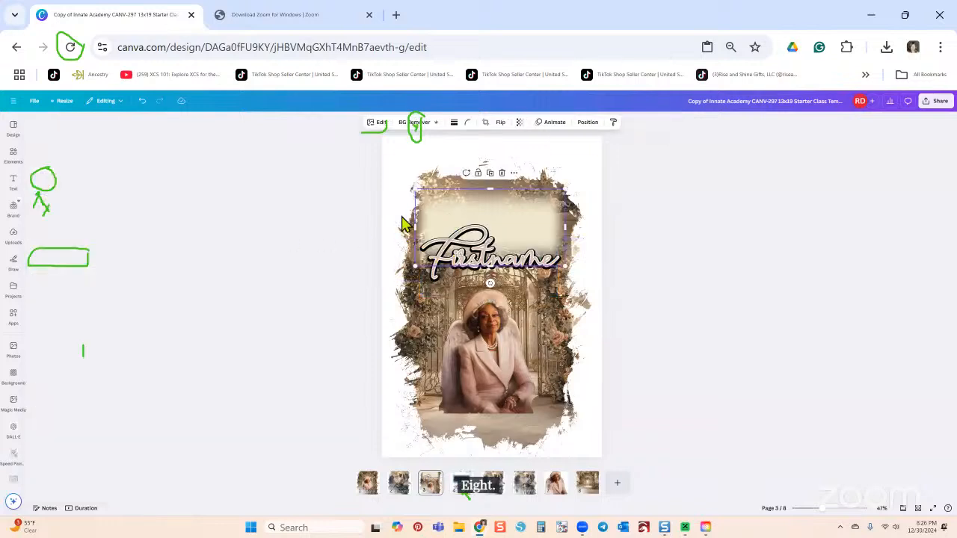
Step: Give the pale box a custom duotone with highlight colour #E8D9BC, then close the panel
left_click(379, 126)
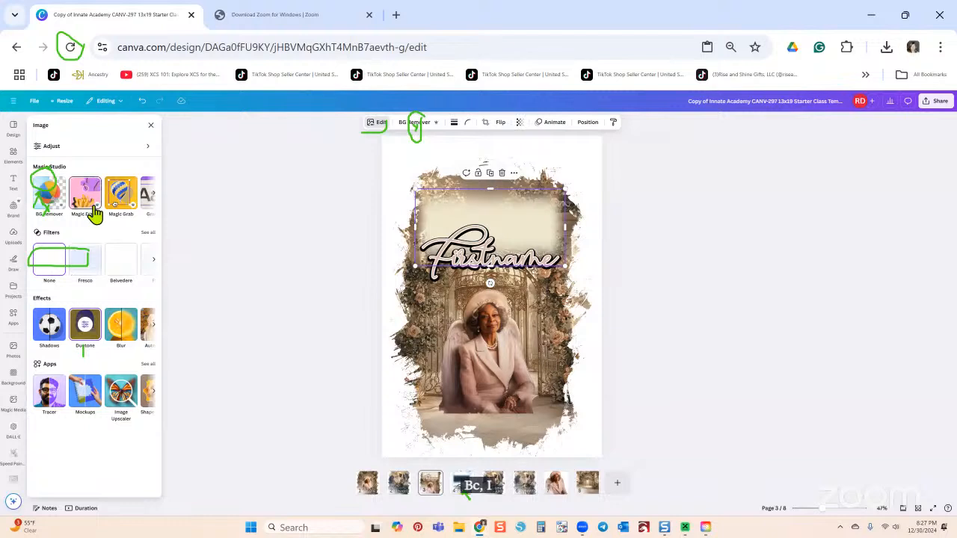
left_click(86, 326)
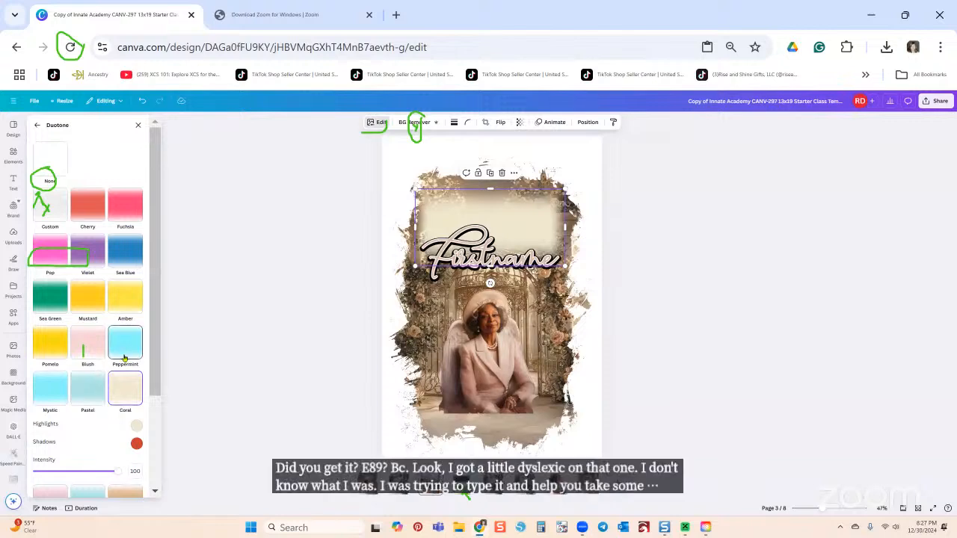
left_click(49, 213)
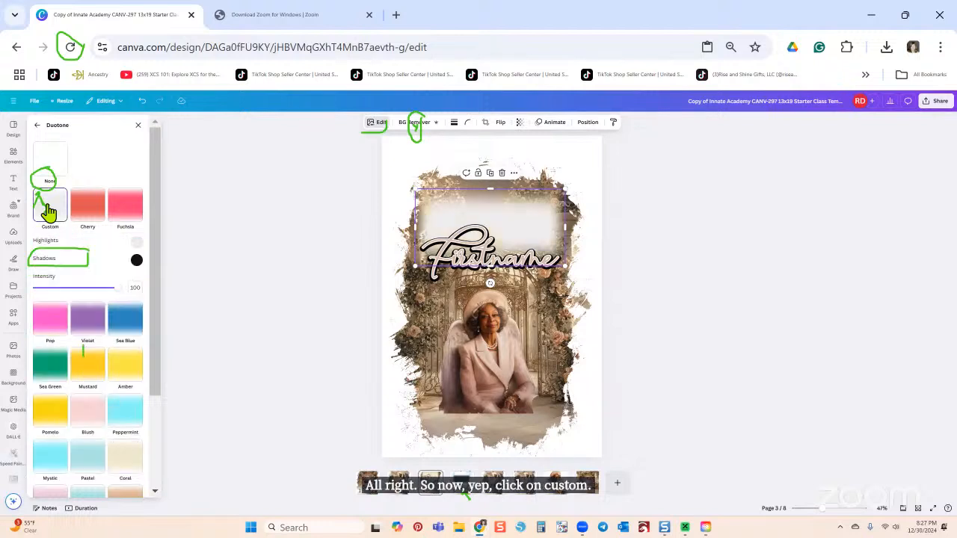
left_click(136, 244)
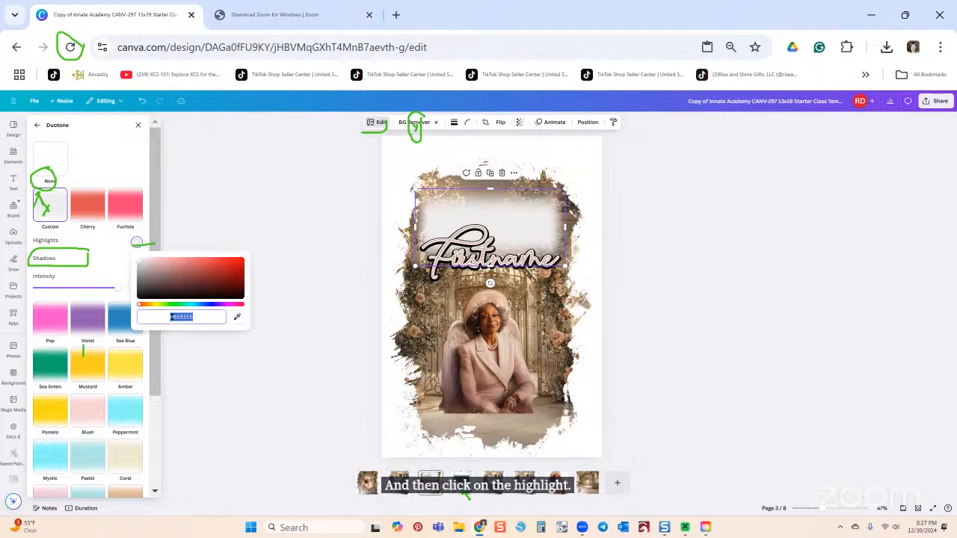
left_click(198, 317)
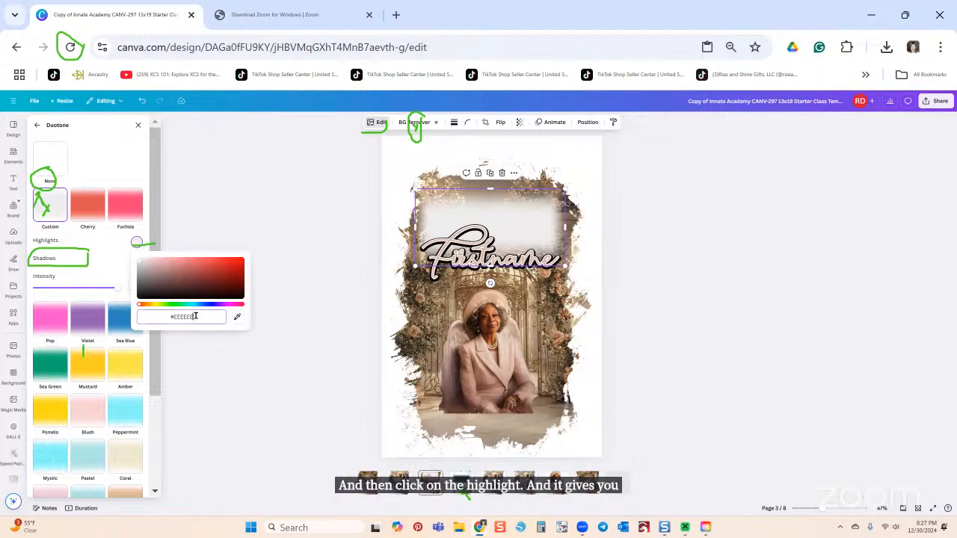
key("BackSpace")
key("BackSpace")
key("BackSpace")
key("BackSpace")
key("BackSpace")
key("BackSpace")
key("BackSpace")
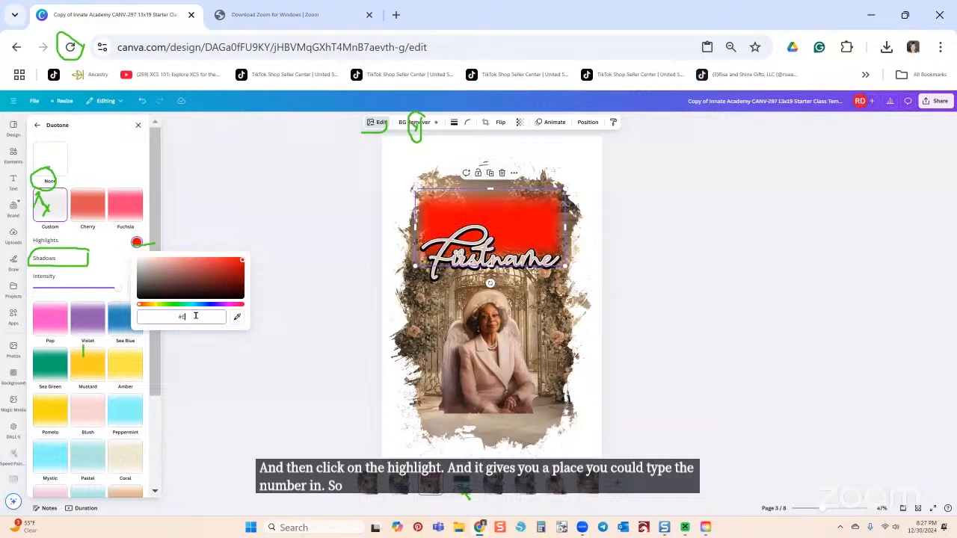
type("E8")
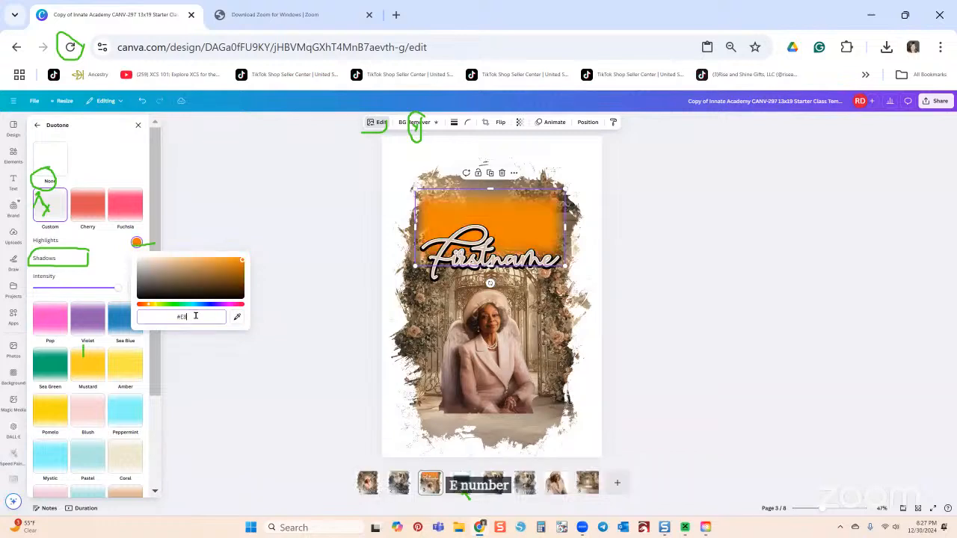
type("D")
key("BackSpace")
type("B")
key("BackSpace")
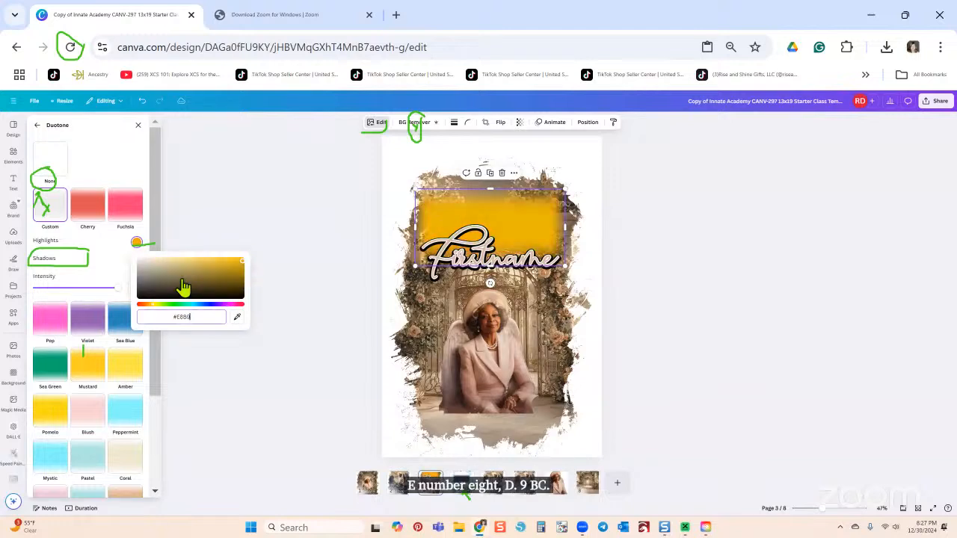
type("9BC")
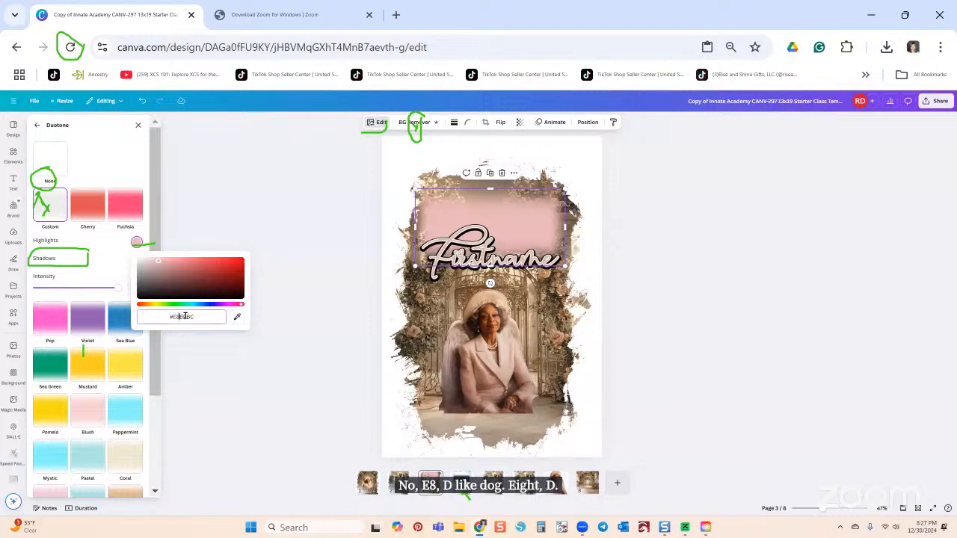
key("Caps_Lock")
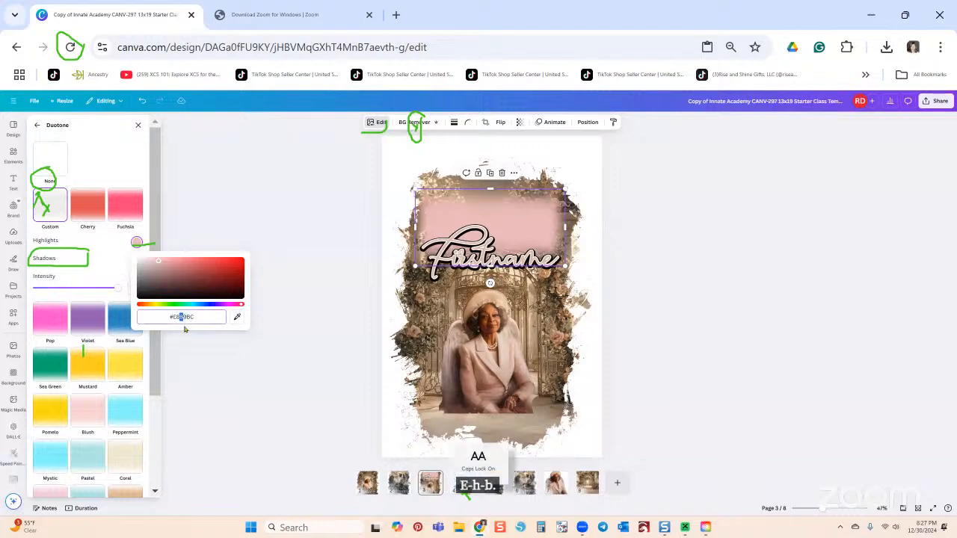
type("D")
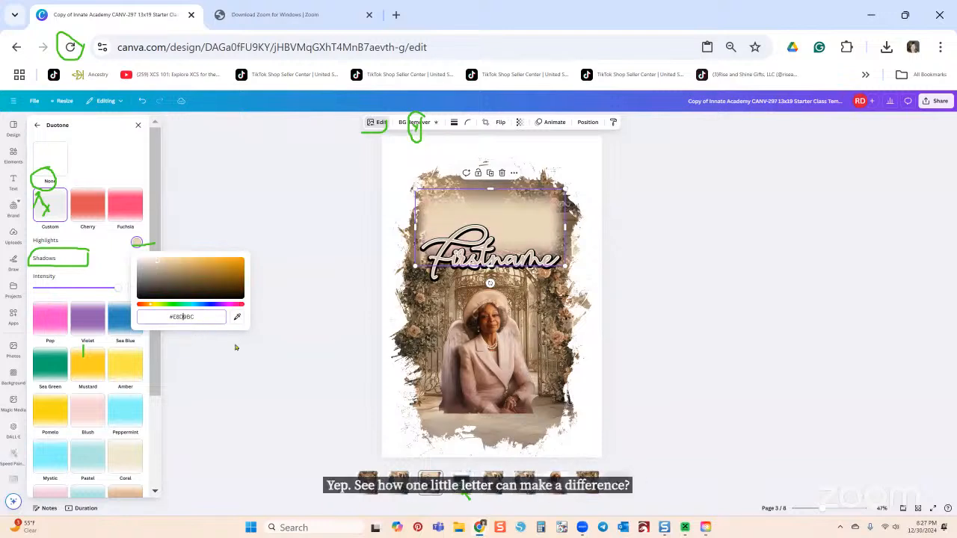
left_click(236, 348)
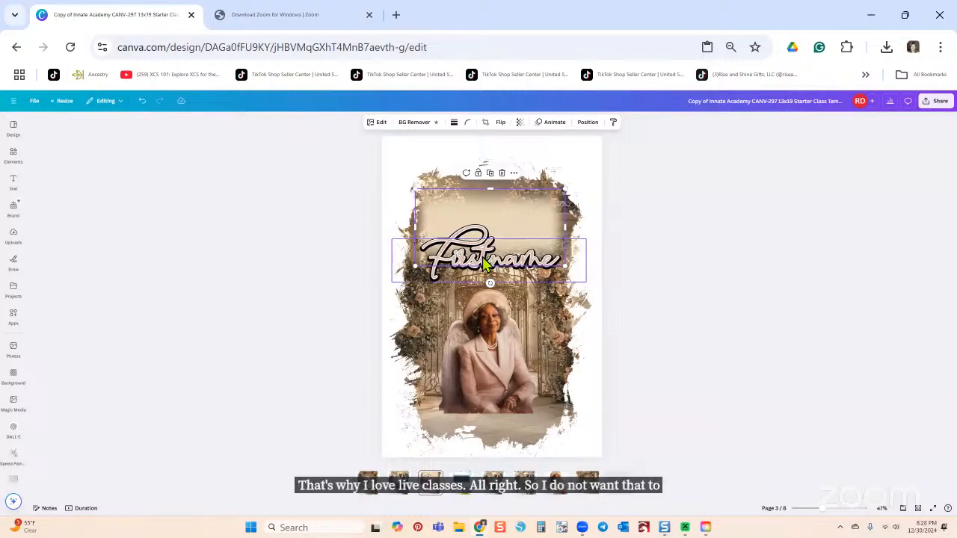
Step: Raise the beige fade and the Firstname title slightly, then bring up the title's Position settings
left_click_drag(484, 263, 487, 251)
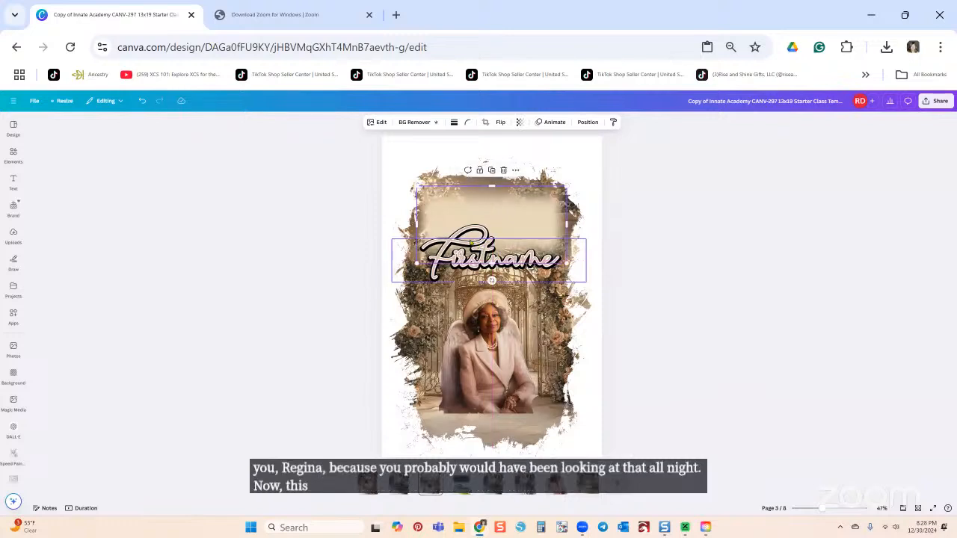
left_click_drag(471, 246, 471, 244)
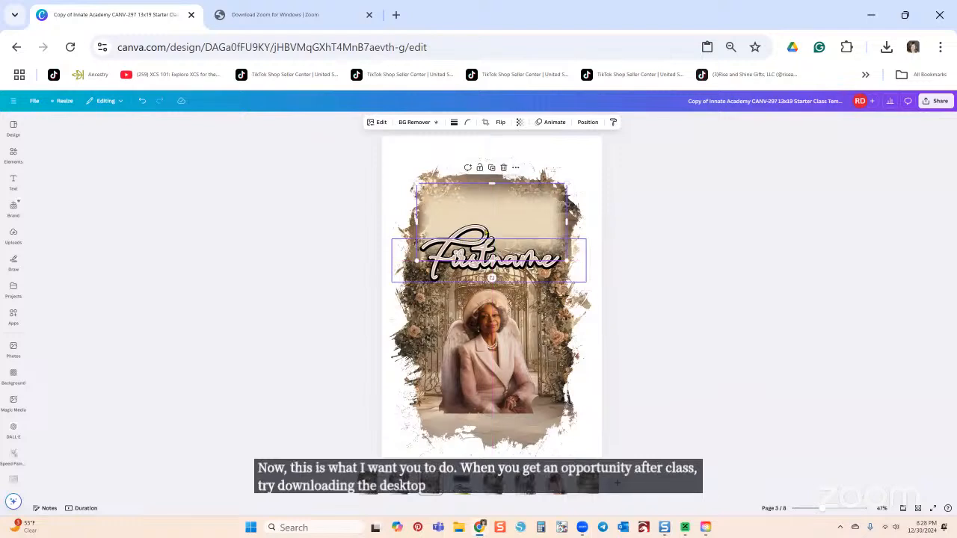
left_click(486, 233)
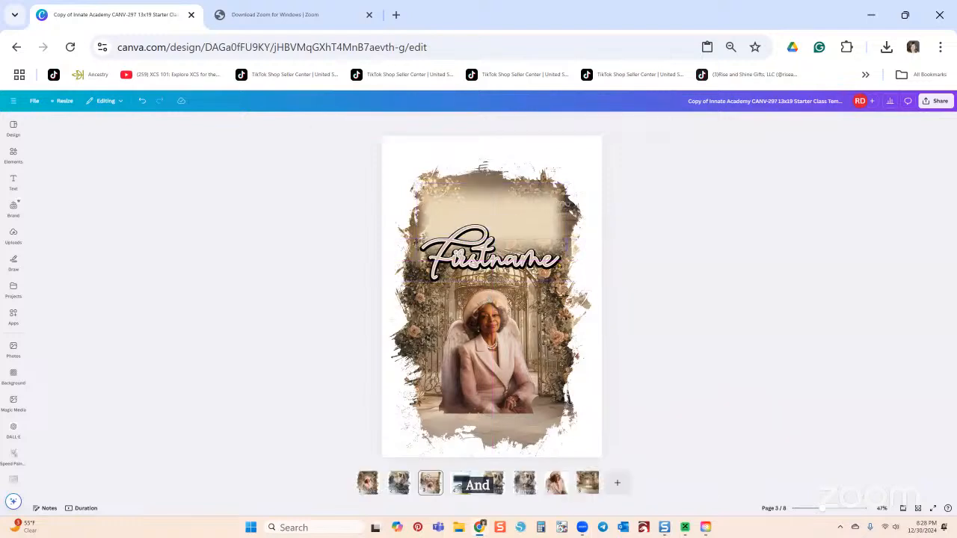
left_click_drag(530, 258, 535, 229)
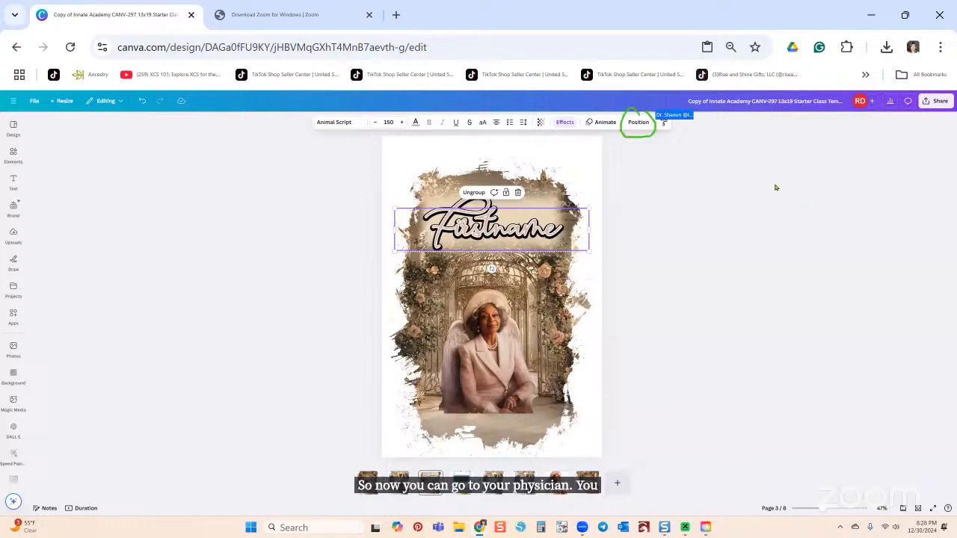
left_click(638, 122)
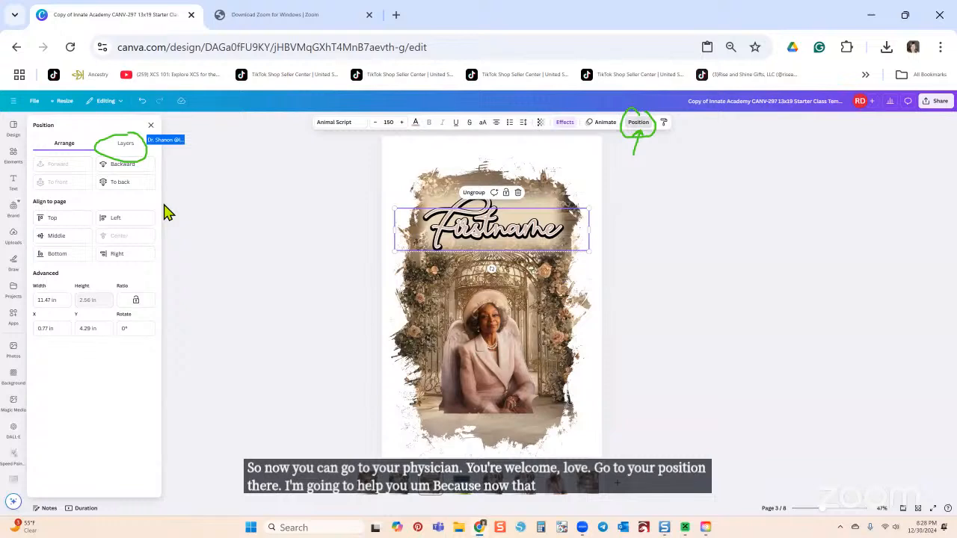
Step: Drag the Firstname group down the Layers list, beneath the framed floral portrait
left_click(121, 148)
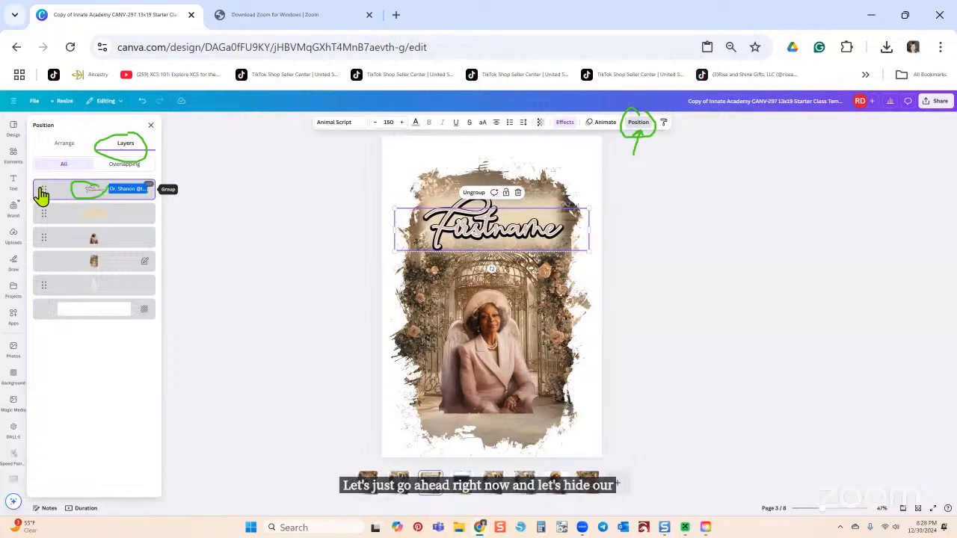
left_click_drag(41, 189, 35, 333)
left_click_drag(43, 190, 44, 292)
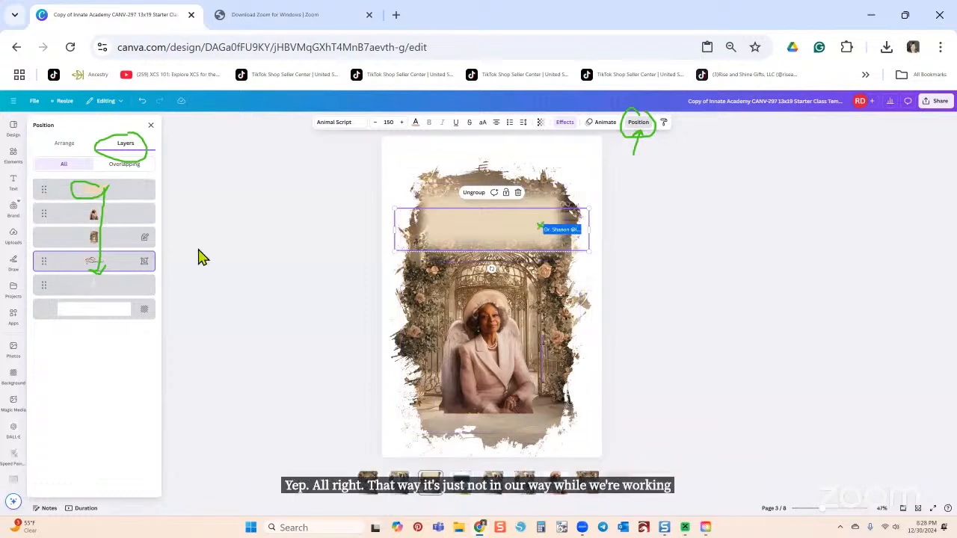
Step: Move the beige fade down over the bottom edge of the portrait
left_click(488, 238)
left_click_drag(488, 238, 489, 229)
key("ctrl+z")
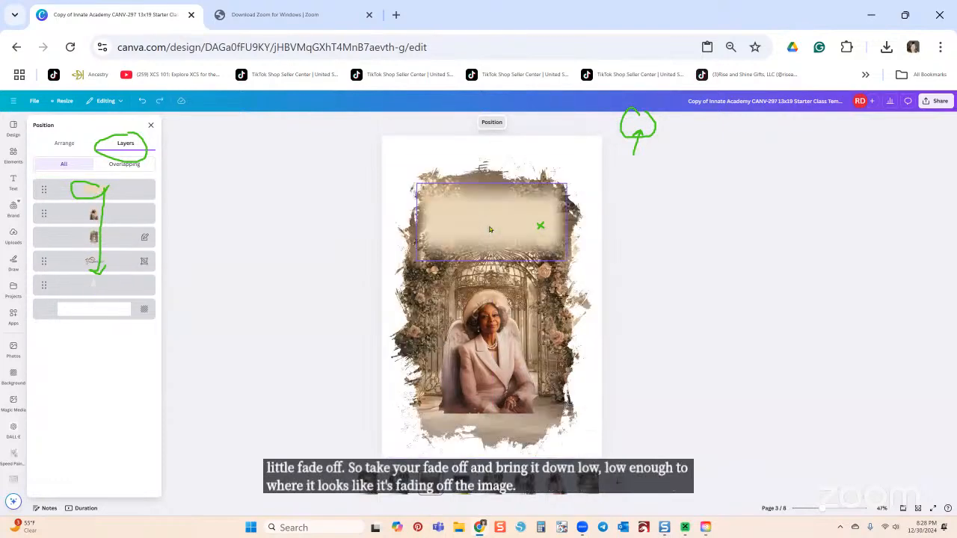
left_click_drag(491, 224, 492, 428)
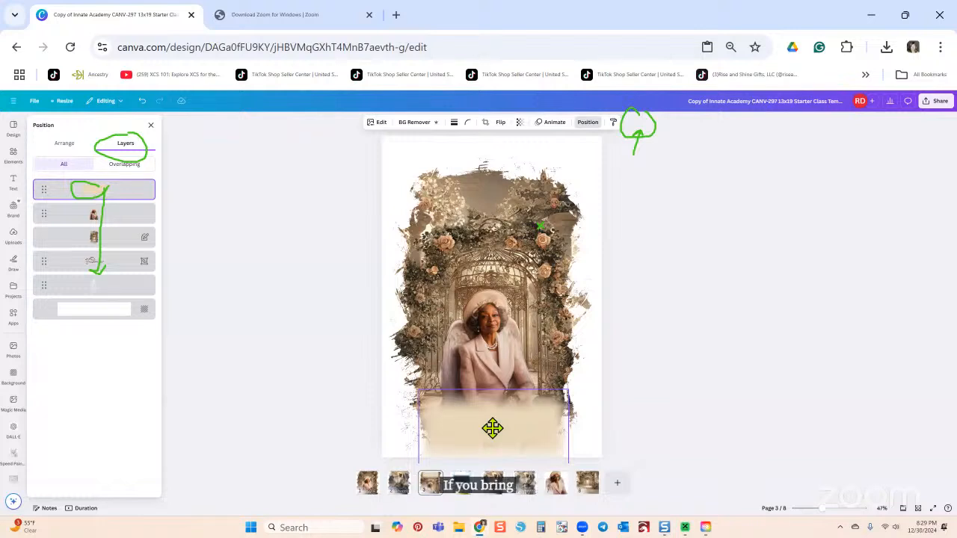
mouse_move(491, 427)
left_mouse_down()
mouse_move(491, 384)
mouse_move(493, 415)
left_mouse_up()
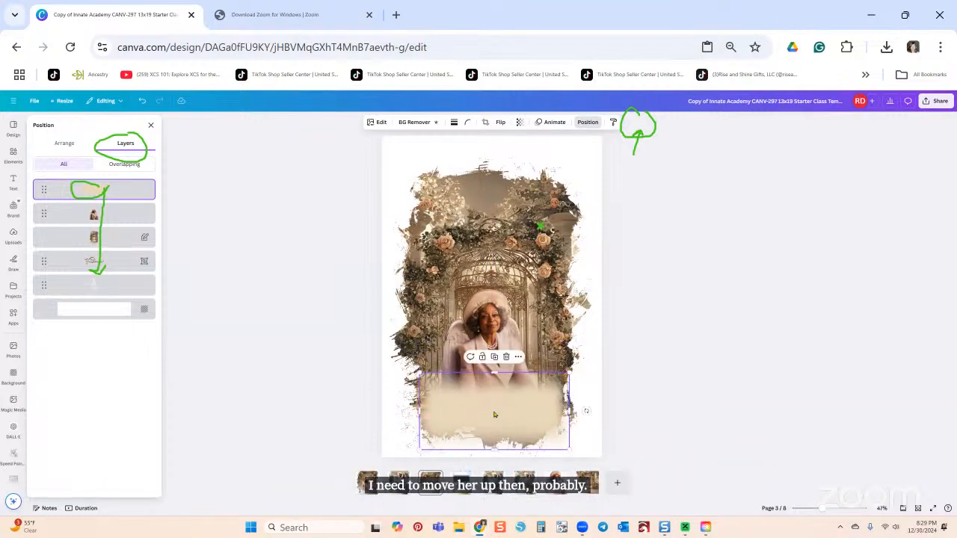
Step: Raise the portrait photo slightly inside the floral frame
left_click(499, 323)
key("Delete")
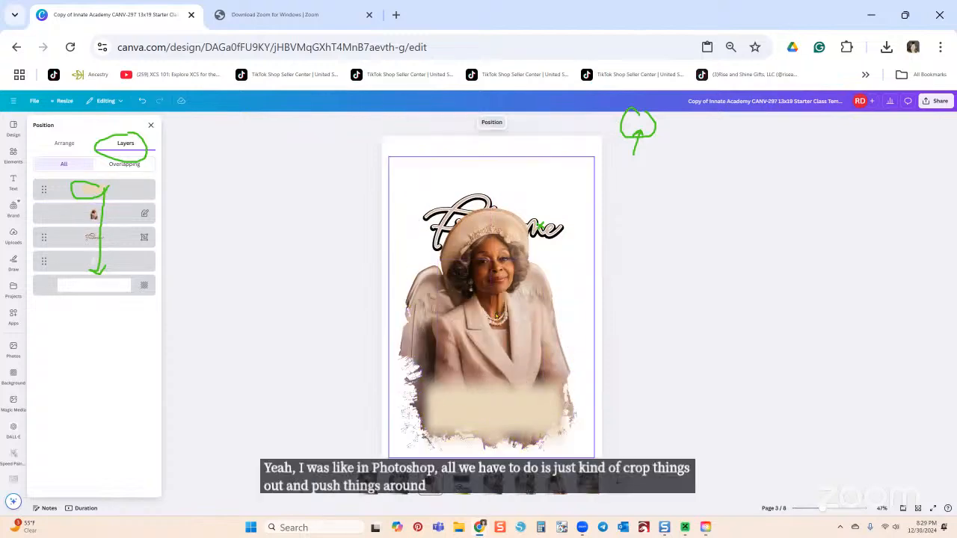
key("ctrl+z")
left_click_drag(494, 326, 501, 349)
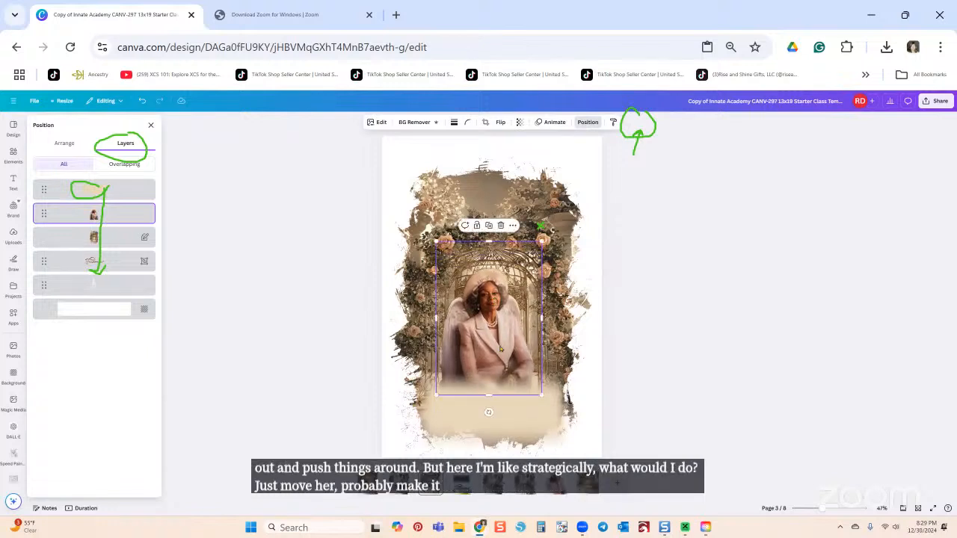
Step: Shrink the fade from its corner and centre it over the portrait's base
left_click(513, 428)
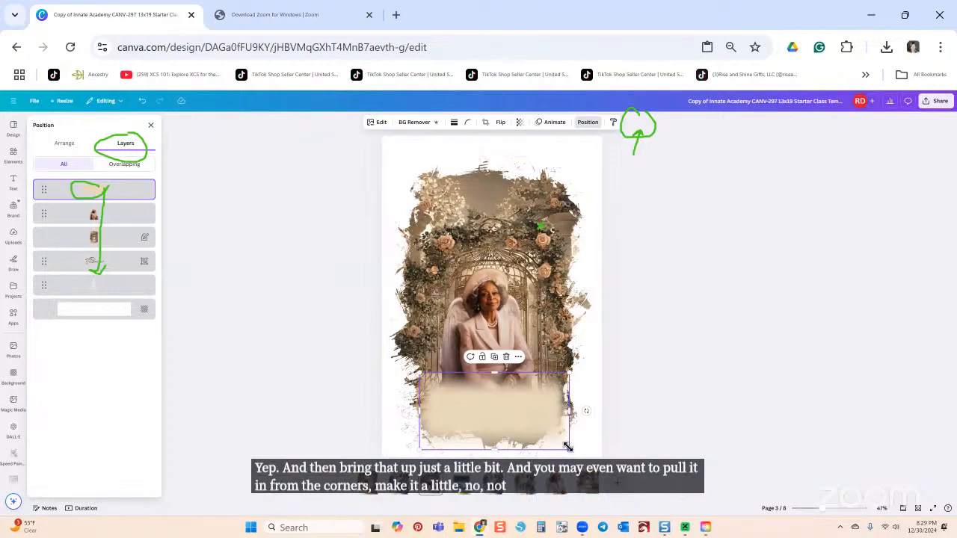
left_click_drag(569, 448, 547, 432)
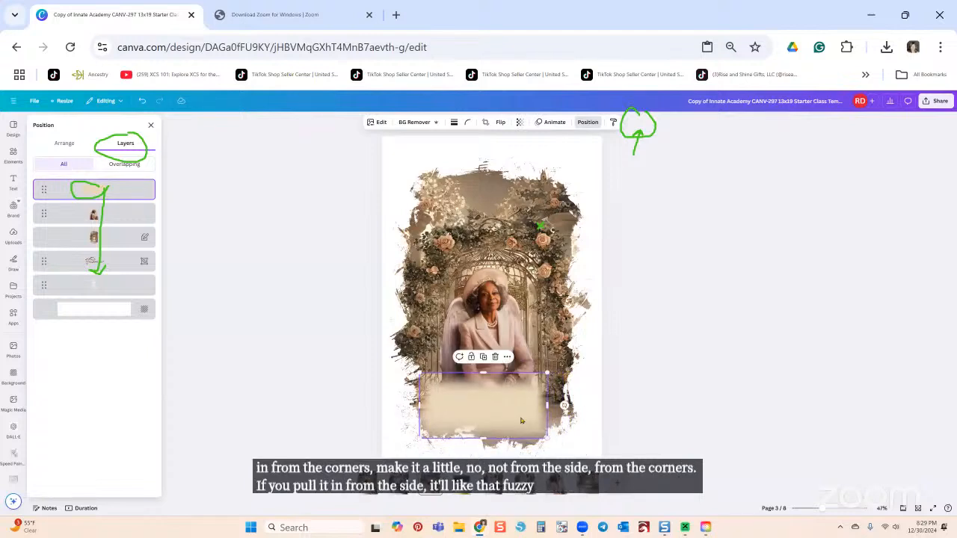
left_click_drag(526, 418, 530, 420)
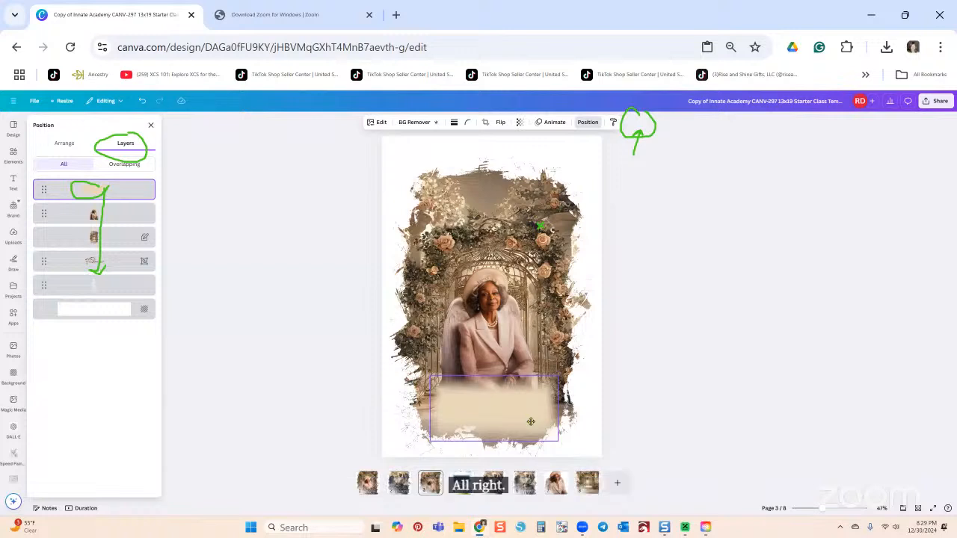
left_click_drag(530, 421, 532, 424)
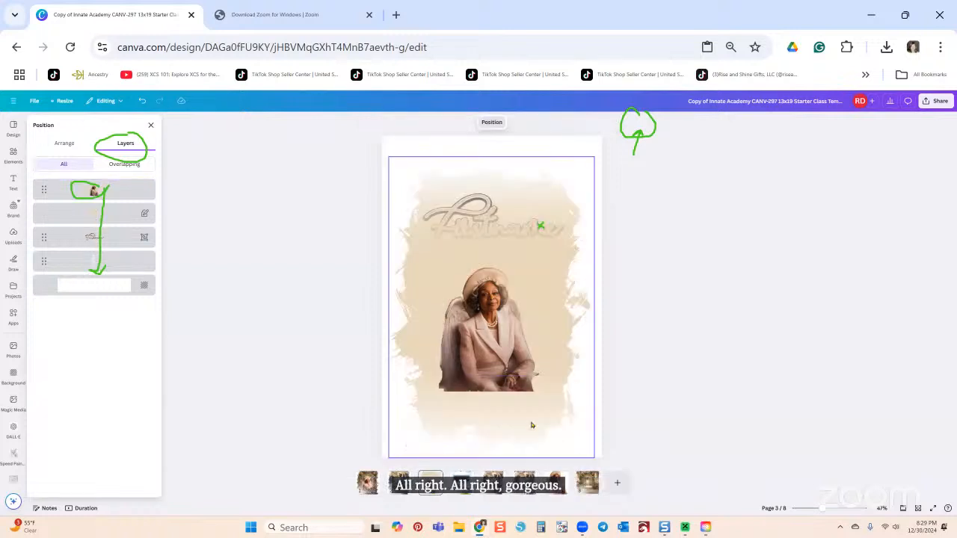
key("ctrl+z")
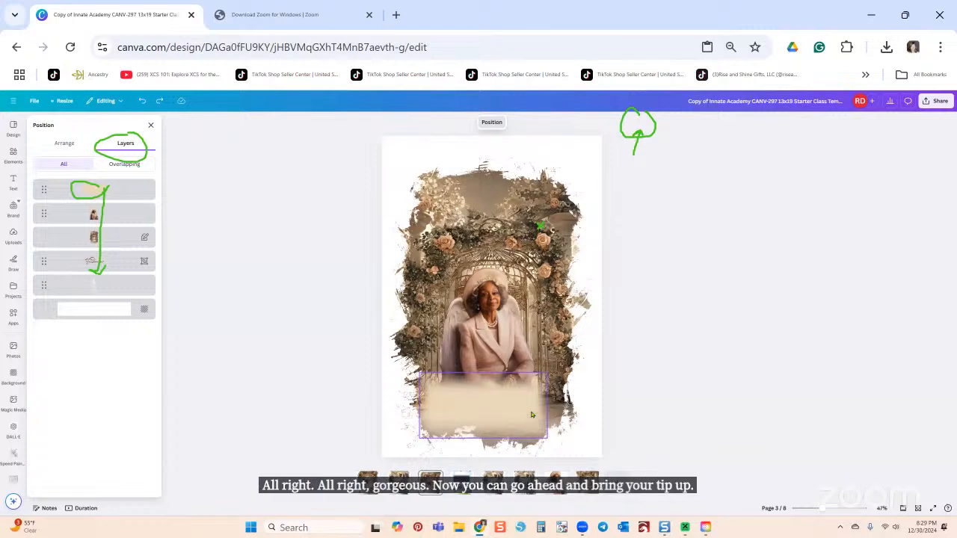
left_click_drag(526, 411, 531, 412)
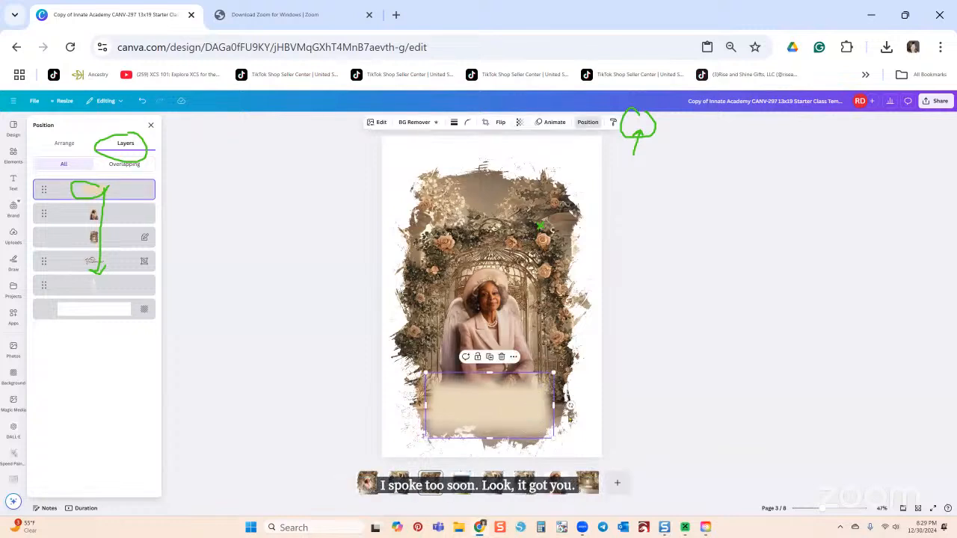
key("Escape")
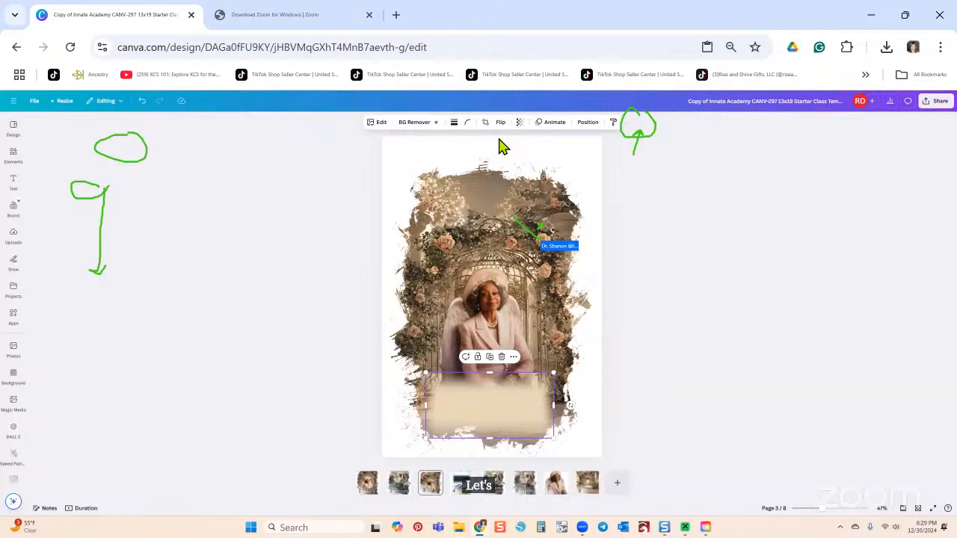
Step: Lock the framed floral portrait layer from the Layers list
left_click(588, 123)
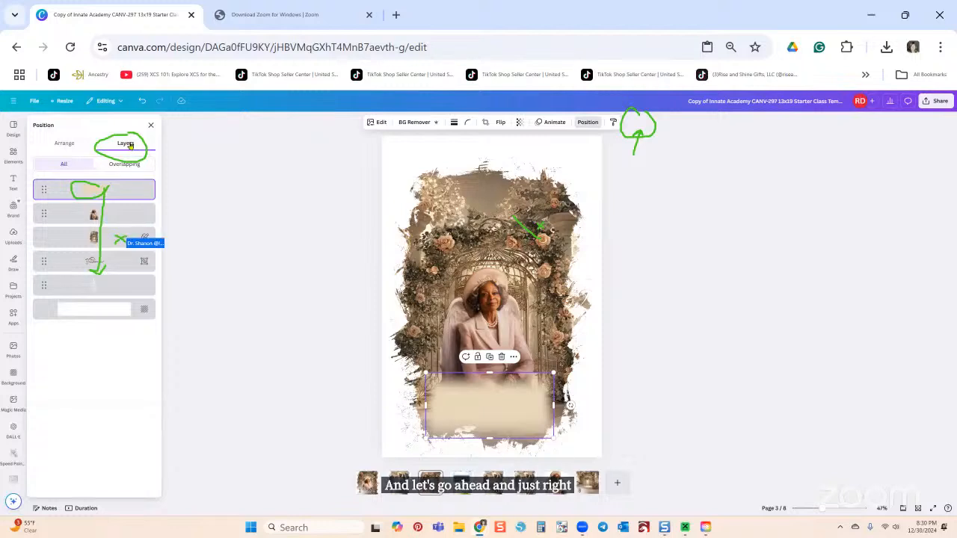
right_click(138, 238)
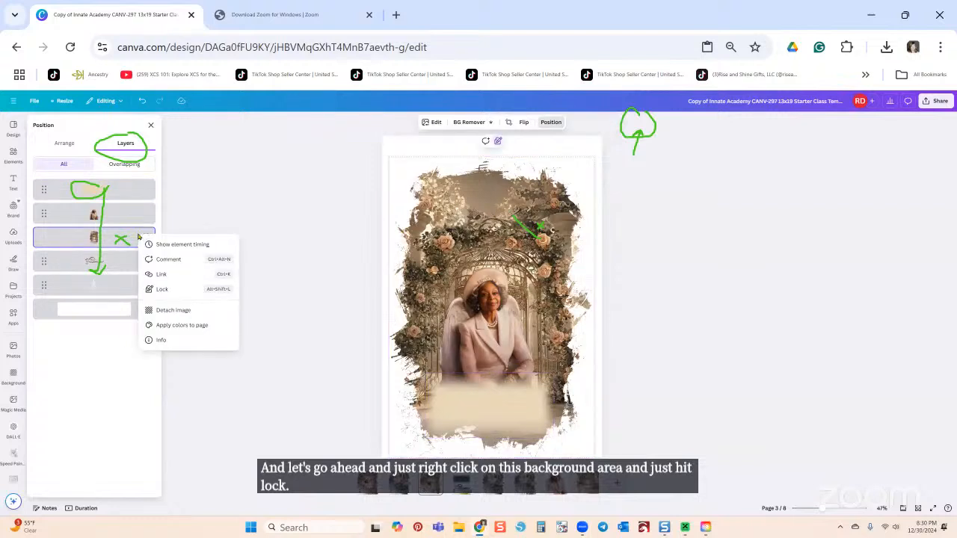
left_click(159, 289)
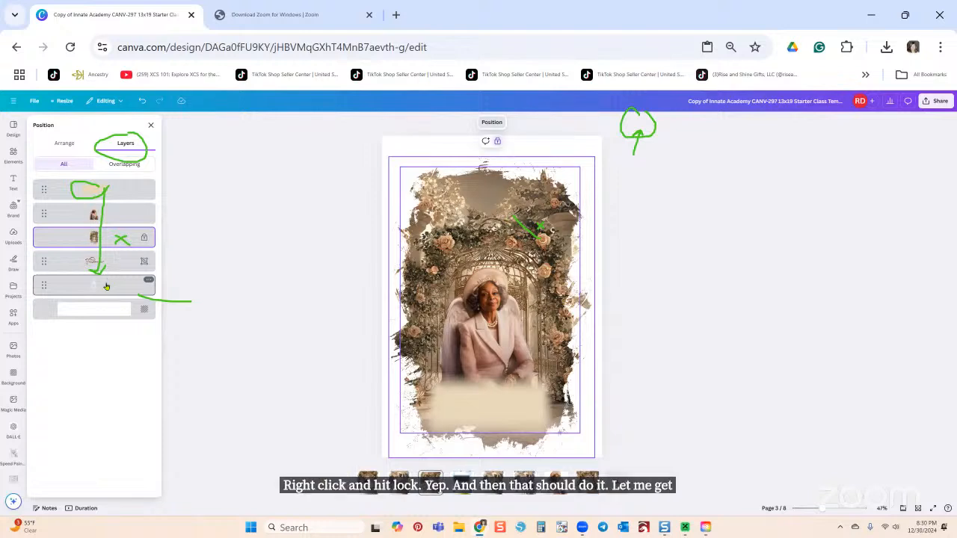
Step: Raise the Firstname group to the top layer and drop the title over the cream fade
left_click(60, 267)
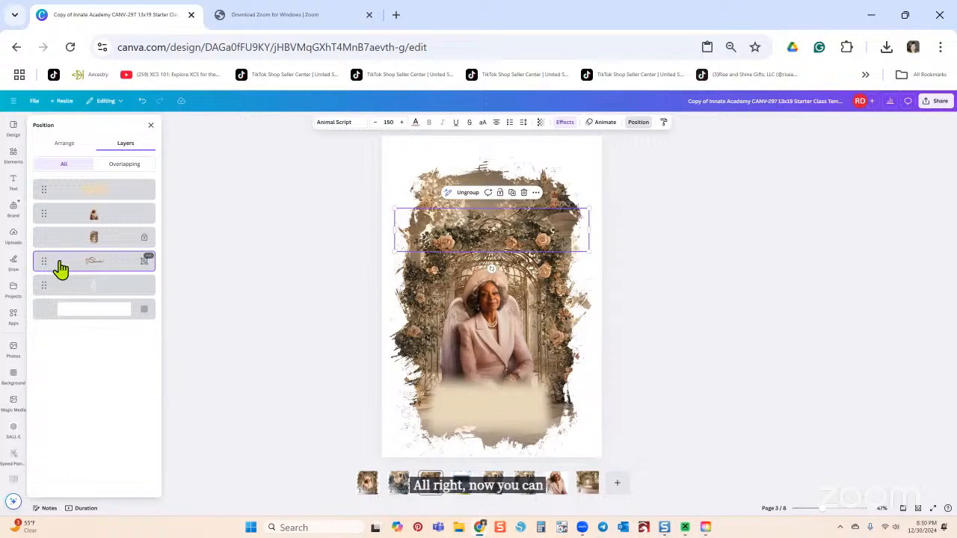
left_click_drag(59, 259, 58, 230)
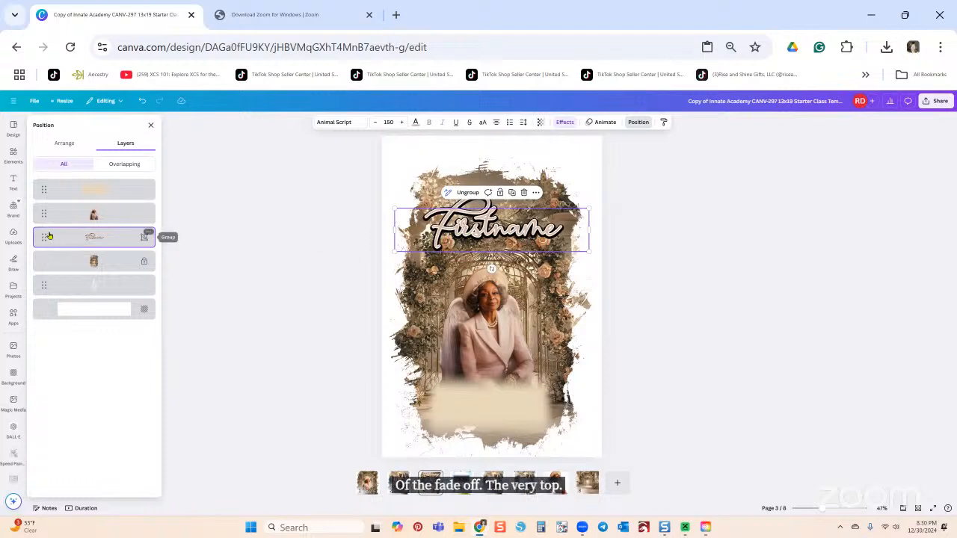
left_click_drag(46, 241, 43, 170)
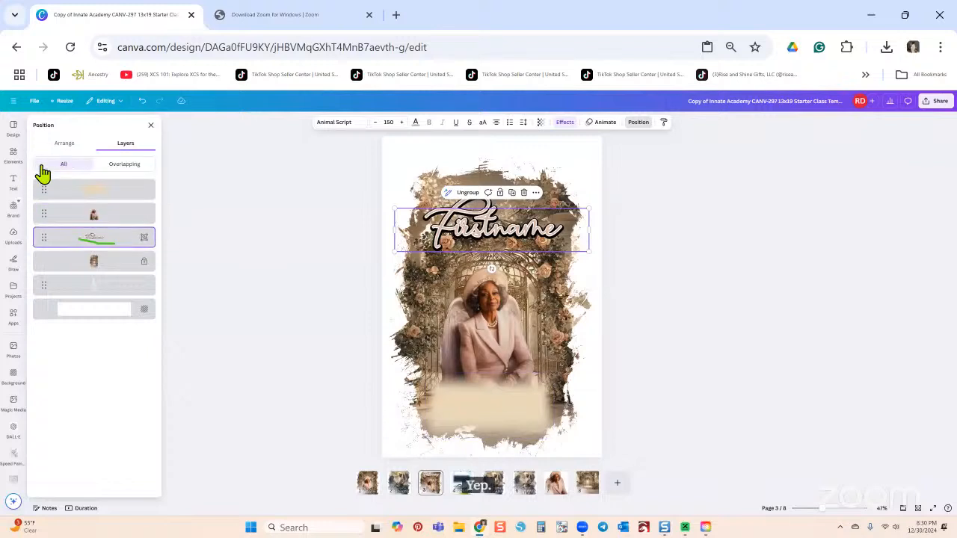
left_click_drag(38, 239, 33, 200)
left_click_drag(47, 246, 43, 196)
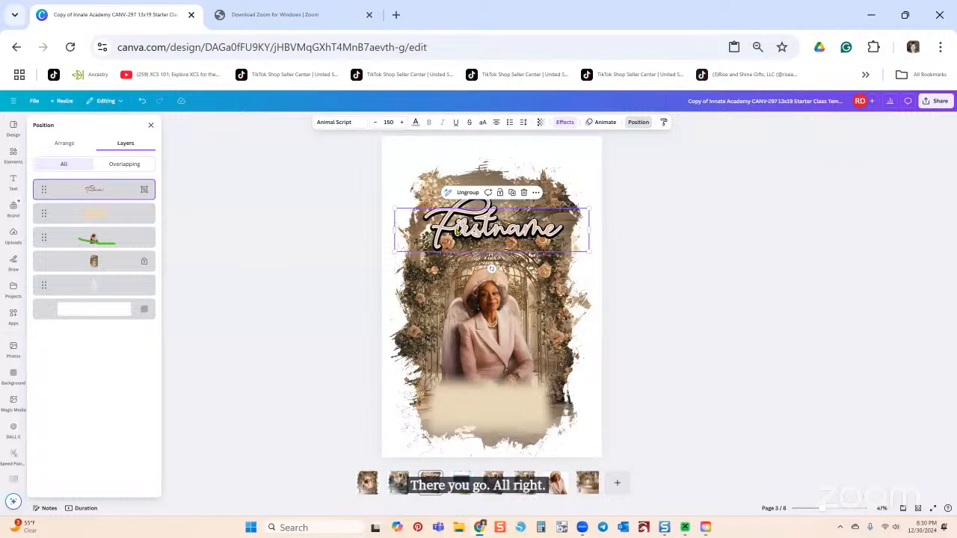
left_click_drag(458, 230, 456, 414)
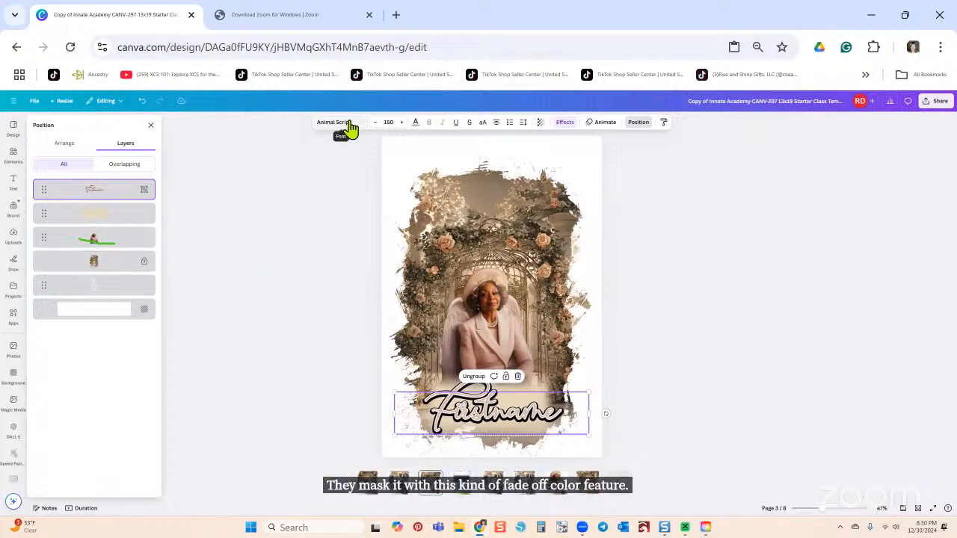
Step: Try several Photo colors on the Firstname title, then settle on the dark brown swatch
left_click(414, 123)
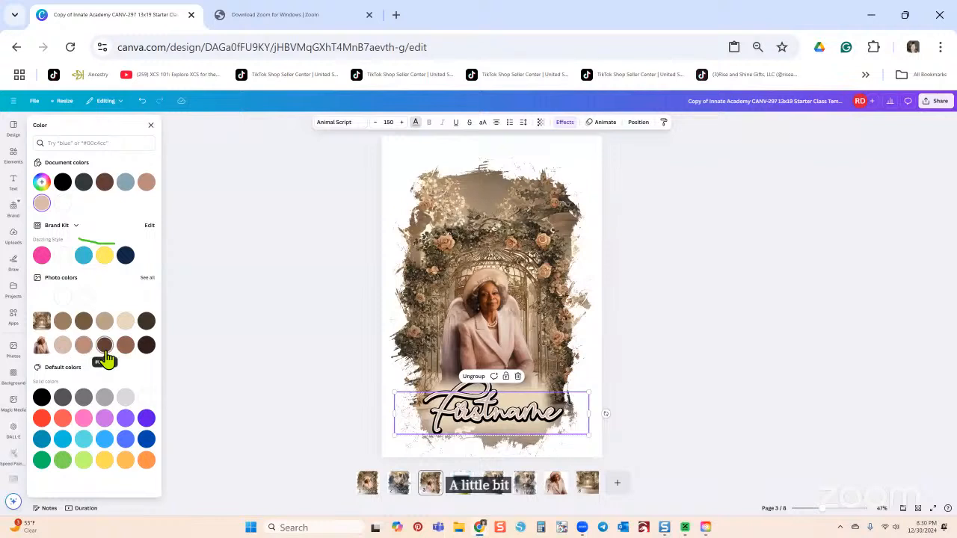
left_click(124, 346)
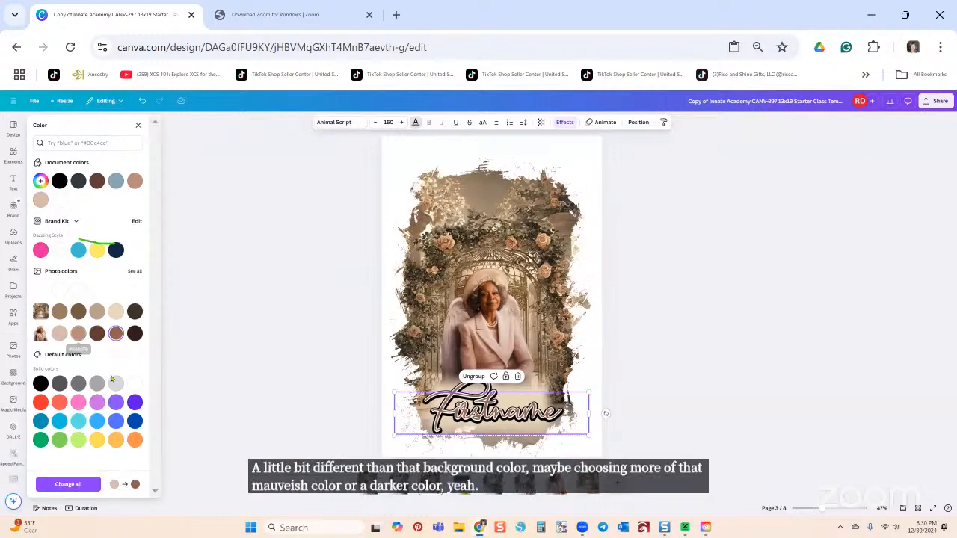
left_click(79, 333)
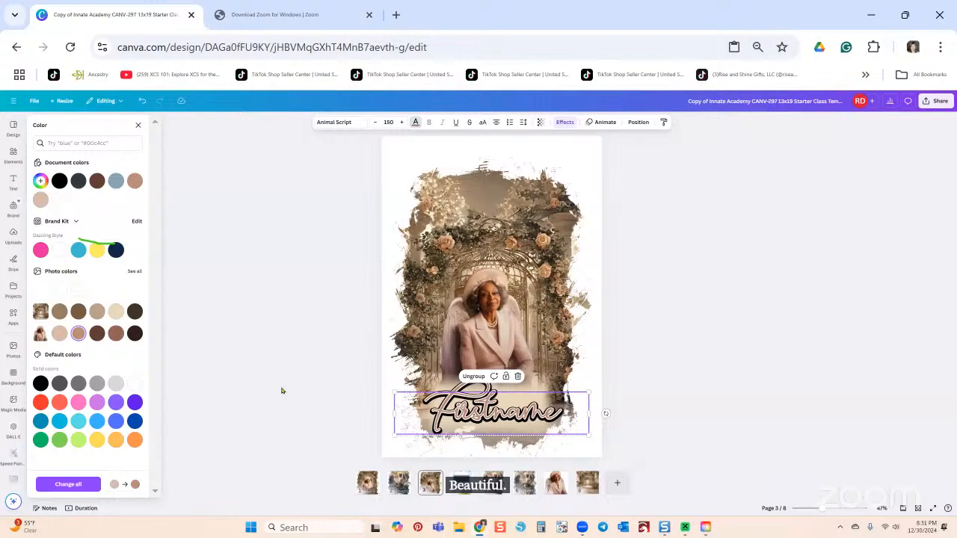
left_click(59, 334)
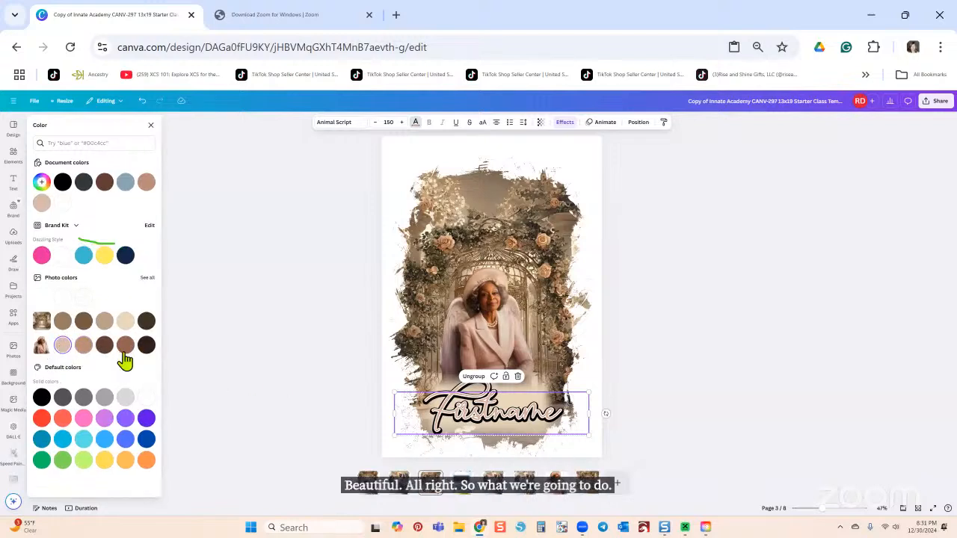
left_click(104, 344)
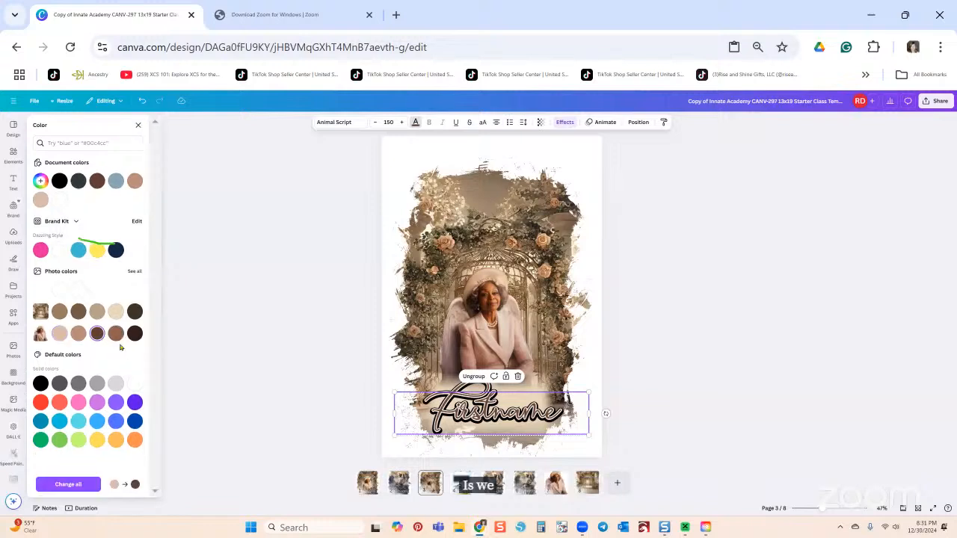
left_click(227, 381)
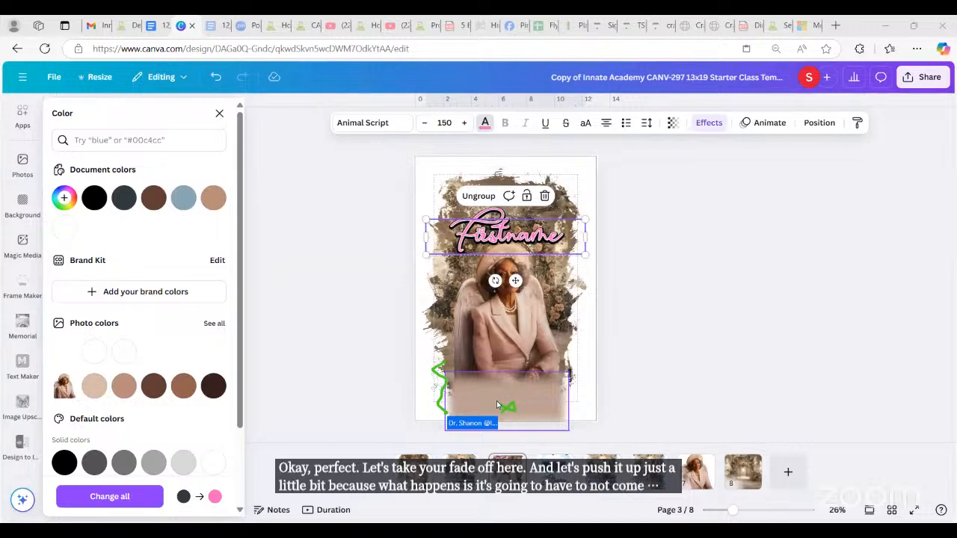
Step: Select the blurred backing block behind the Firstname title
left_click(495, 233)
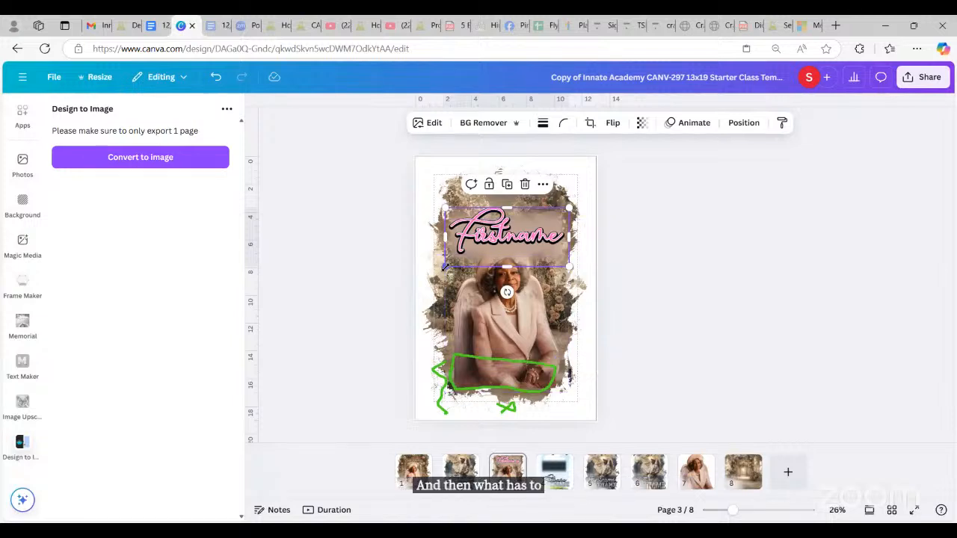
Step: Move the blurred block to the portrait's bottom edge and resize it to about 9.4 × 4.5
left_click_drag(444, 267, 429, 272)
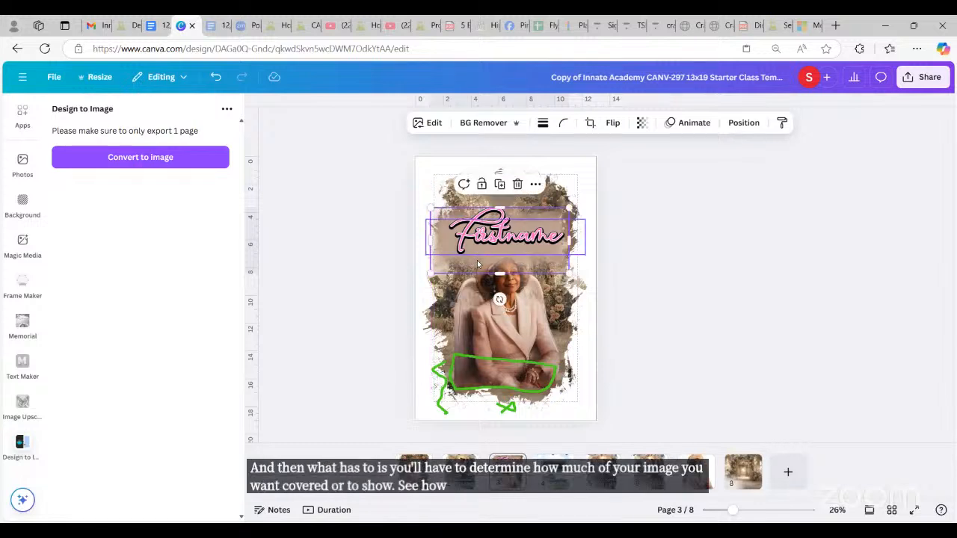
mouse_move(478, 264)
left_mouse_down()
mouse_move(441, 284)
mouse_move(473, 269)
mouse_move(537, 353)
mouse_move(515, 384)
mouse_move(513, 370)
left_mouse_up()
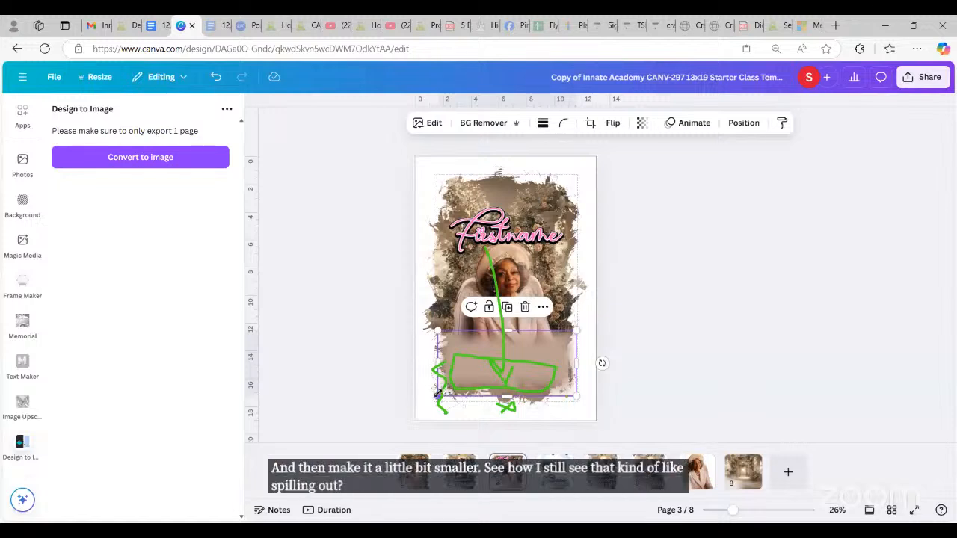
mouse_move(438, 392)
left_mouse_down()
mouse_move(446, 382)
mouse_move(452, 388)
left_mouse_up()
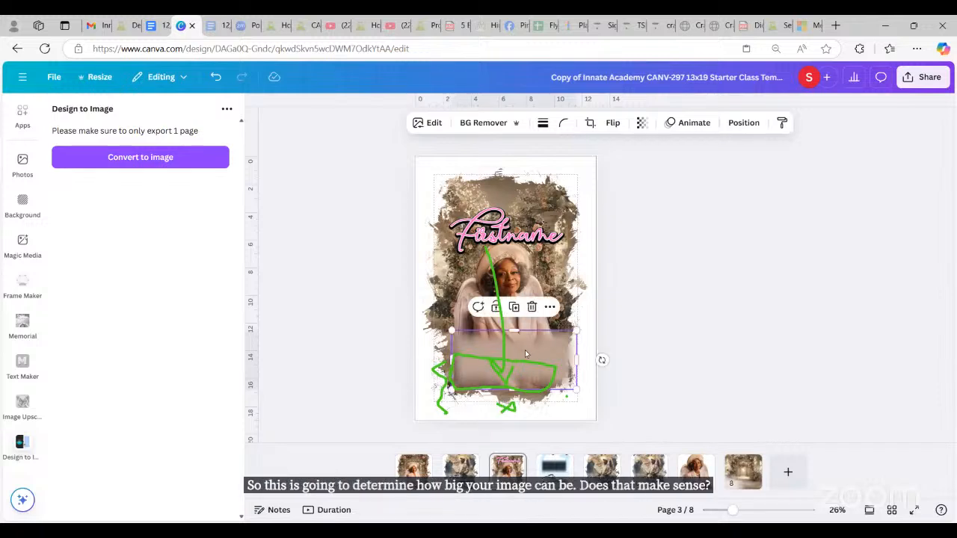
left_click_drag(525, 354, 520, 358)
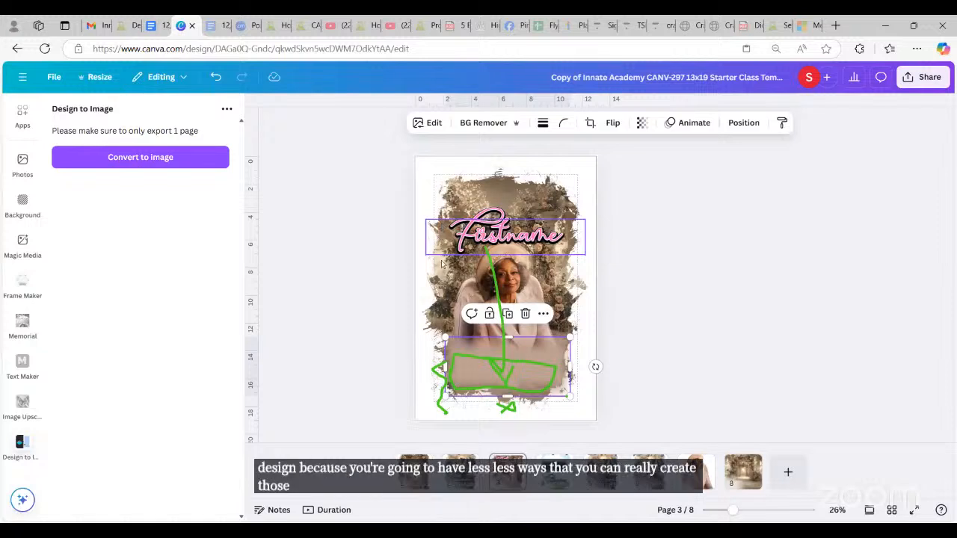
Step: Drag the Firstname title group down over the blurred block at the portrait's base
left_click(532, 243)
left_click_drag(531, 243, 531, 375)
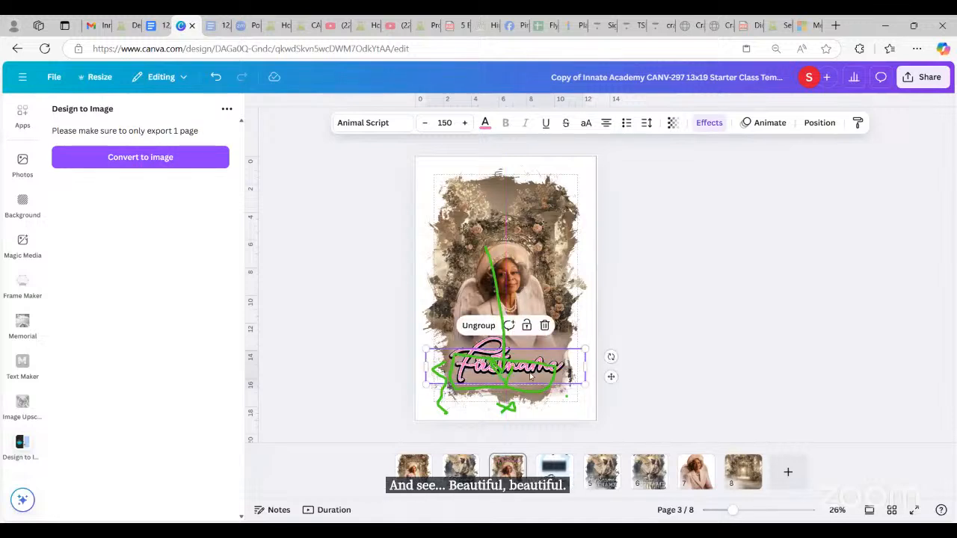
double_click(530, 376)
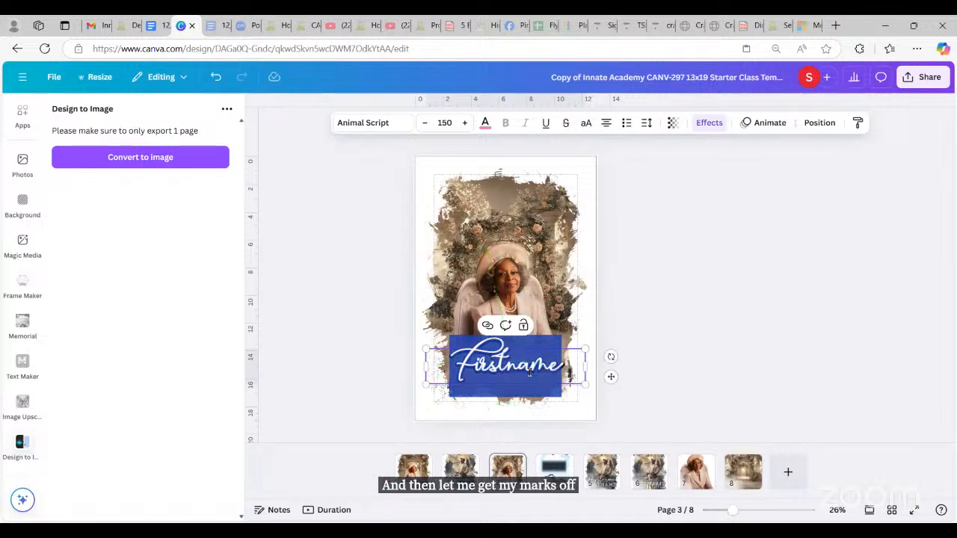
key("Escape")
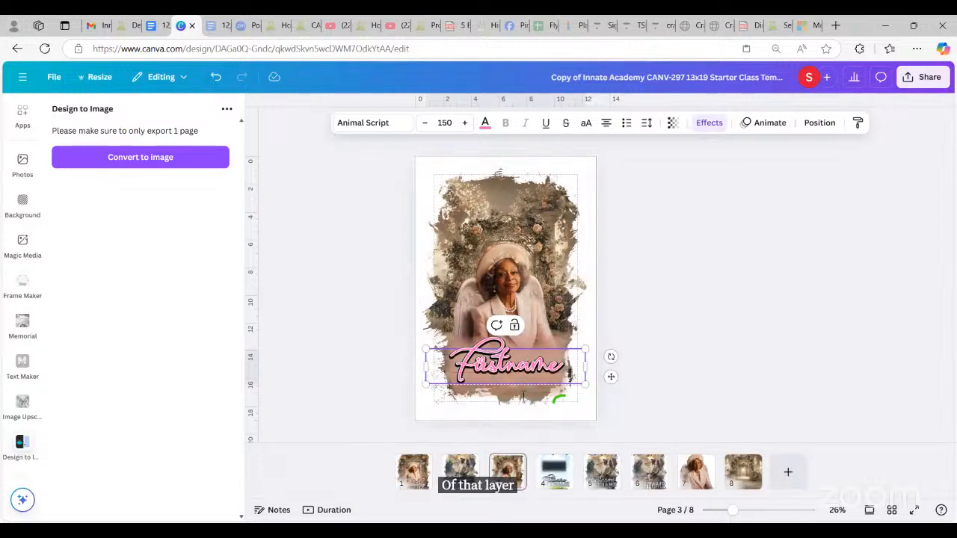
mouse_move(494, 388)
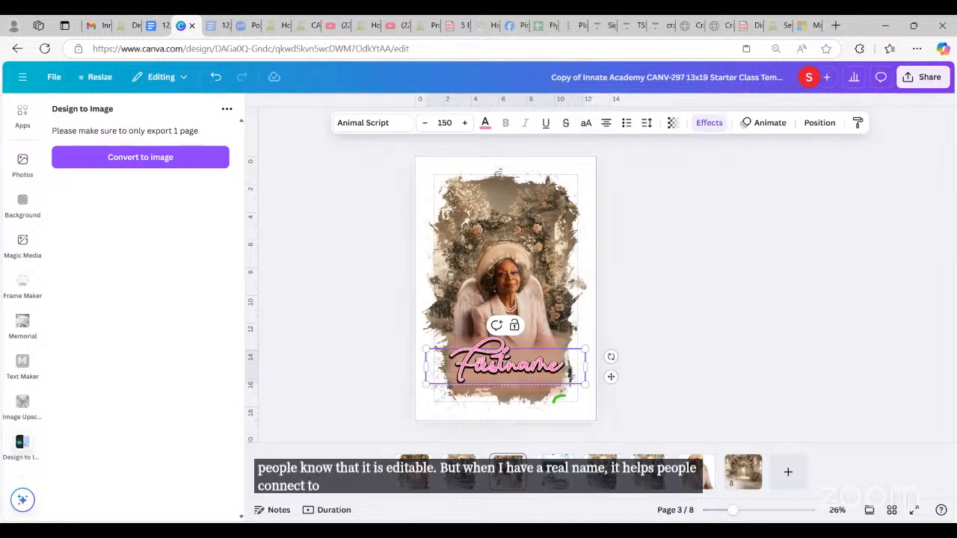
Step: Replace the pink script layer's text with 'Maggie', undoing a mistyped attempt first
double_click(505, 359)
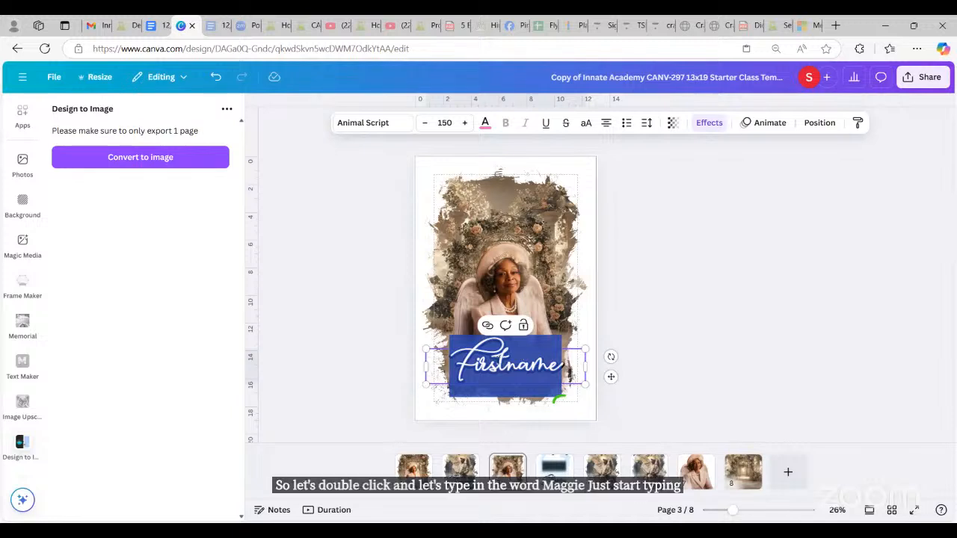
left_click(500, 355)
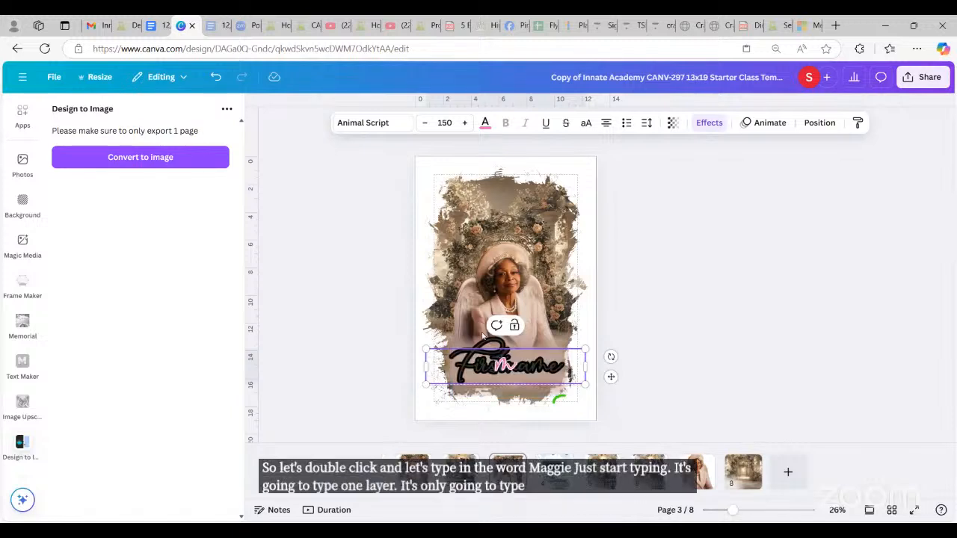
type("gg")
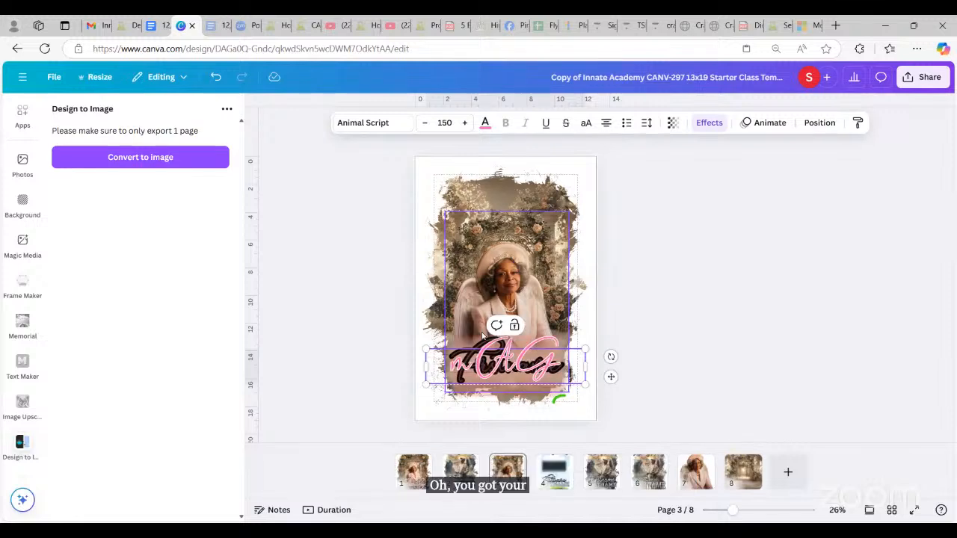
key("ctrl+z")
key("ctrl+z")
key("ctrl+z")
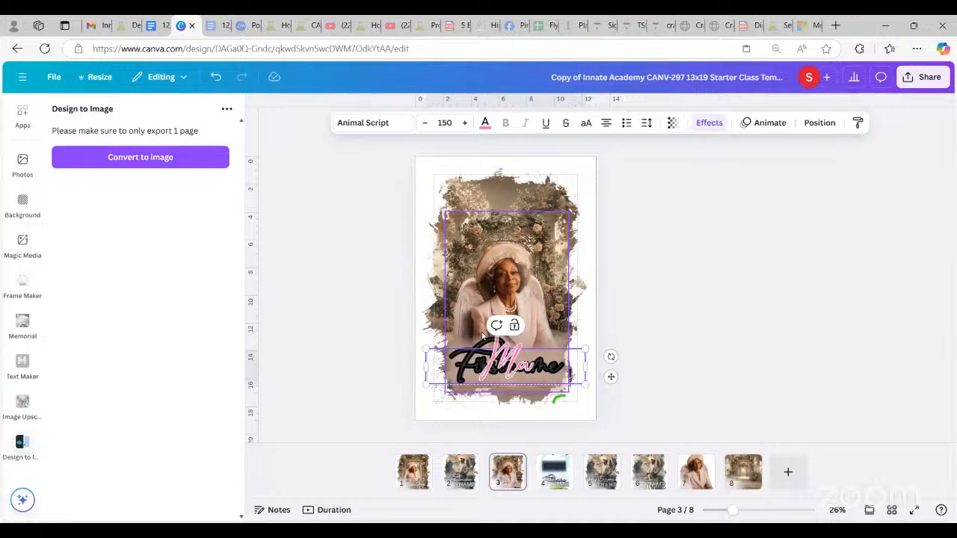
type("Maggie")
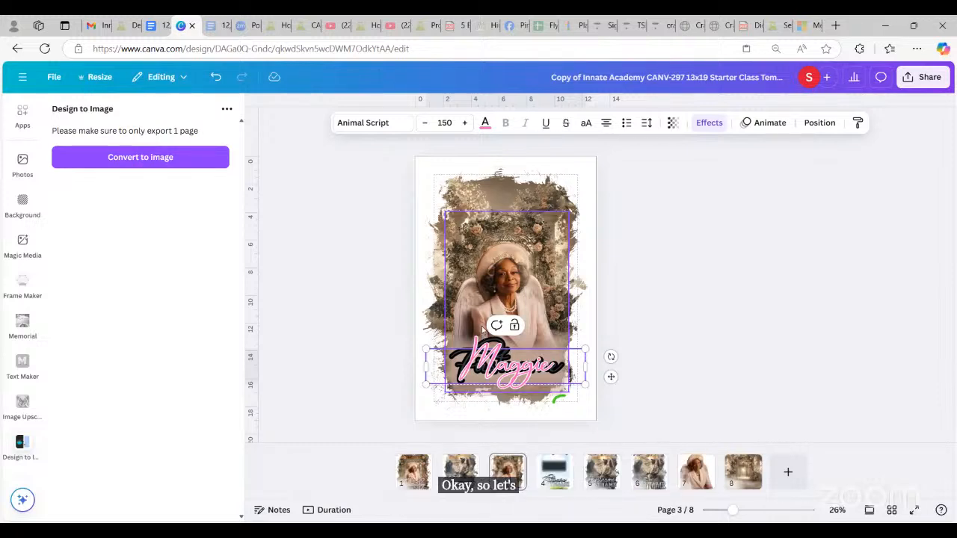
left_click(821, 123)
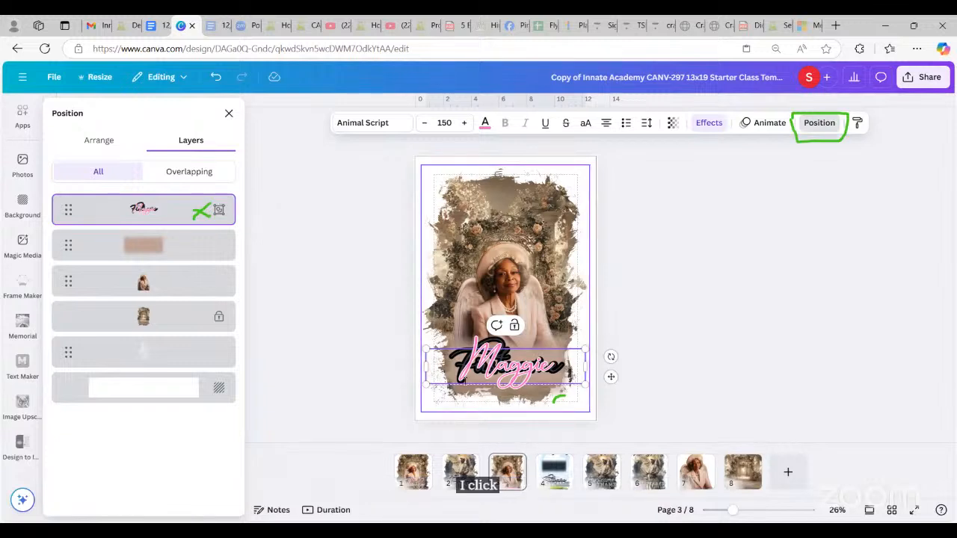
right_click(186, 204)
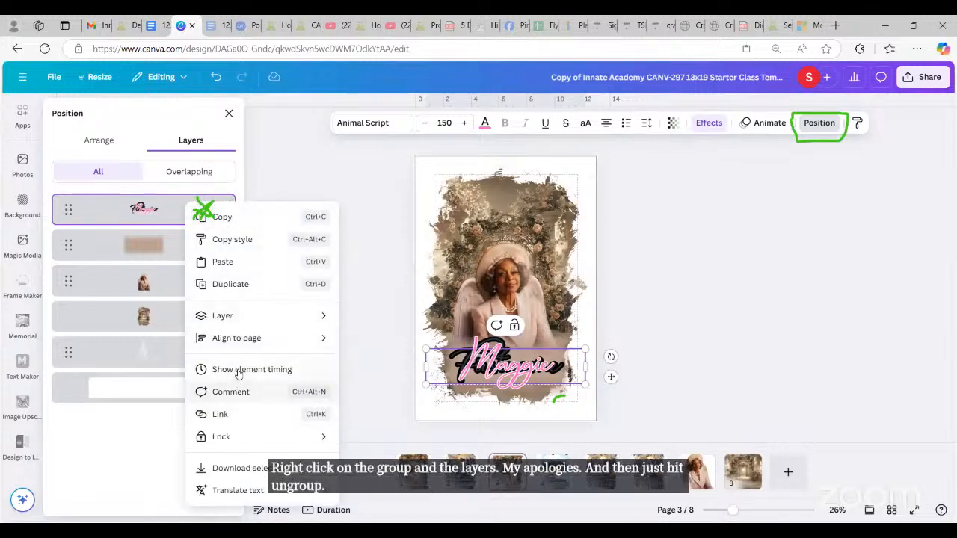
mouse_move(261, 325)
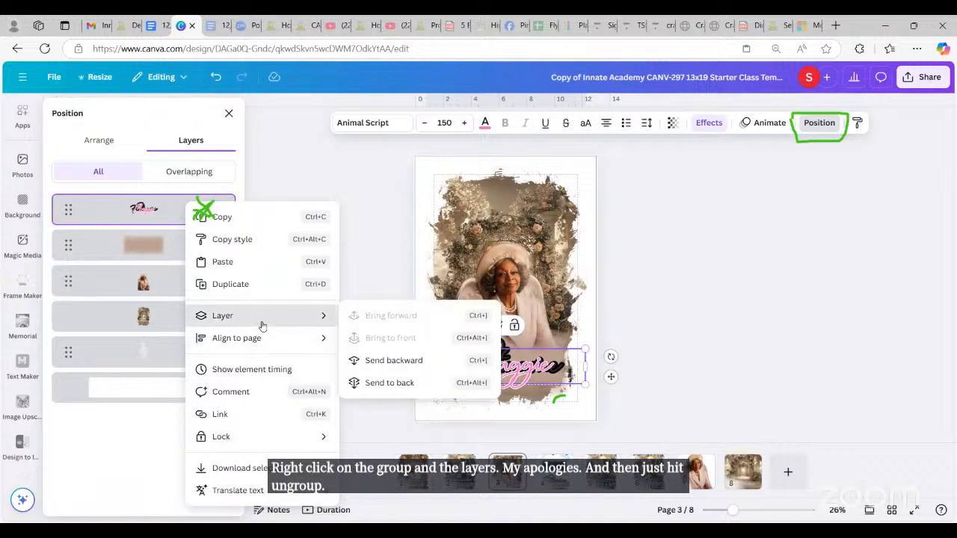
left_click(126, 220)
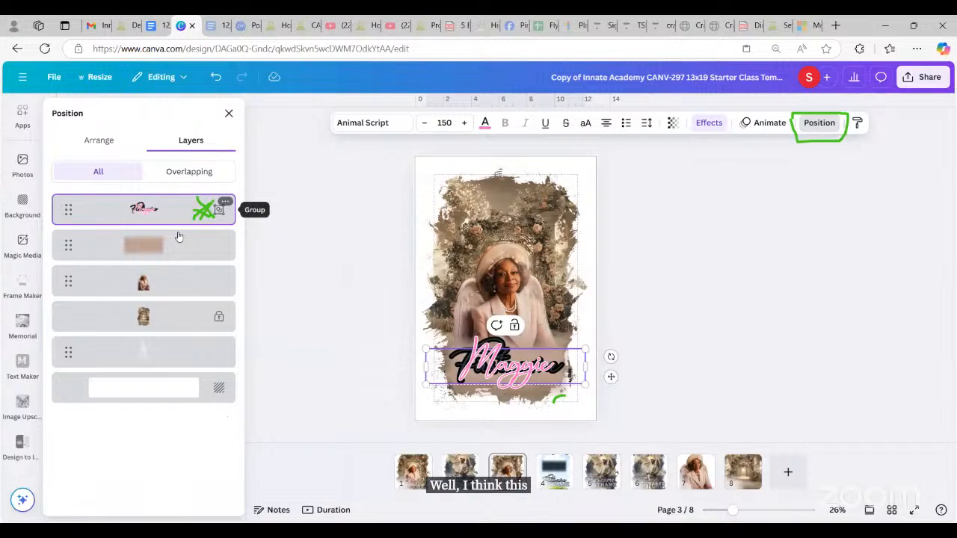
right_click(222, 213)
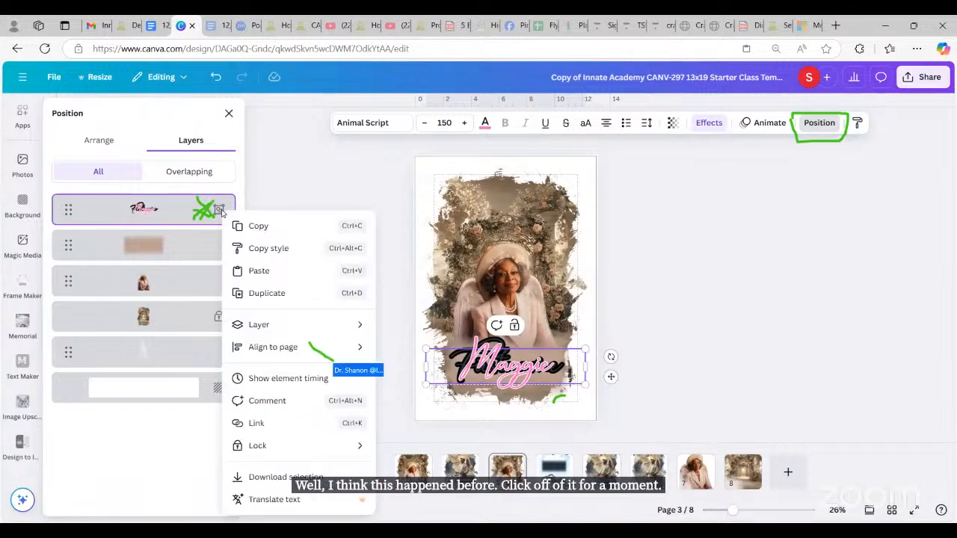
left_click(316, 194)
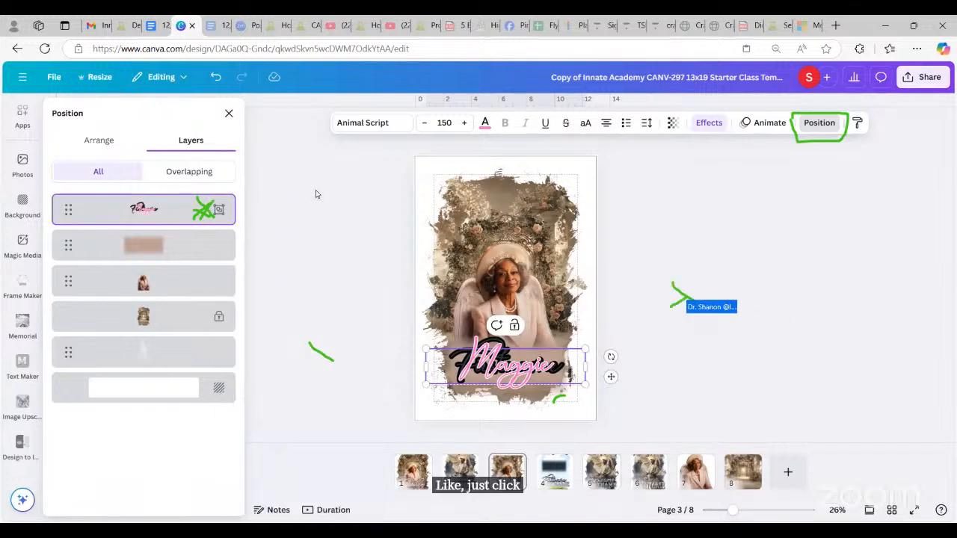
left_click(317, 282)
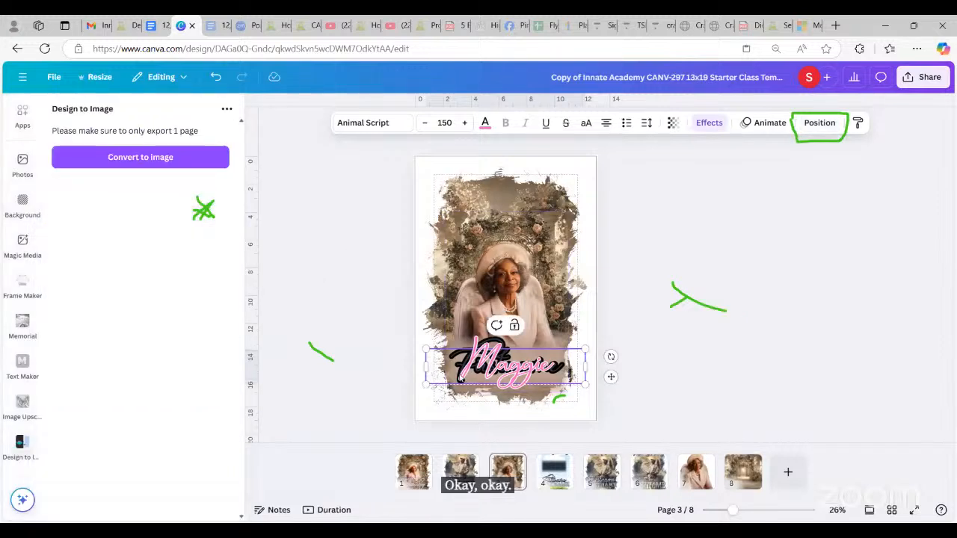
left_click(820, 124)
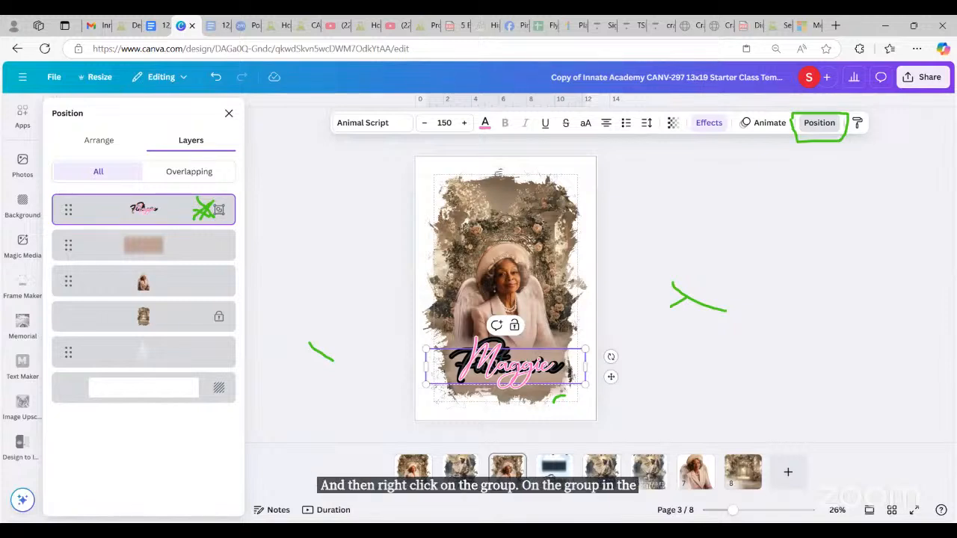
right_click(216, 217)
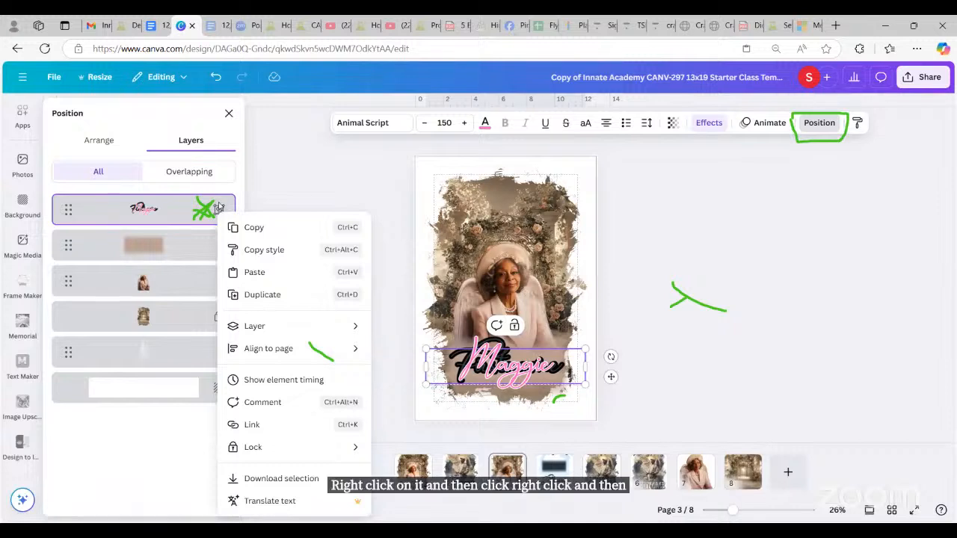
left_click(271, 199)
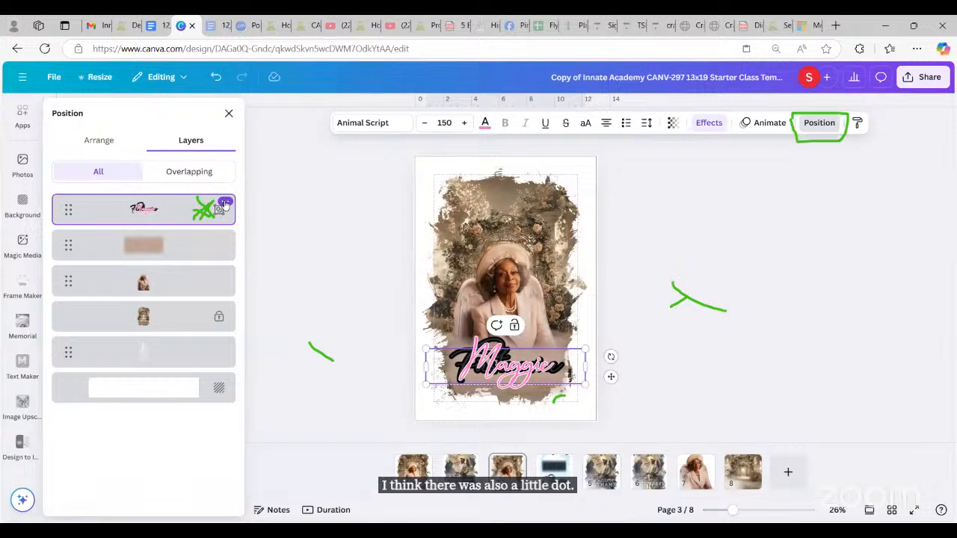
left_click(225, 204)
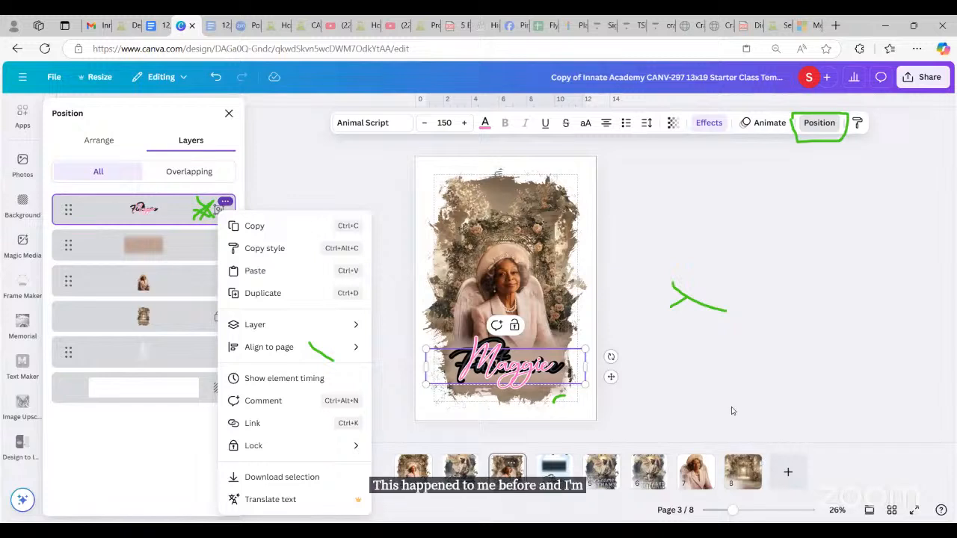
left_click(555, 390)
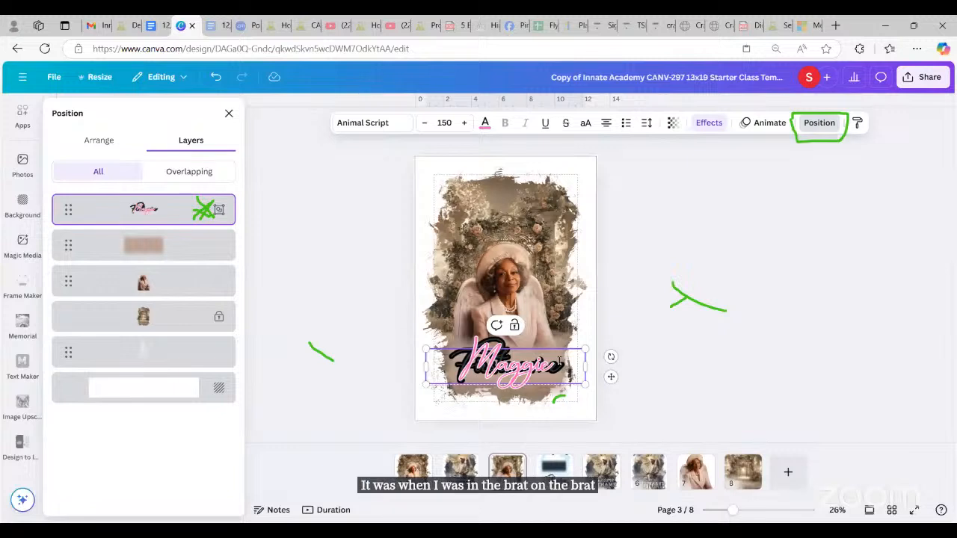
right_click(478, 367)
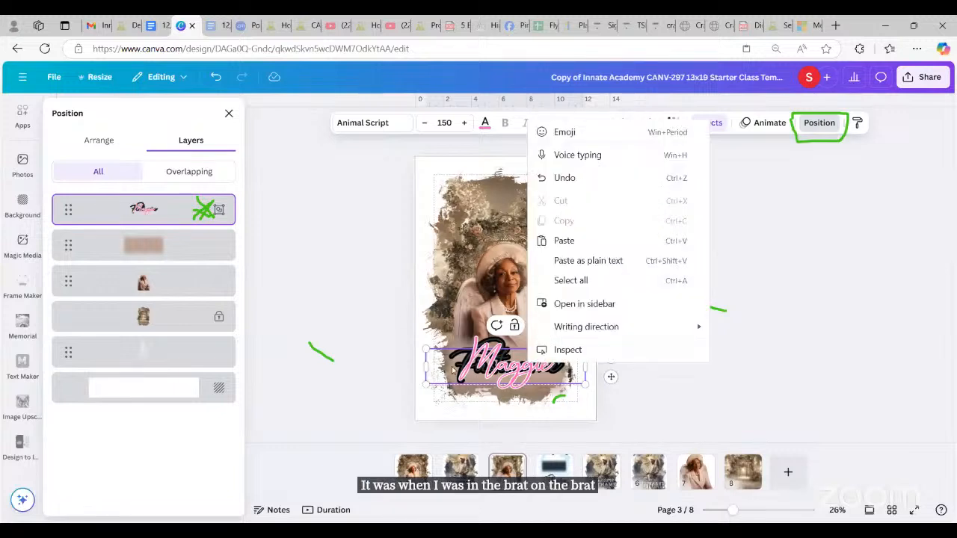
left_click(452, 369)
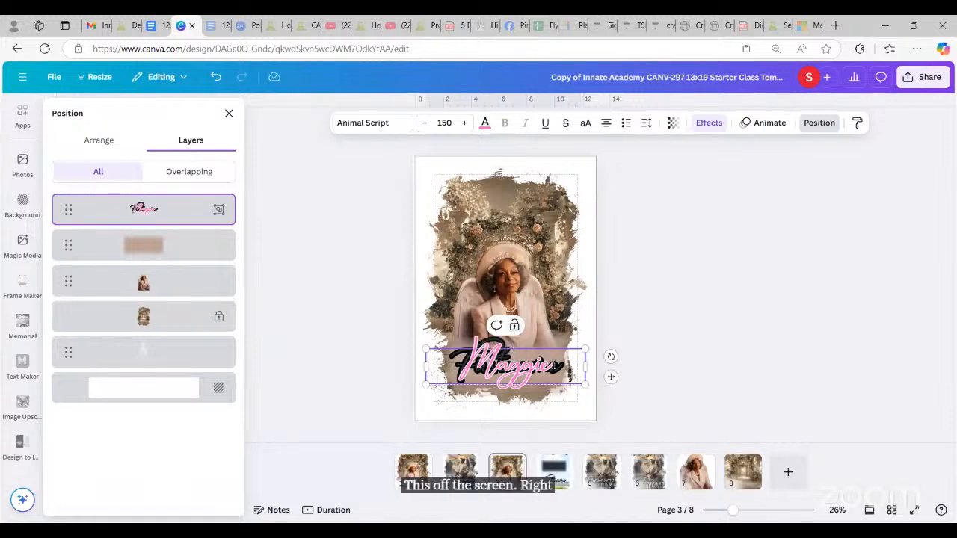
right_click(521, 362)
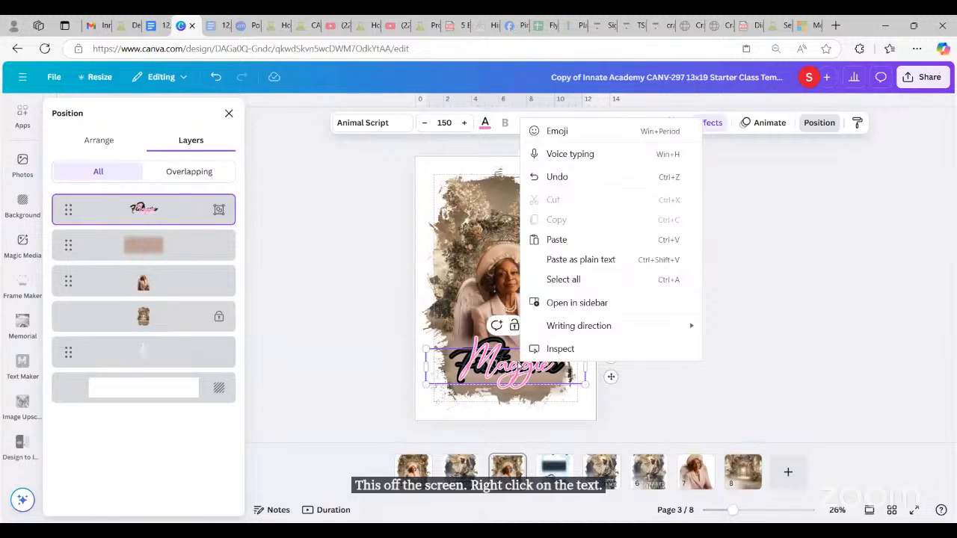
left_click(484, 373)
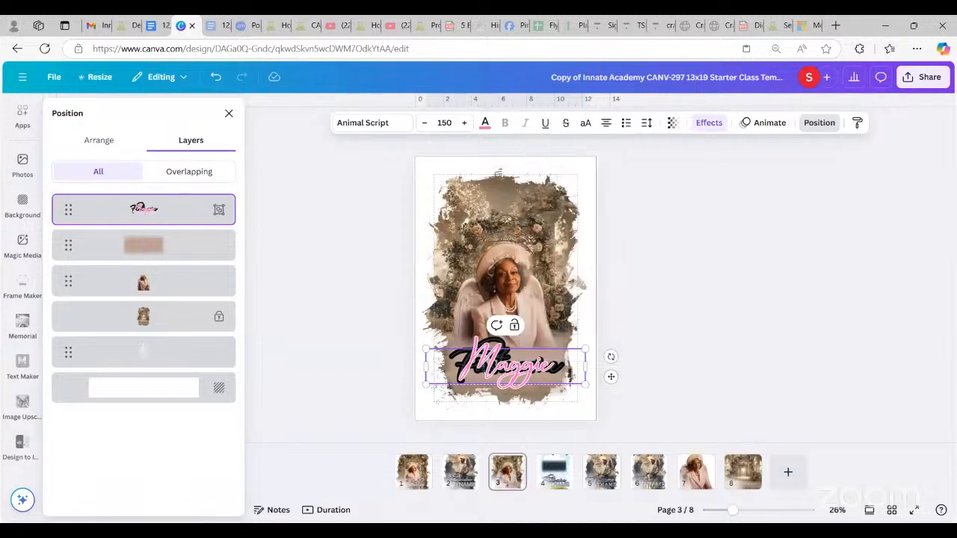
left_click(455, 413)
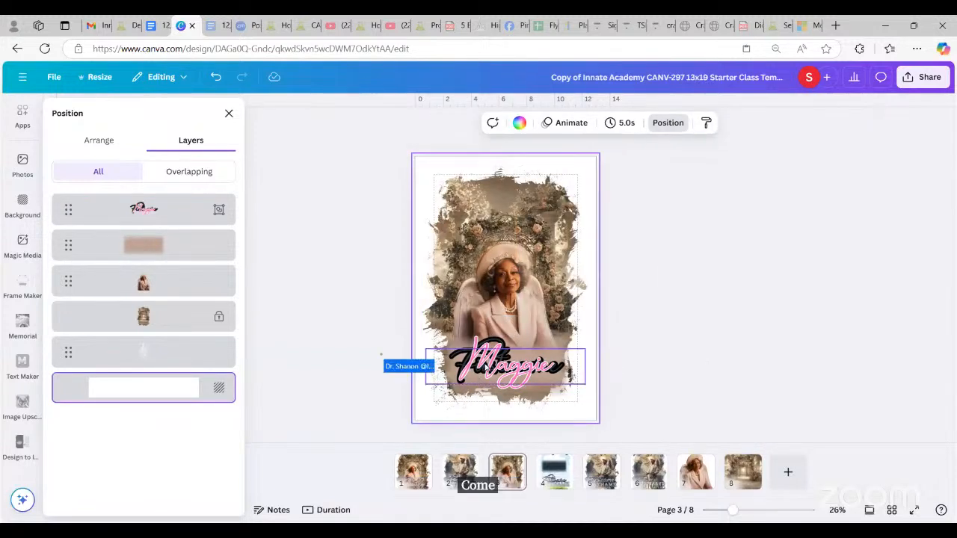
Step: Ungroup the Maggie title and drag the black script layer above the pink one in Layers
left_click(485, 368)
right_click(485, 367)
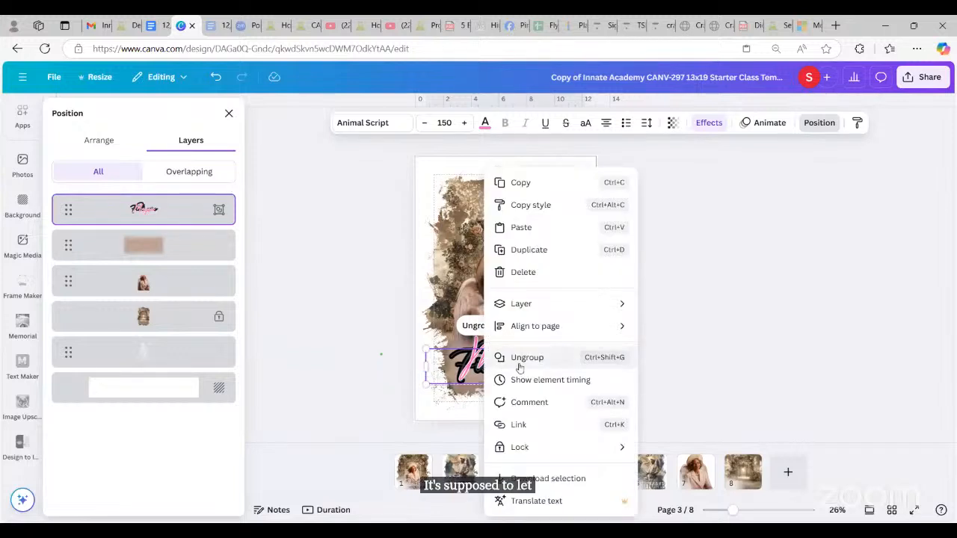
left_click(520, 361)
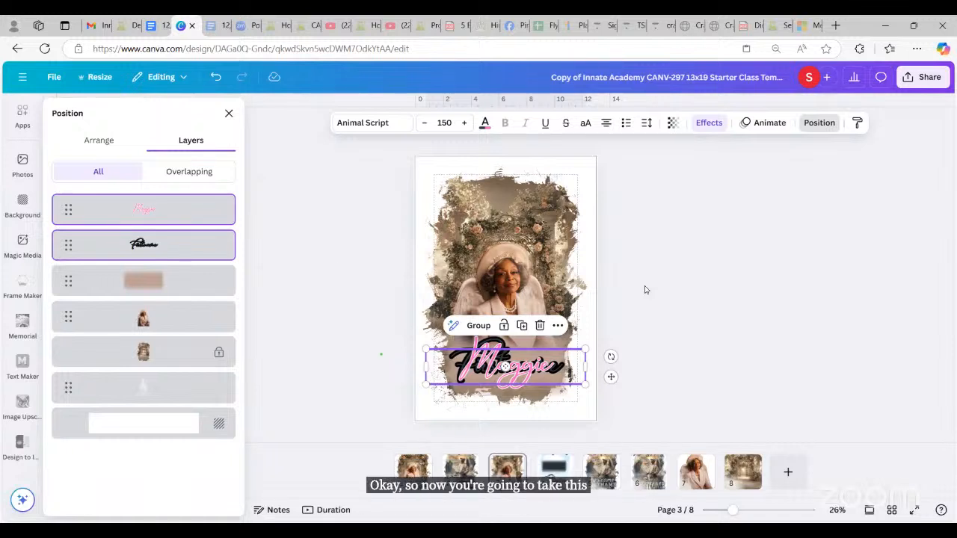
left_click(180, 243)
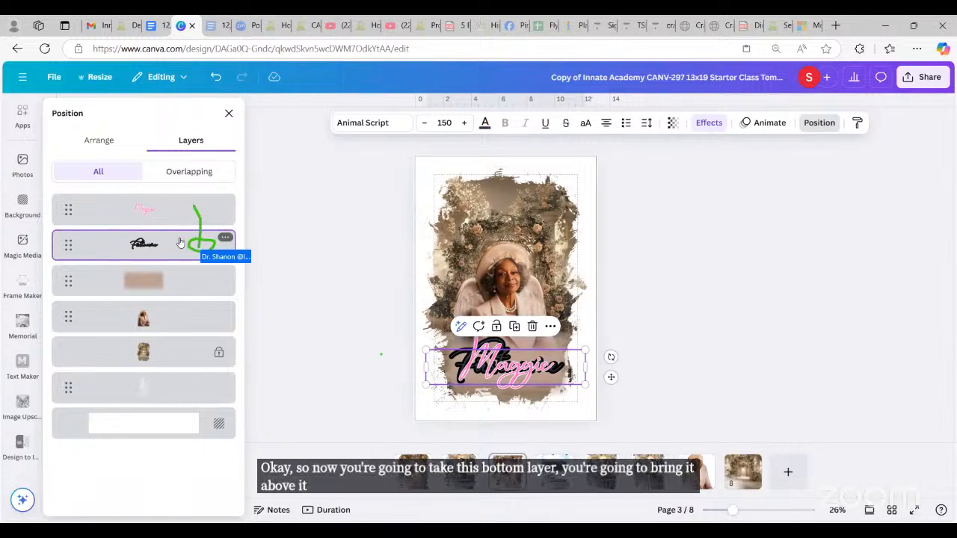
left_click_drag(180, 243, 177, 193)
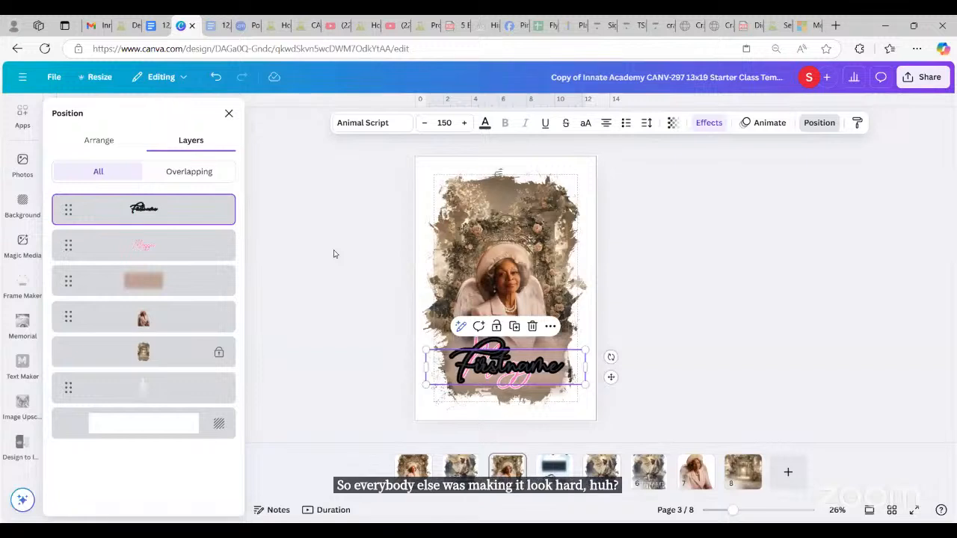
Step: Retype the black script layer as 'Maggie', removing the leftover letters, then reselect it
double_click(479, 365)
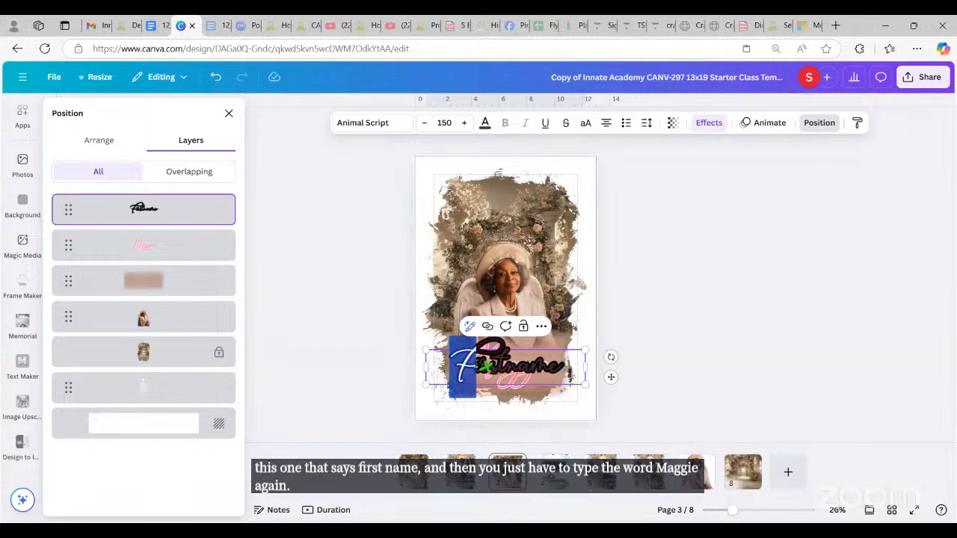
type("M")
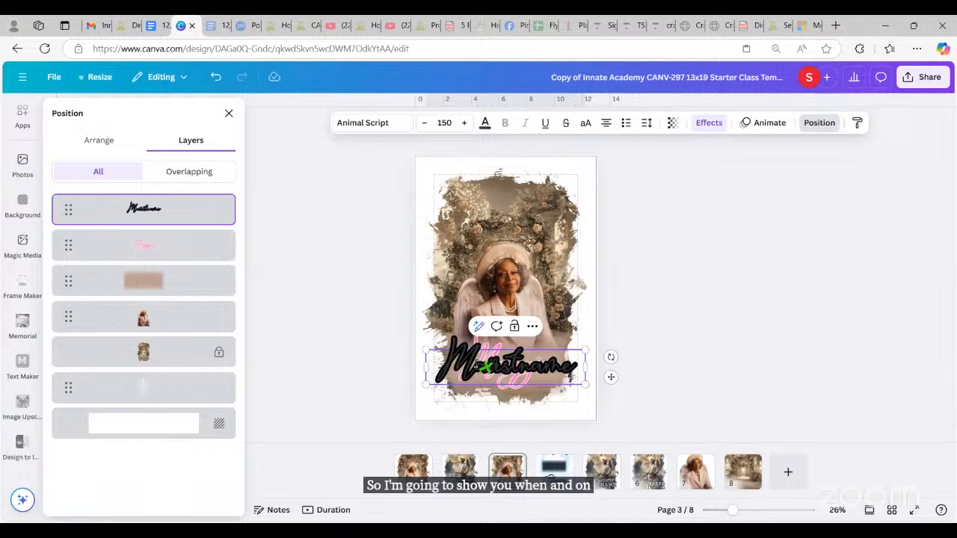
type("aggie")
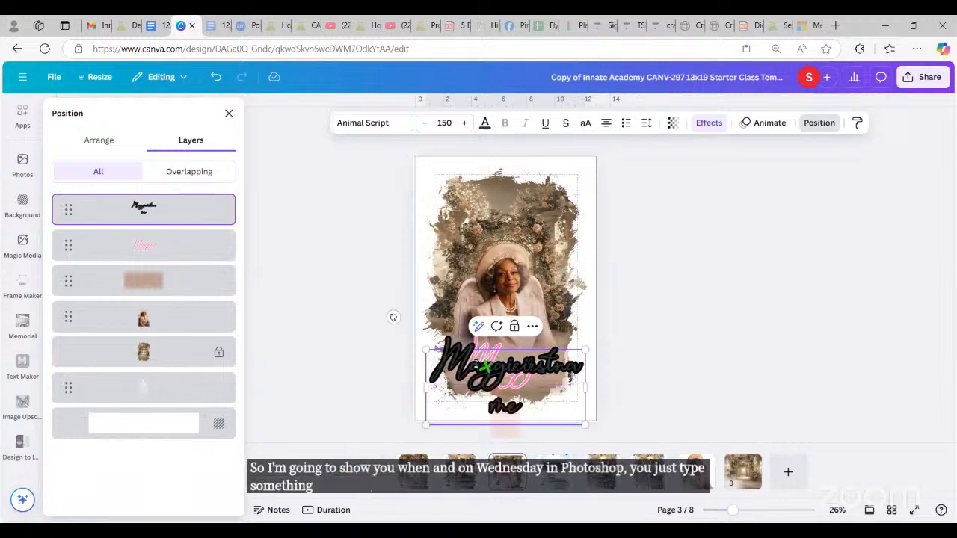
key("Delete")
key("Delete")
key("Delete")
key("Delete")
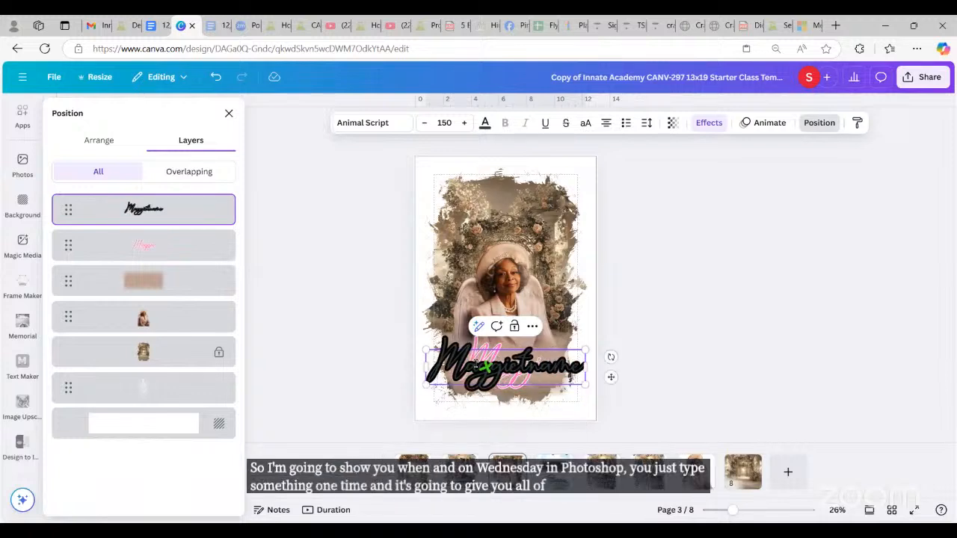
key("Delete")
key("Delete")
key("Delete")
key("Delete")
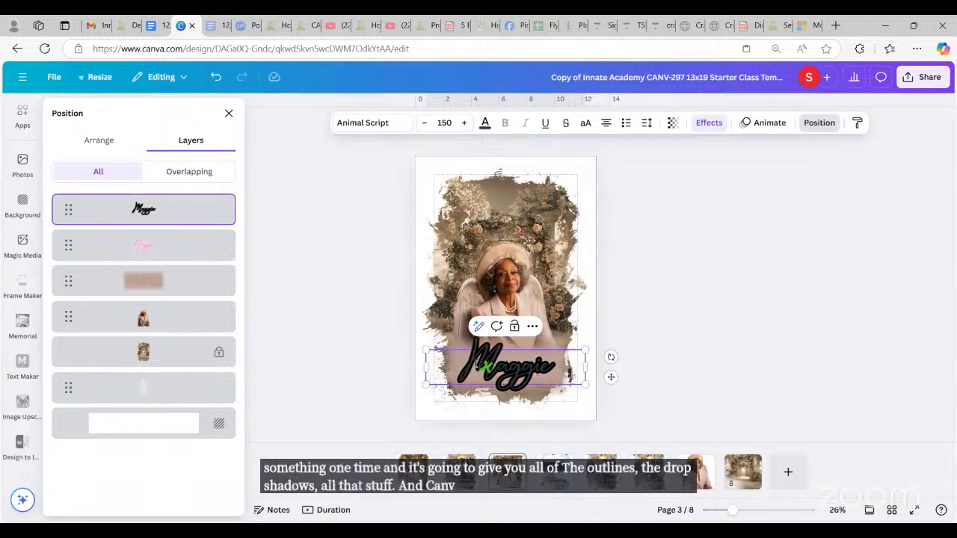
left_click(631, 320)
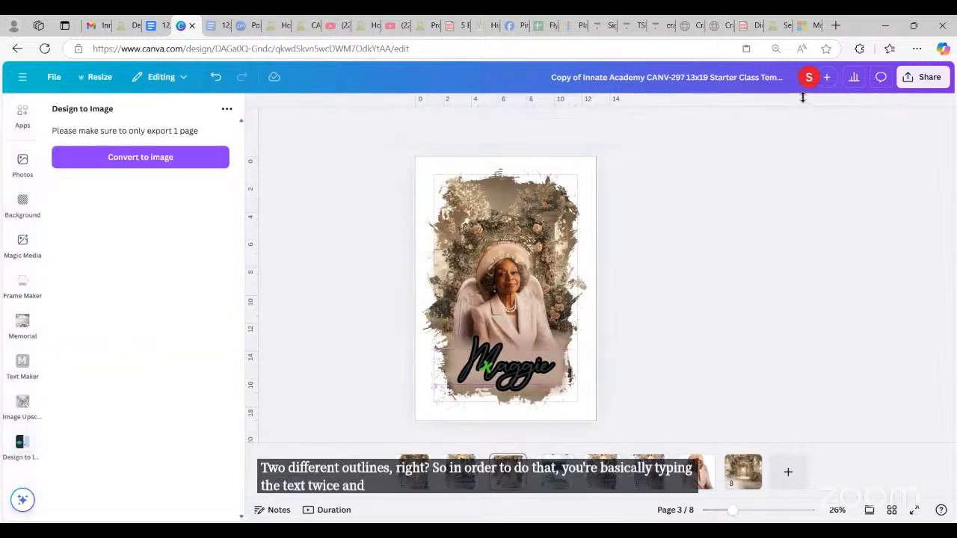
left_click(532, 374)
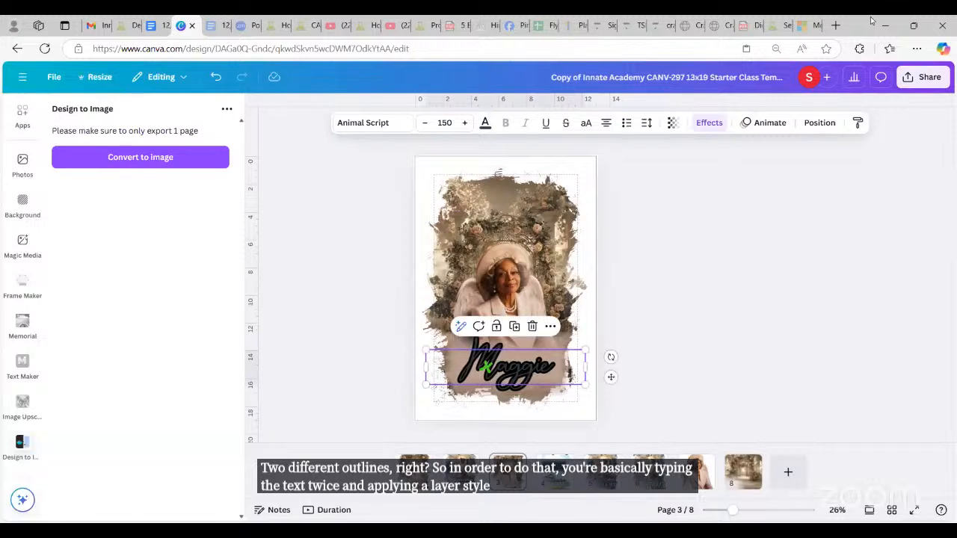
Step: Move the black Maggie layer below the pink one, then group both Maggie layers
left_click(813, 124)
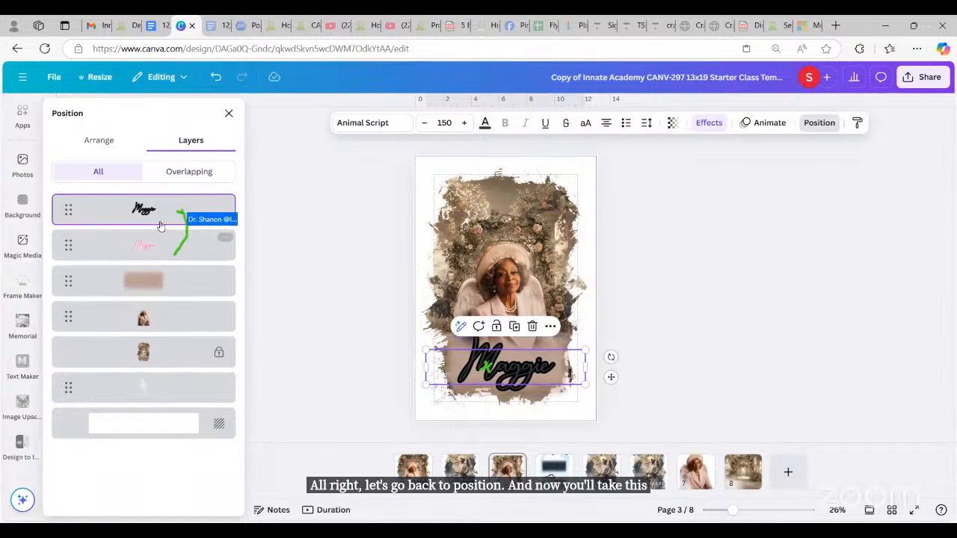
left_click_drag(156, 219, 151, 266)
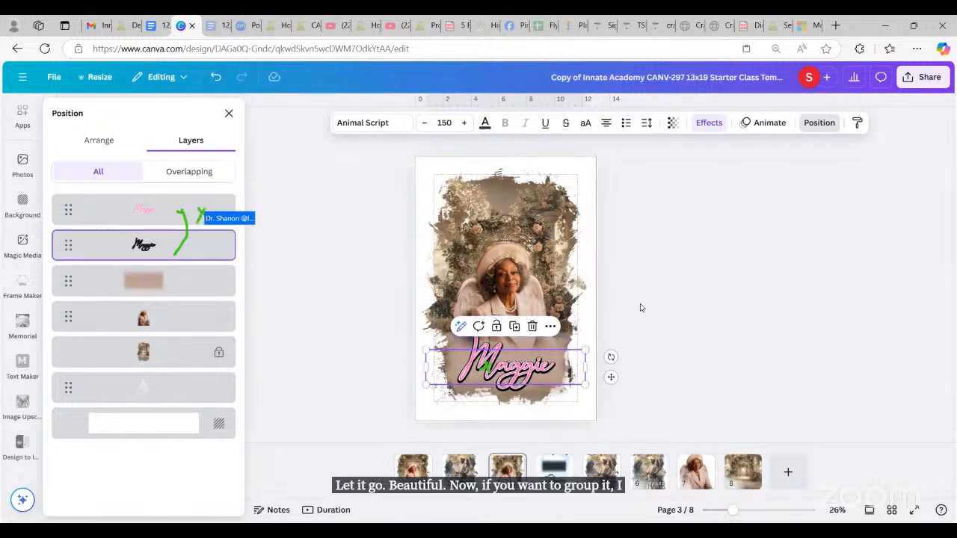
left_click(166, 220)
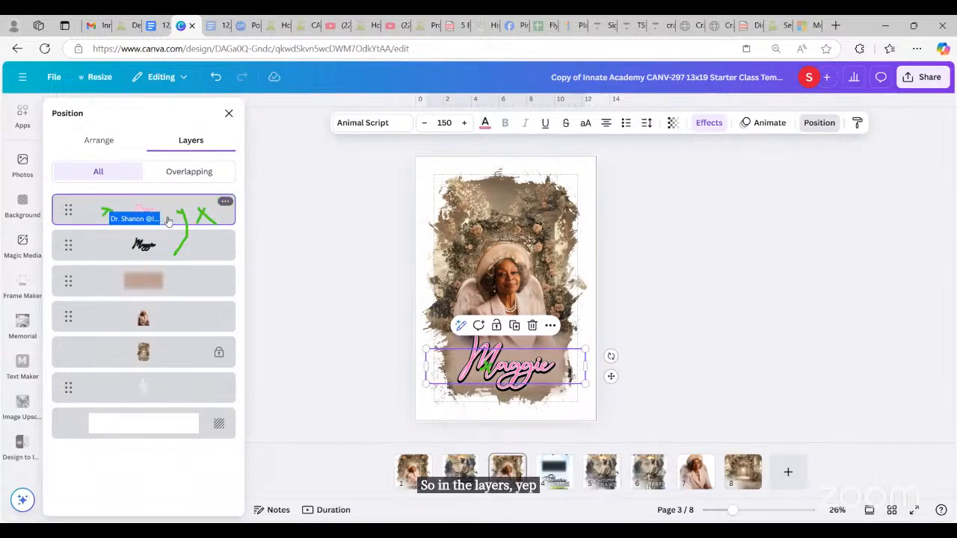
left_click(172, 245, "ctrl")
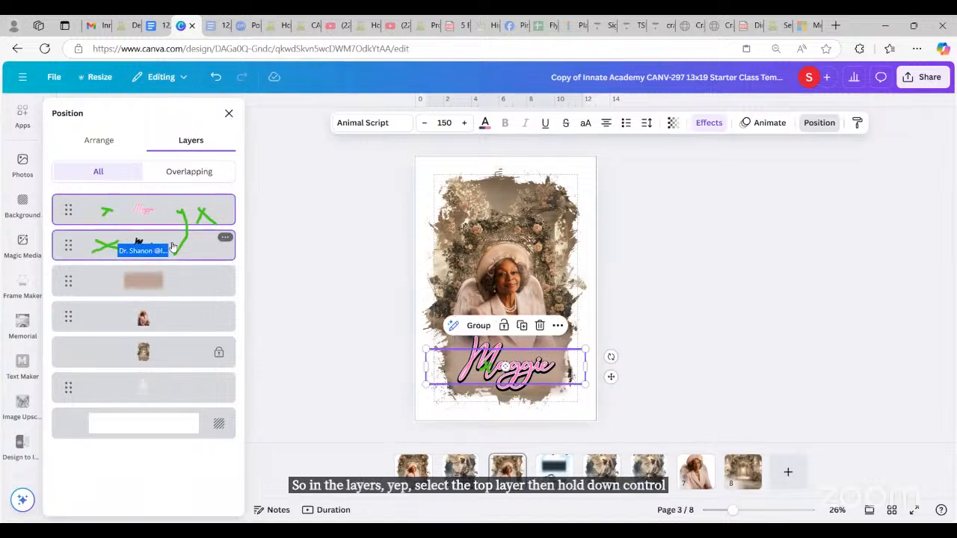
left_click(477, 326)
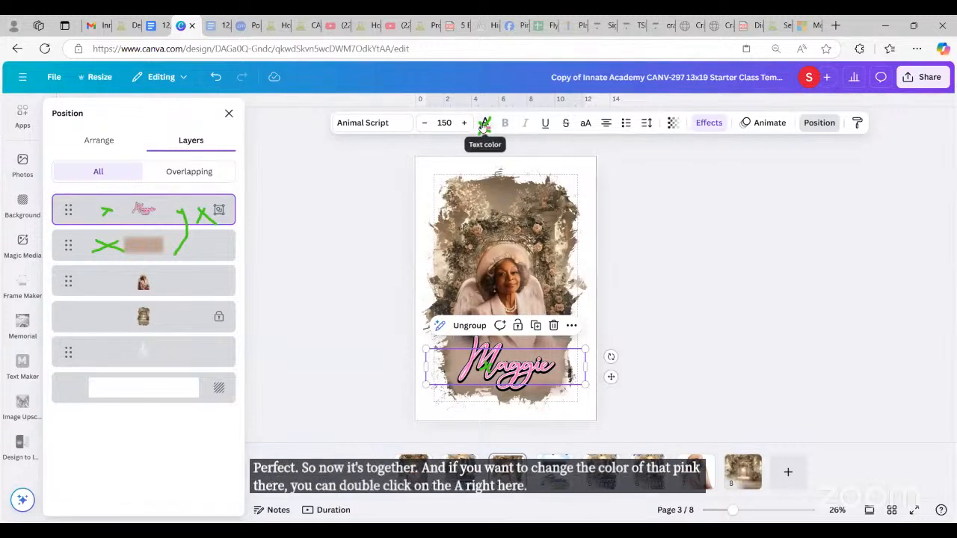
Step: Recolour the grouped Maggie lettering to Dark Gray #545454 from Default colors
left_click(484, 125)
left_click(484, 124)
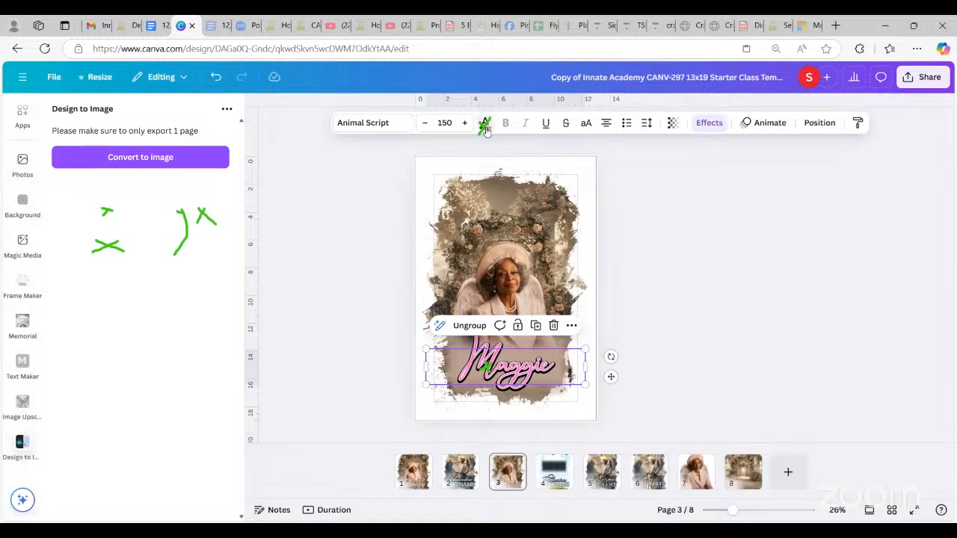
left_click(484, 126)
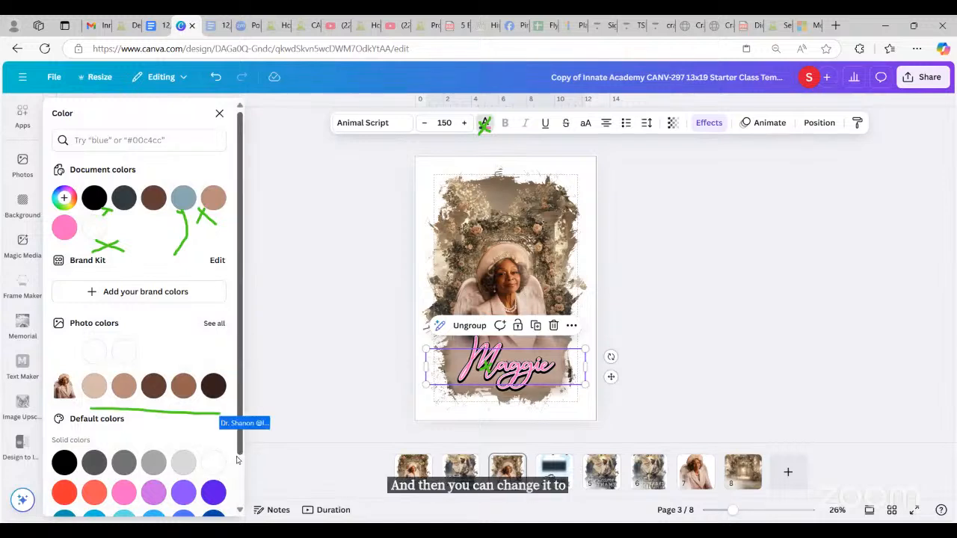
left_click(241, 511)
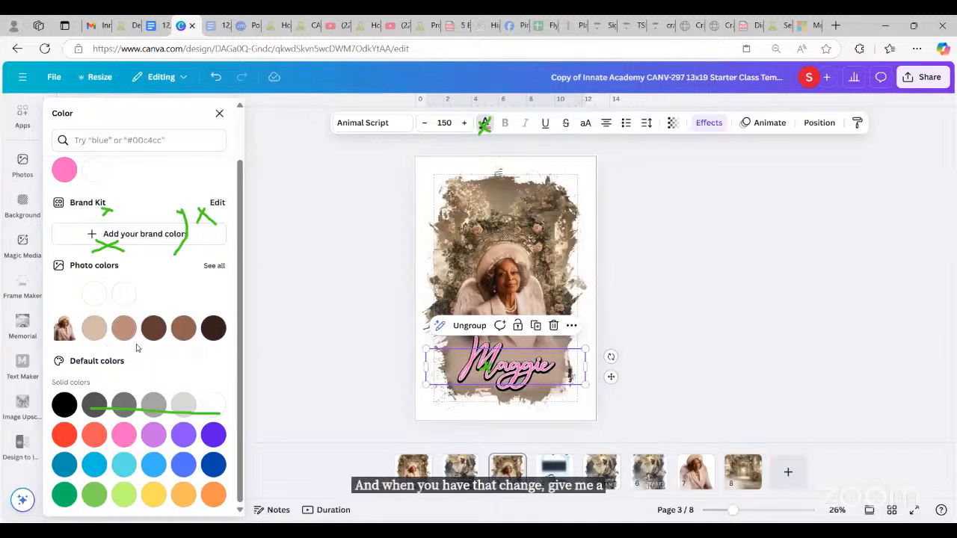
left_click(98, 408)
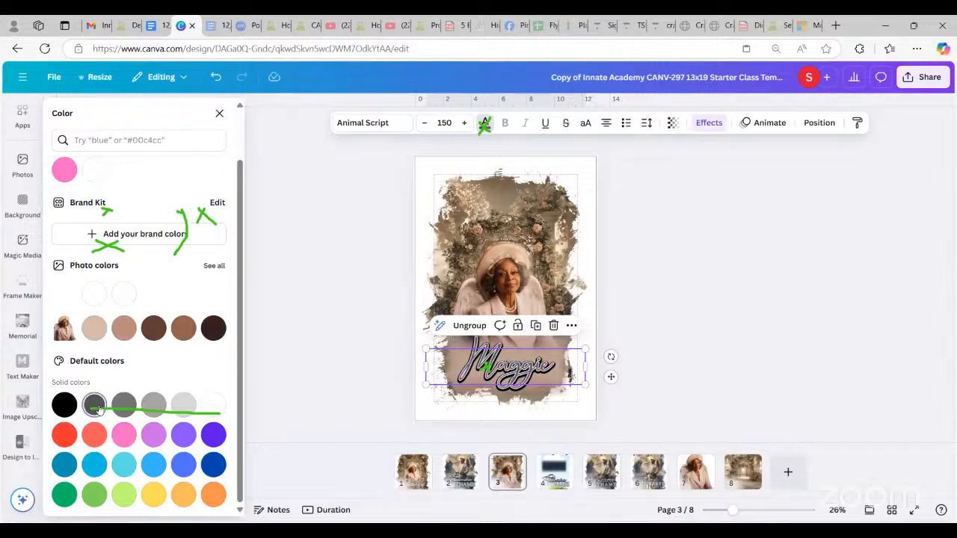
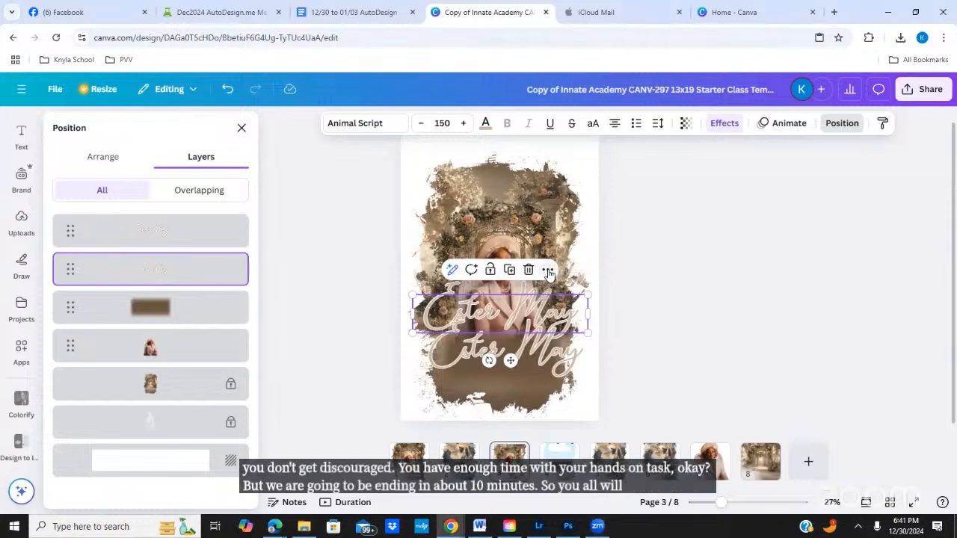
Step: Give the upper script name text a black Outline effect with a thicker stroke
left_click(548, 270)
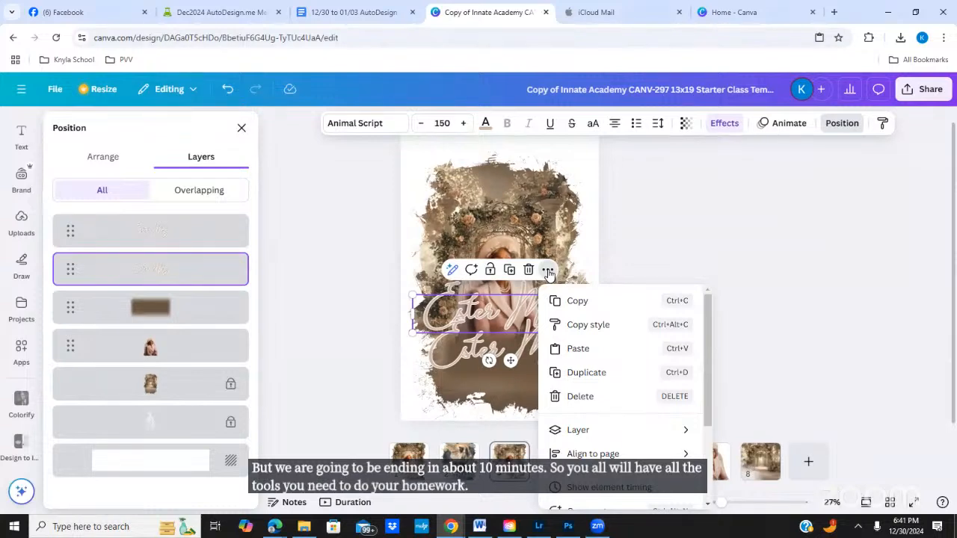
left_click(548, 271)
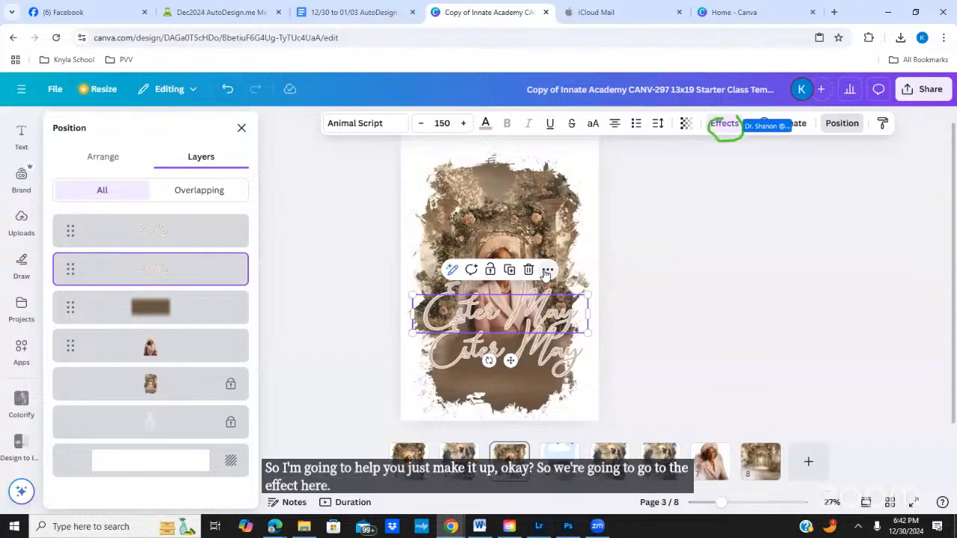
left_click(722, 123)
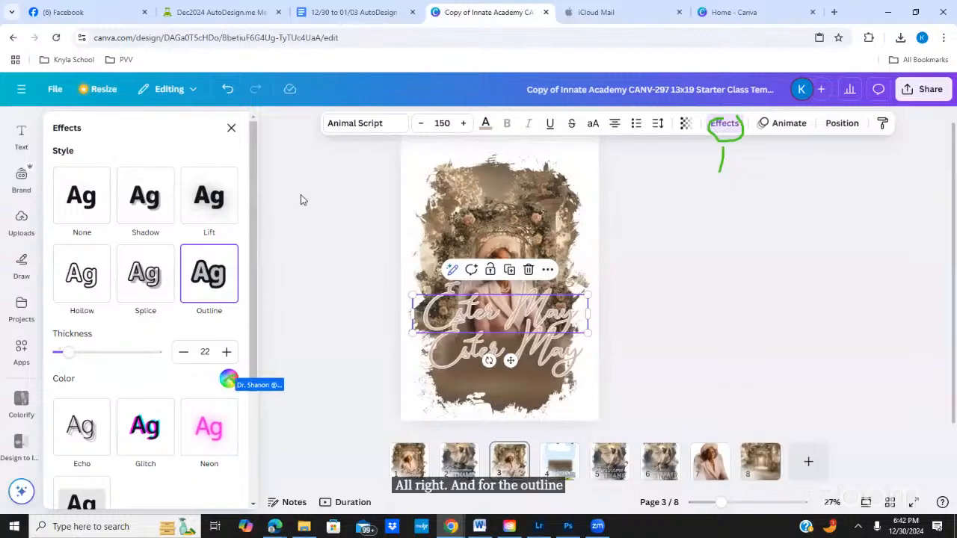
left_click(228, 380)
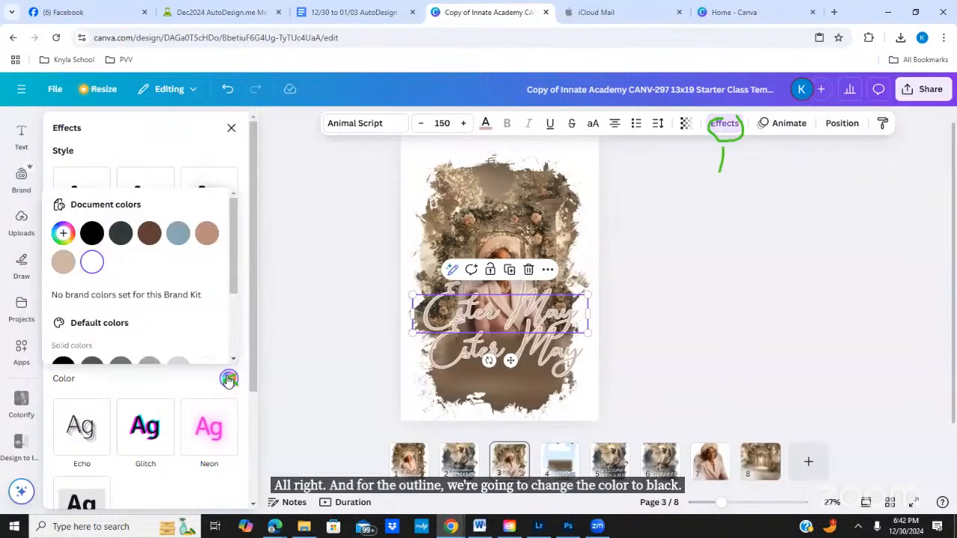
left_click(92, 234)
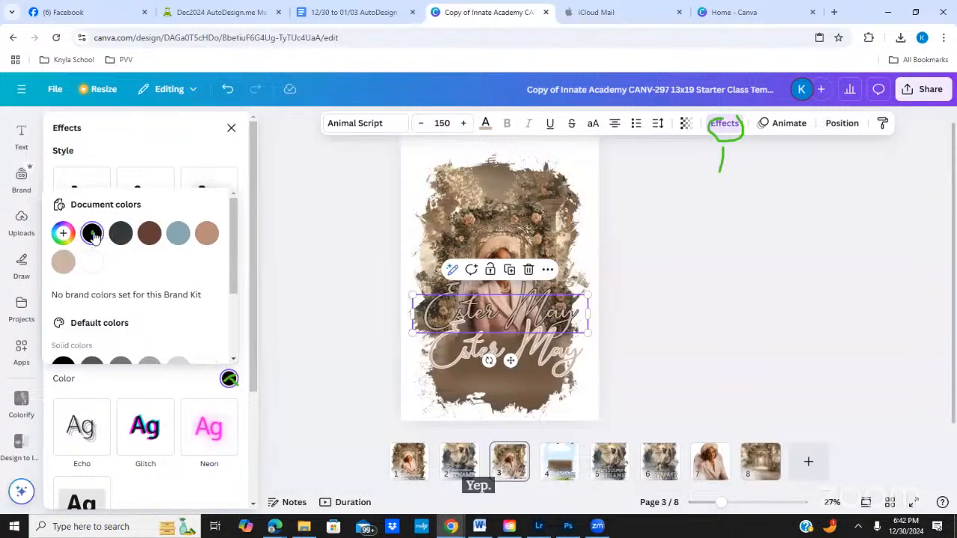
left_click(160, 152)
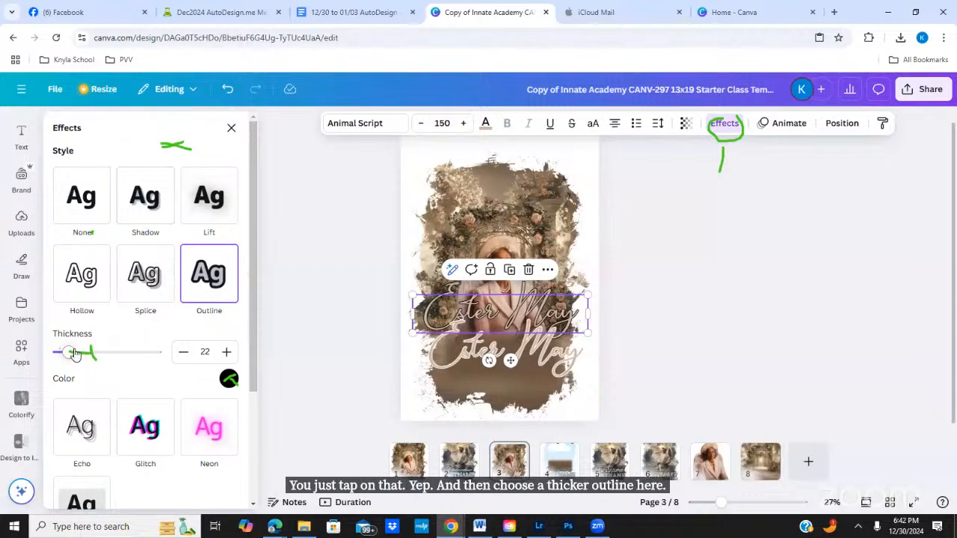
left_click_drag(78, 352, 120, 356)
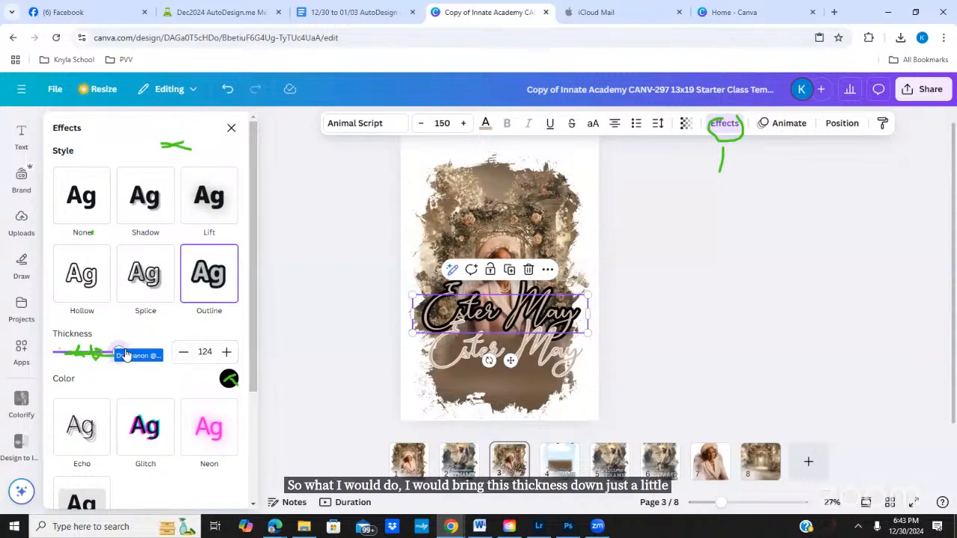
left_click_drag(120, 352, 96, 355)
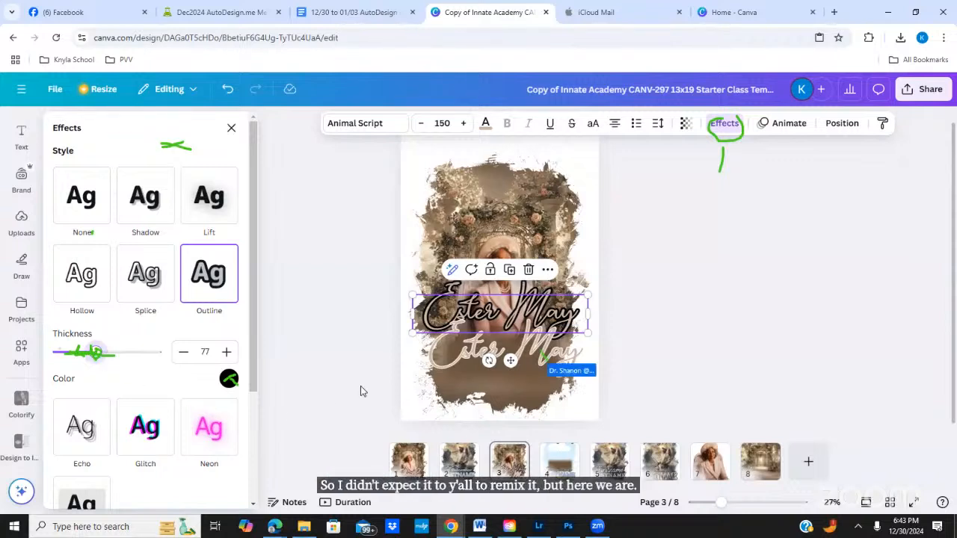
Step: Raise the lower name text's white outline thickness to 81
left_click(539, 356)
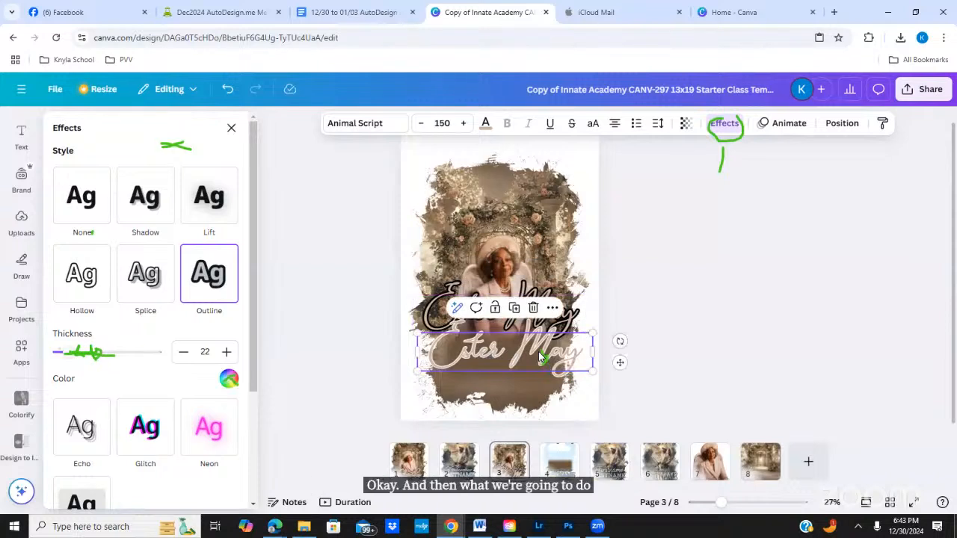
left_click_drag(116, 346, 131, 359)
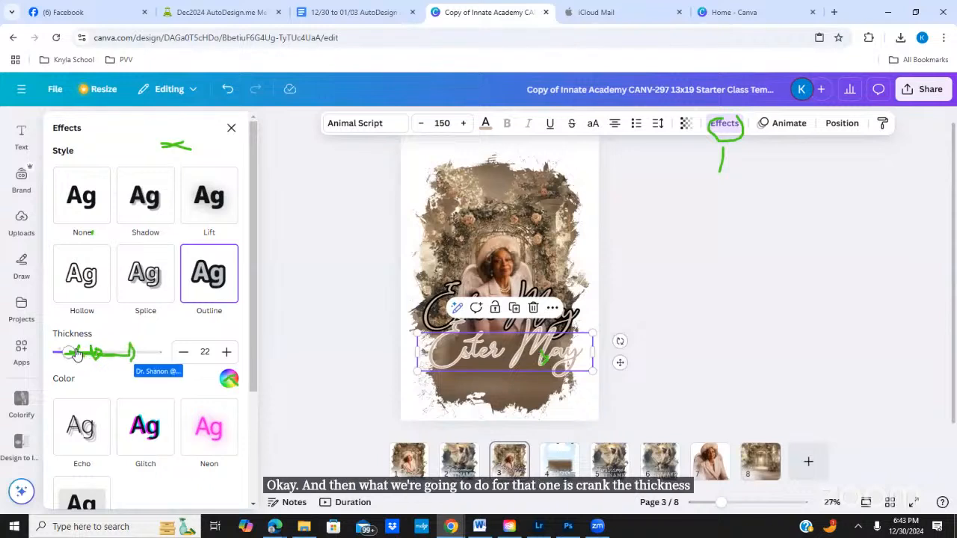
left_click_drag(72, 354, 99, 353)
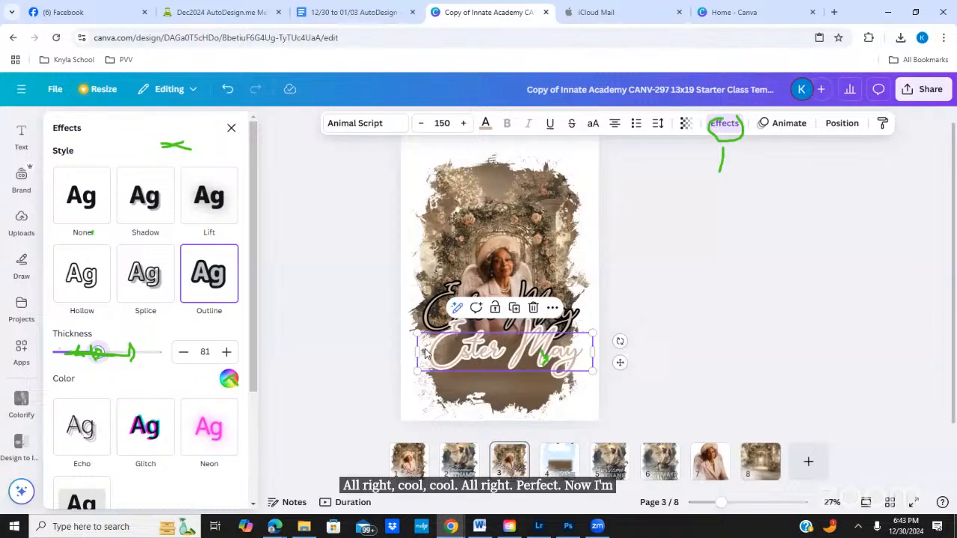
key("e")
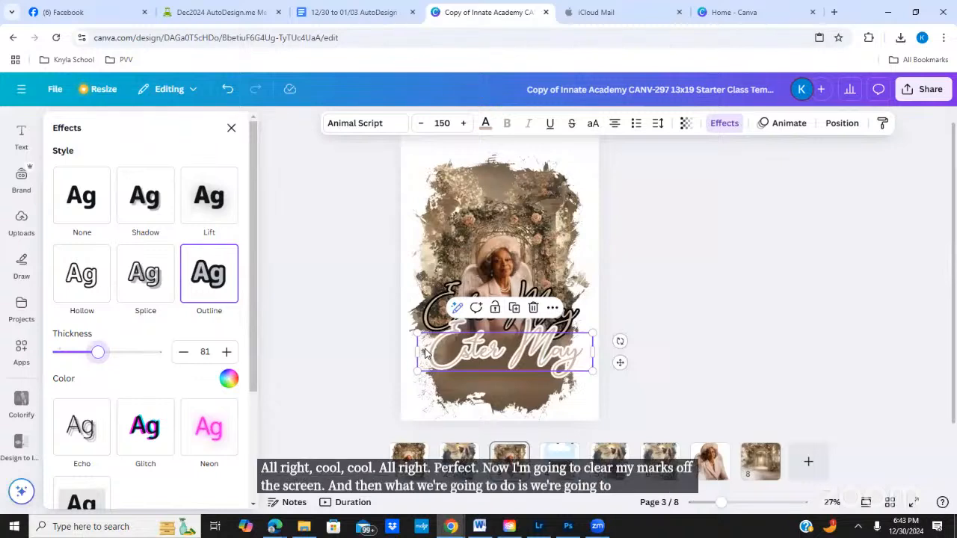
left_click_drag(858, 112, 852, 109)
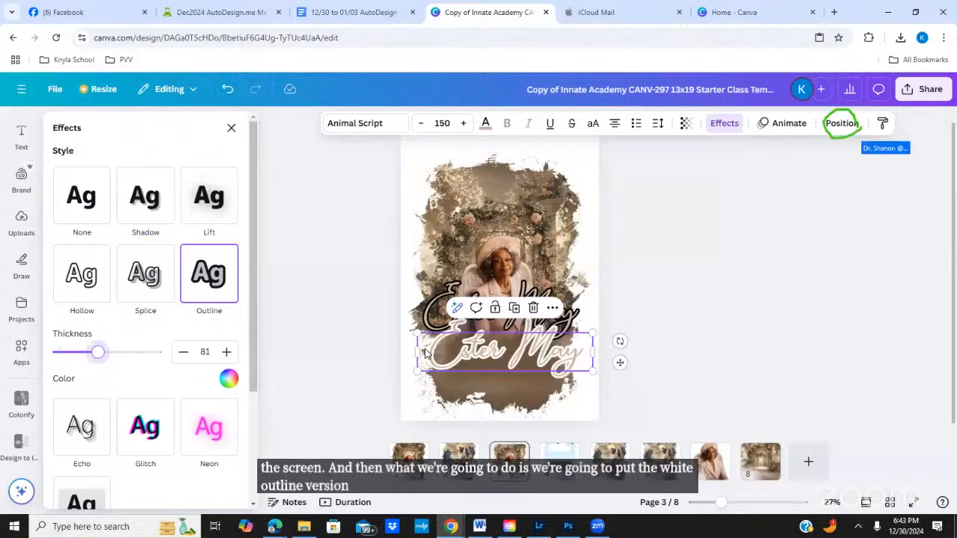
Step: Stack the white-outlined name under the black one and align both middle and centre
left_click(841, 123)
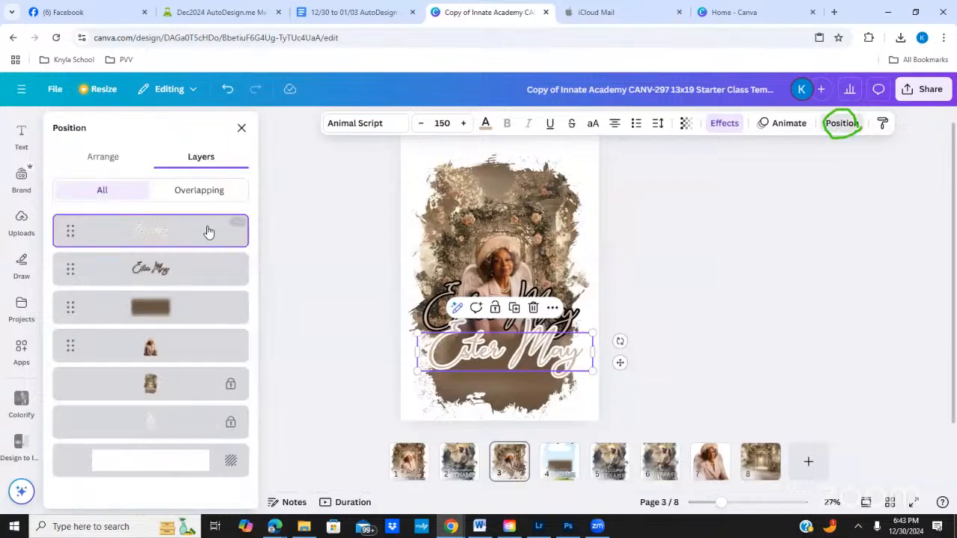
left_click_drag(207, 230, 210, 278)
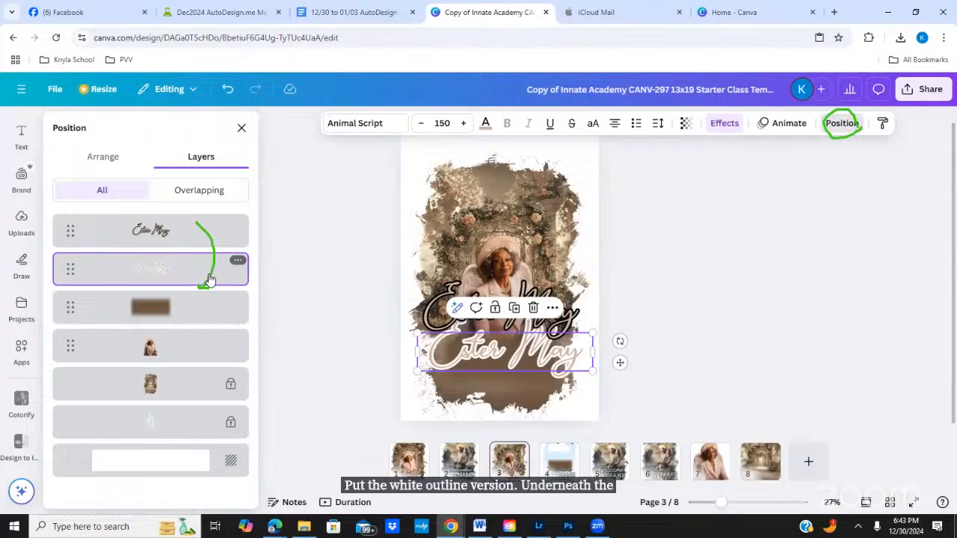
left_click(190, 240, "shift")
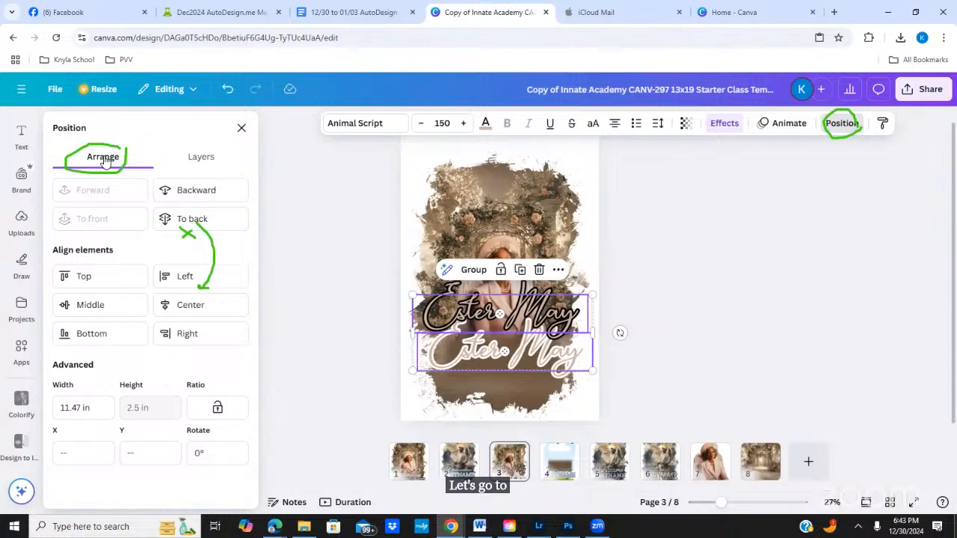
left_click(111, 304)
left_click(187, 303)
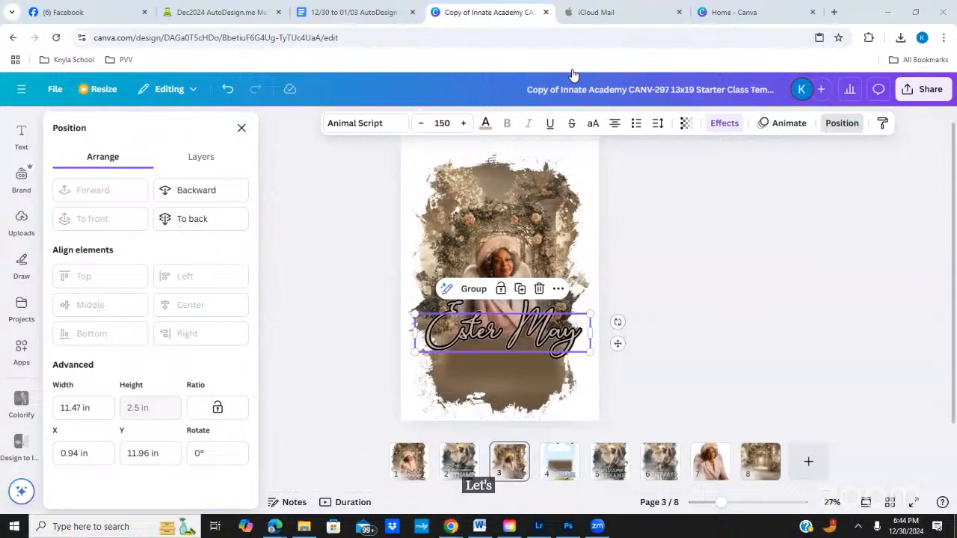
left_click(211, 156)
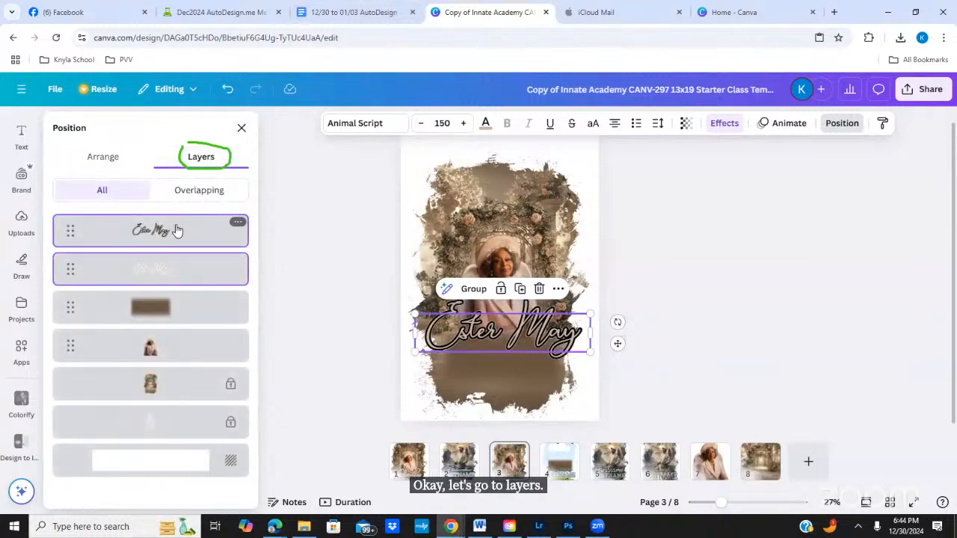
left_click(177, 230)
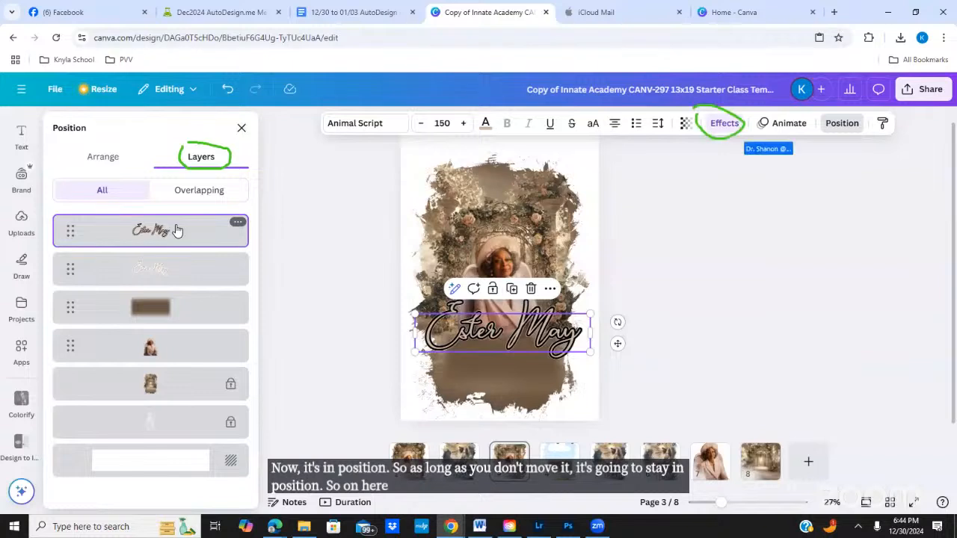
Step: Thin the top name text's black outline from 77 to 39, then go to page 2
left_click(723, 124)
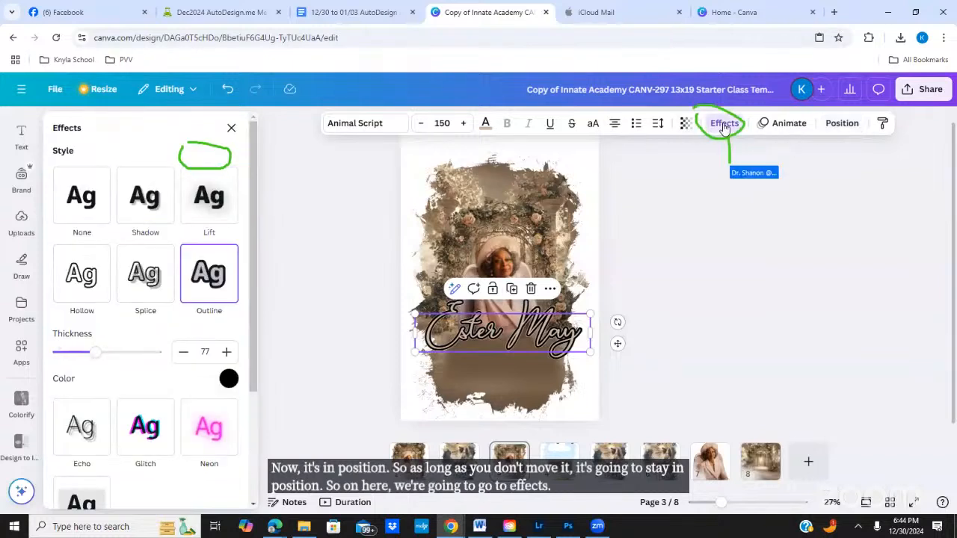
left_click_drag(87, 358, 78, 358)
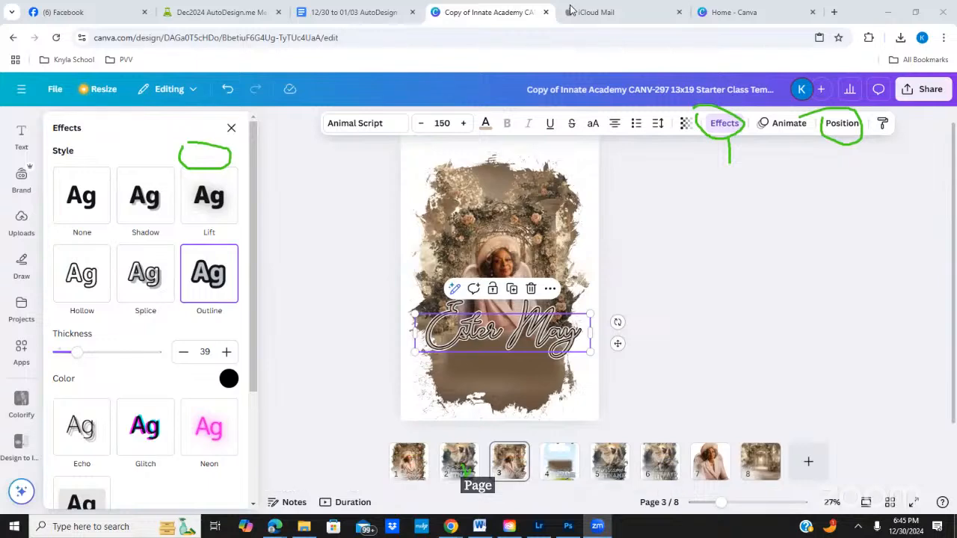
left_click(475, 455)
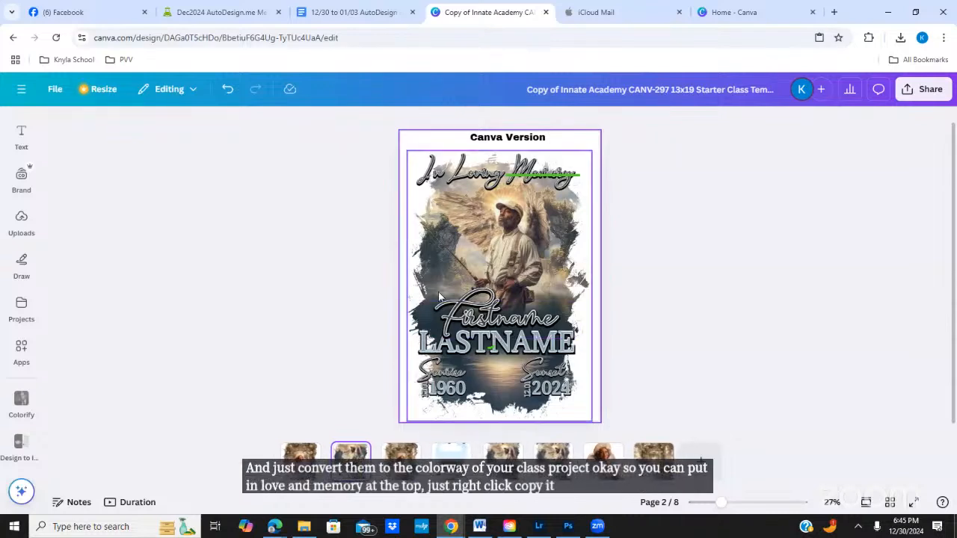
Step: Copy 'In Loving Memory' on page 2, select it with LASTNAME, and return to page 3
right_click(497, 177)
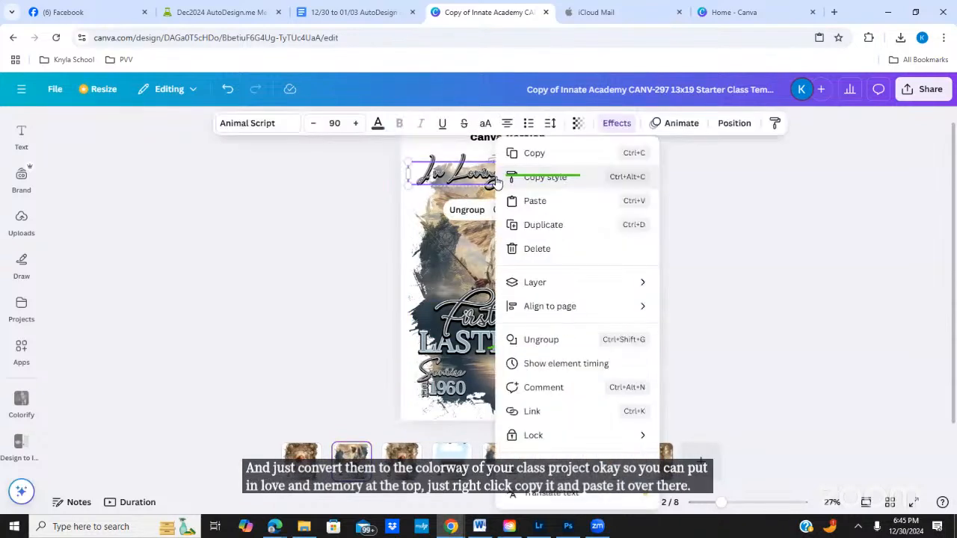
left_click(529, 153)
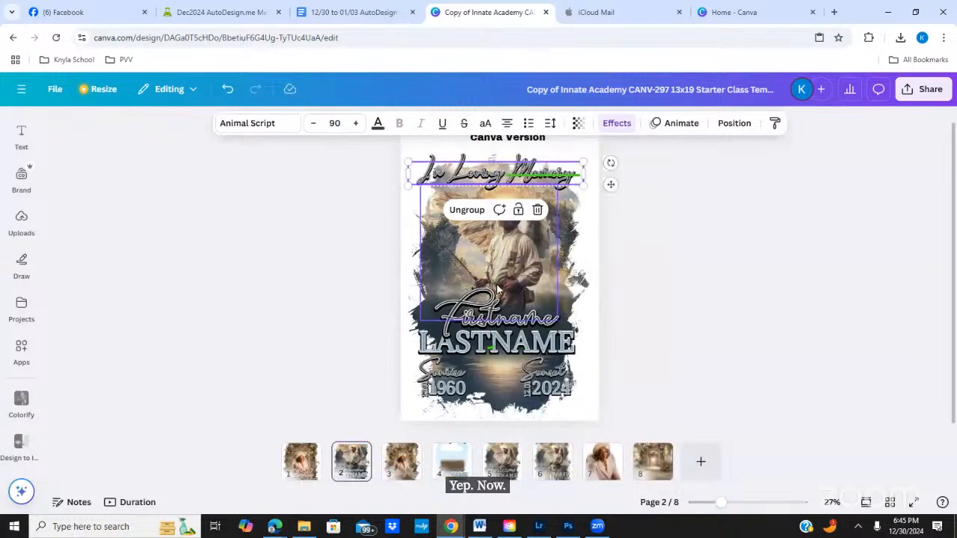
left_click(725, 127)
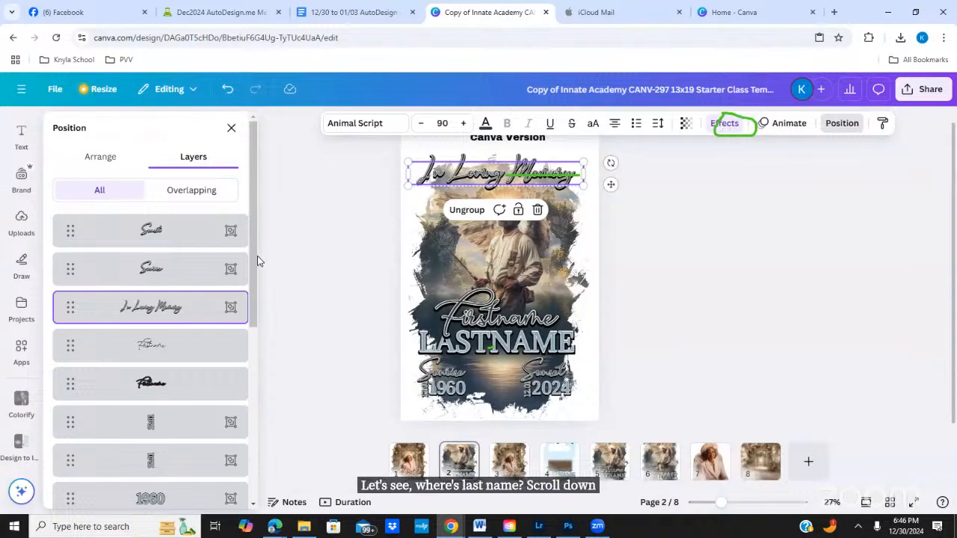
left_click_drag(251, 257, 229, 385)
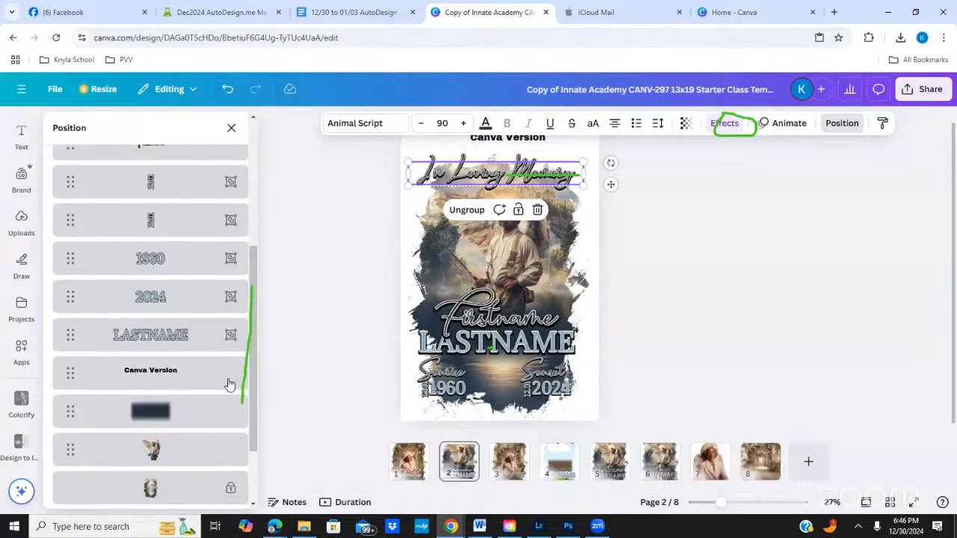
left_click(169, 338, "ctrl")
left_click_drag(252, 318, 256, 282)
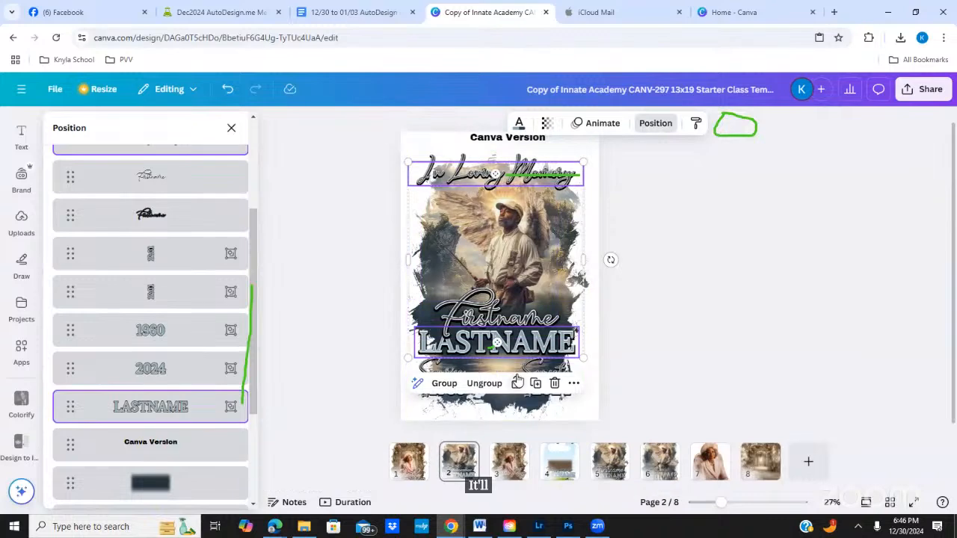
right_click(511, 454)
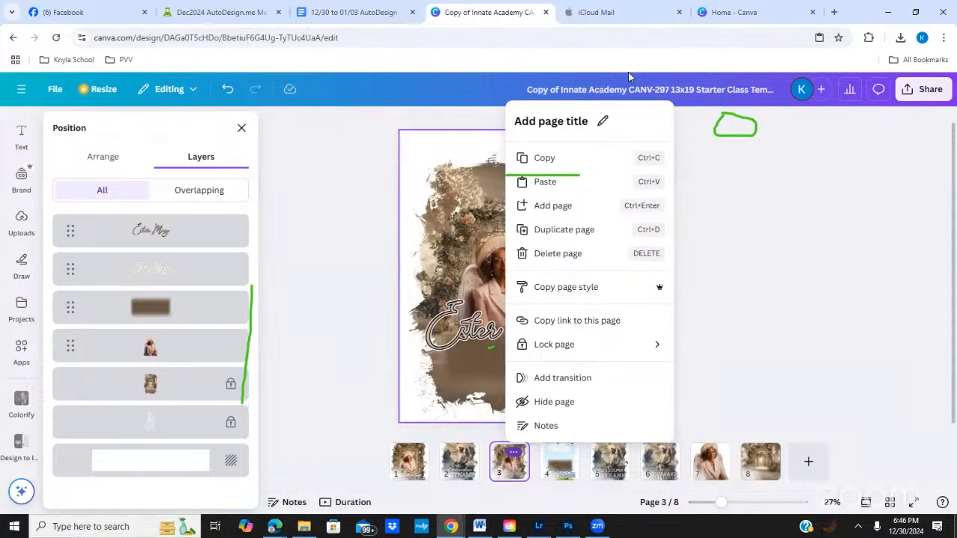
Step: Paste the 'In Loving Memory' and LASTNAME pair onto page 3 with Ctrl+V, then revisit page 2
left_click(472, 206)
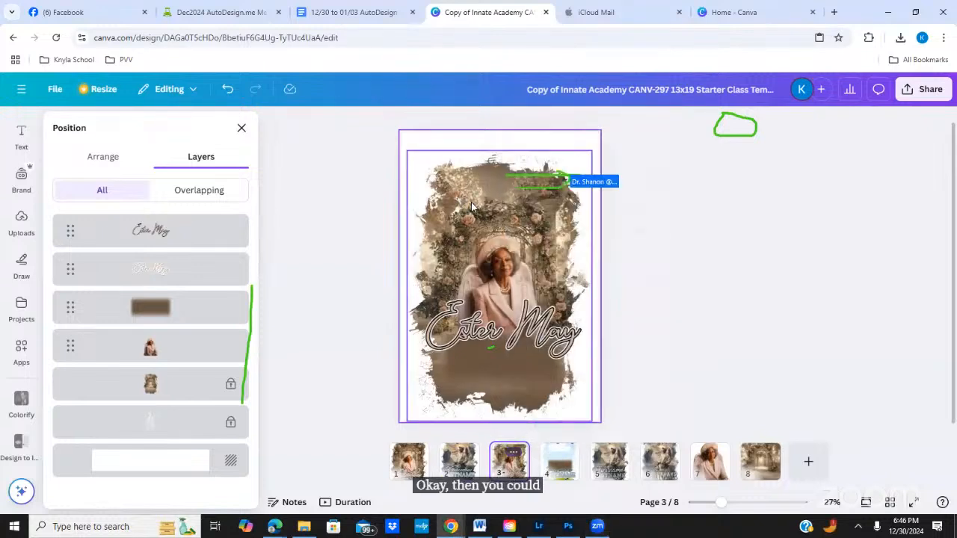
key("ctrl+v")
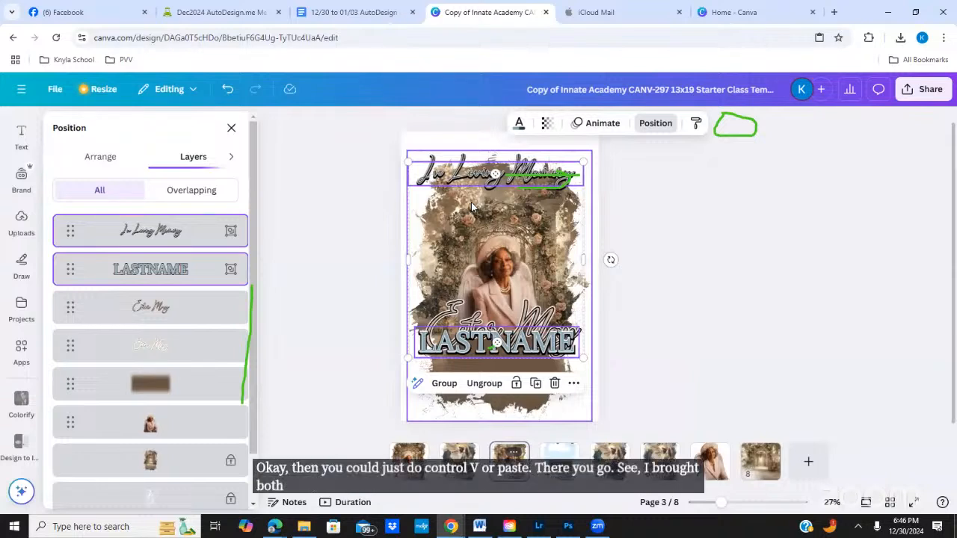
left_click(471, 202)
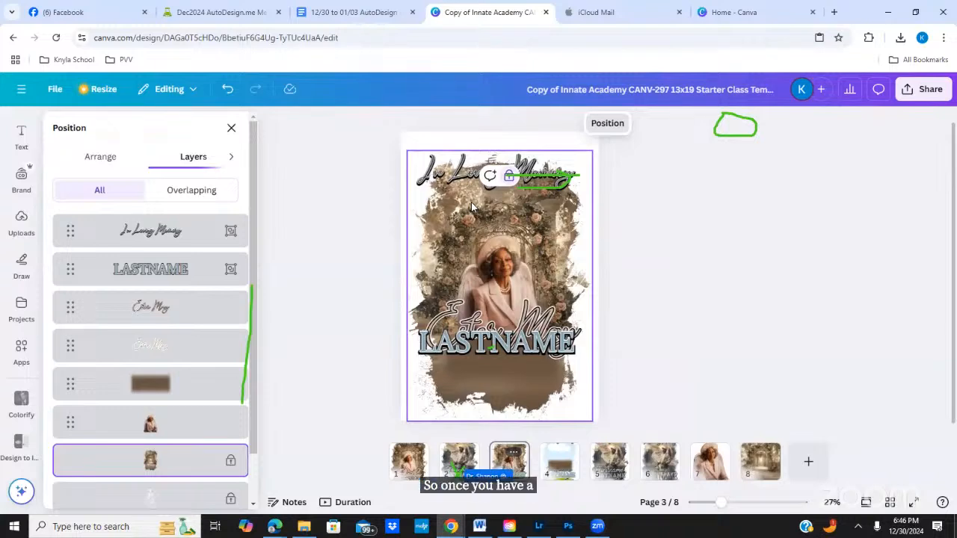
left_click(459, 450)
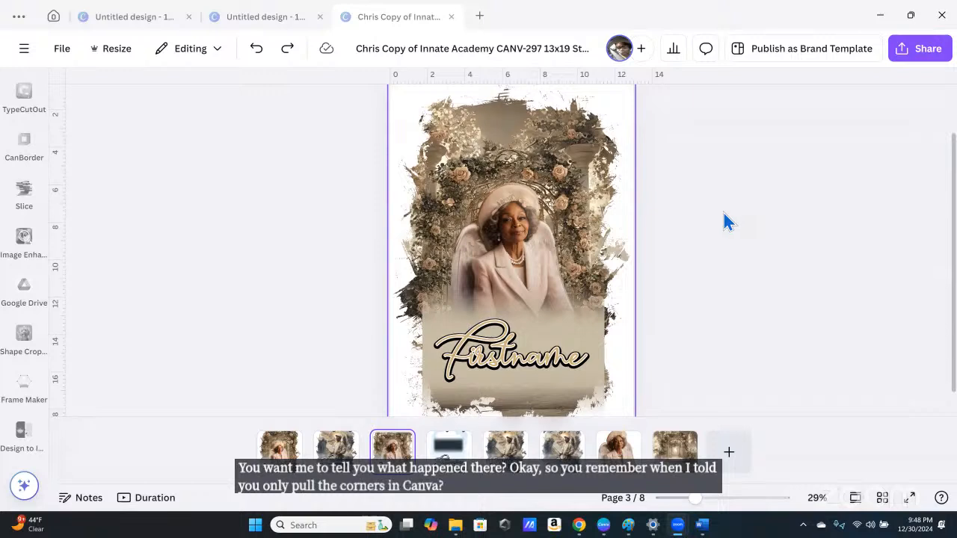
scroll(733, 219, "down", 1)
scroll(733, 219, "down", 1)
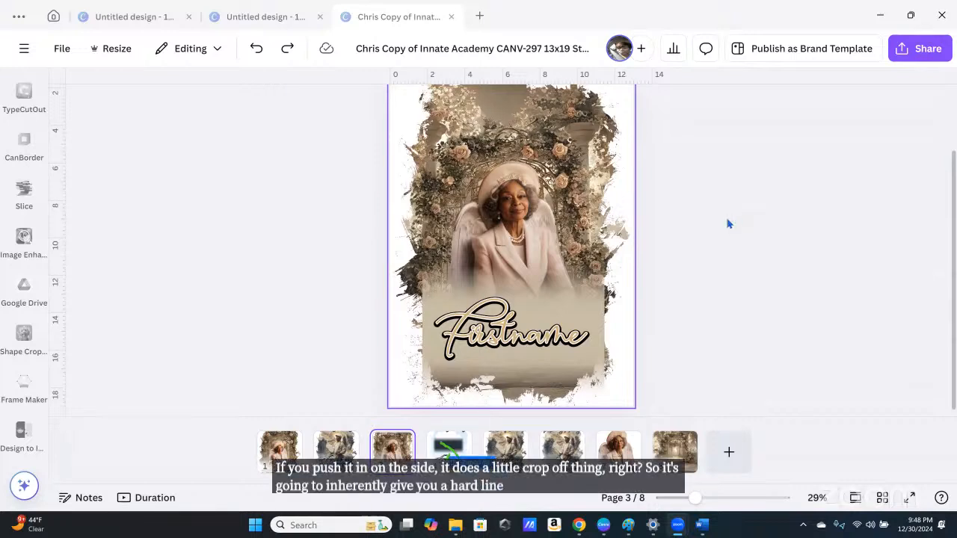
Step: Copy the dark blurred box from page 4 and paste it onto page 3
left_click(448, 450)
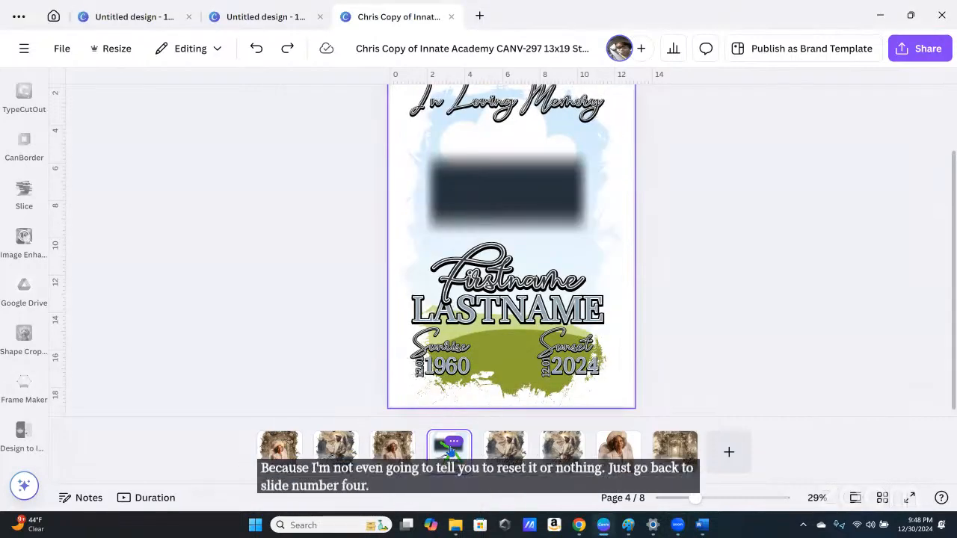
right_click(548, 207)
left_click(591, 78)
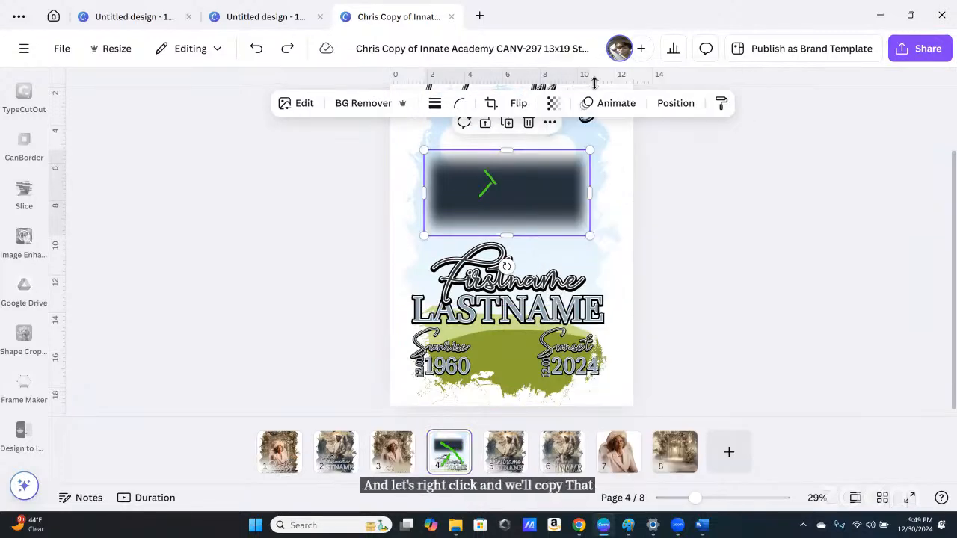
left_click(395, 443)
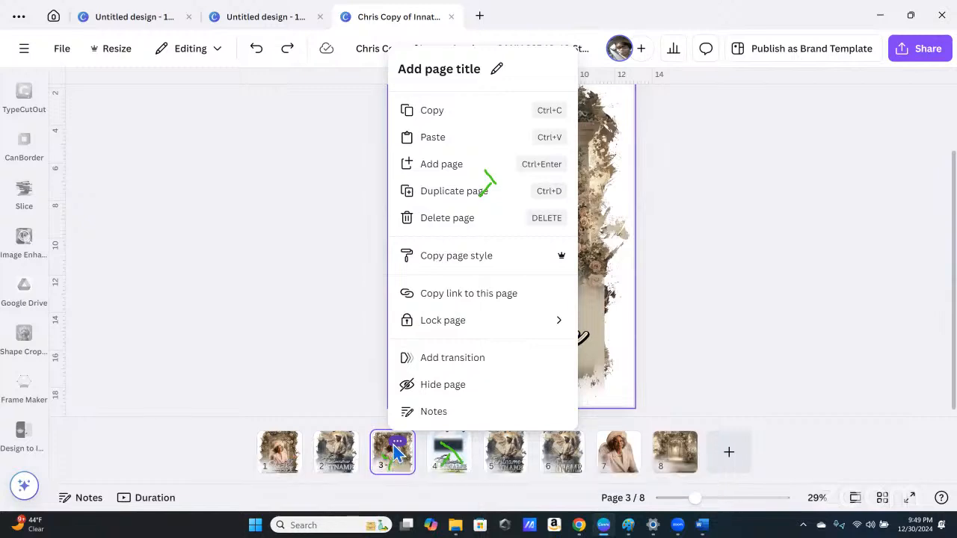
left_click(432, 138)
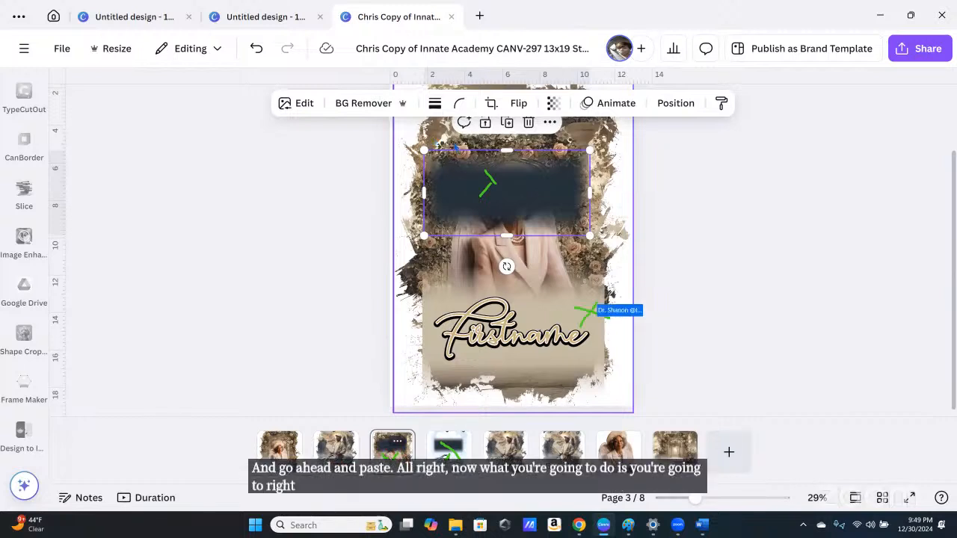
left_click(567, 299)
Step: Copy the cream Firstname background's style and apply it to the pasted dark box
right_click(567, 299)
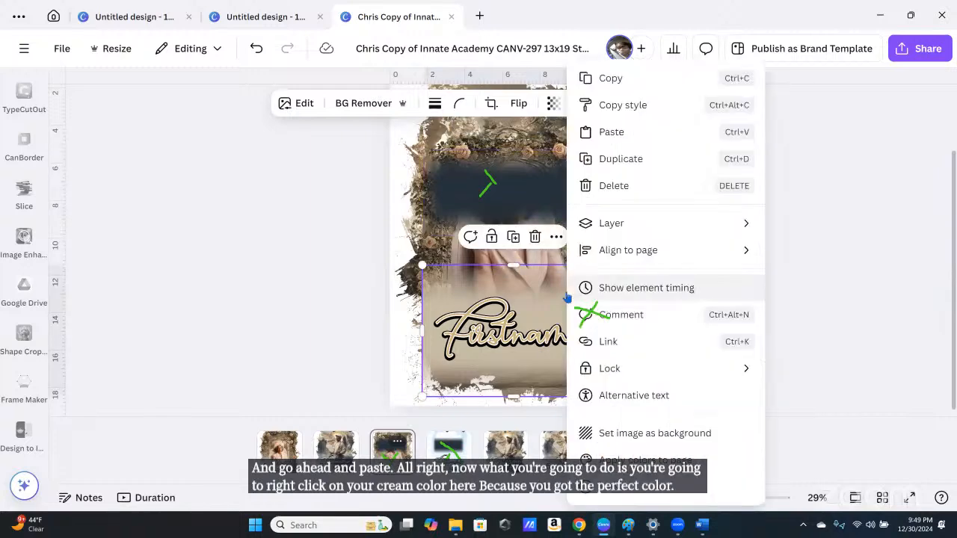
left_click(633, 106)
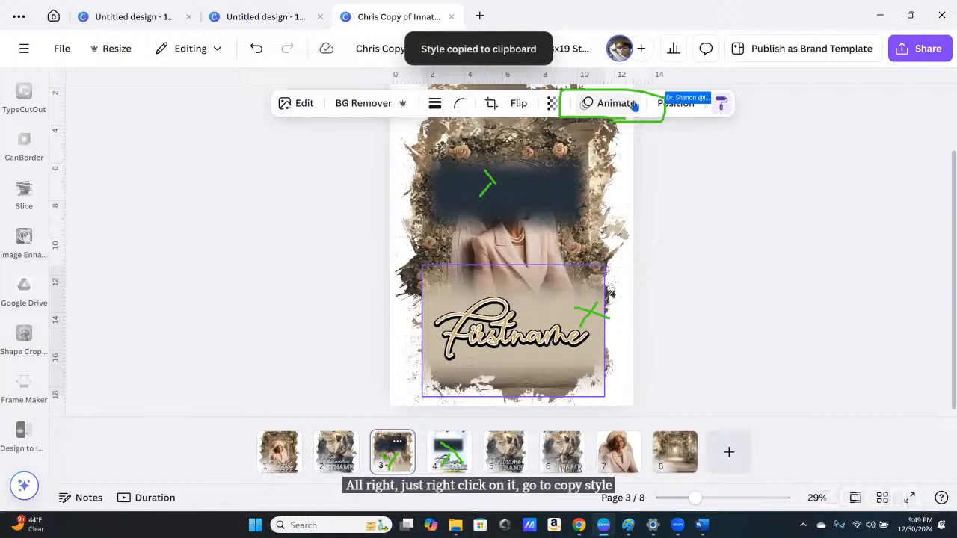
left_click(506, 198)
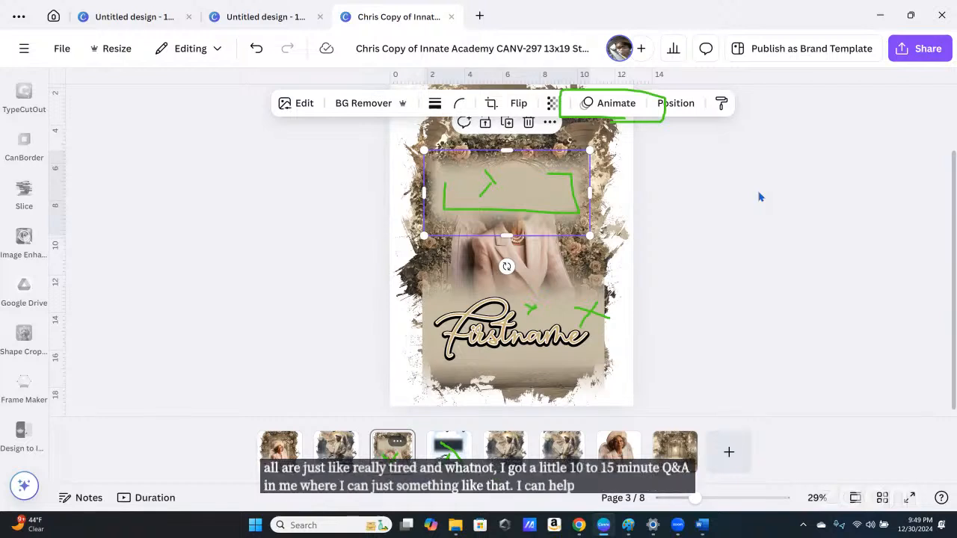
Step: Delete the old Firstname background, then move the cream box to the bottom and shrink it slightly
left_click(568, 297)
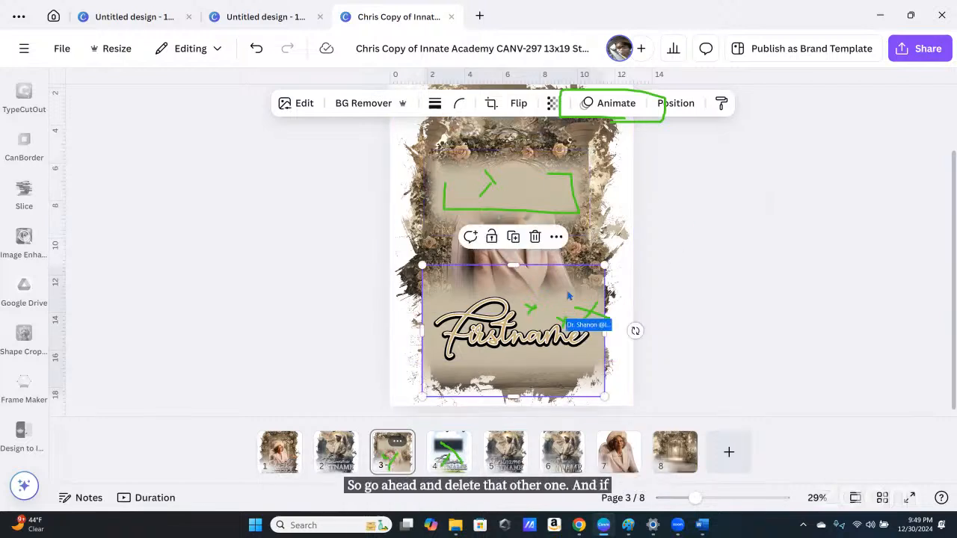
left_click(535, 237)
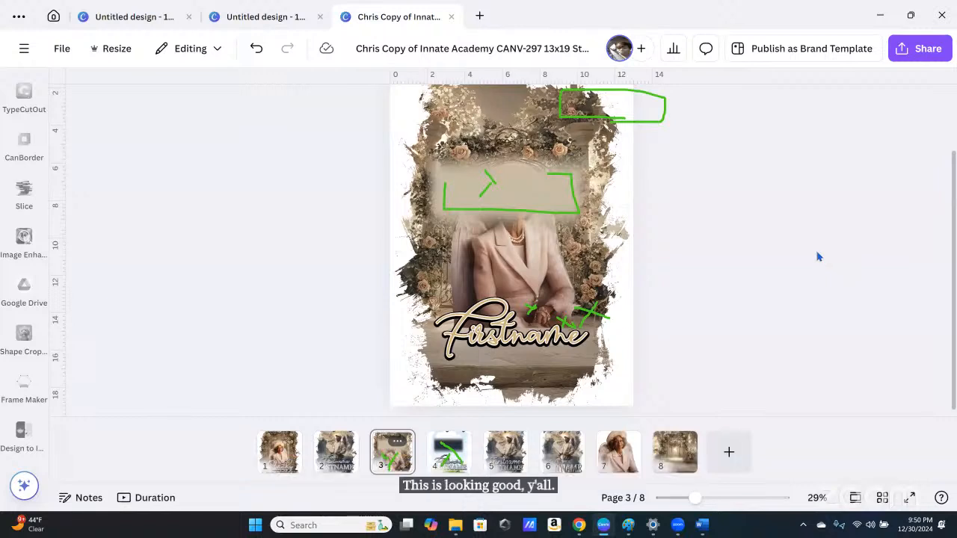
left_click(551, 200)
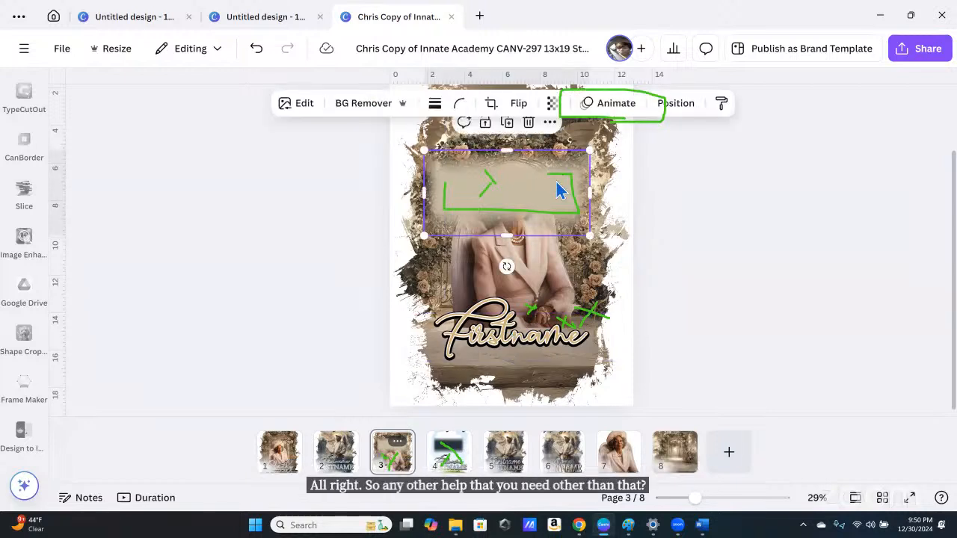
left_click_drag(563, 195, 571, 332)
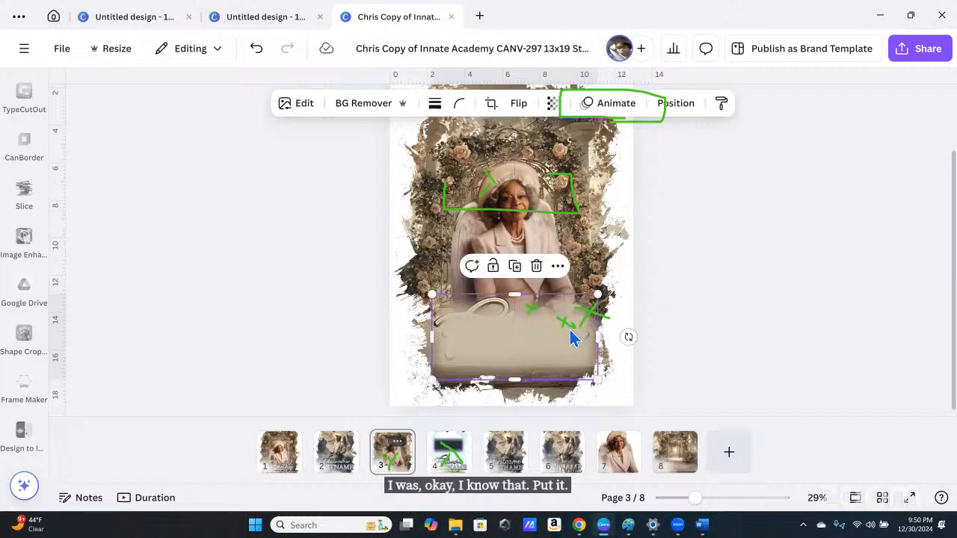
left_click(559, 396)
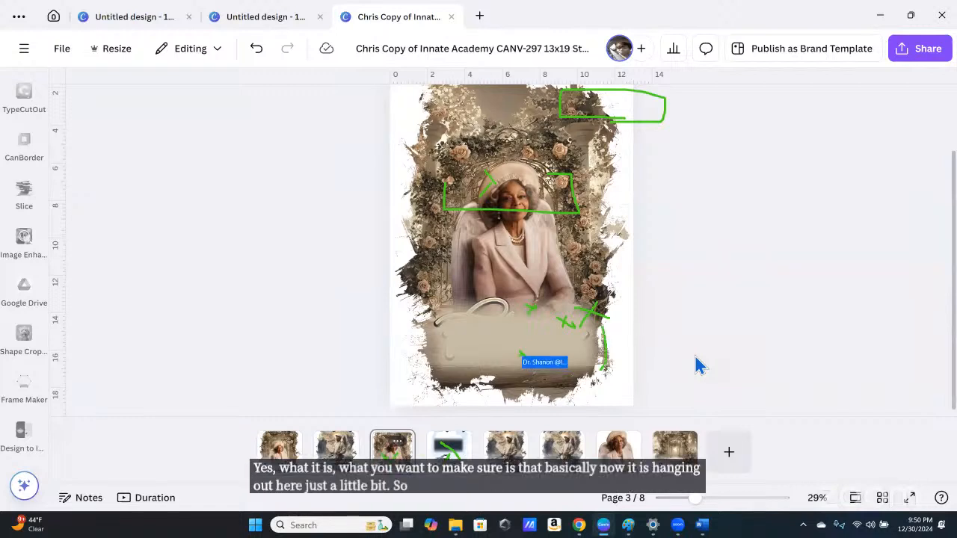
left_click(501, 356)
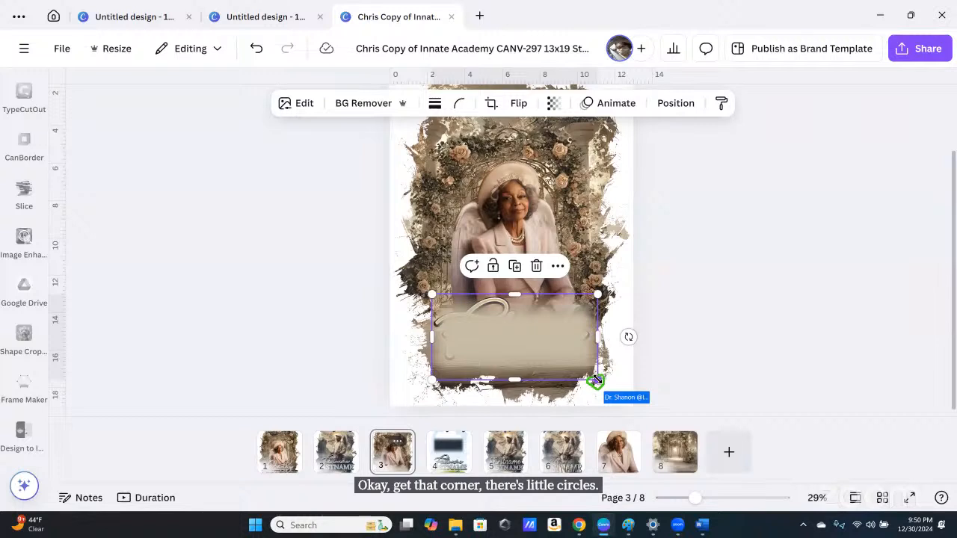
left_click_drag(594, 378, 591, 378)
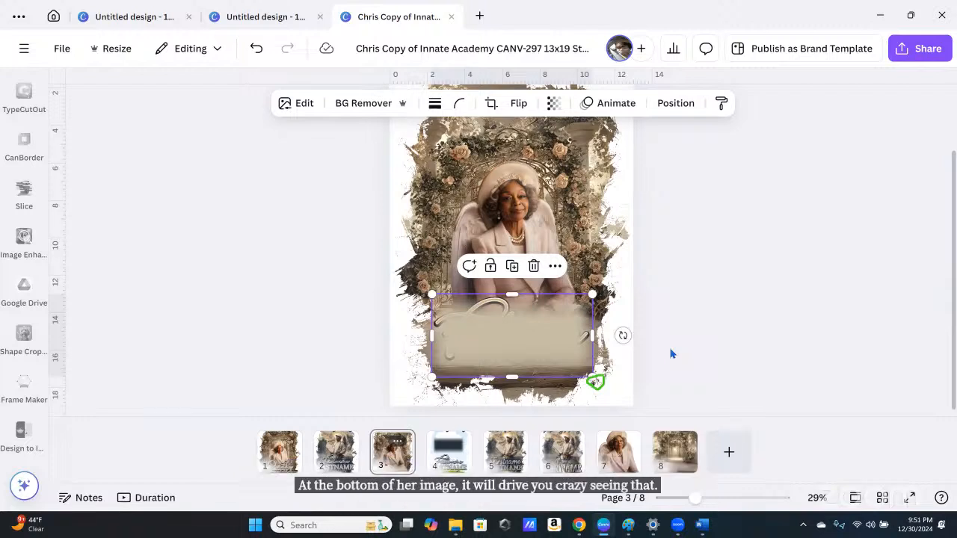
Step: Bring the Firstname text above the cream banner and enlarge it to size 161
right_click(555, 348)
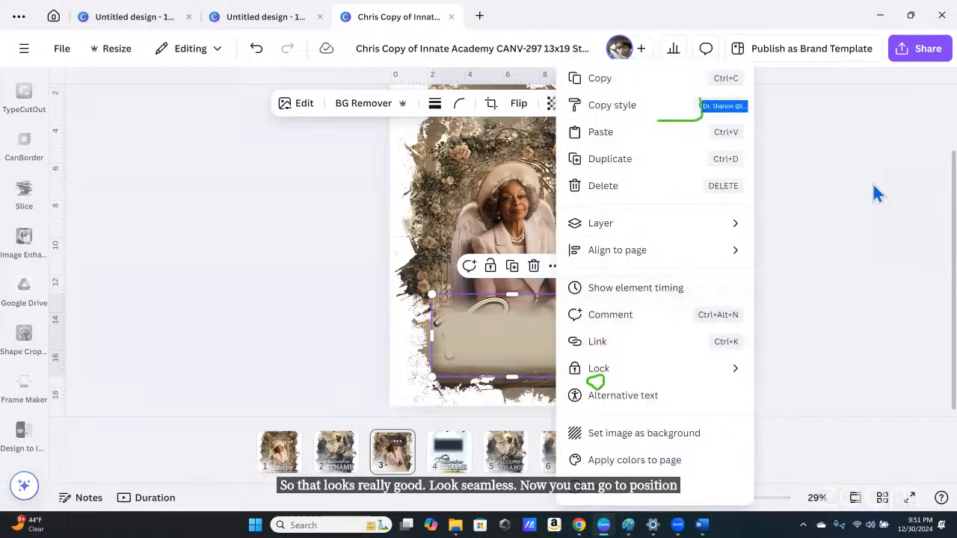
key("Escape")
left_click(675, 105)
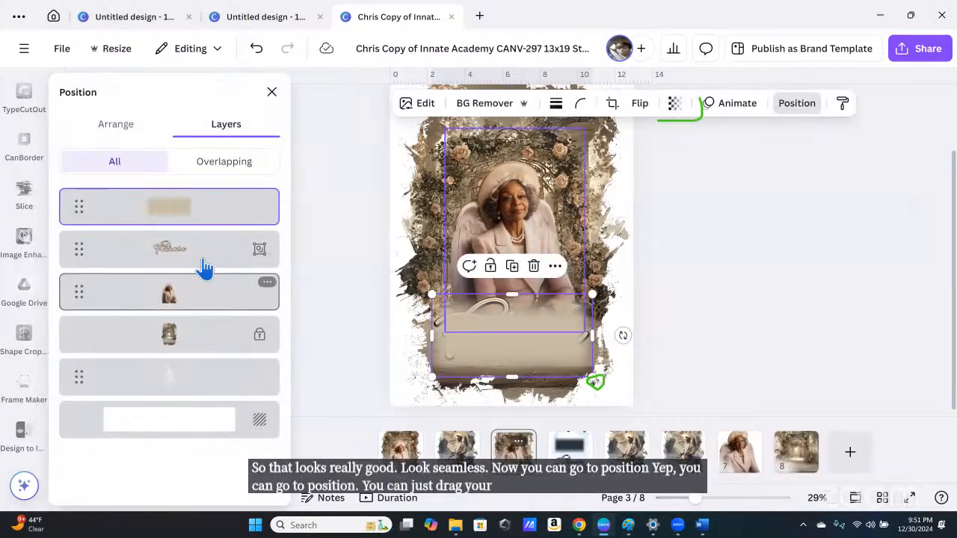
left_click_drag(200, 247, 199, 197)
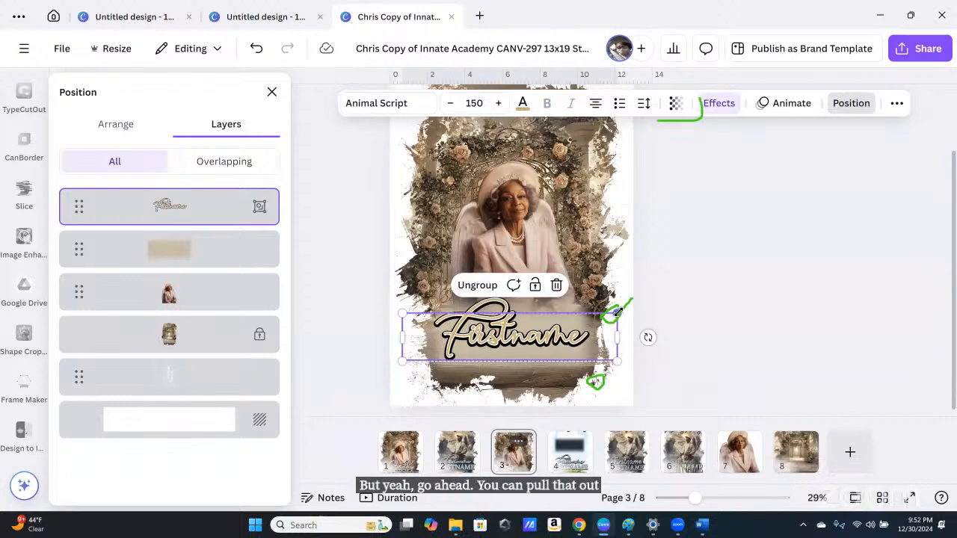
left_click_drag(617, 311, 629, 300)
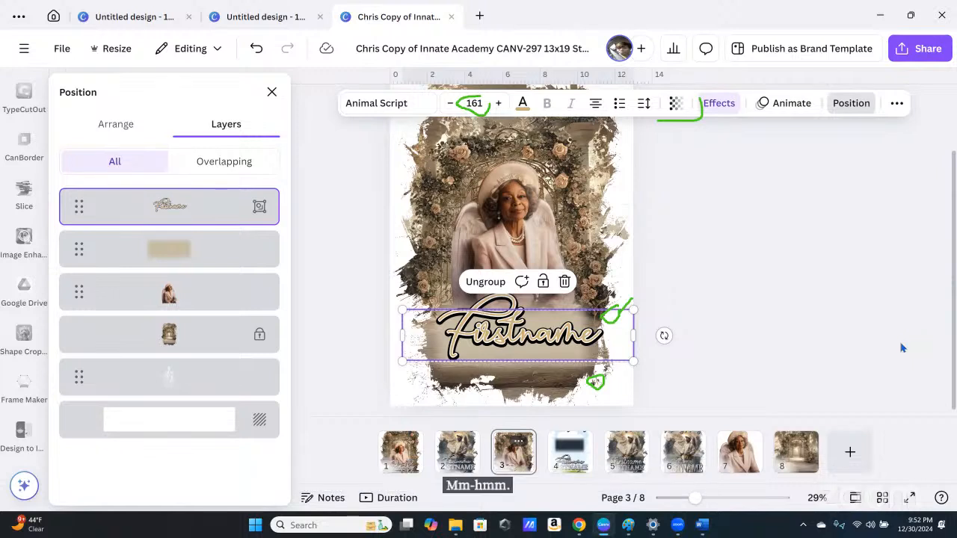
double_click(517, 336)
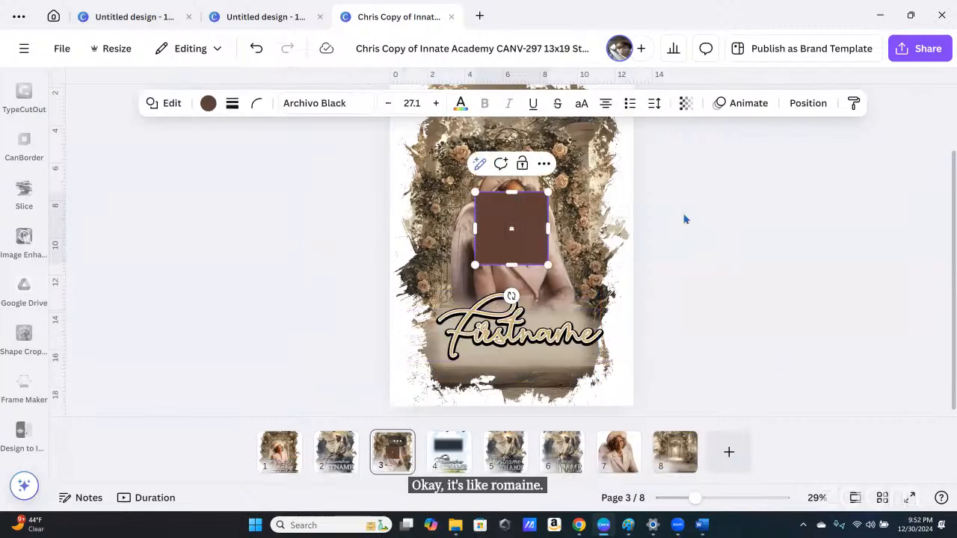
Step: Undo twice to remove the brown square, then reselect the Firstname text group
left_click(756, 266)
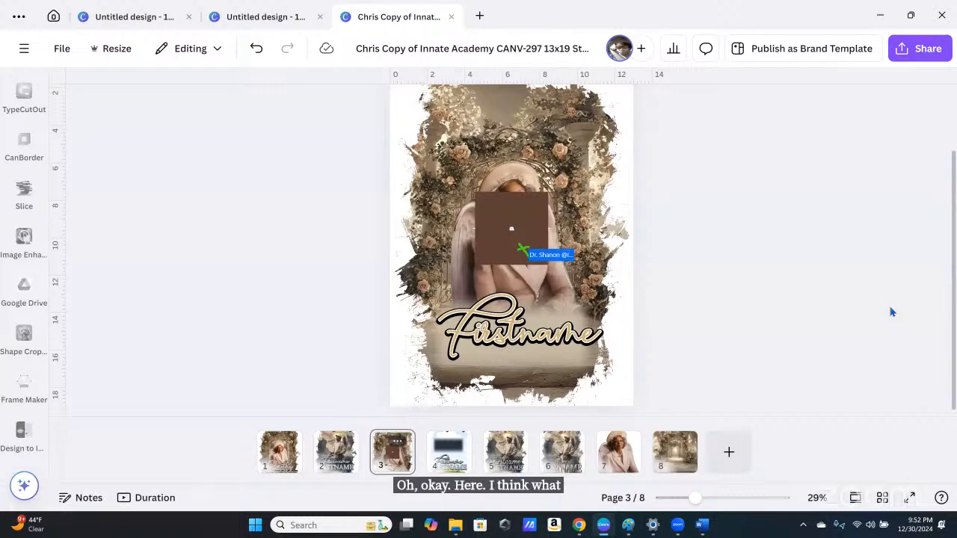
left_click(255, 51)
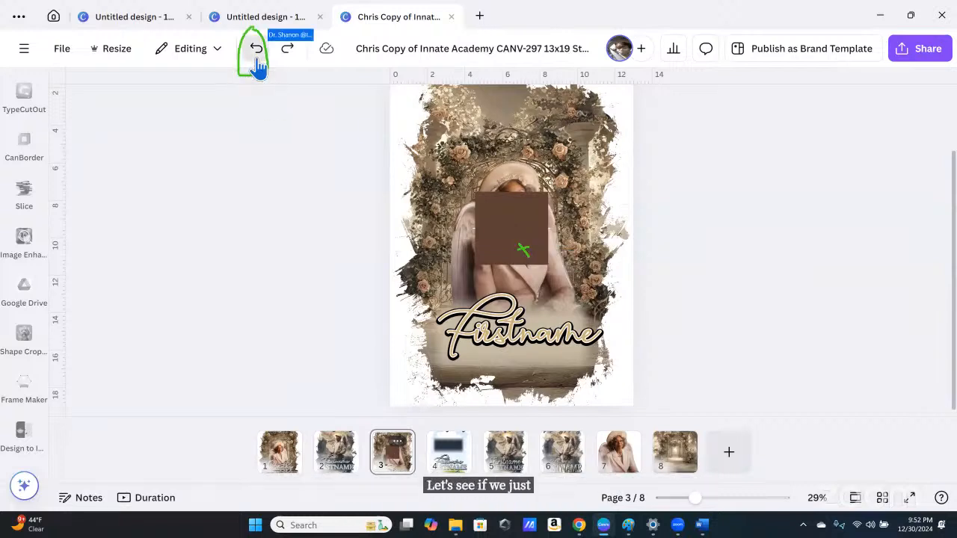
left_click(256, 58)
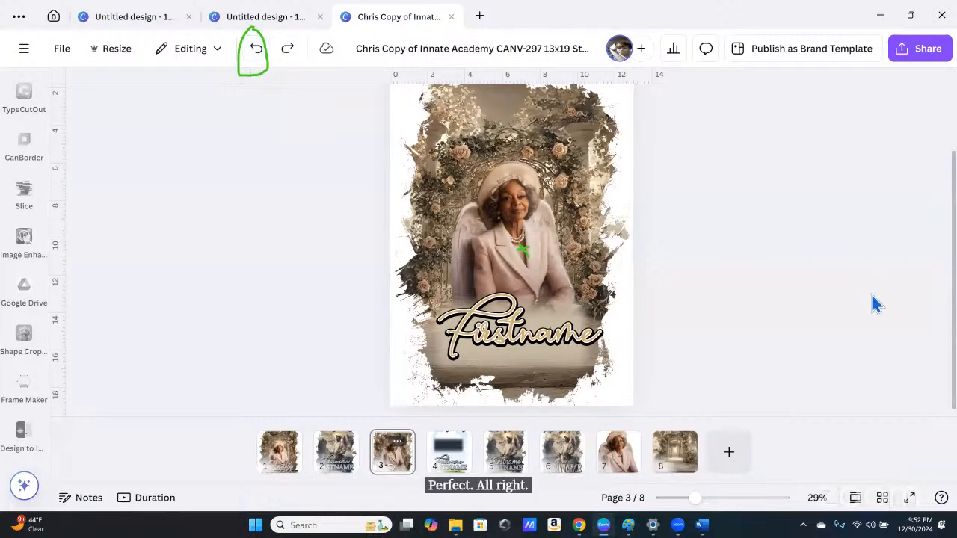
left_click(525, 338)
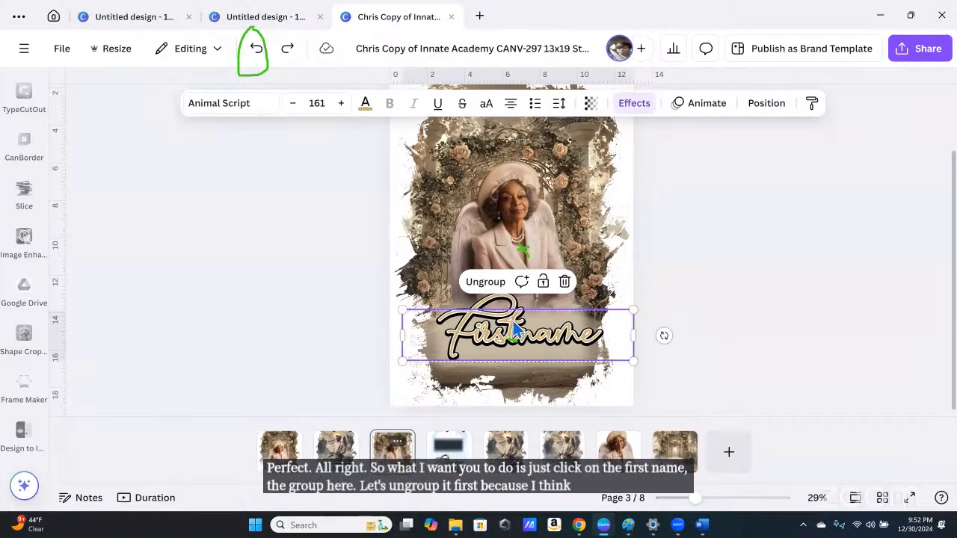
Step: Ungroup the name texts and retype the gold Firstname layer with the deceased's full name
left_click(489, 288)
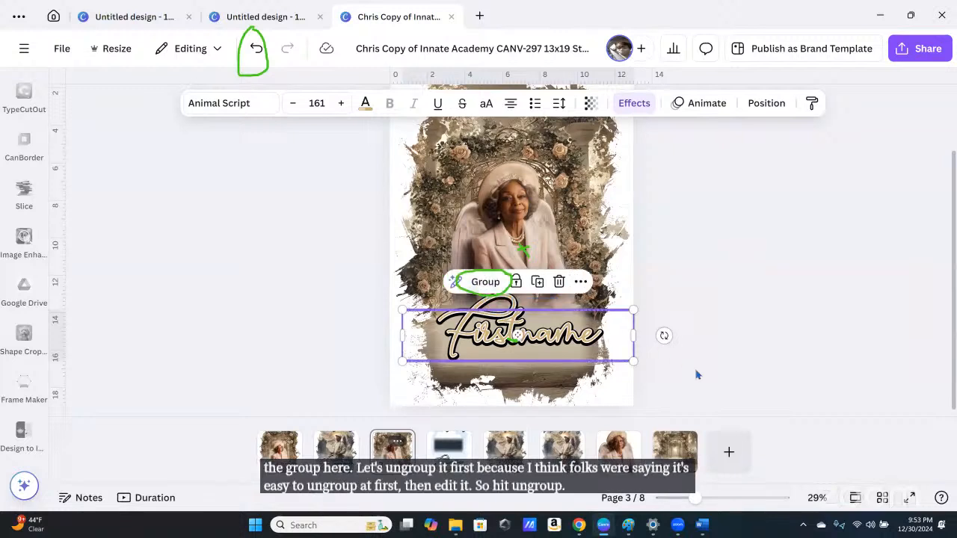
left_click(763, 105)
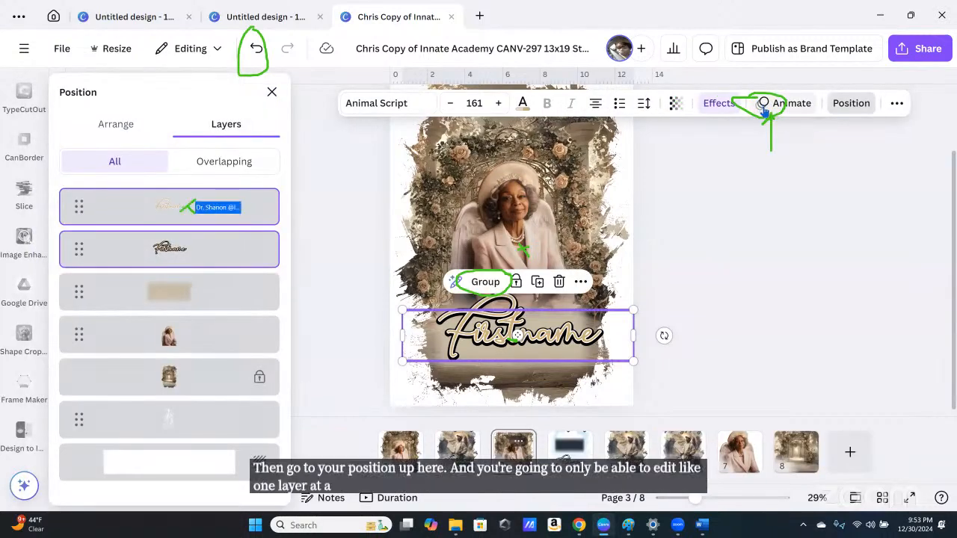
left_click(145, 219)
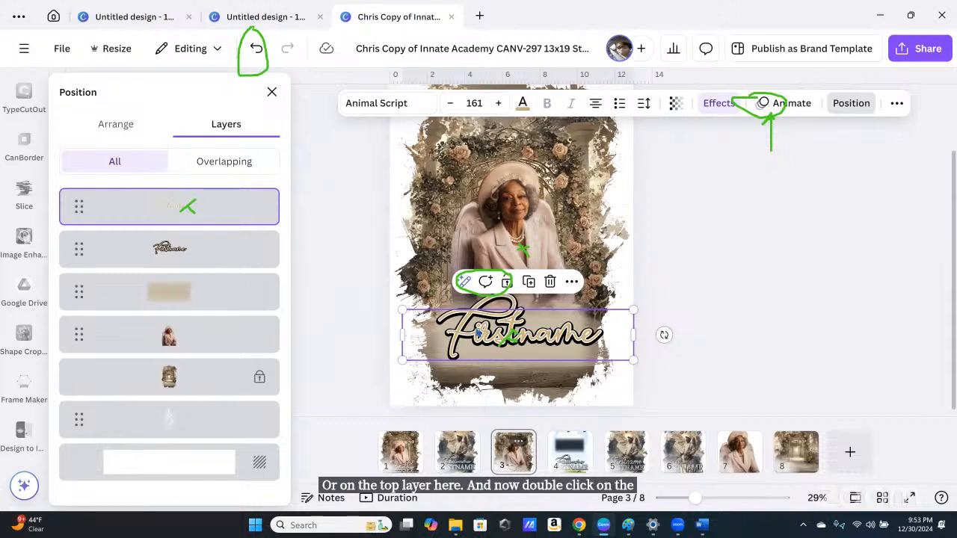
double_click(479, 331)
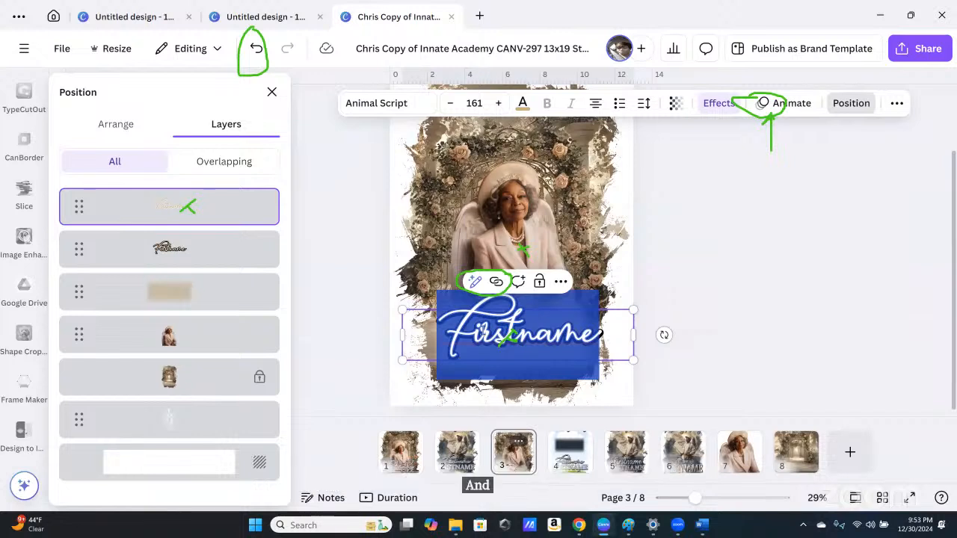
left_click(516, 333)
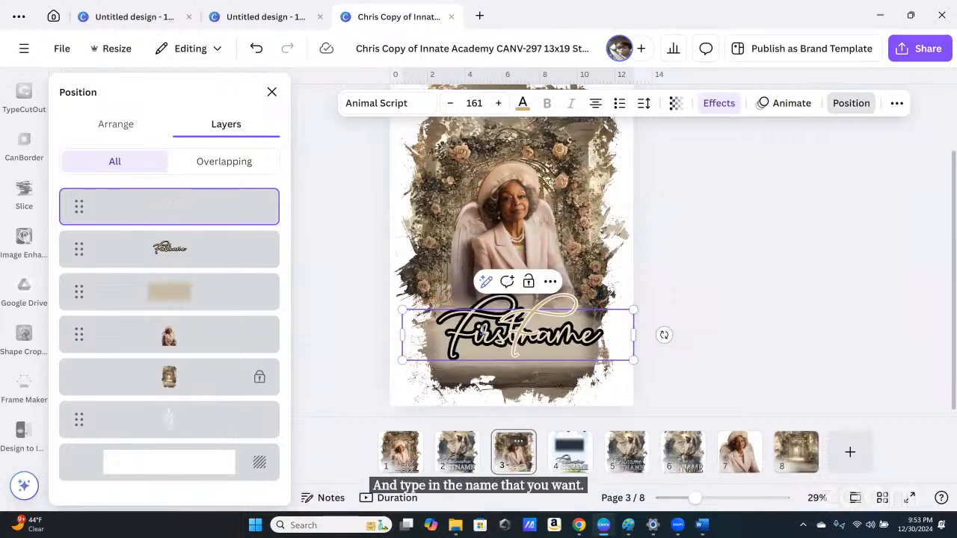
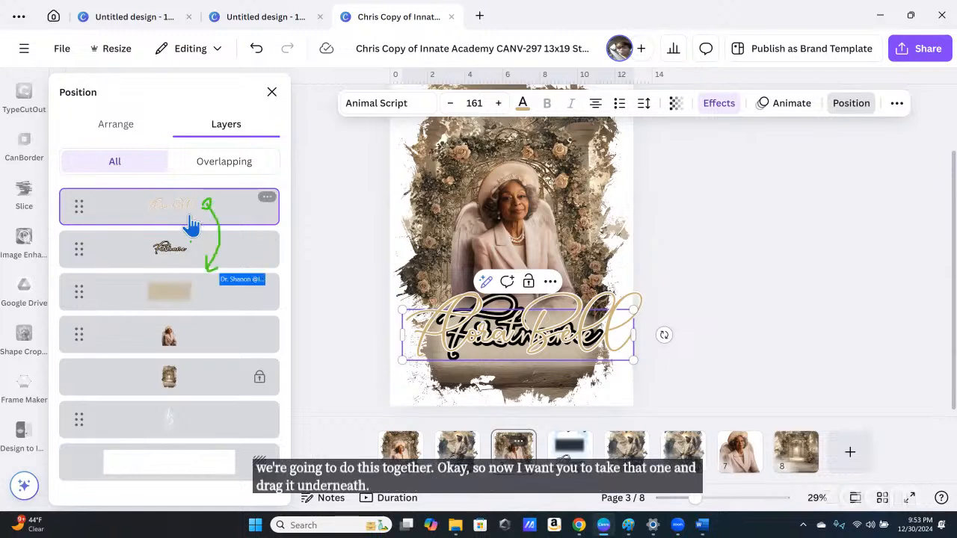
Step: Move the gold layer below the black one and start retyping the black outlined Firstname with the name
left_click_drag(181, 215, 179, 277)
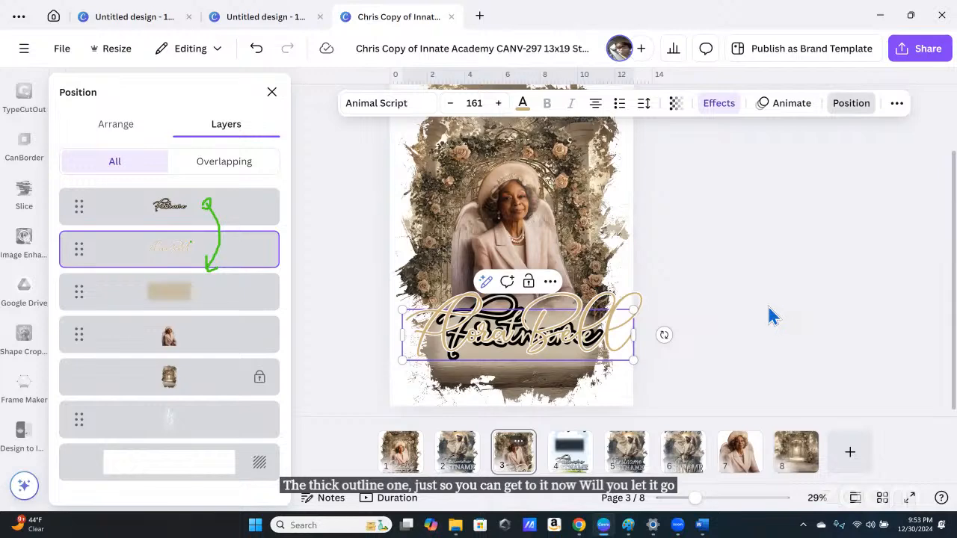
key("Escape")
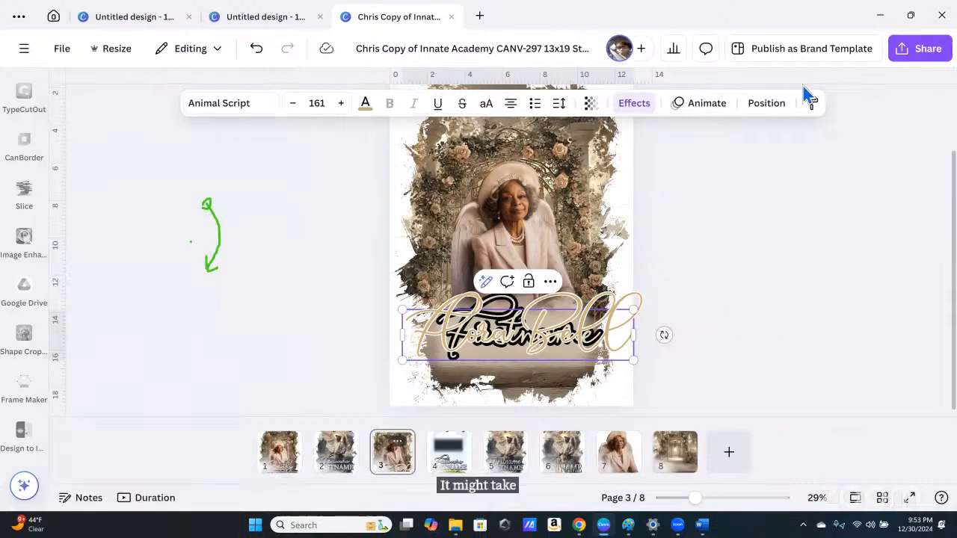
left_click(766, 103)
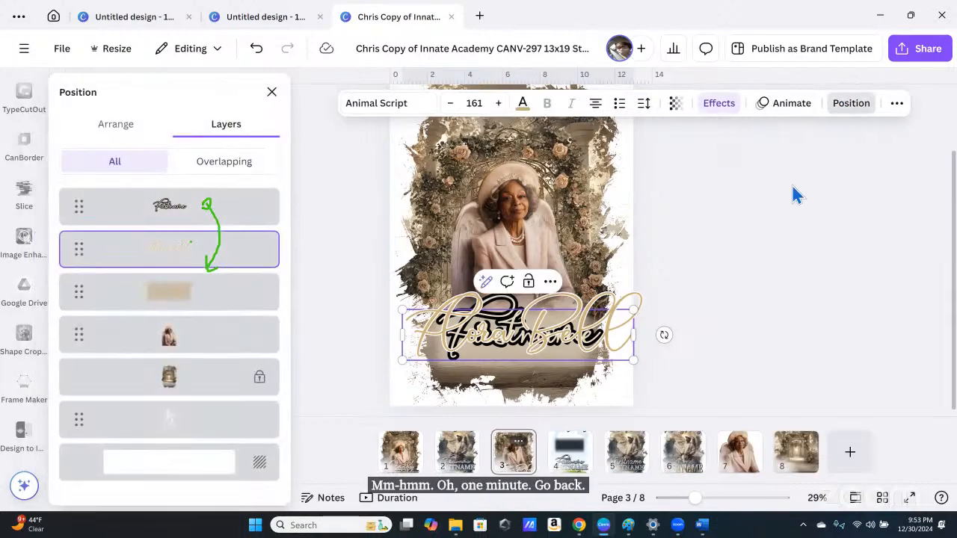
left_click(189, 209)
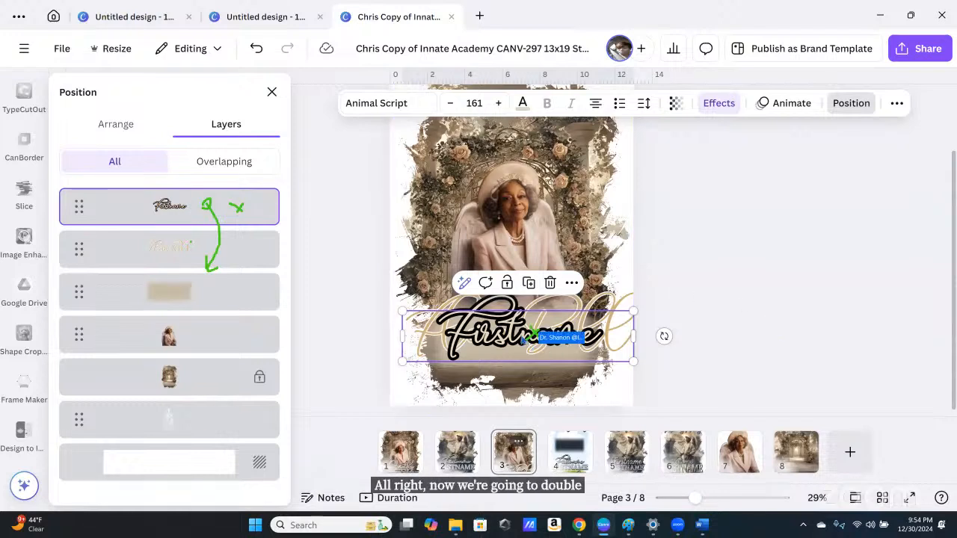
double_click(533, 334)
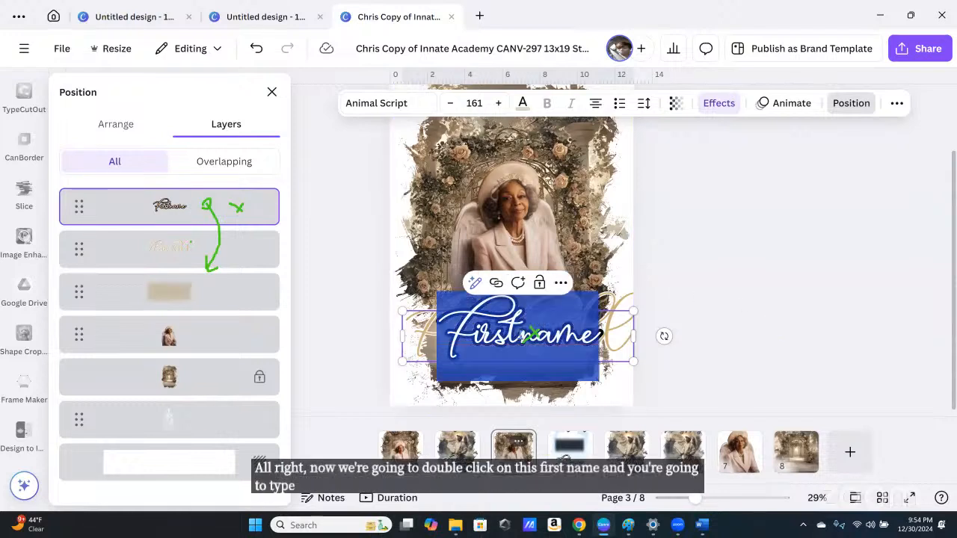
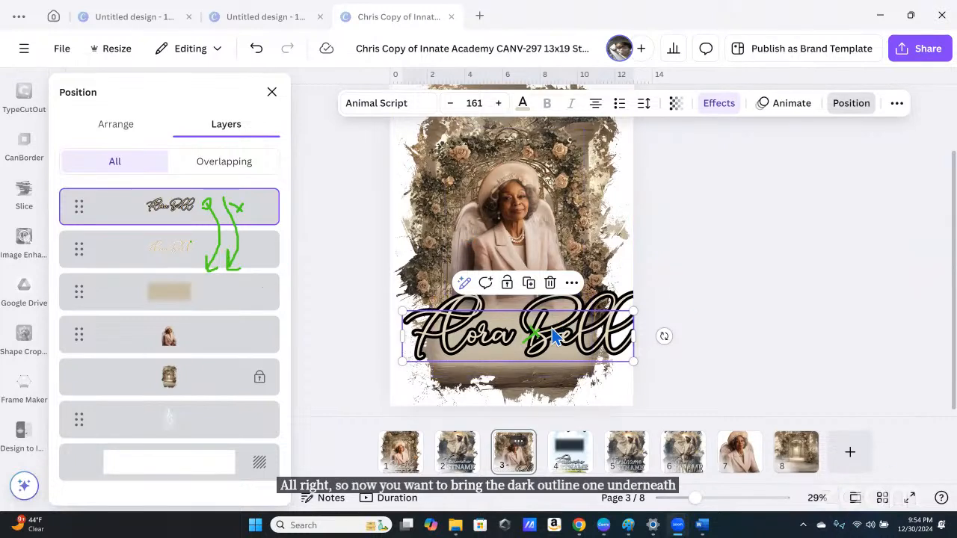
Step: Put the black outlined name layer beneath the gold one and group the two name layers with Ctrl+G
left_click_drag(202, 207, 195, 261)
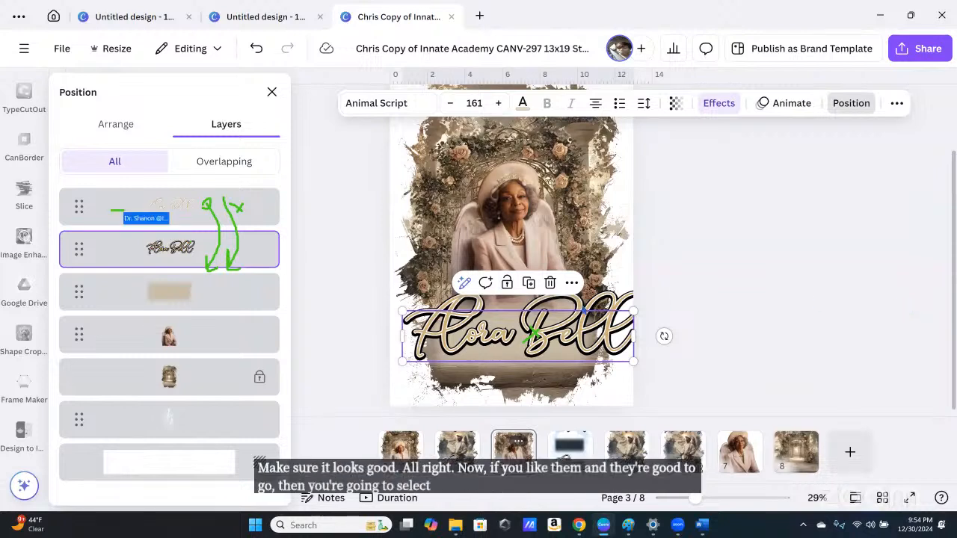
left_click(192, 207, "ctrl")
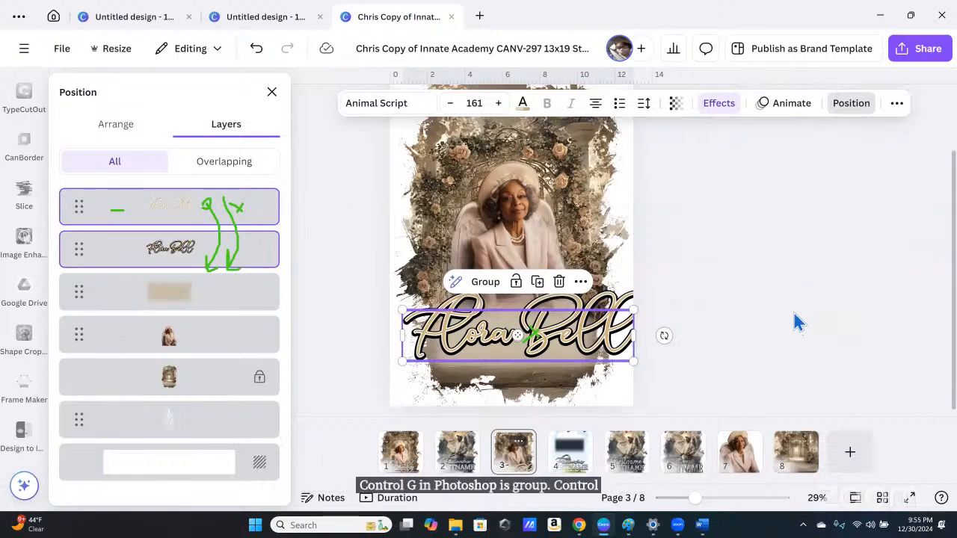
key("ctrl+g")
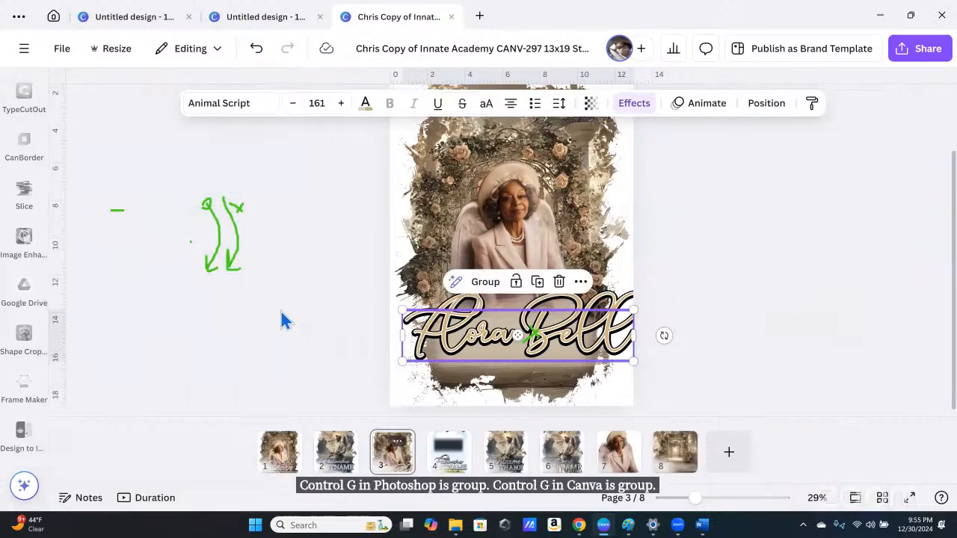
left_click(764, 105)
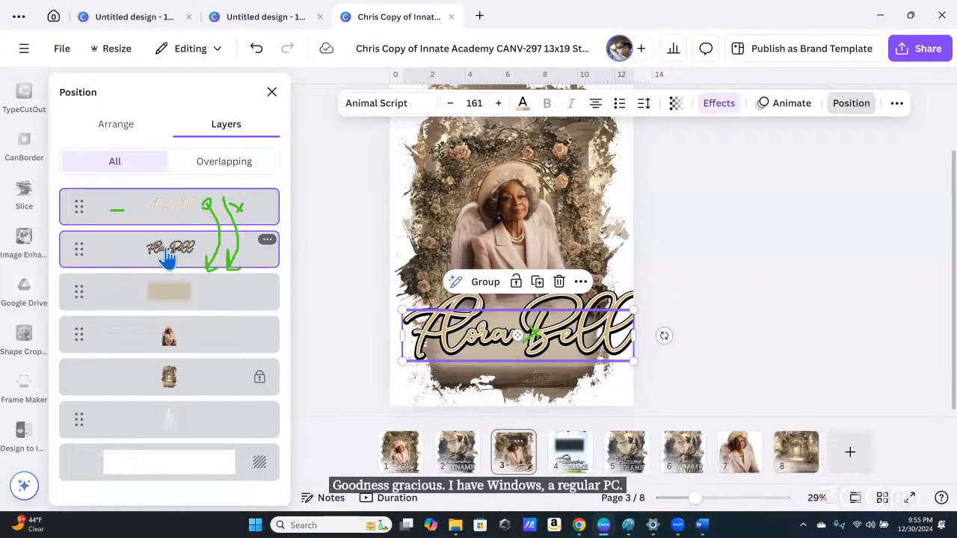
left_click(166, 254)
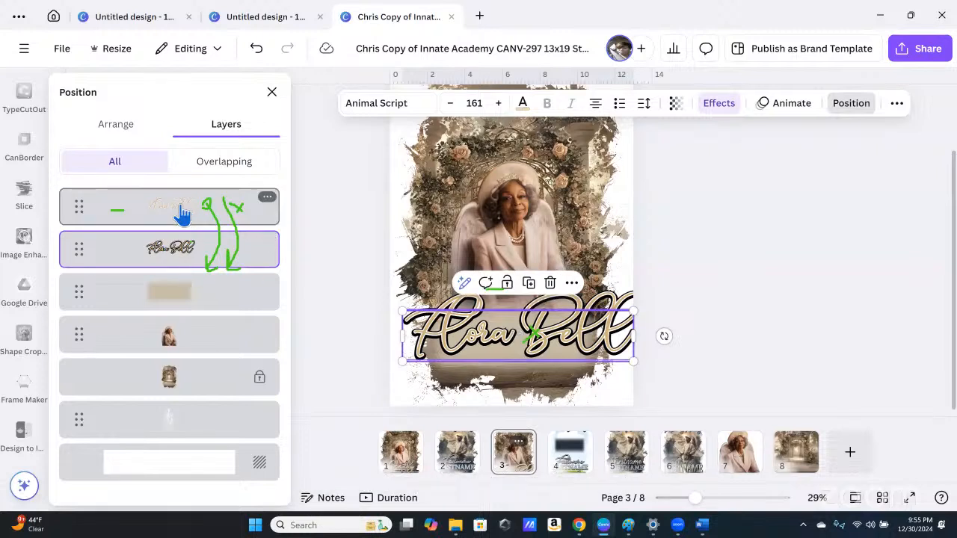
left_click(182, 214, "ctrl")
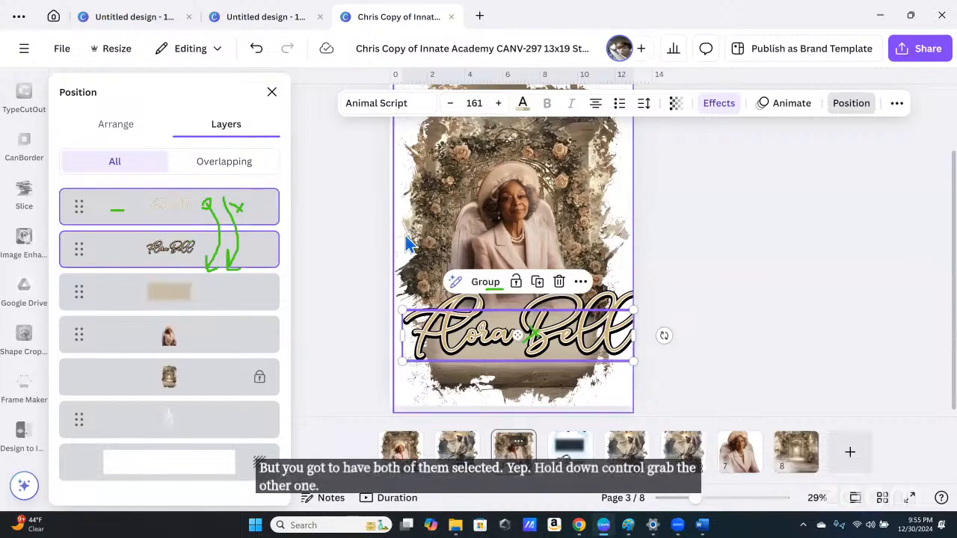
key("ctrl+g")
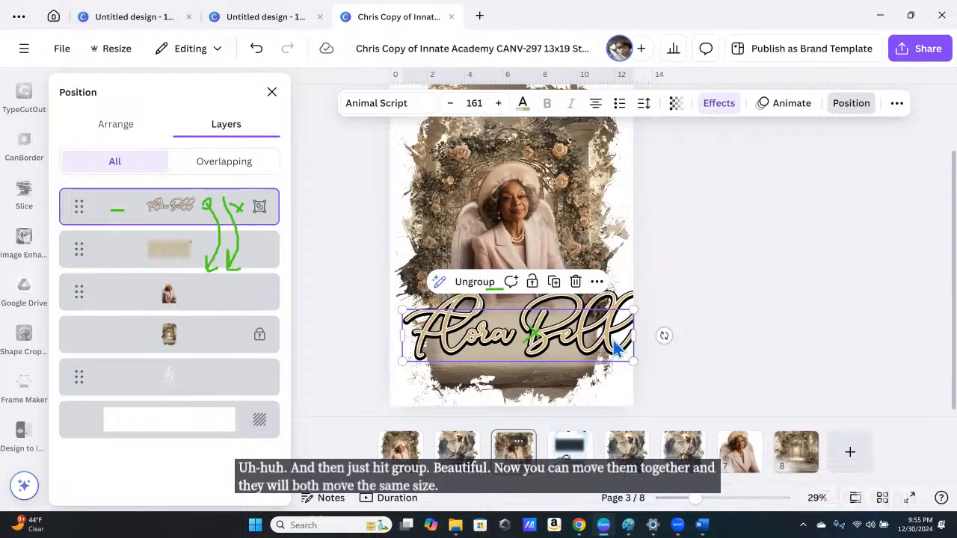
Step: Shrink the grouped name slightly, nudge it inside the page edges, and close the layers panel
left_click_drag(614, 339, 606, 337)
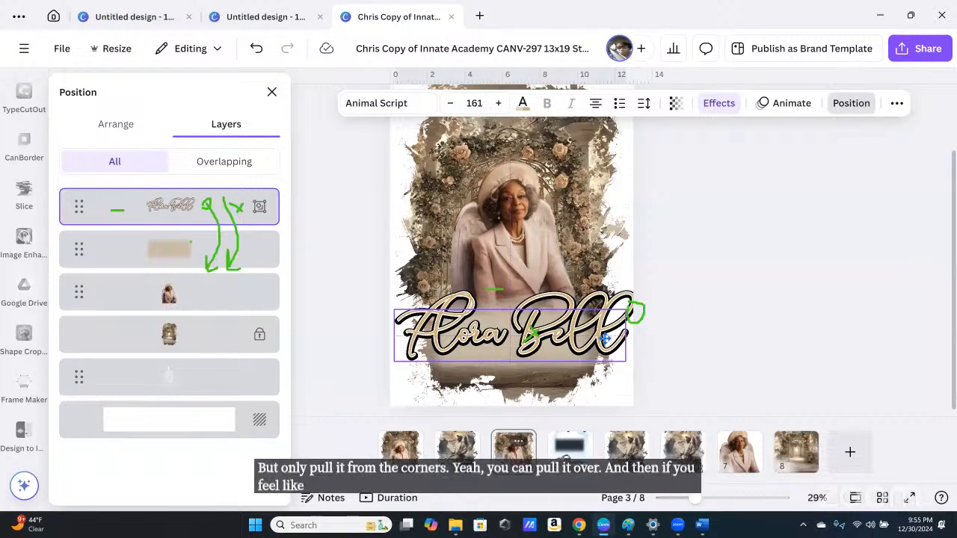
left_click_drag(605, 337, 605, 338)
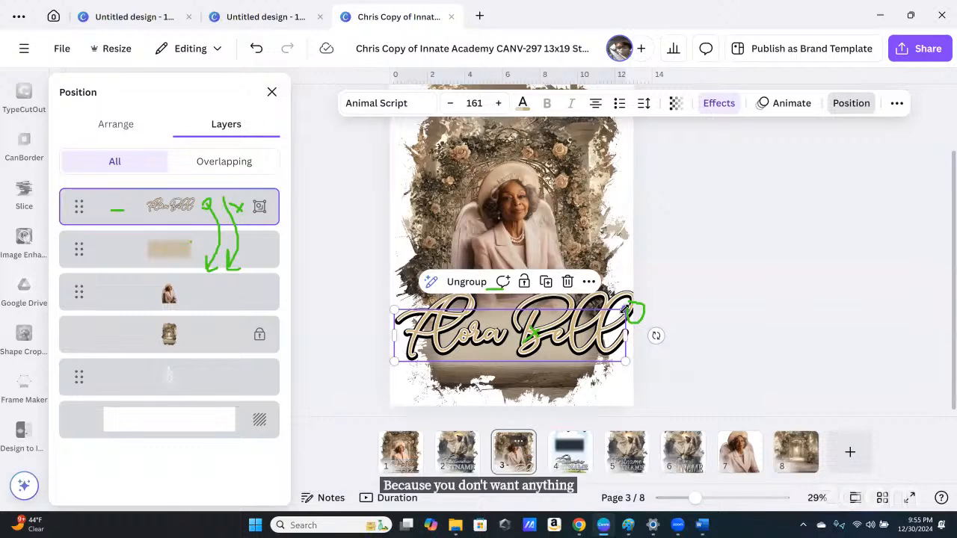
left_click_drag(624, 308, 616, 321)
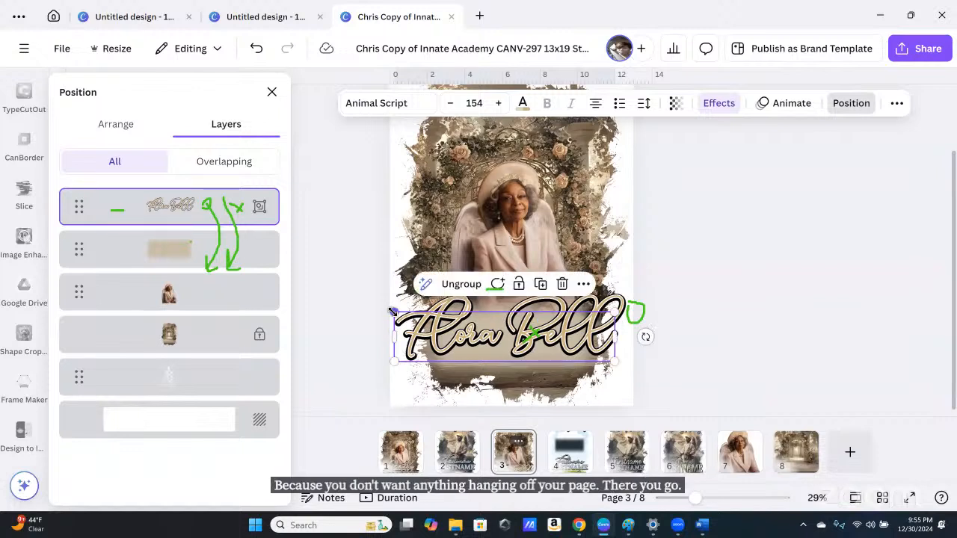
left_click_drag(391, 310, 398, 319)
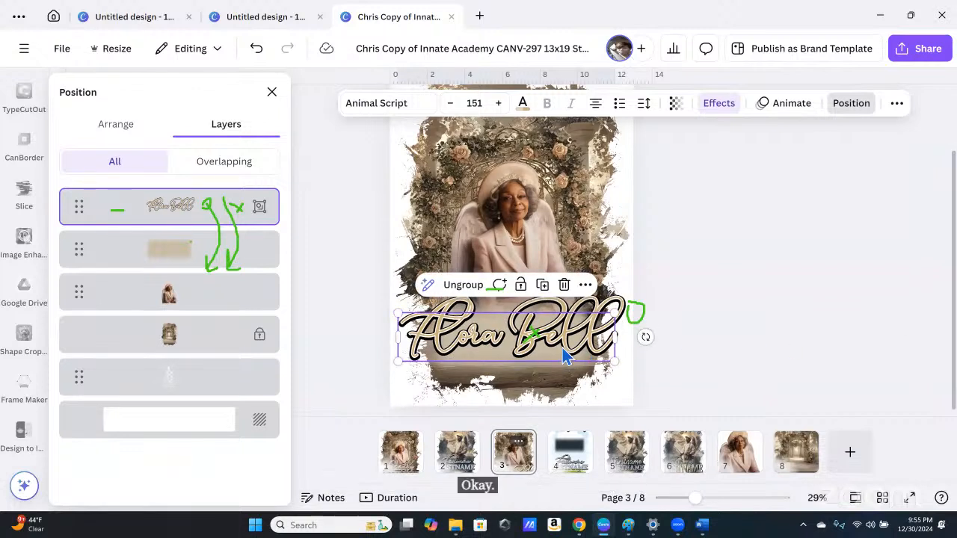
left_click_drag(557, 348, 562, 346)
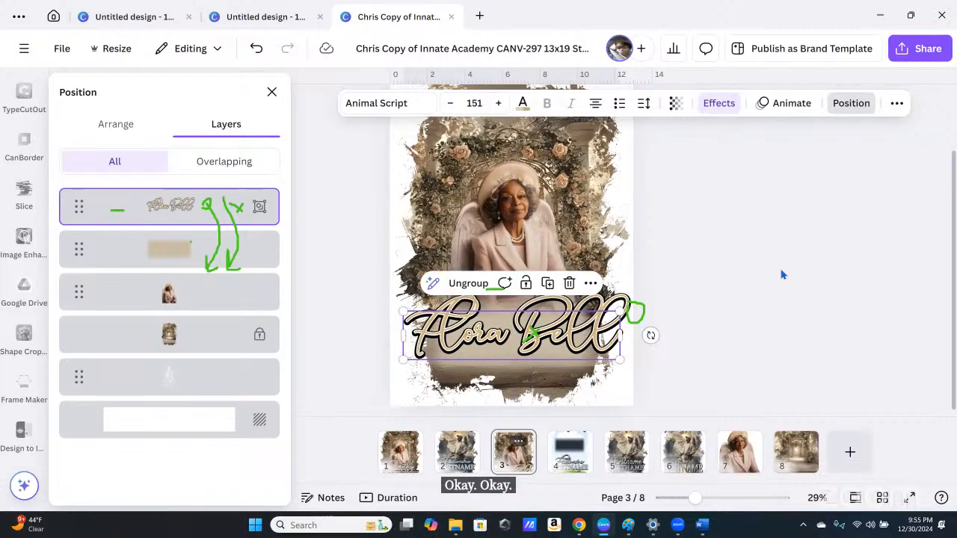
key("Escape")
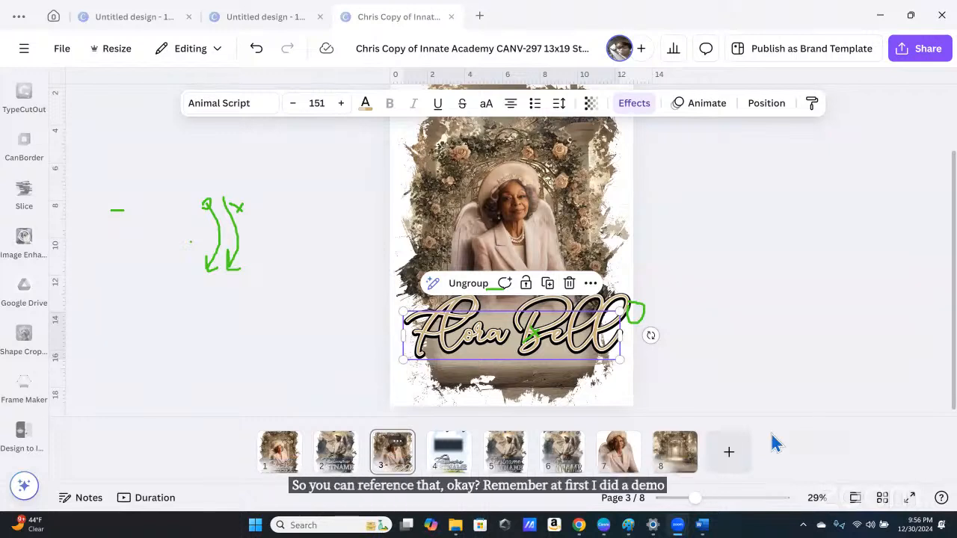
left_click(711, 265)
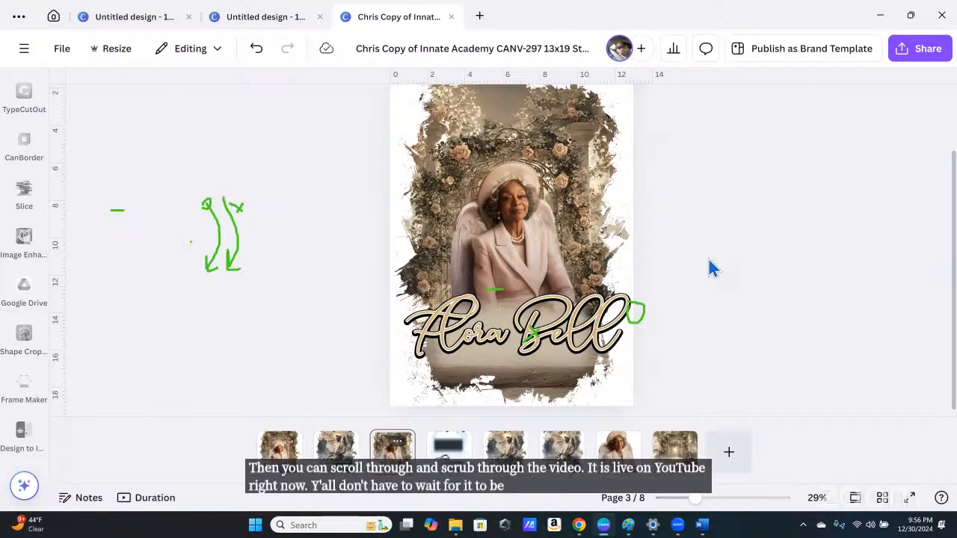
scroll(712, 270, "up", 1)
scroll(712, 270, "up", 1)
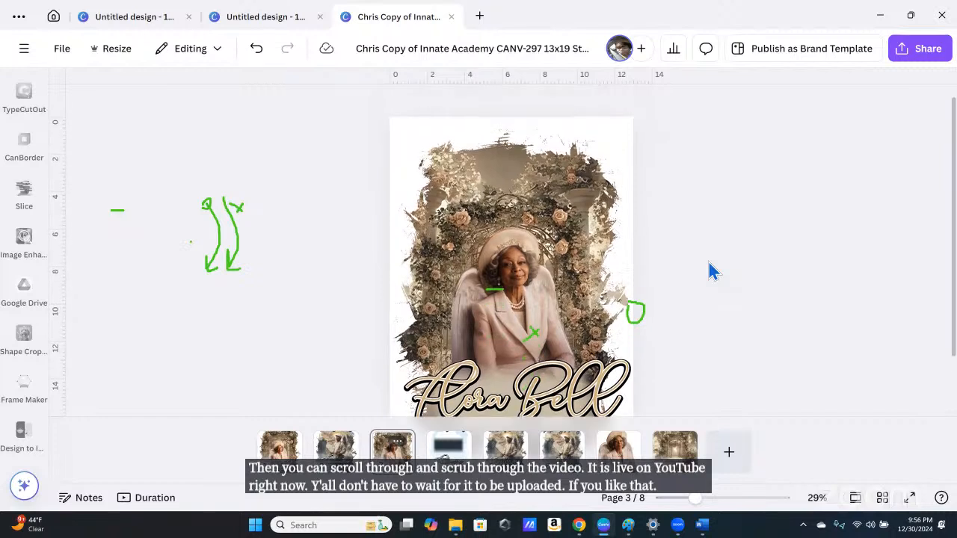
scroll(712, 270, "down", 2)
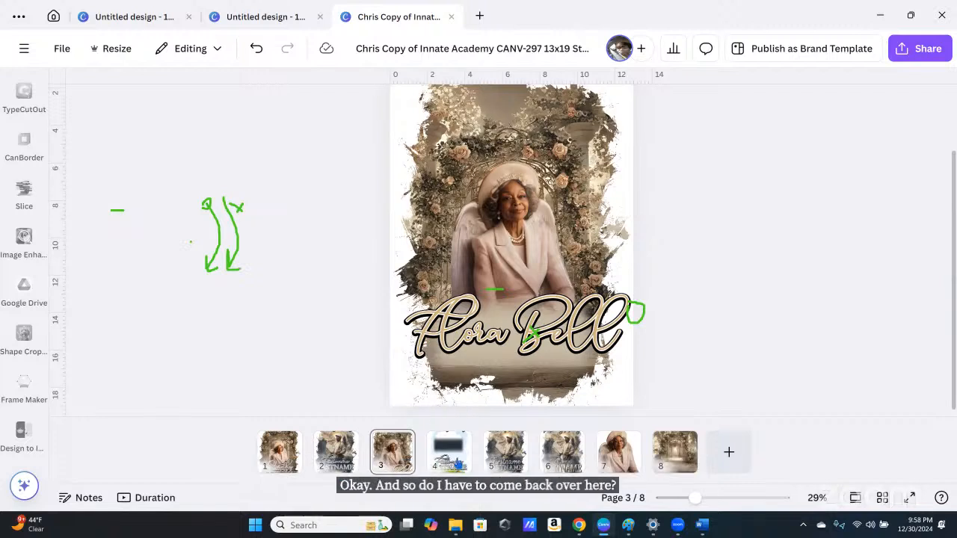
Step: Switch to page 2 and select its LASTNAME text
left_click(458, 464)
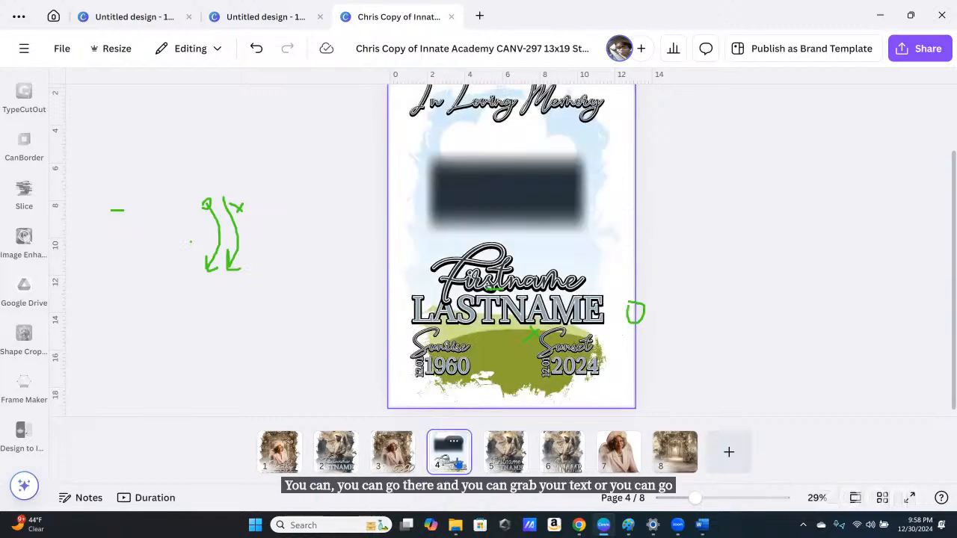
left_click(342, 456)
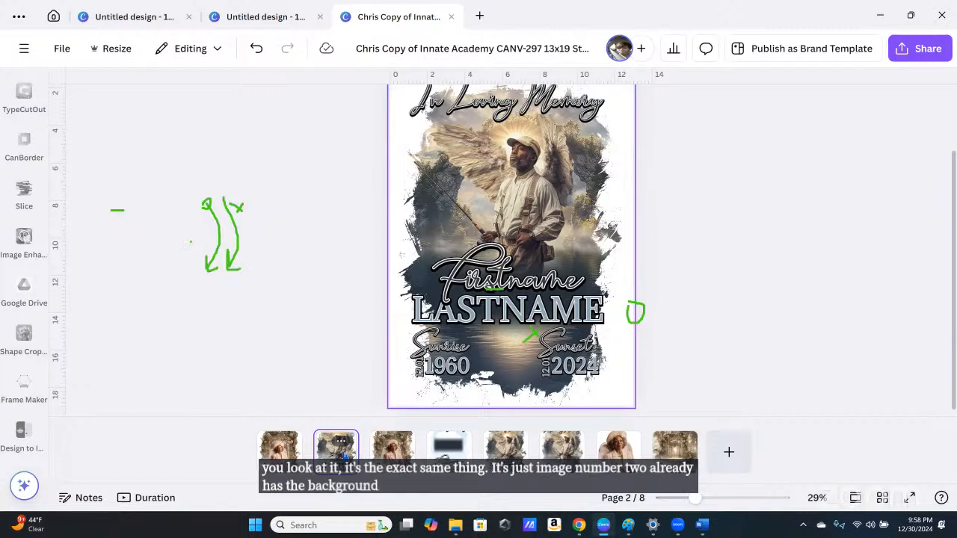
left_click(496, 333)
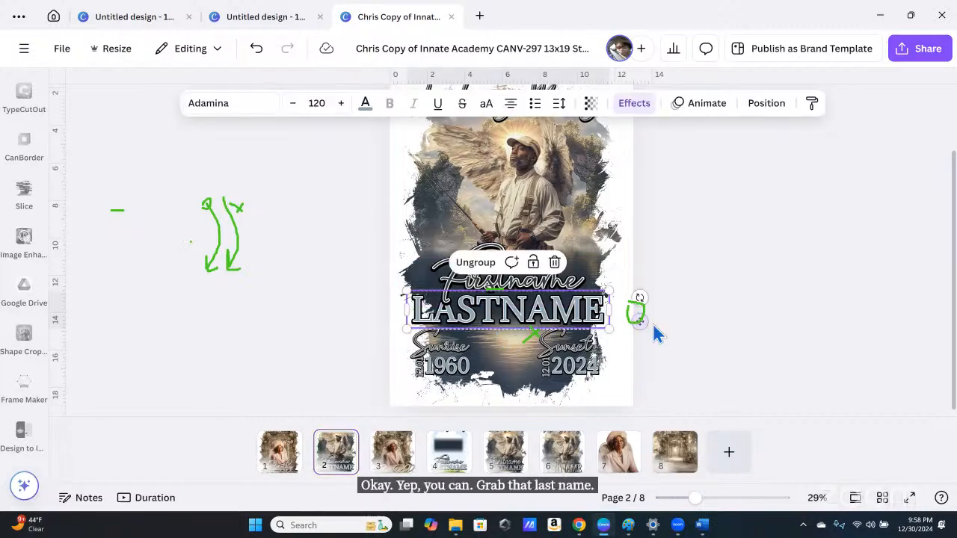
scroll(743, 325, "up", 2)
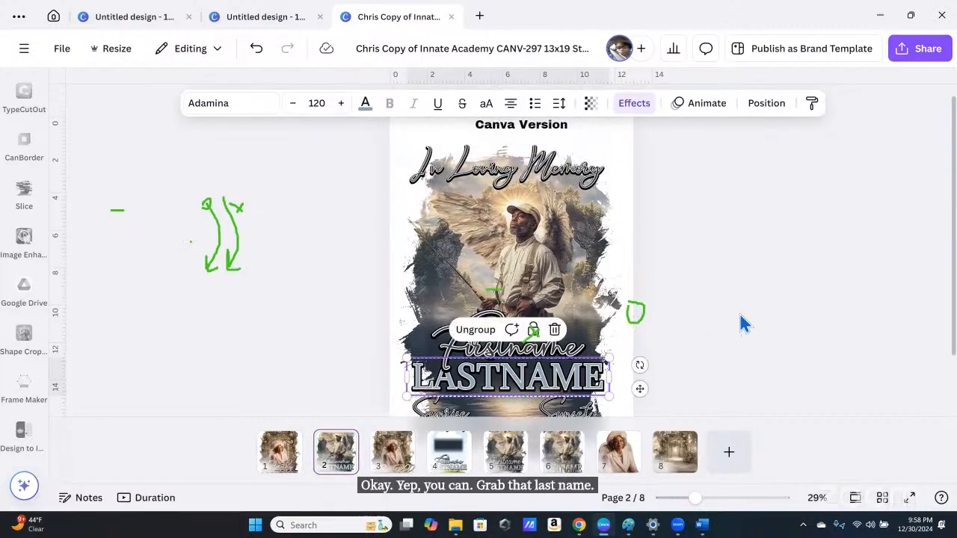
Step: Inspect the In Loving Memory title, Firstname text and the photo on page 2
left_click(588, 185)
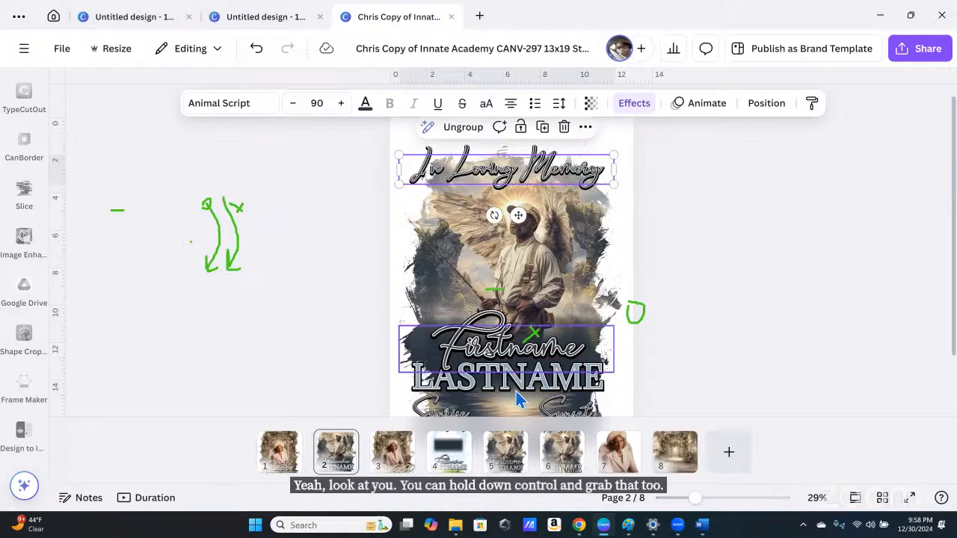
left_click(486, 392)
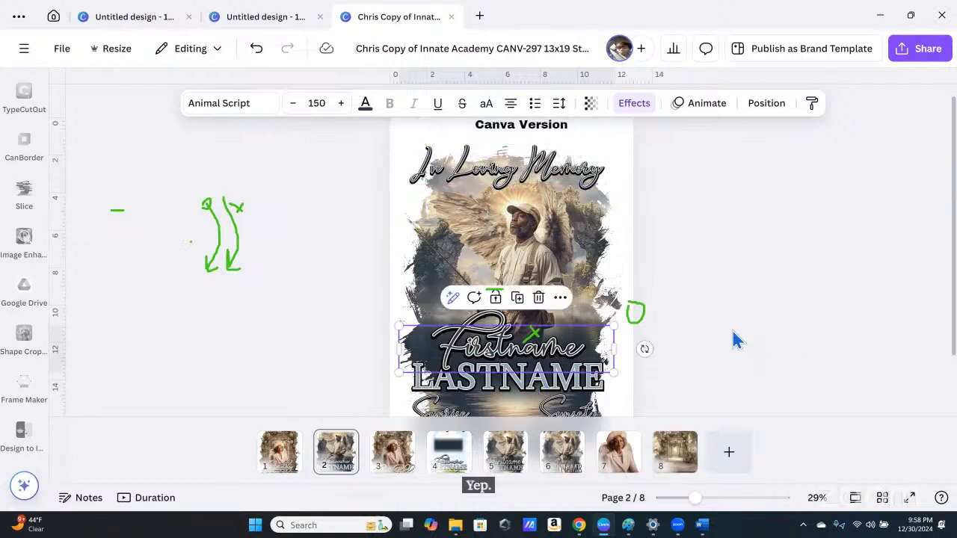
left_click(706, 351)
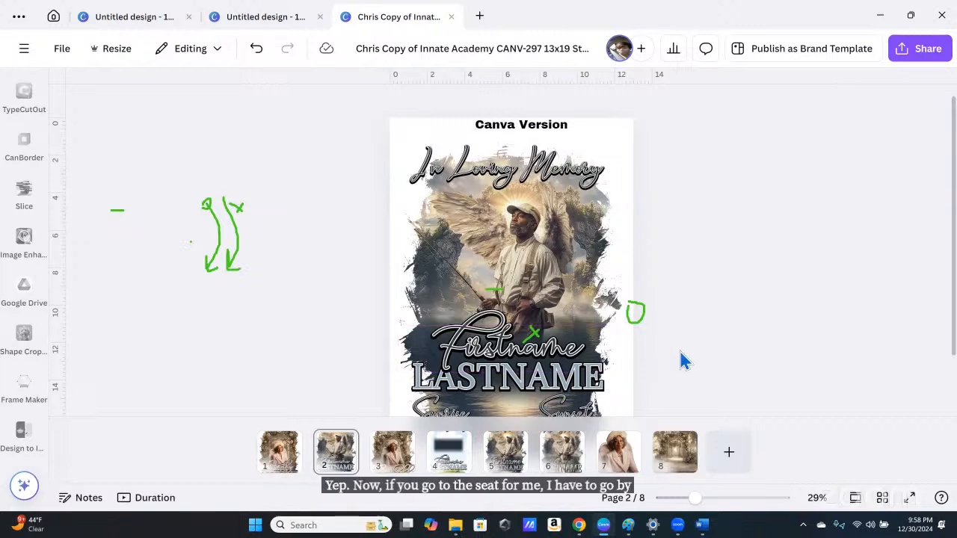
scroll(680, 351, "down", 2)
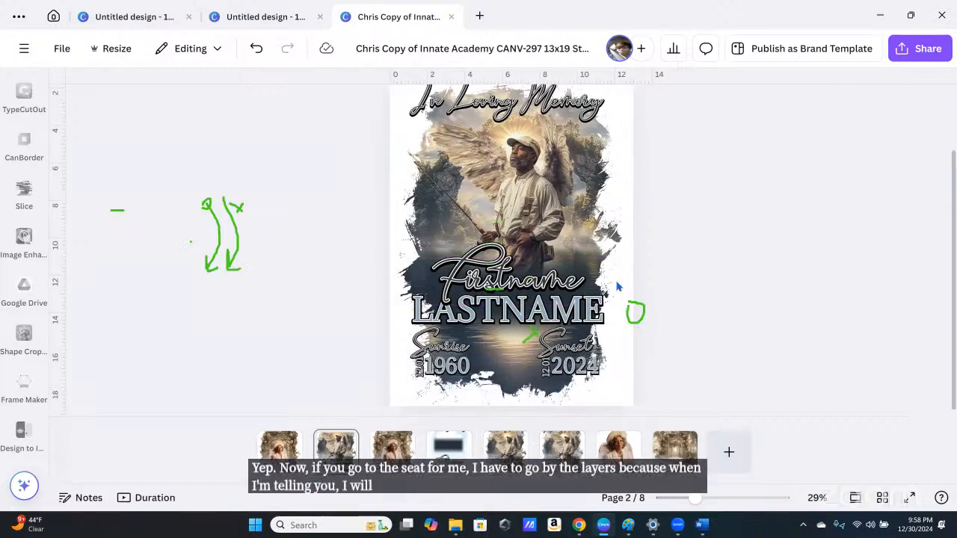
left_click(622, 177)
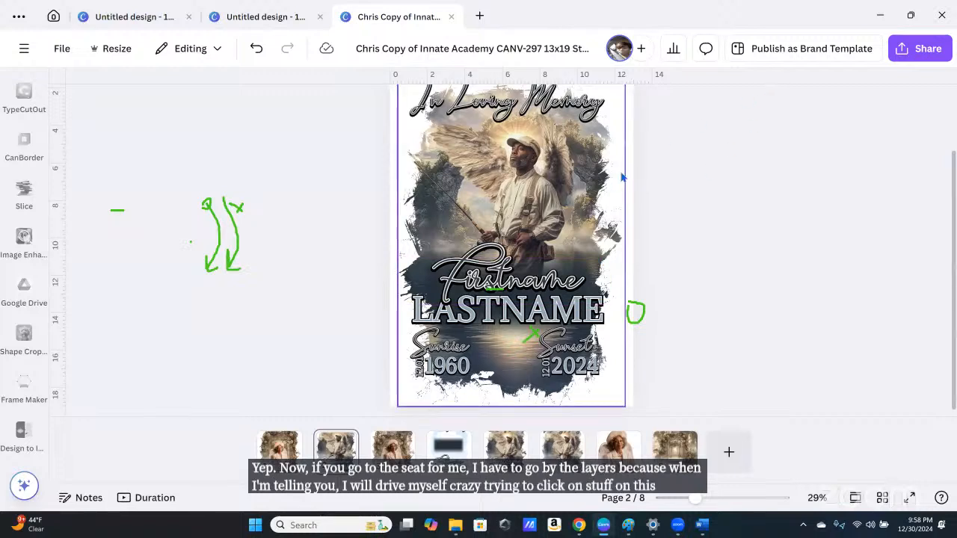
scroll(552, 158, "up", 2)
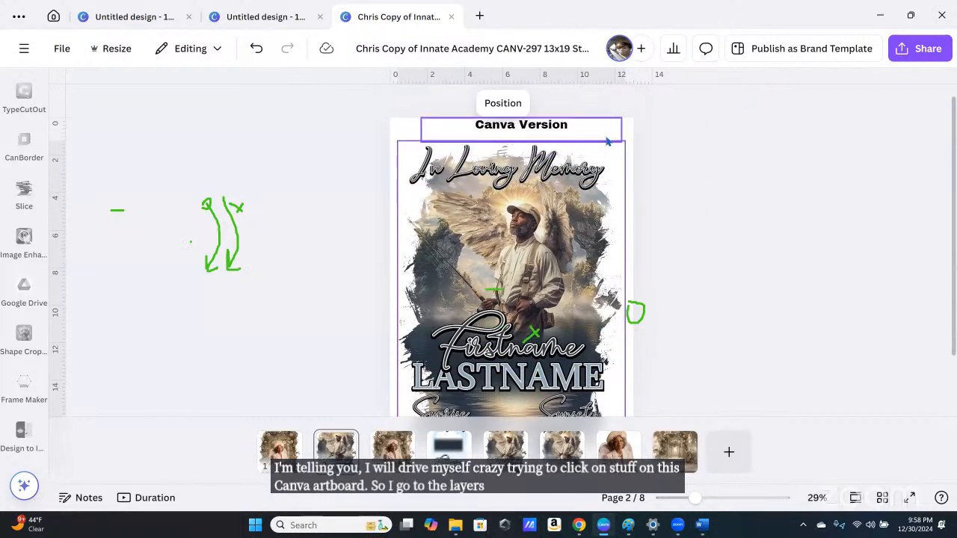
Step: Copy the In Loving Memory and LASTNAME layers from page 2 and switch to page 3
left_click(513, 106)
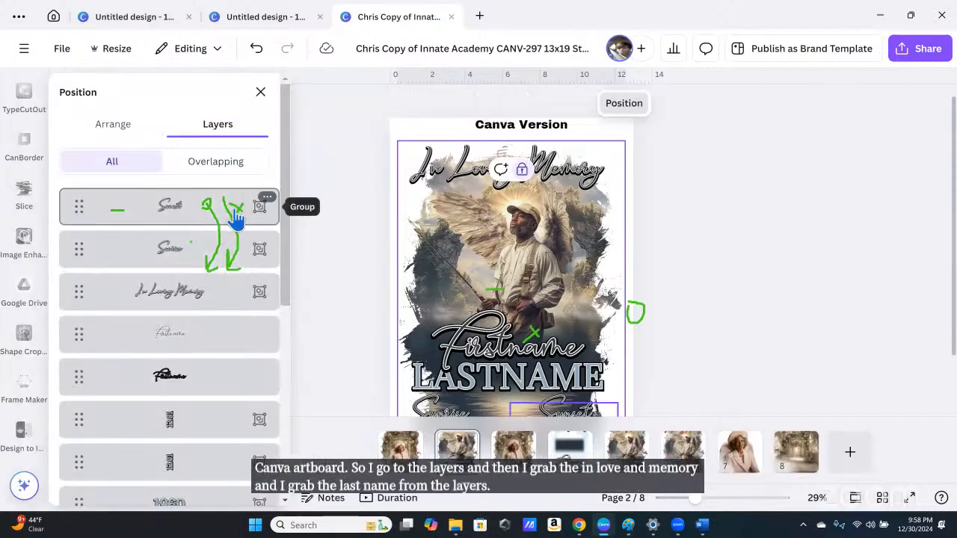
left_click(221, 303)
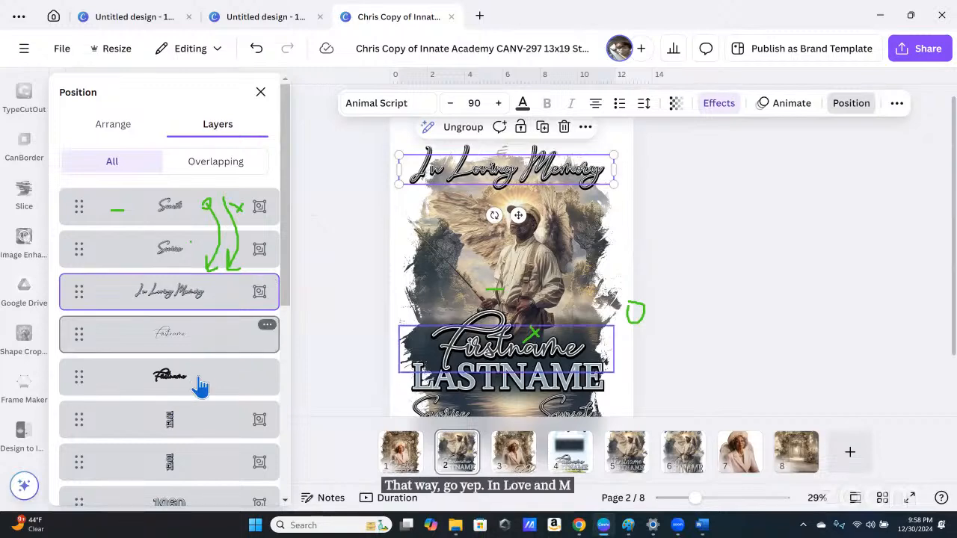
scroll(214, 410, "down", 5)
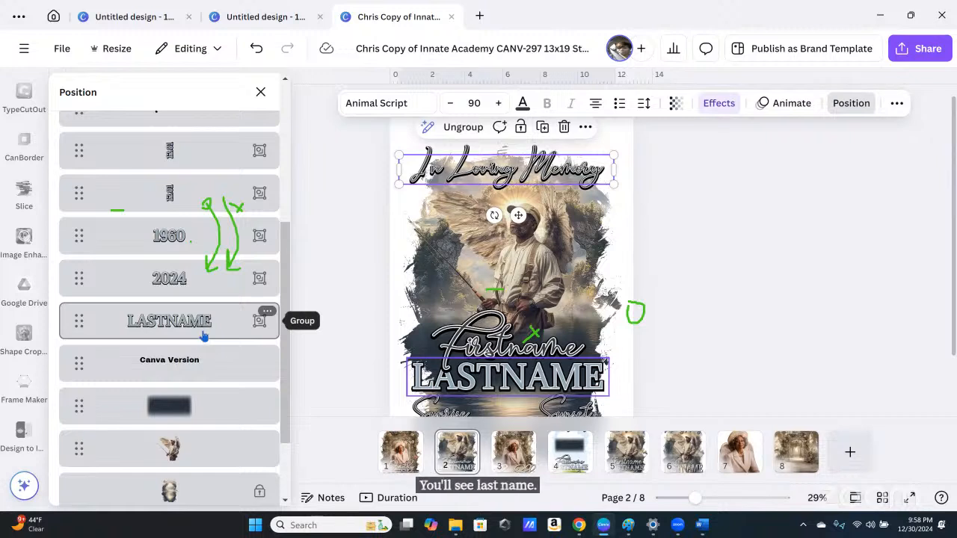
left_click(202, 336, "shift")
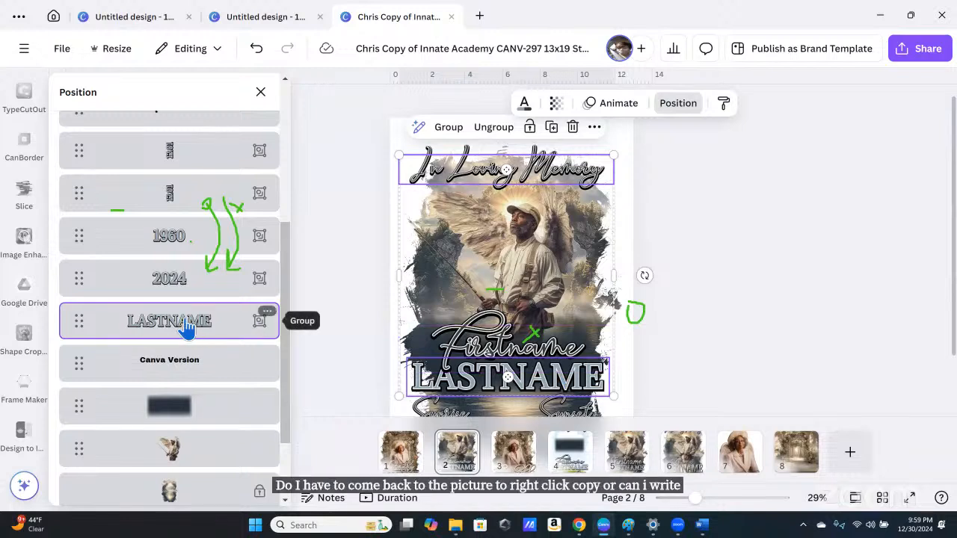
right_click(186, 326)
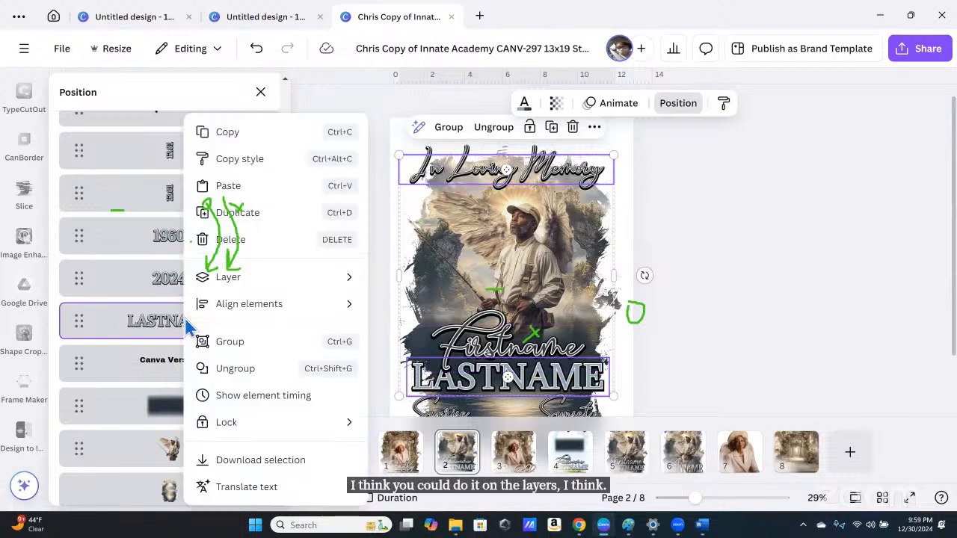
left_click(242, 139)
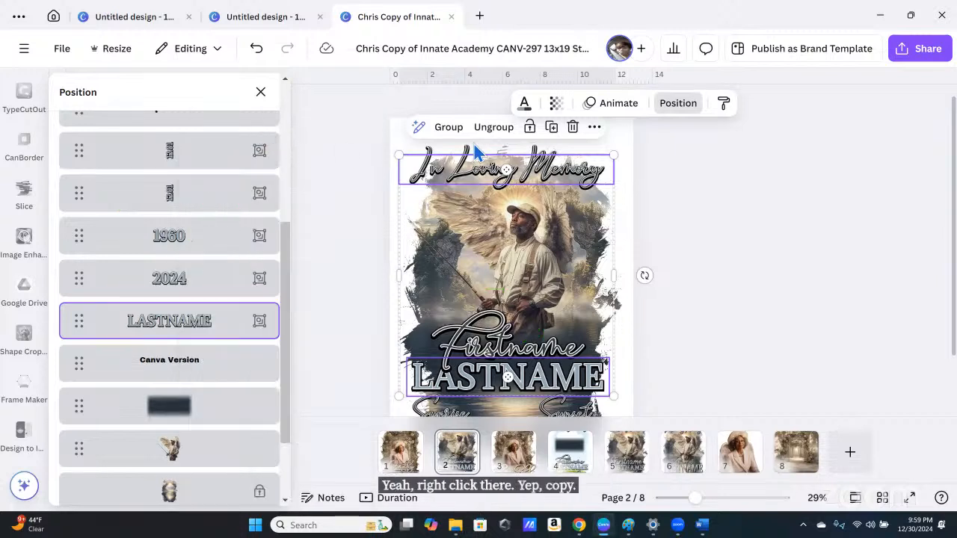
left_click(513, 448)
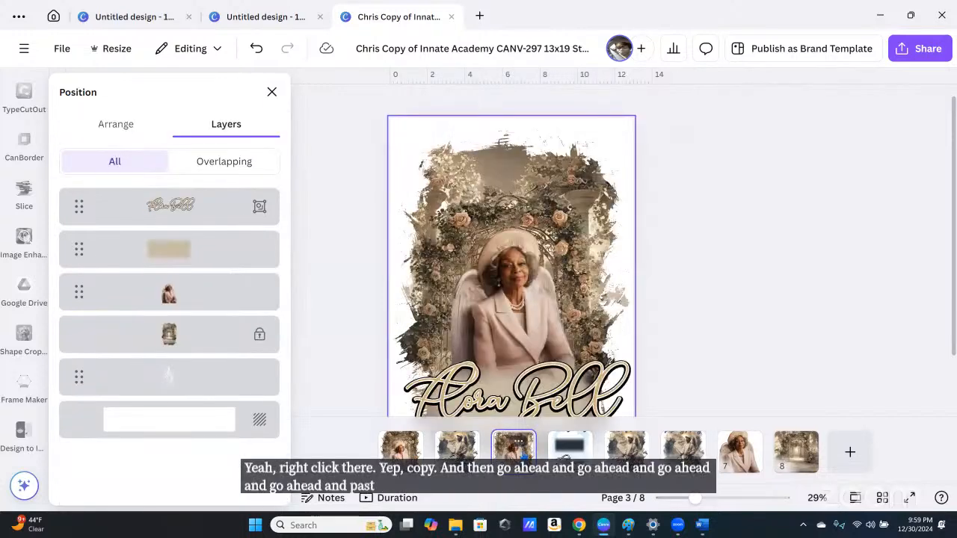
Step: Paste the copied In Loving Memory and LASTNAME texts onto page 3
right_click(561, 241)
left_click(620, 135)
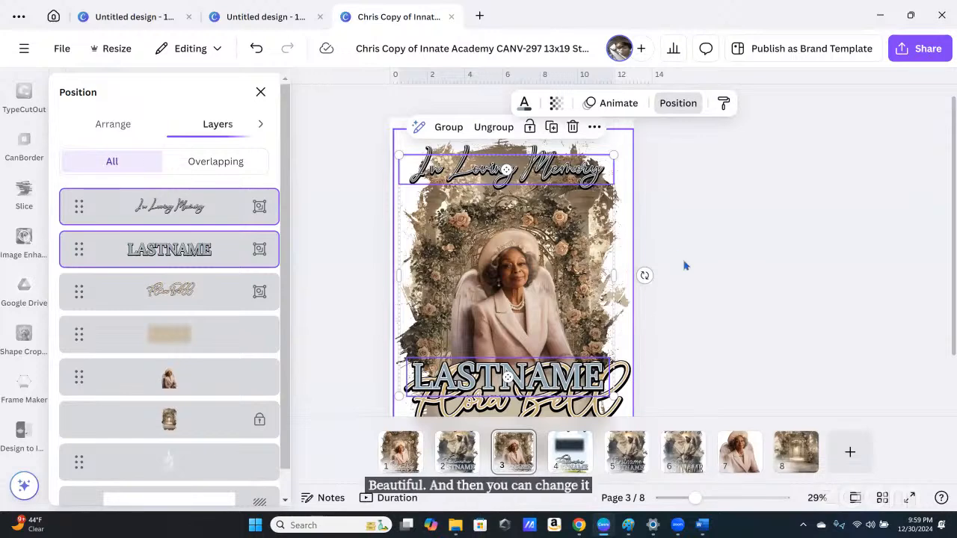
key("Escape")
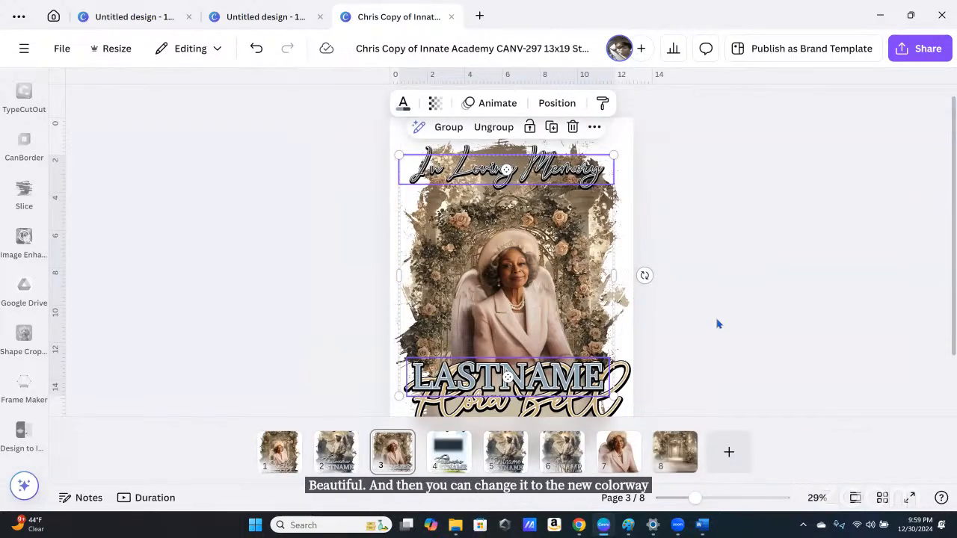
scroll(722, 327, "down", 3)
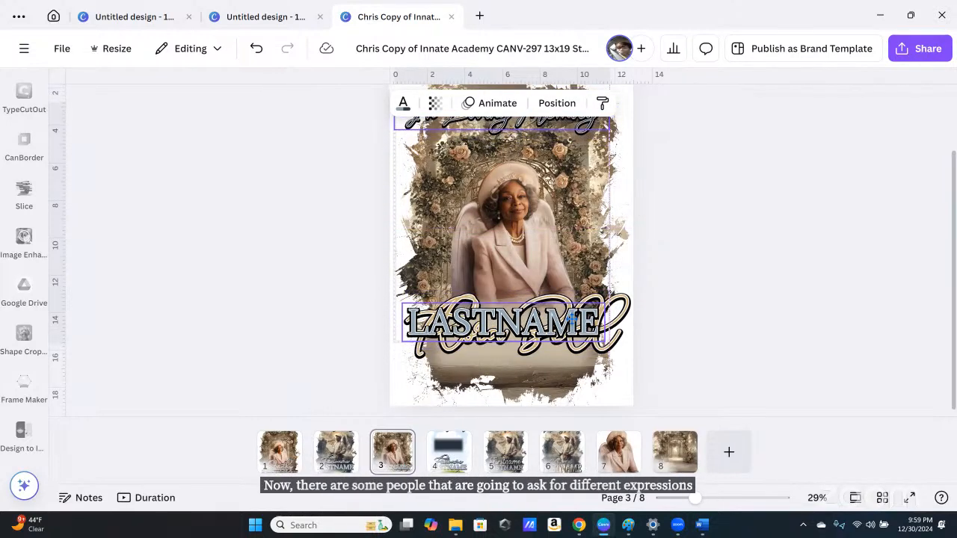
scroll(606, 252, "up", 2)
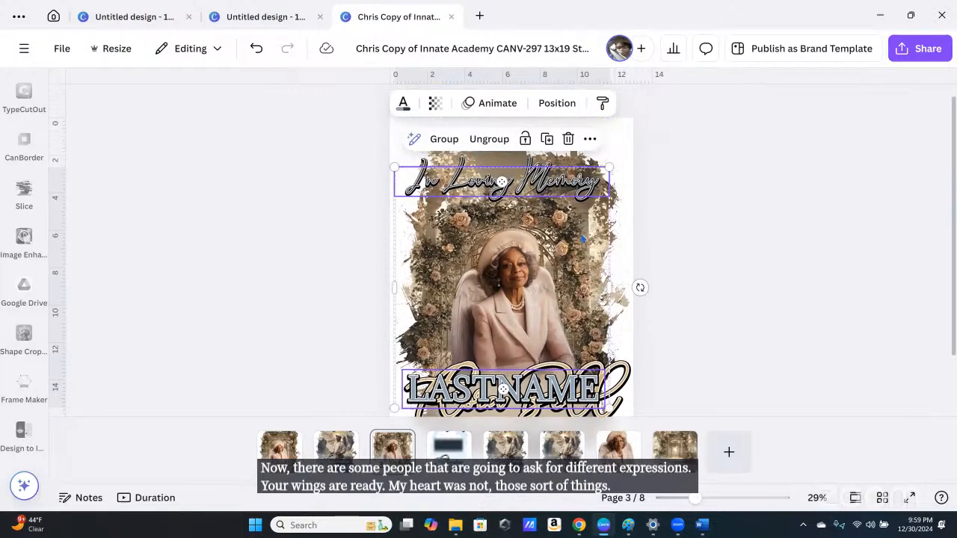
Step: Ungroup the pasted texts and shift LASTNAME slightly so it sits over the script name
left_click(489, 139)
left_click(735, 317)
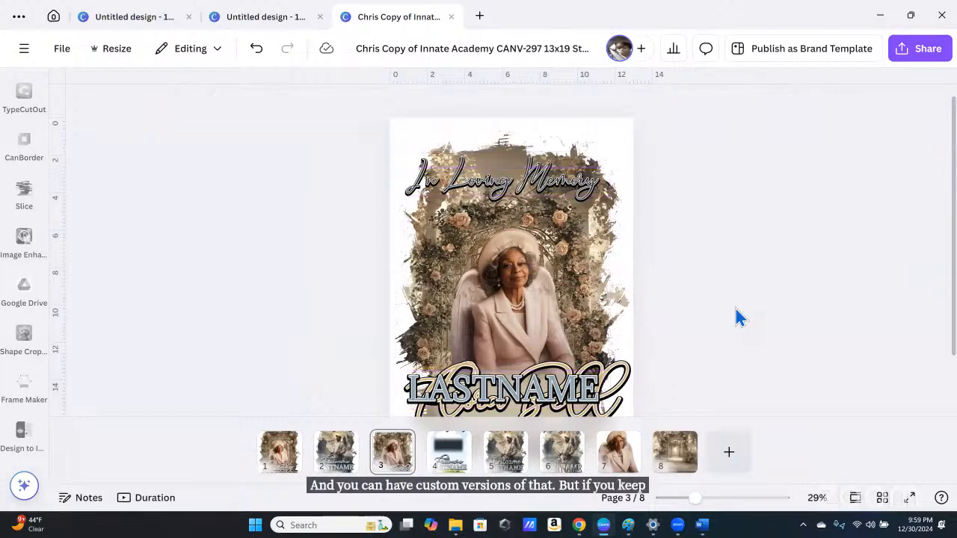
scroll(736, 318, "down", 2)
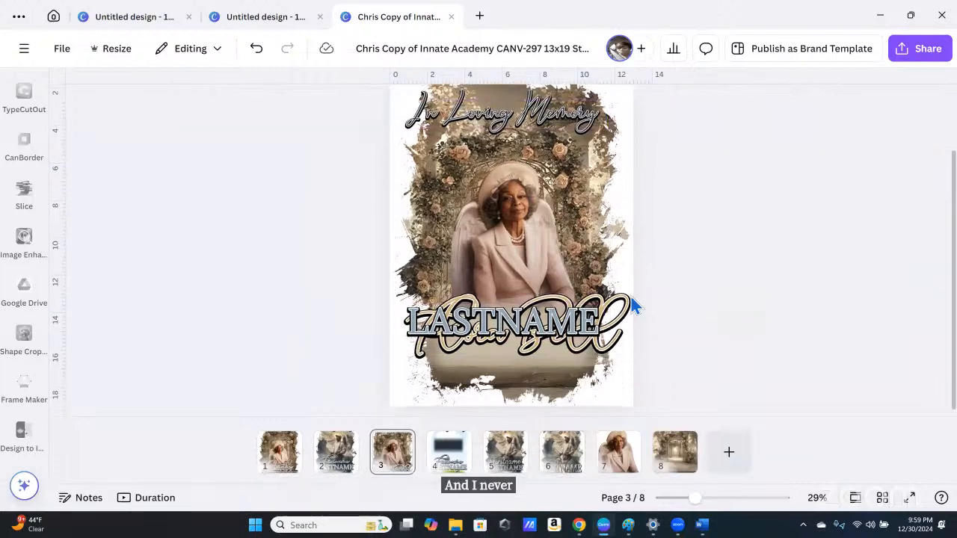
left_click(568, 323)
mouse_move(568, 322)
left_mouse_down()
mouse_move(562, 352)
mouse_move(560, 317)
left_mouse_up()
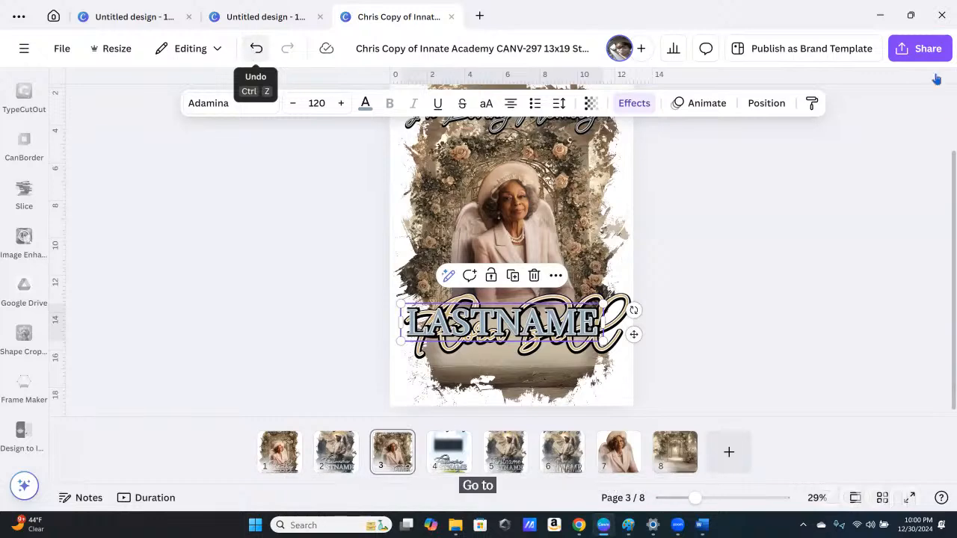
Step: Try brown, tan and orange photo colours on LASTNAME, settling on medium brown
left_click(775, 108)
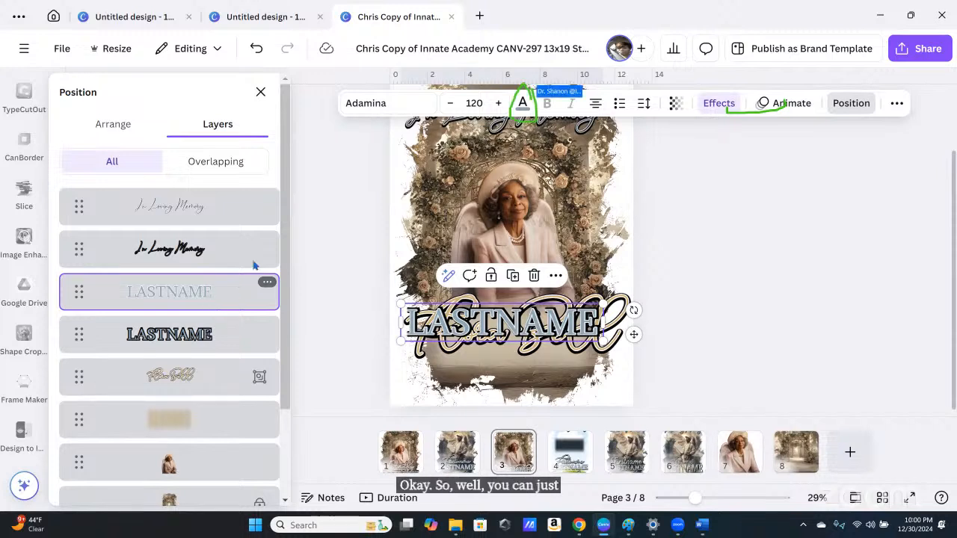
left_click(523, 105)
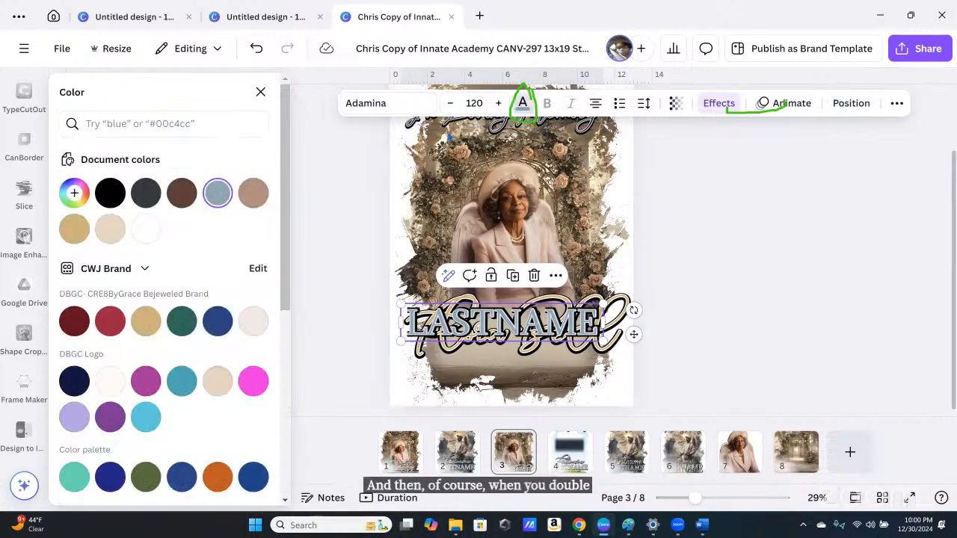
left_click(183, 194)
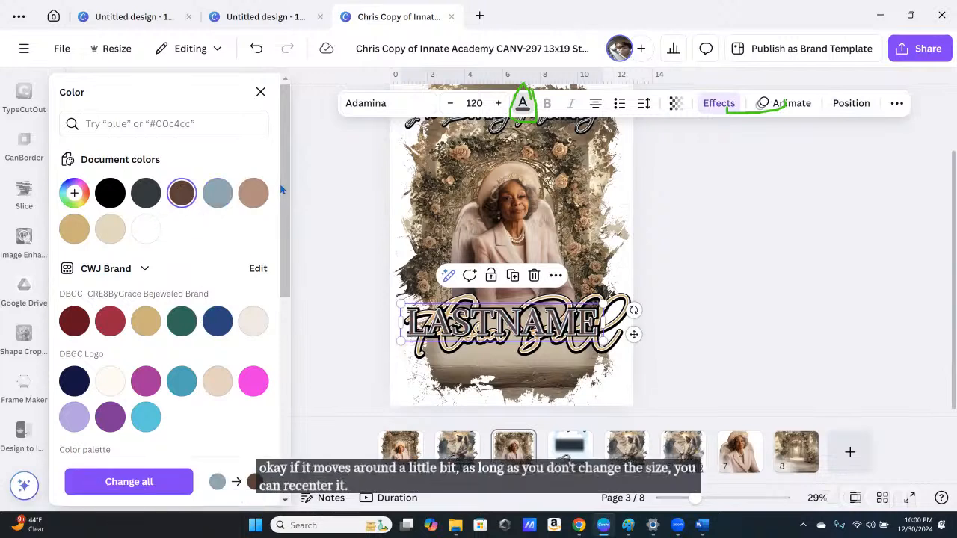
left_click(253, 195)
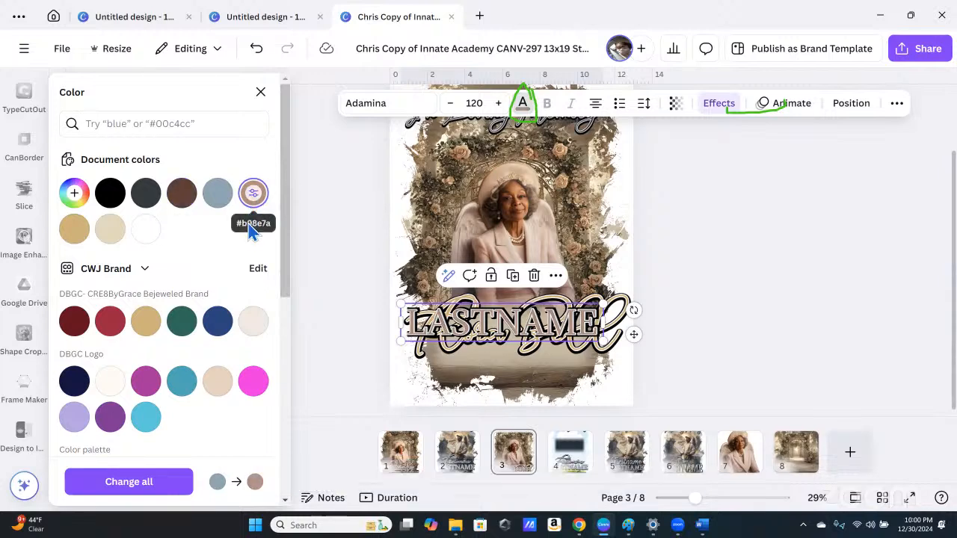
scroll(243, 298, "down", 1)
scroll(243, 299, "down", 5)
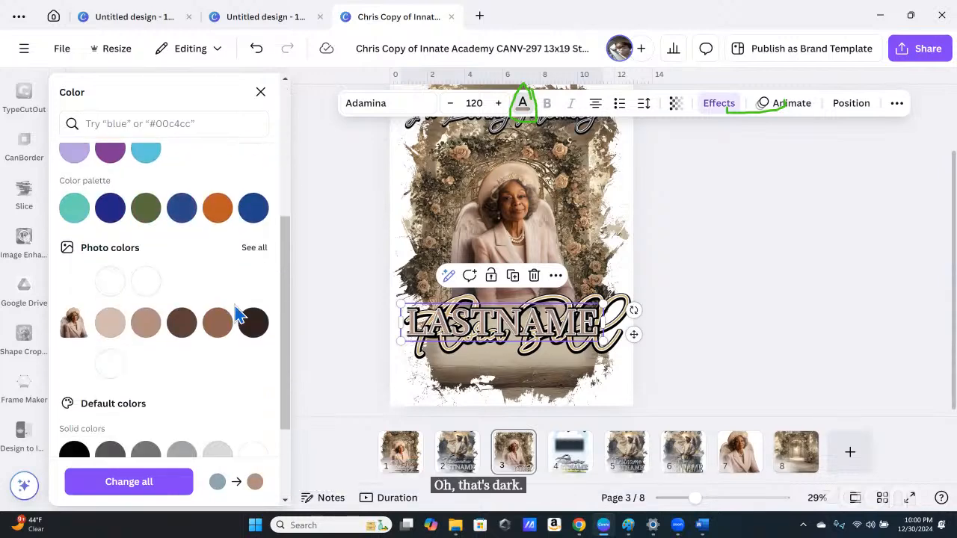
left_click(217, 213)
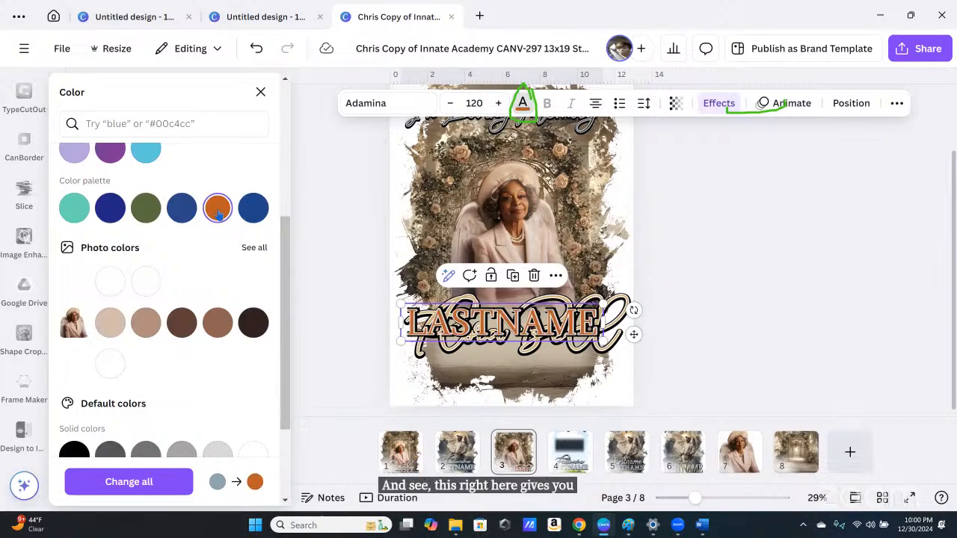
left_click(145, 323)
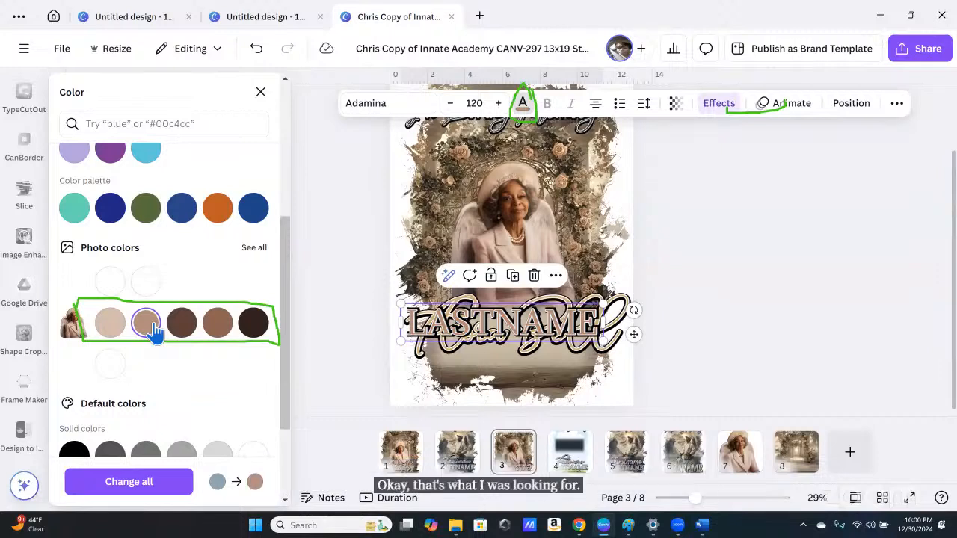
left_click(219, 330)
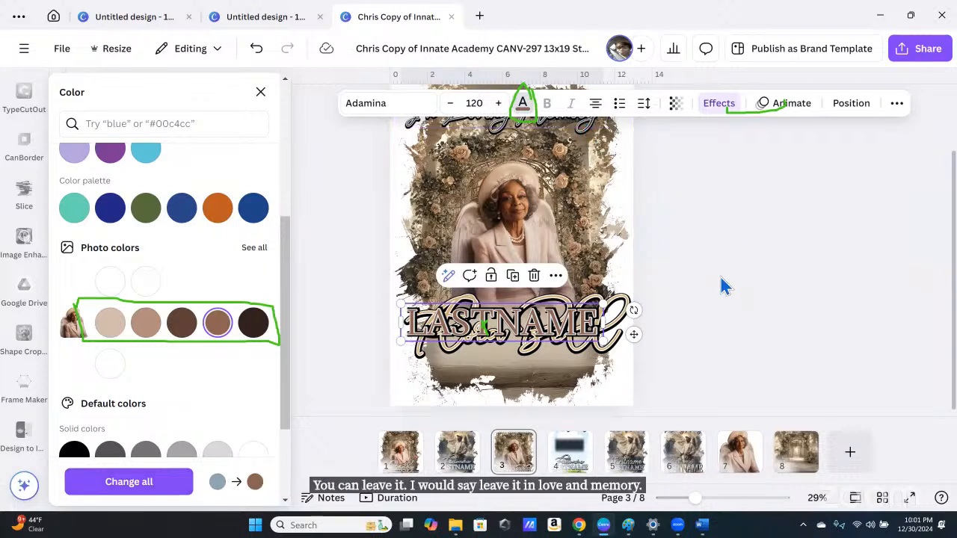
Step: Apply the medium brown to all pages with Change all and close the colour panel
scroll(642, 314, "up", 2)
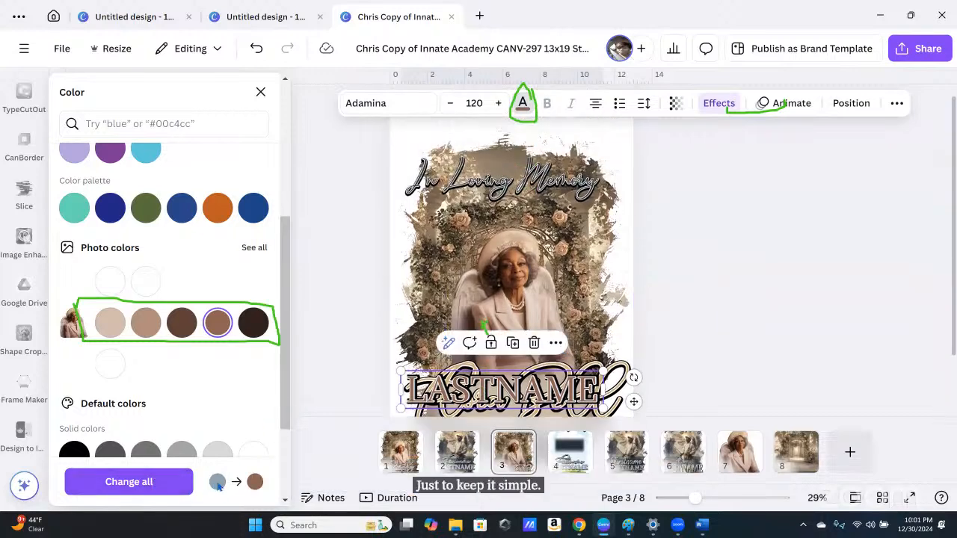
left_click(174, 482)
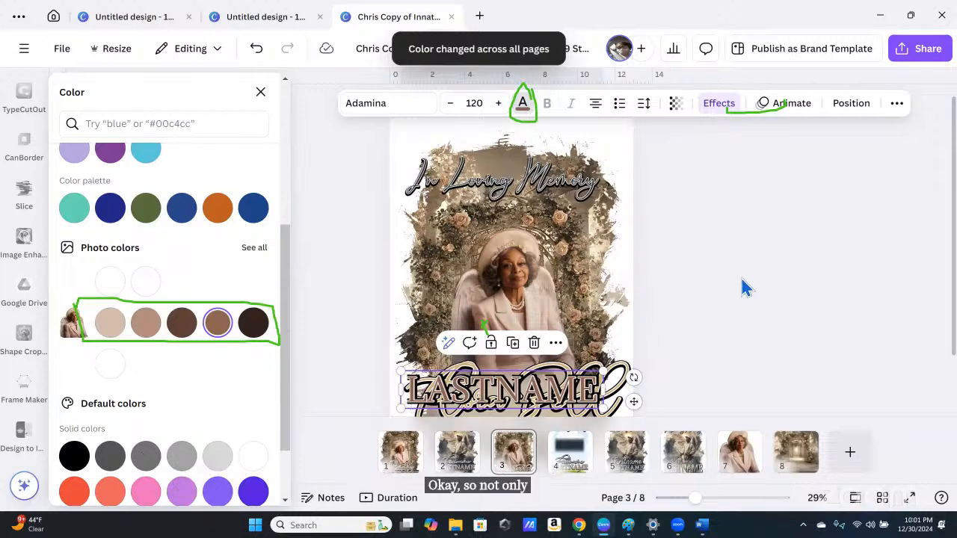
key("Escape")
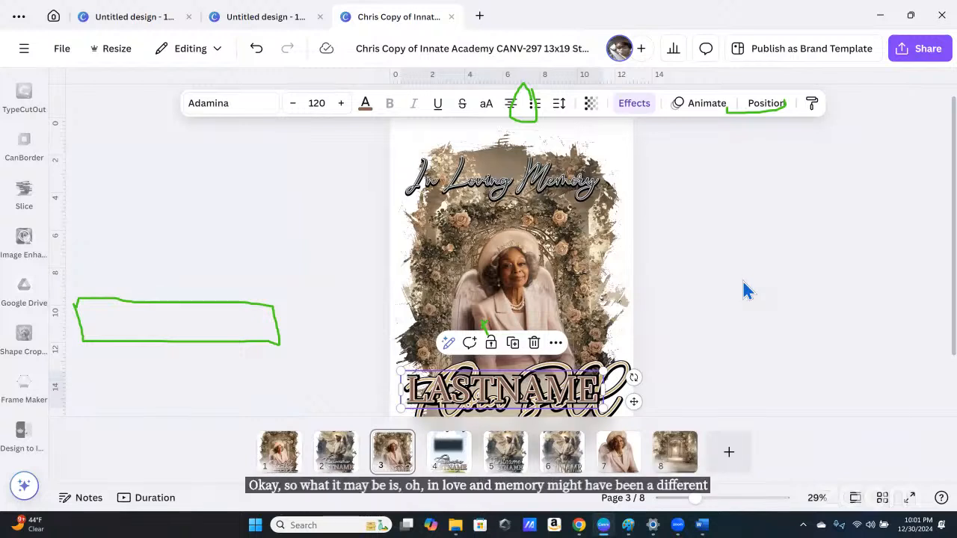
Step: Select the In Loving Memory heading on page 3
left_click(489, 188)
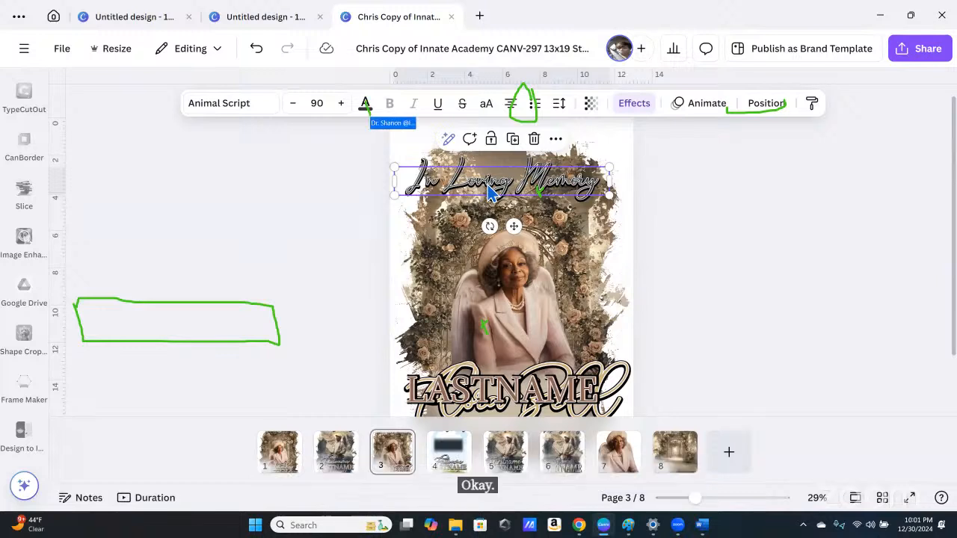
double_click(489, 192)
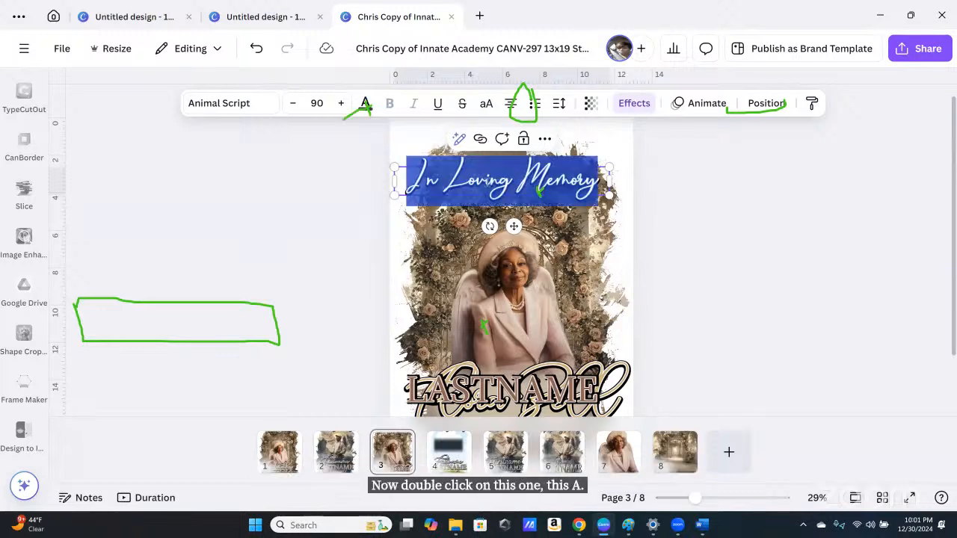
left_click(376, 117)
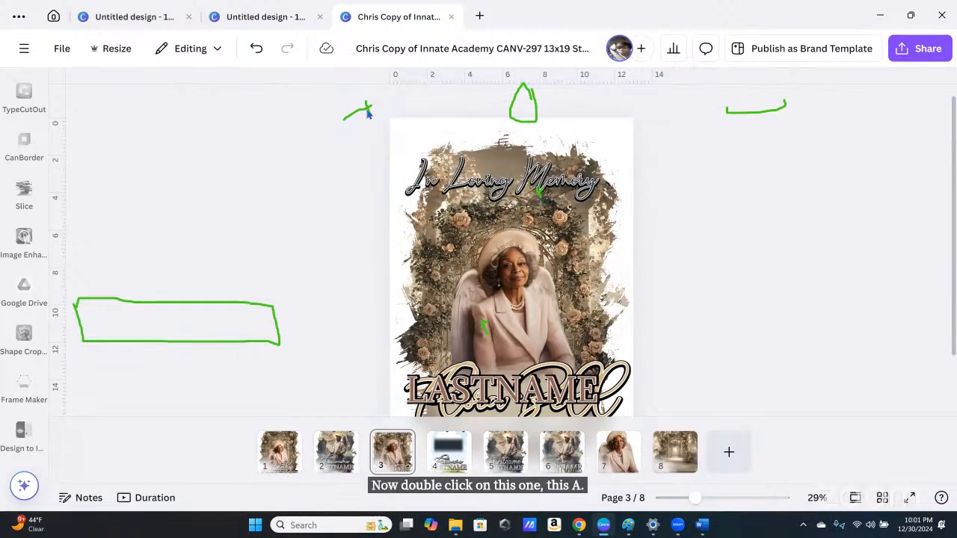
left_click(614, 144)
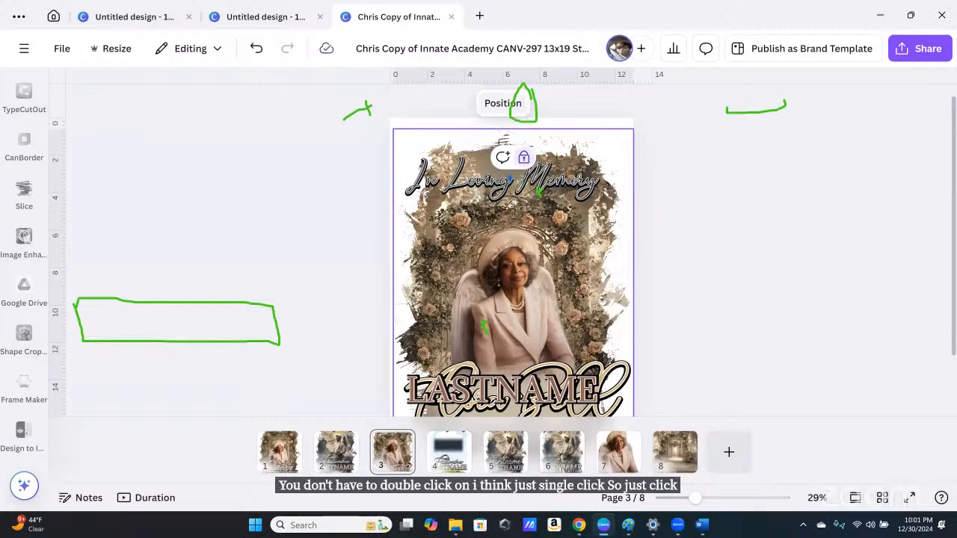
left_click(509, 182)
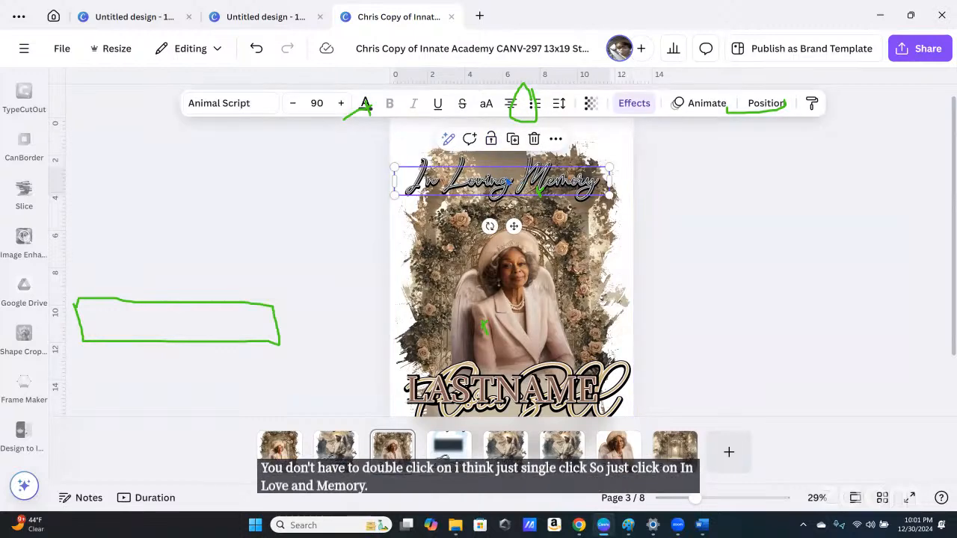
Step: Give the heading the light beige photo colour and apply it across all pages
left_click(365, 105)
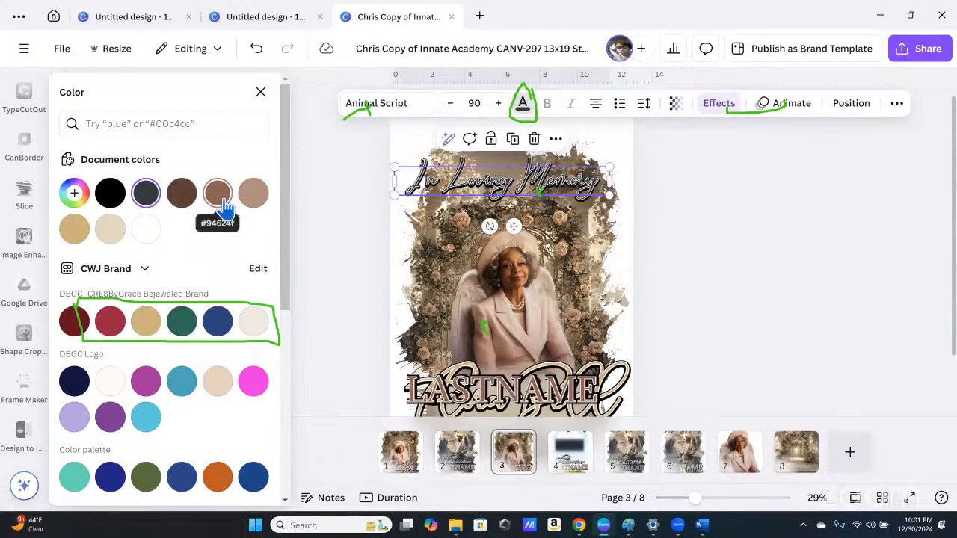
scroll(226, 388, "down", 4)
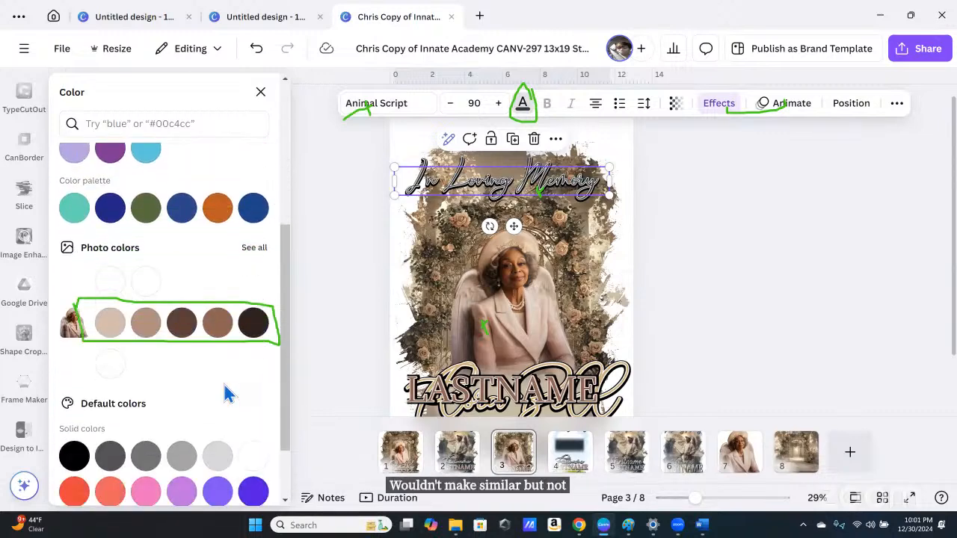
left_click(113, 325)
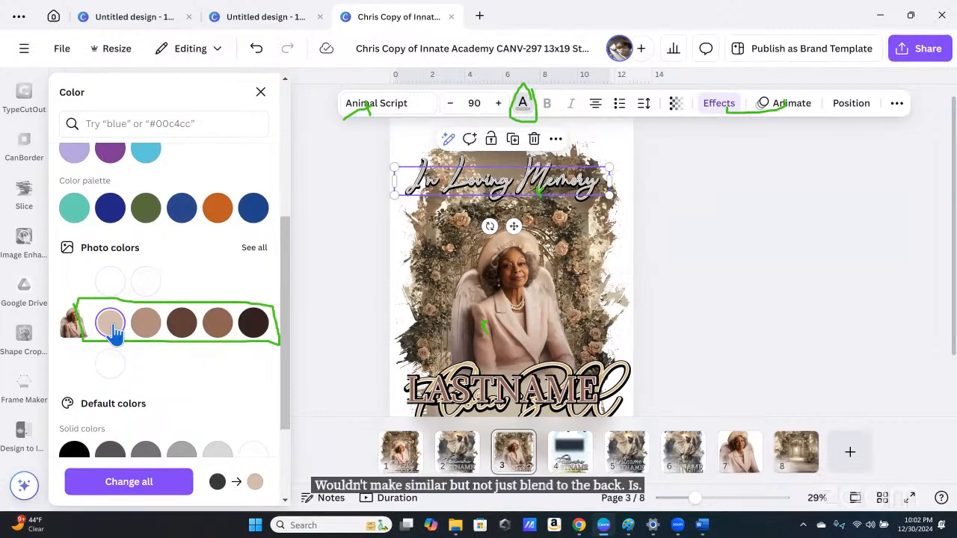
scroll(184, 400, "down", 1)
scroll(183, 398, "down", 2)
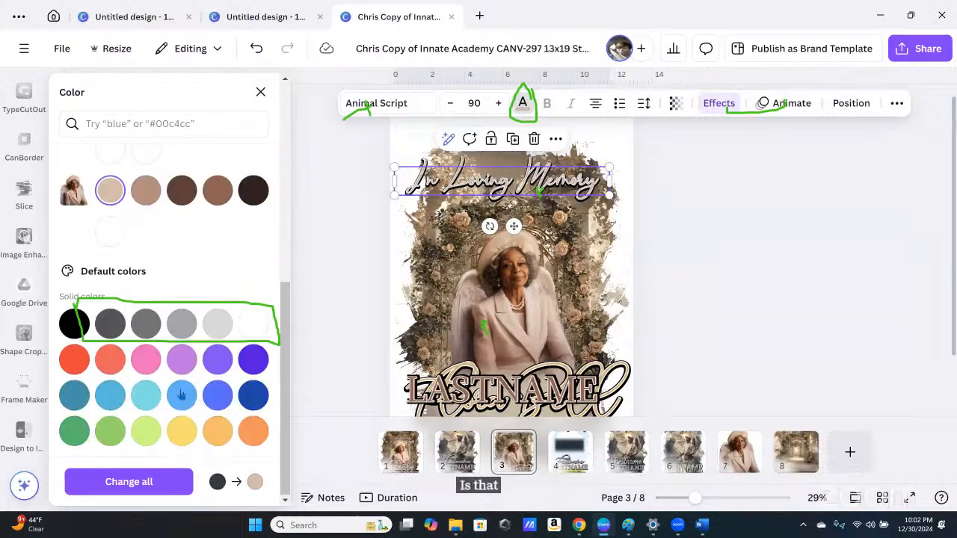
scroll(243, 258, "up", 1)
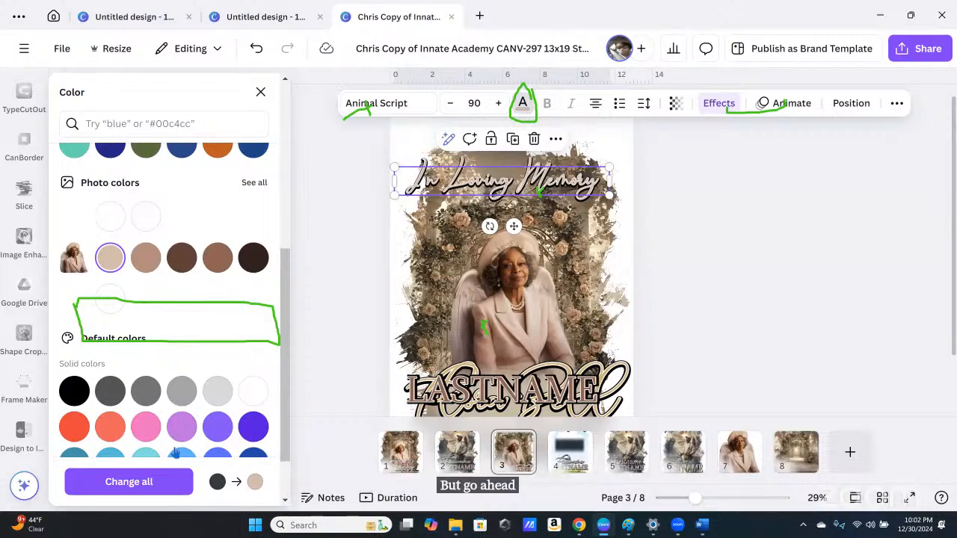
left_click(128, 482)
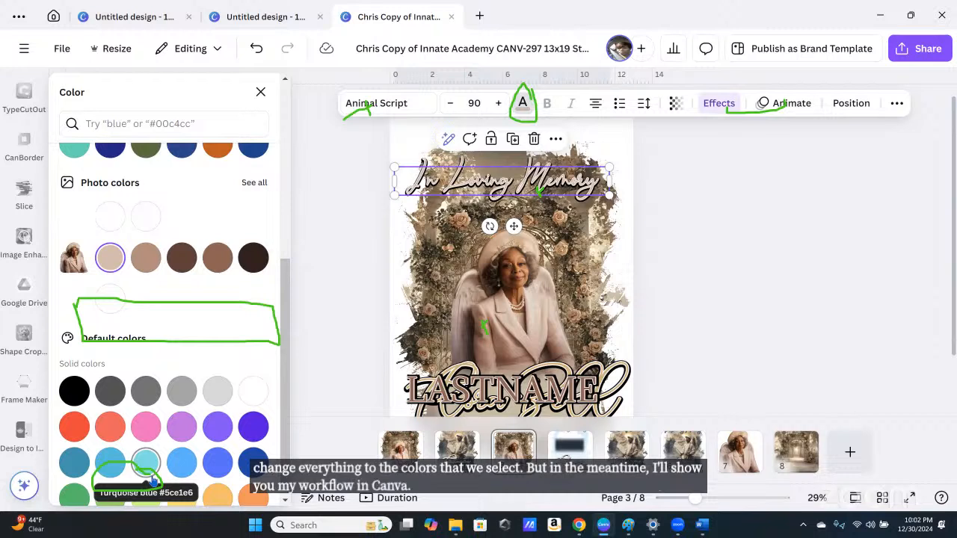
left_click_drag(727, 94, 711, 113)
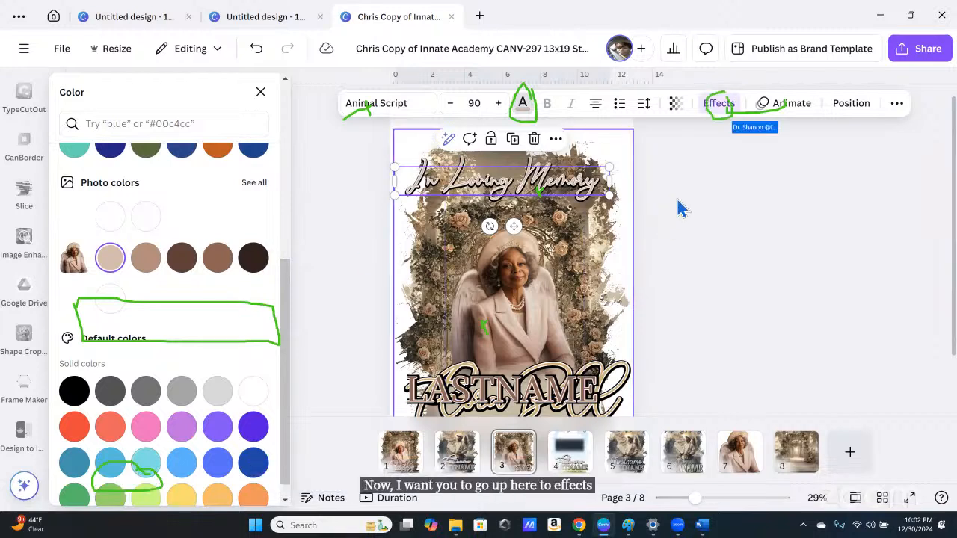
Step: Set the heading's Effects outline to dark brown after trying brown and tan, then deselect to review
left_click(714, 107)
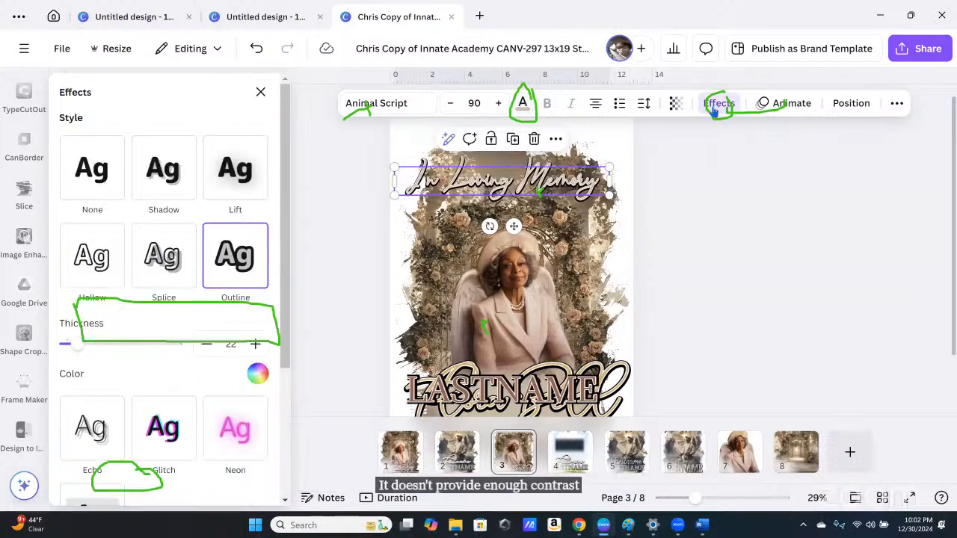
left_click(258, 378)
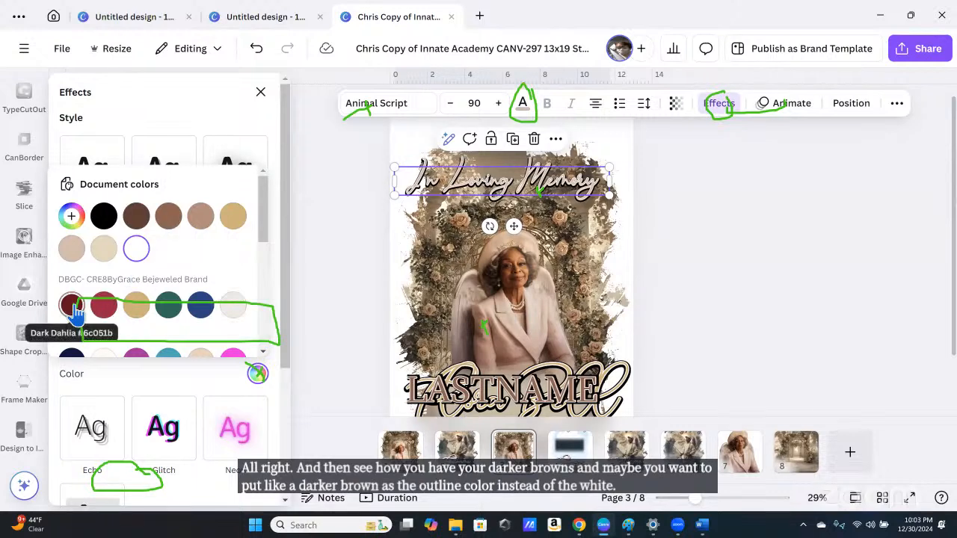
left_click(169, 221)
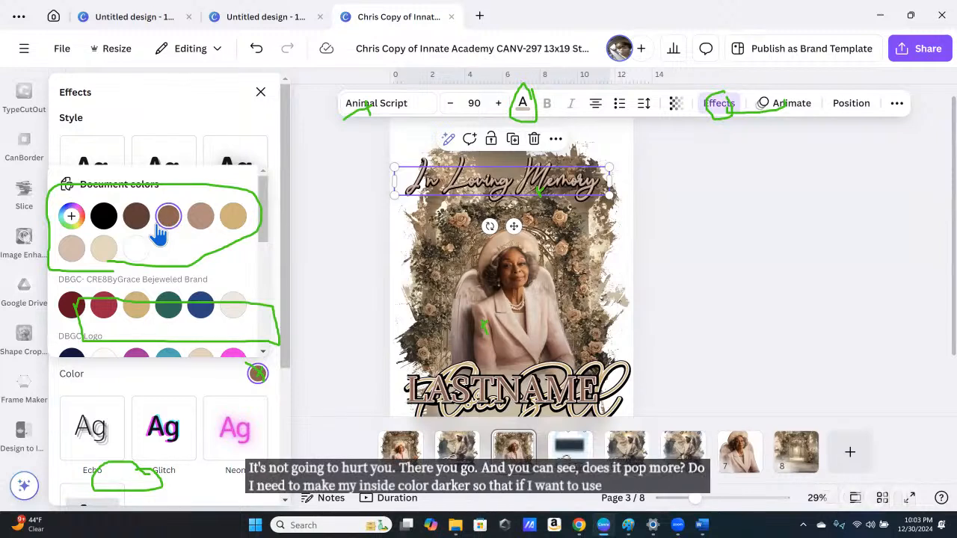
left_click(196, 225)
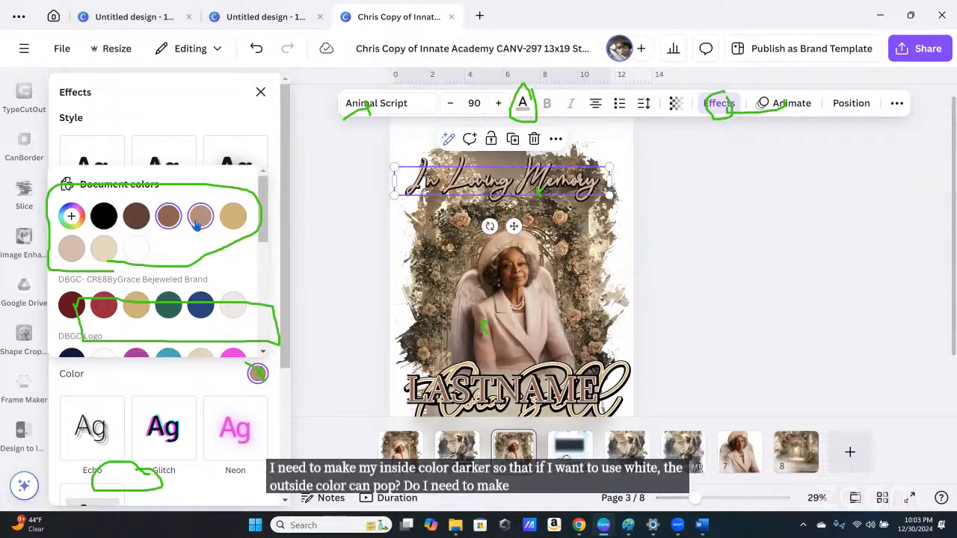
left_click(142, 224)
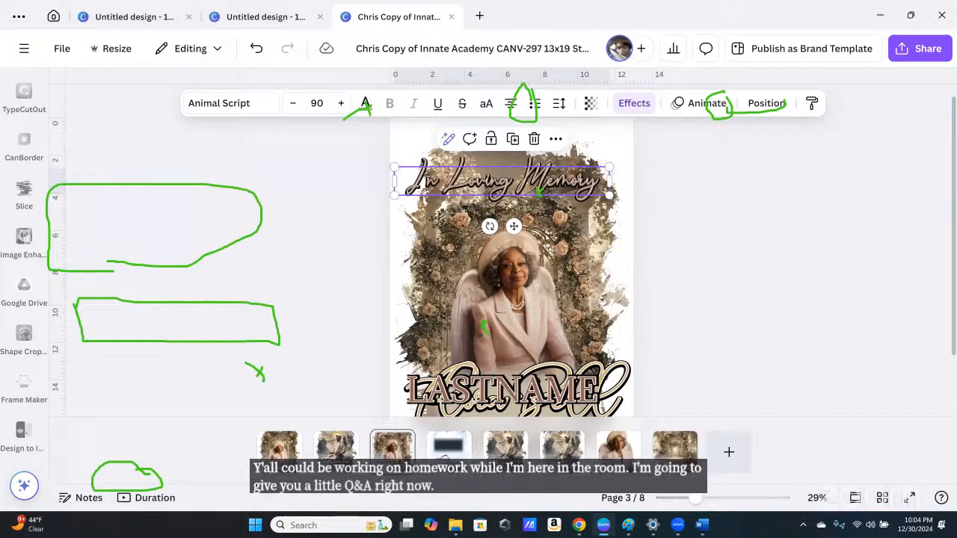
left_click(762, 290)
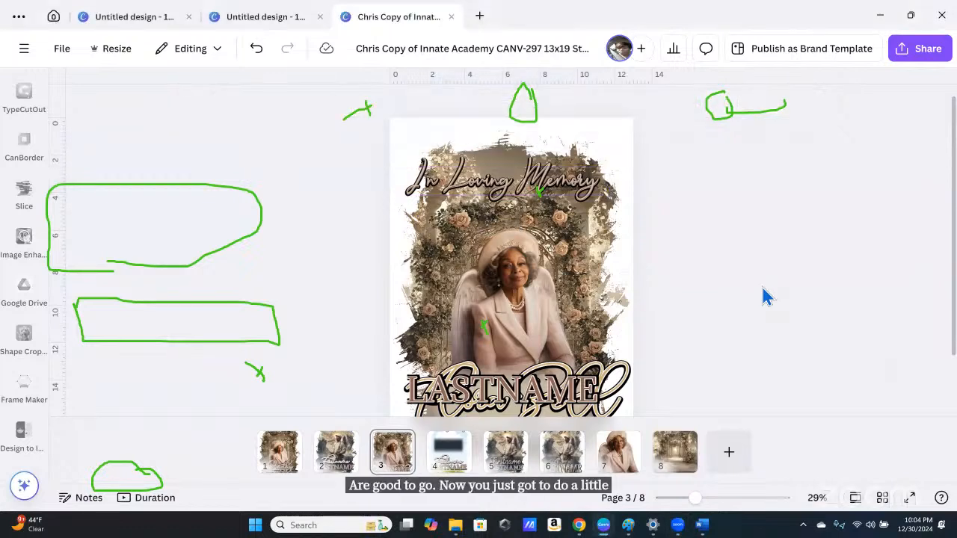
scroll(763, 296, "down", 3)
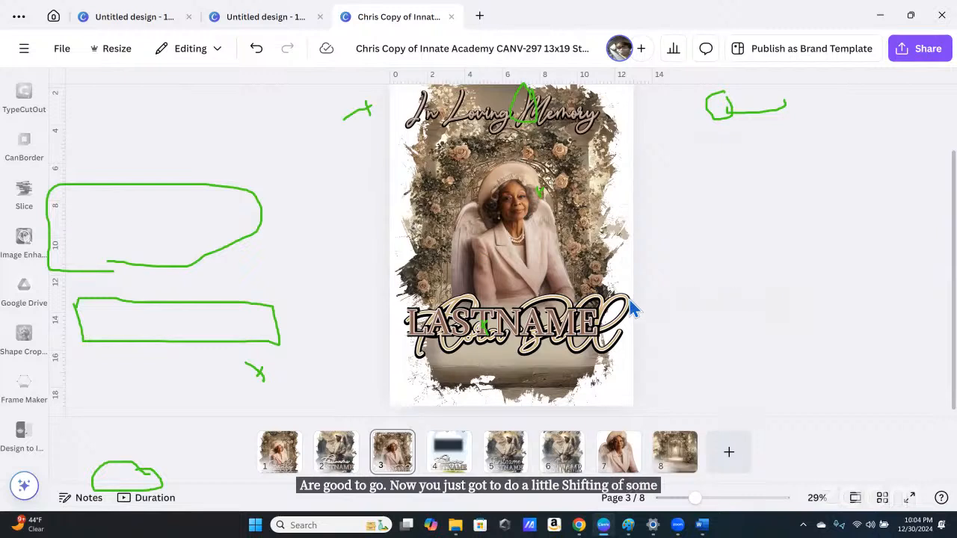
left_click(581, 323)
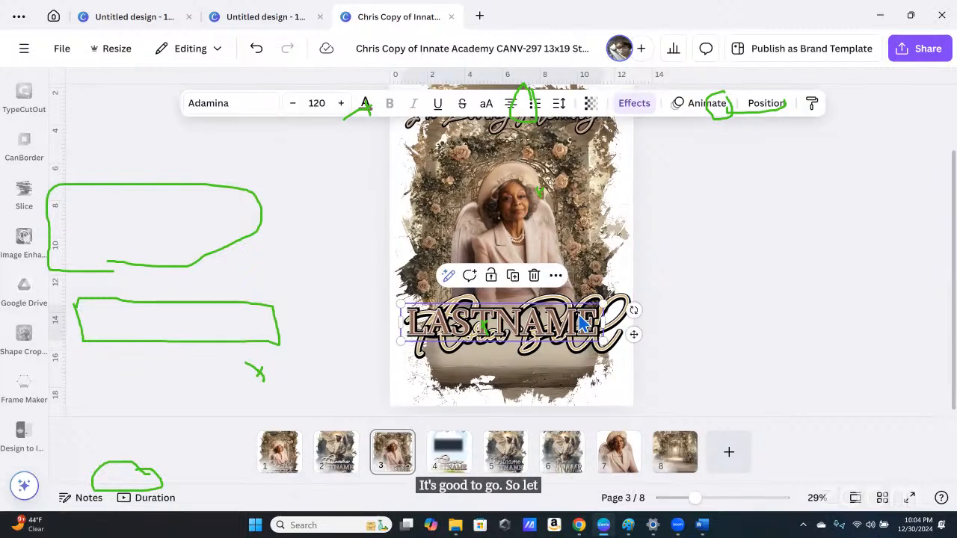
mouse_move(582, 323)
left_mouse_down()
mouse_move(576, 335)
mouse_move(568, 315)
mouse_move(579, 314)
left_mouse_up()
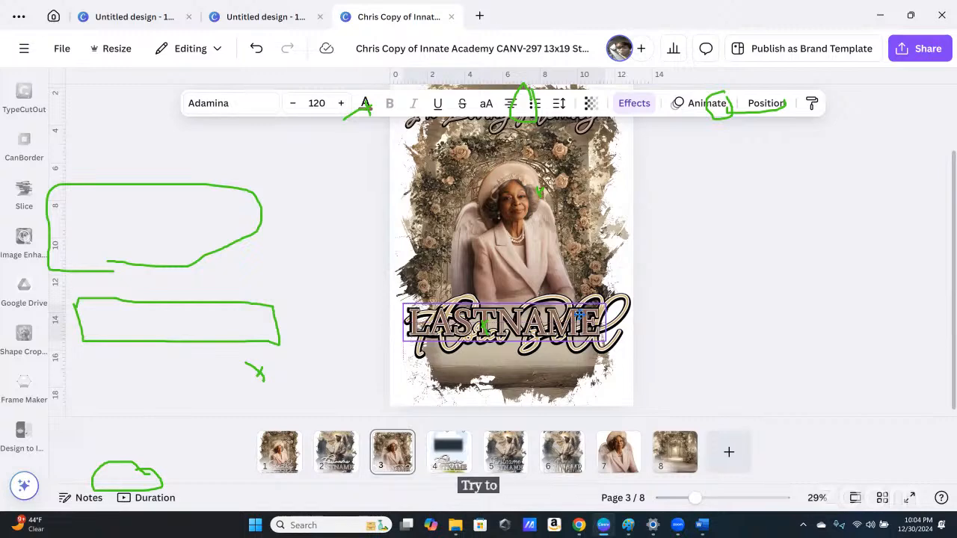
left_click_drag(580, 315, 580, 314)
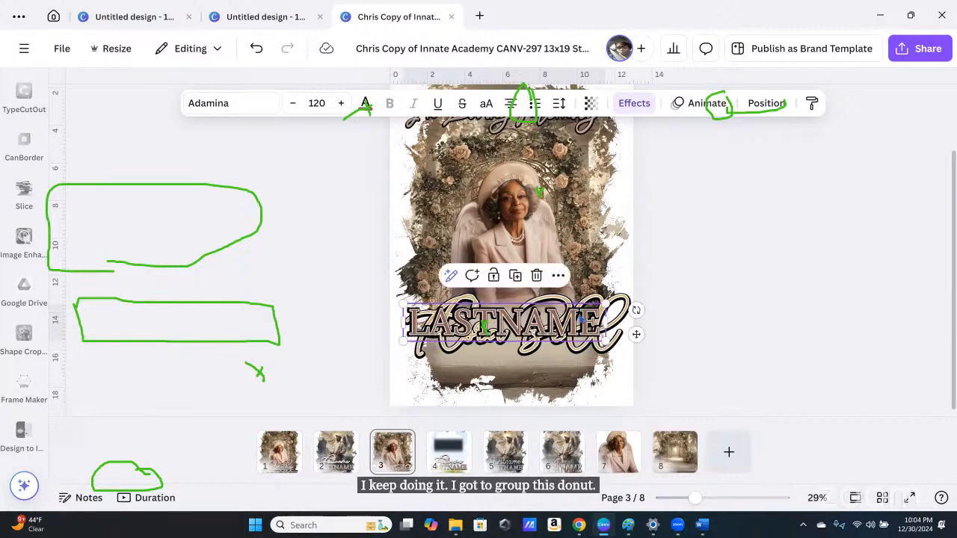
left_click(737, 312)
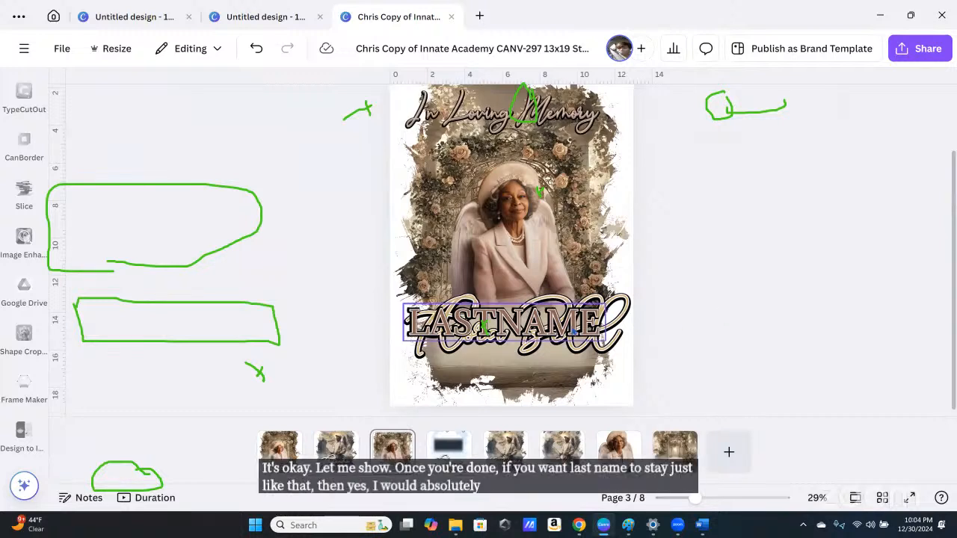
left_click(572, 331)
right_click(571, 331)
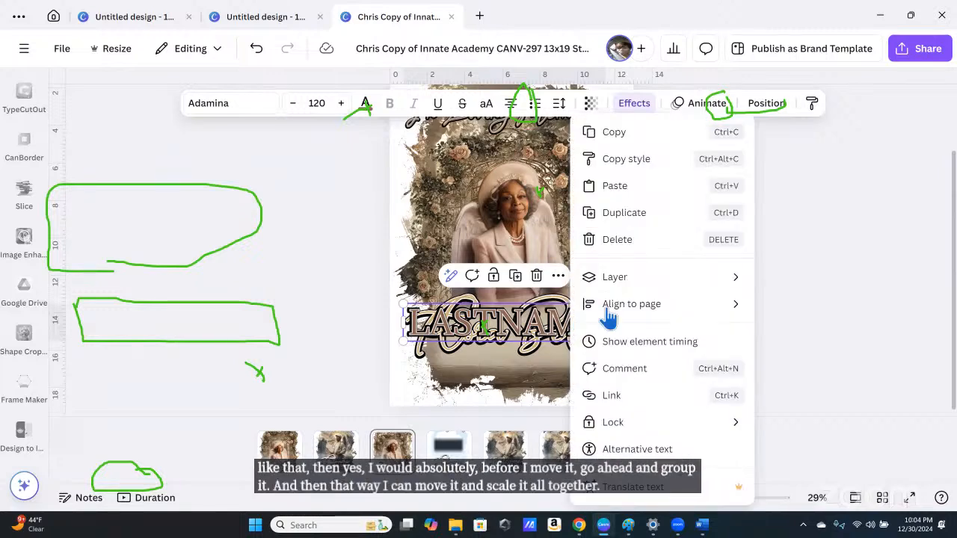
left_click(863, 287)
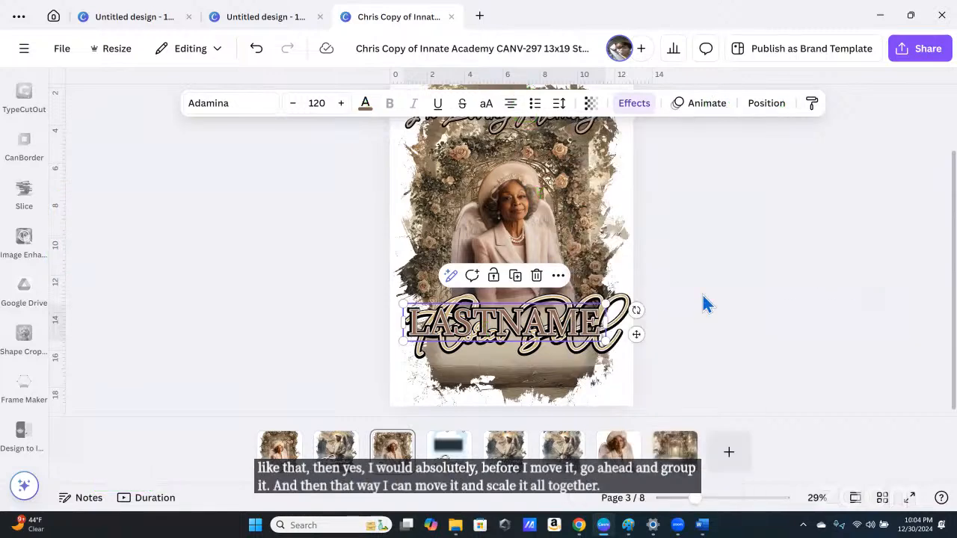
double_click(528, 325)
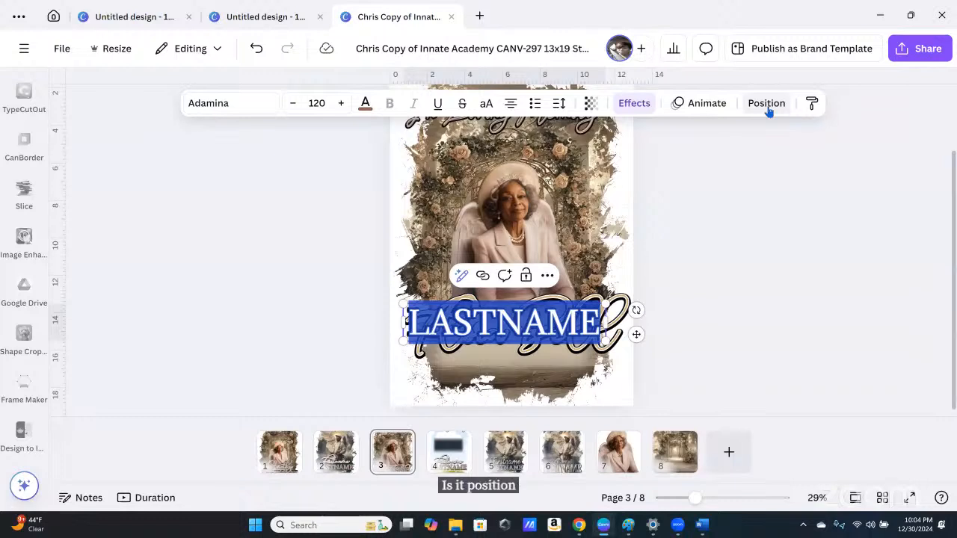
left_click(771, 292)
left_click(542, 332)
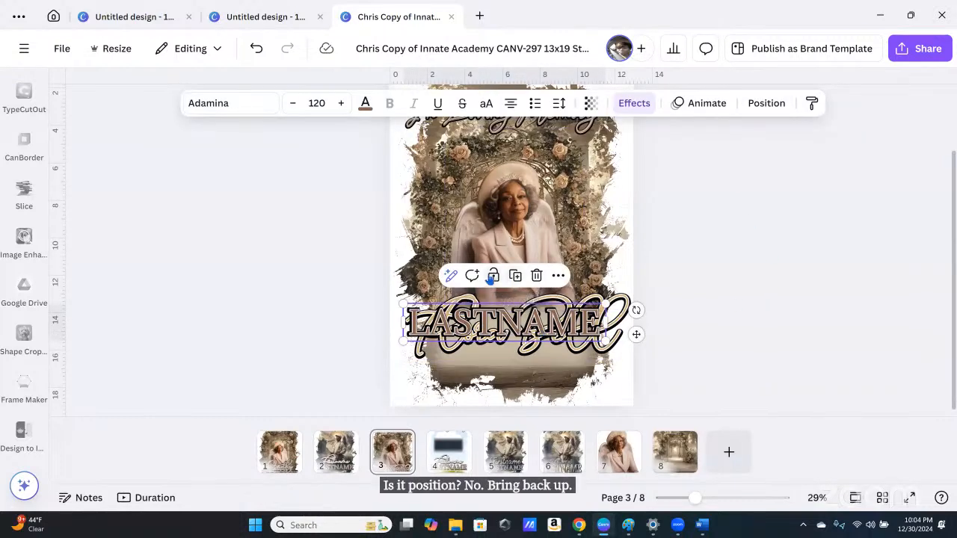
left_click(559, 276)
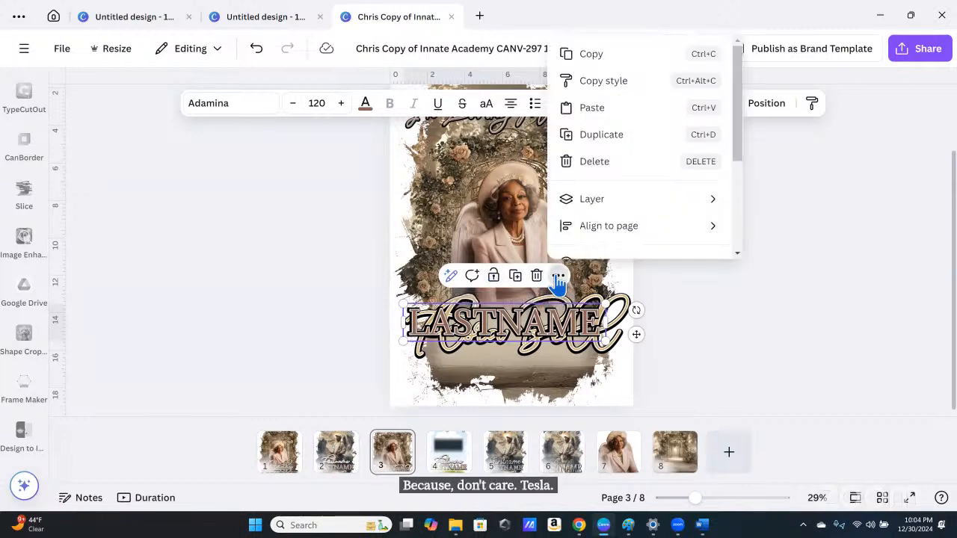
left_click(762, 345)
left_click(762, 345)
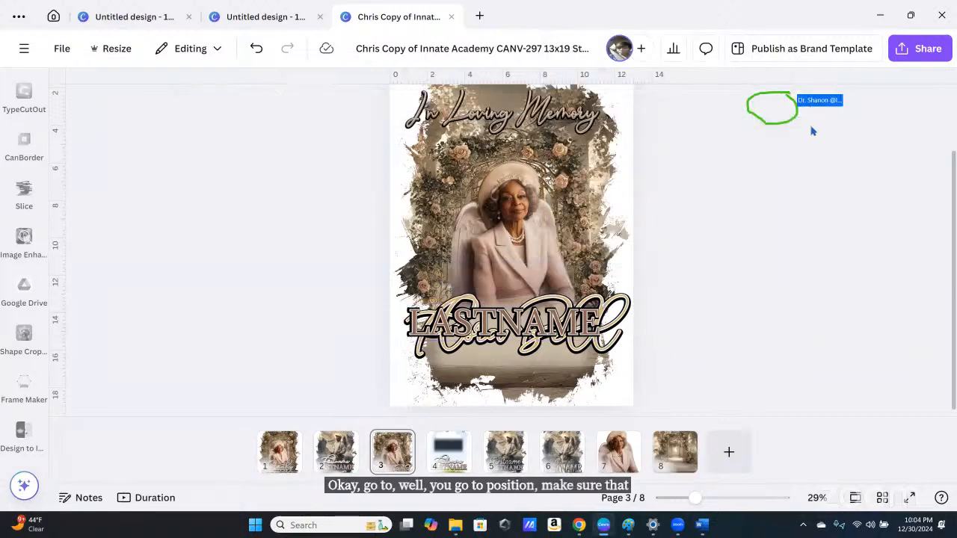
left_click(571, 337)
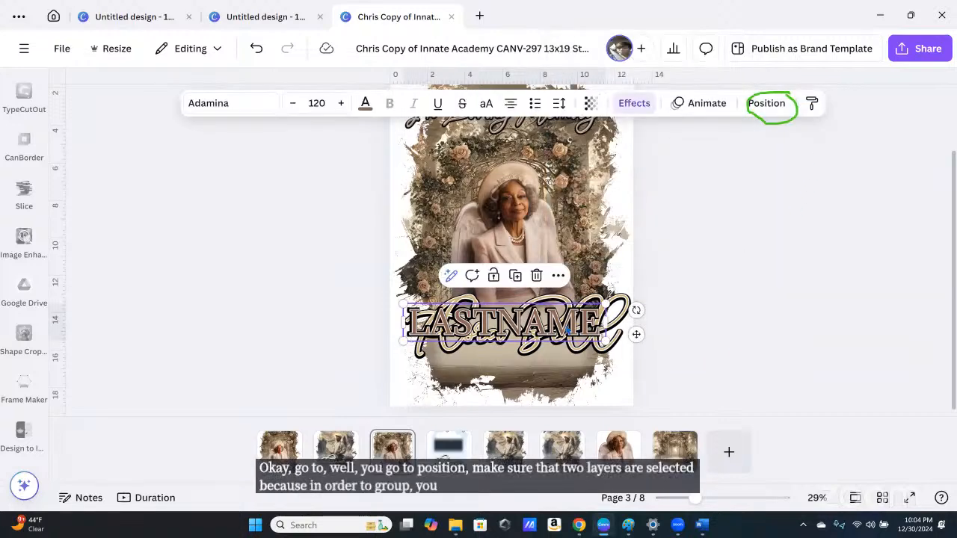
Step: Group the two LASTNAME text layers together
left_click(769, 105)
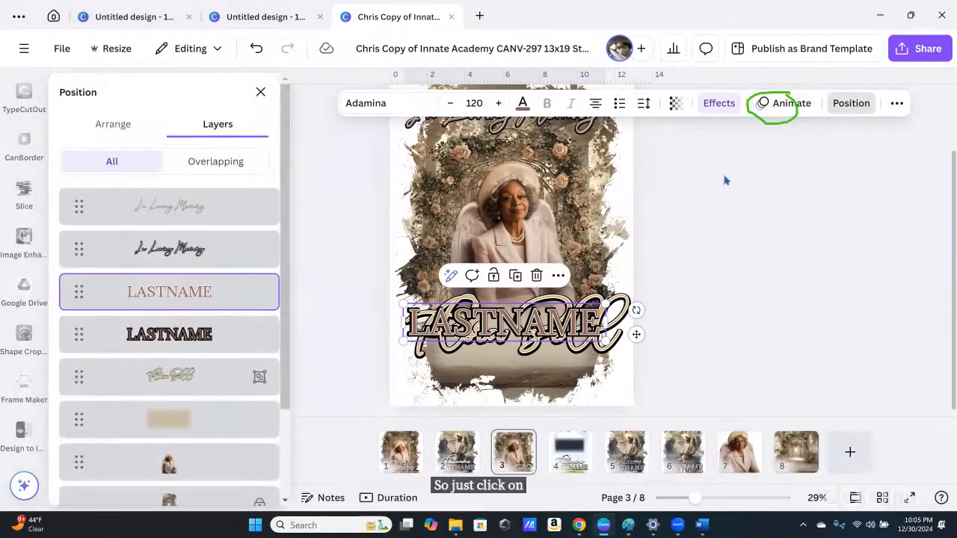
left_click(211, 339, "ctrl")
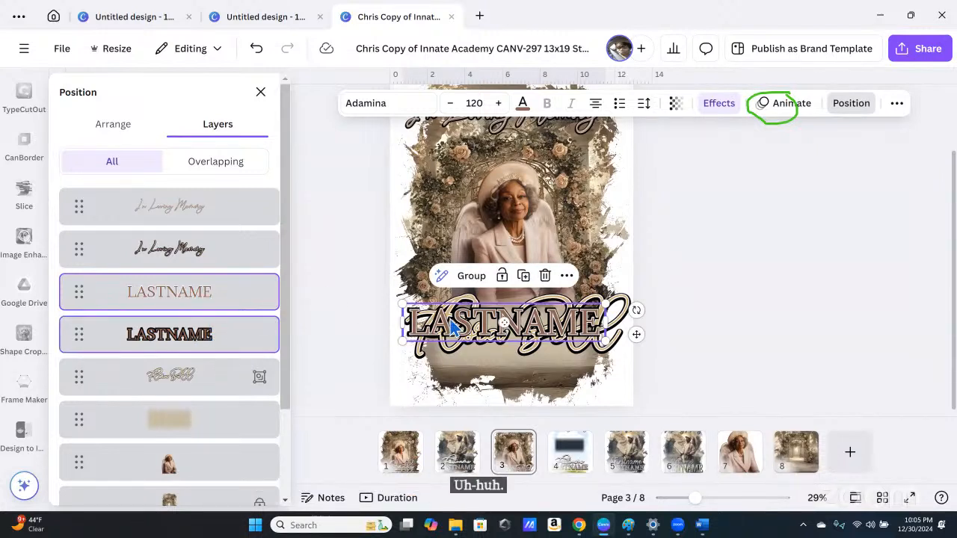
left_click(464, 279)
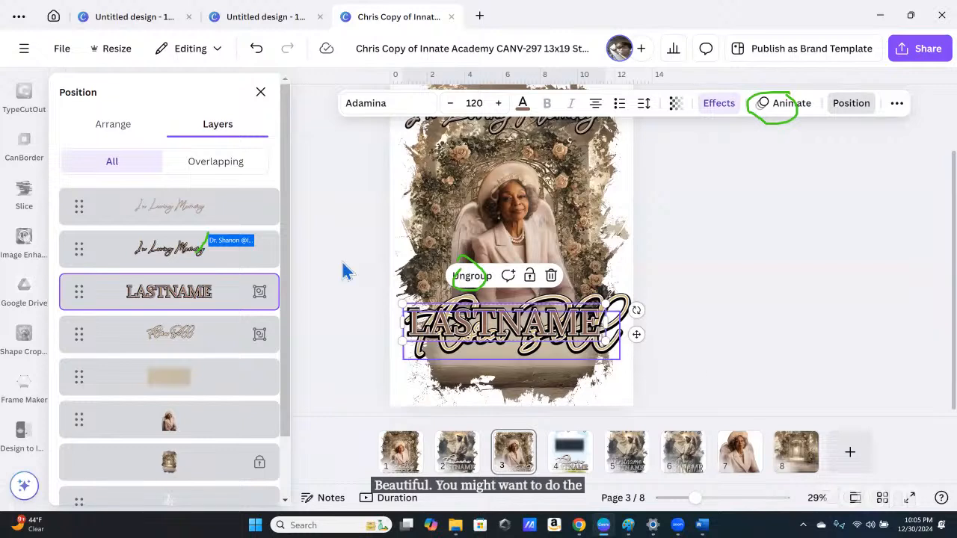
Step: Group the two In Loving Memory text layers together
left_click(206, 221)
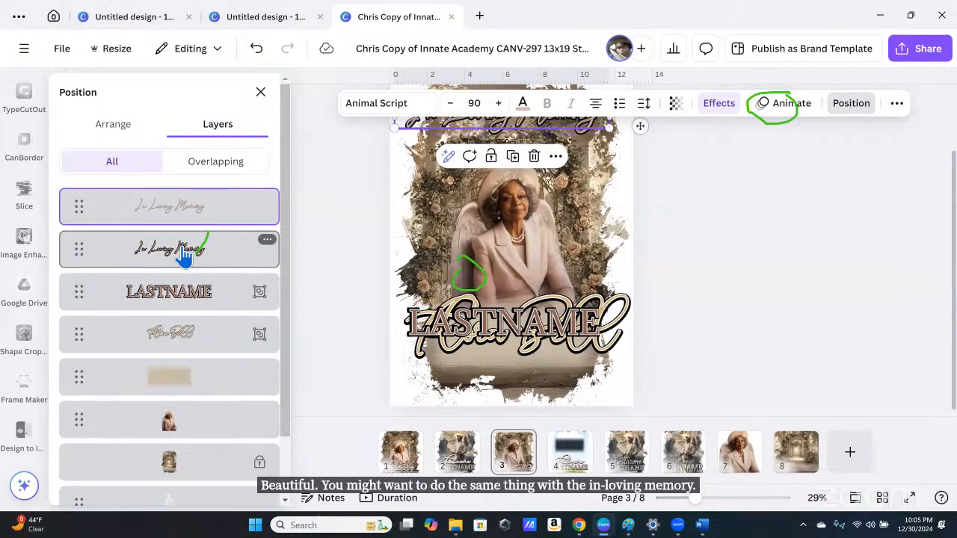
left_click(183, 254, "shift")
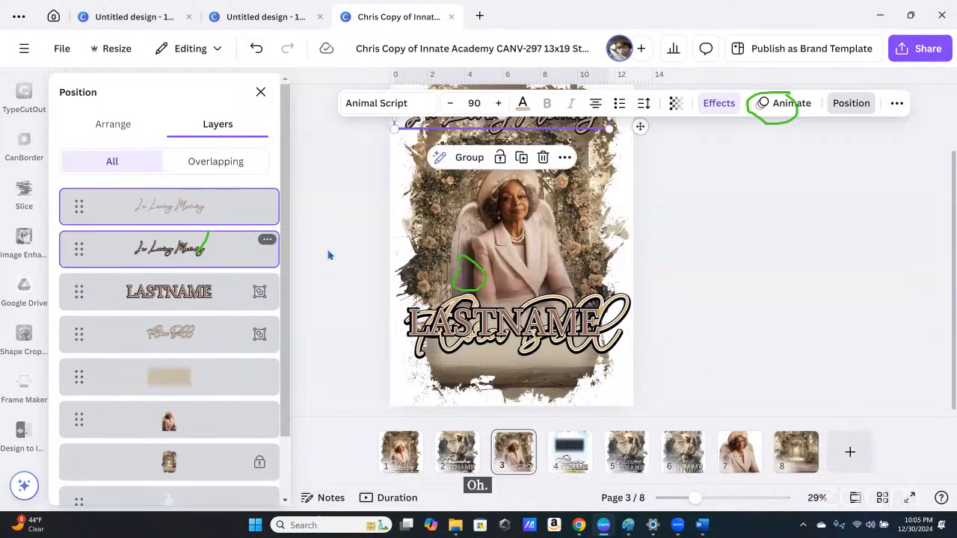
left_click(464, 163)
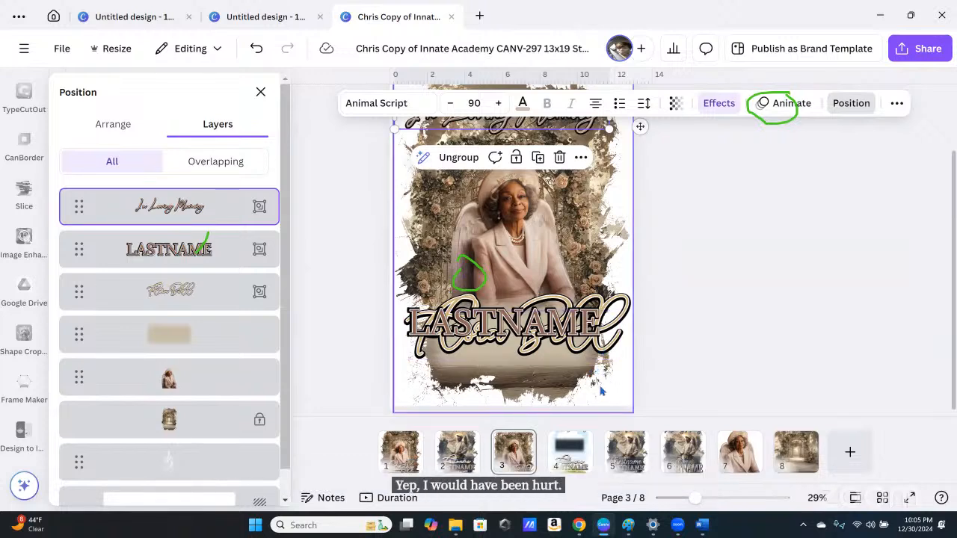
Step: Move the grouped LASTNAME text down beneath the script first name at the bottom of the cream banner
left_click(755, 336)
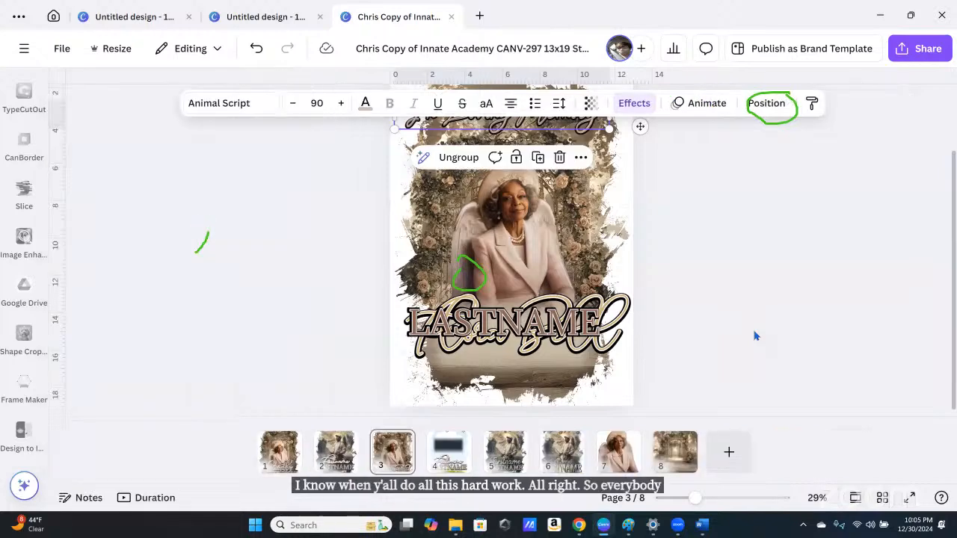
left_click(573, 329)
left_click_drag(574, 329, 579, 374)
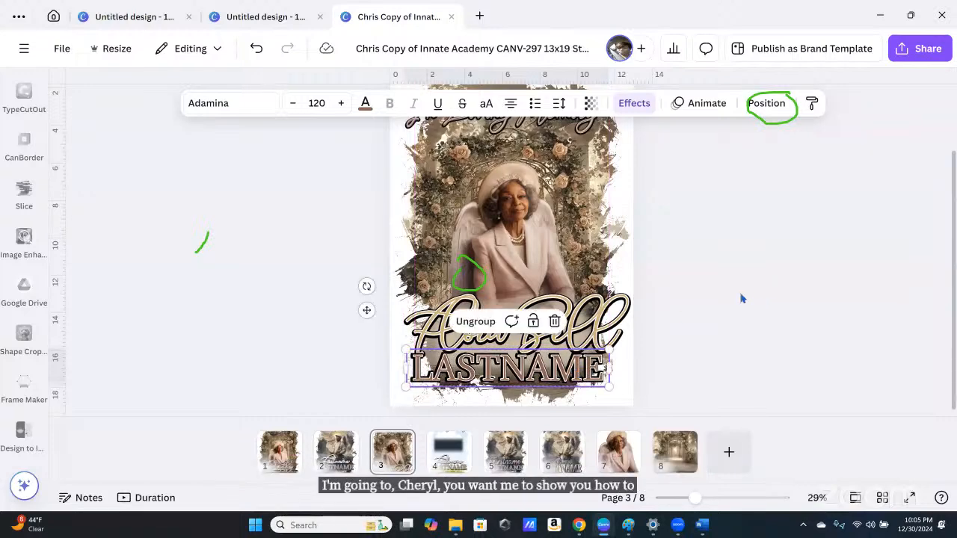
left_click(747, 299)
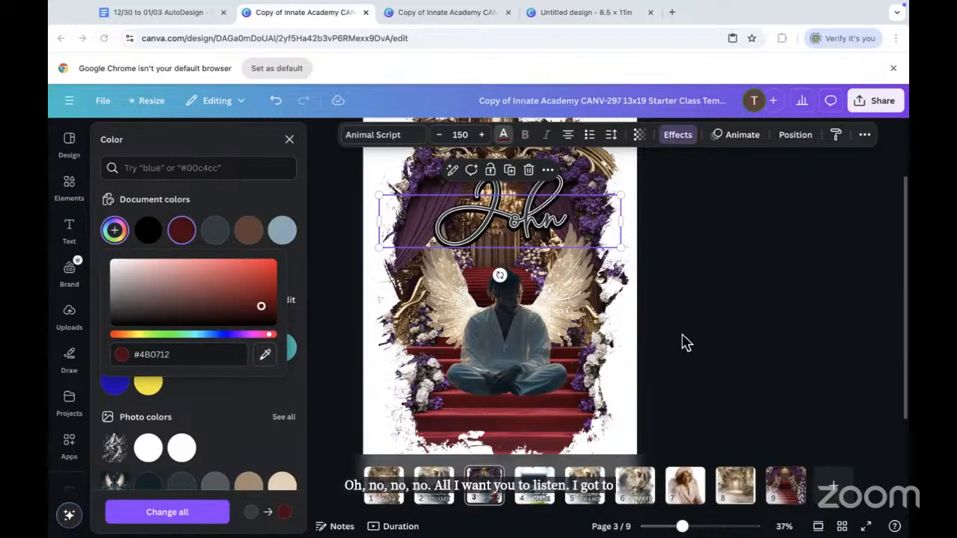
Step: Close the colour picker and zoom out to see all of page 3
left_click(324, 321)
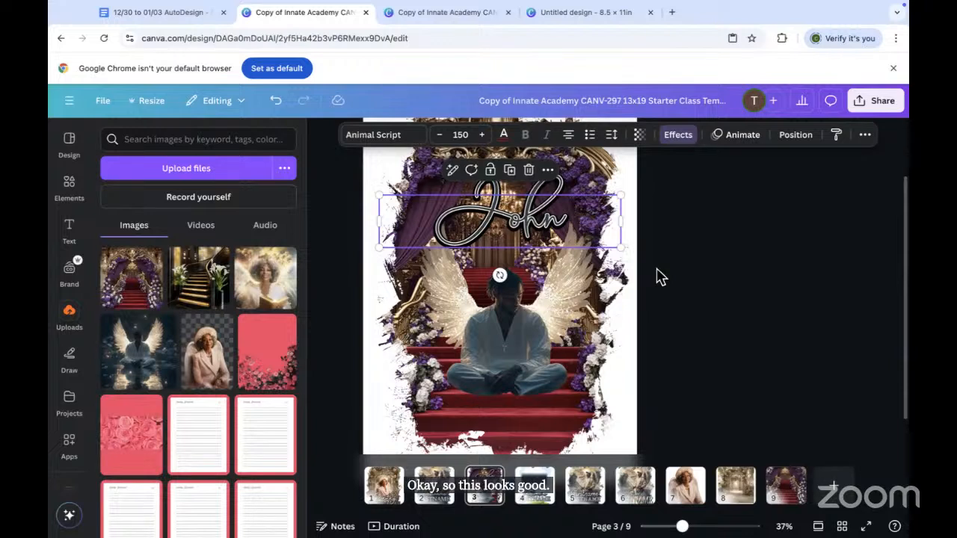
scroll(669, 303, "up", 1)
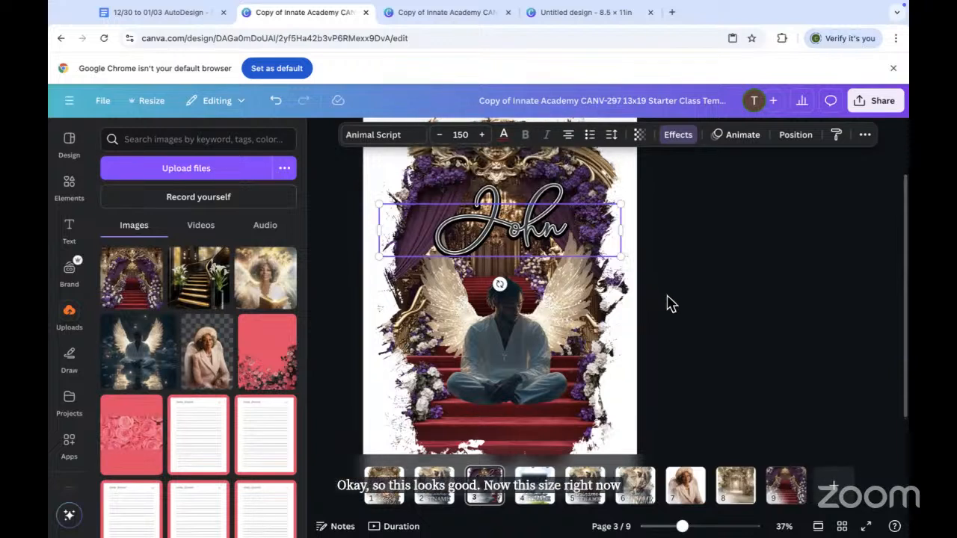
scroll(668, 302, "up", 3)
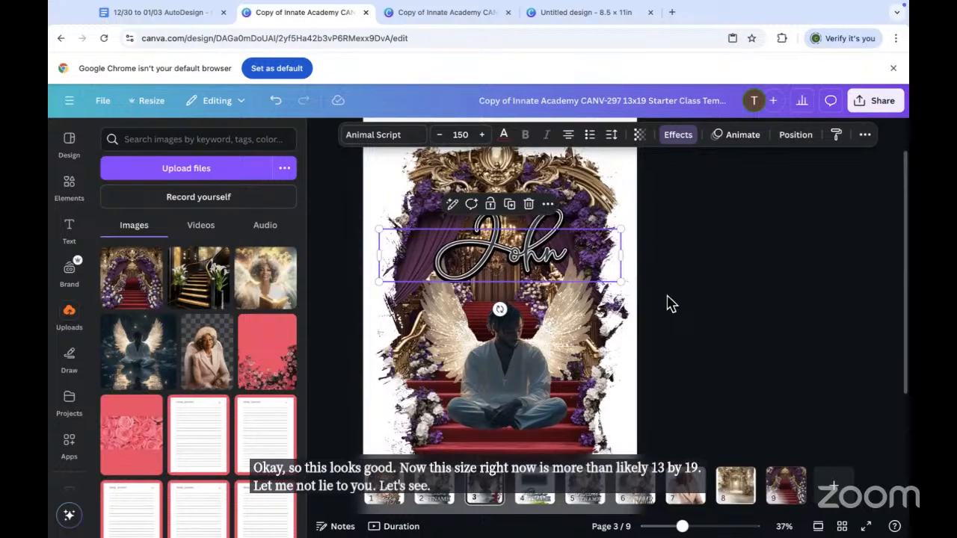
left_click_drag(681, 526, 673, 527)
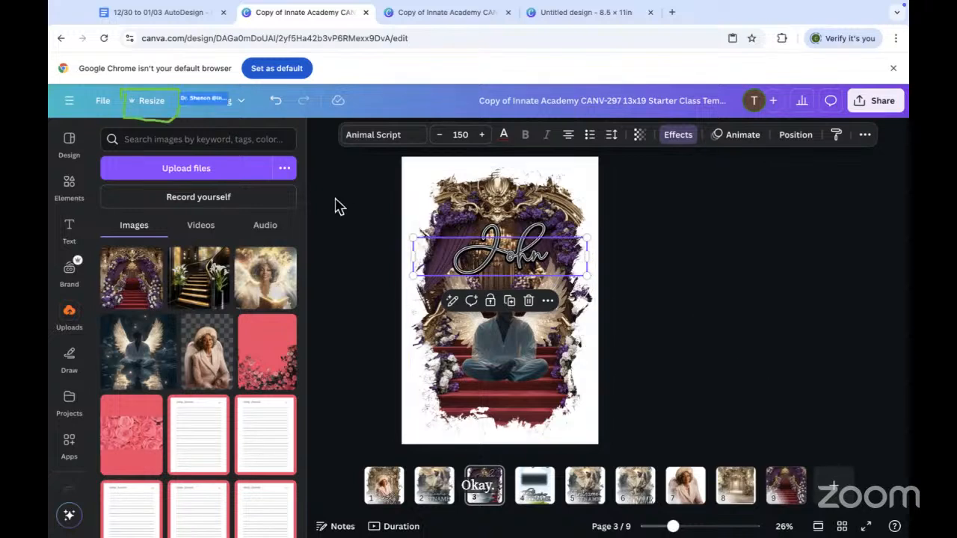
Step: Copy and resize the design to a Portrait 8.5 × 11 in Flyer, then open the copy
left_click(152, 101)
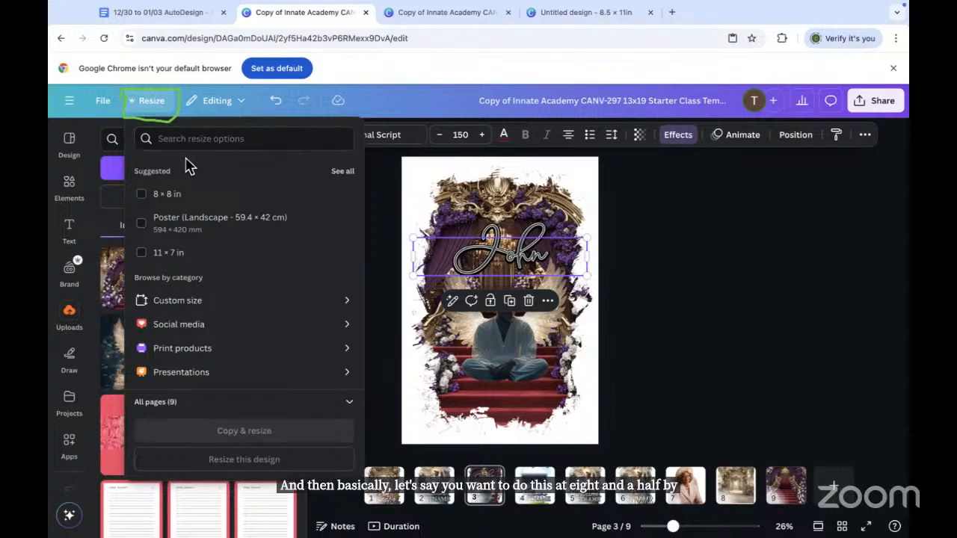
left_click(183, 349)
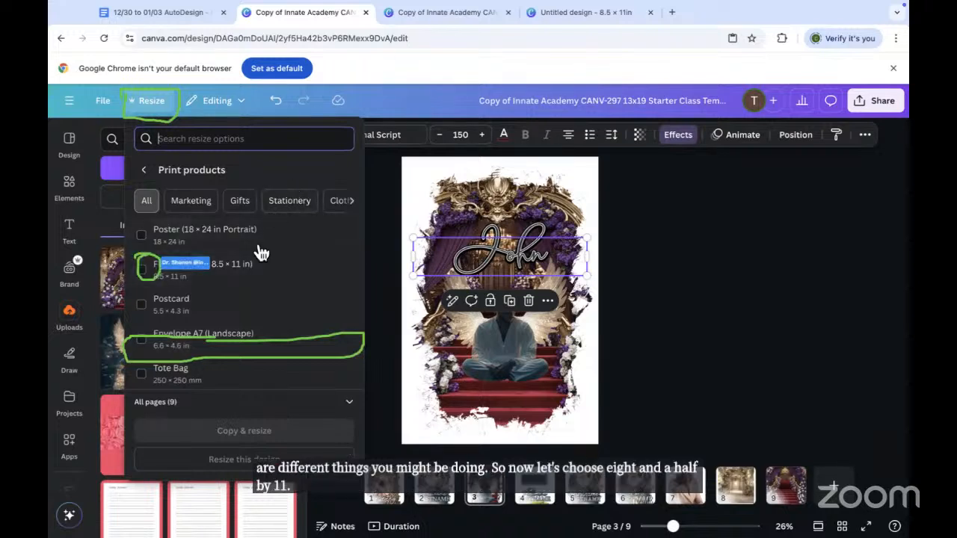
left_click(214, 274)
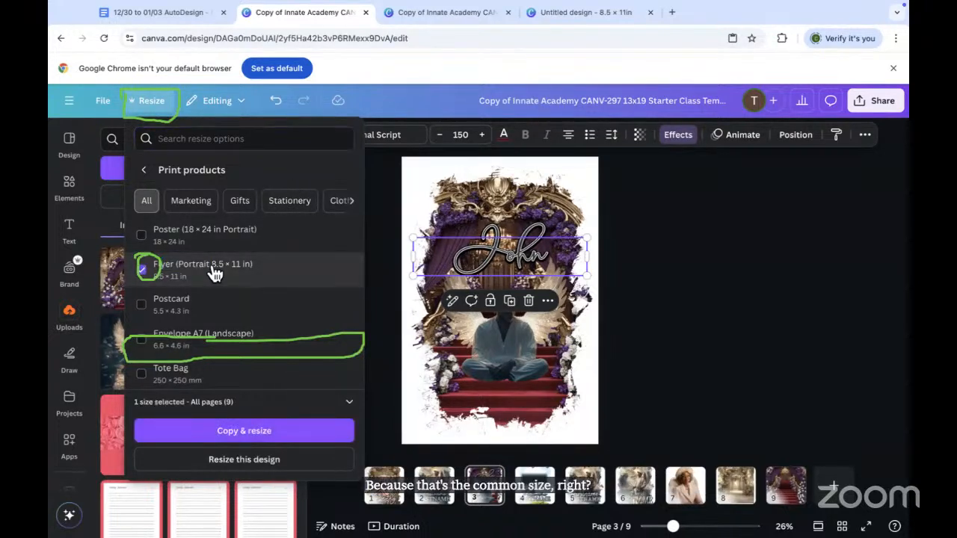
left_click(247, 441)
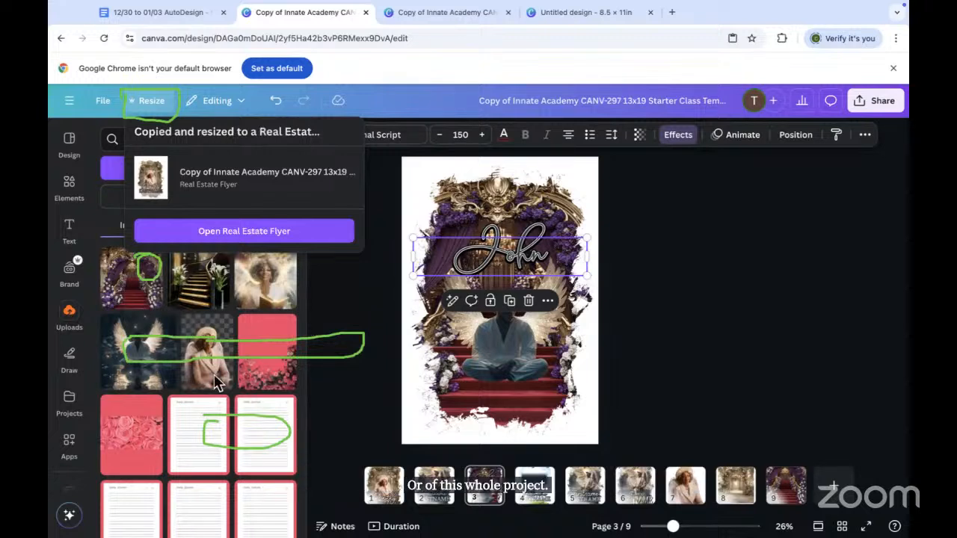
left_click(220, 232)
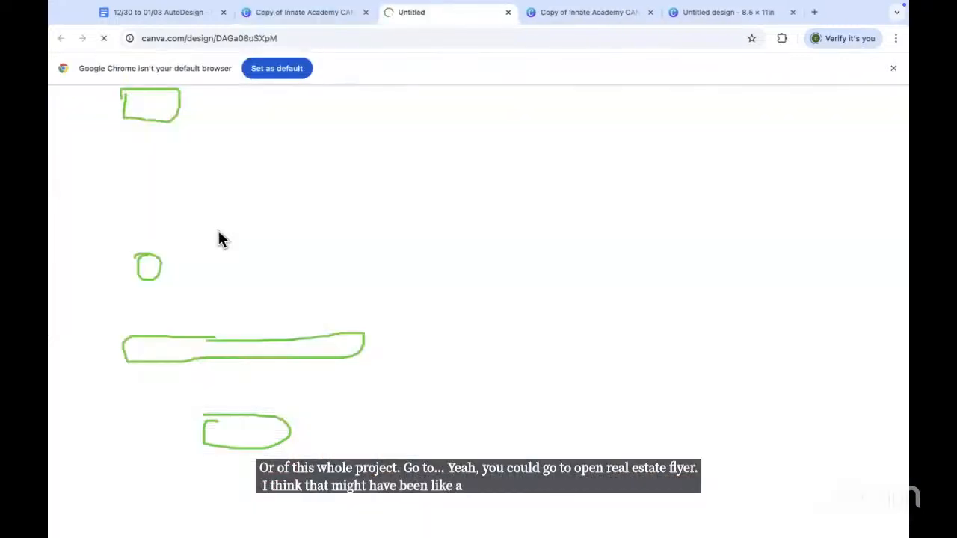
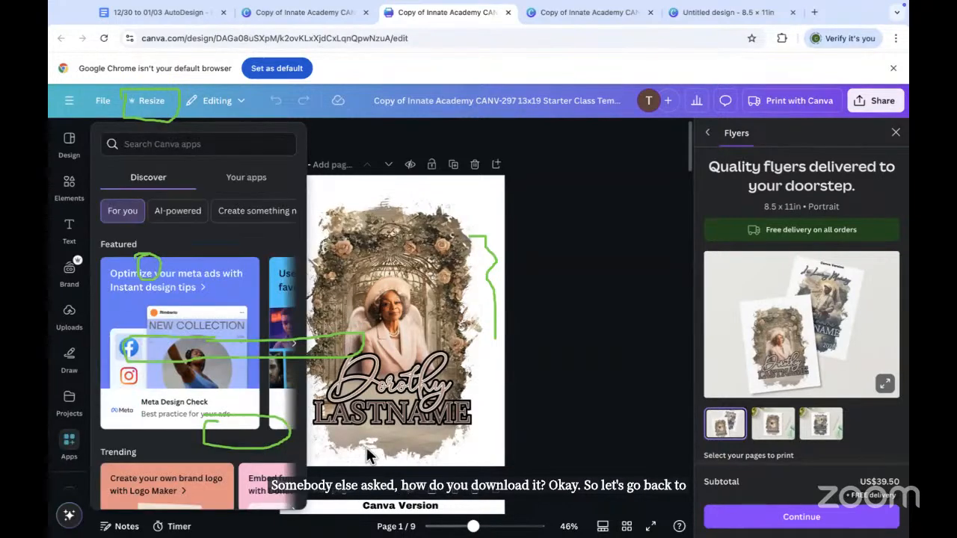
Step: Scroll to page 2, check the File menu and Design panel, then show the recent-designs menu
scroll(391, 451, "down", 1)
scroll(392, 451, "down", 10)
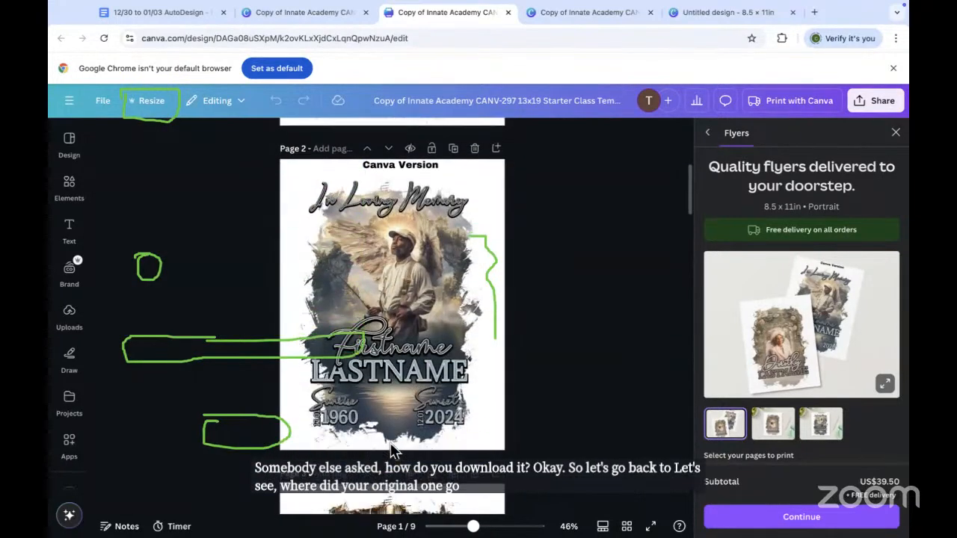
left_click(103, 102)
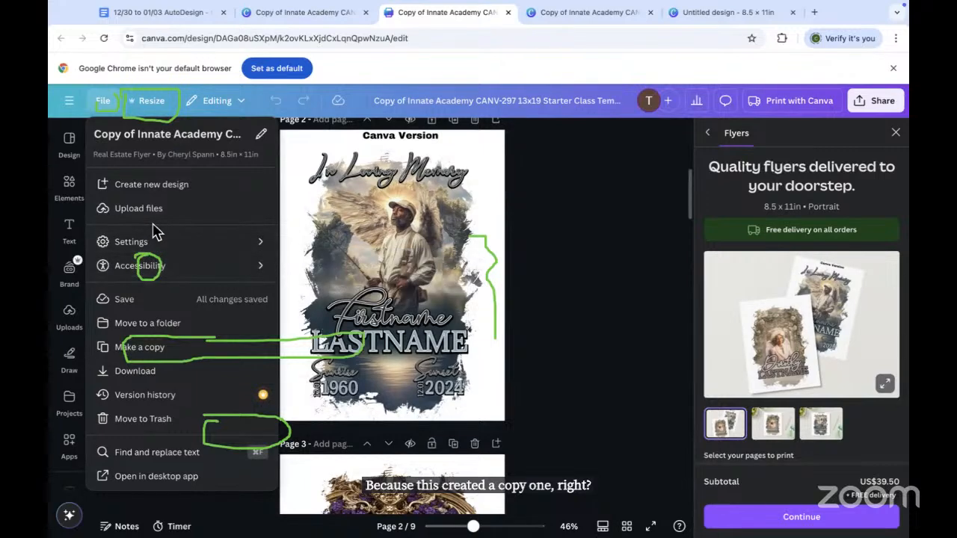
left_click(66, 109)
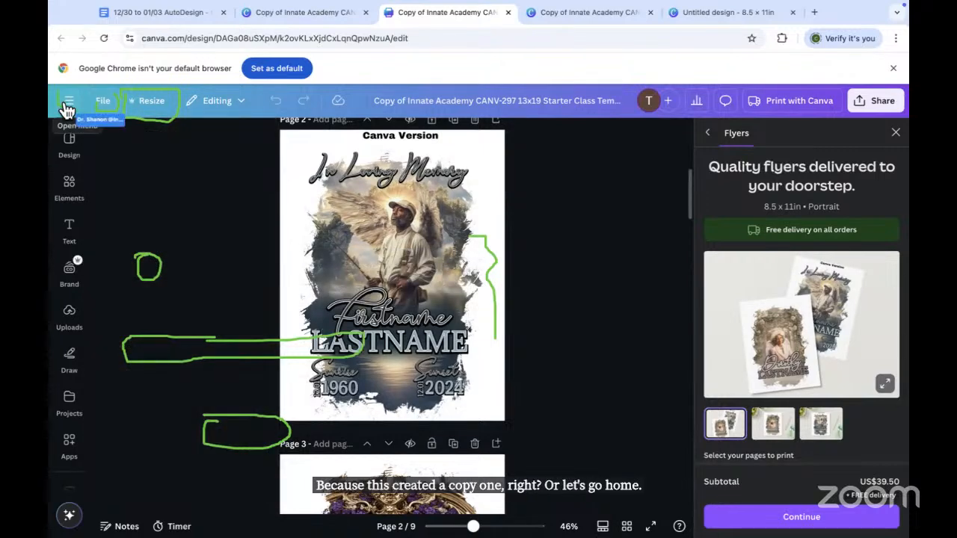
left_click(77, 157)
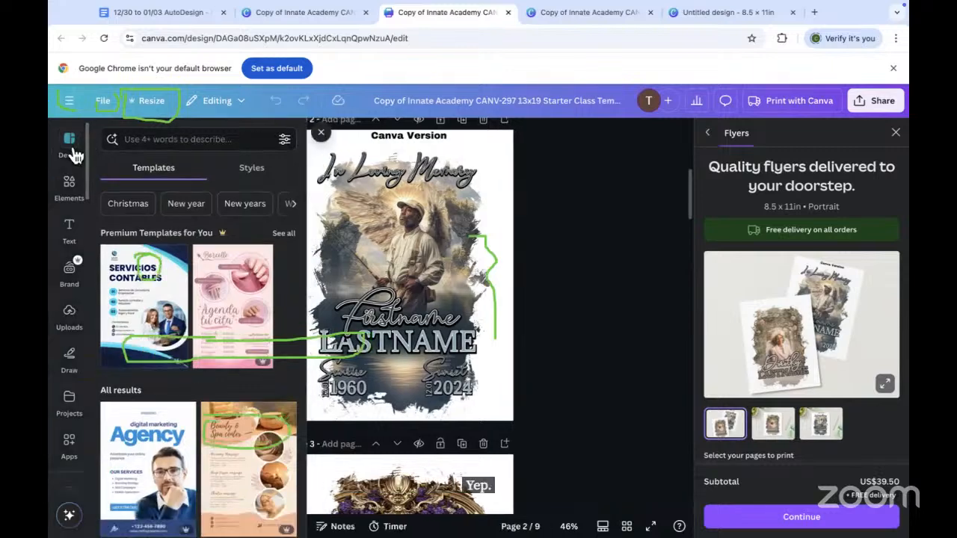
left_click(320, 139)
left_click(69, 153)
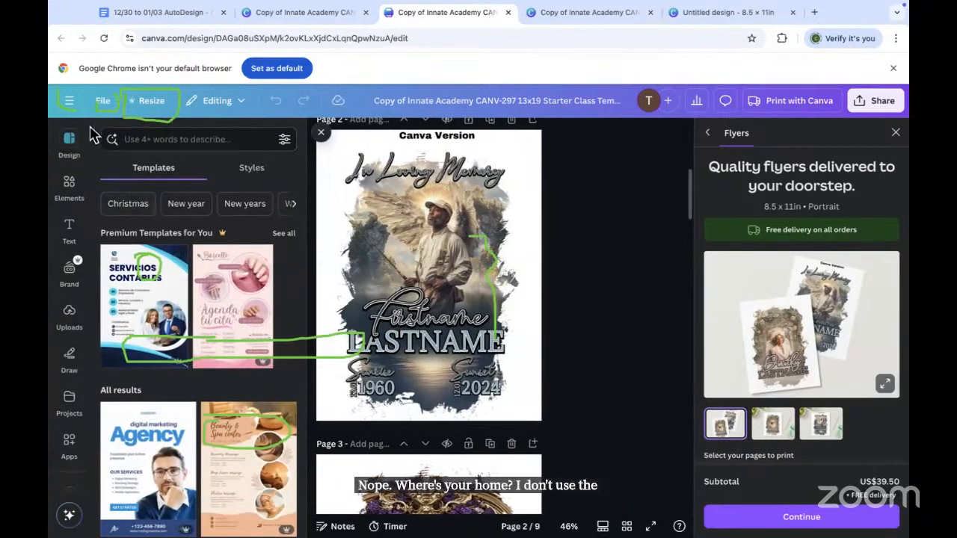
left_click(70, 106)
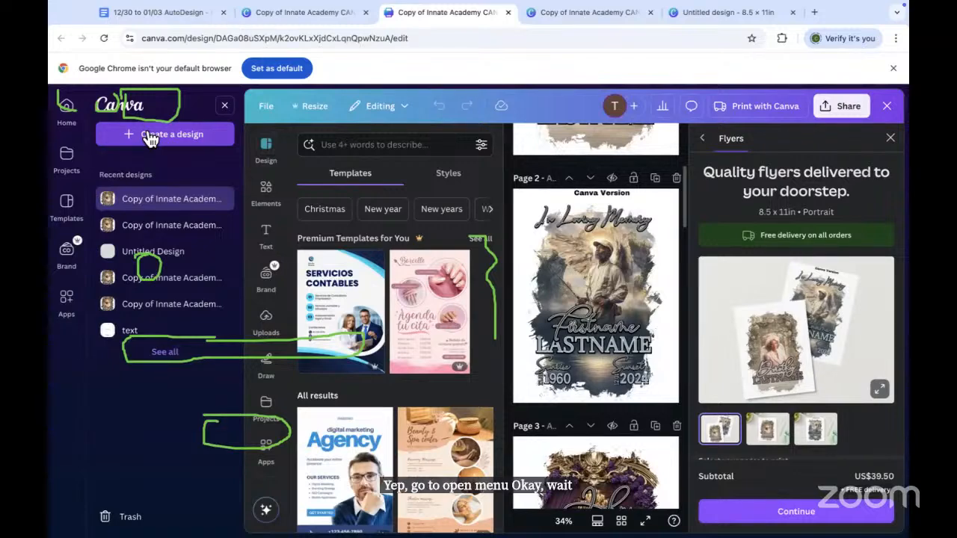
Step: From the Canva home page, dismiss the check-in prompt and open the second recent memorial design
left_click(65, 115)
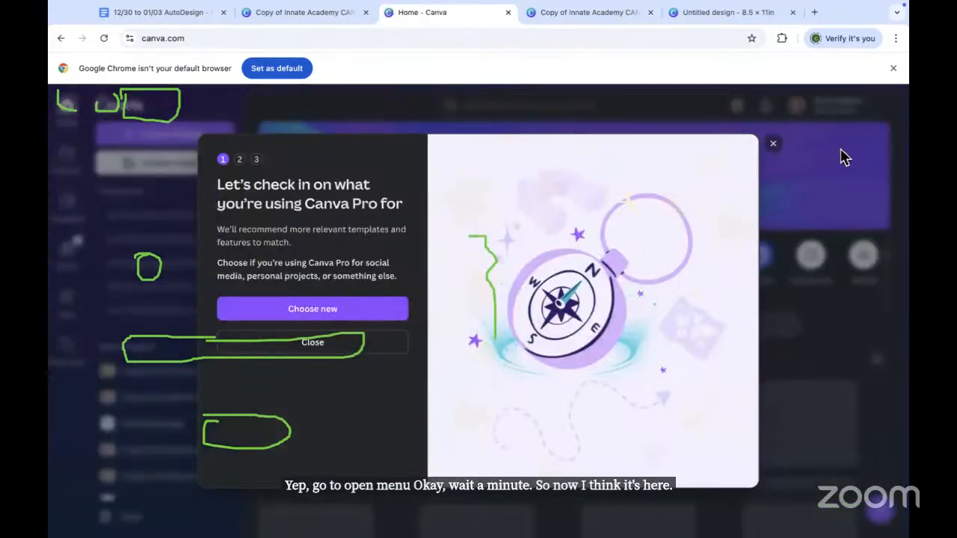
left_click(773, 144)
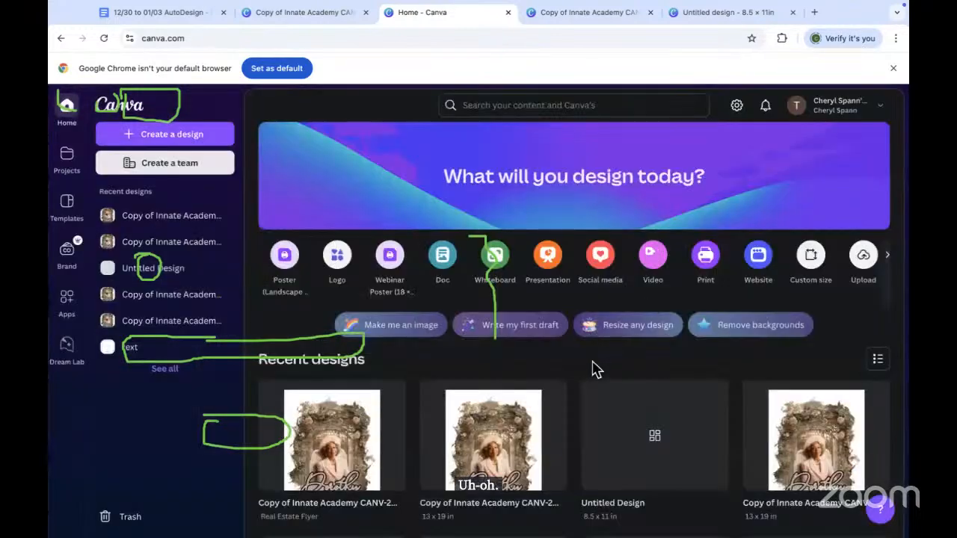
scroll(592, 368, "down", 3)
scroll(590, 368, "down", 2)
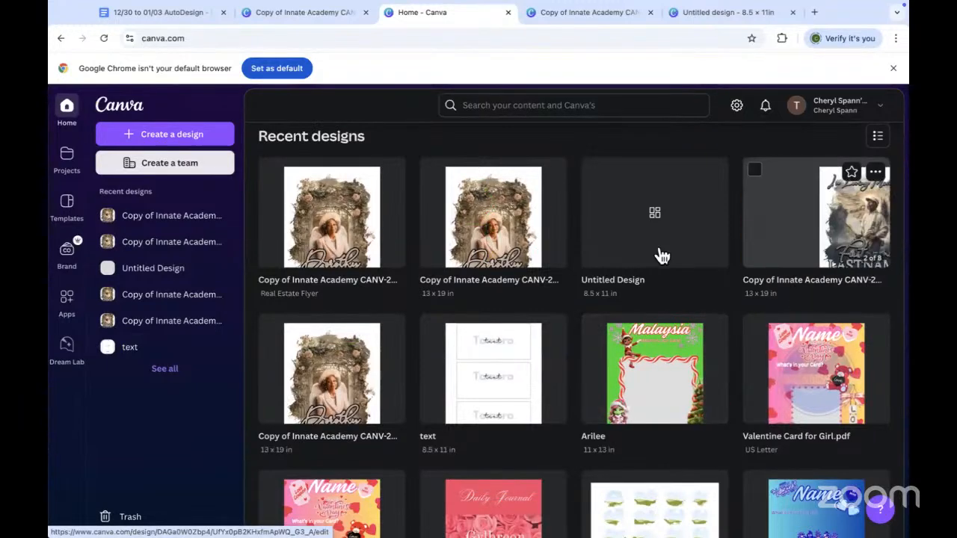
left_click(509, 249)
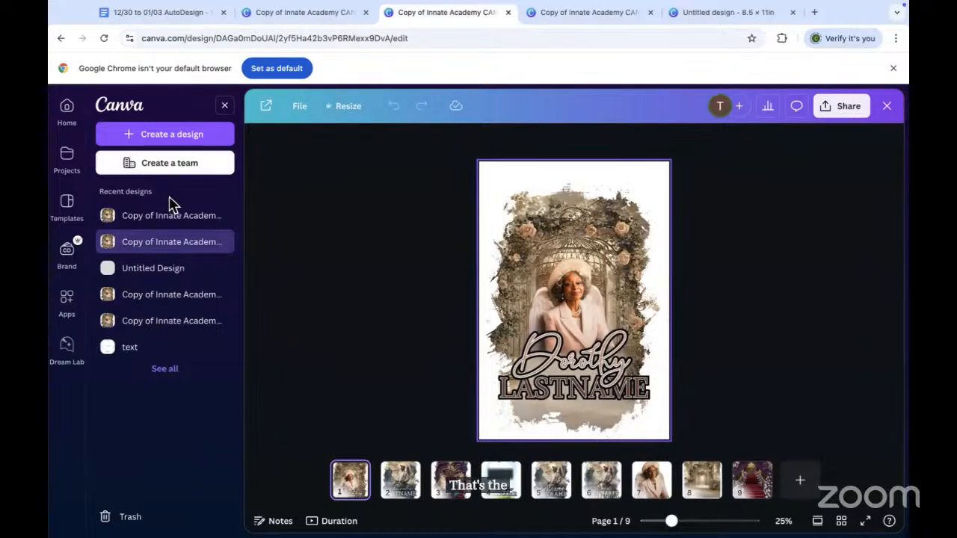
Step: Look through pages 2, 5 and 3 of the nine-page memorial copy
mouse_move(198, 224)
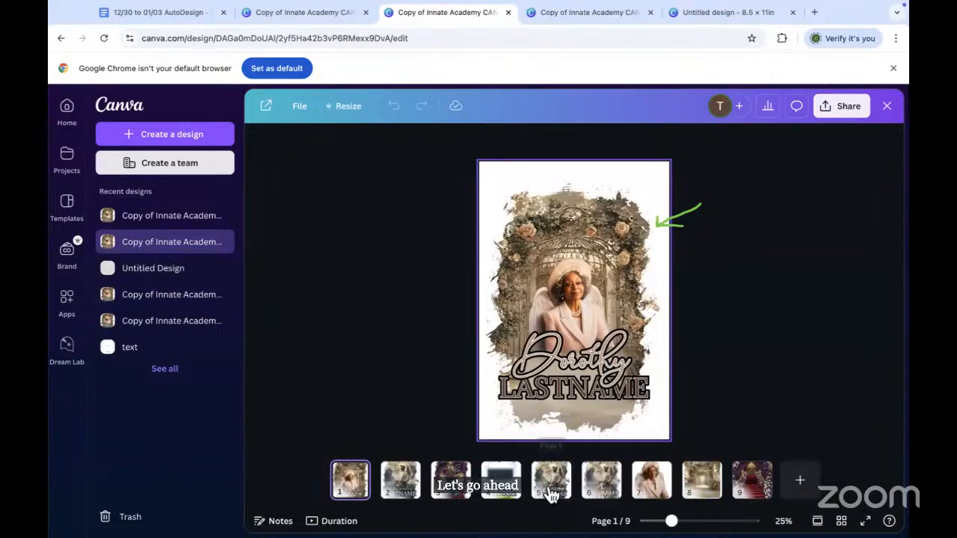
left_click(409, 492)
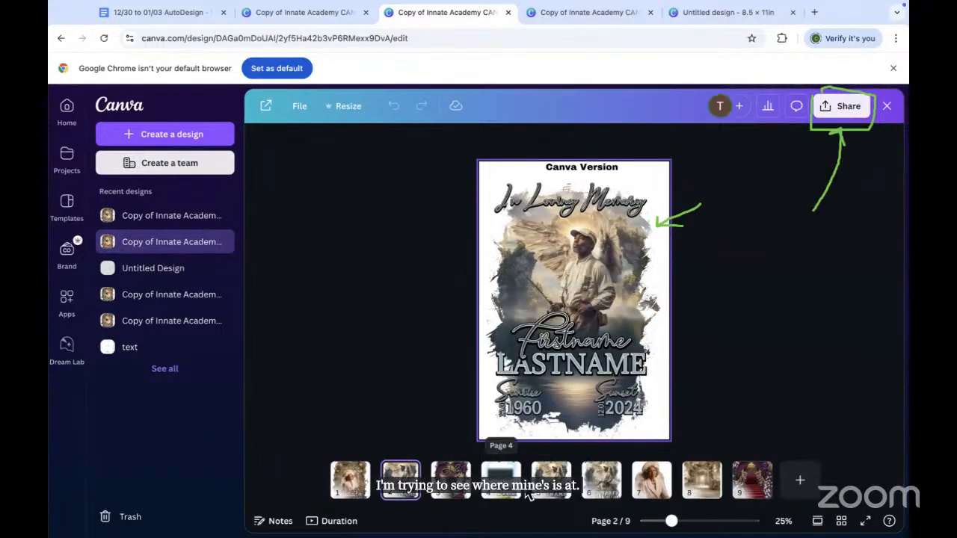
left_click(551, 479)
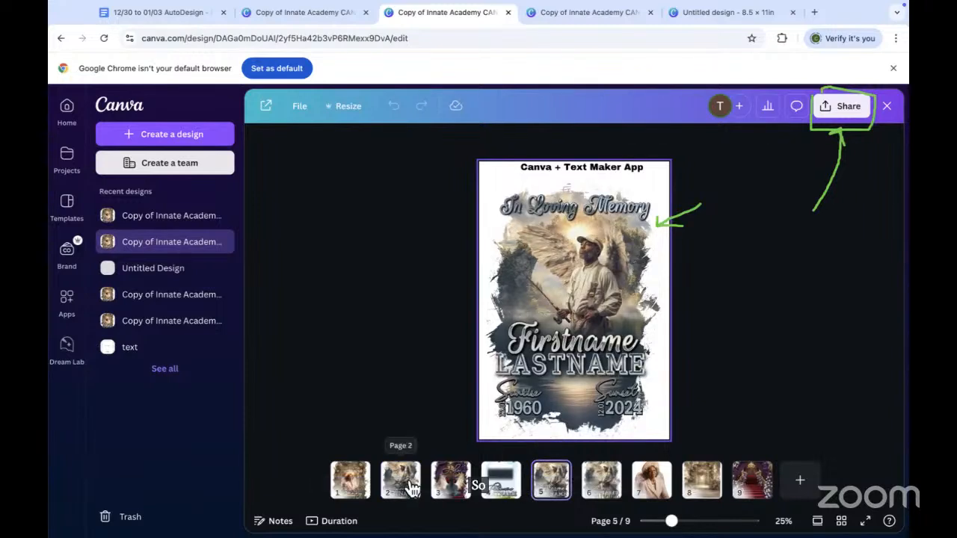
left_click(450, 479)
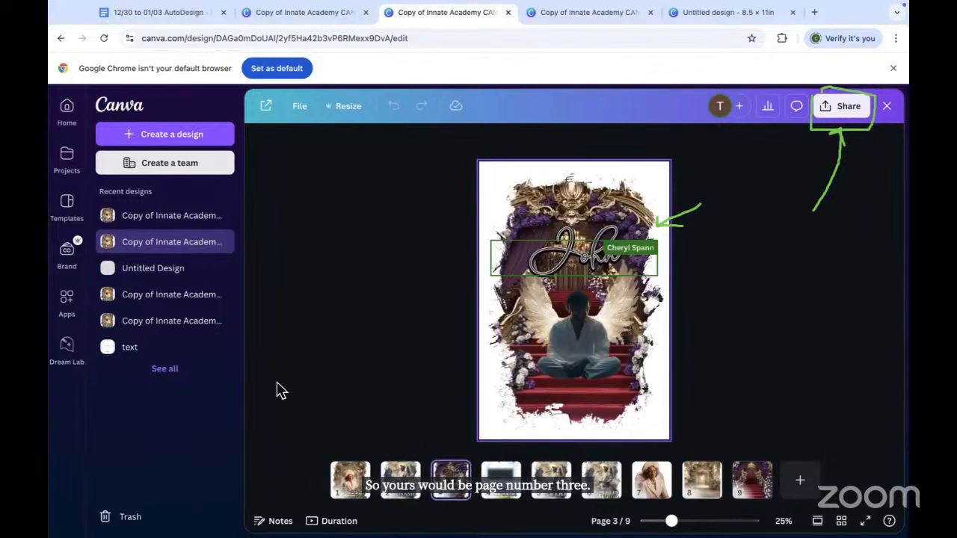
Step: Open the eight-page Innate Academy copy, select its page 3 poster, and show Share
left_click(168, 302)
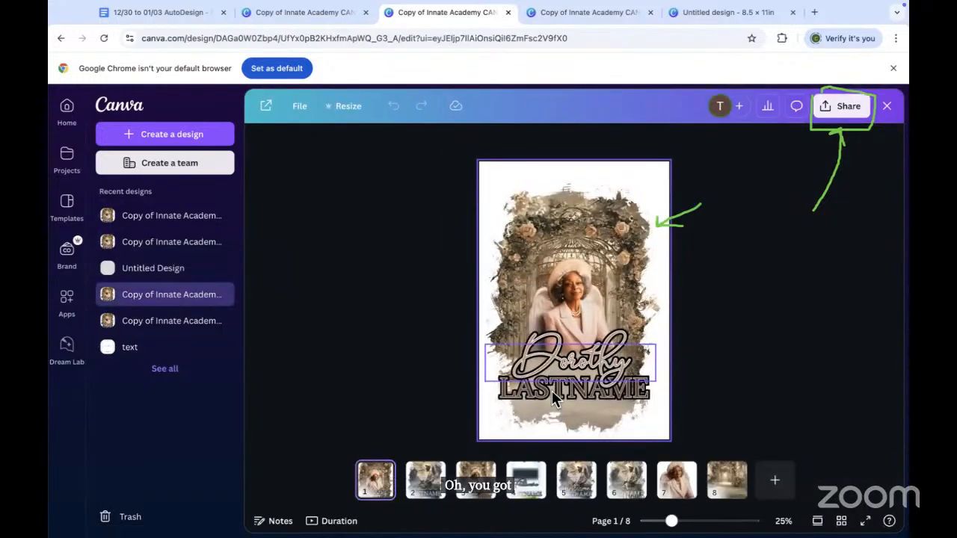
left_click(475, 480)
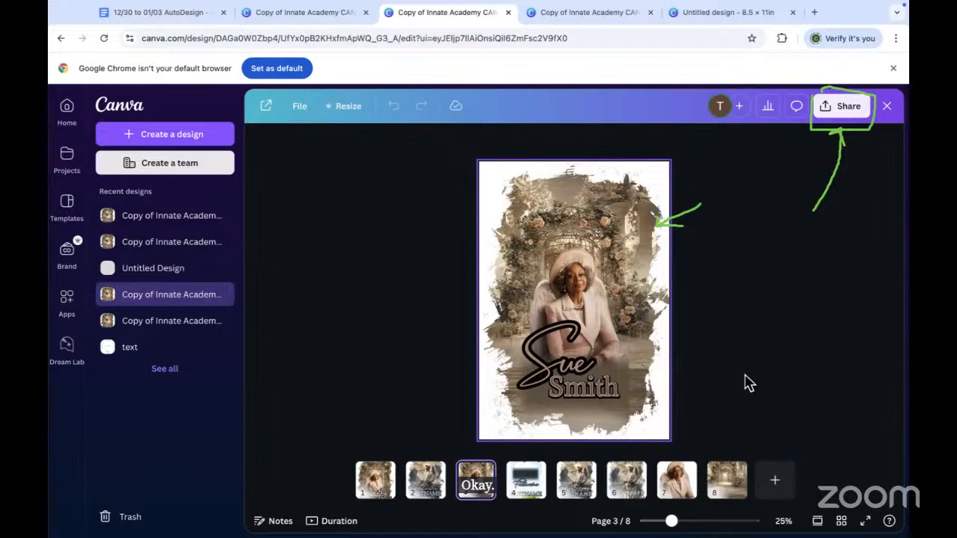
left_click(845, 109)
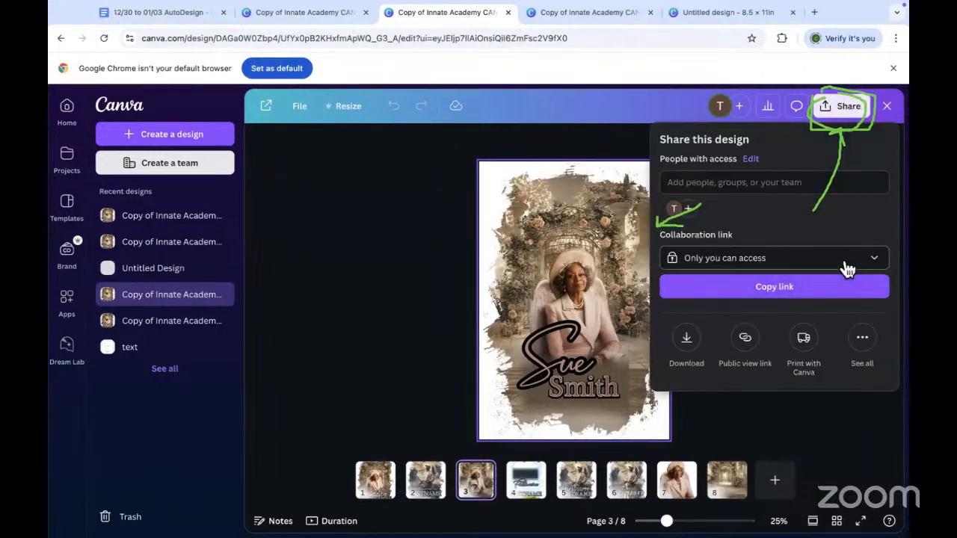
Step: Set the PNG download to maximum 3.125× size with a transparent background and list the pages
left_click(689, 342)
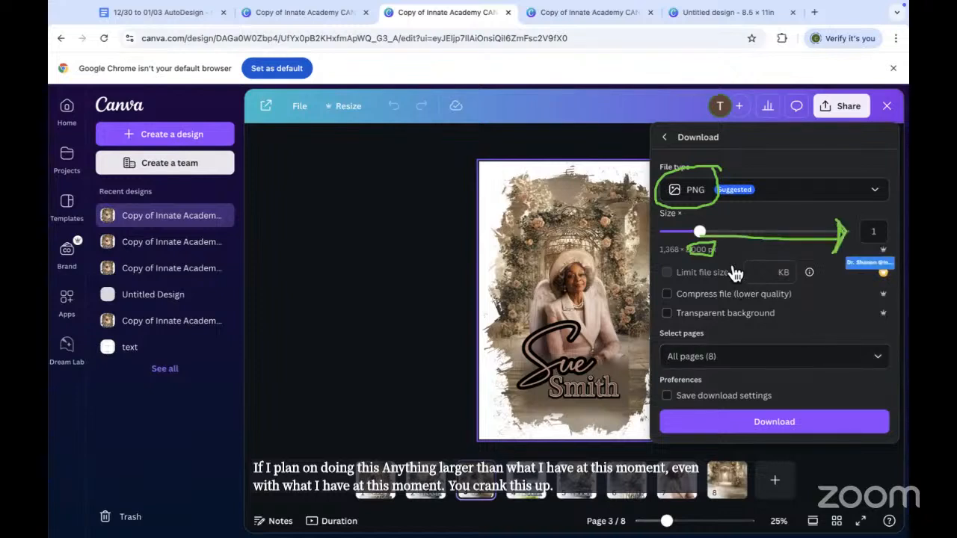
mouse_move(699, 231)
left_mouse_down()
mouse_move(826, 232)
mouse_move(862, 252)
left_mouse_up()
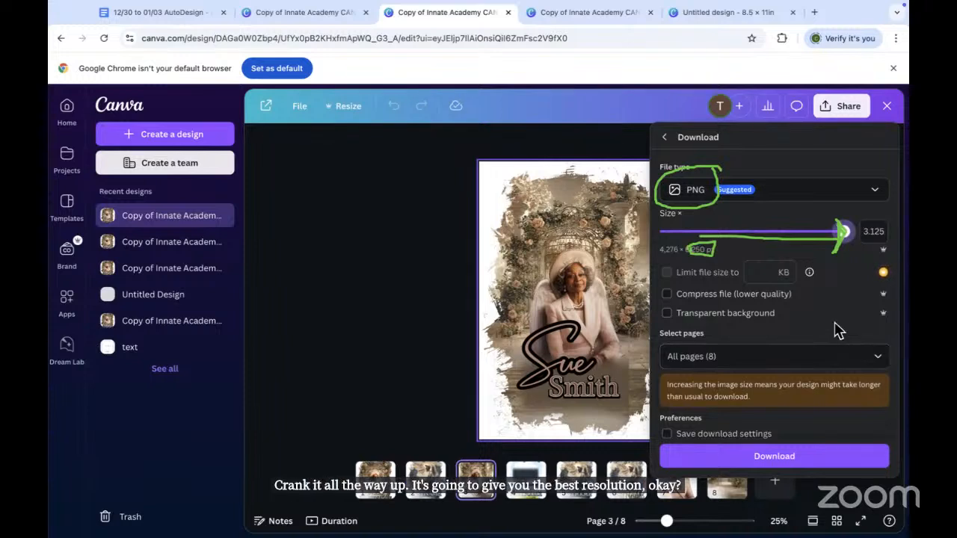
left_click(667, 314)
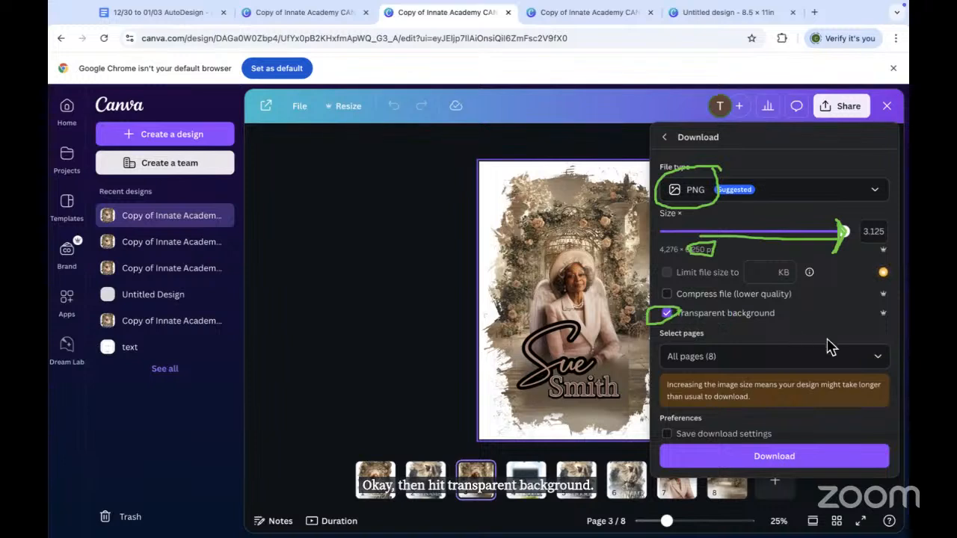
left_click(879, 358)
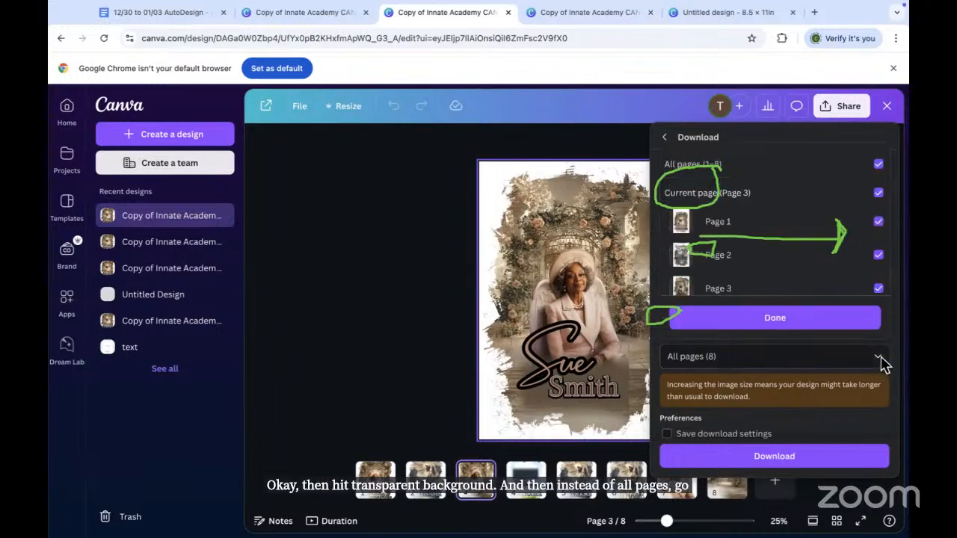
Step: Limit the download to page 3 only and turn on Save download settings
left_click(879, 166)
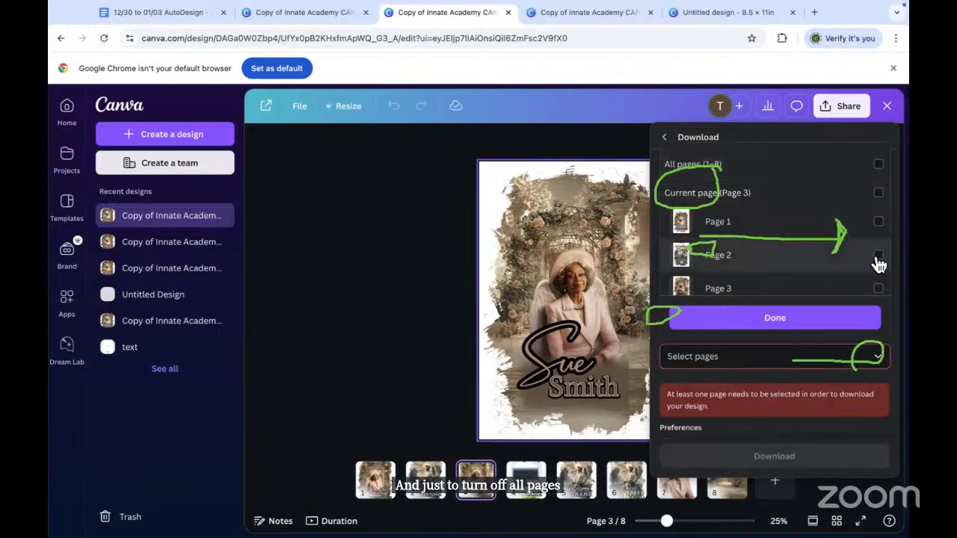
left_click(841, 197)
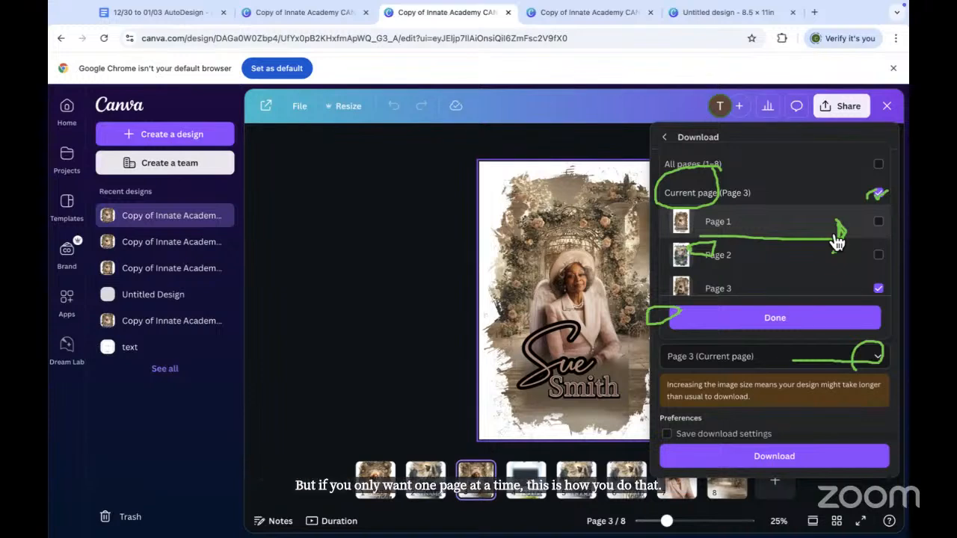
left_click(774, 323)
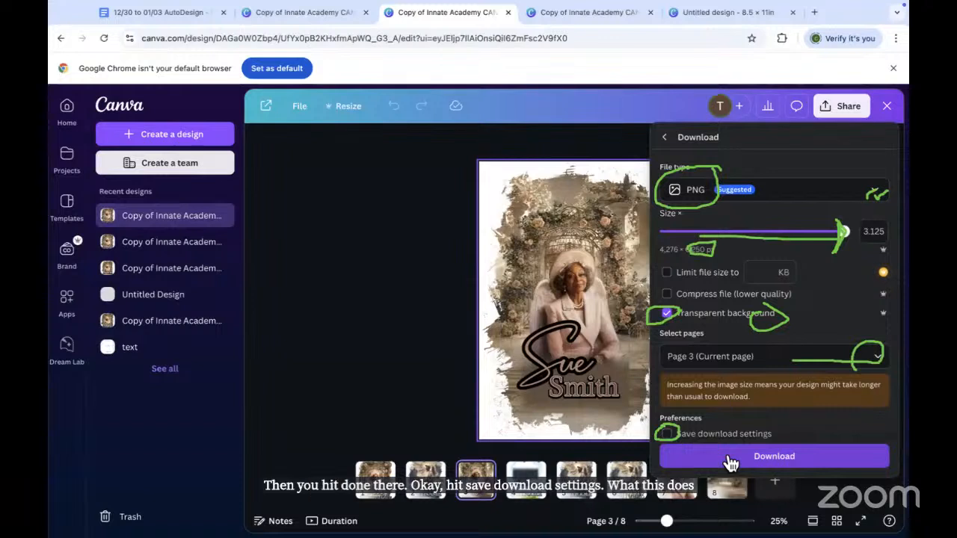
left_click(700, 438)
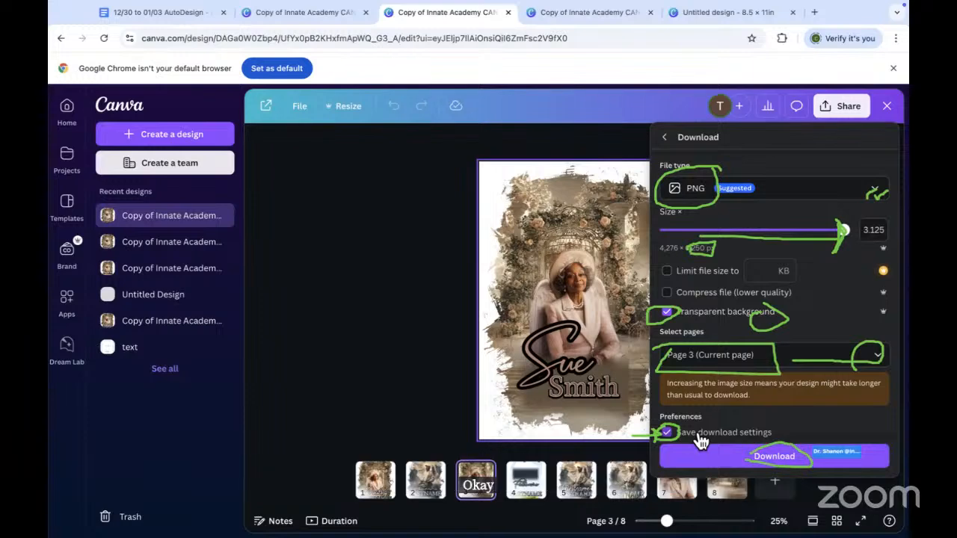
Step: Download page 3 as a transparent PNG and wait until the 18.8 MB file is done
left_click(763, 459)
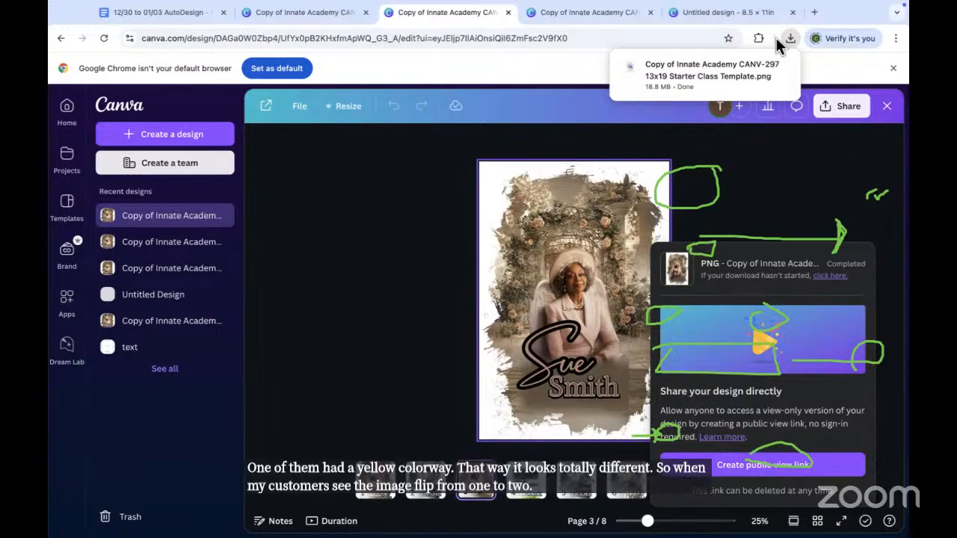
mouse_move(762, 77)
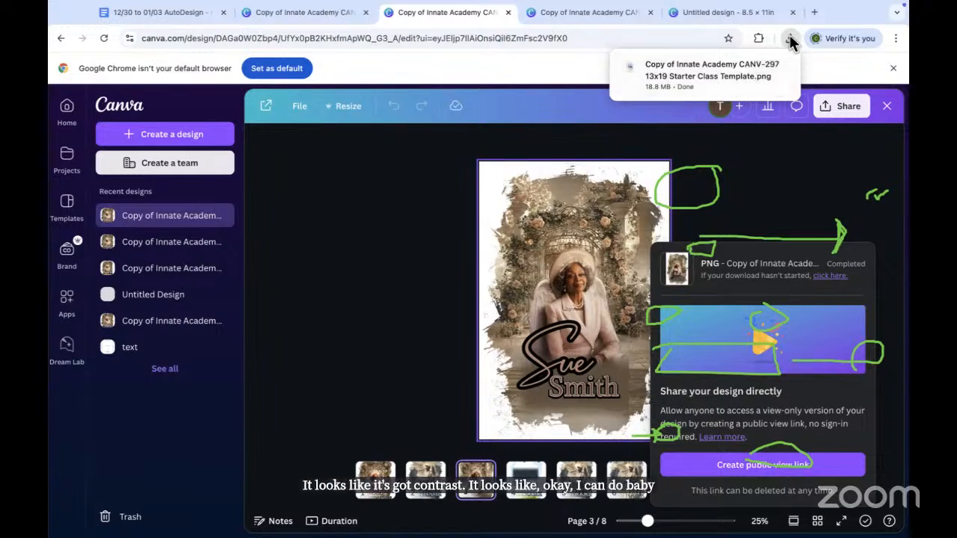
mouse_move(703, 86)
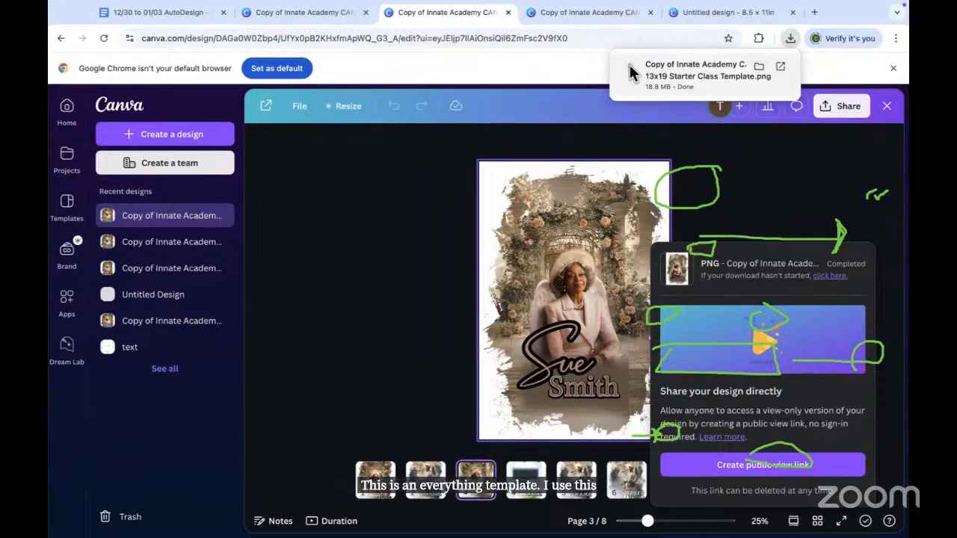
mouse_move(154, 11)
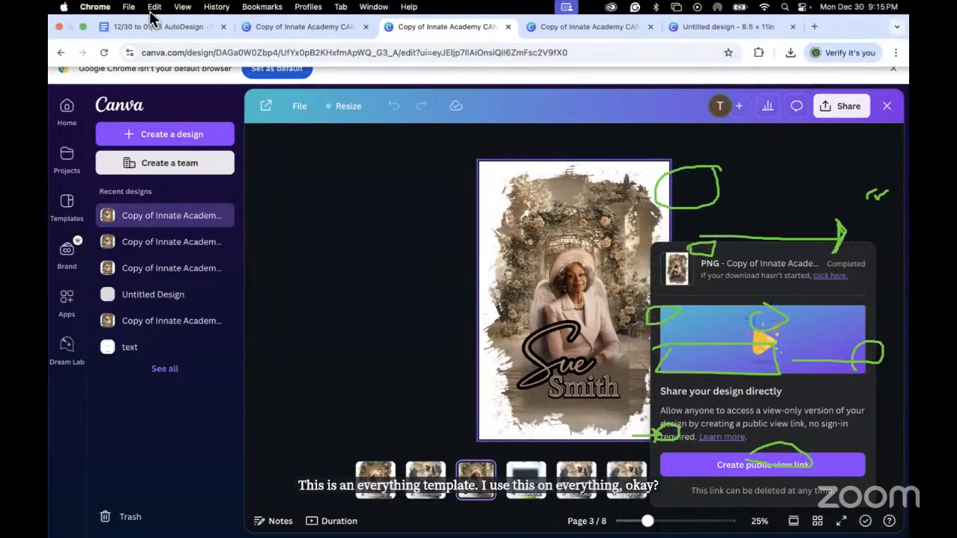
Step: Check Finder's Downloads folder for the exported PNG, then minimize Finder and return to Chrome
left_click(83, 26)
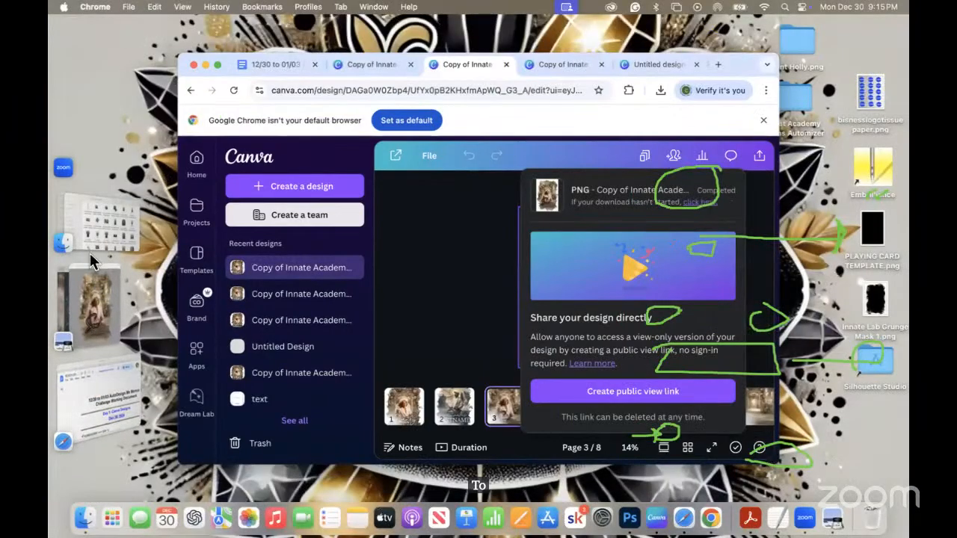
left_click(90, 238)
scroll(406, 342, "up", 5)
scroll(405, 342, "up", 5)
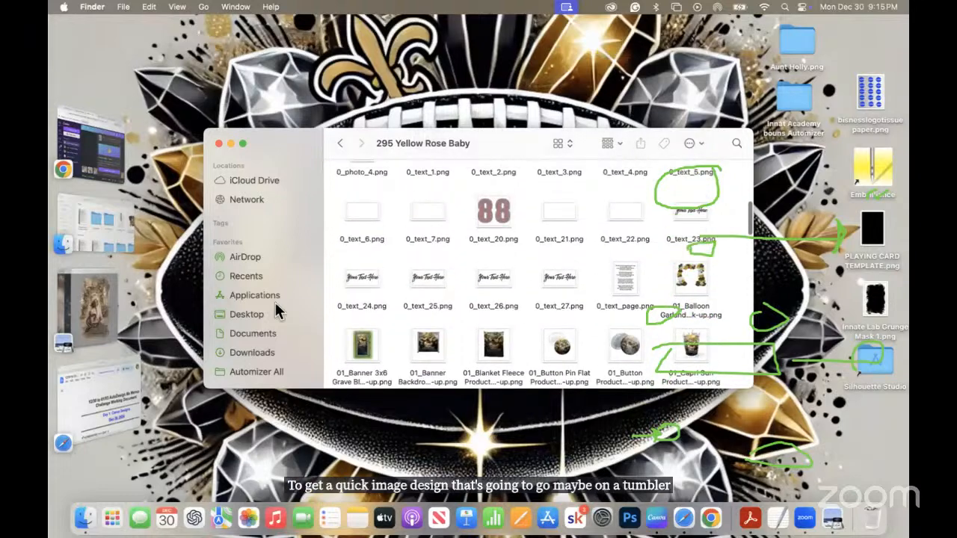
left_click(256, 354)
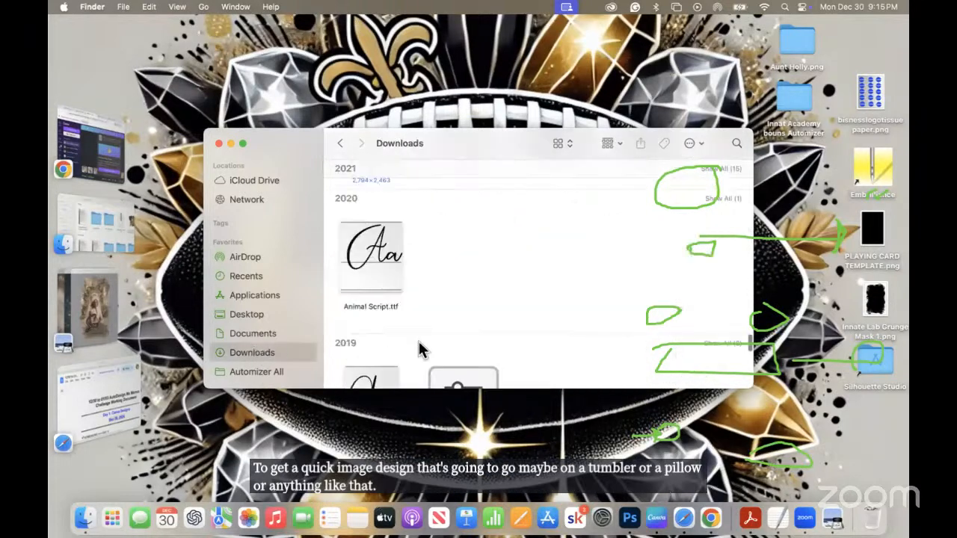
scroll(420, 349, "up", 15)
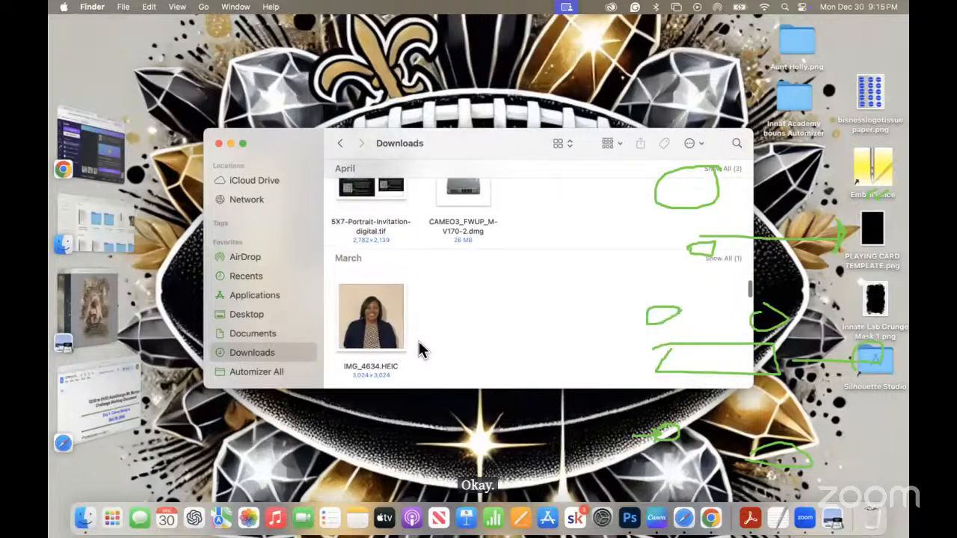
scroll(420, 349, "up", 15)
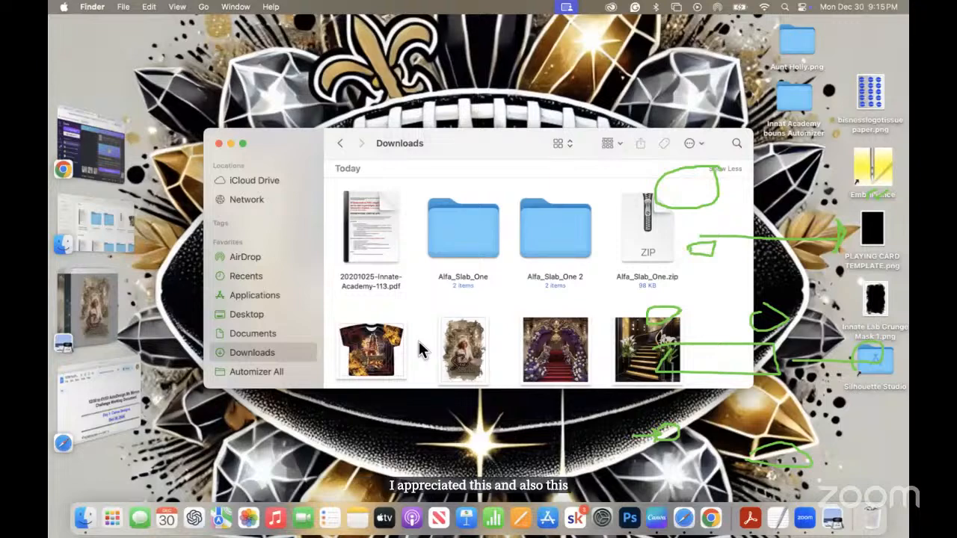
scroll(497, 344, "down", 6)
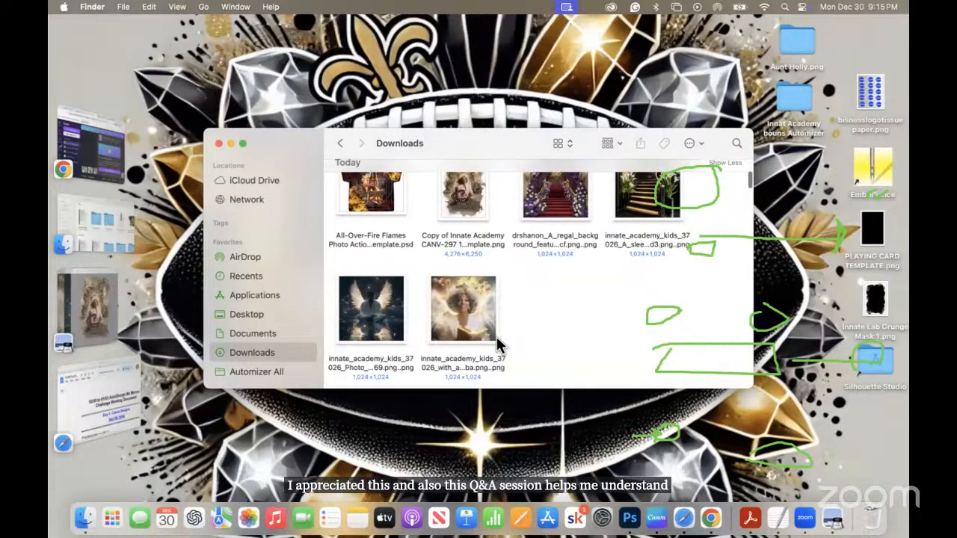
scroll(497, 344, "down", 20)
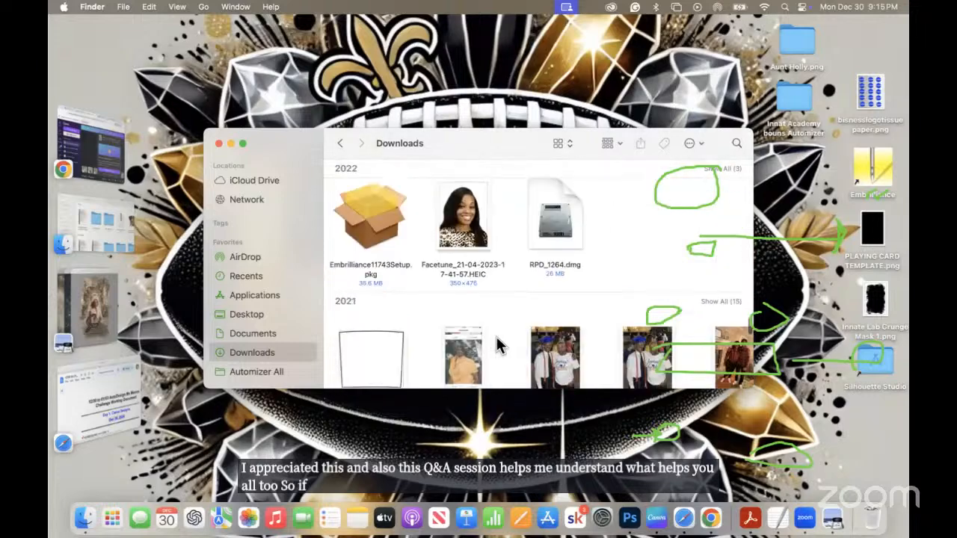
scroll(497, 344, "down", 2)
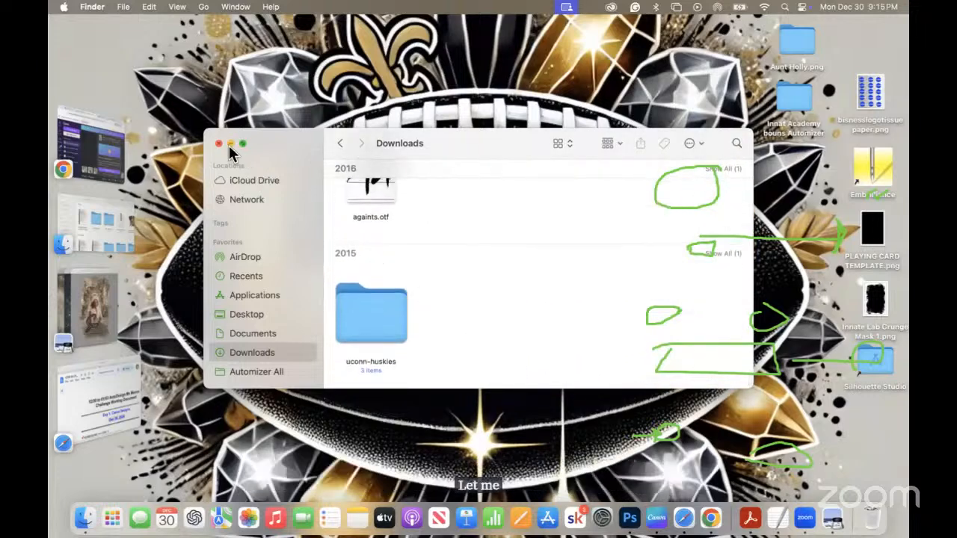
left_click(230, 145)
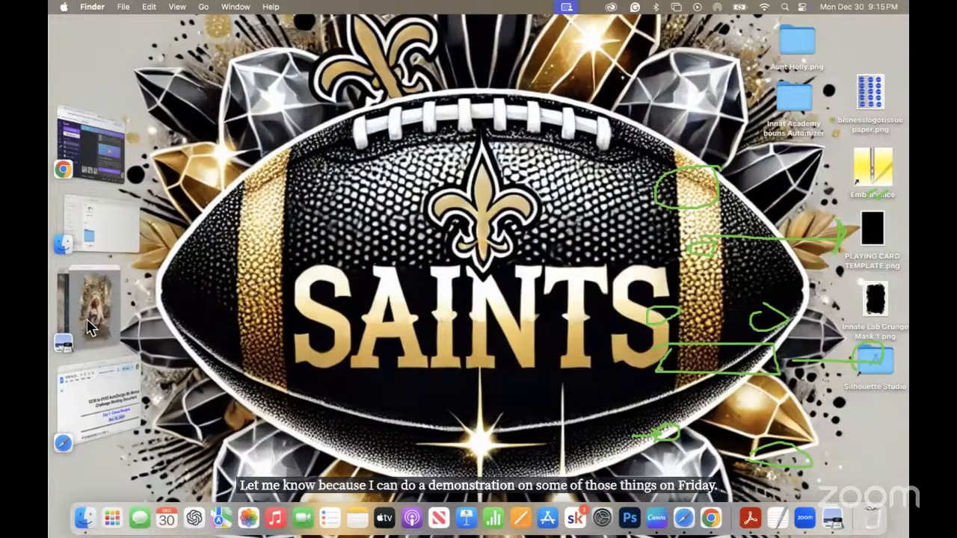
left_click(101, 154)
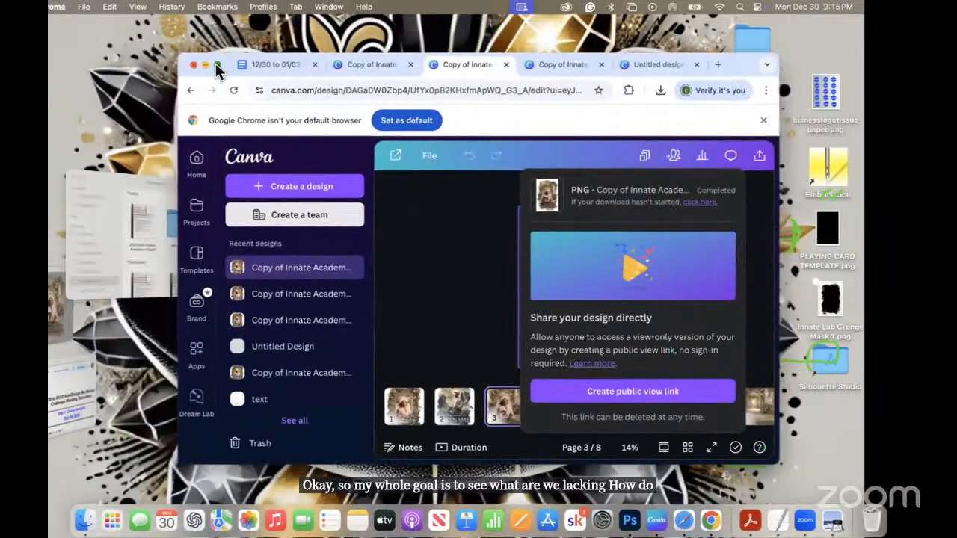
Step: Return Chrome to full screen, close the Share panel, and switch to the fourth Canva tab
left_click(216, 64)
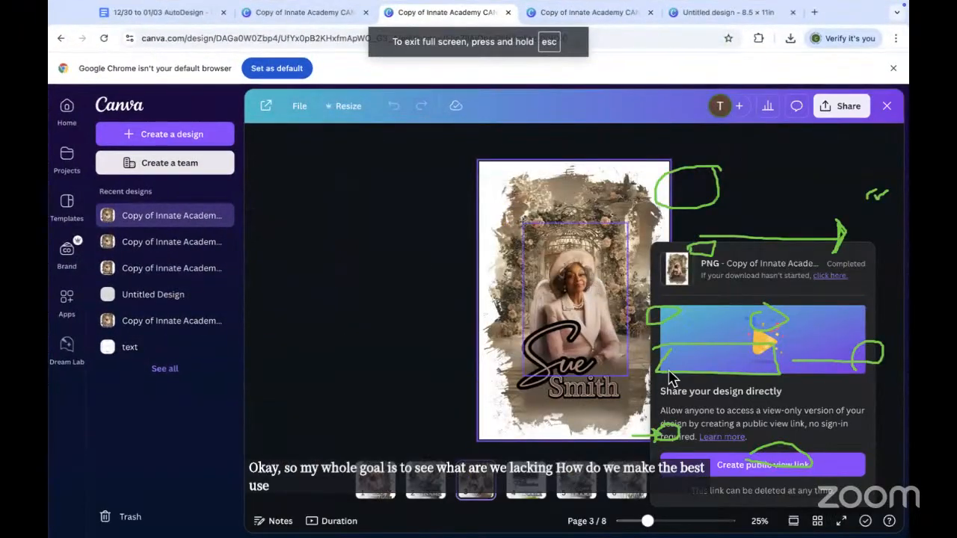
left_click(437, 372)
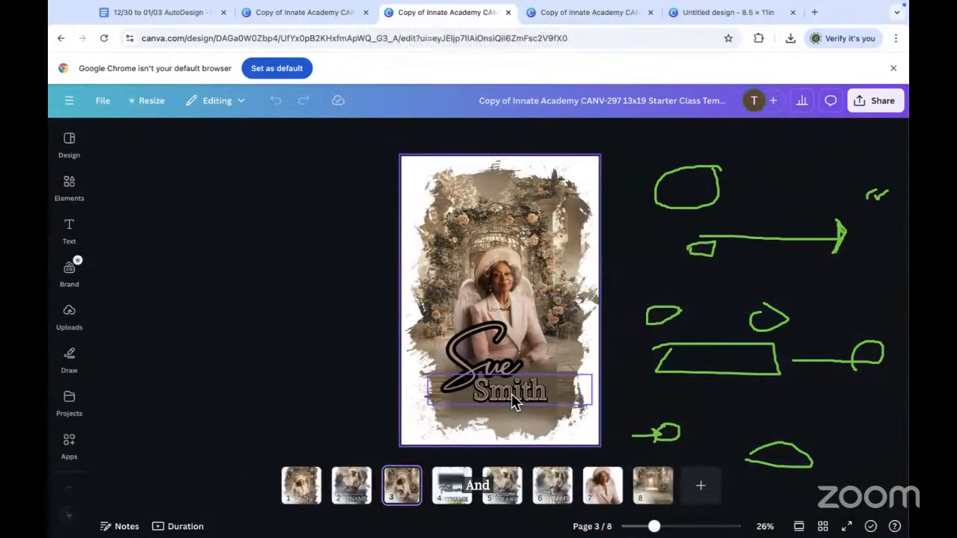
left_click(600, 14)
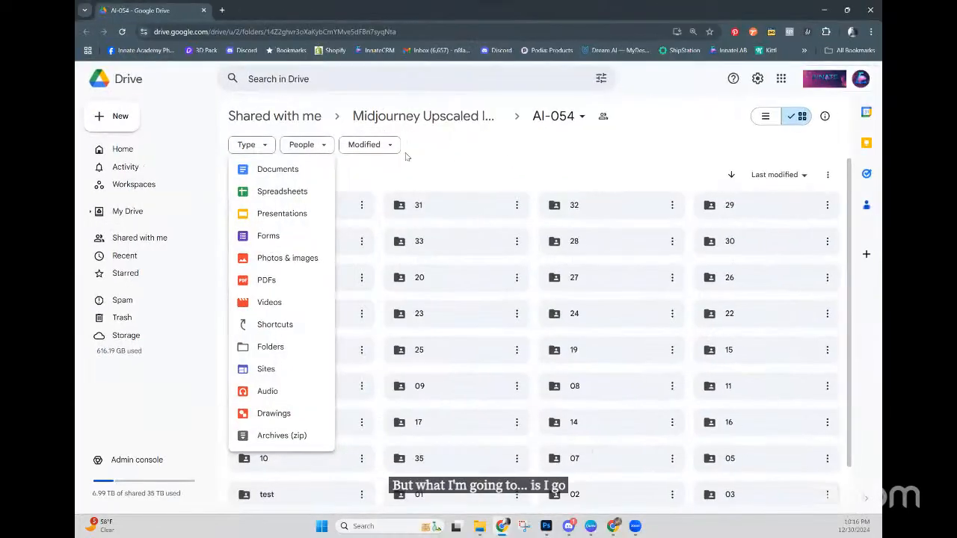
Step: Filter the AI-054 folder to Photos & images and scroll through the Midjourney background thumbnails
left_click(254, 148)
left_click(254, 148)
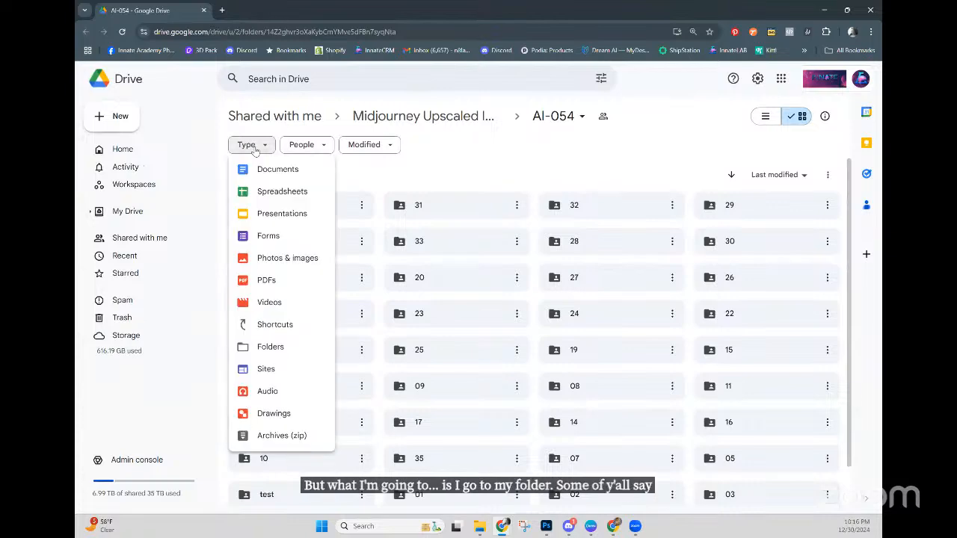
left_click(284, 258)
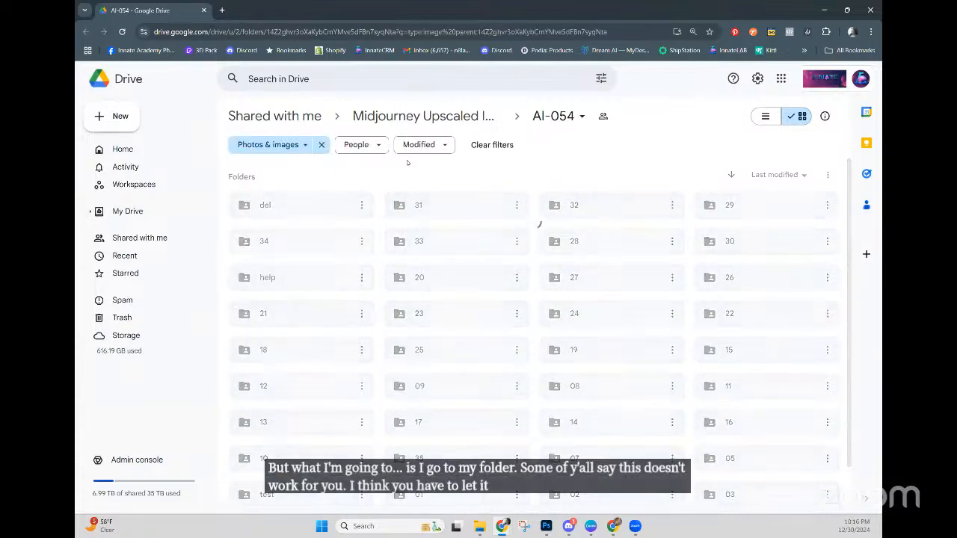
scroll(461, 272, "down", 1)
scroll(461, 272, "down", 6)
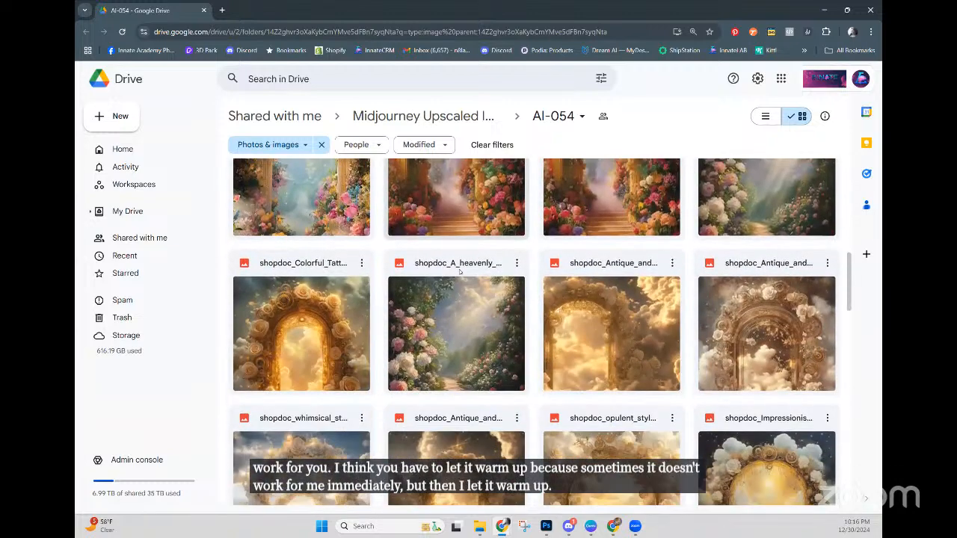
scroll(459, 273, "down", 1)
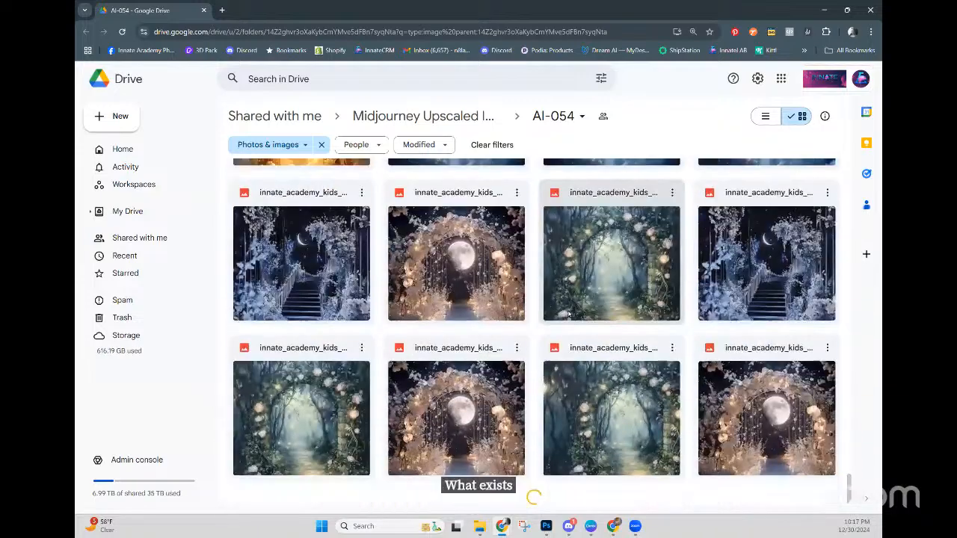
scroll(563, 312, "down", 5)
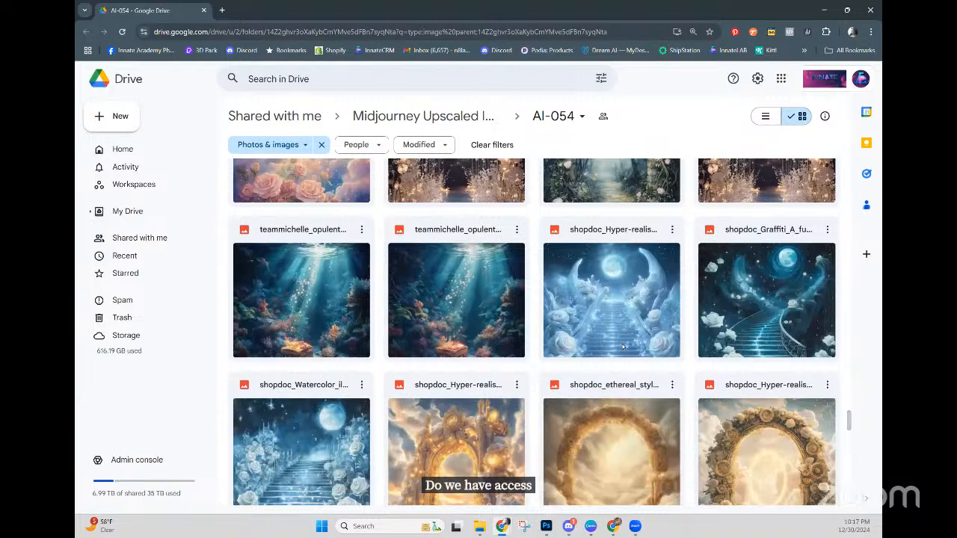
scroll(623, 346, "down", 3)
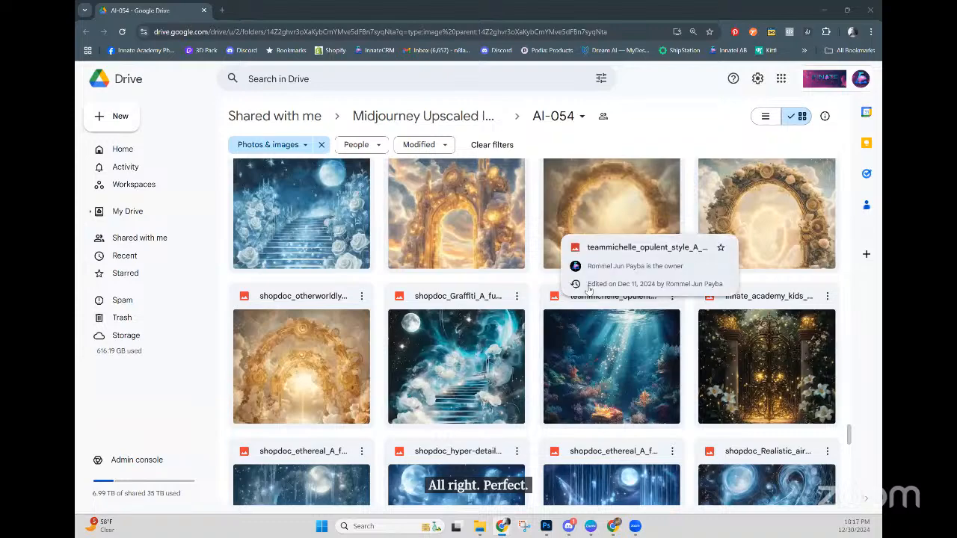
scroll(589, 295, "down", 3)
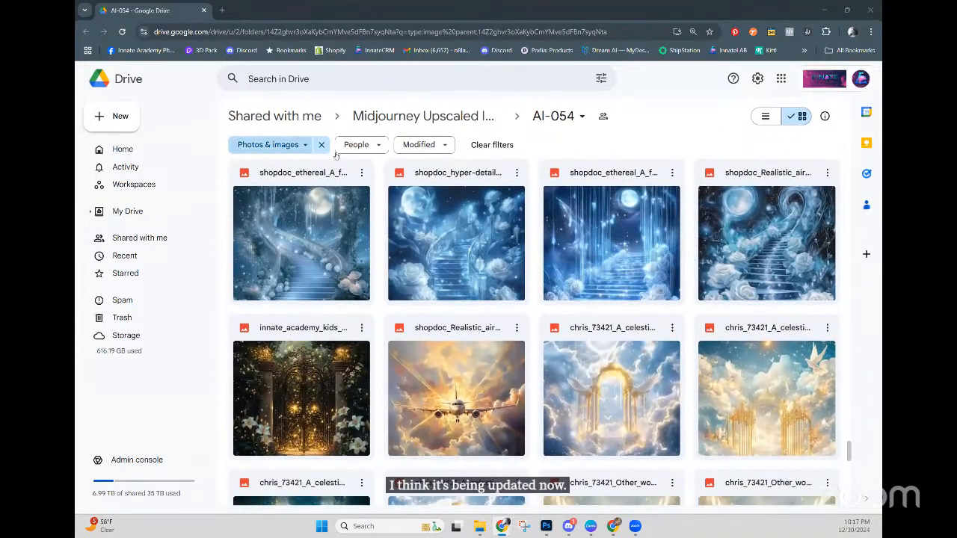
scroll(485, 250, "down", 3)
scroll(485, 251, "down", 5)
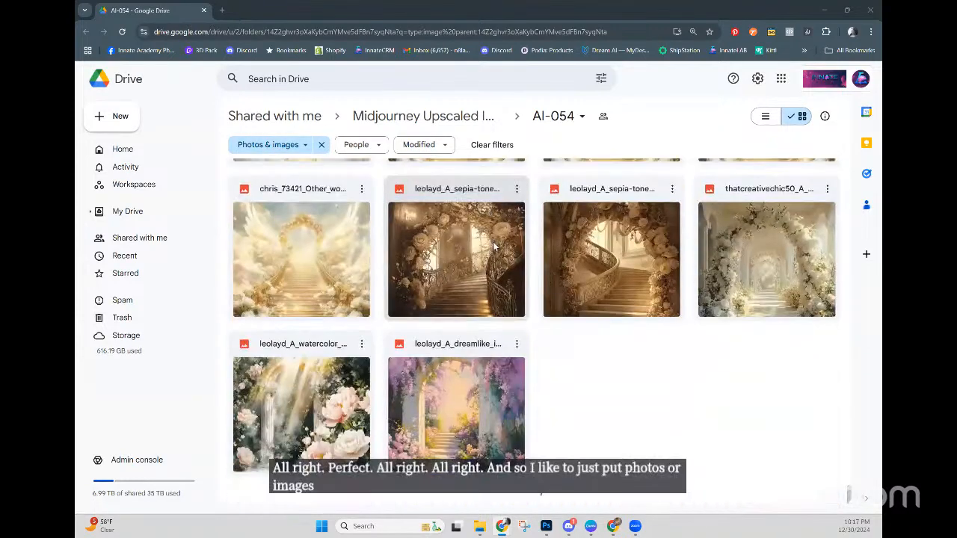
scroll(546, 373, "down", 5)
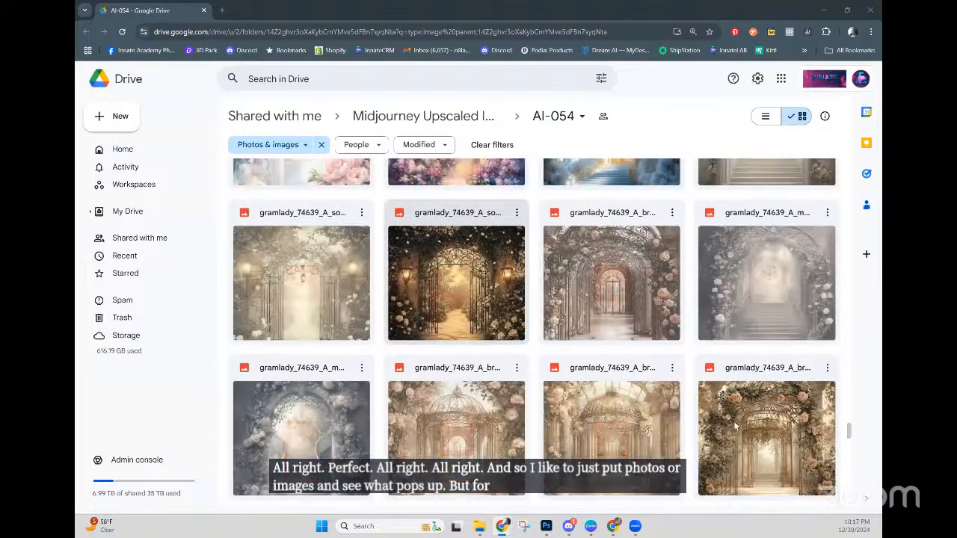
scroll(636, 407, "down", 5)
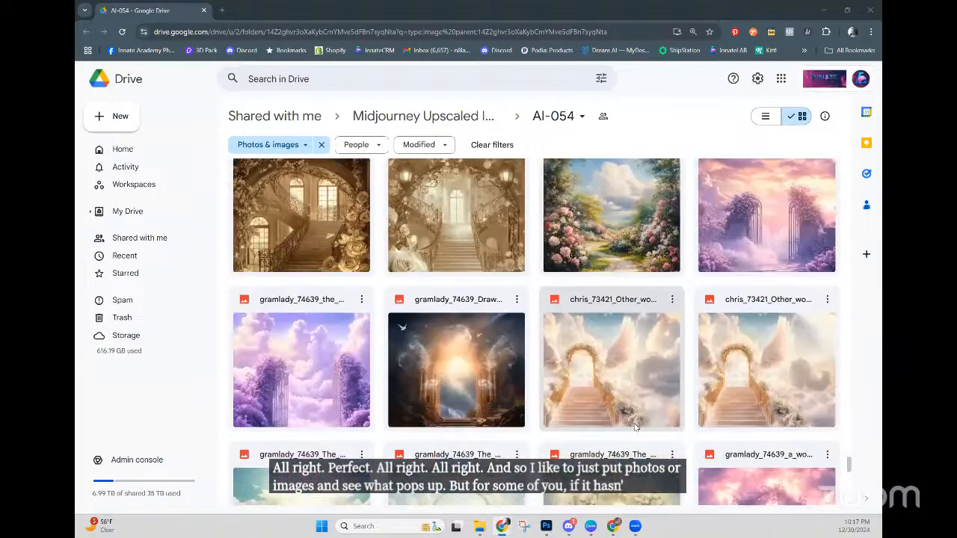
scroll(641, 407, "down", 5)
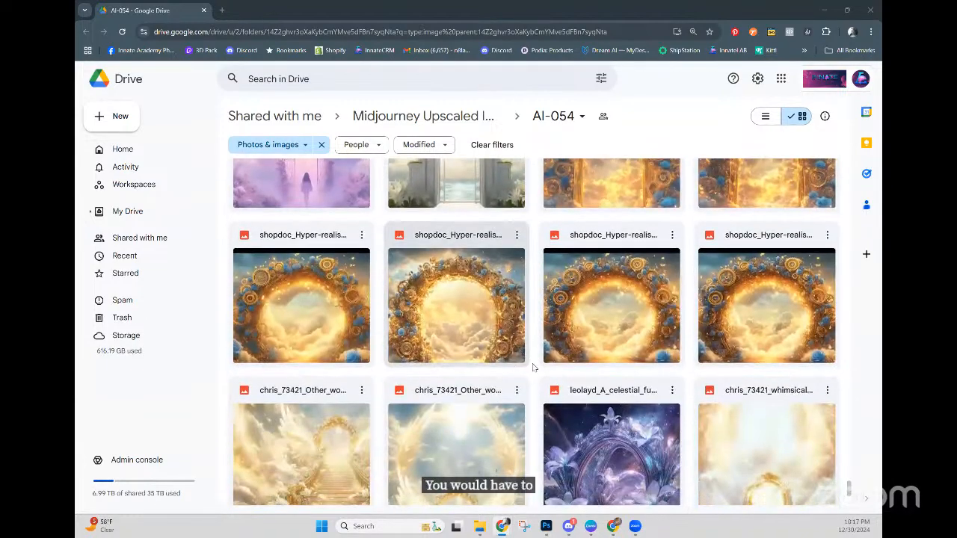
scroll(530, 361, "up", 10)
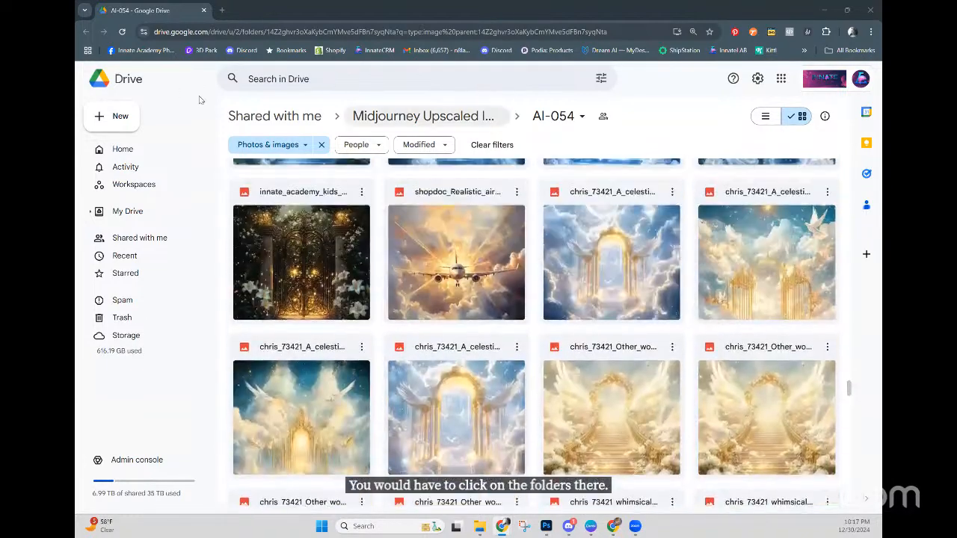
scroll(527, 161, "up", 3)
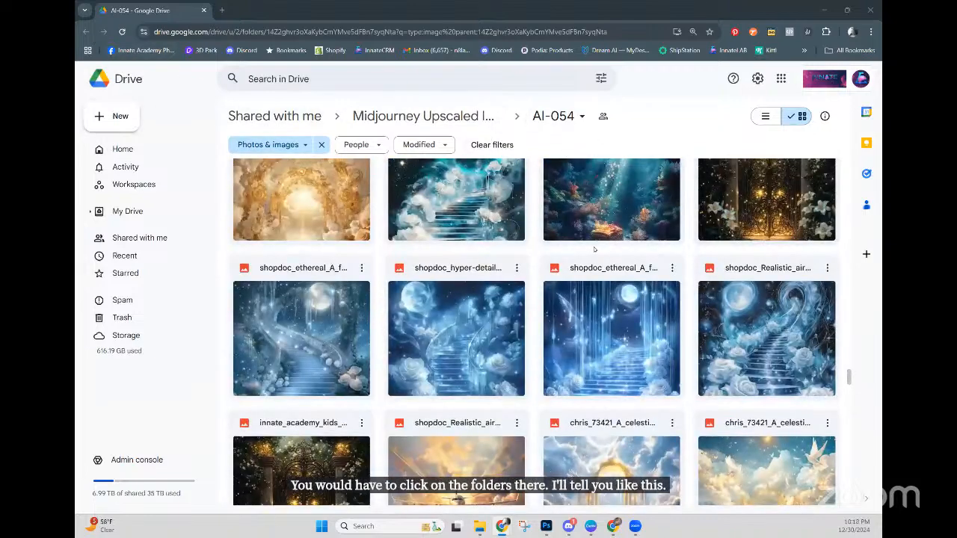
scroll(594, 249, "down", 5)
scroll(594, 248, "up", 5)
scroll(594, 249, "up", 10)
scroll(594, 249, "up", 15)
scroll(594, 249, "up", 15)
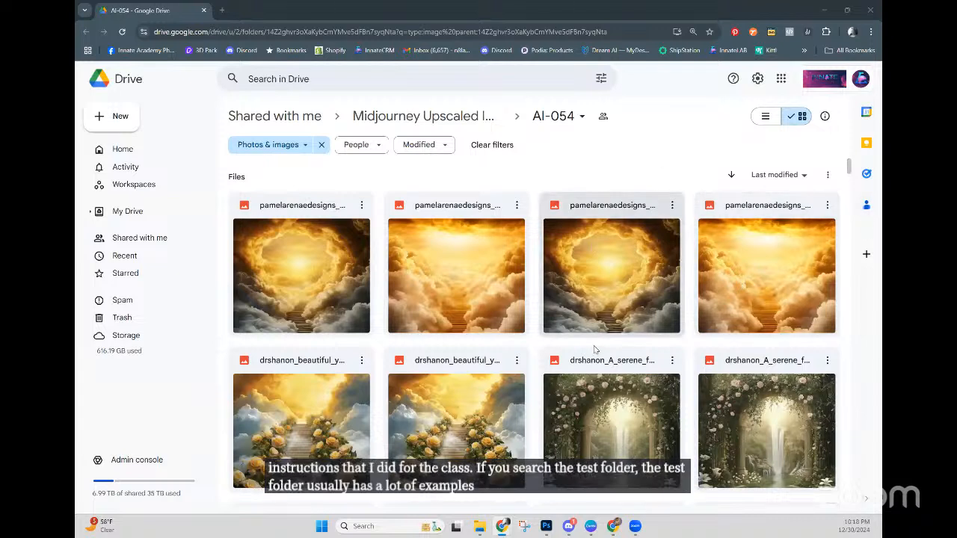
scroll(594, 354, "down", 15)
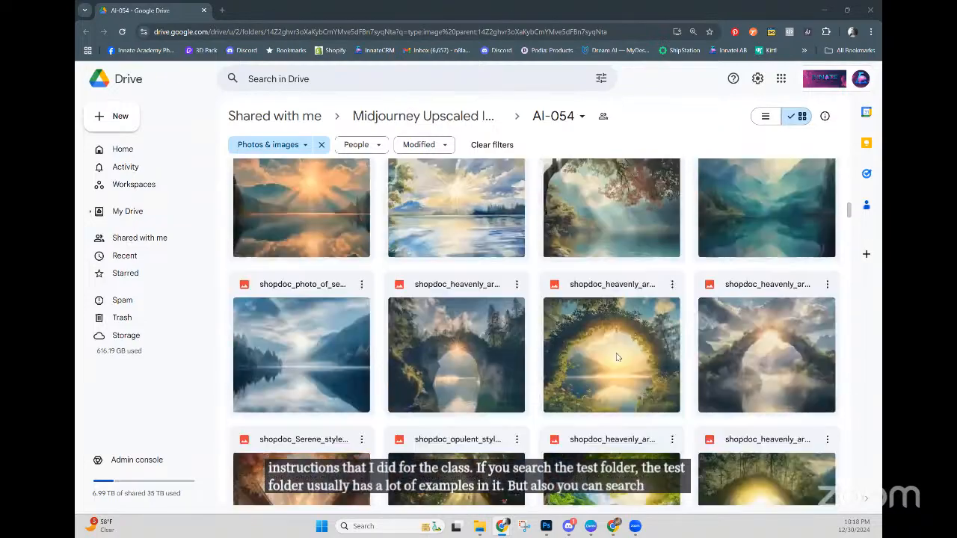
scroll(629, 354, "down", 3)
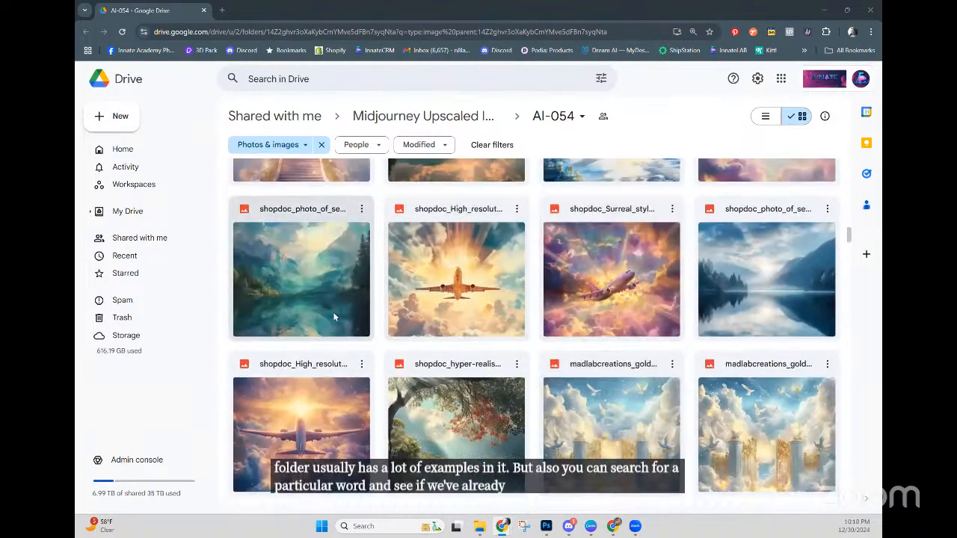
scroll(502, 402, "down", 3)
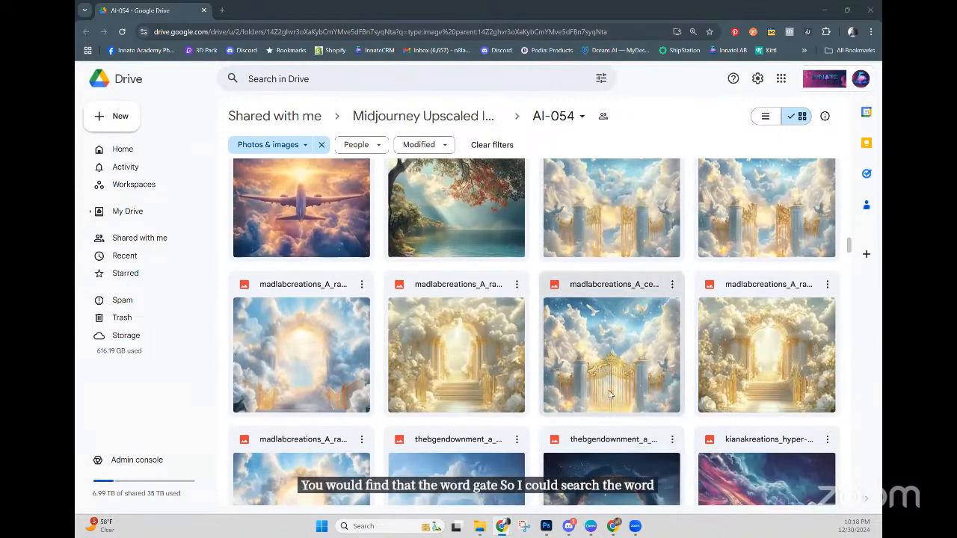
scroll(600, 396, "down", 3)
scroll(596, 394, "down", 15)
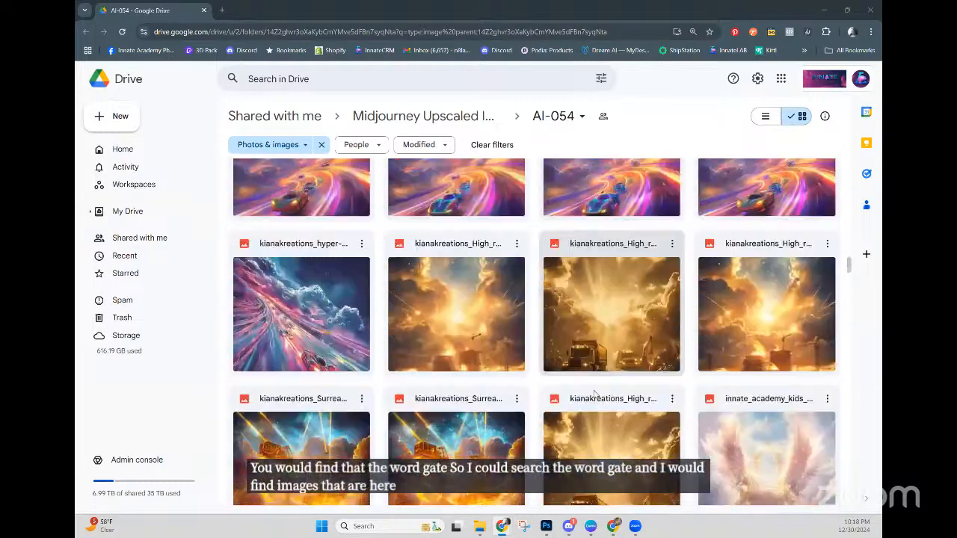
scroll(590, 388, "down", 15)
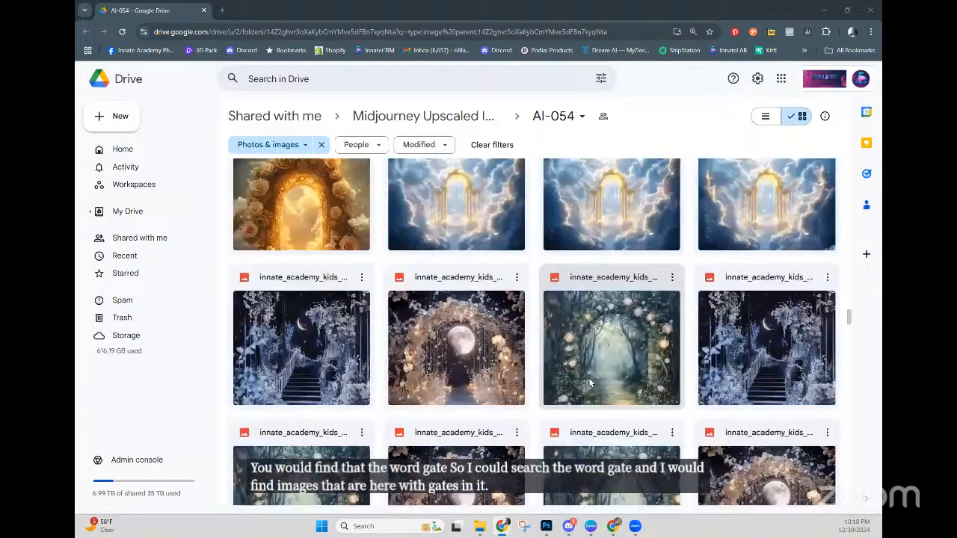
scroll(591, 396, "down", 15)
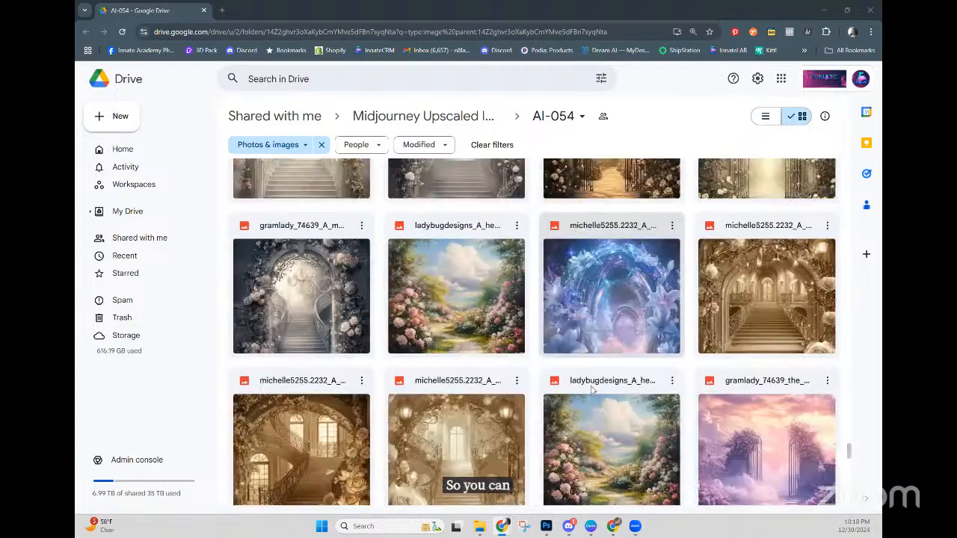
scroll(616, 392, "down", 5)
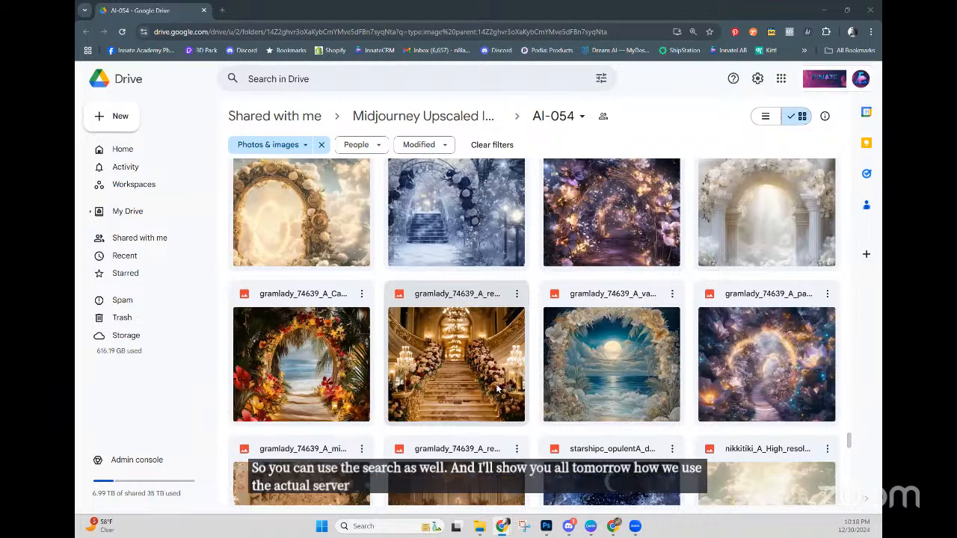
scroll(494, 374, "up", 2)
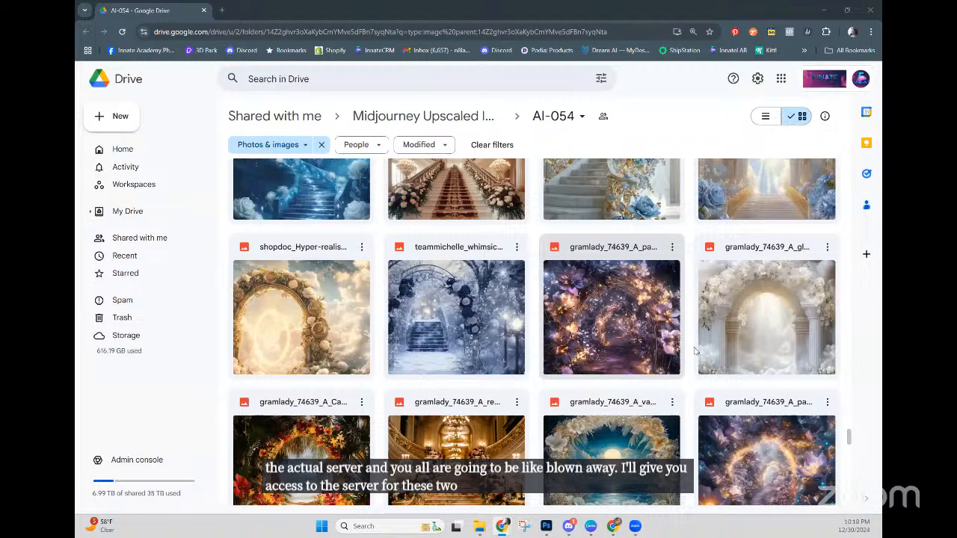
scroll(709, 347, "down", 3)
scroll(711, 351, "down", 3)
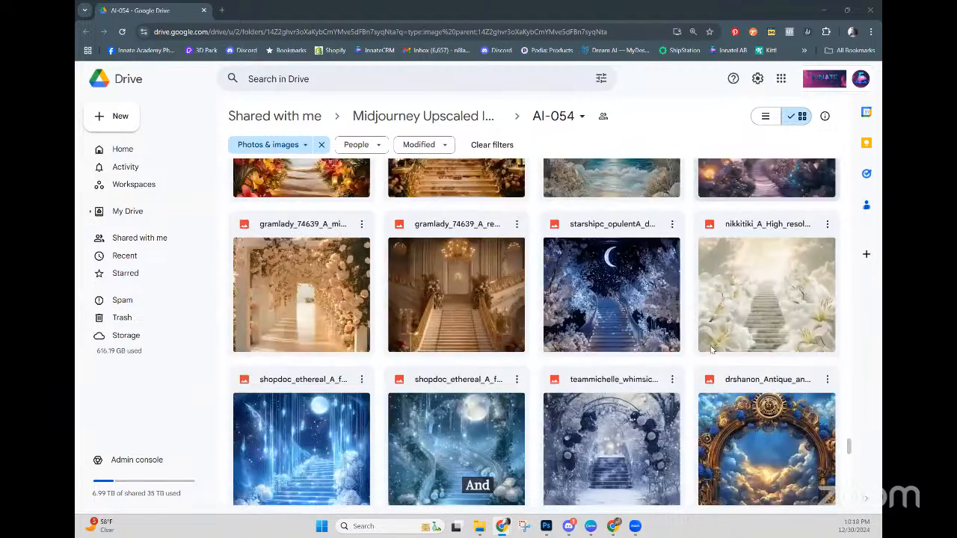
scroll(714, 345, "down", 10)
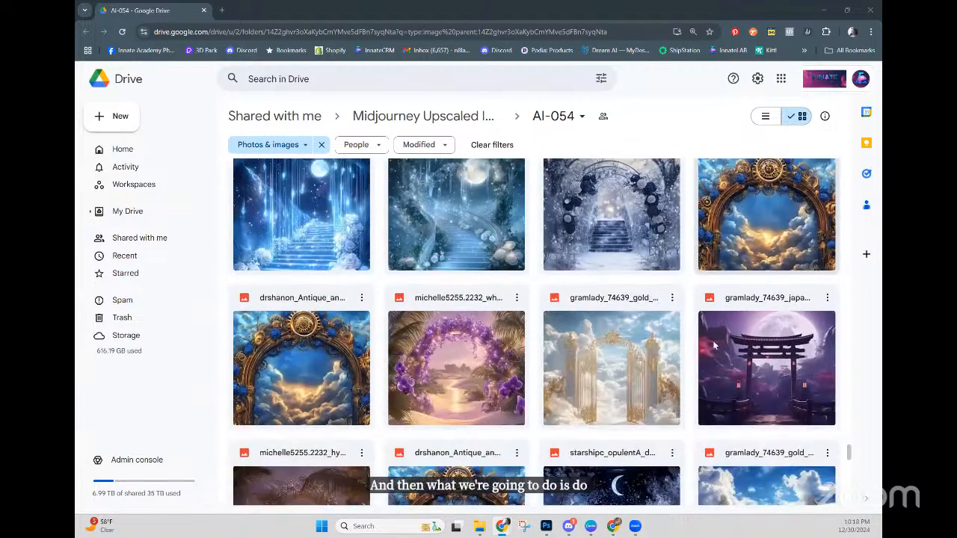
scroll(712, 348, "down", 10)
scroll(707, 348, "down", 5)
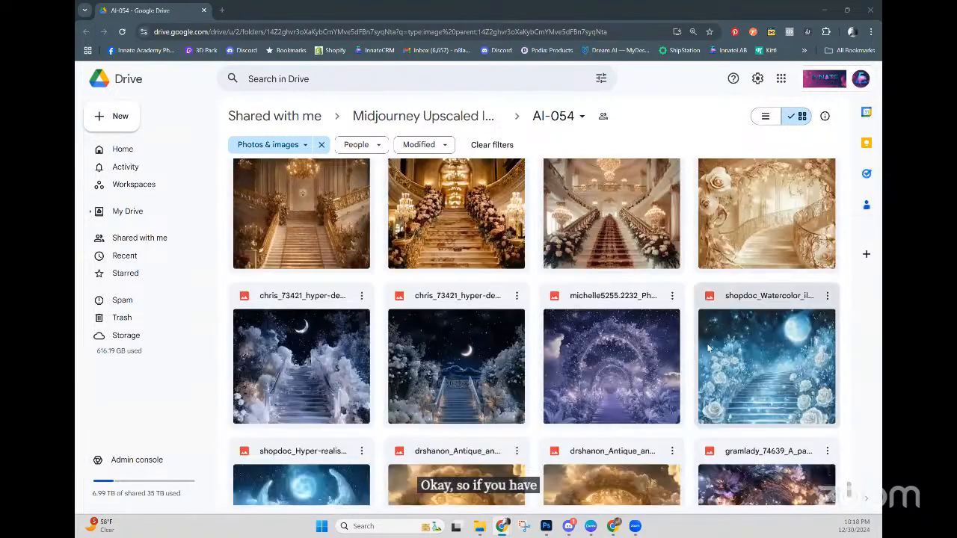
scroll(708, 349, "down", 2)
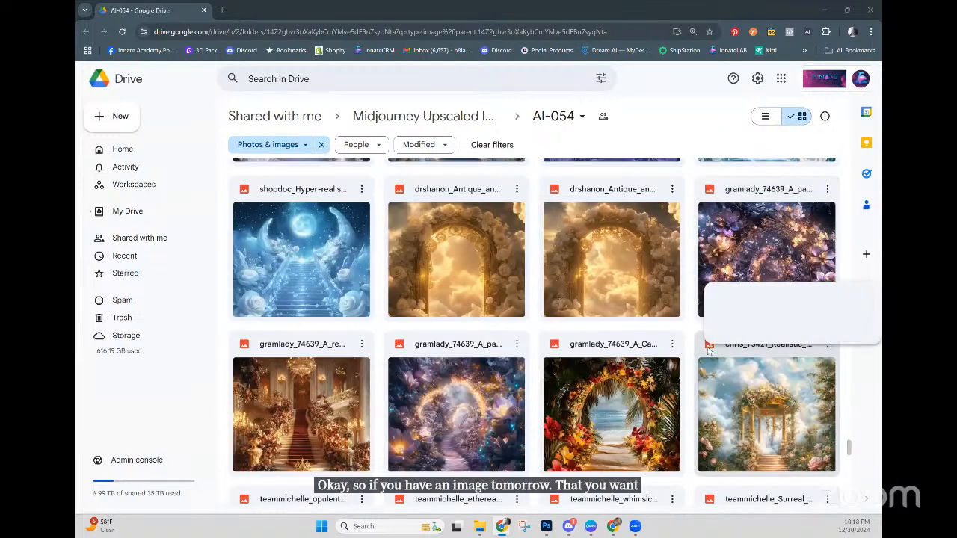
scroll(707, 349, "down", 2)
scroll(708, 356, "up", 1)
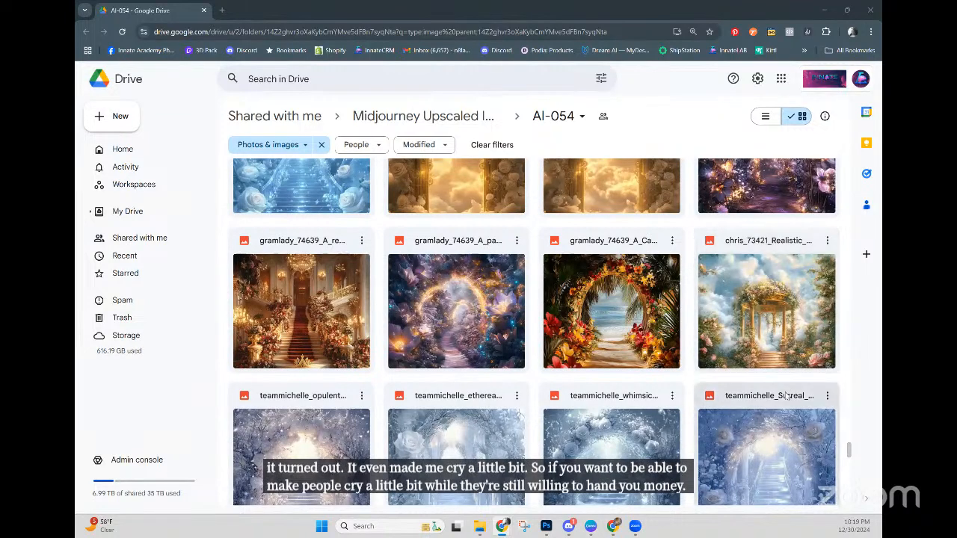
scroll(787, 389, "down", 3)
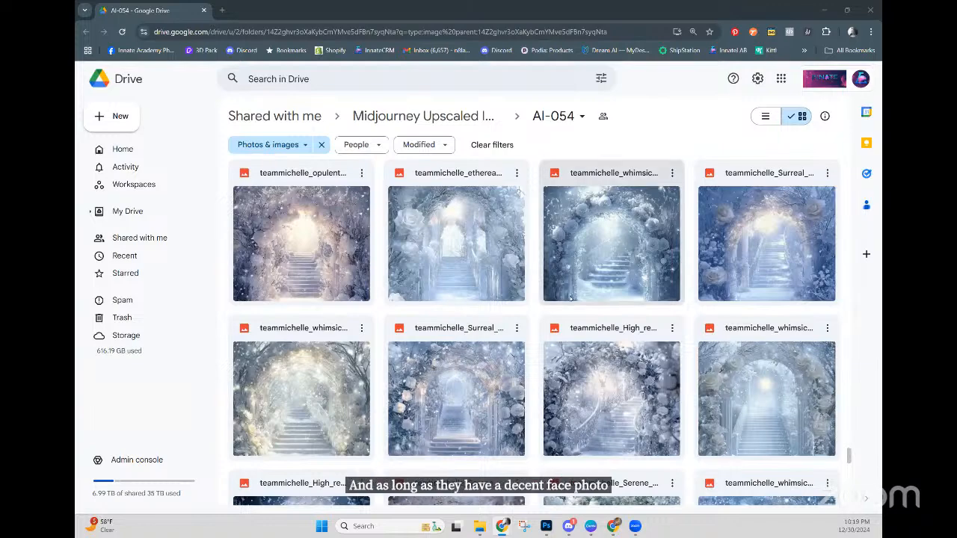
scroll(571, 299, "down", 1)
scroll(572, 299, "down", 3)
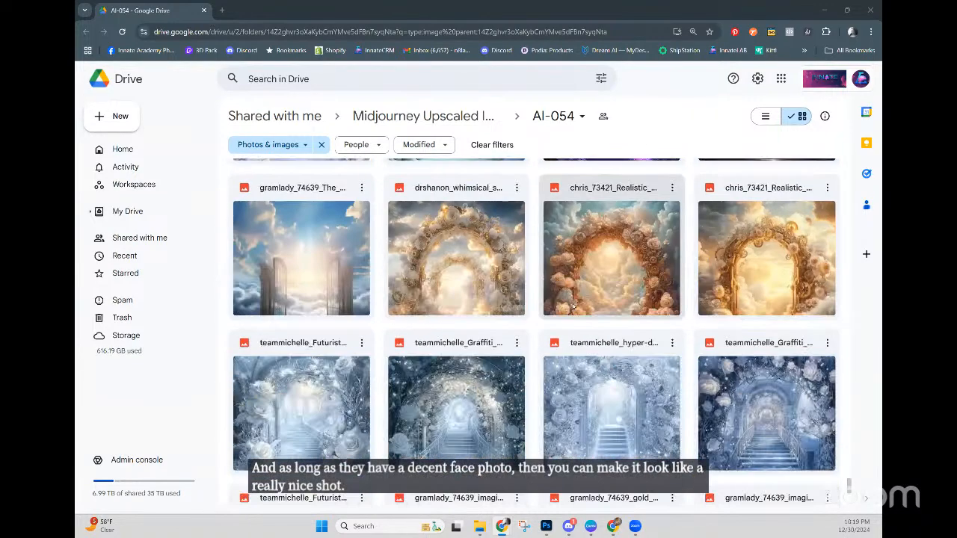
scroll(573, 299, "down", 5)
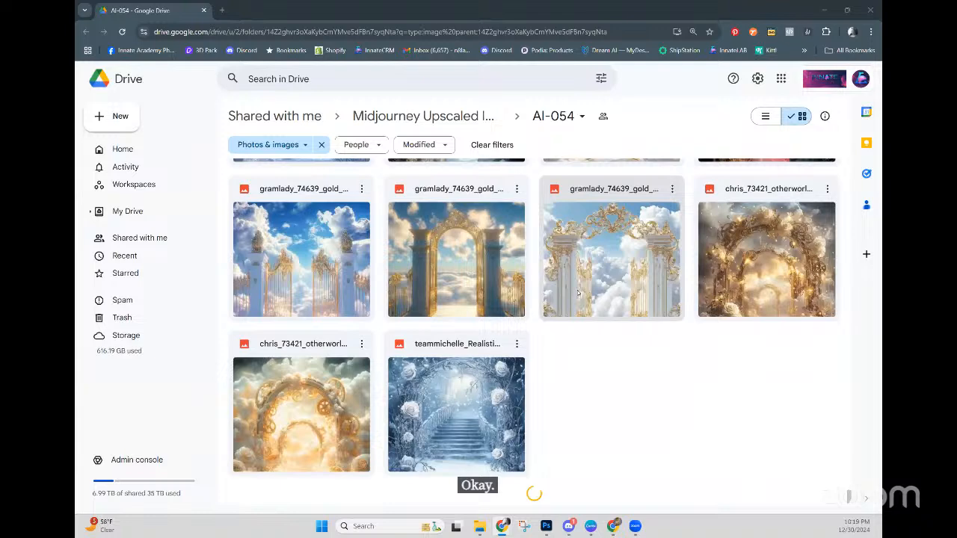